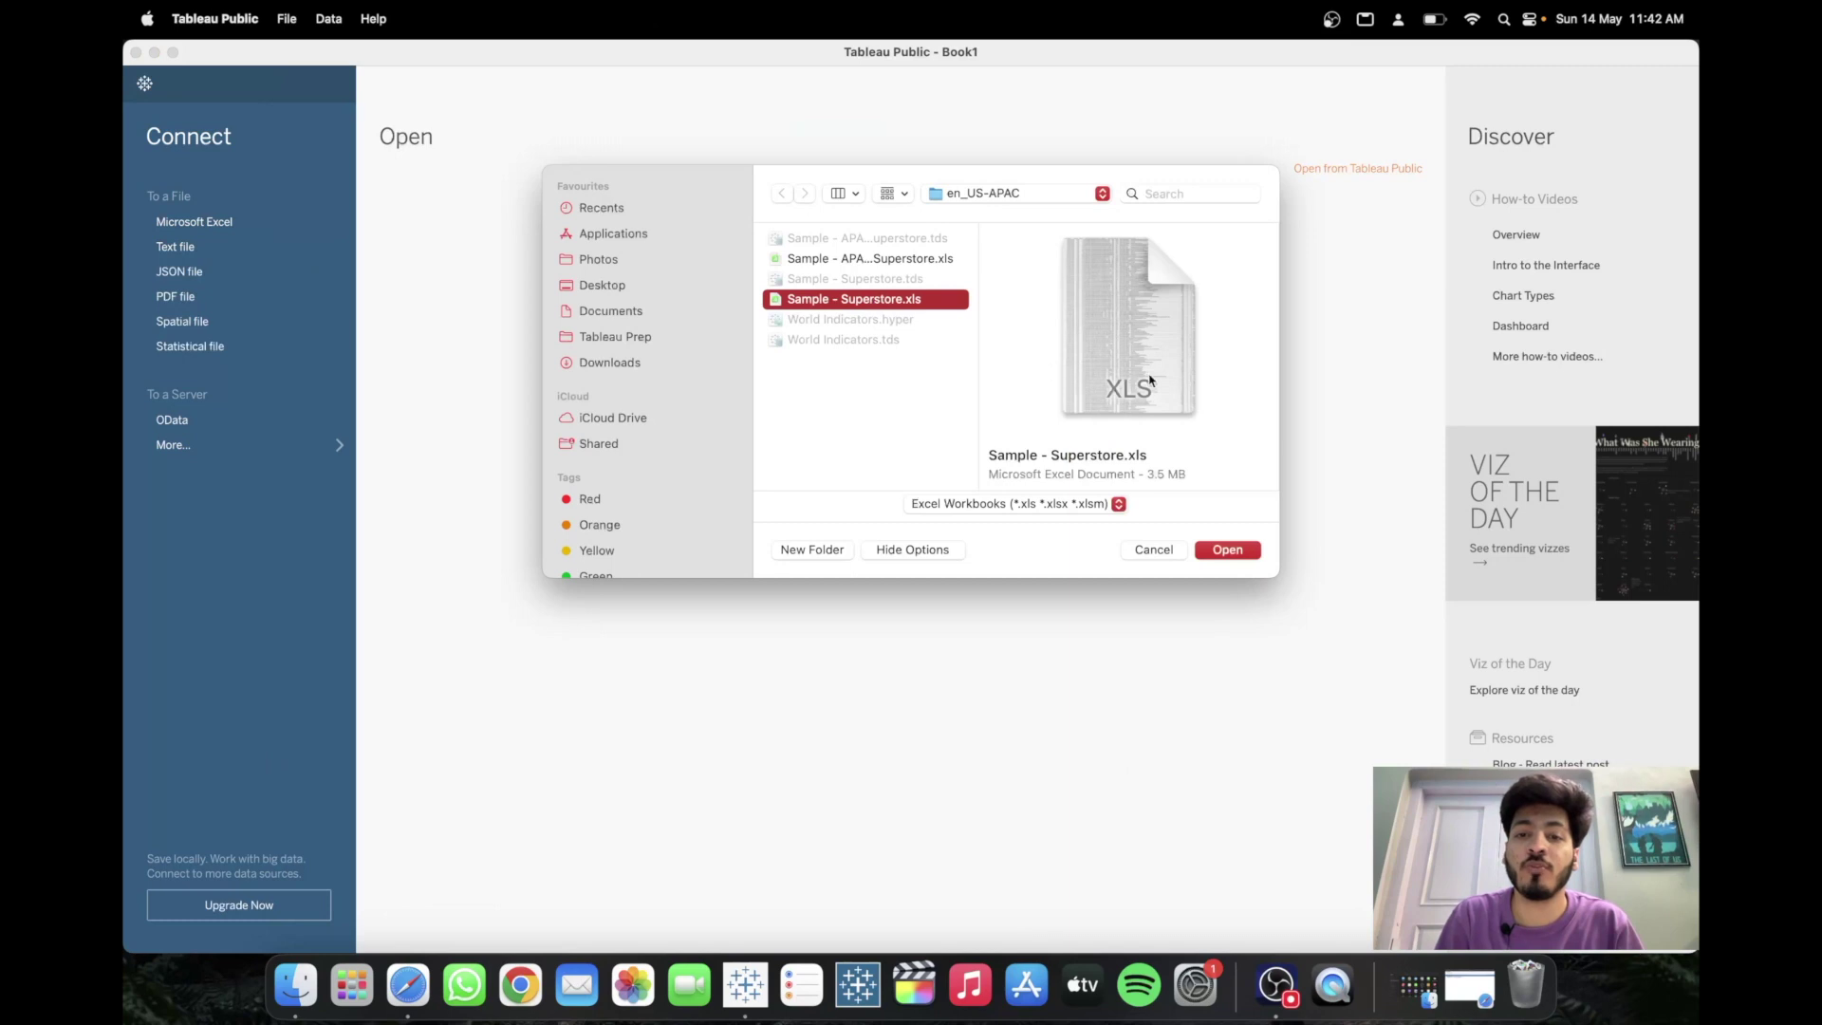
- Connect to Sample - Superstore.xls and use its Orders table as the data source for Sheet 1
click(1234, 550)
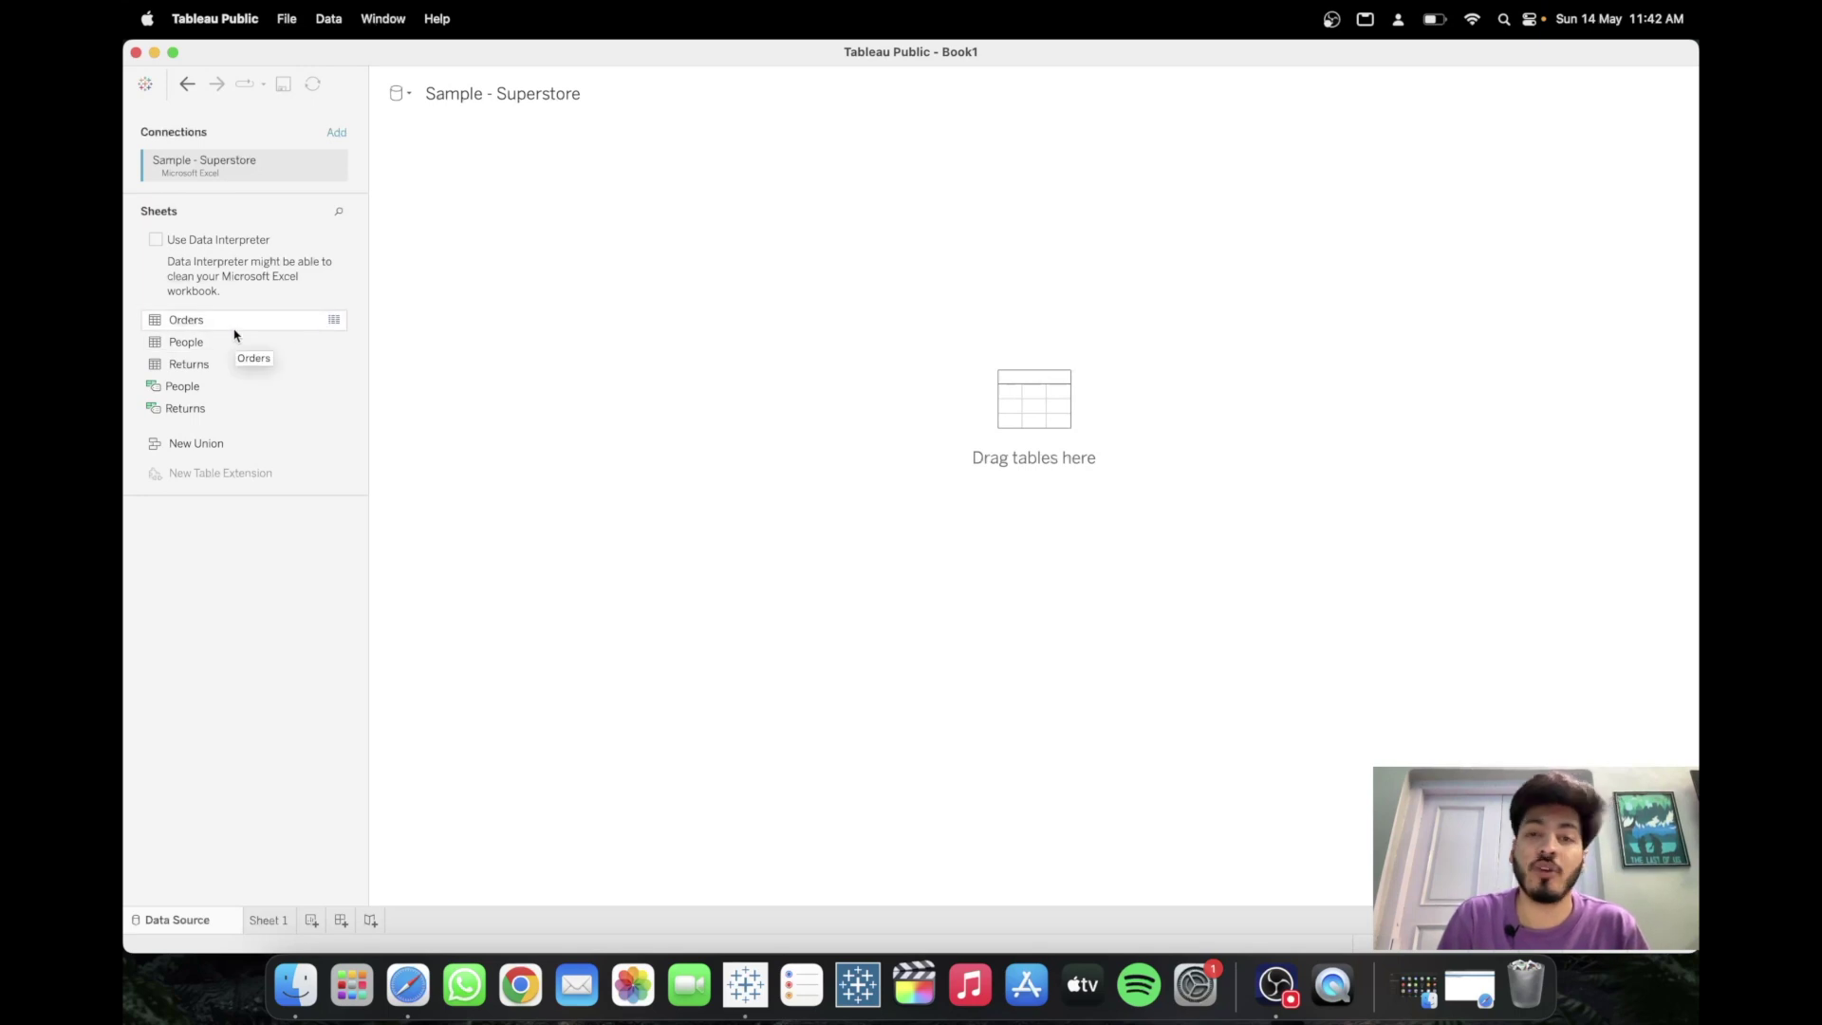
drag(234, 331, 517, 268)
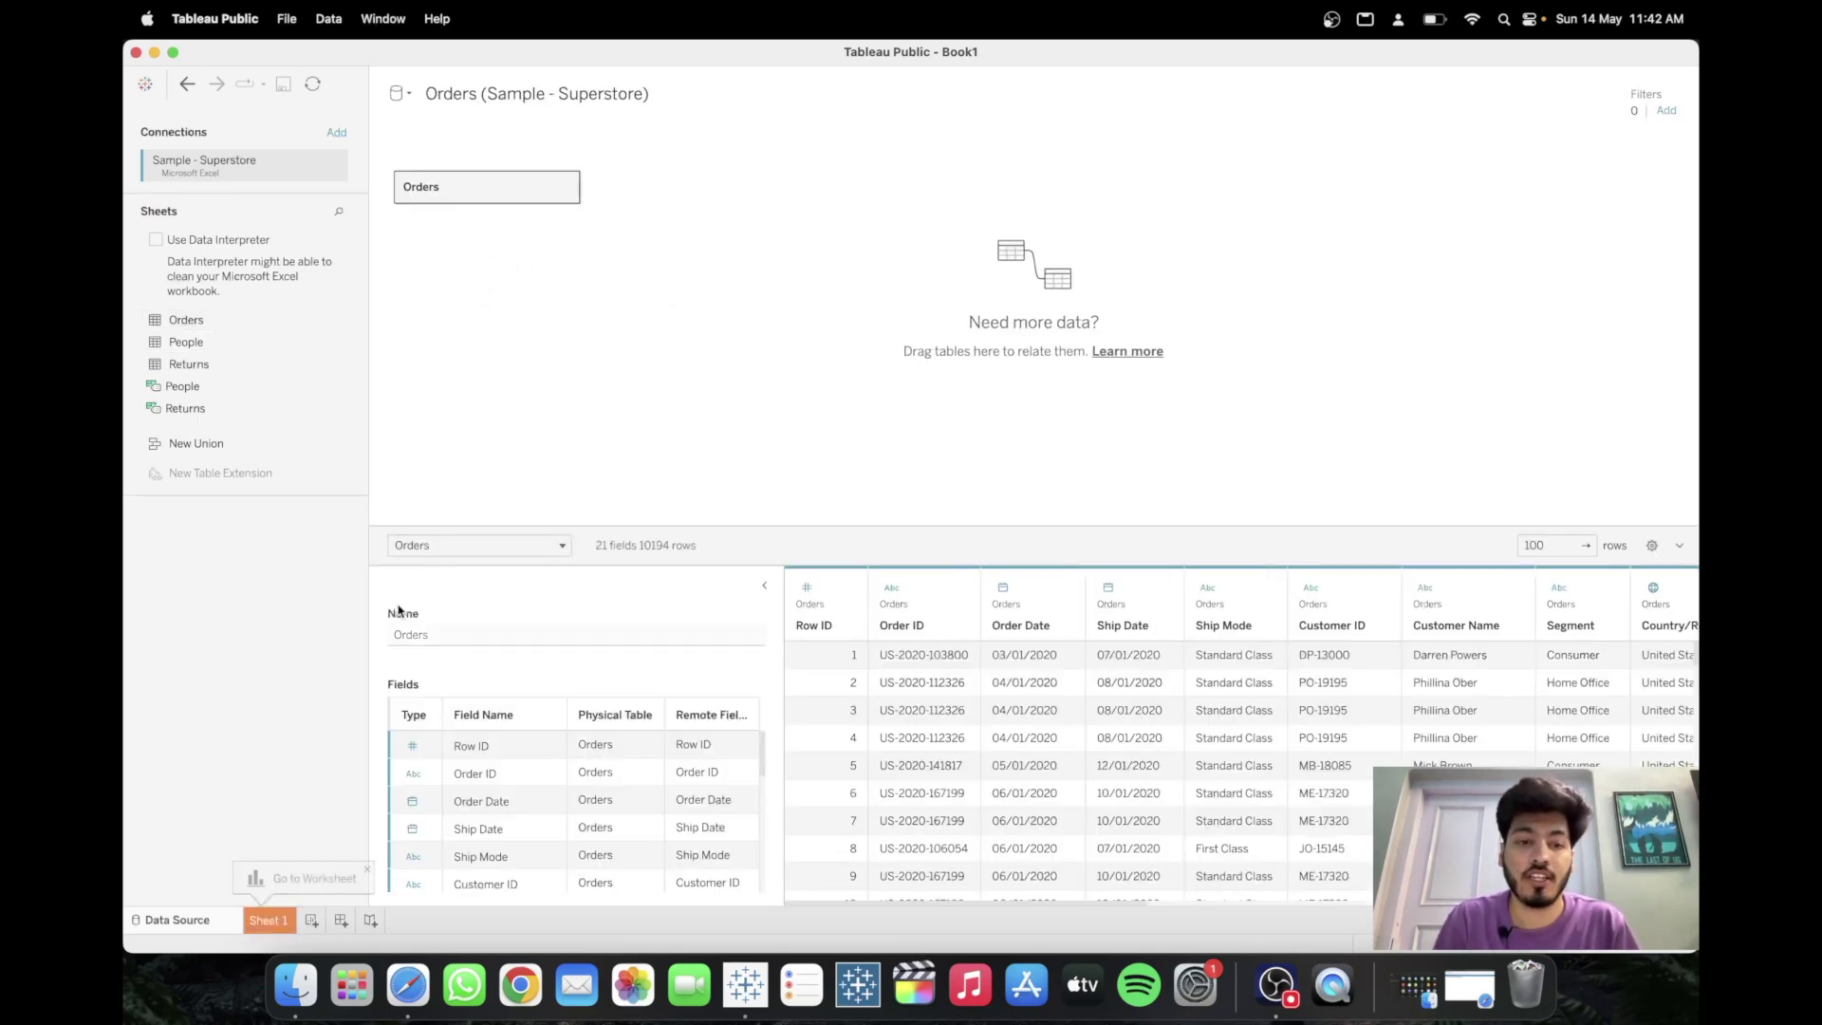
click(267, 921)
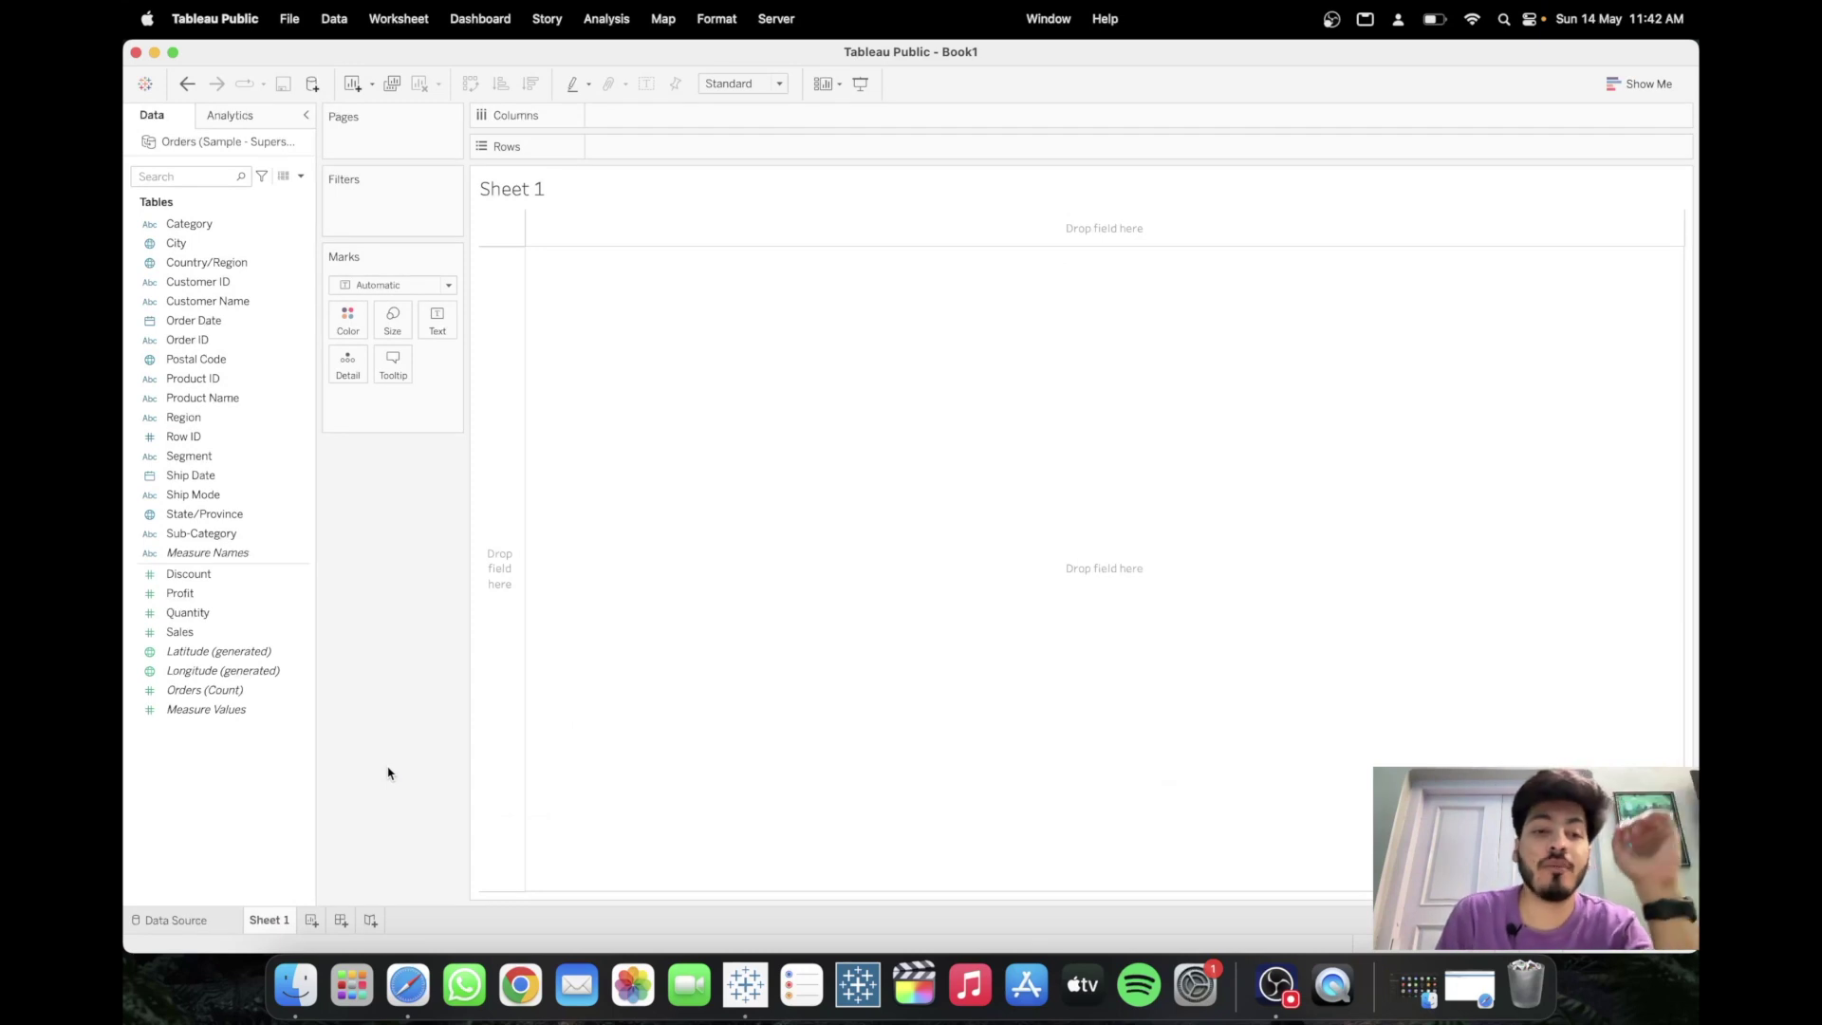
- Plot State/Province on a map view and set the mark type to Map
double_click(234, 517)
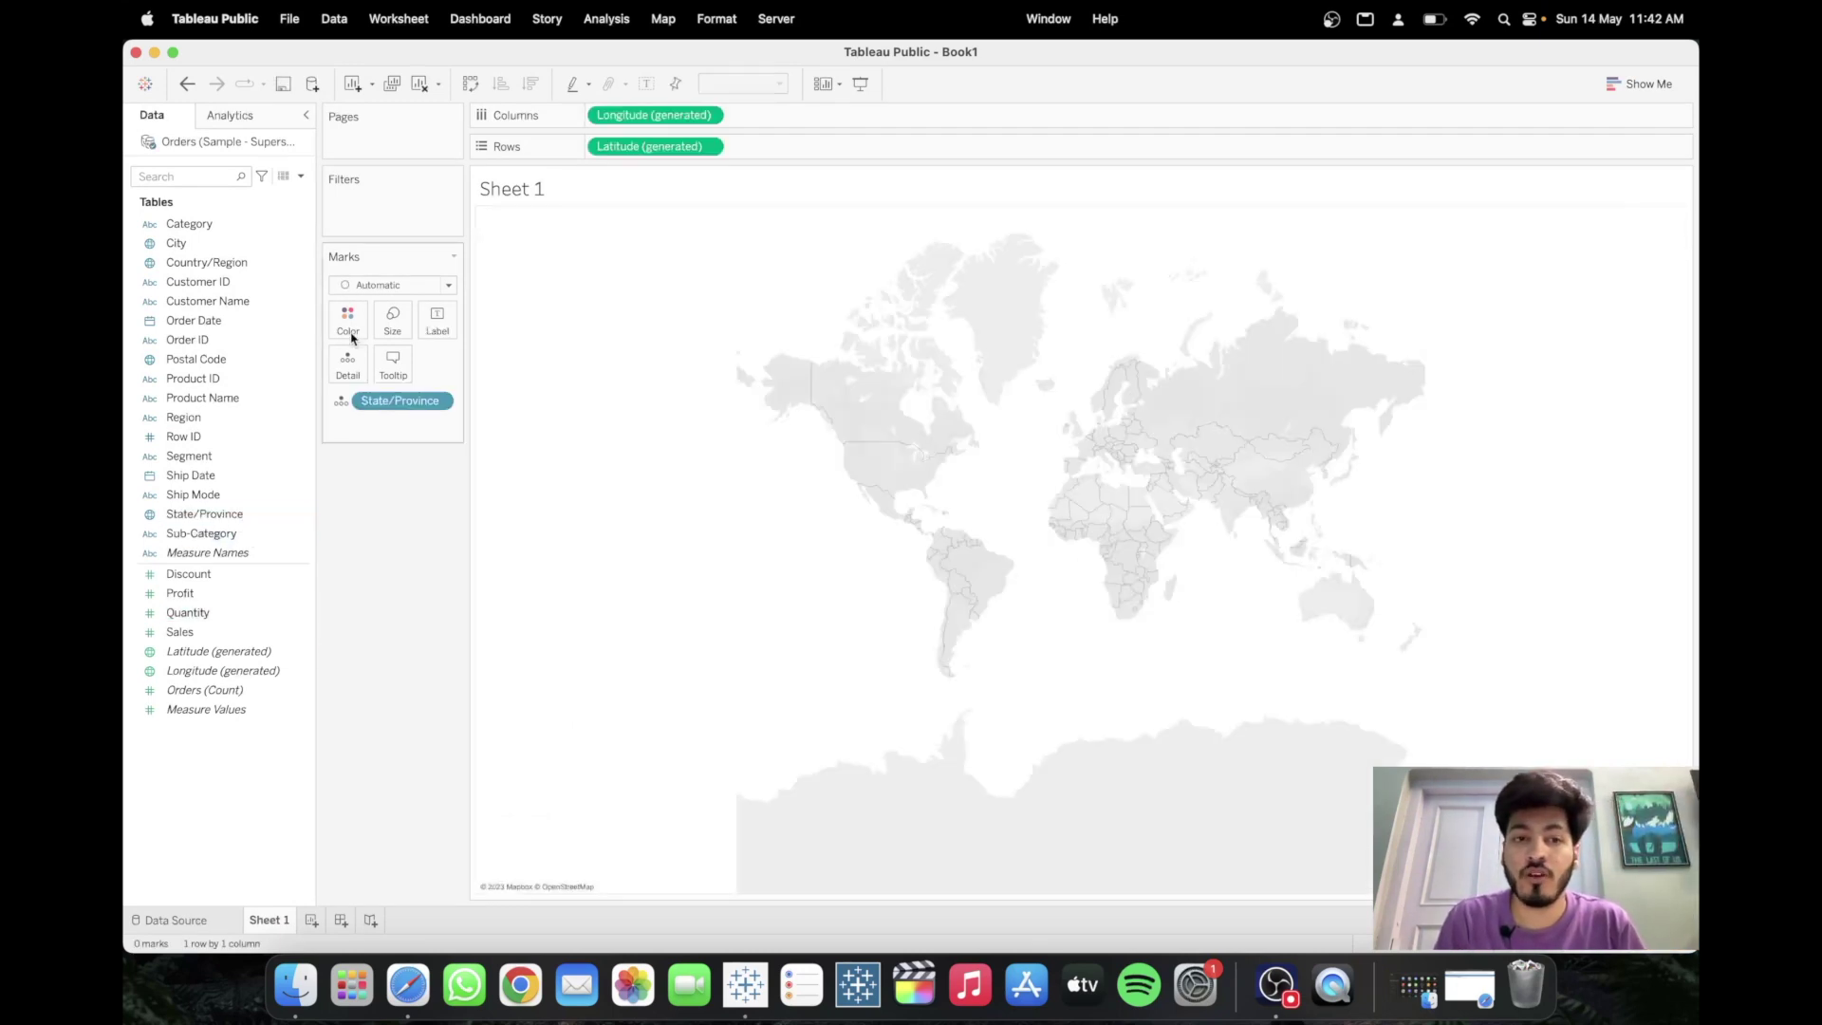
click(441, 284)
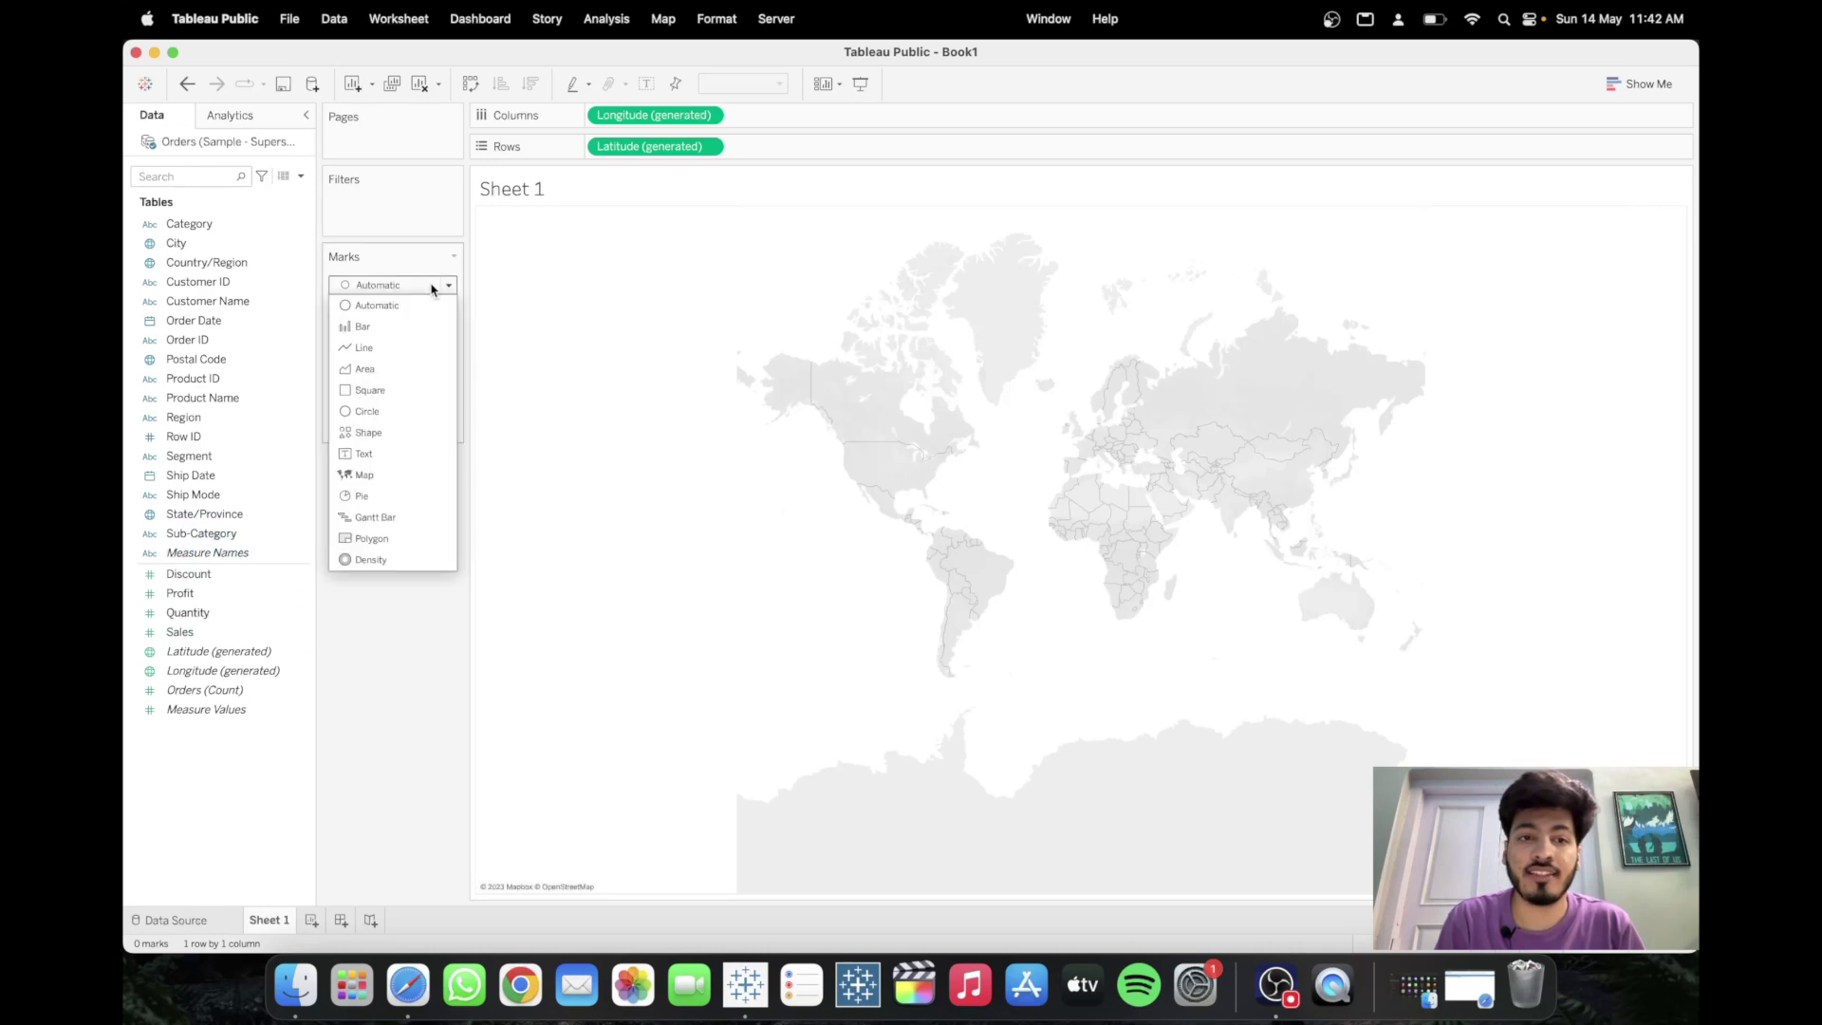
click(365, 474)
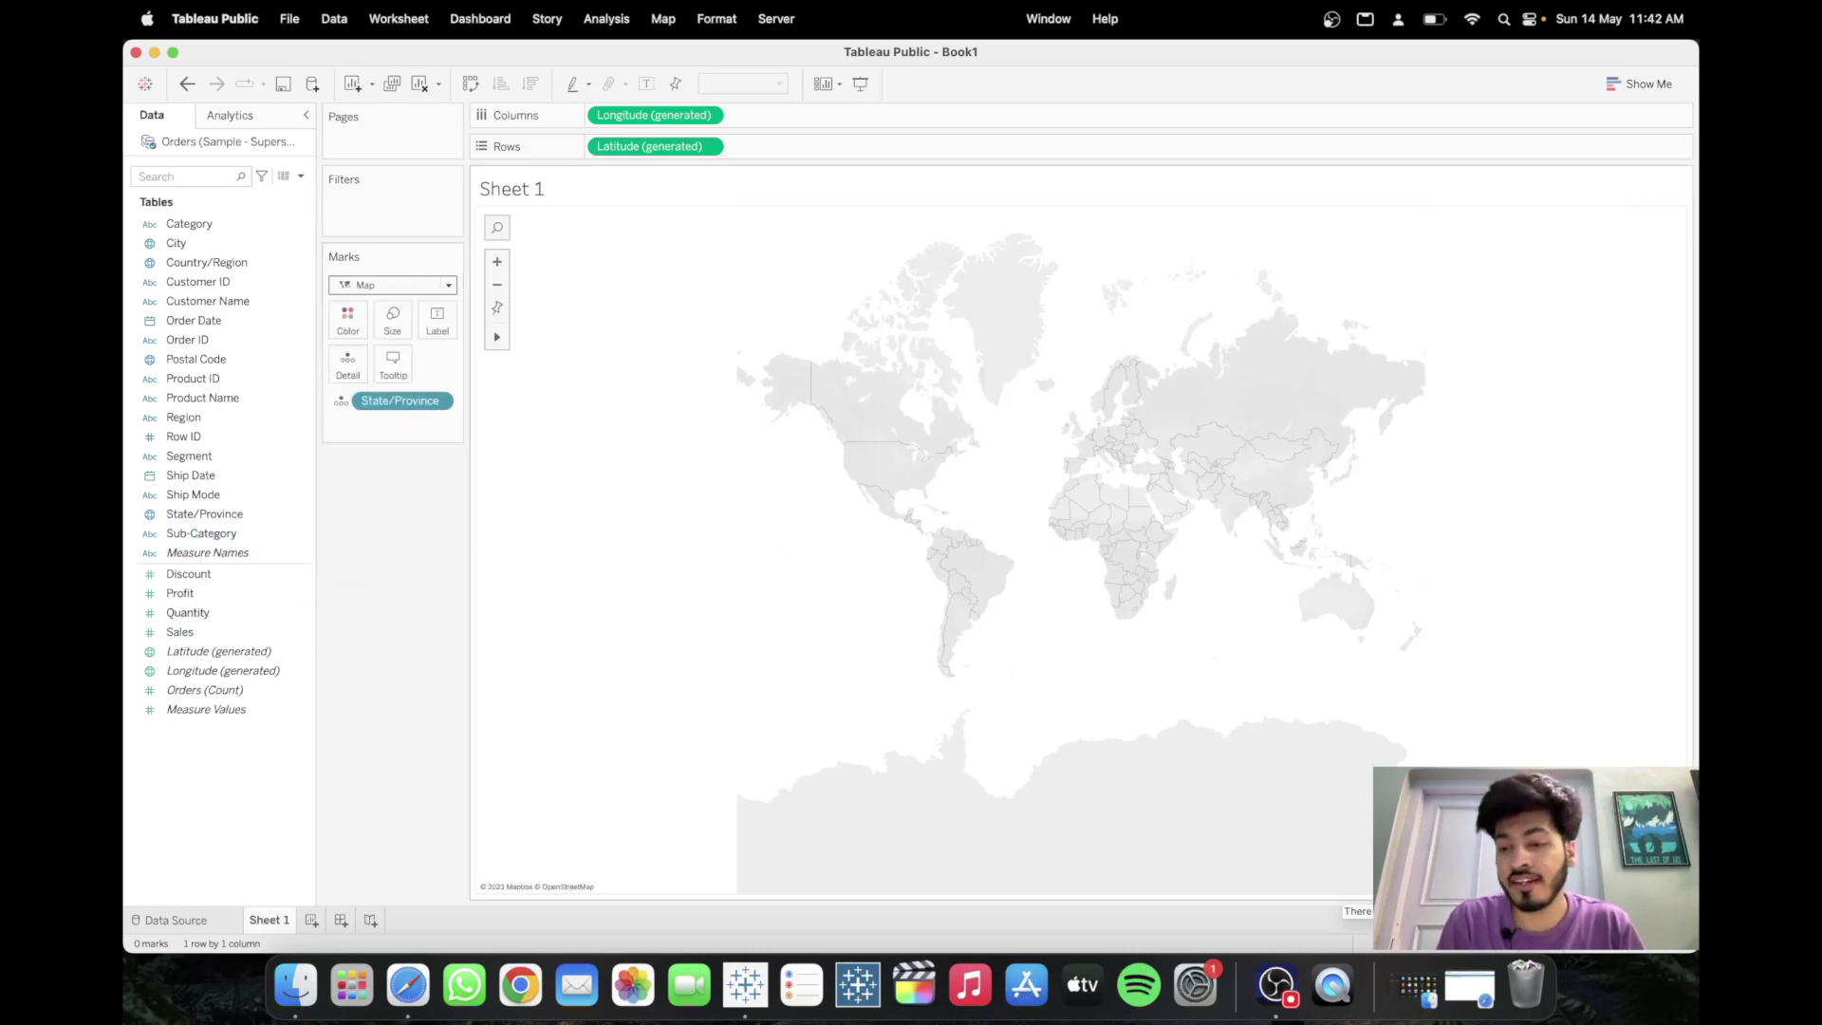
- Correct the unknown State/Province locations by taking the country from the Country/Region field instead of a fixed country
click(1357, 911)
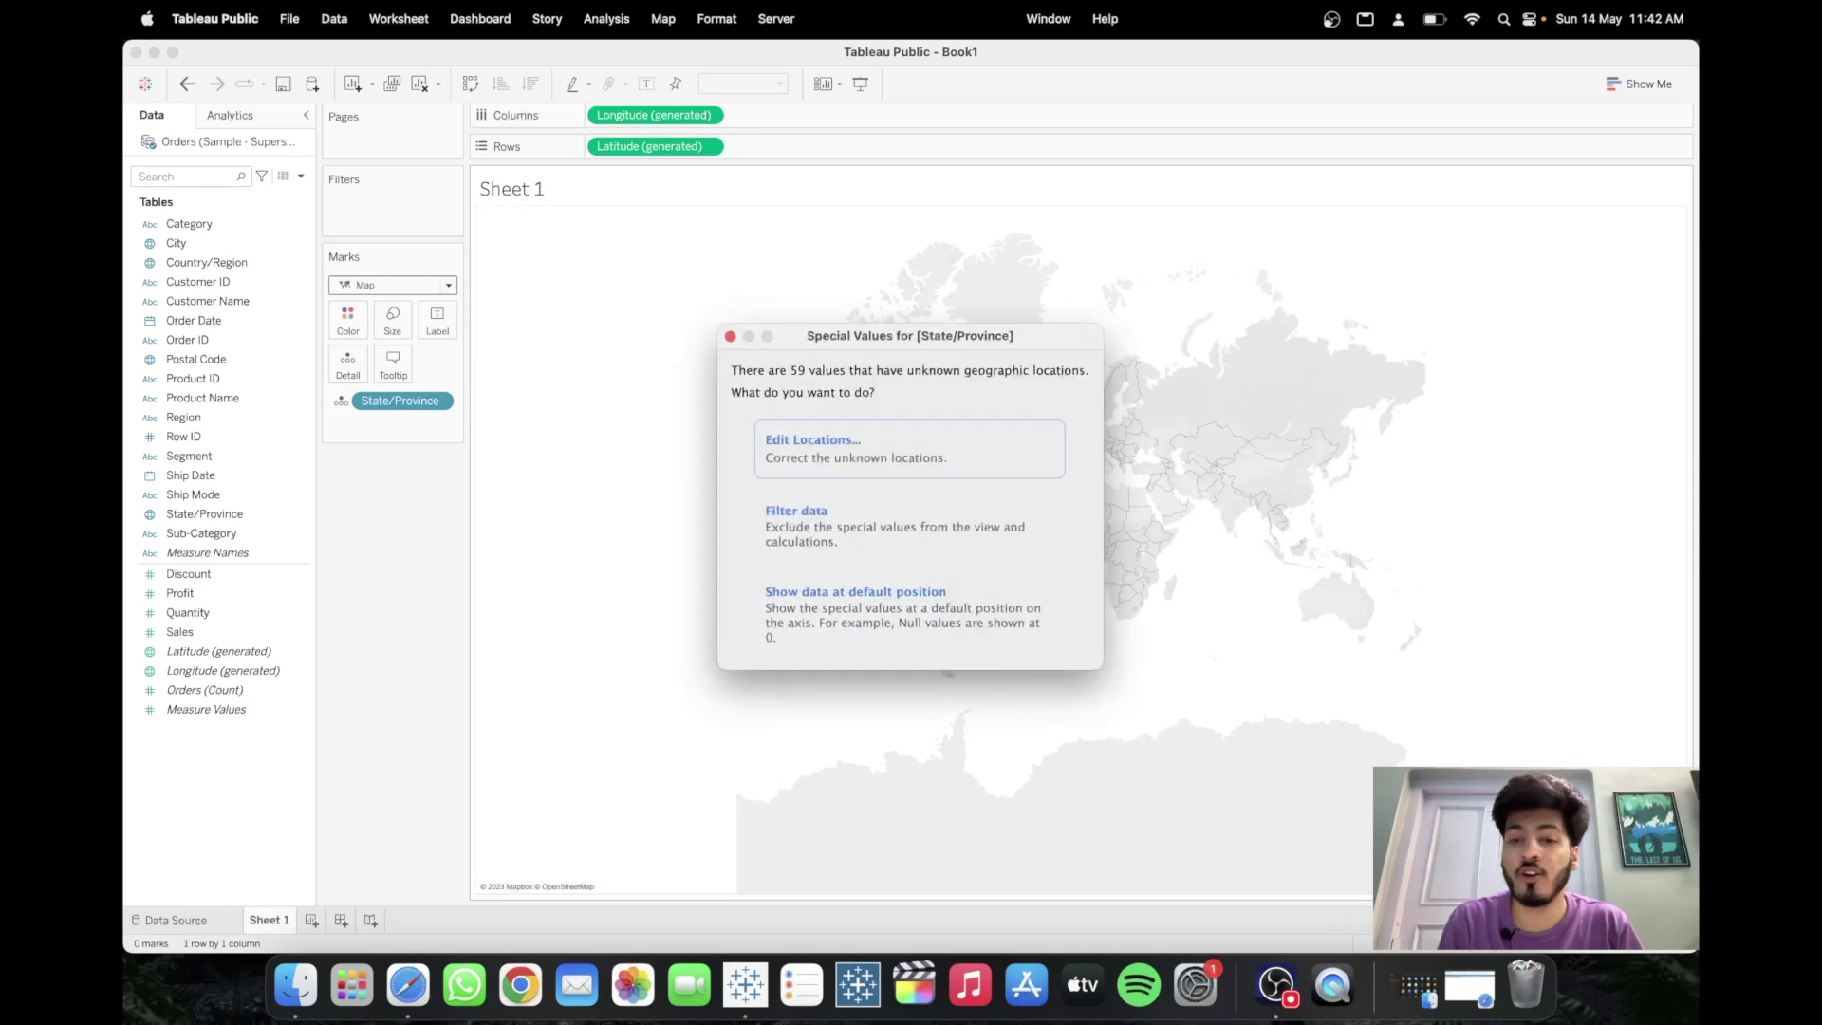
click(930, 464)
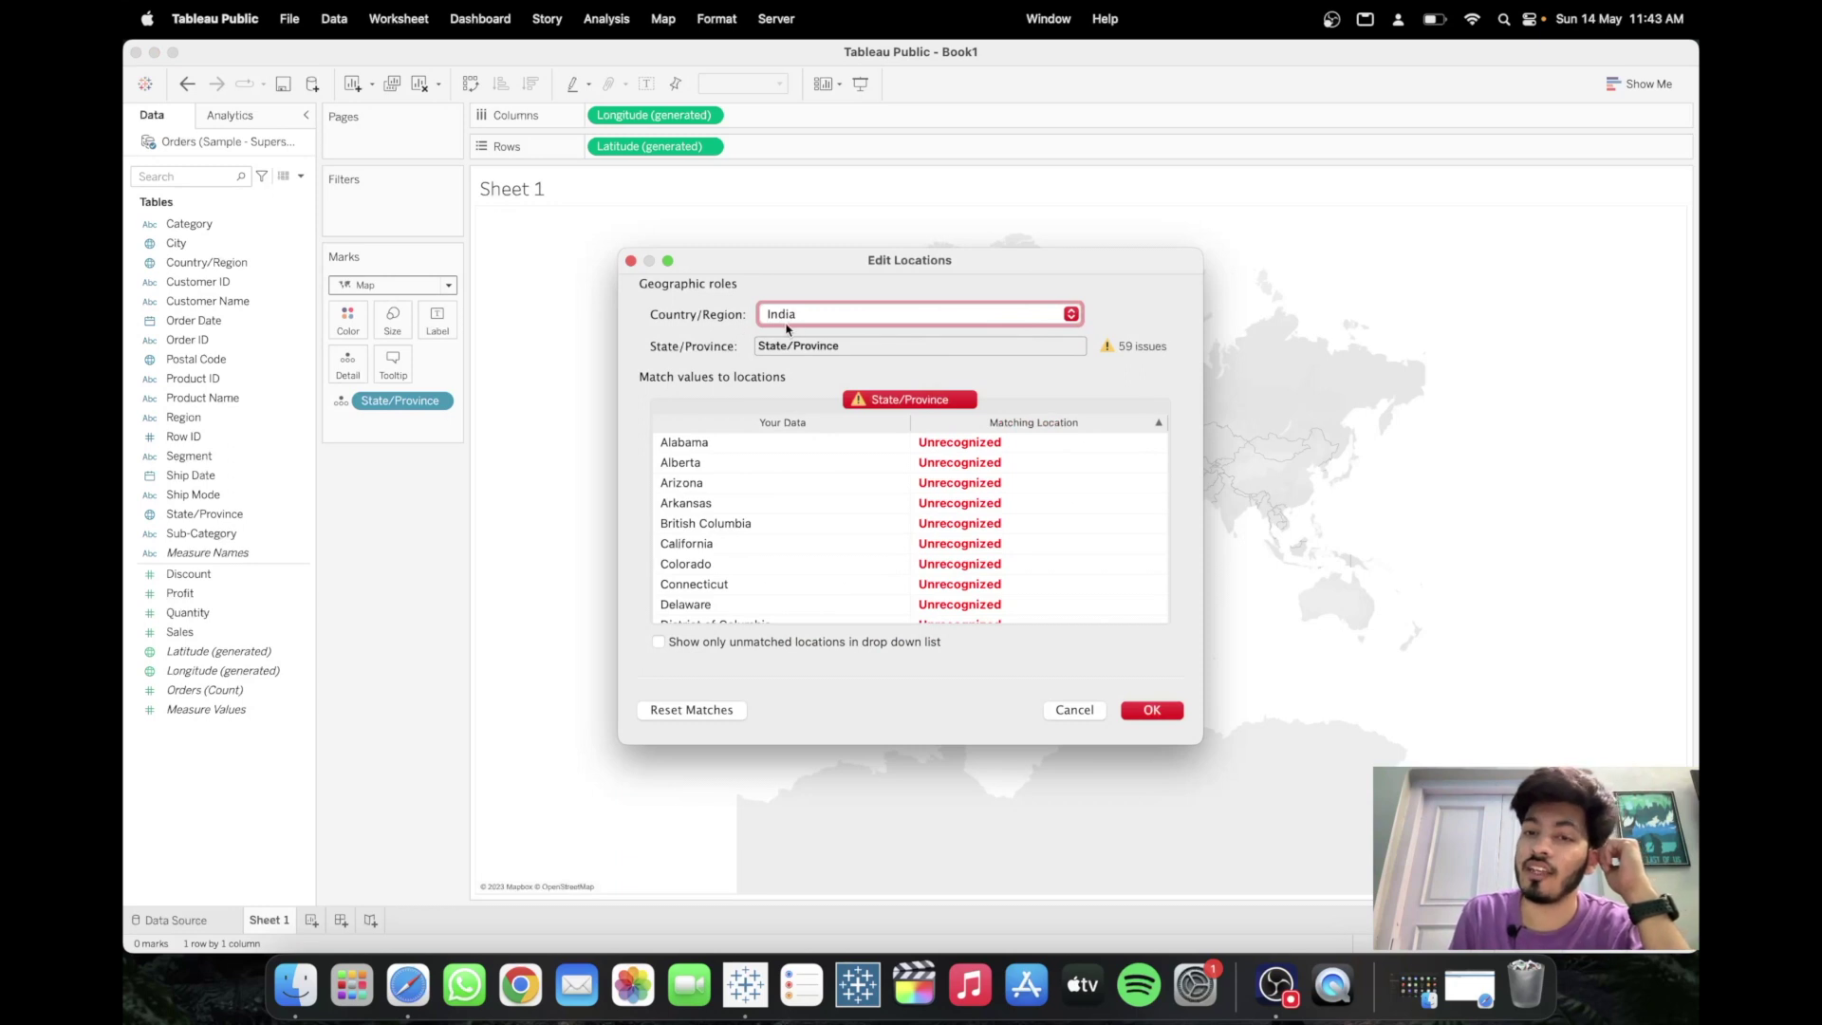
click(1070, 314)
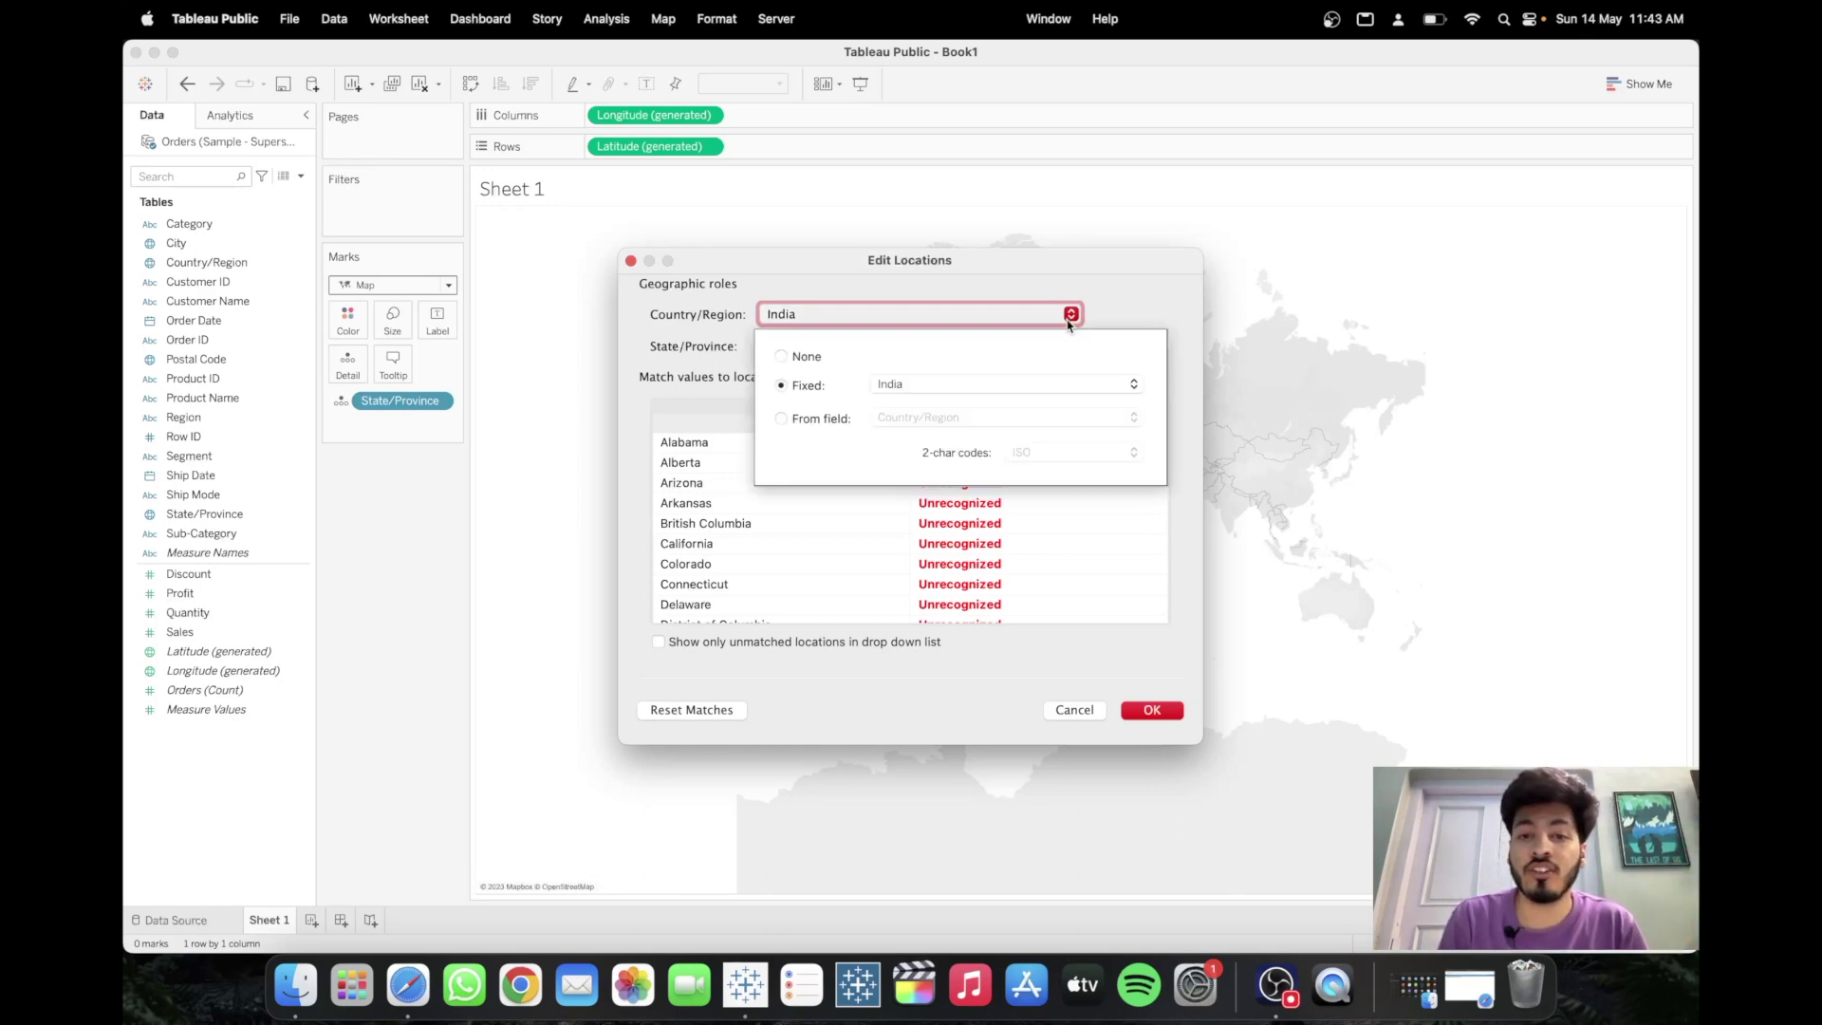
click(782, 420)
click(843, 549)
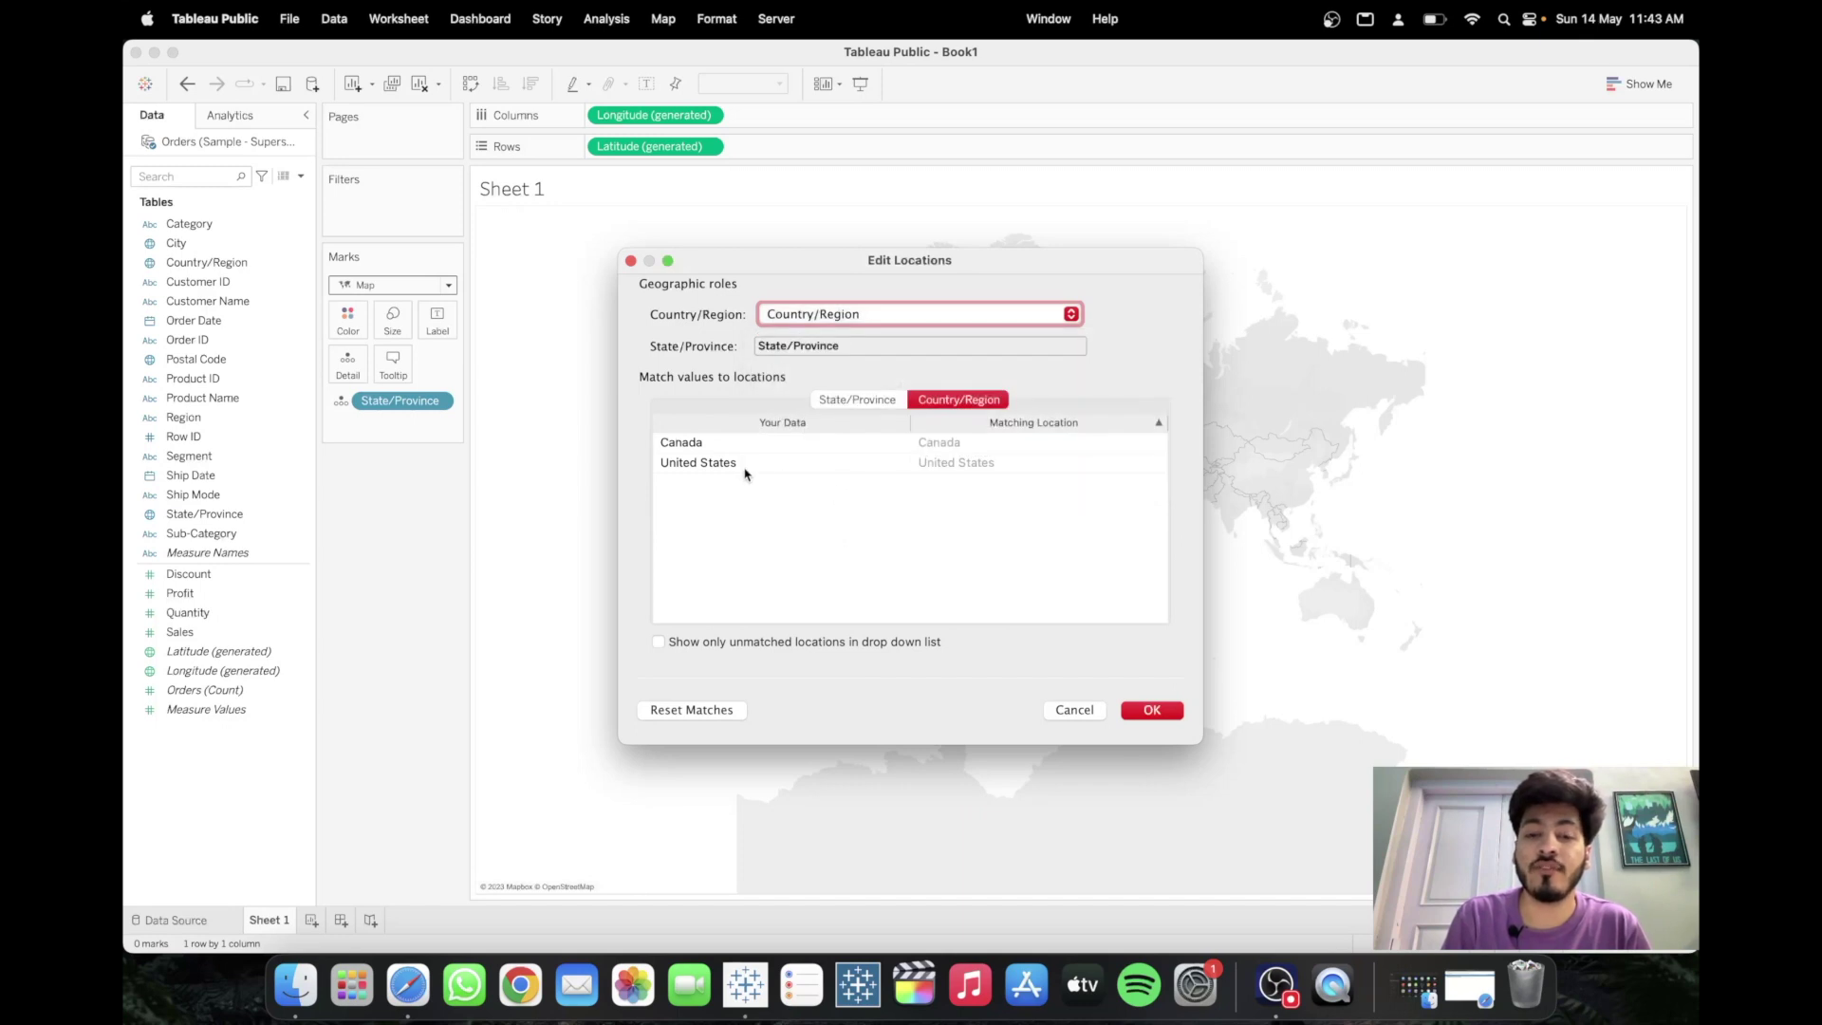
click(1152, 711)
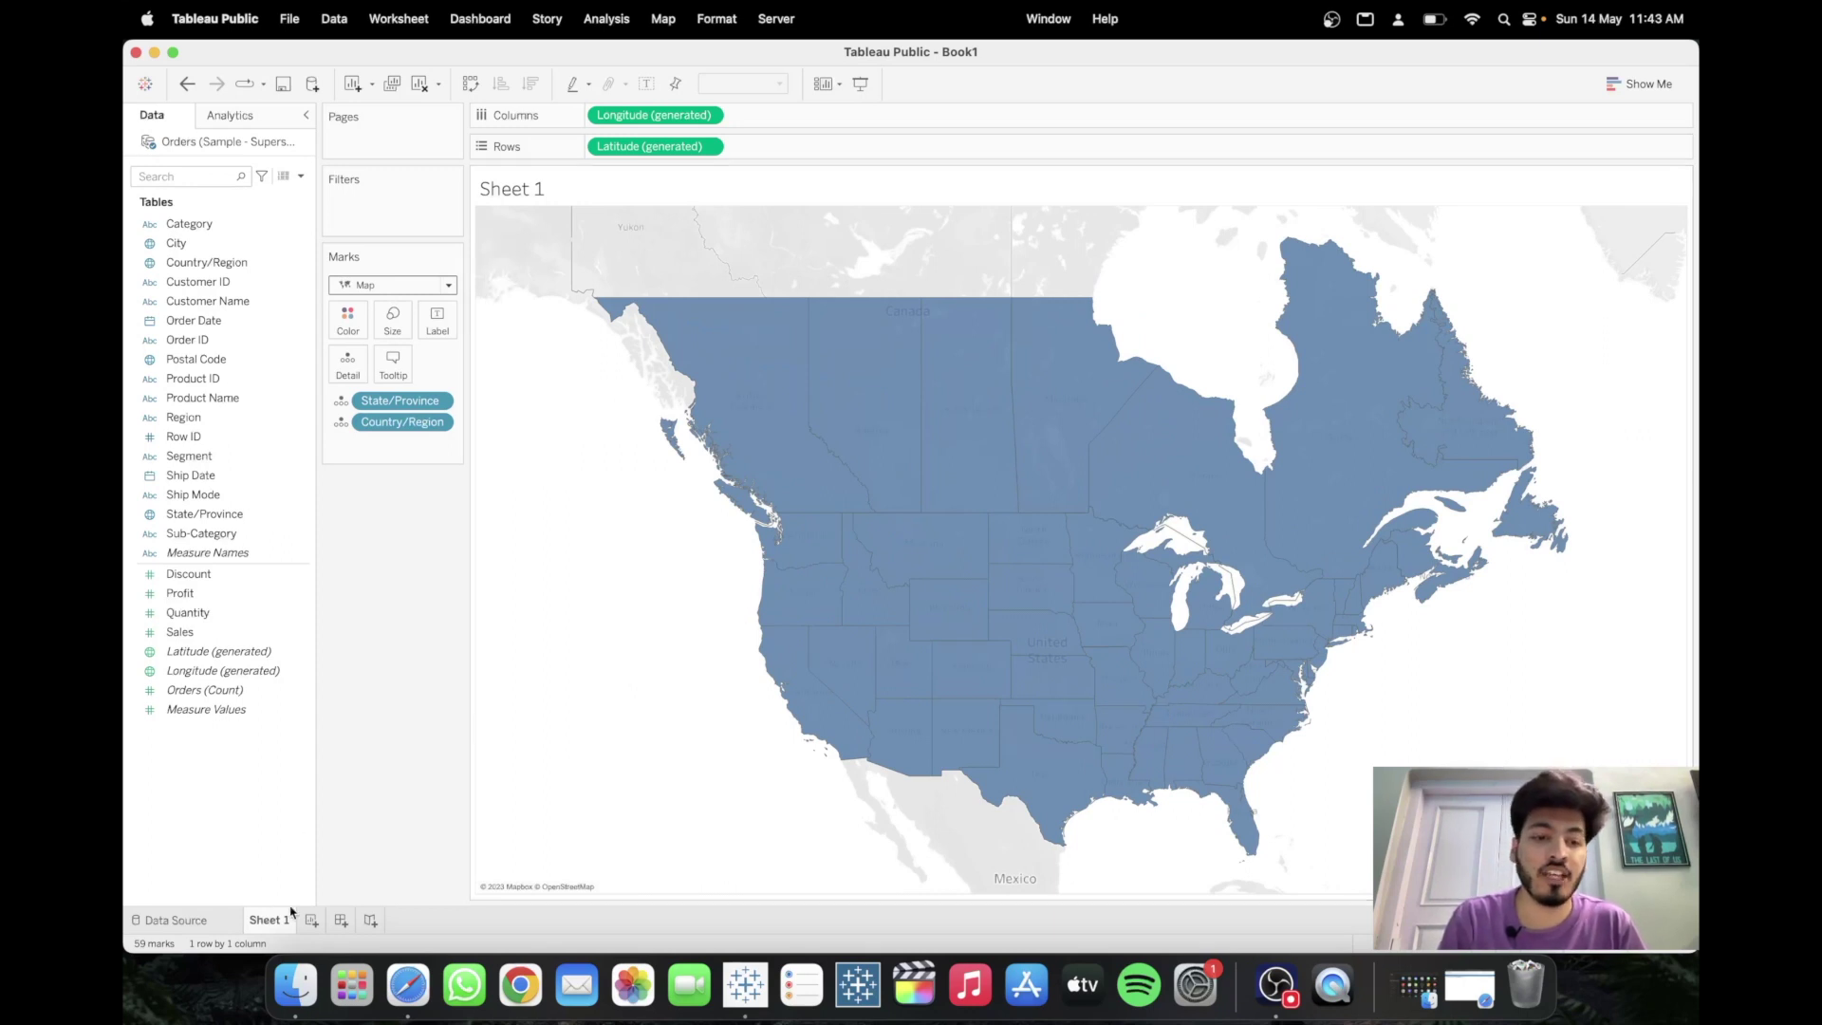
- Create a parameter named Select a Group with data type String and a list of allowable values
click(300, 175)
click(254, 210)
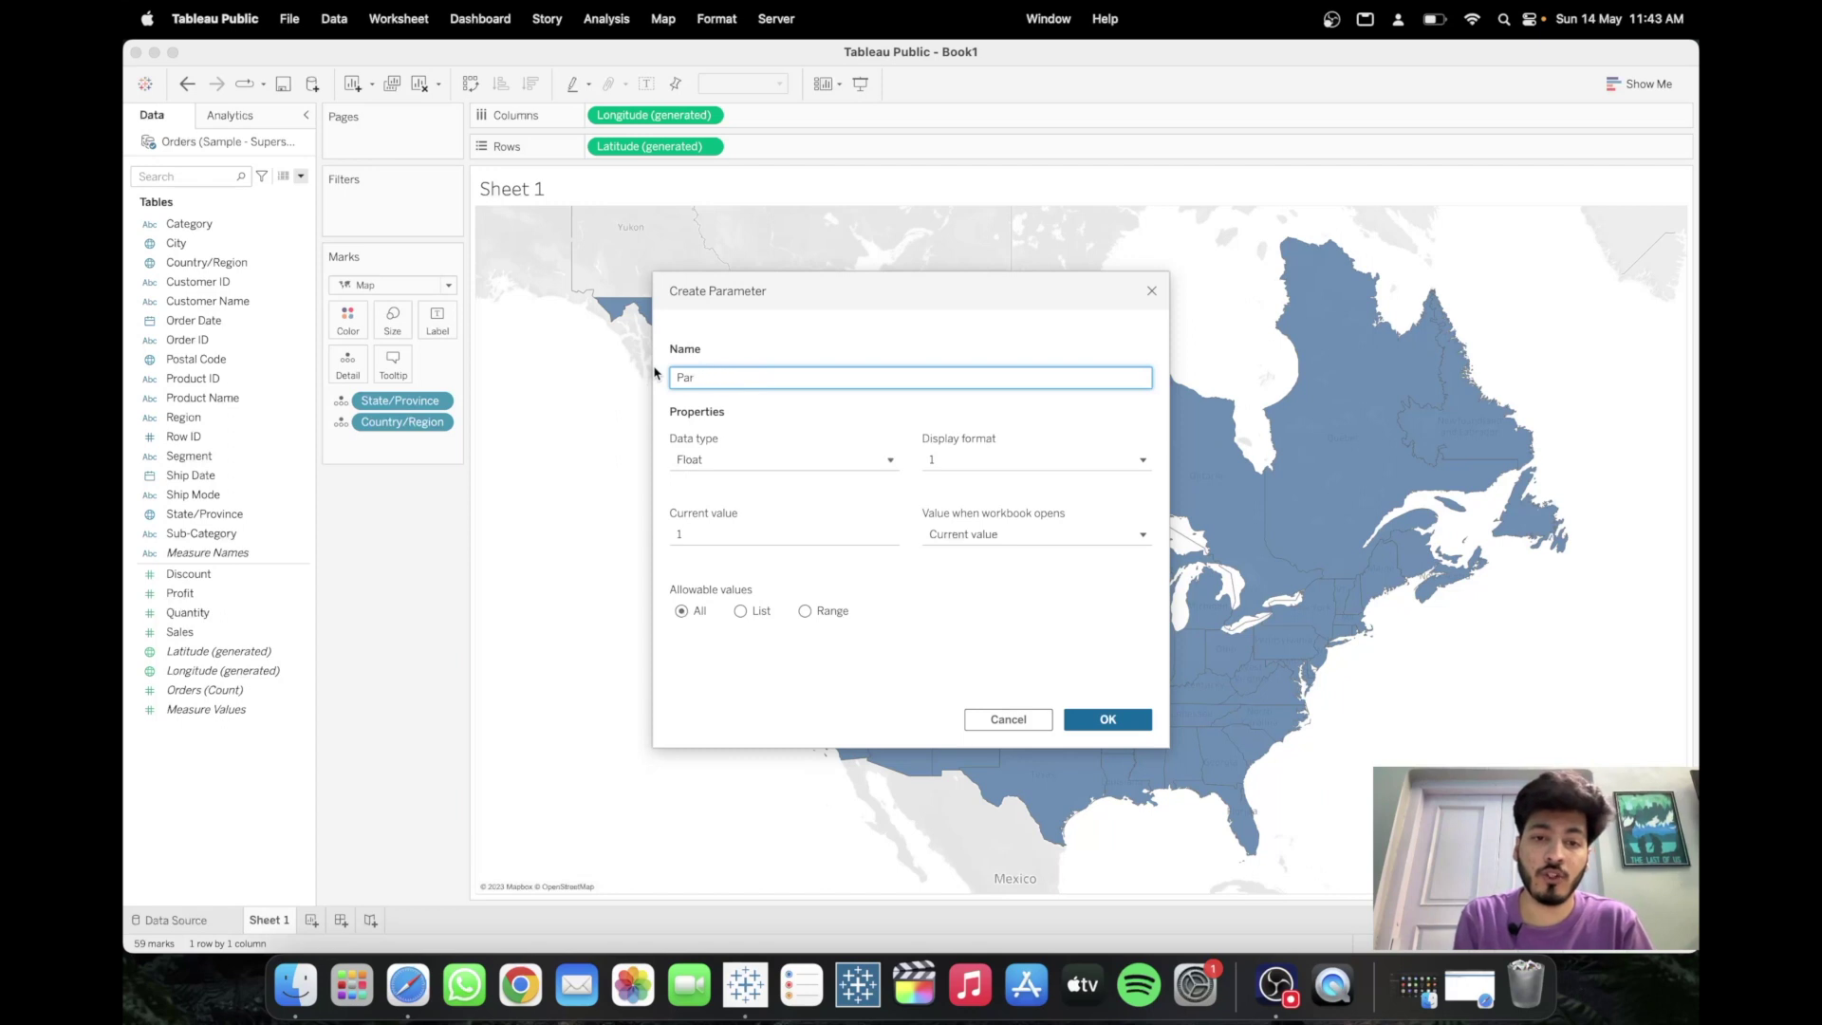
text(Sel)
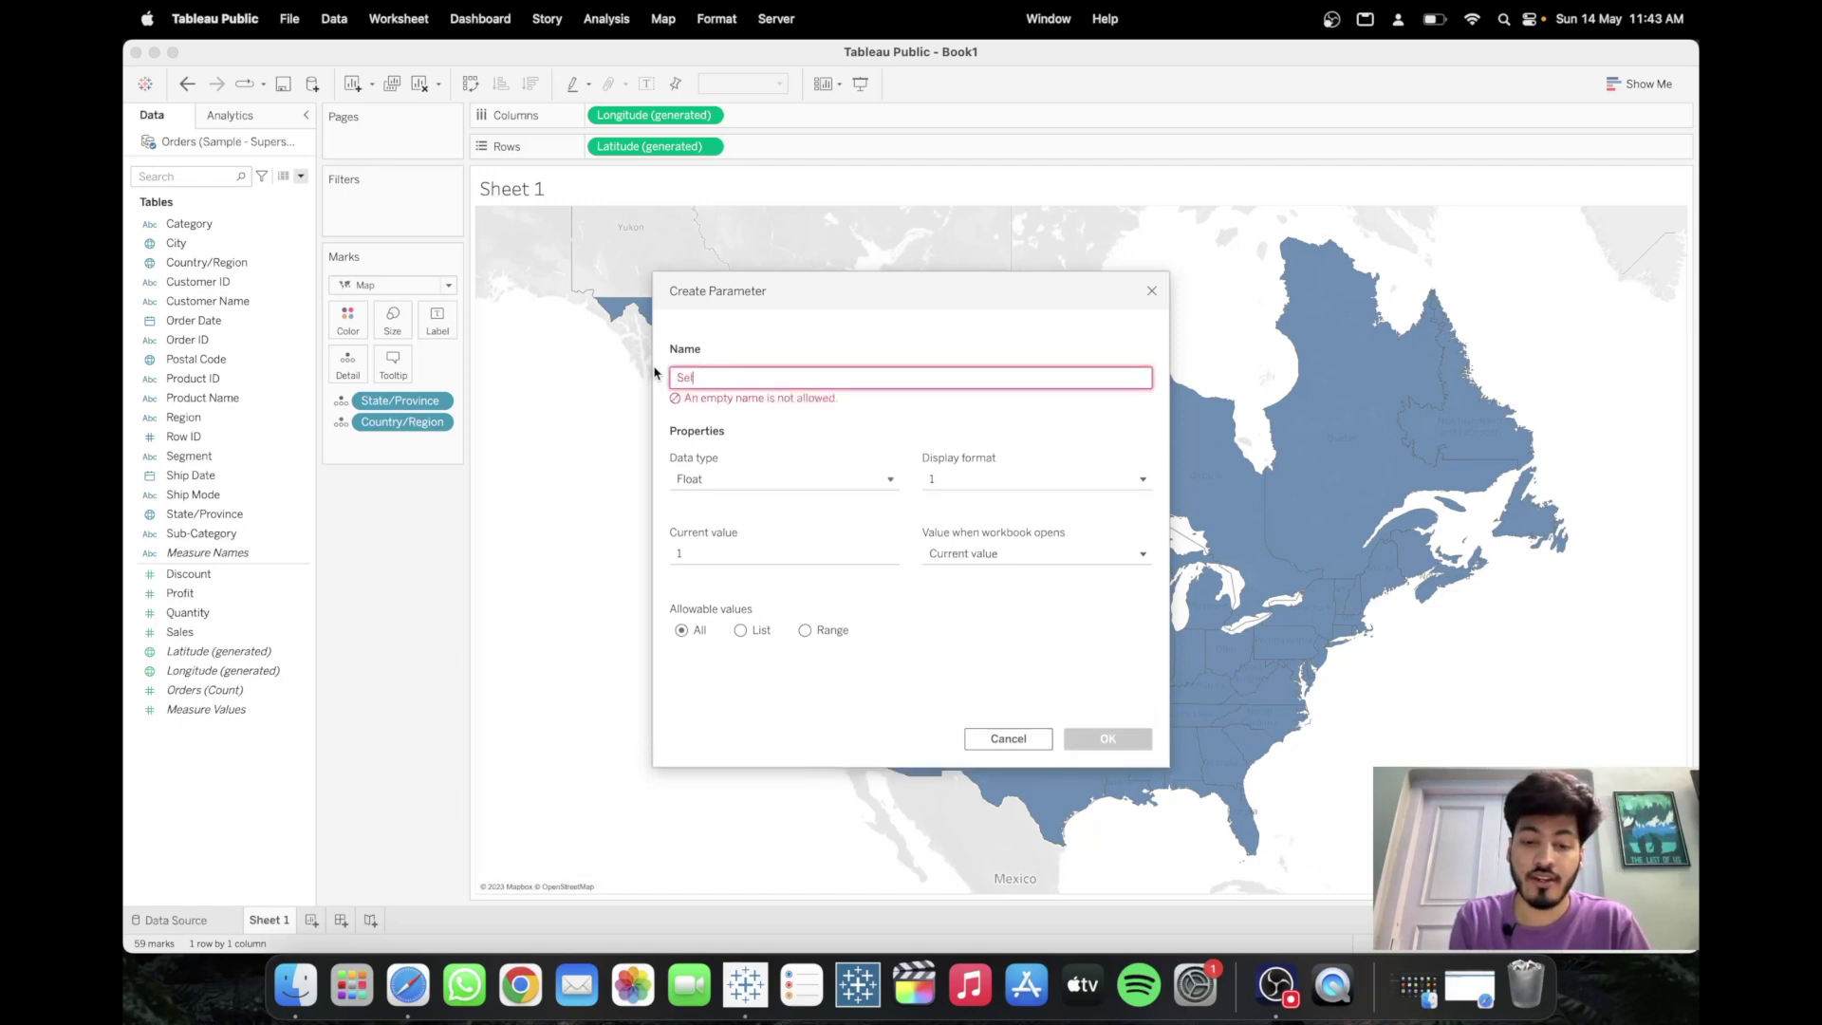
text(ect a)
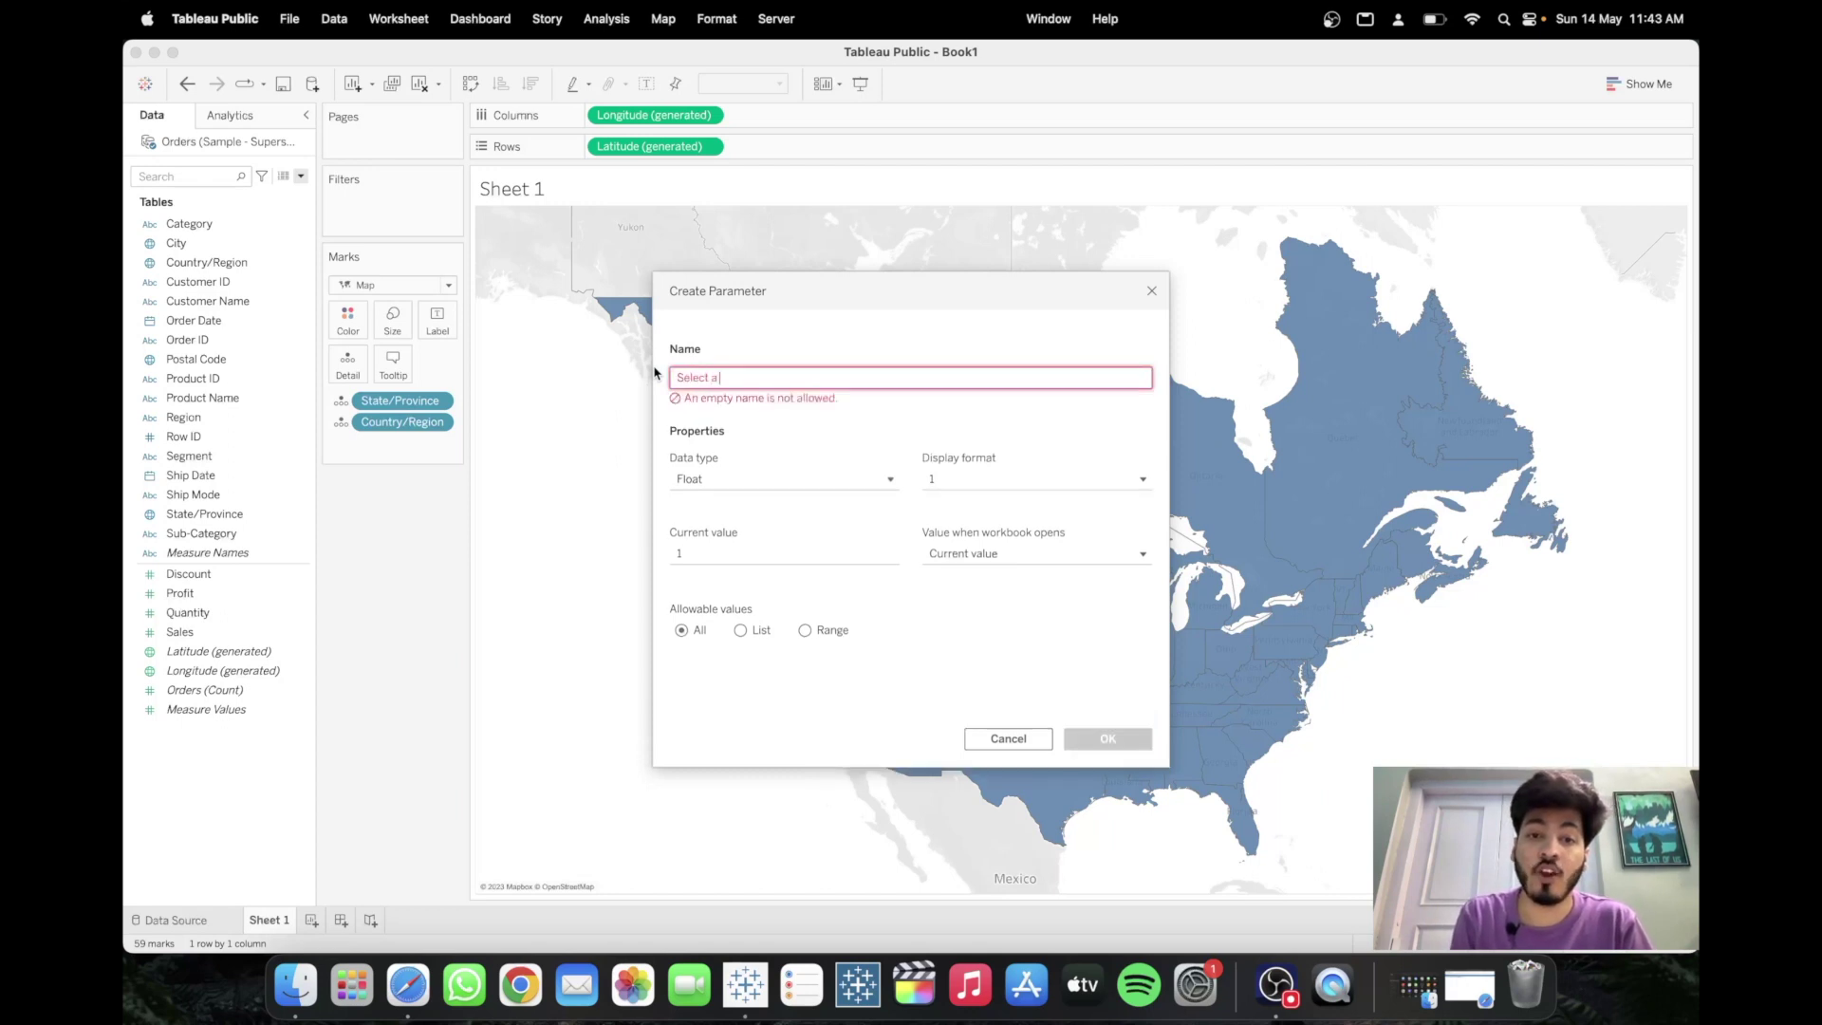
text( Group)
click(783, 463)
click(747, 523)
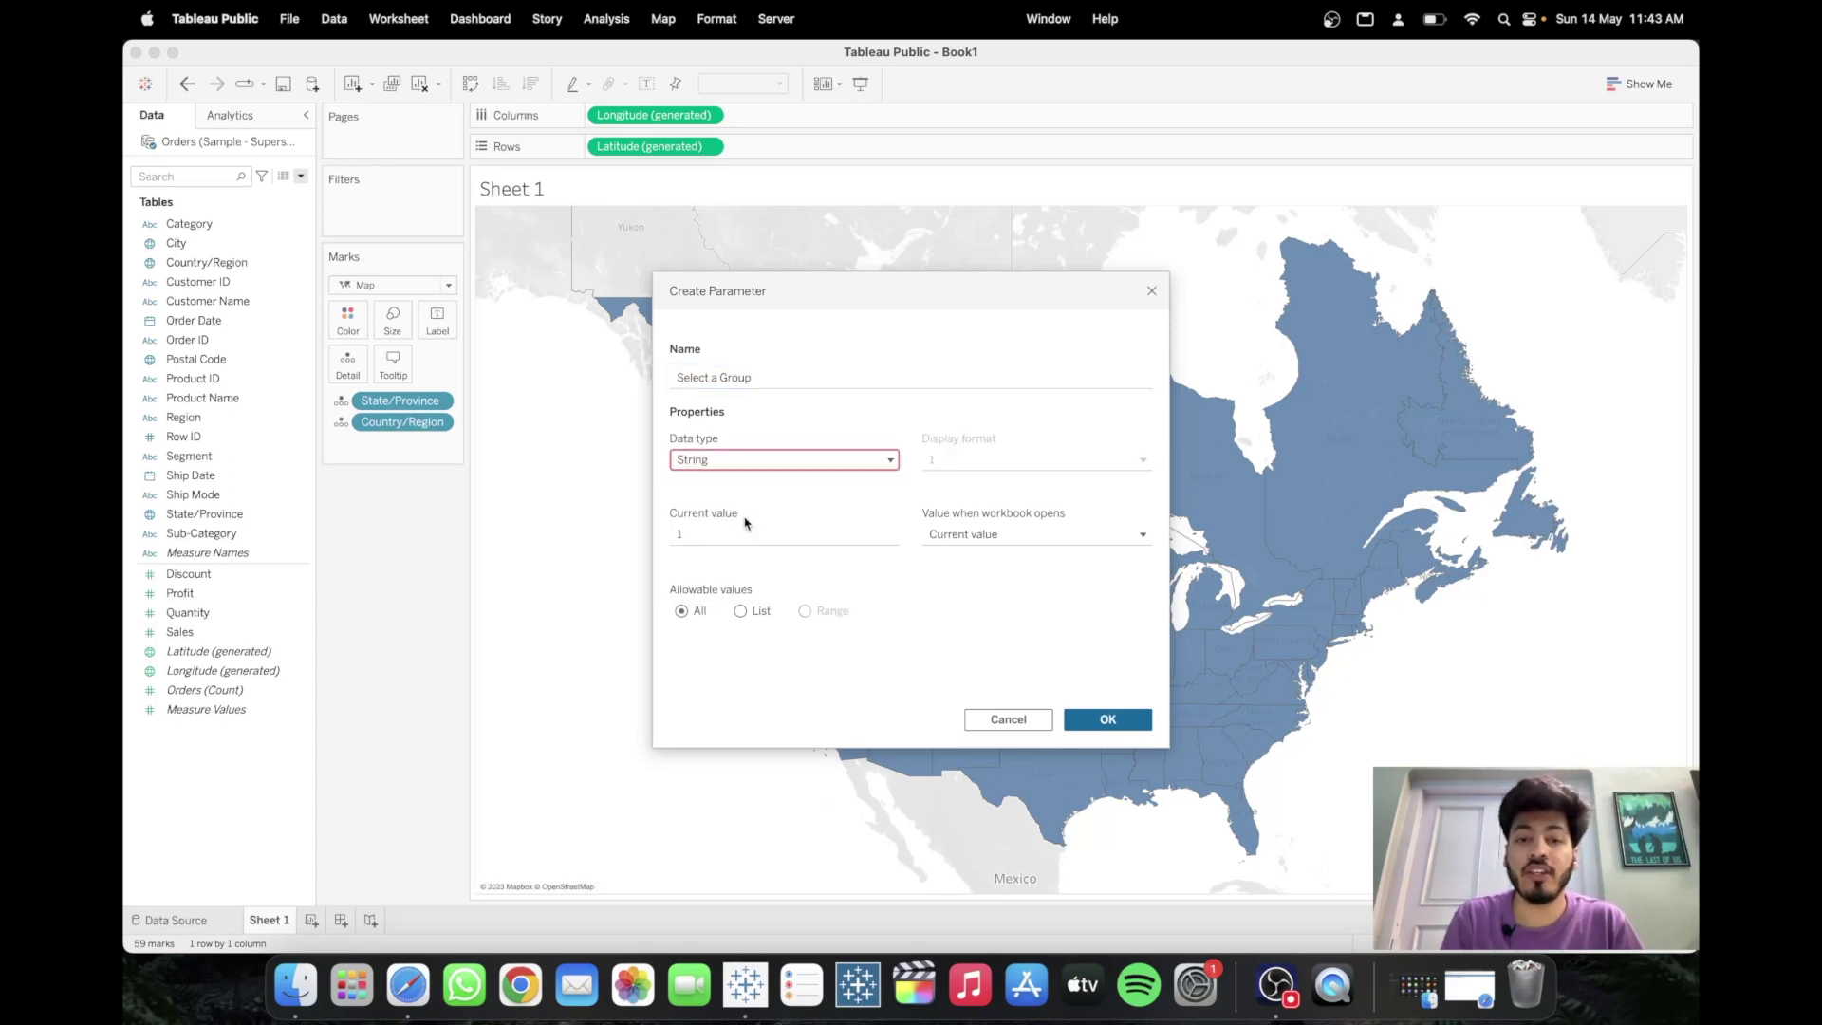
click(740, 611)
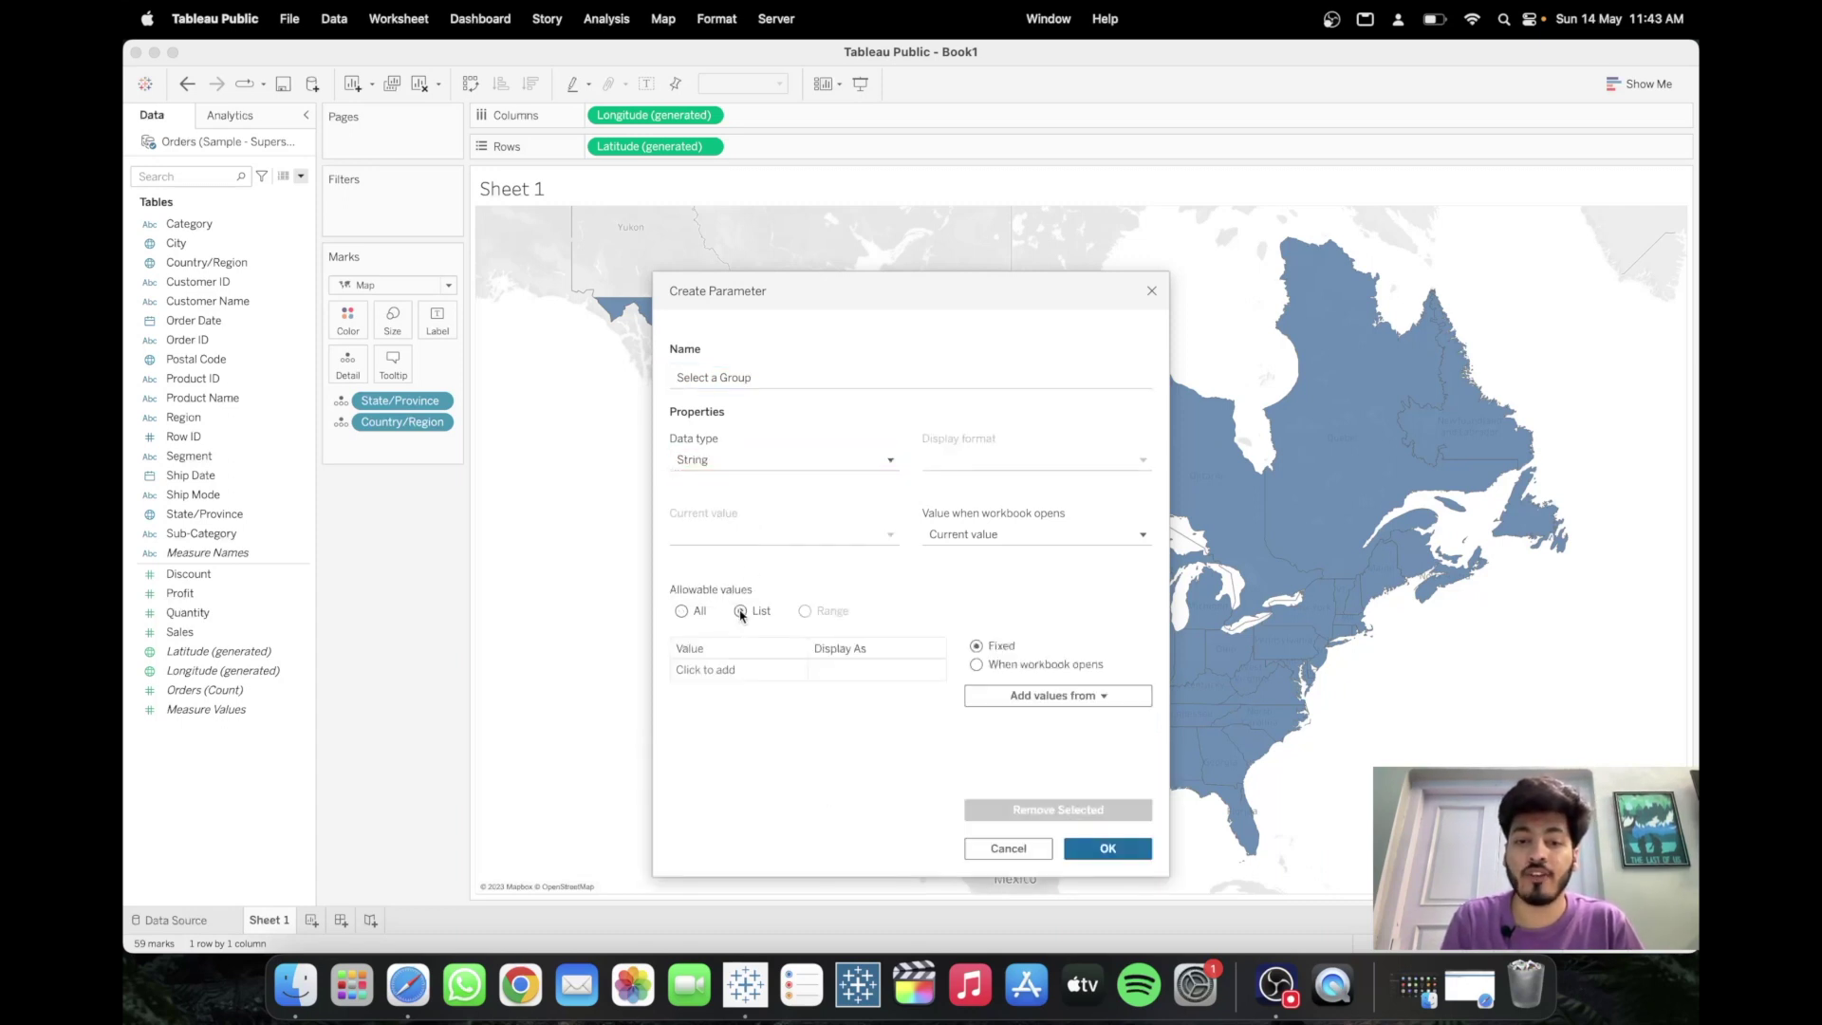
- Add Top 20 States by Sales, Central Region and South Region to the parameter's list of values
click(721, 671)
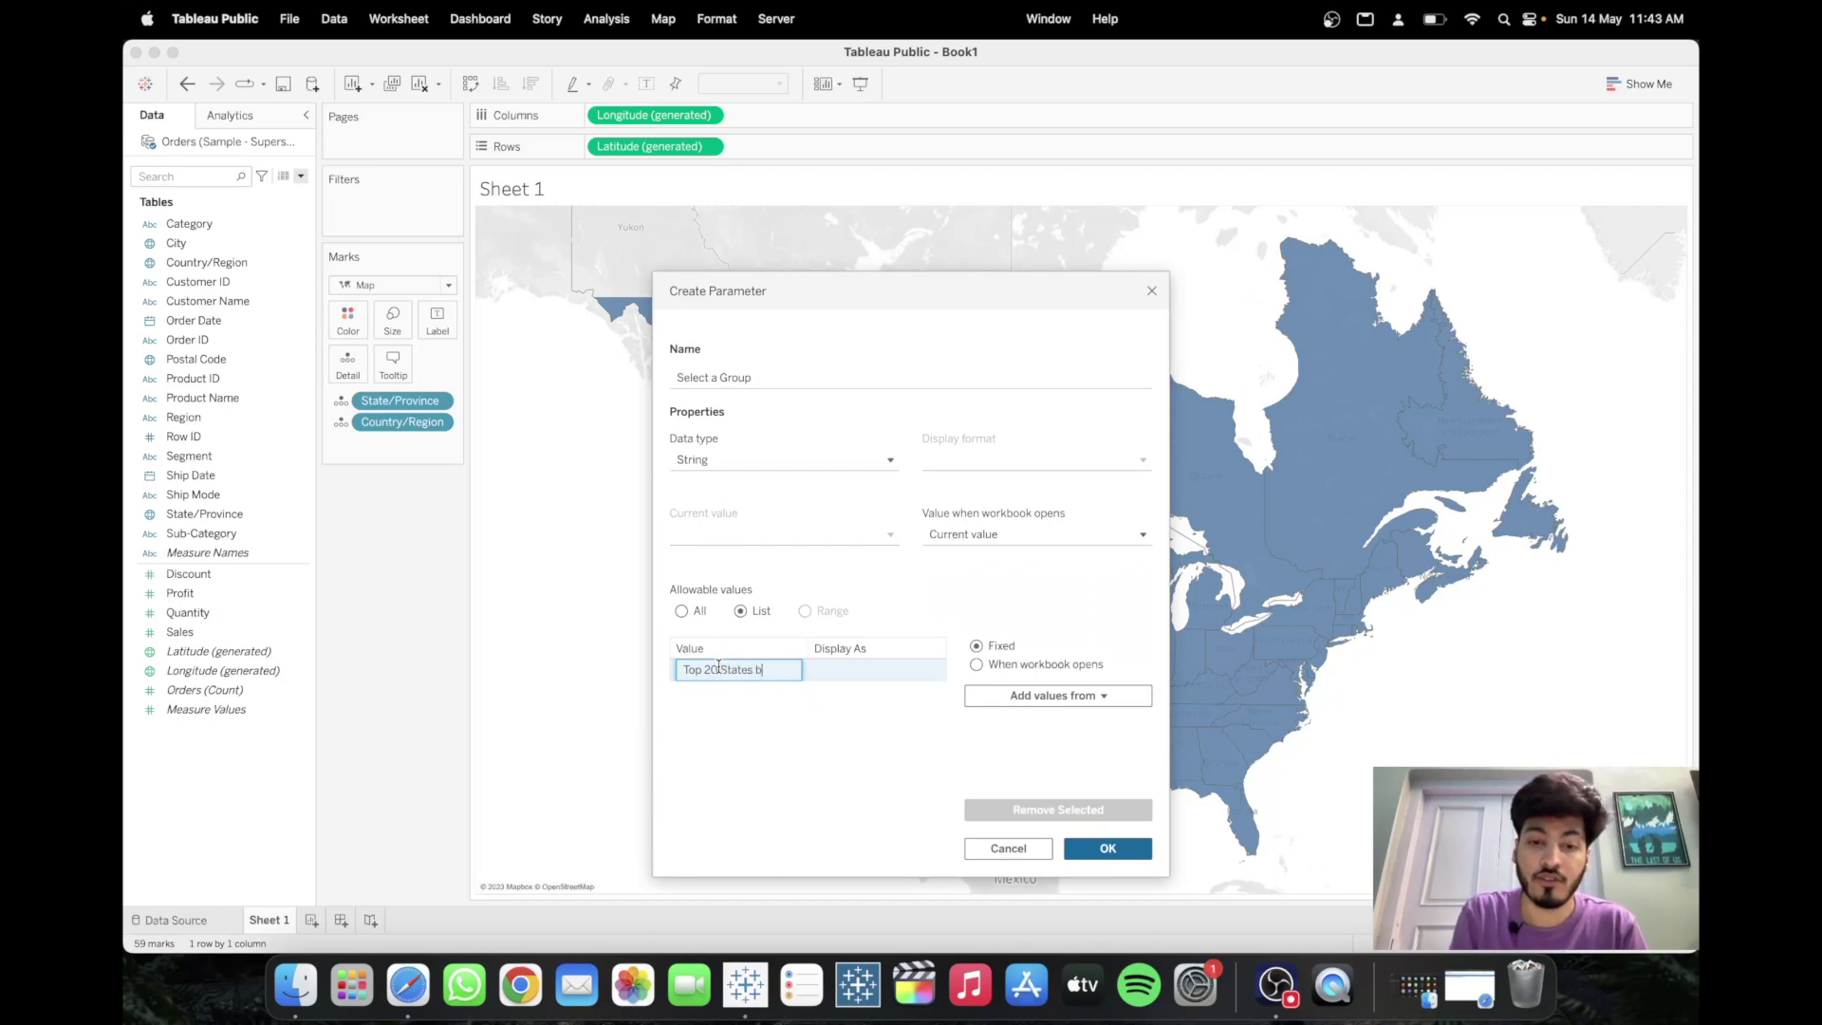
text(ales)
key(Return)
click(738, 693)
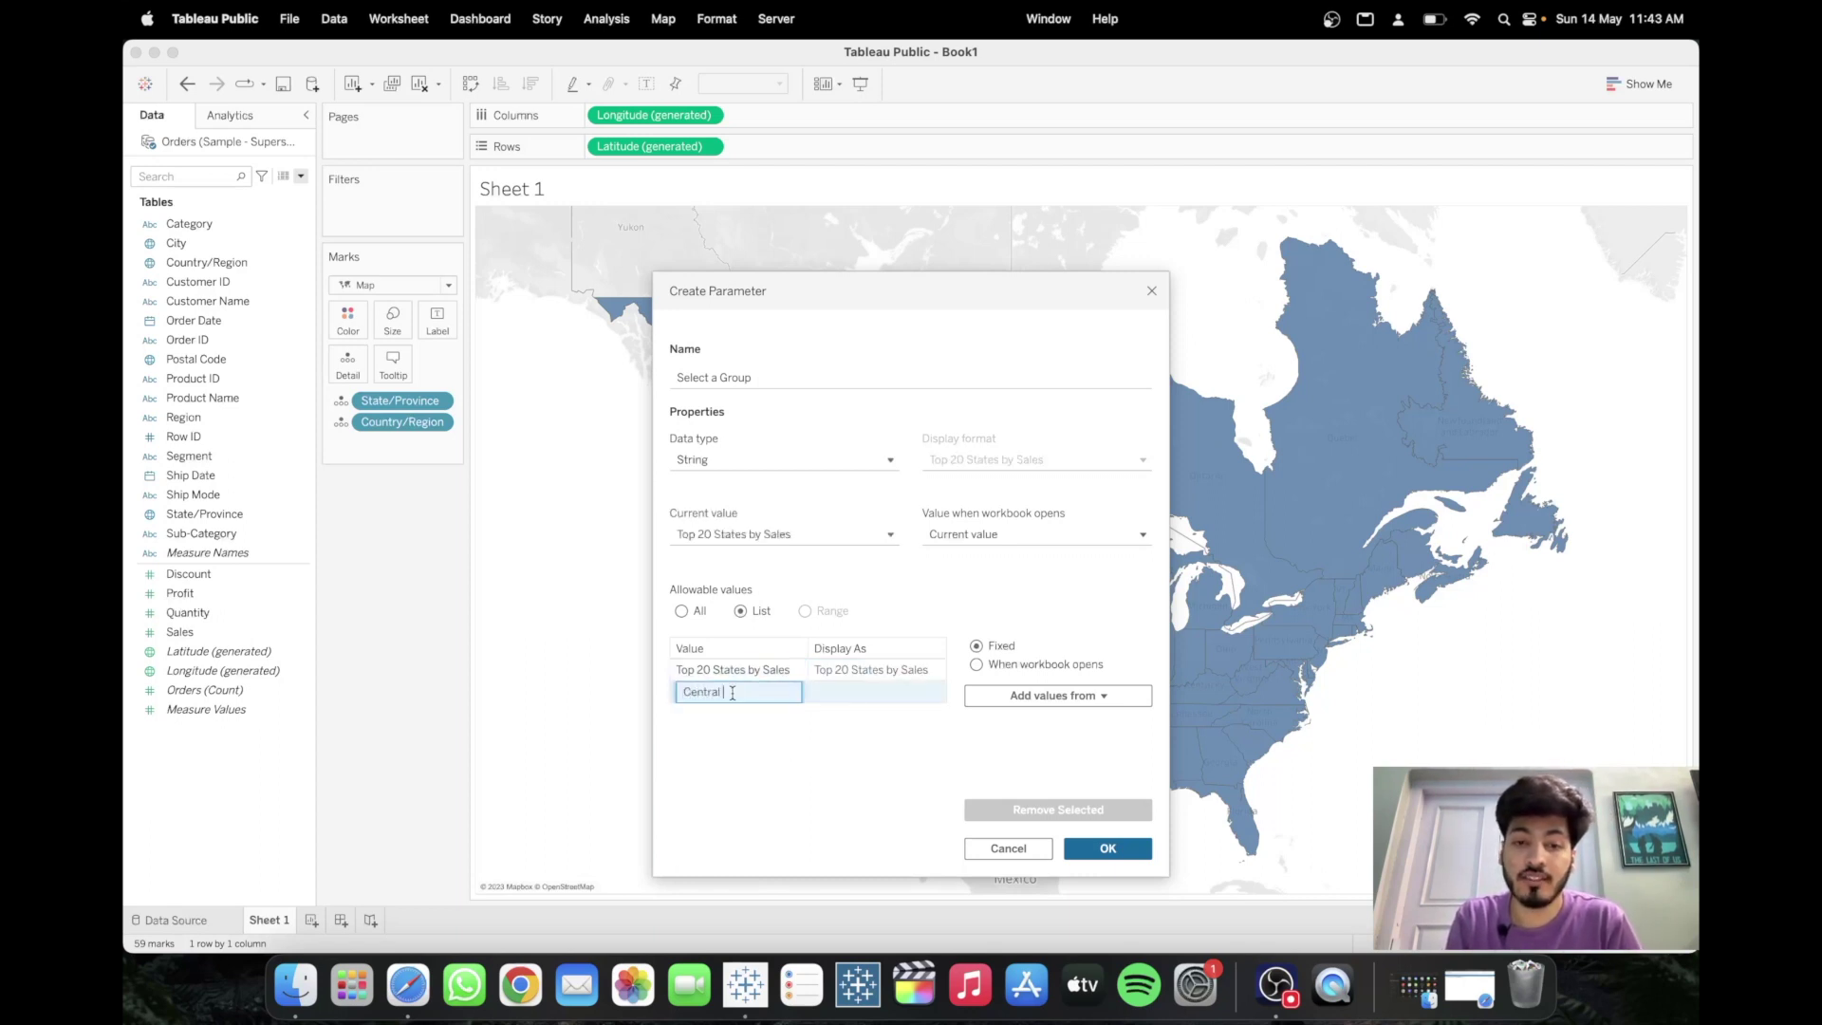
key(Return)
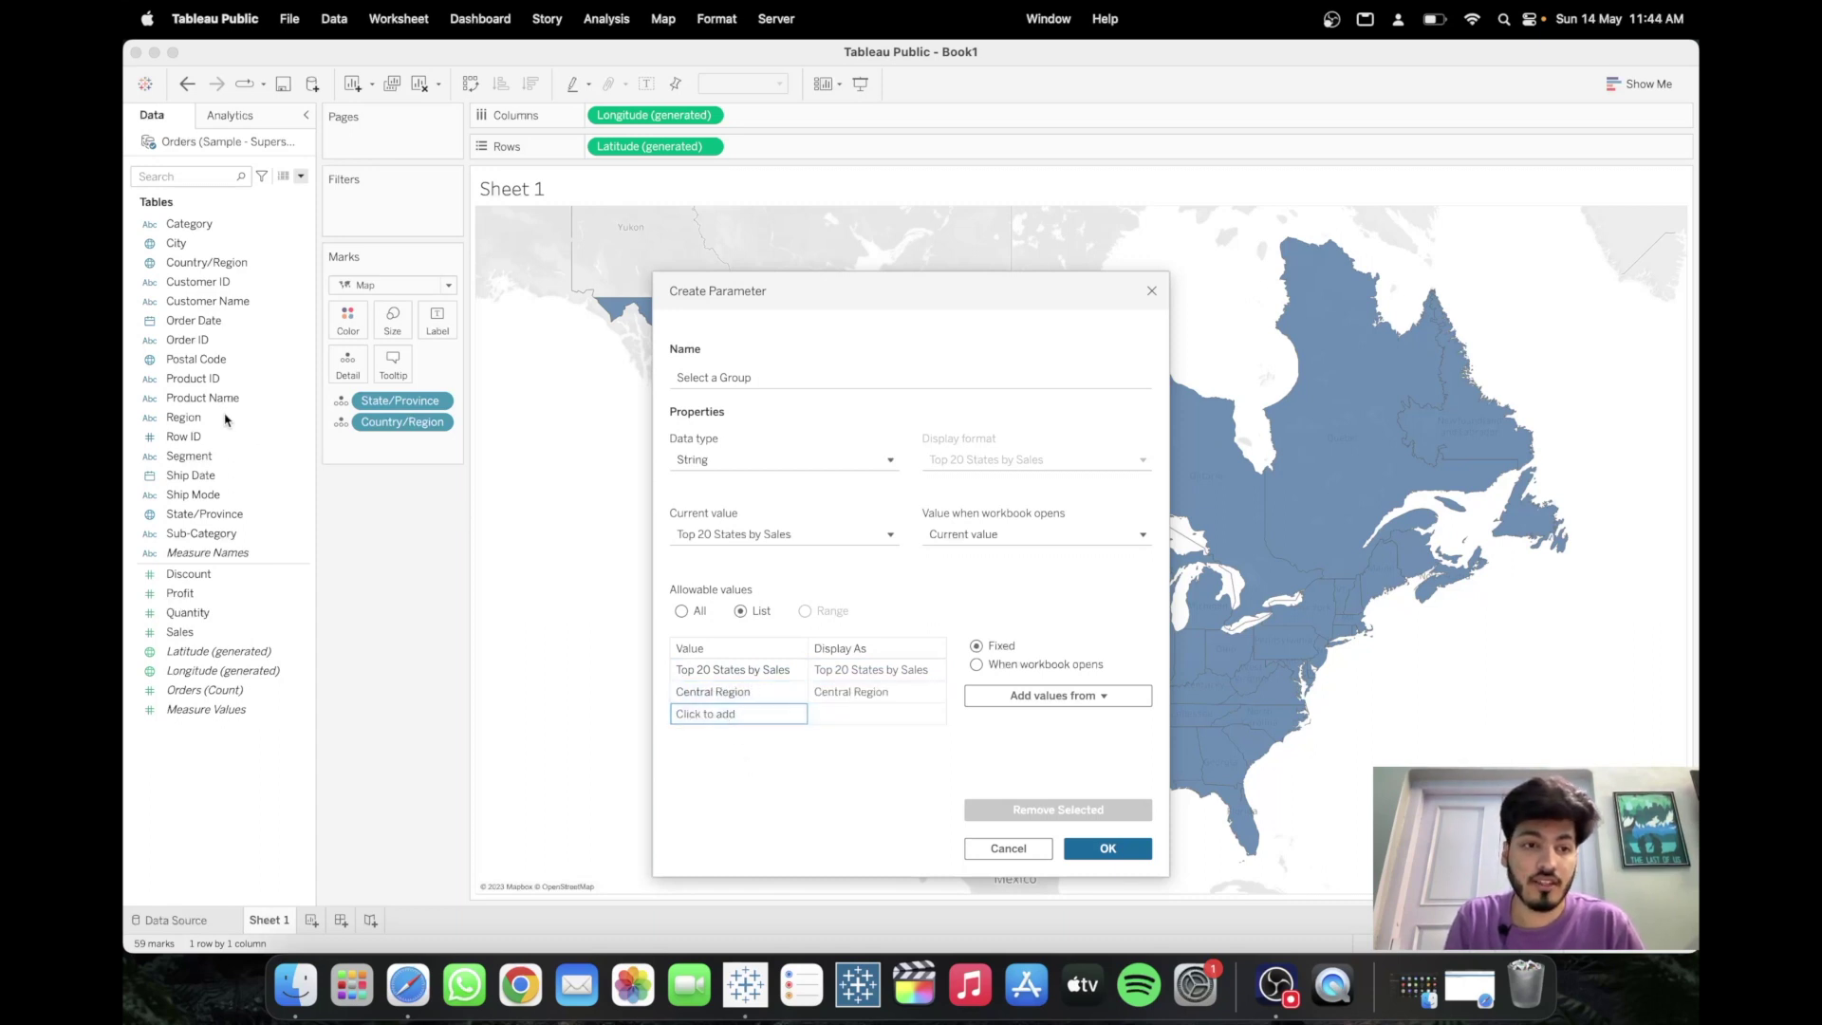
click(709, 717)
text(South Region)
key(Return)
- Add North Region, West Region and Selected Custom States to the list and save the parameter
click(700, 737)
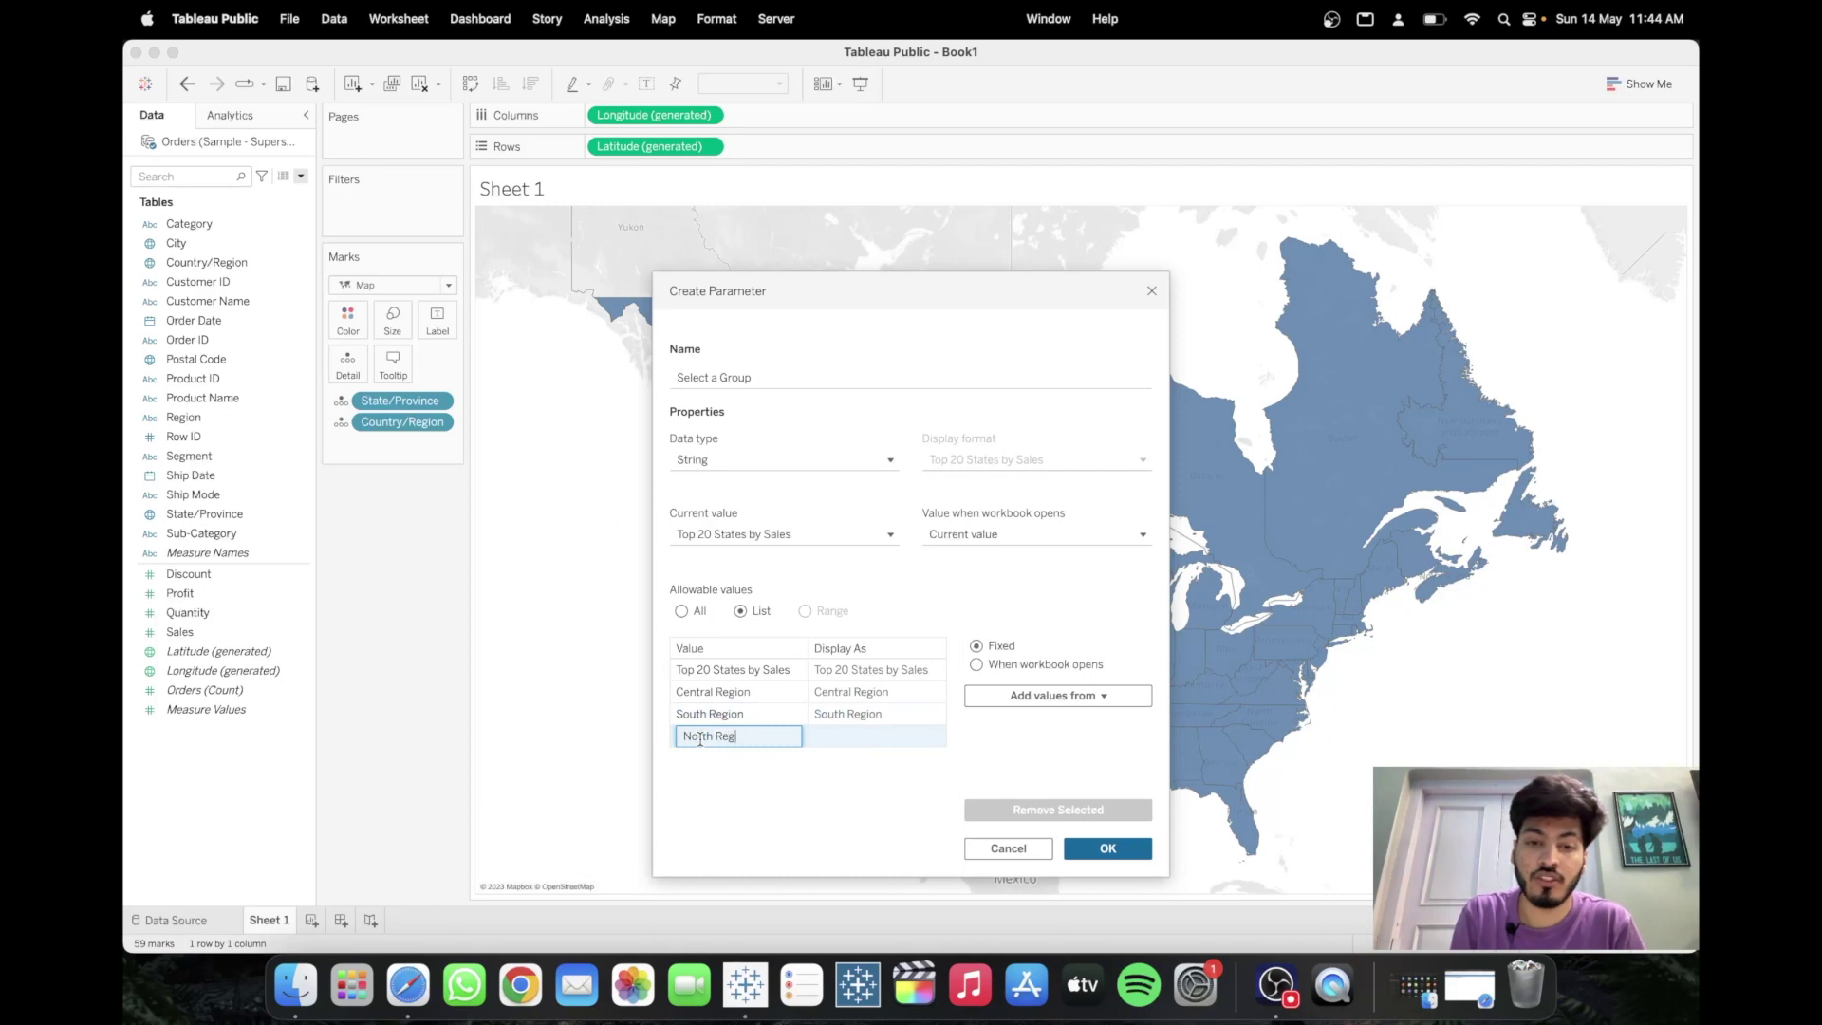
key(Return)
click(696, 760)
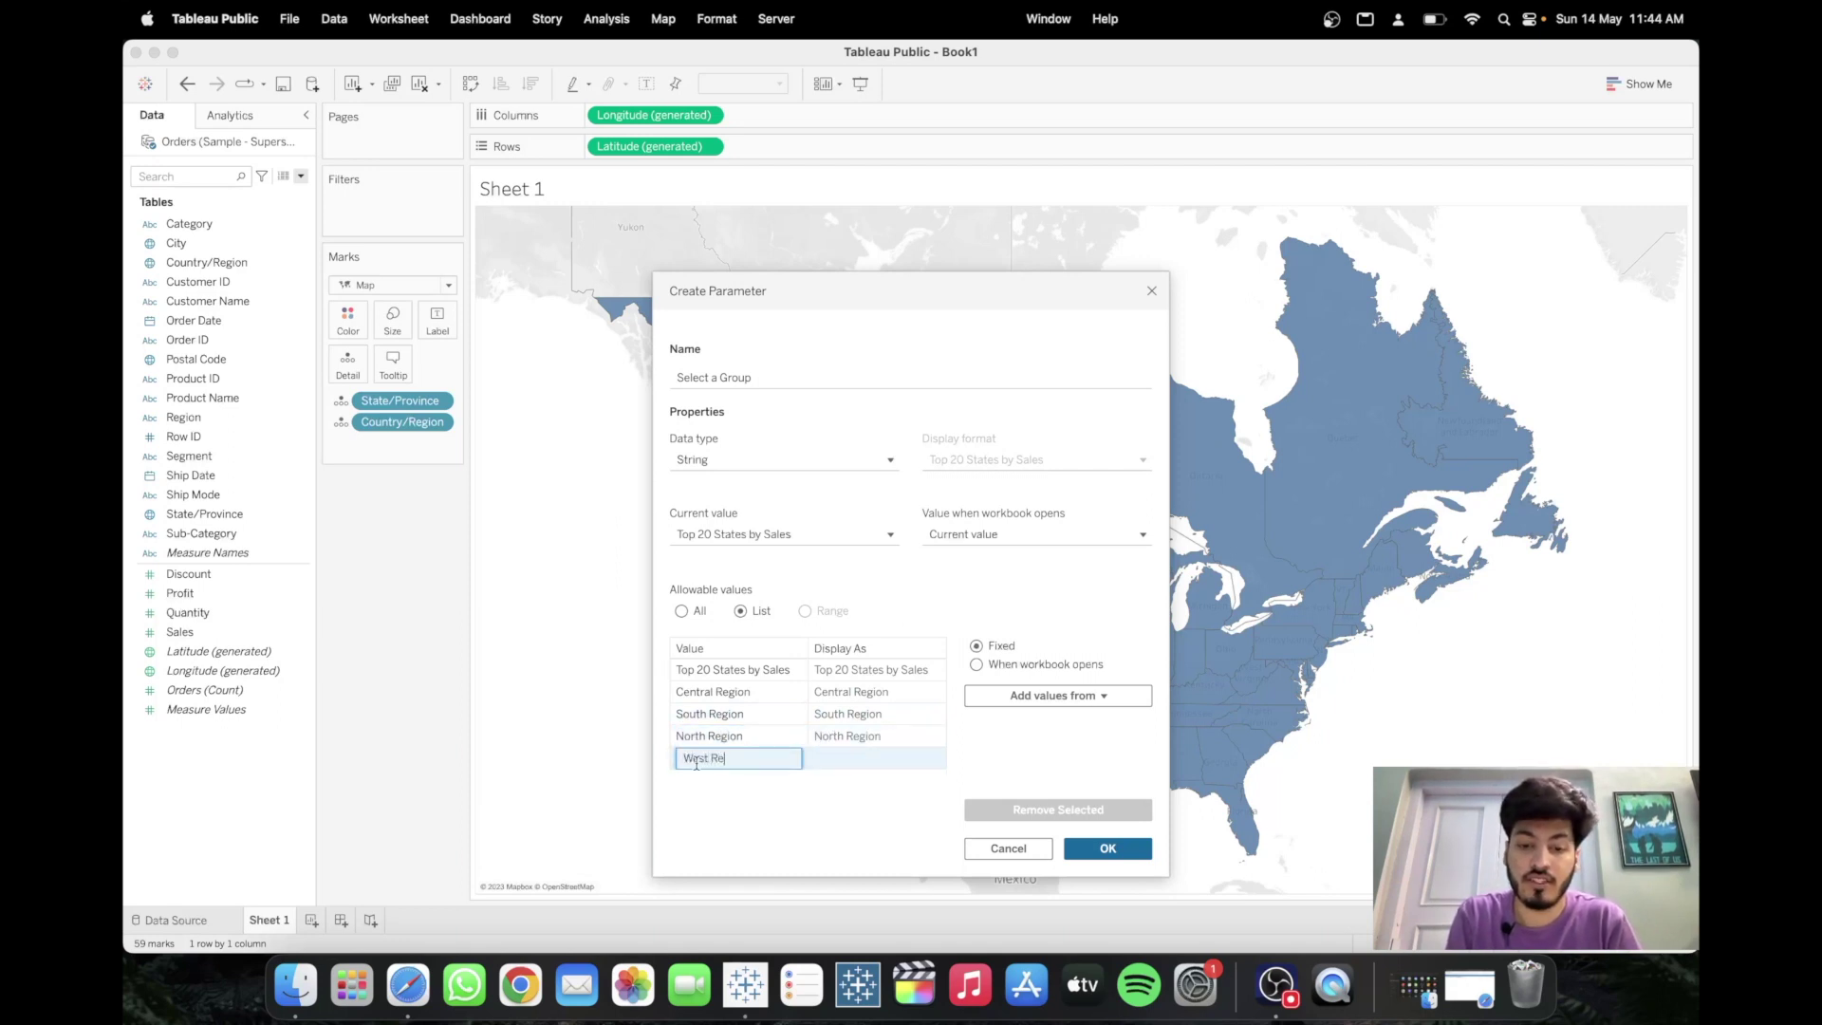
text(West Region)
key(Return)
click(707, 780)
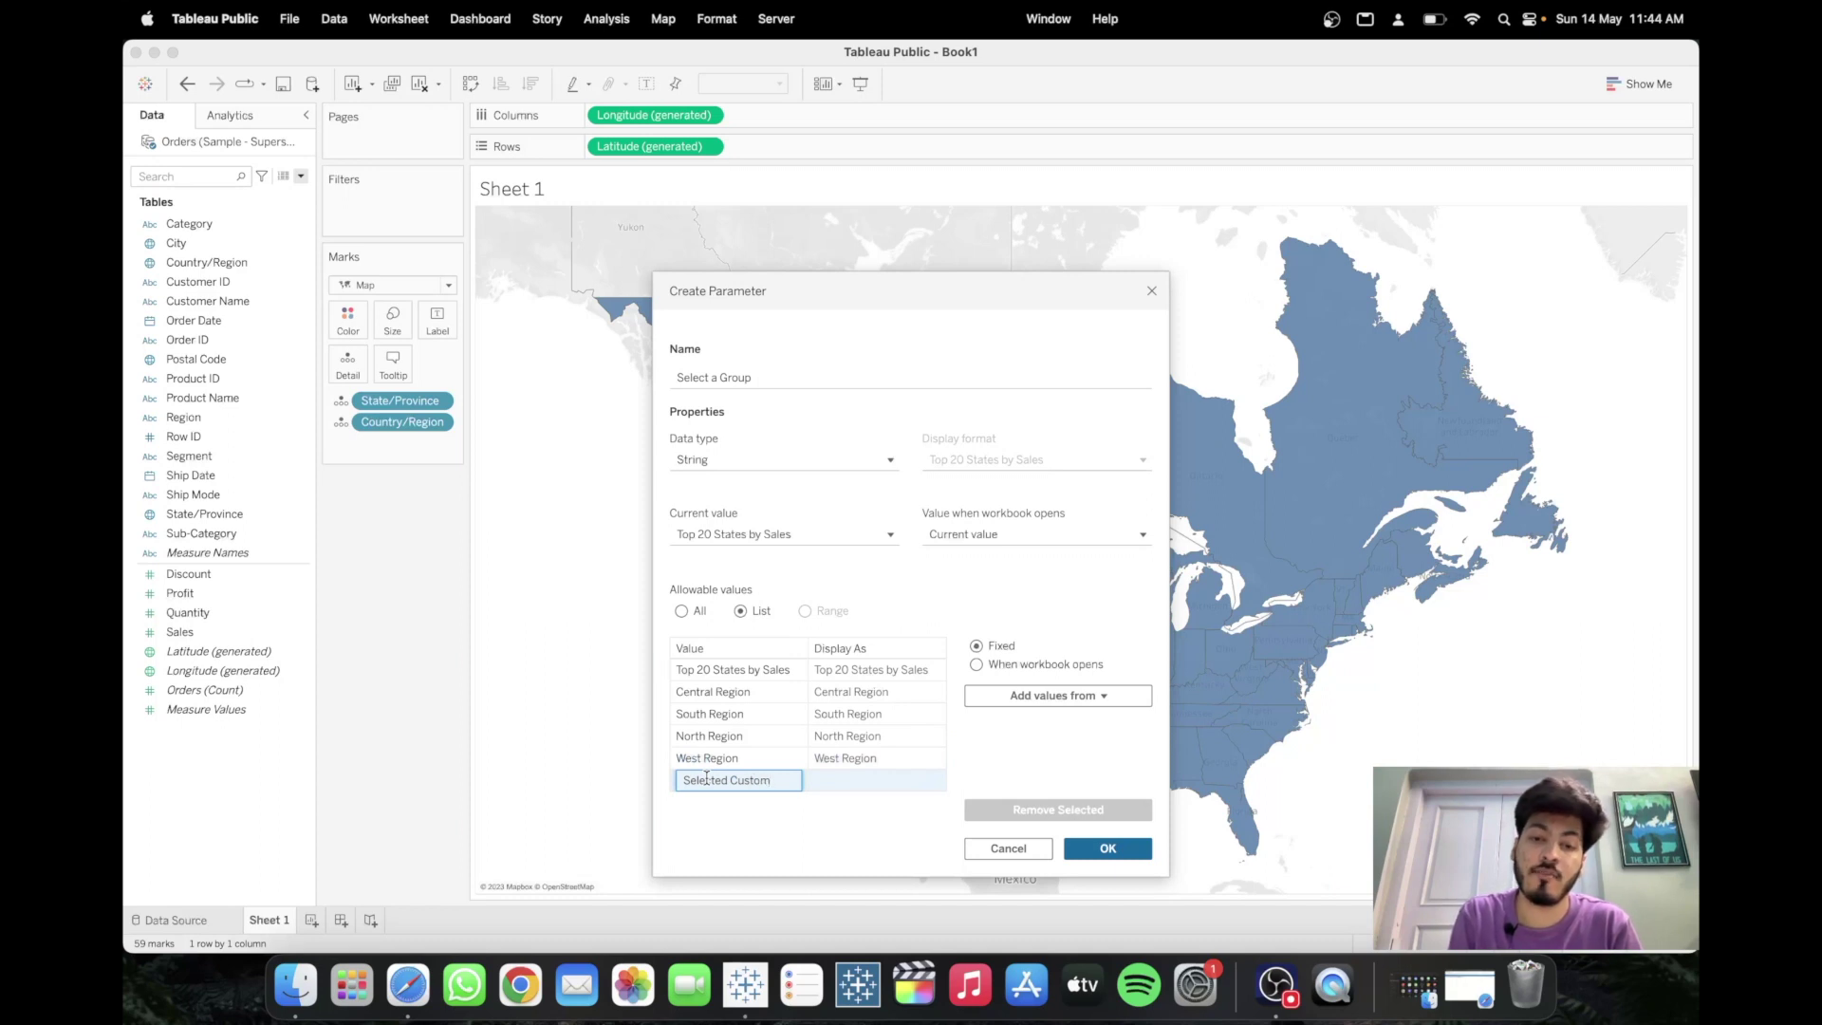
text(Selected Custom States)
key(Return)
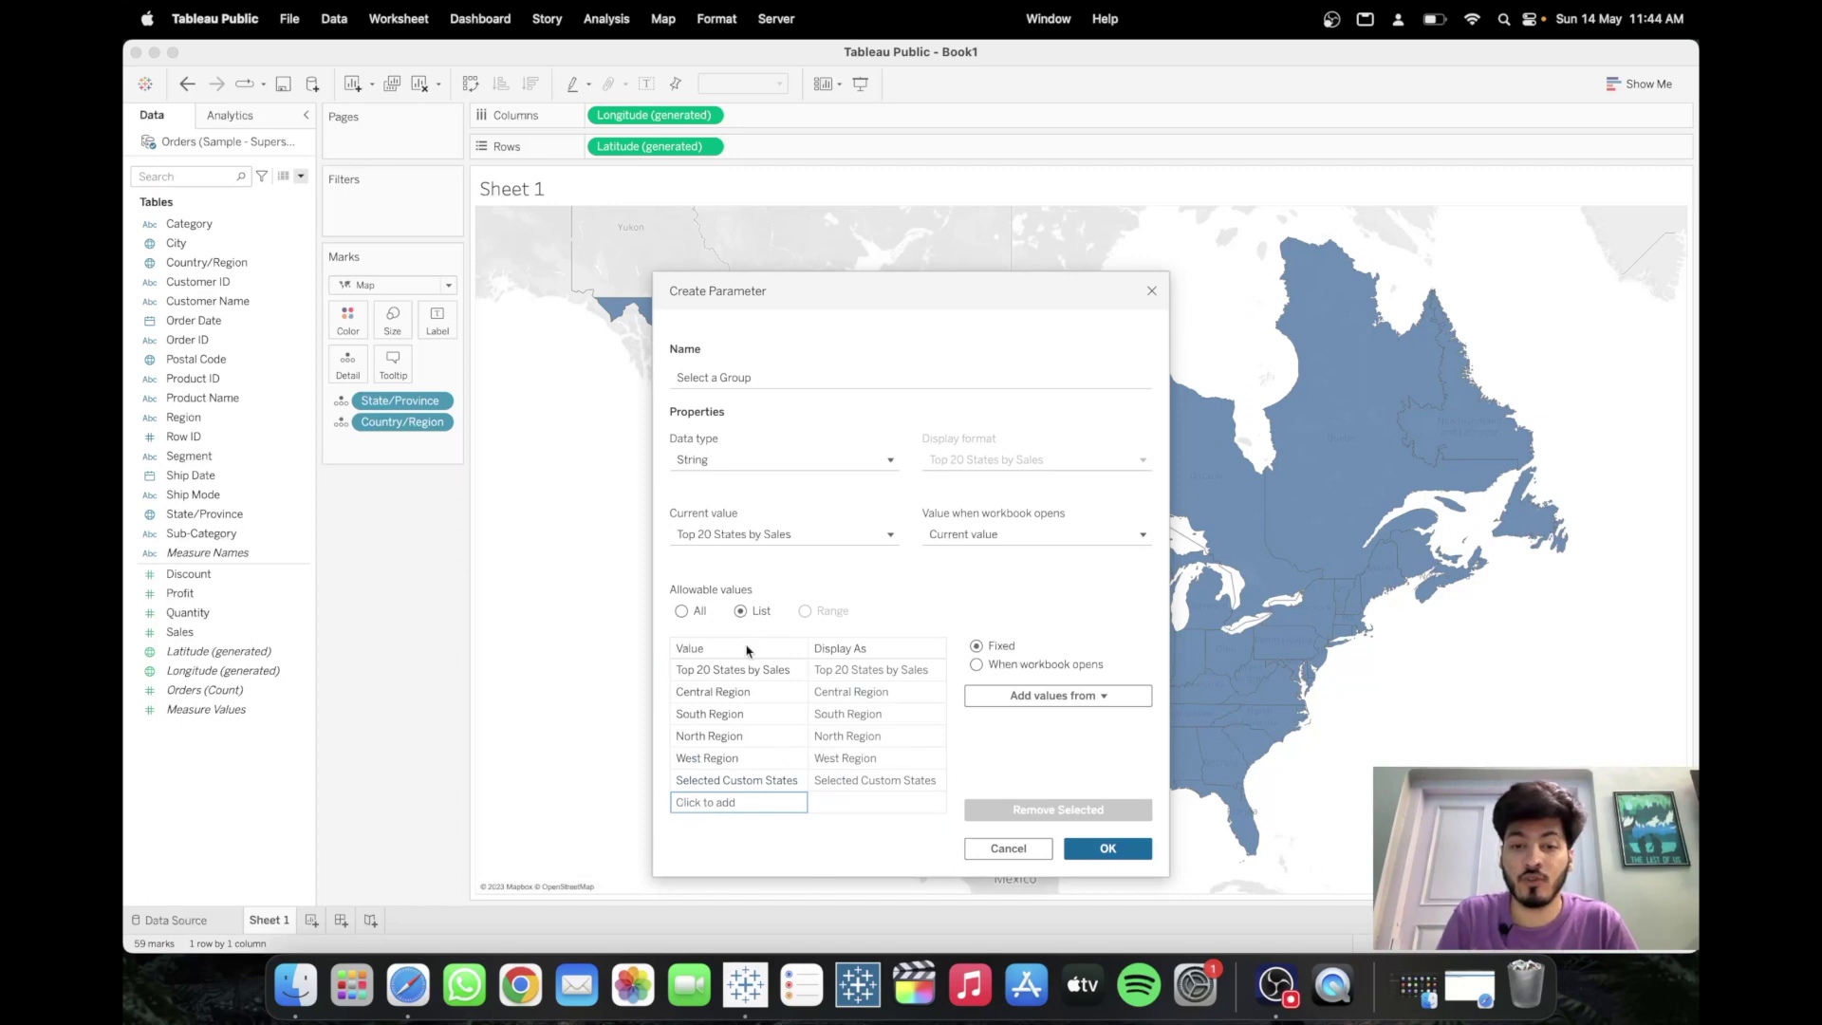
click(1102, 848)
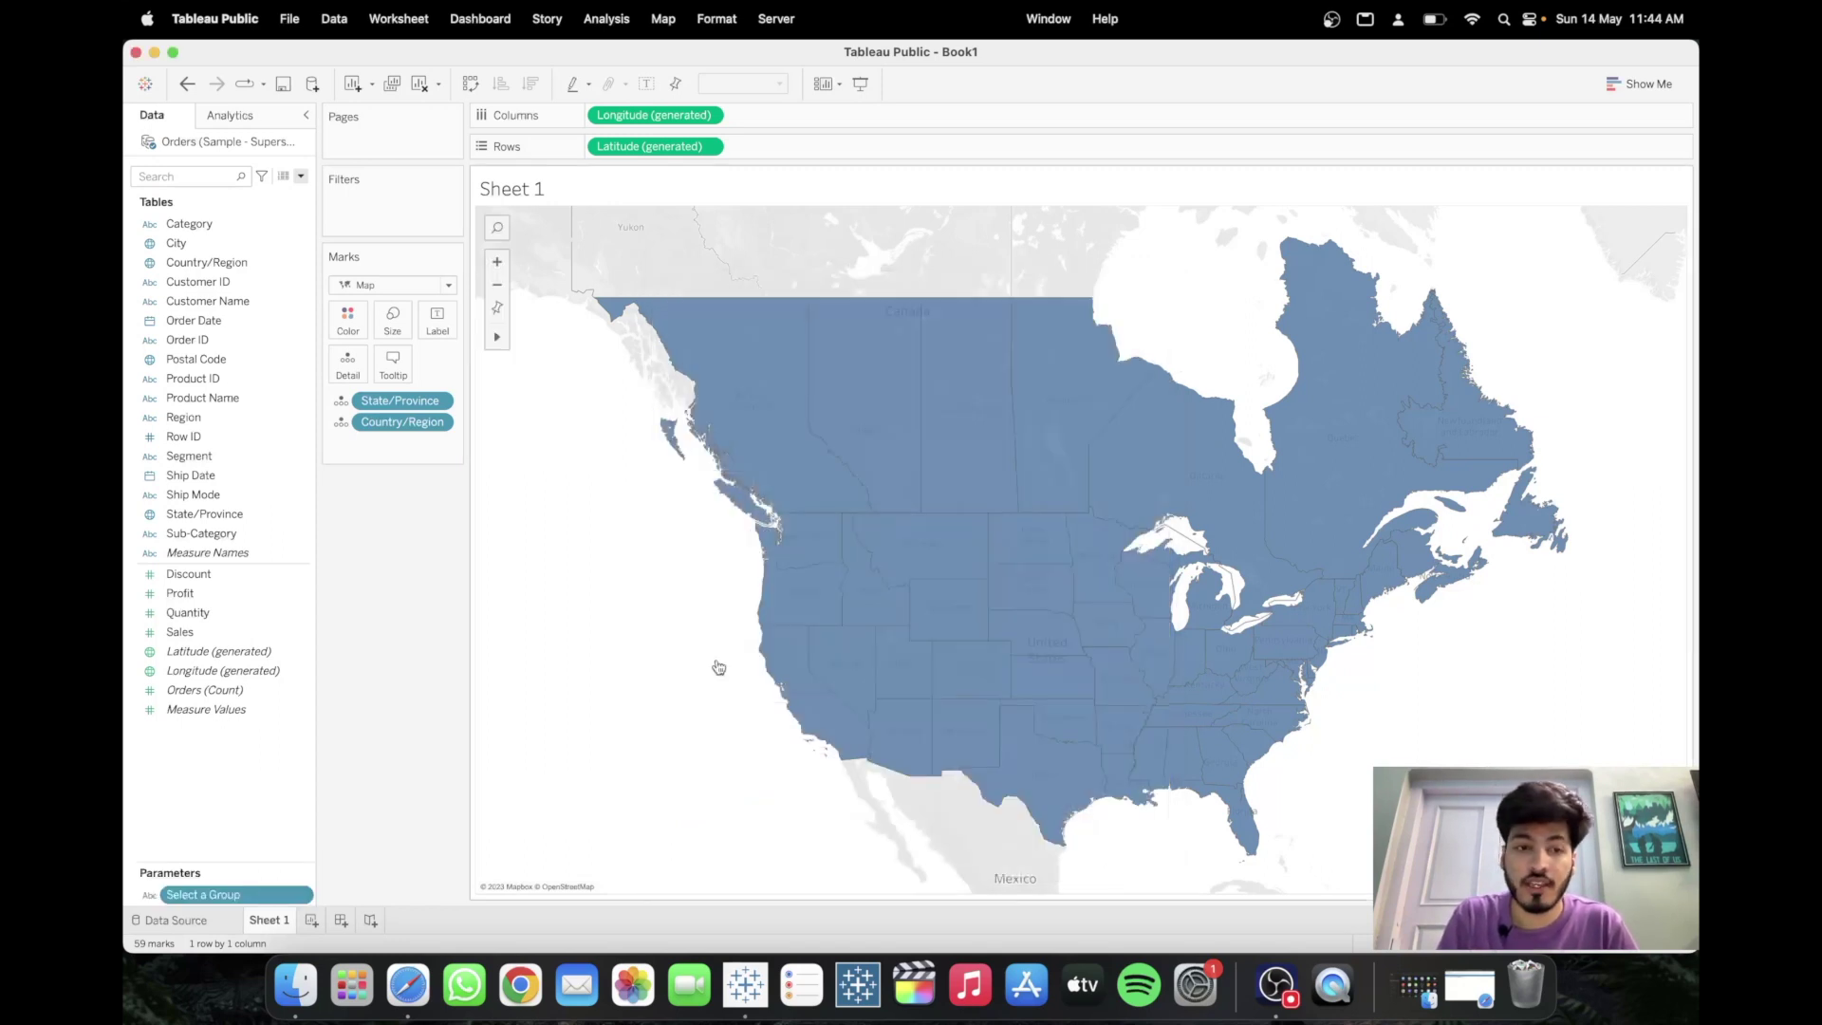
- Check the member names of the Region field in its aliases, leaving them unedited
click(305, 421)
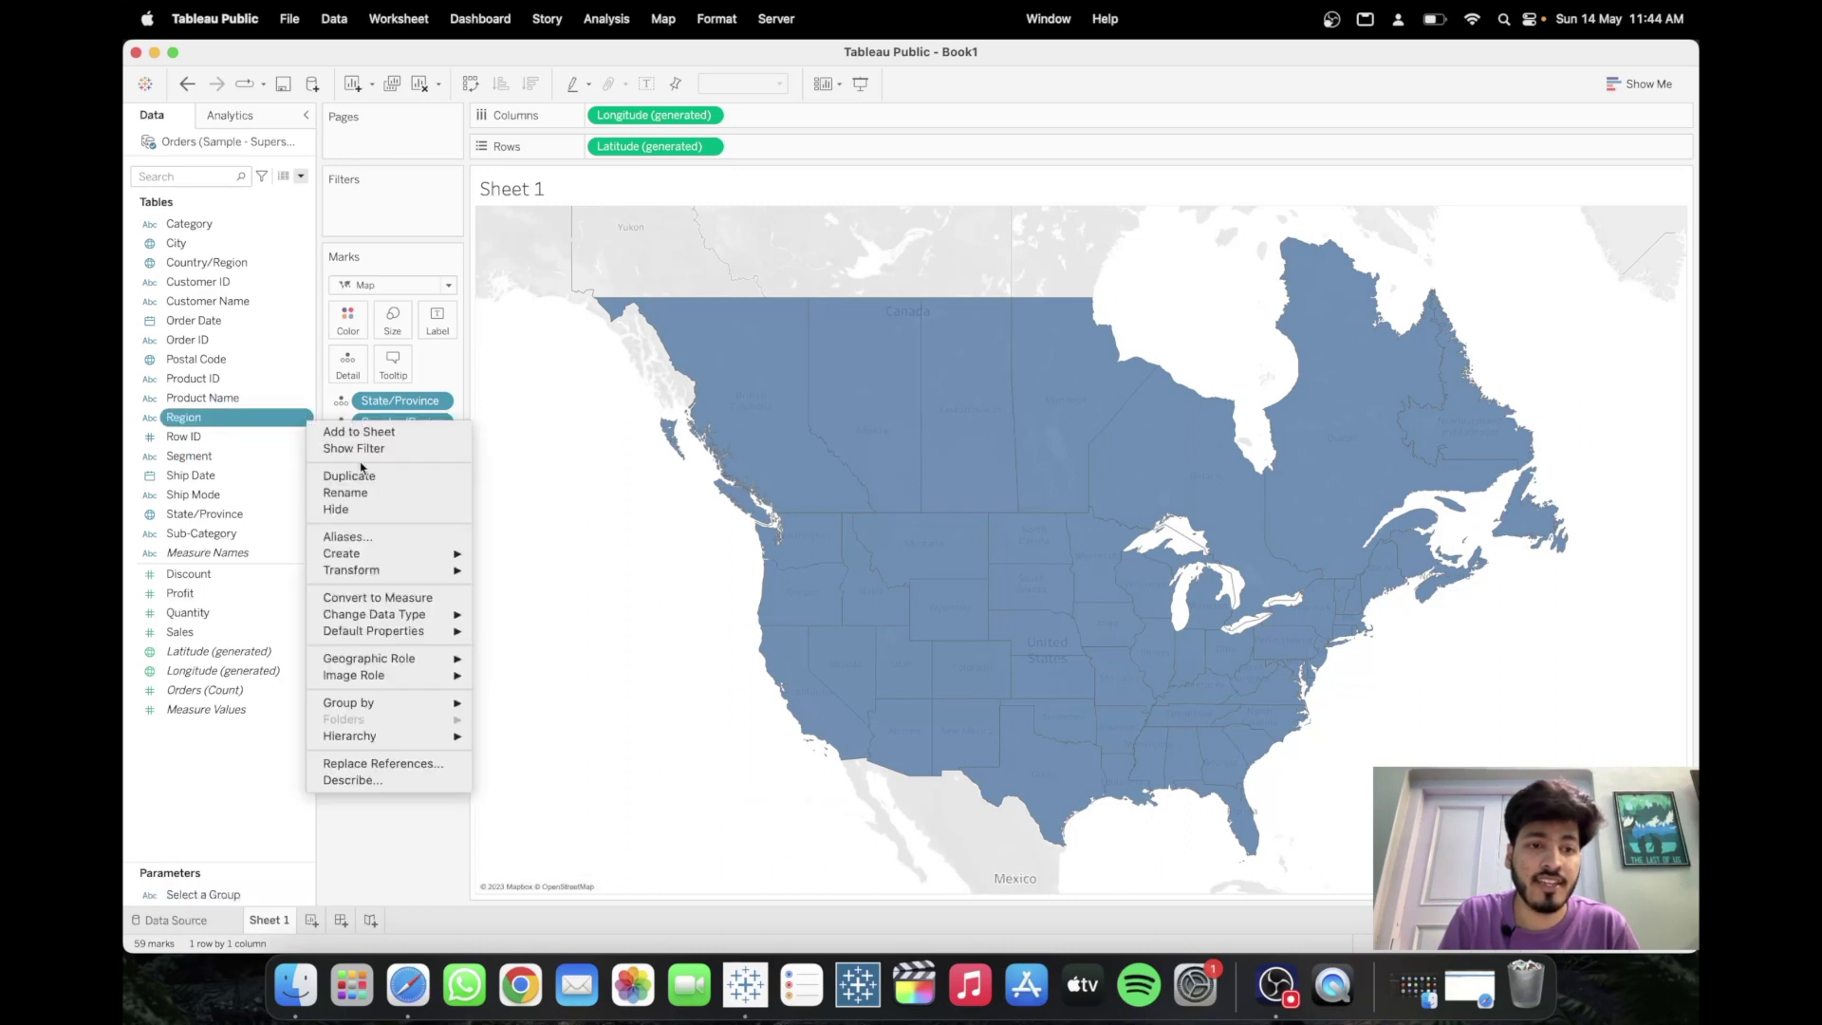
click(365, 537)
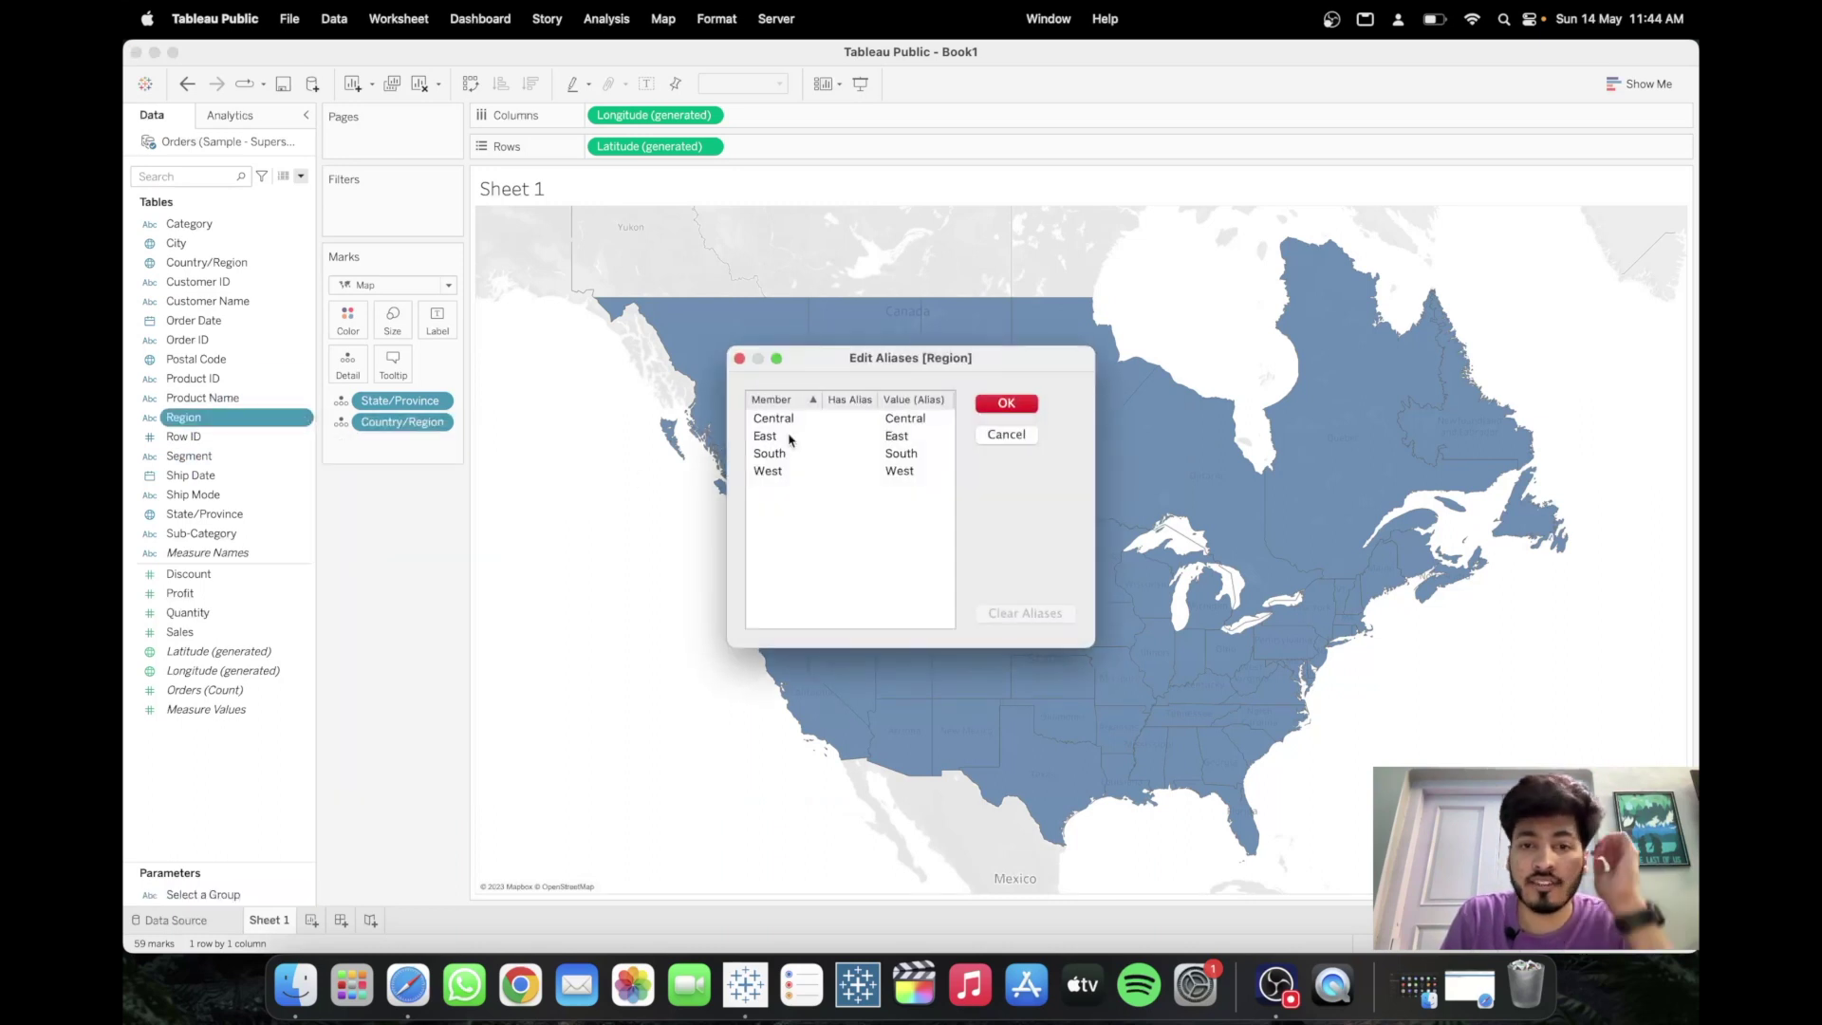
click(738, 356)
- Edit the Select a Group parameter and rename its North Region value to Eastern Region
click(305, 895)
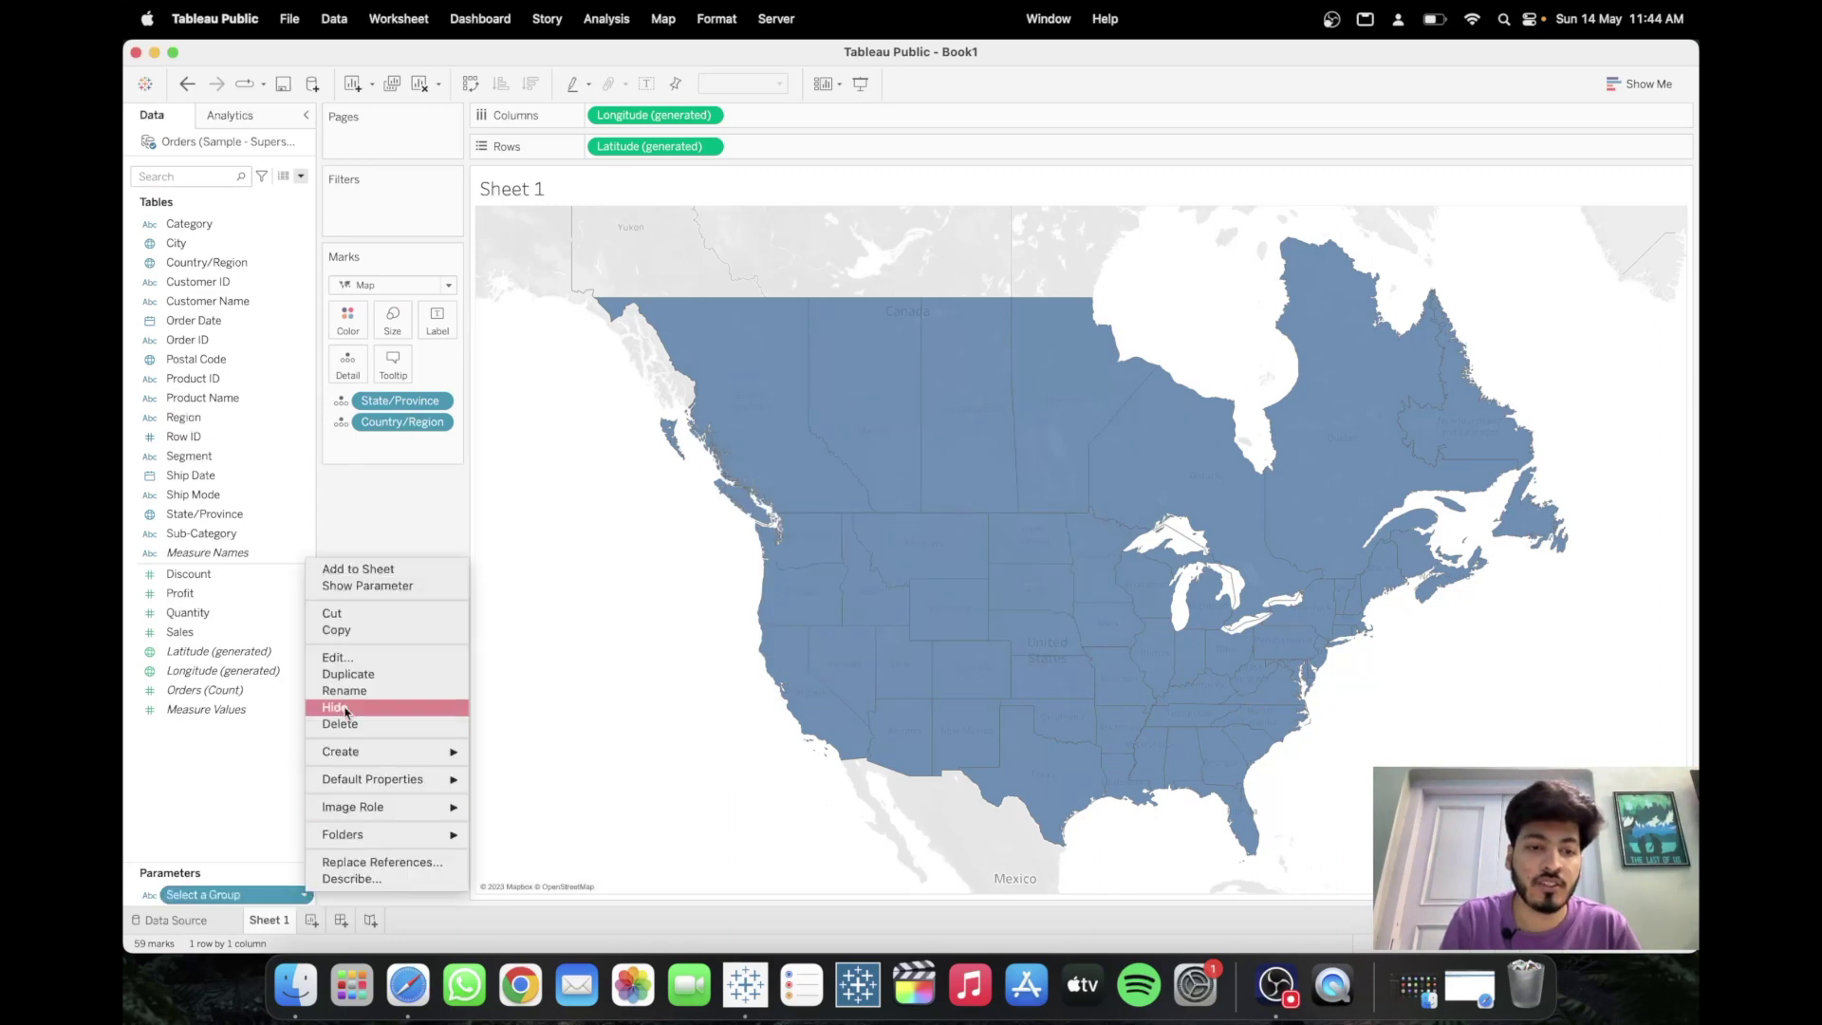
click(339, 659)
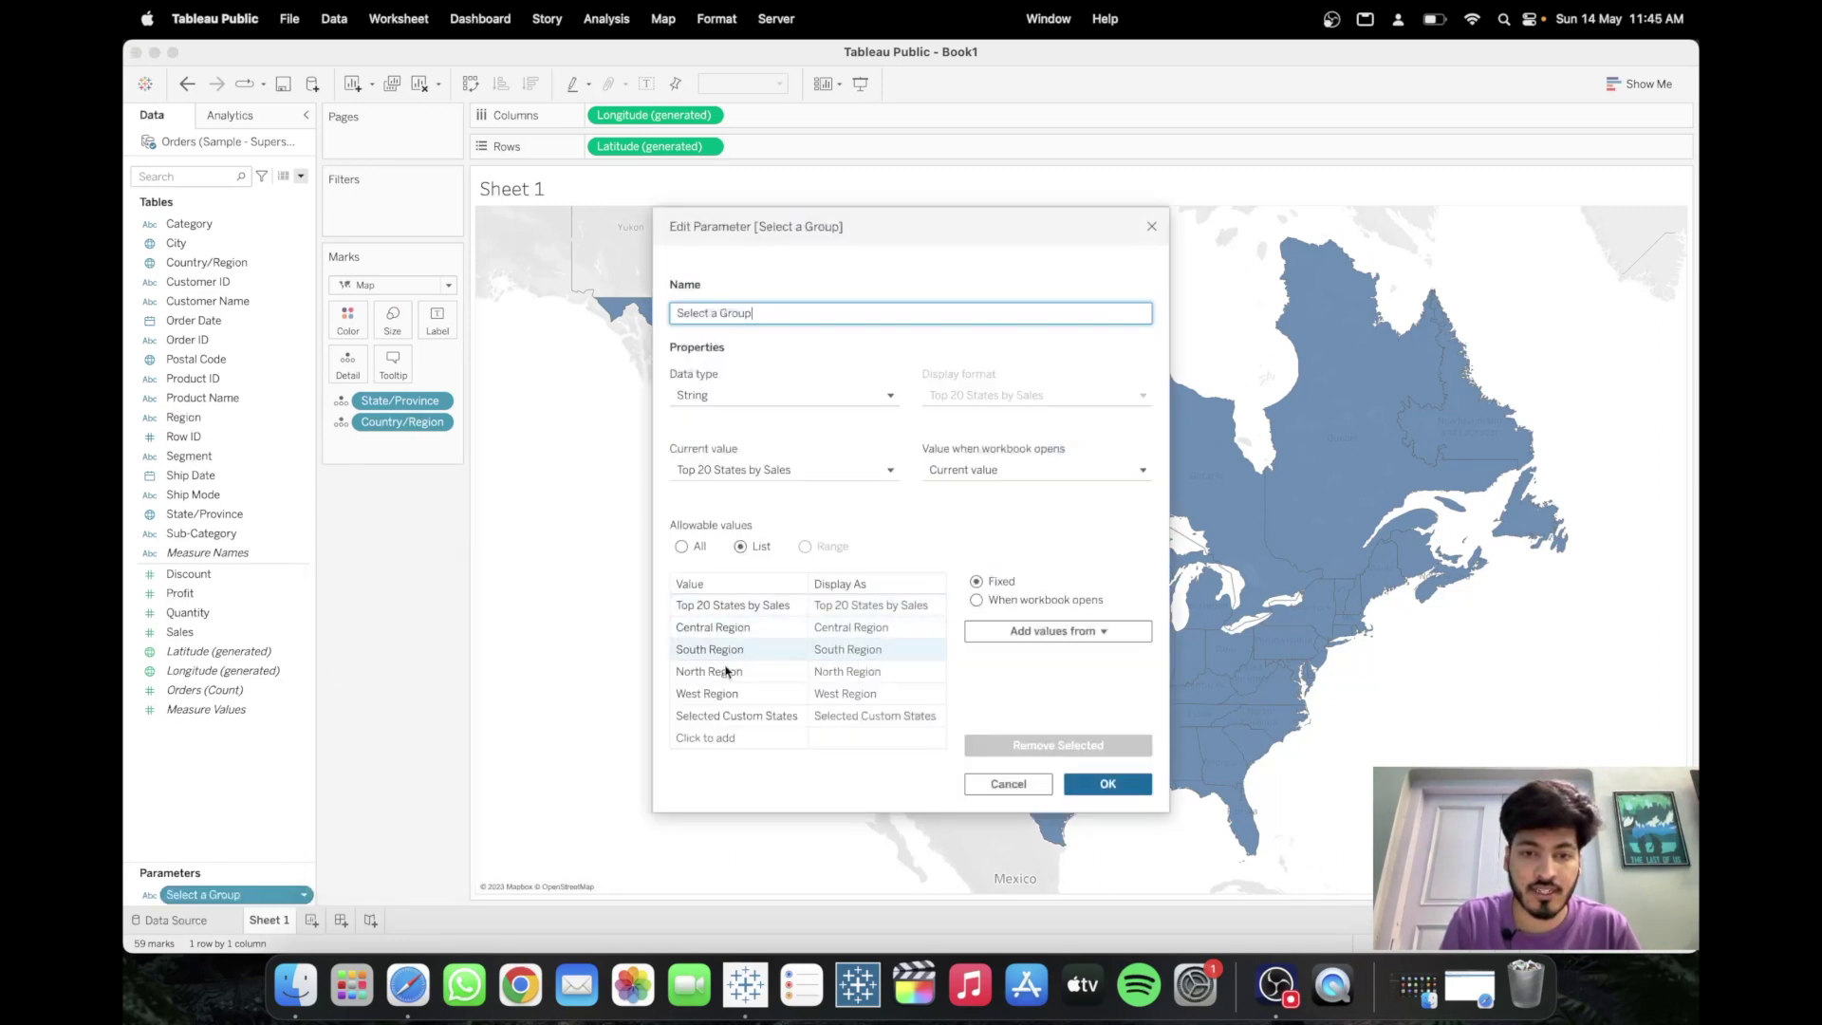
double_click(688, 674)
drag(713, 671, 661, 681)
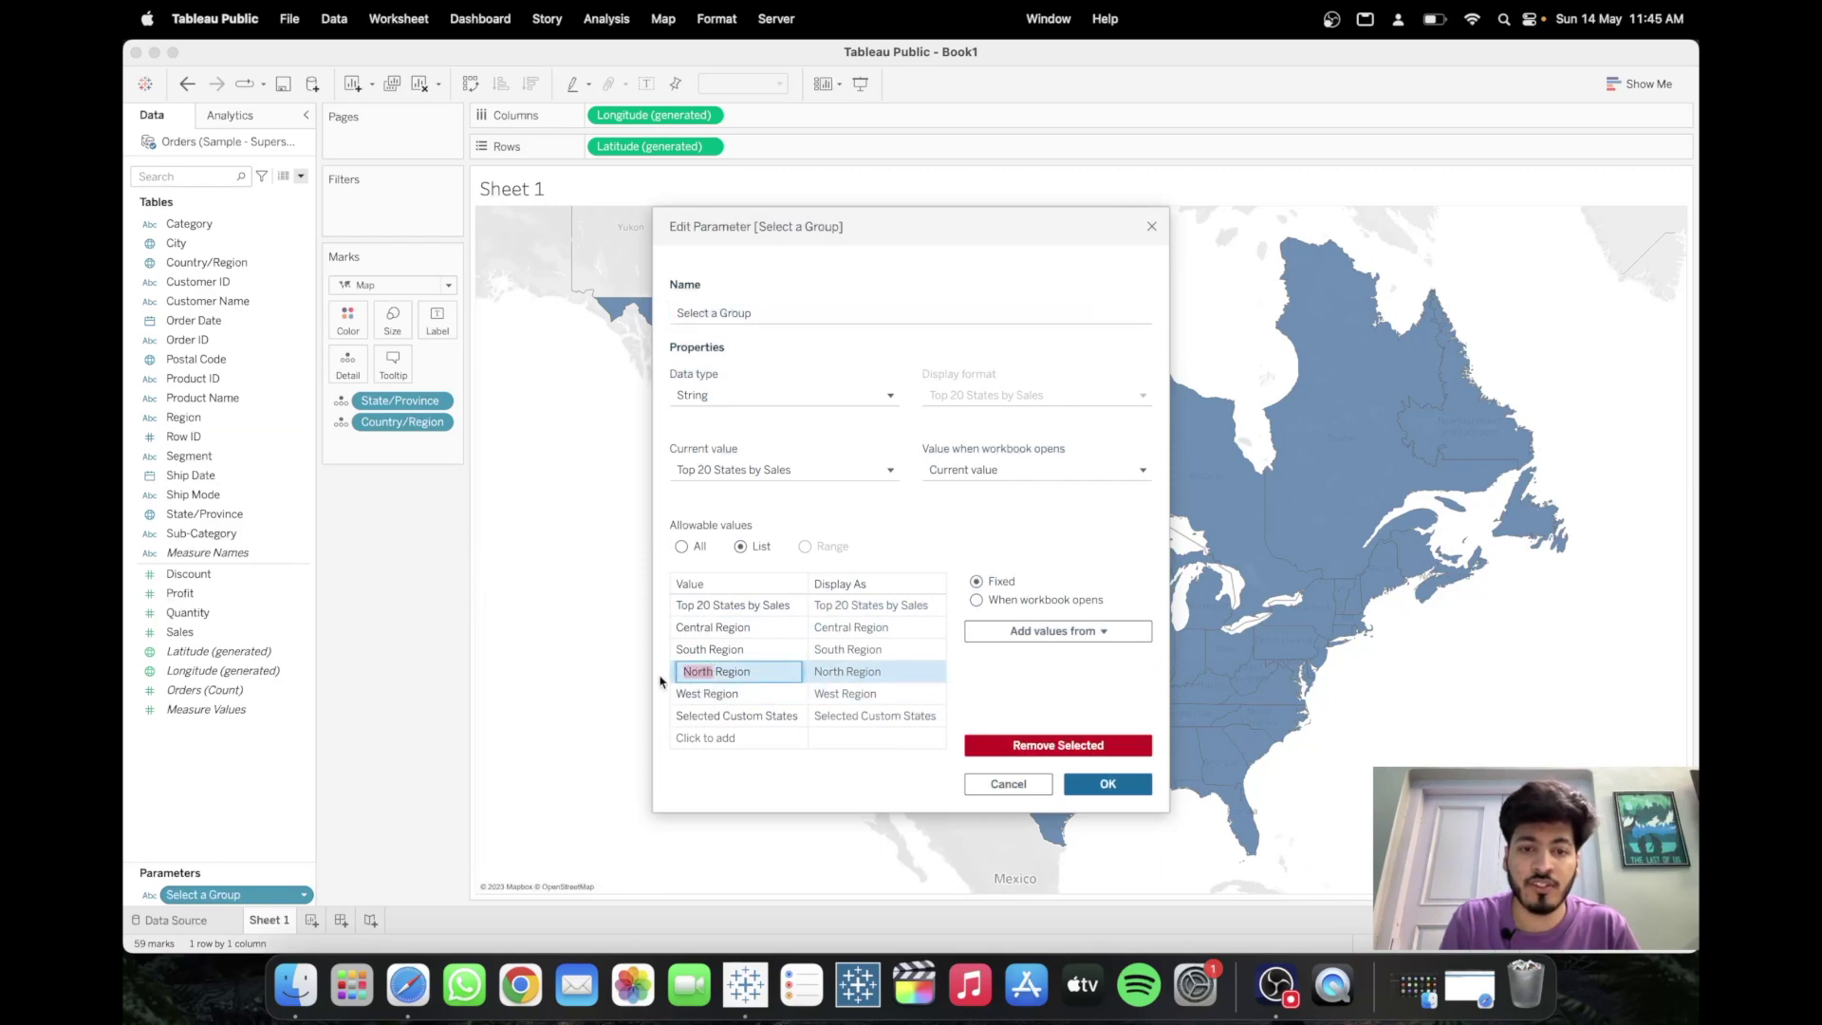
text(East)
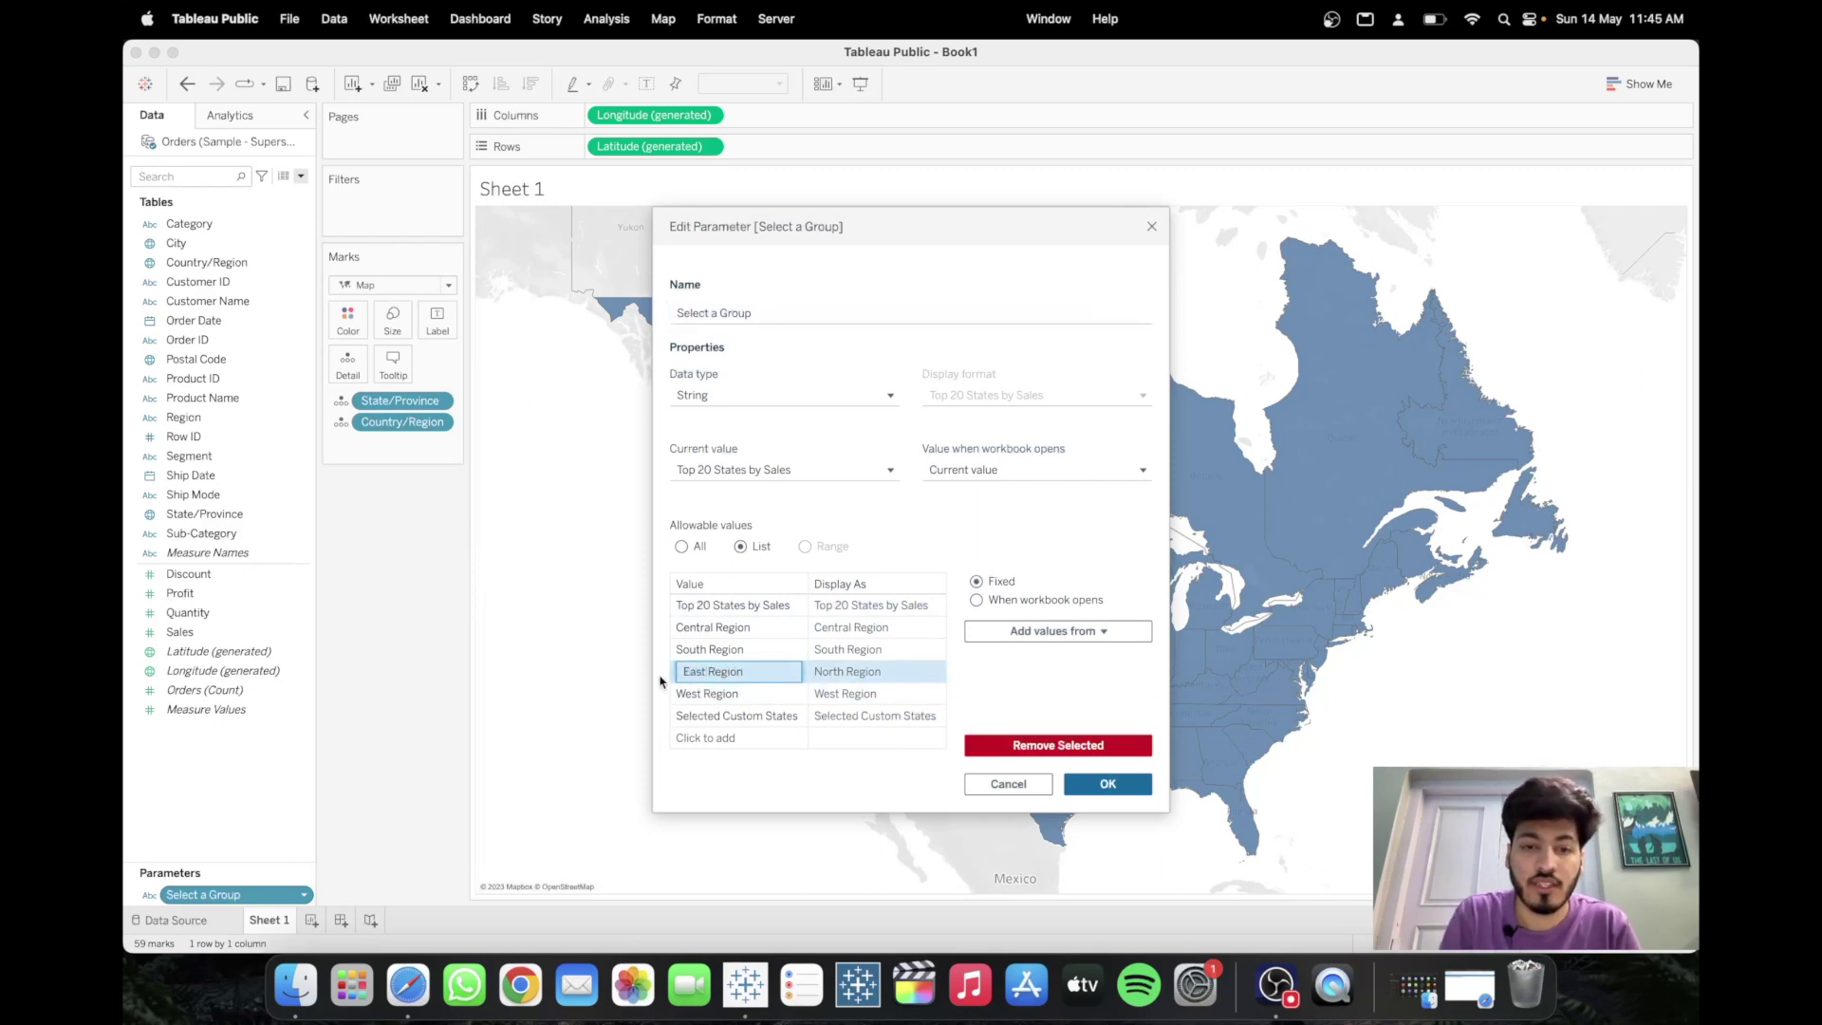
text(ern)
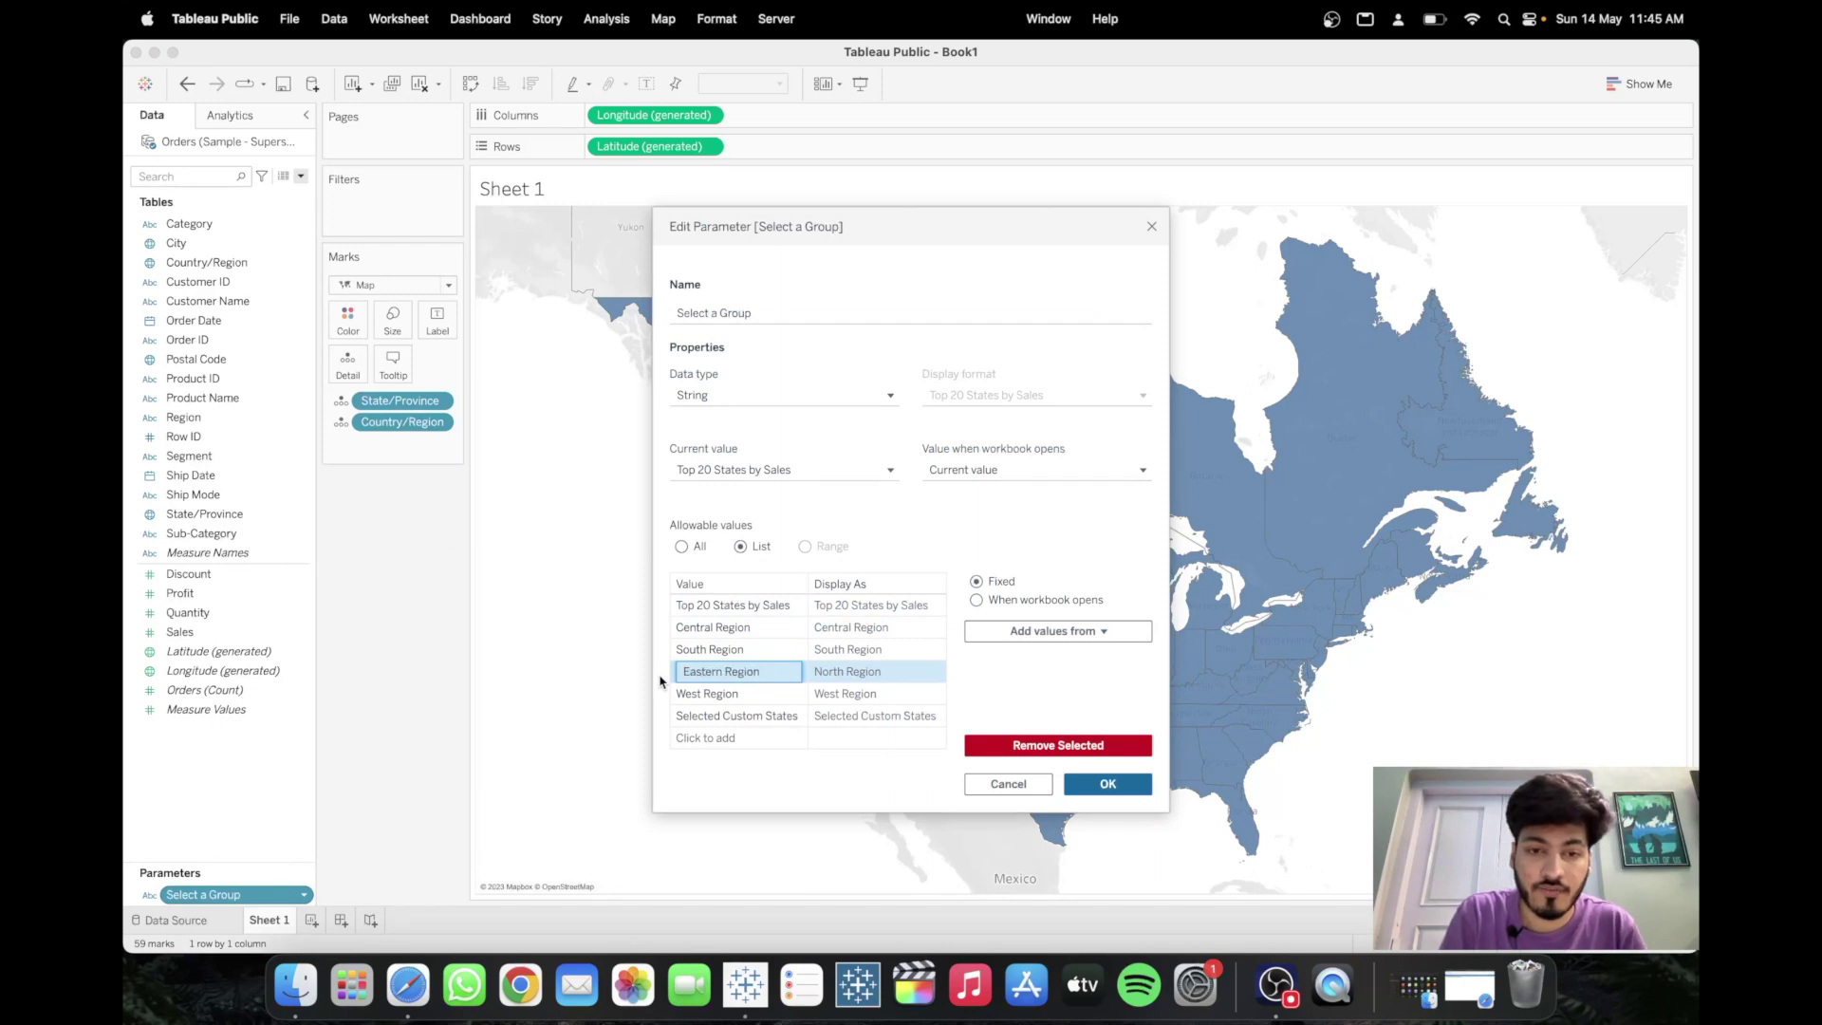
- Rename the parameter's South Region and West Region values to Southern Region and Western Region
click(705, 649)
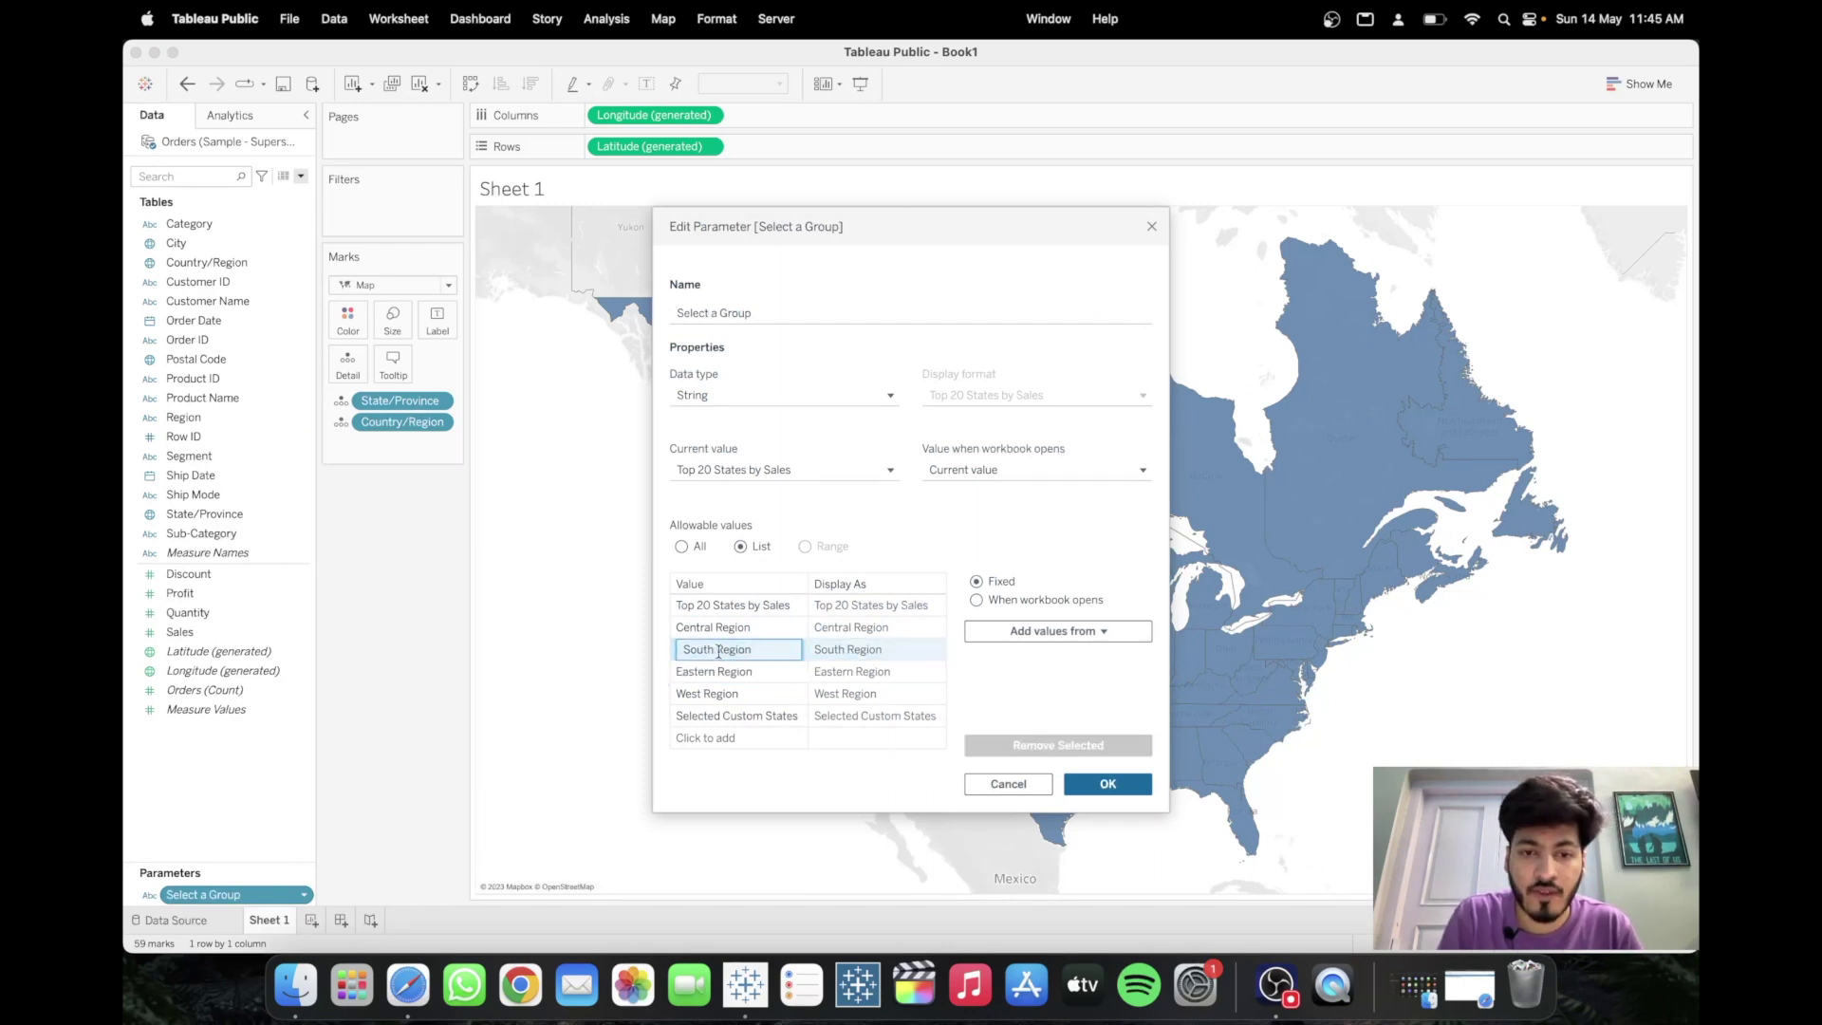
click(715, 651)
text(ern)
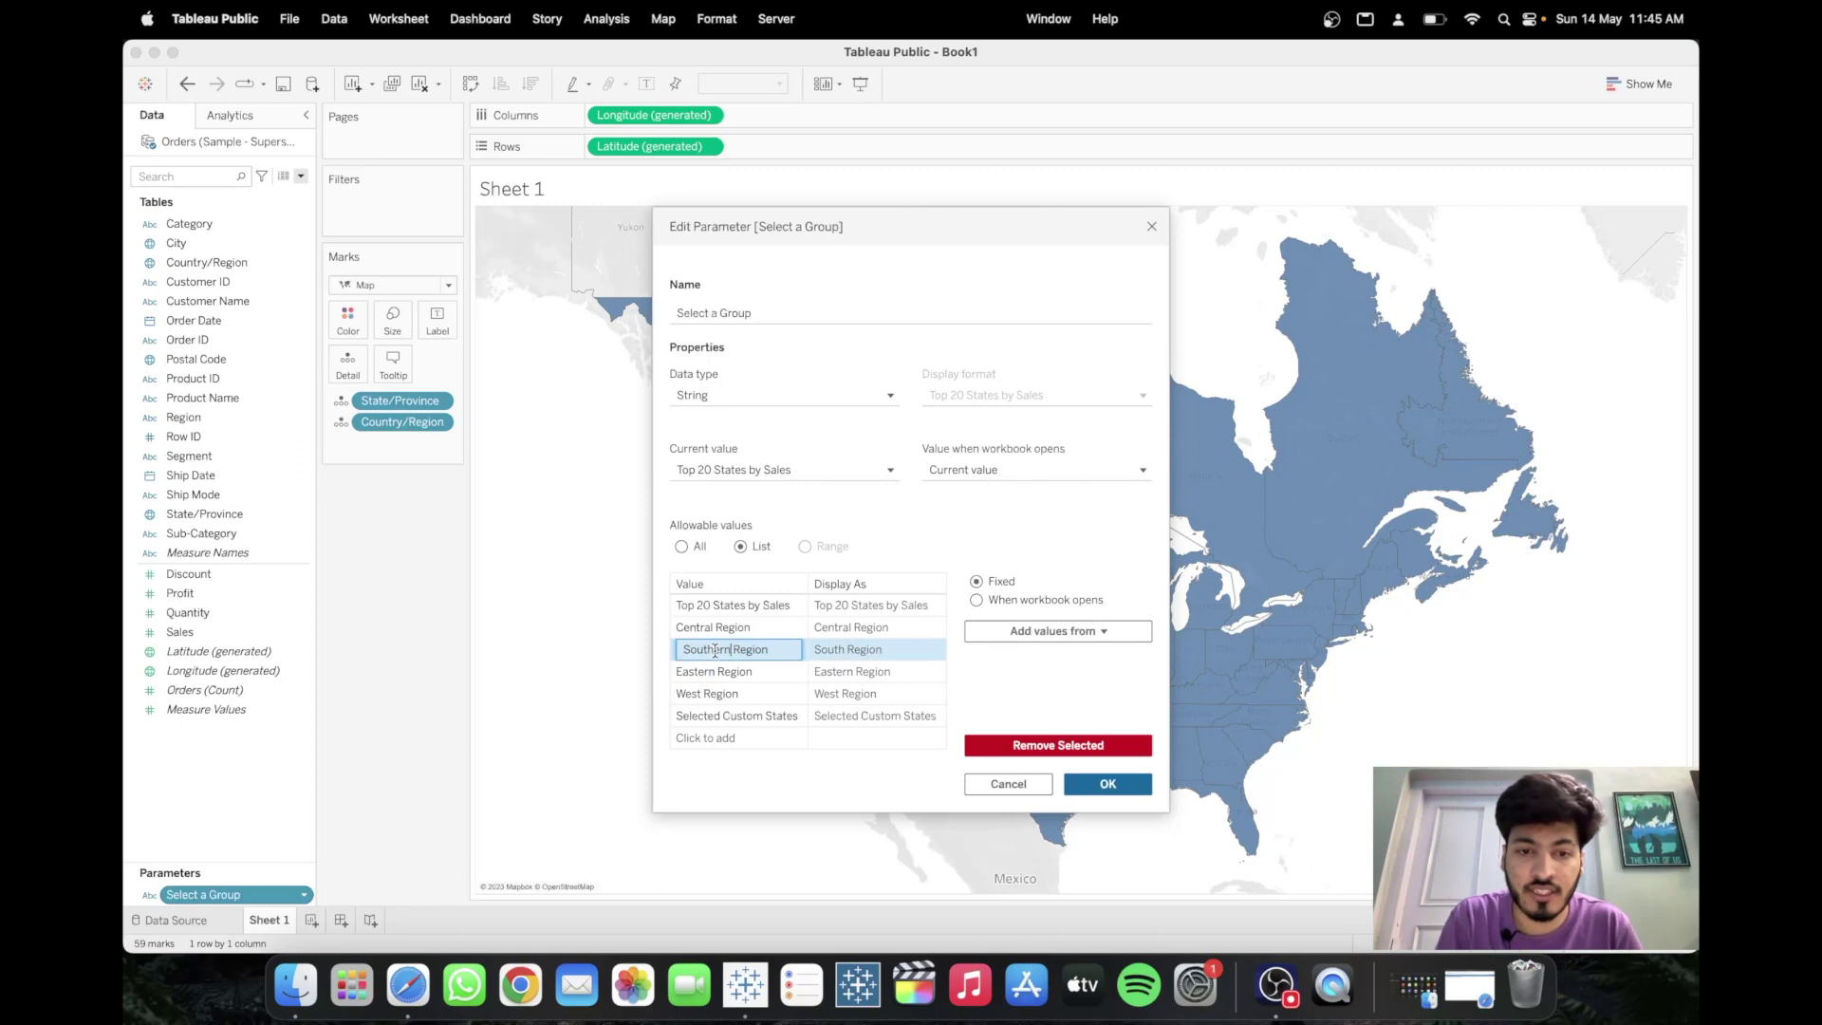
key(Return)
click(702, 693)
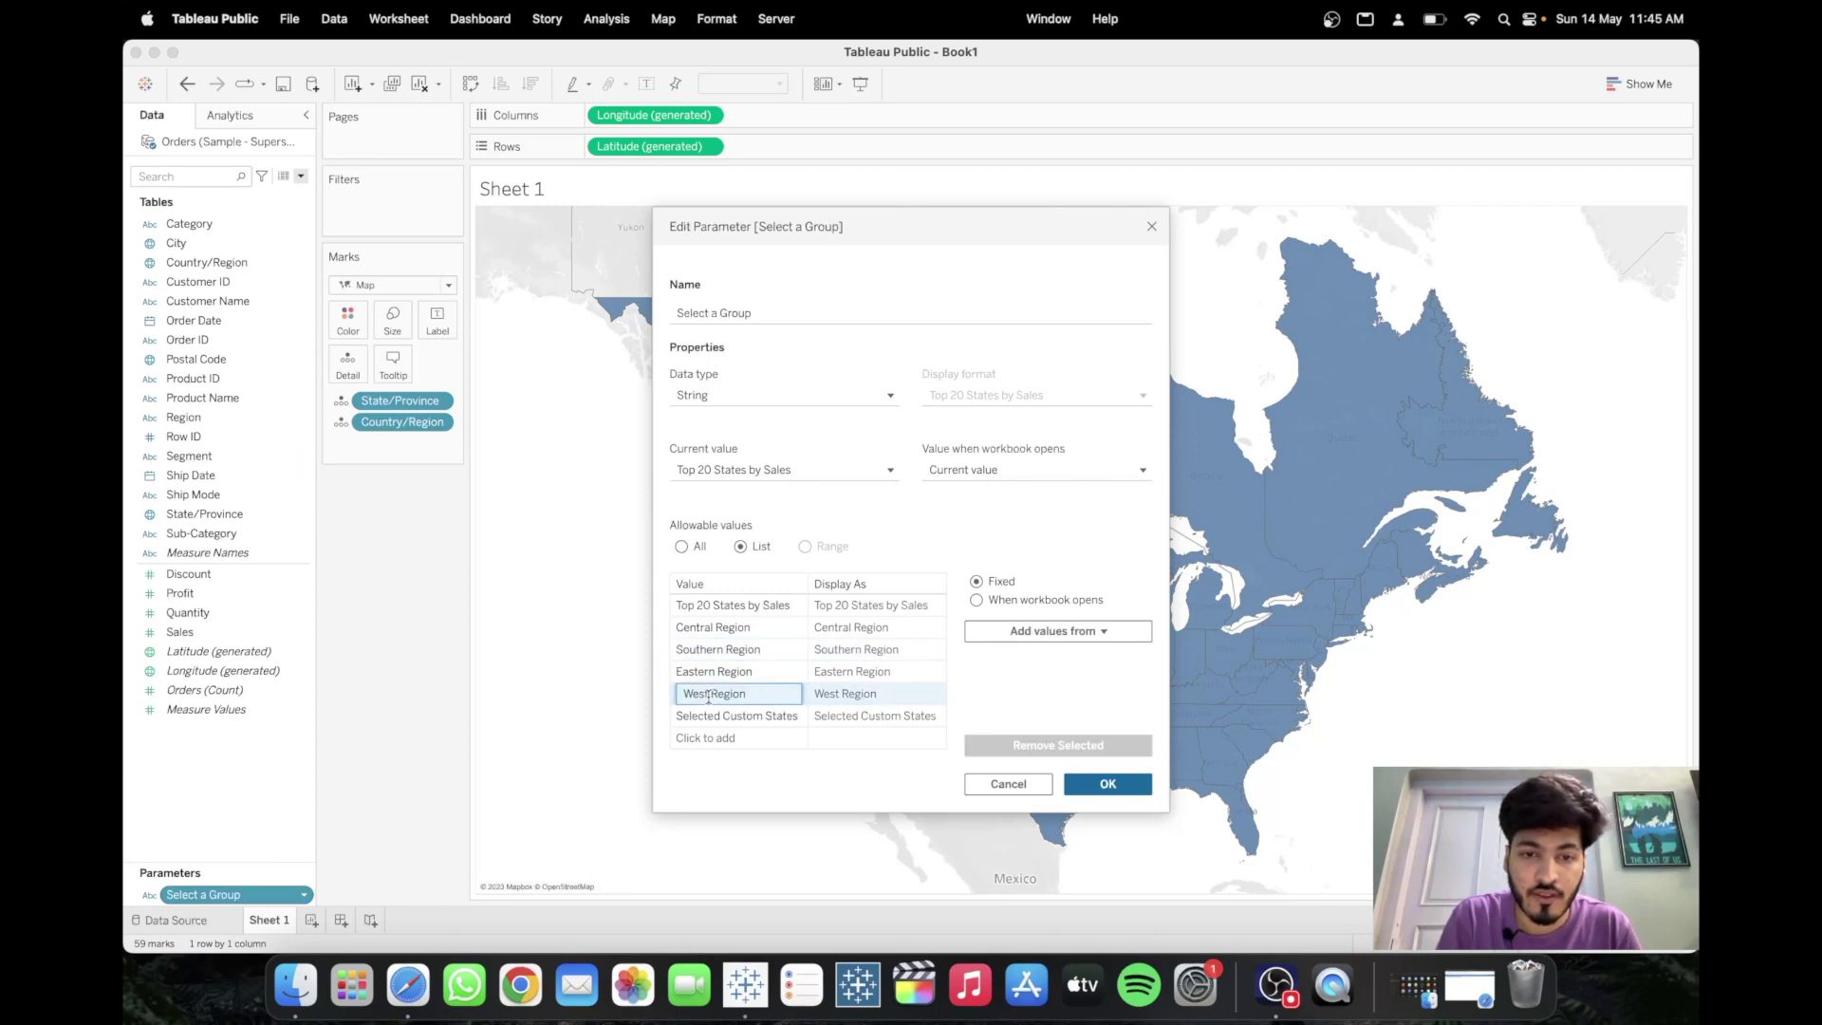
text(ern)
key(Return)
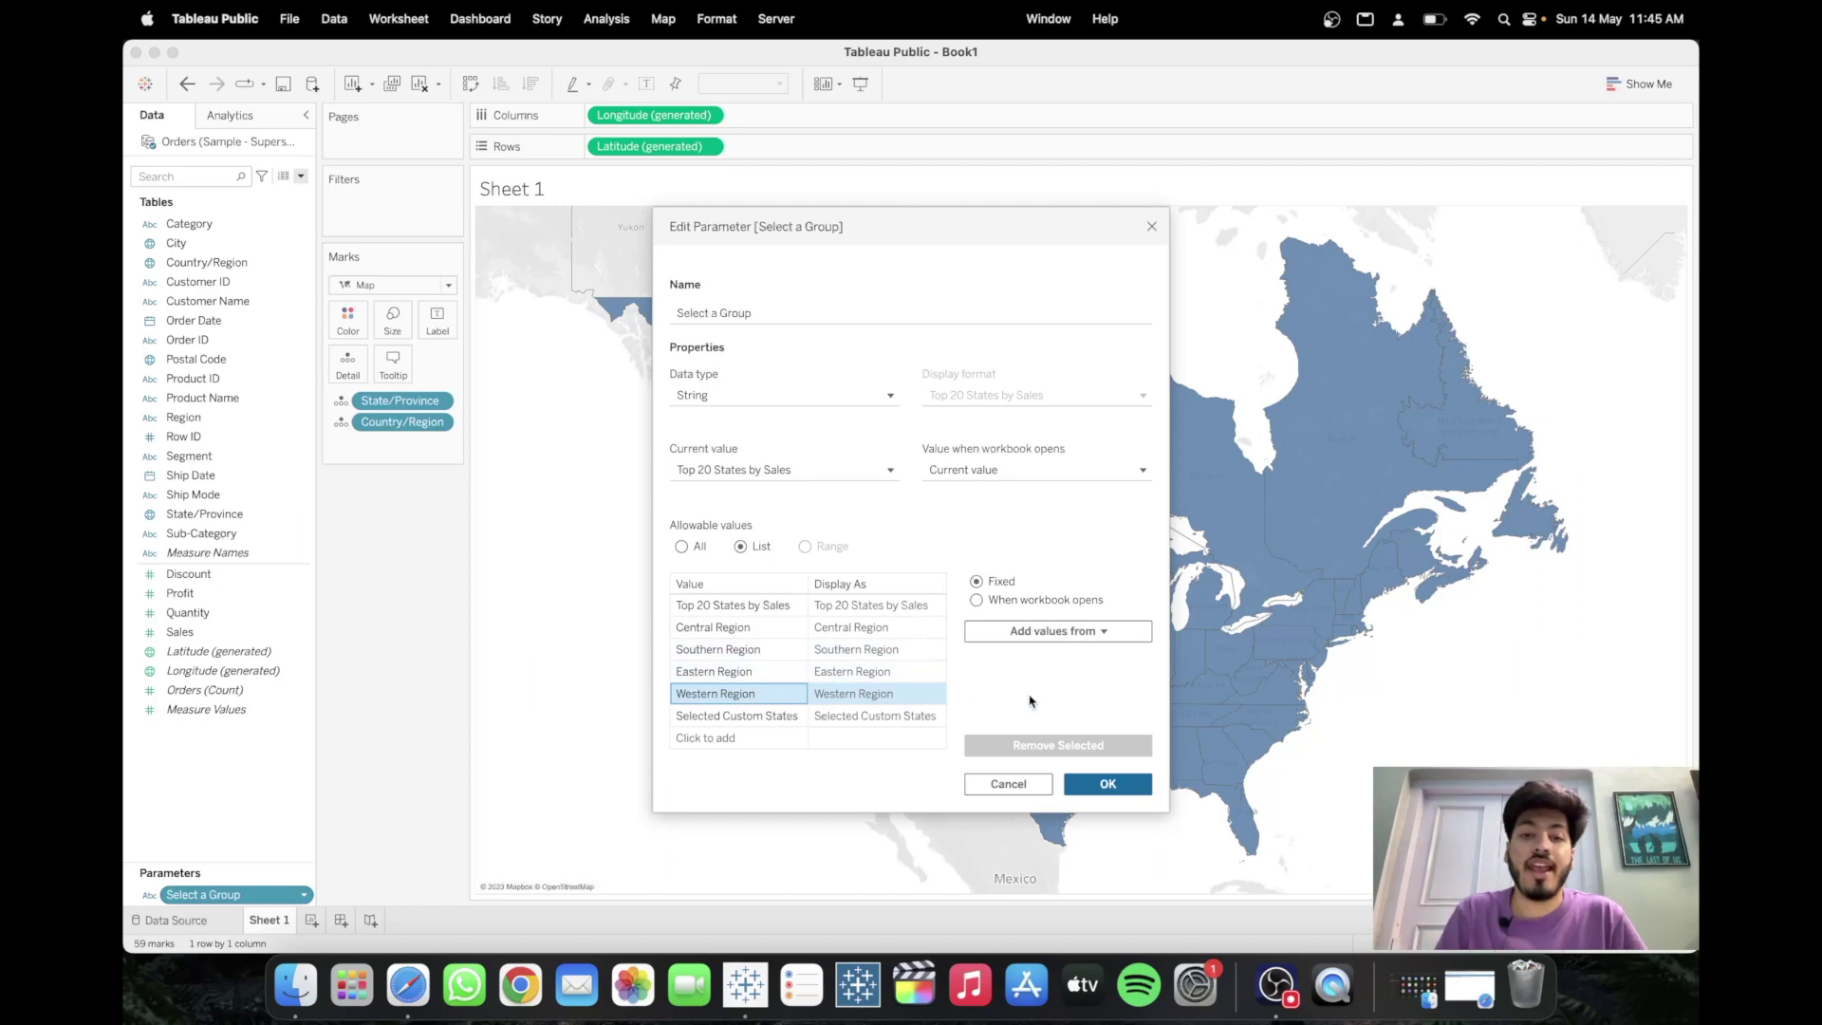
- Save the edited Select a Group parameter and add a new blank worksheet
click(1106, 783)
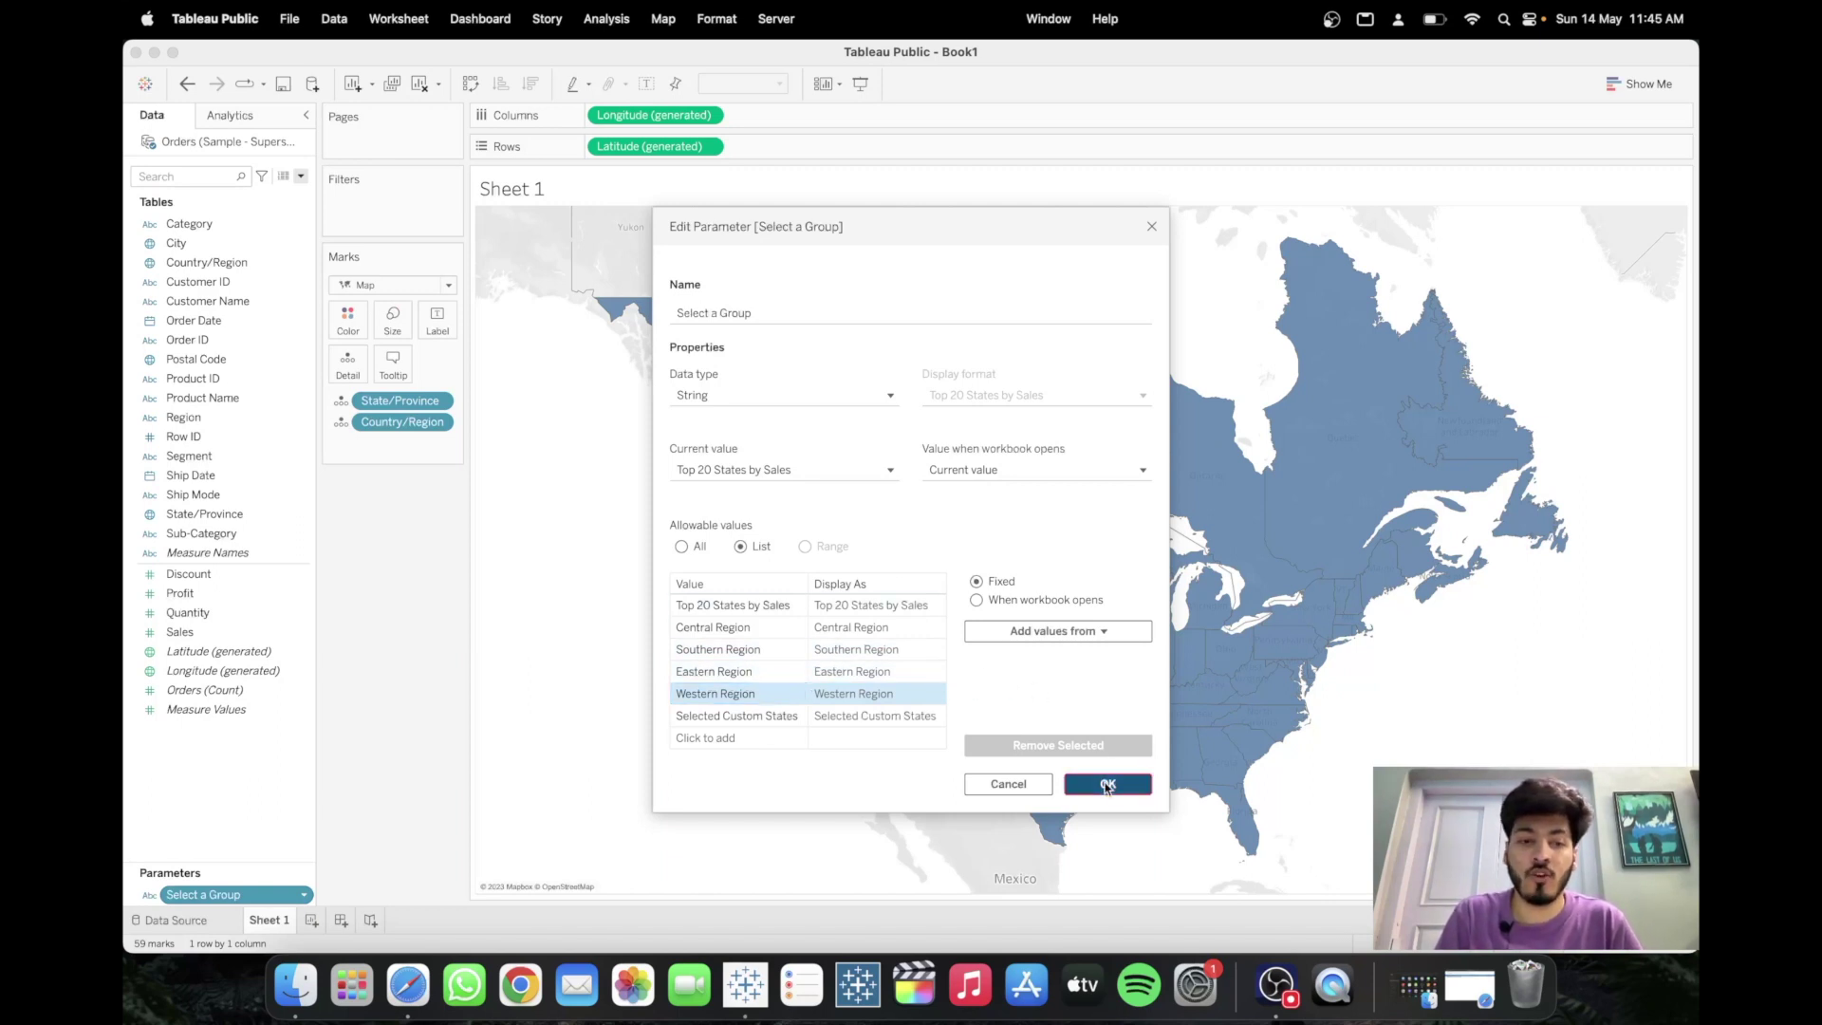
click(269, 896)
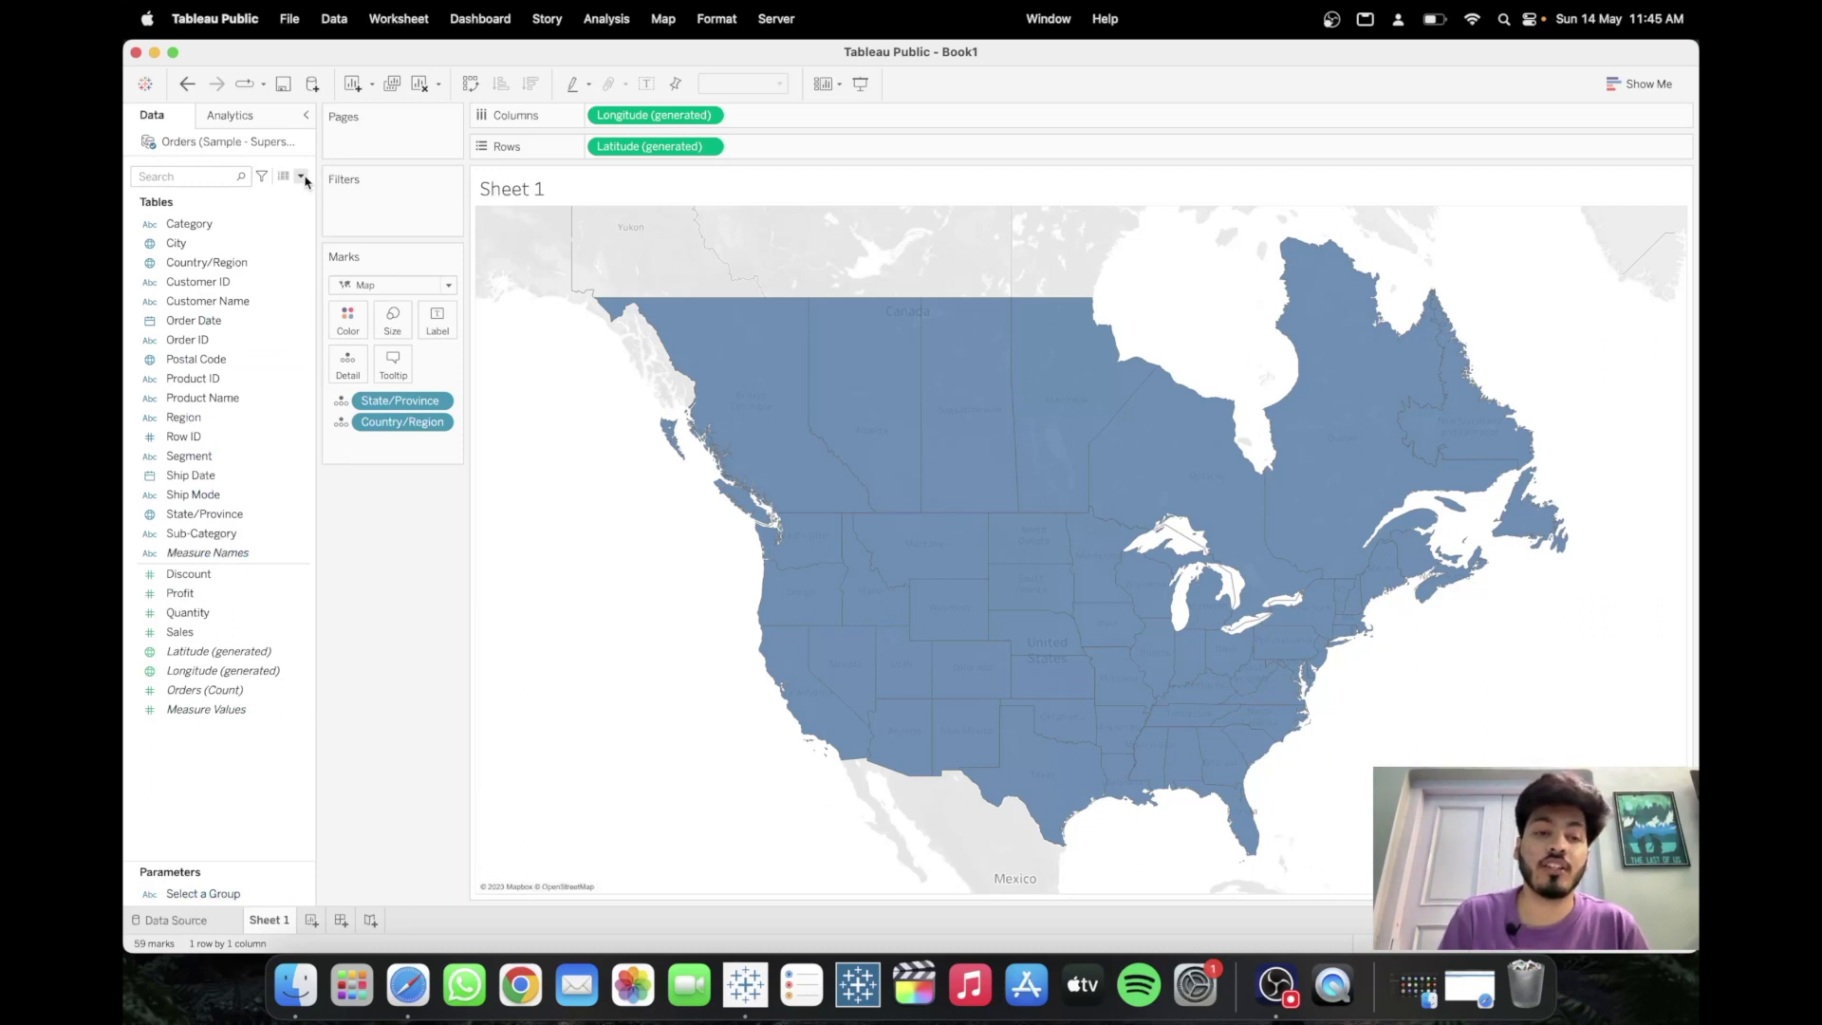
click(311, 919)
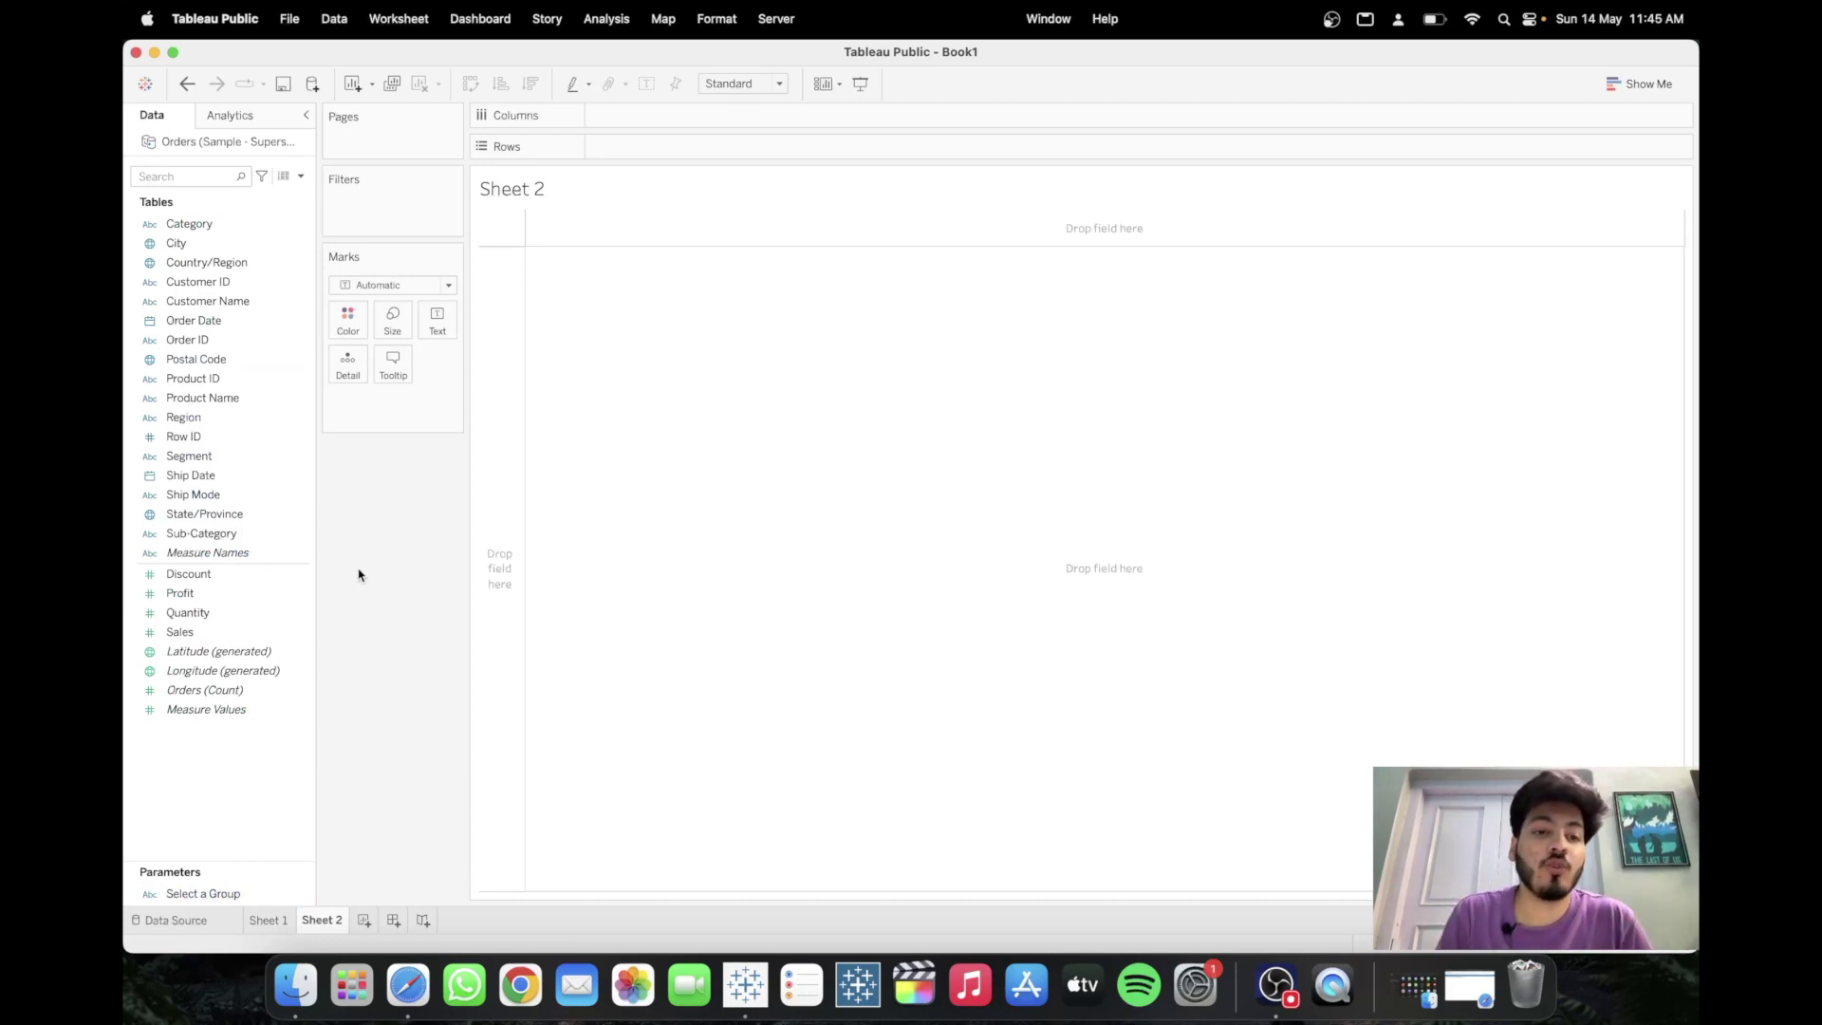
- Create a set from State/Province, name it Top 20 States by Sales, and open its top-members settings
click(304, 513)
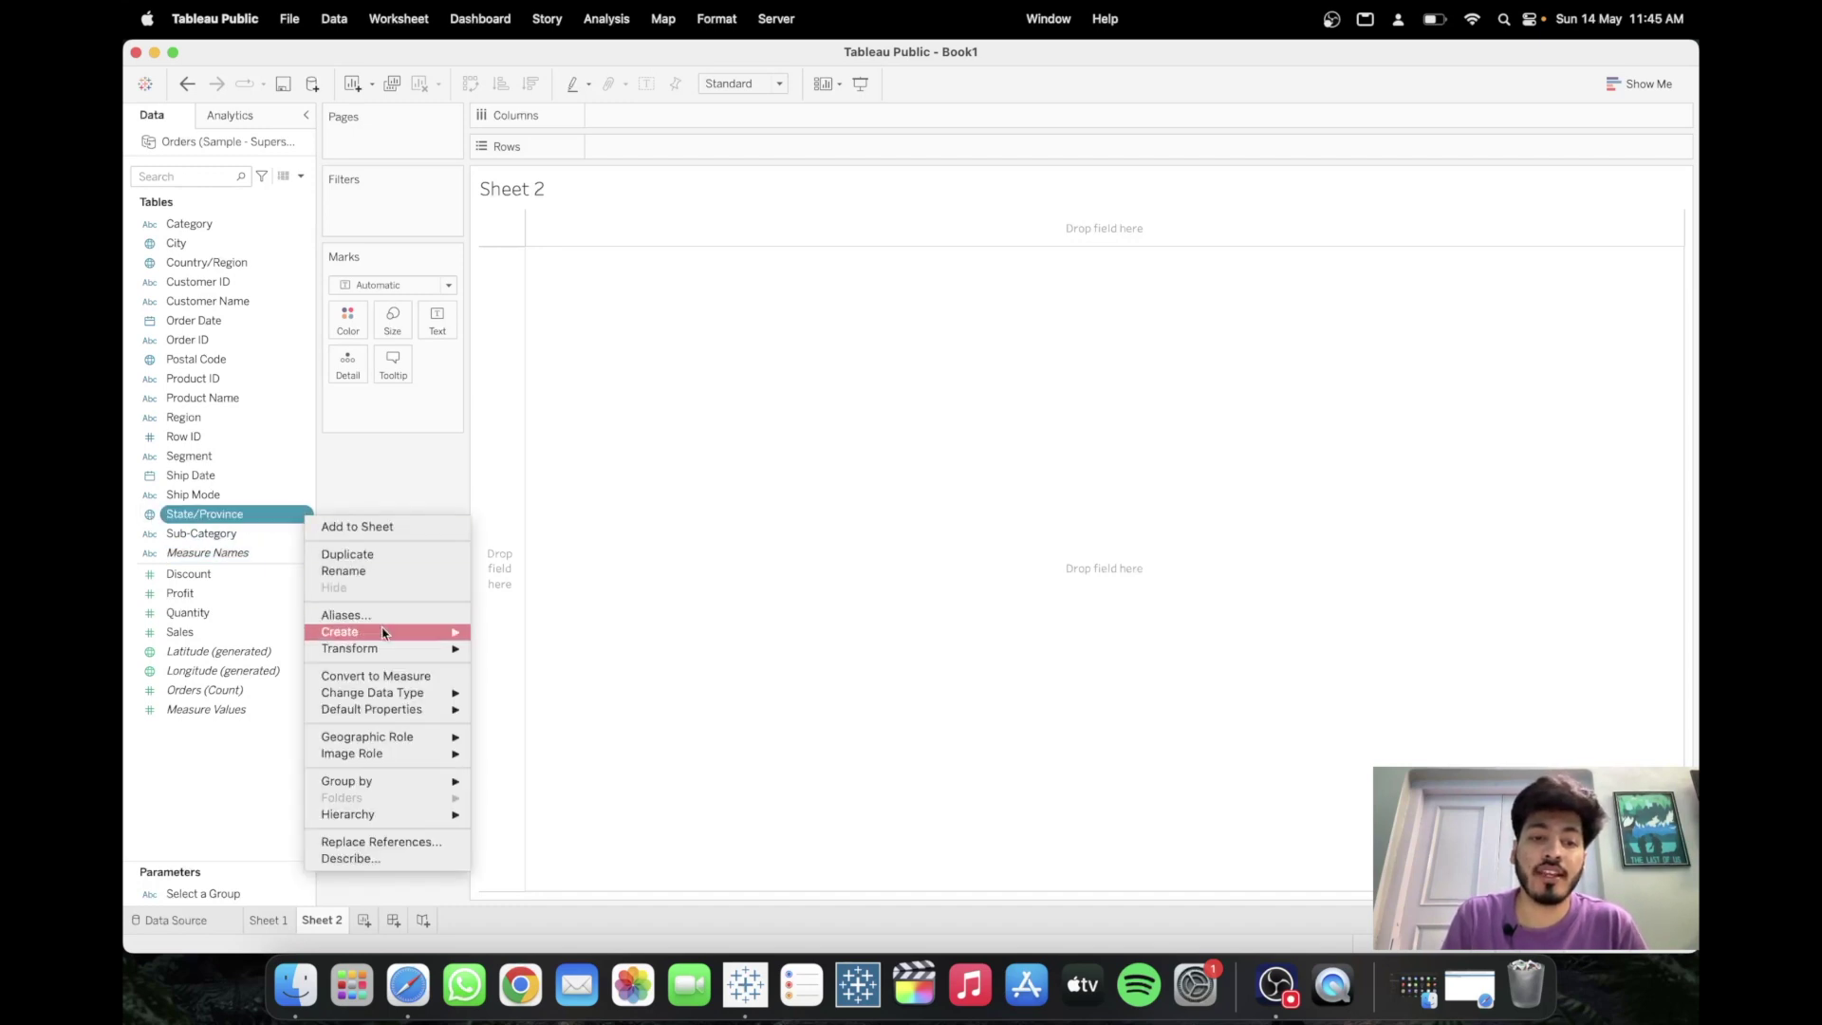
mouse_move(450, 632)
click(512, 665)
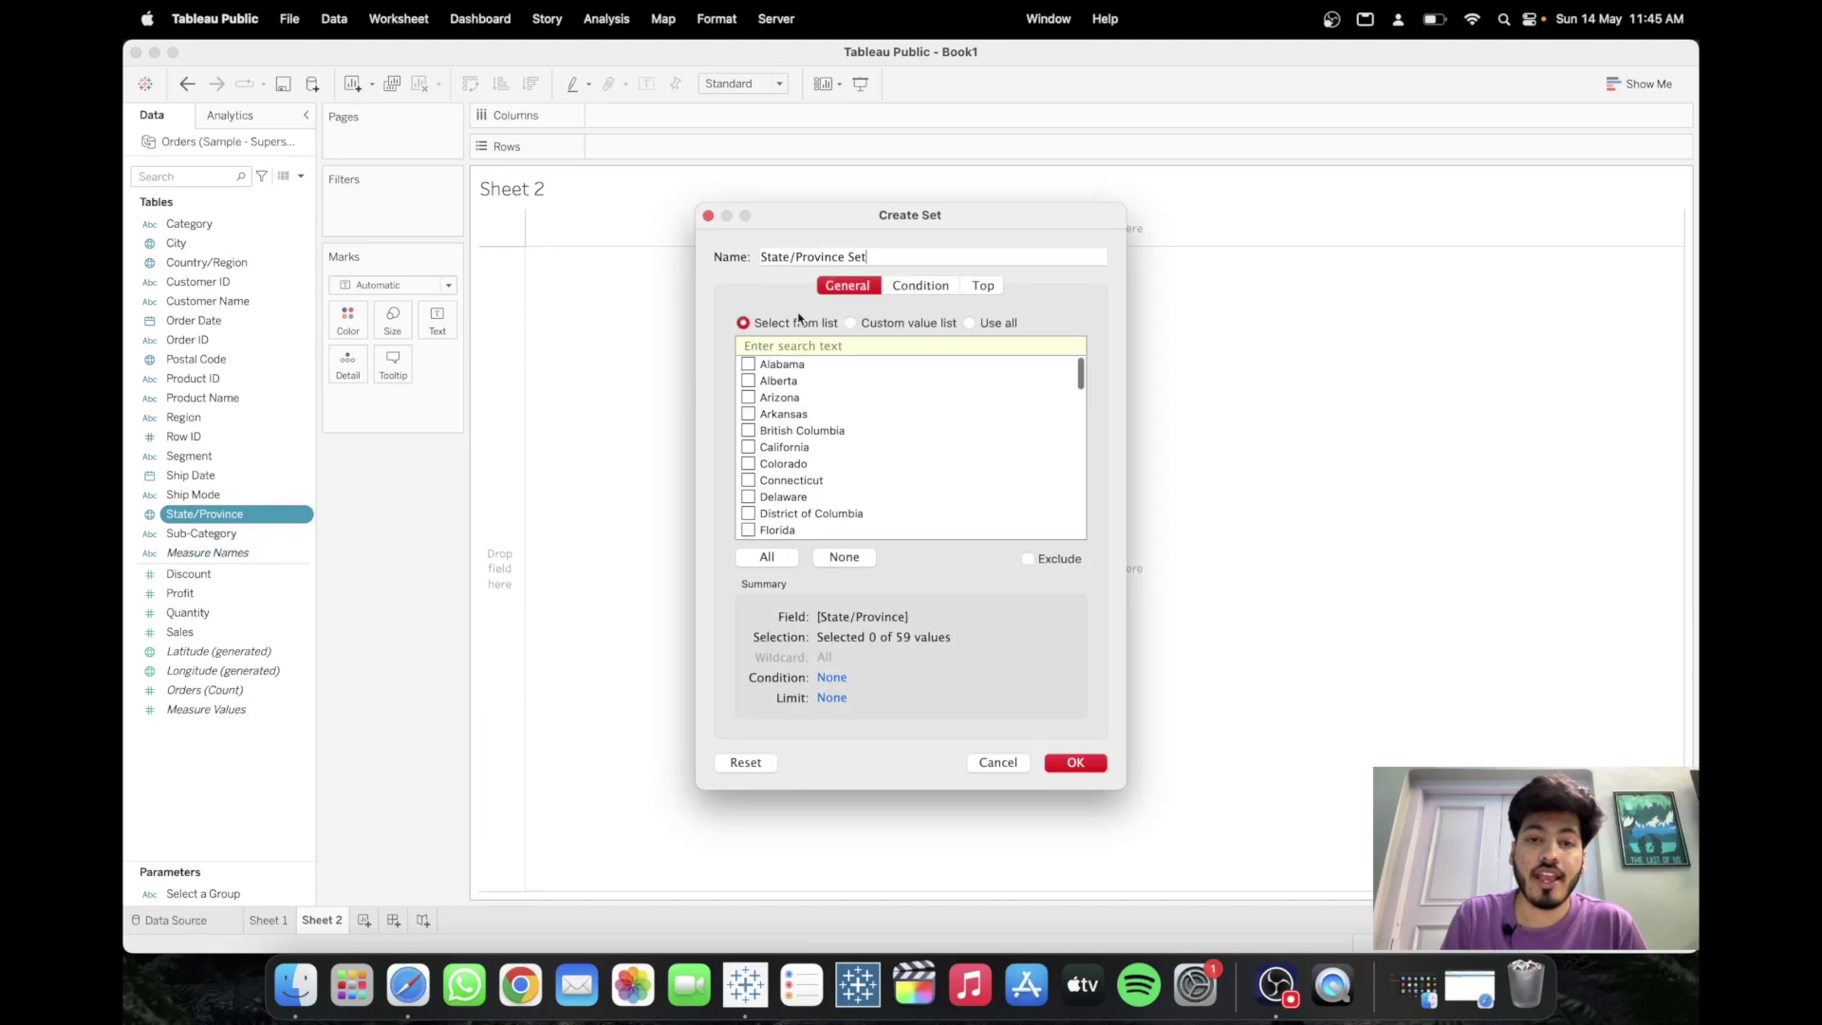
click(982, 289)
drag(1105, 256, 750, 256)
text(Top 20 States)
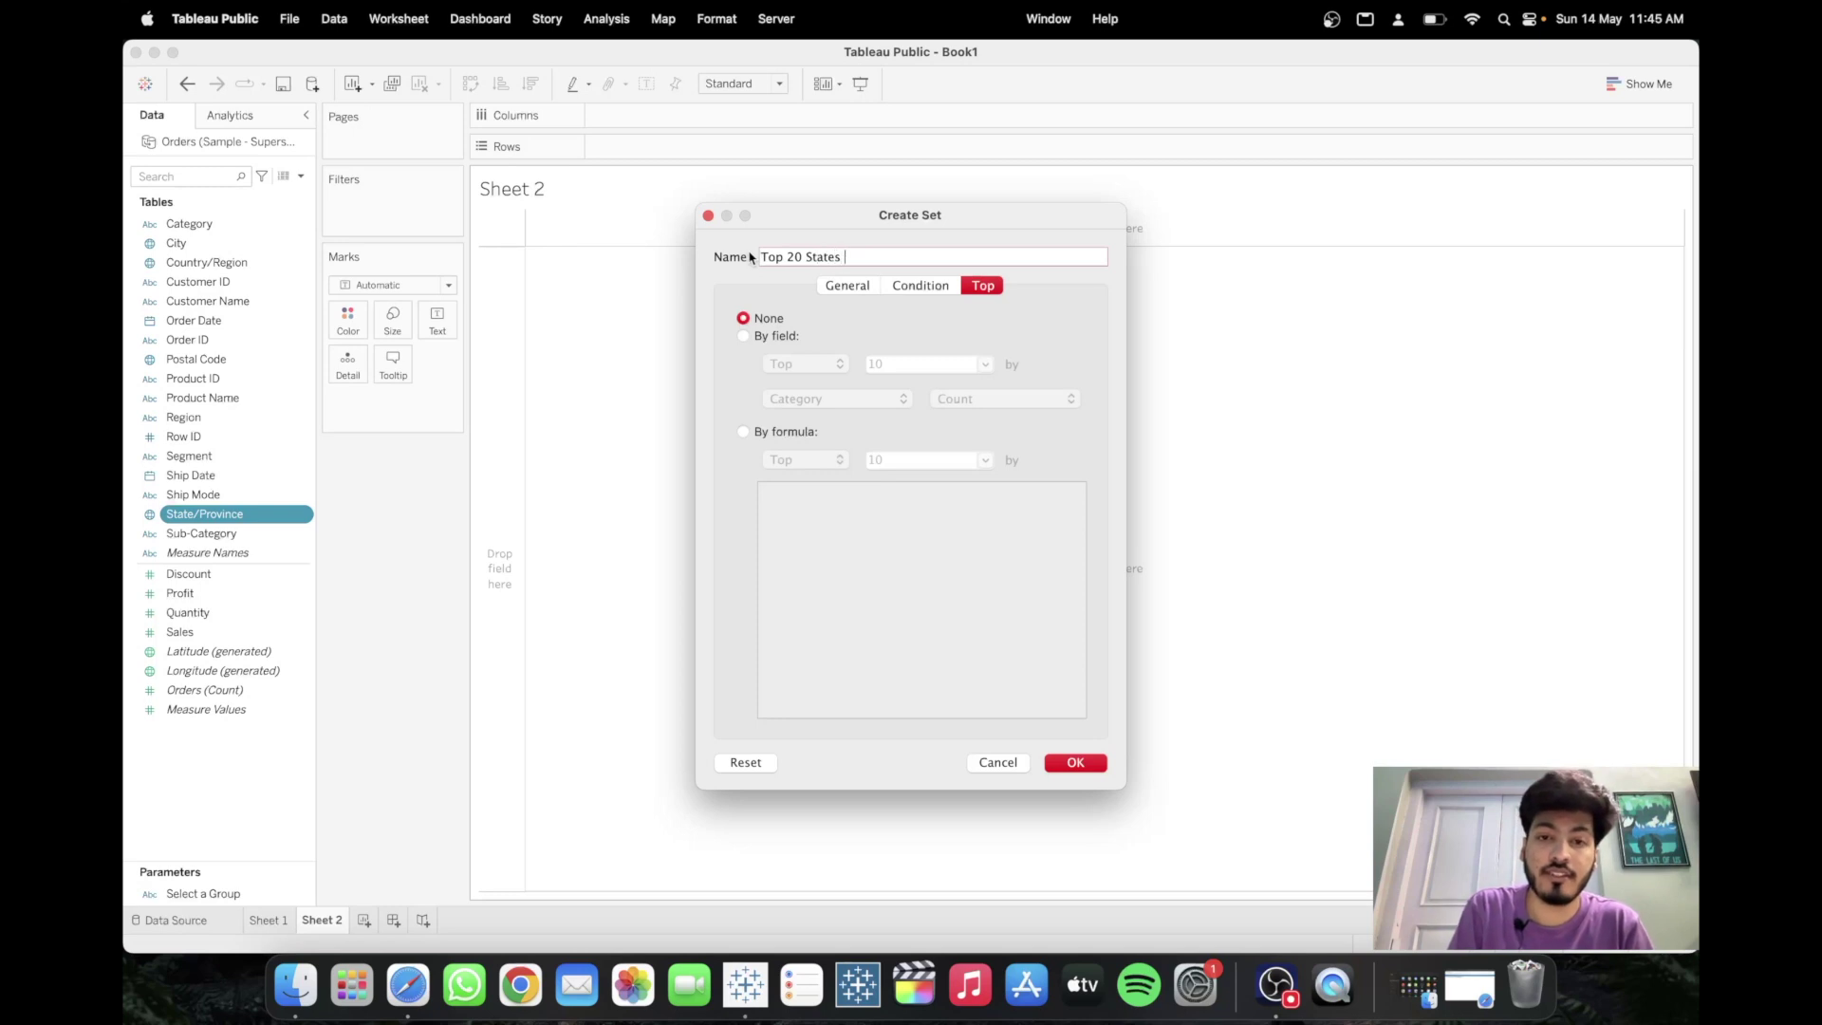
text( by Sales)
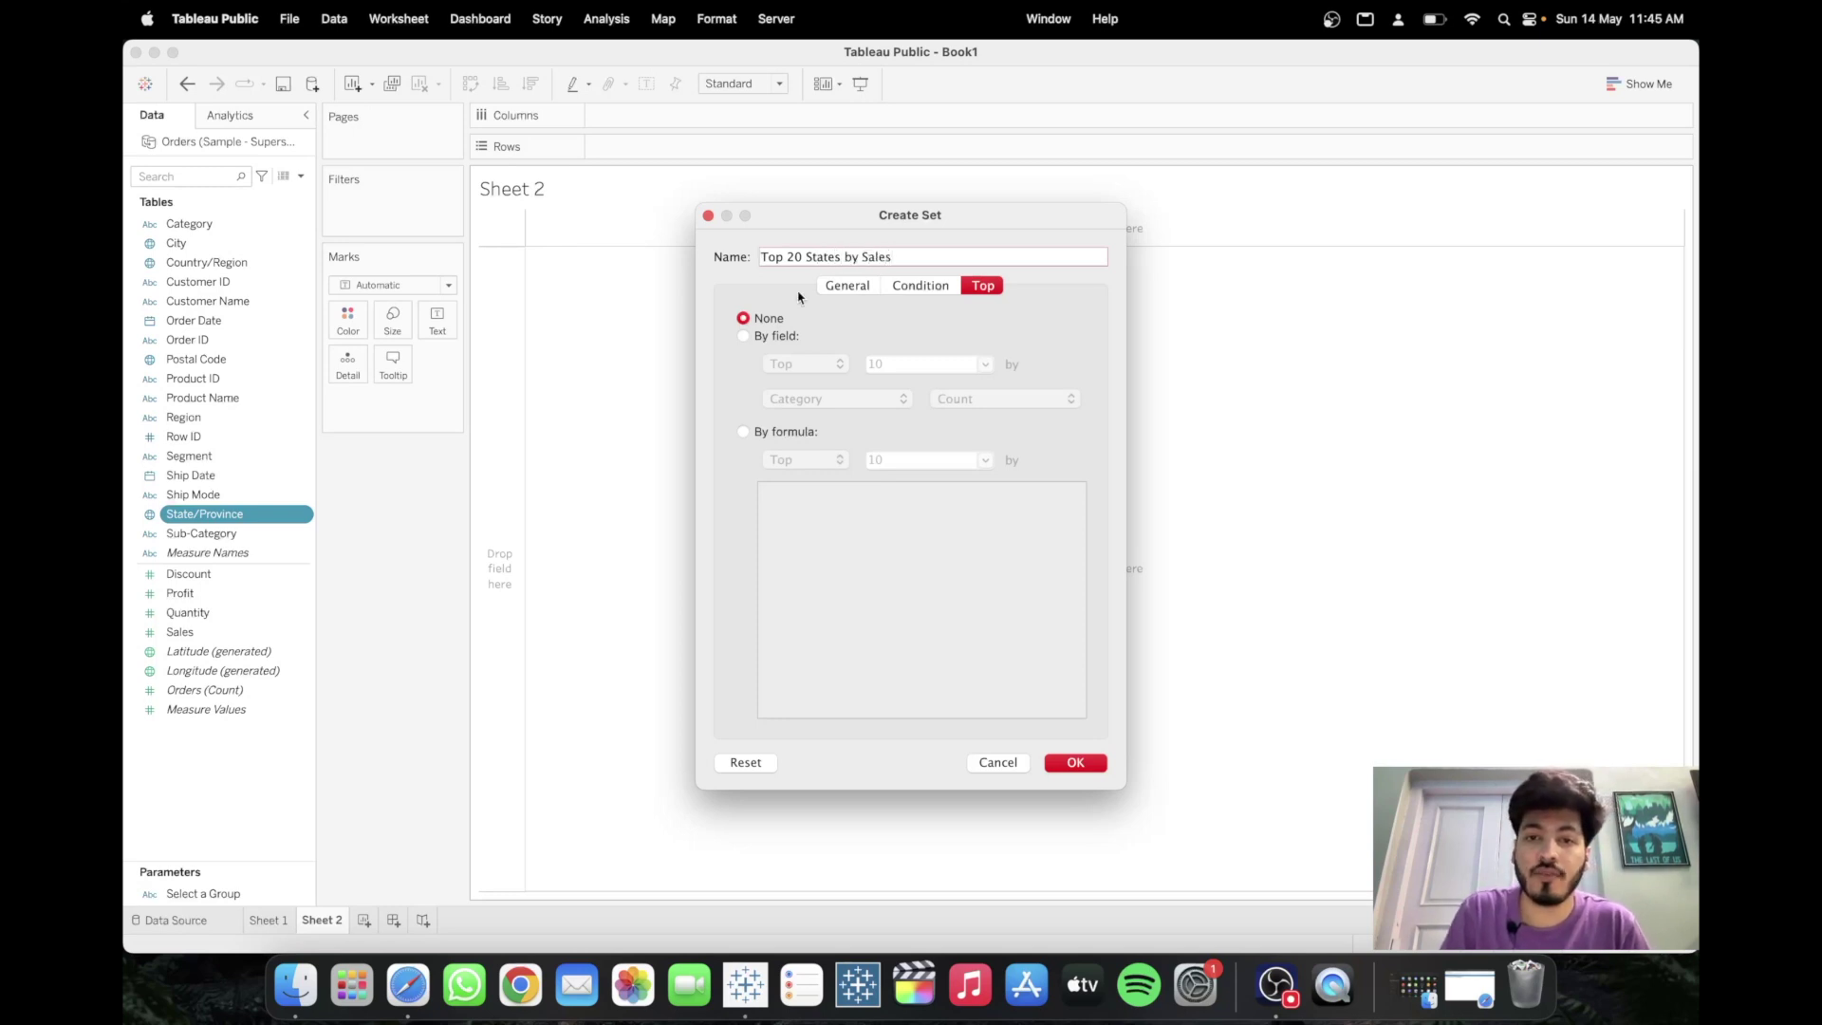
- Limit the set to the top 20 members by sum of Sales and save it
click(743, 336)
drag(892, 367, 866, 366)
text(20)
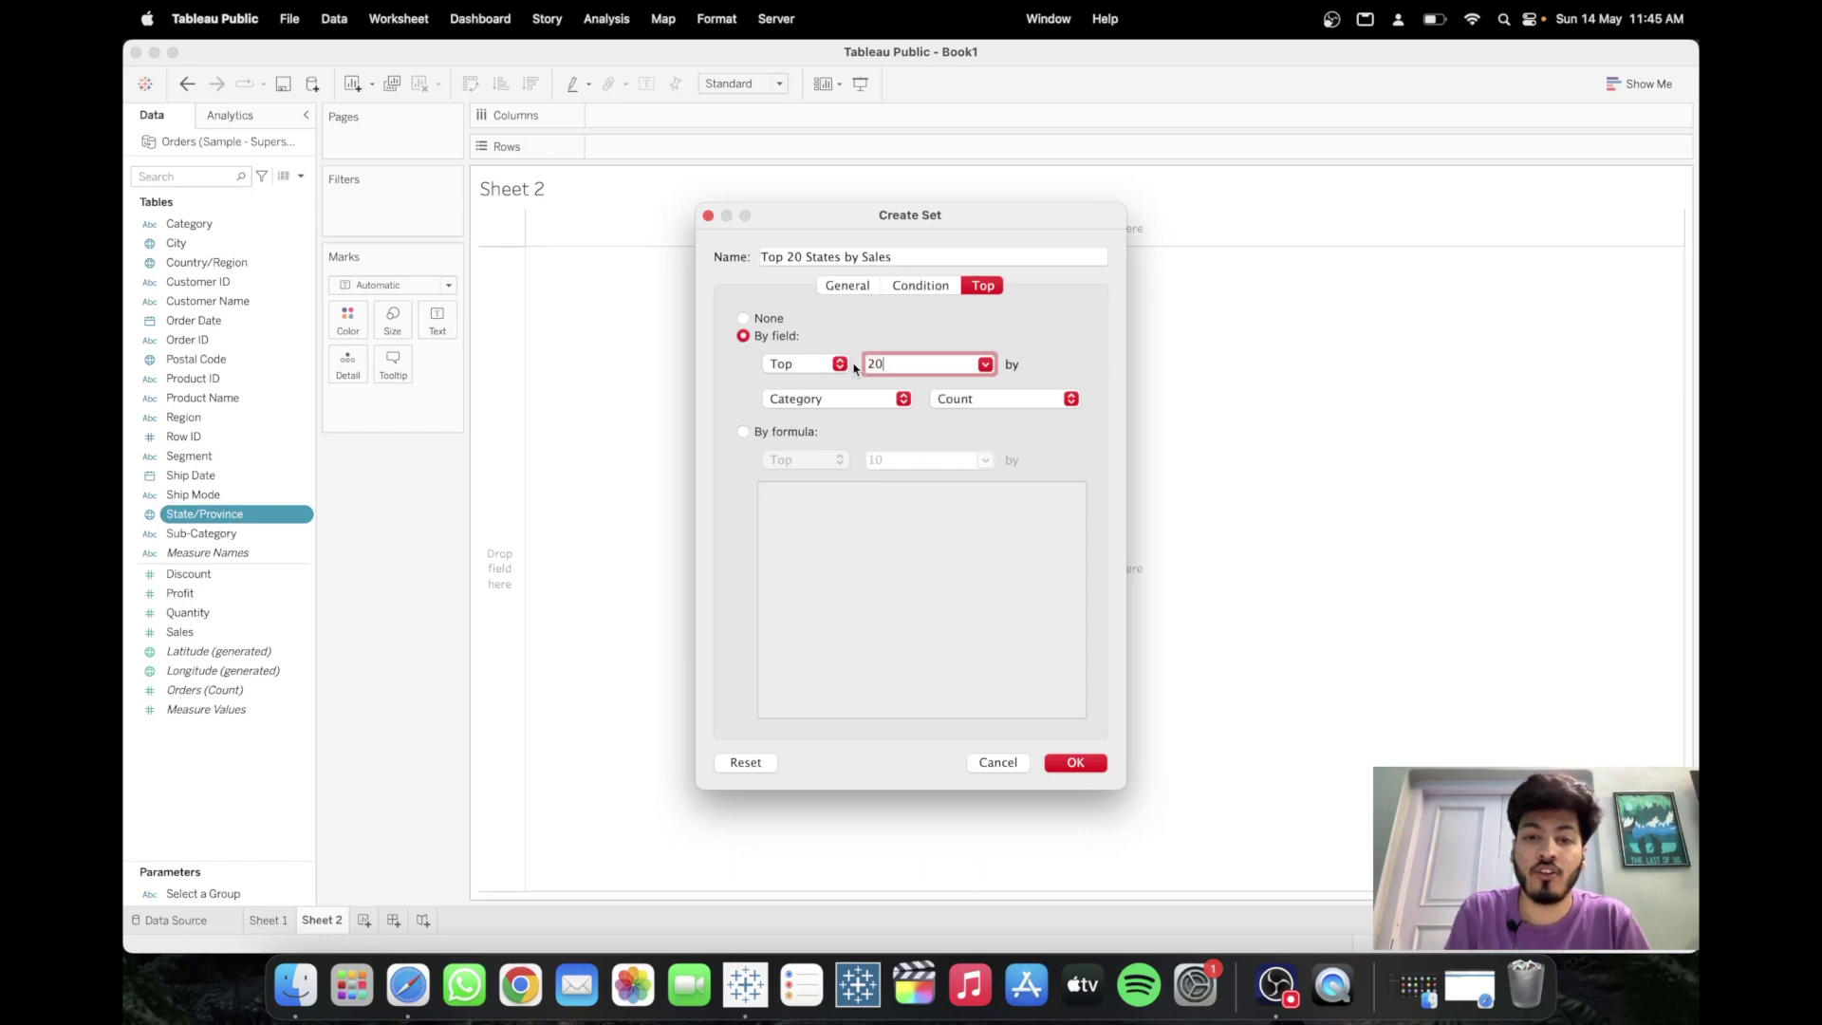
click(892, 399)
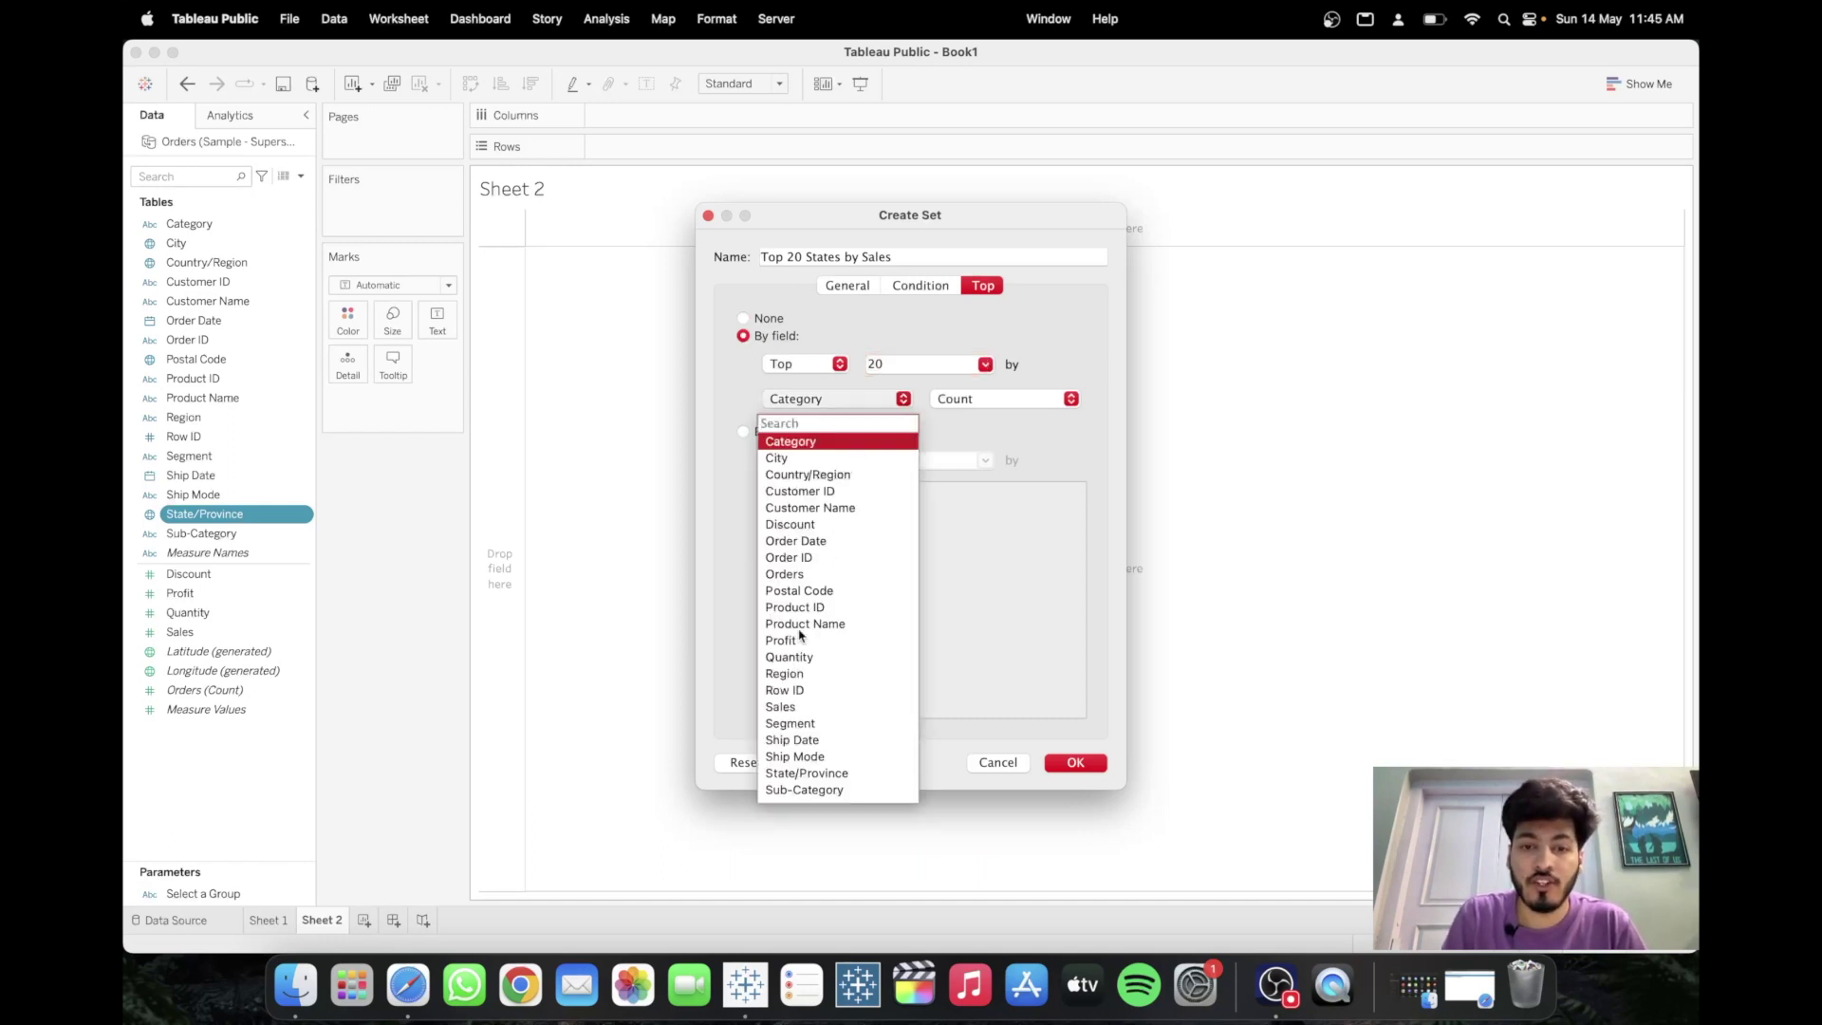
text(sa)
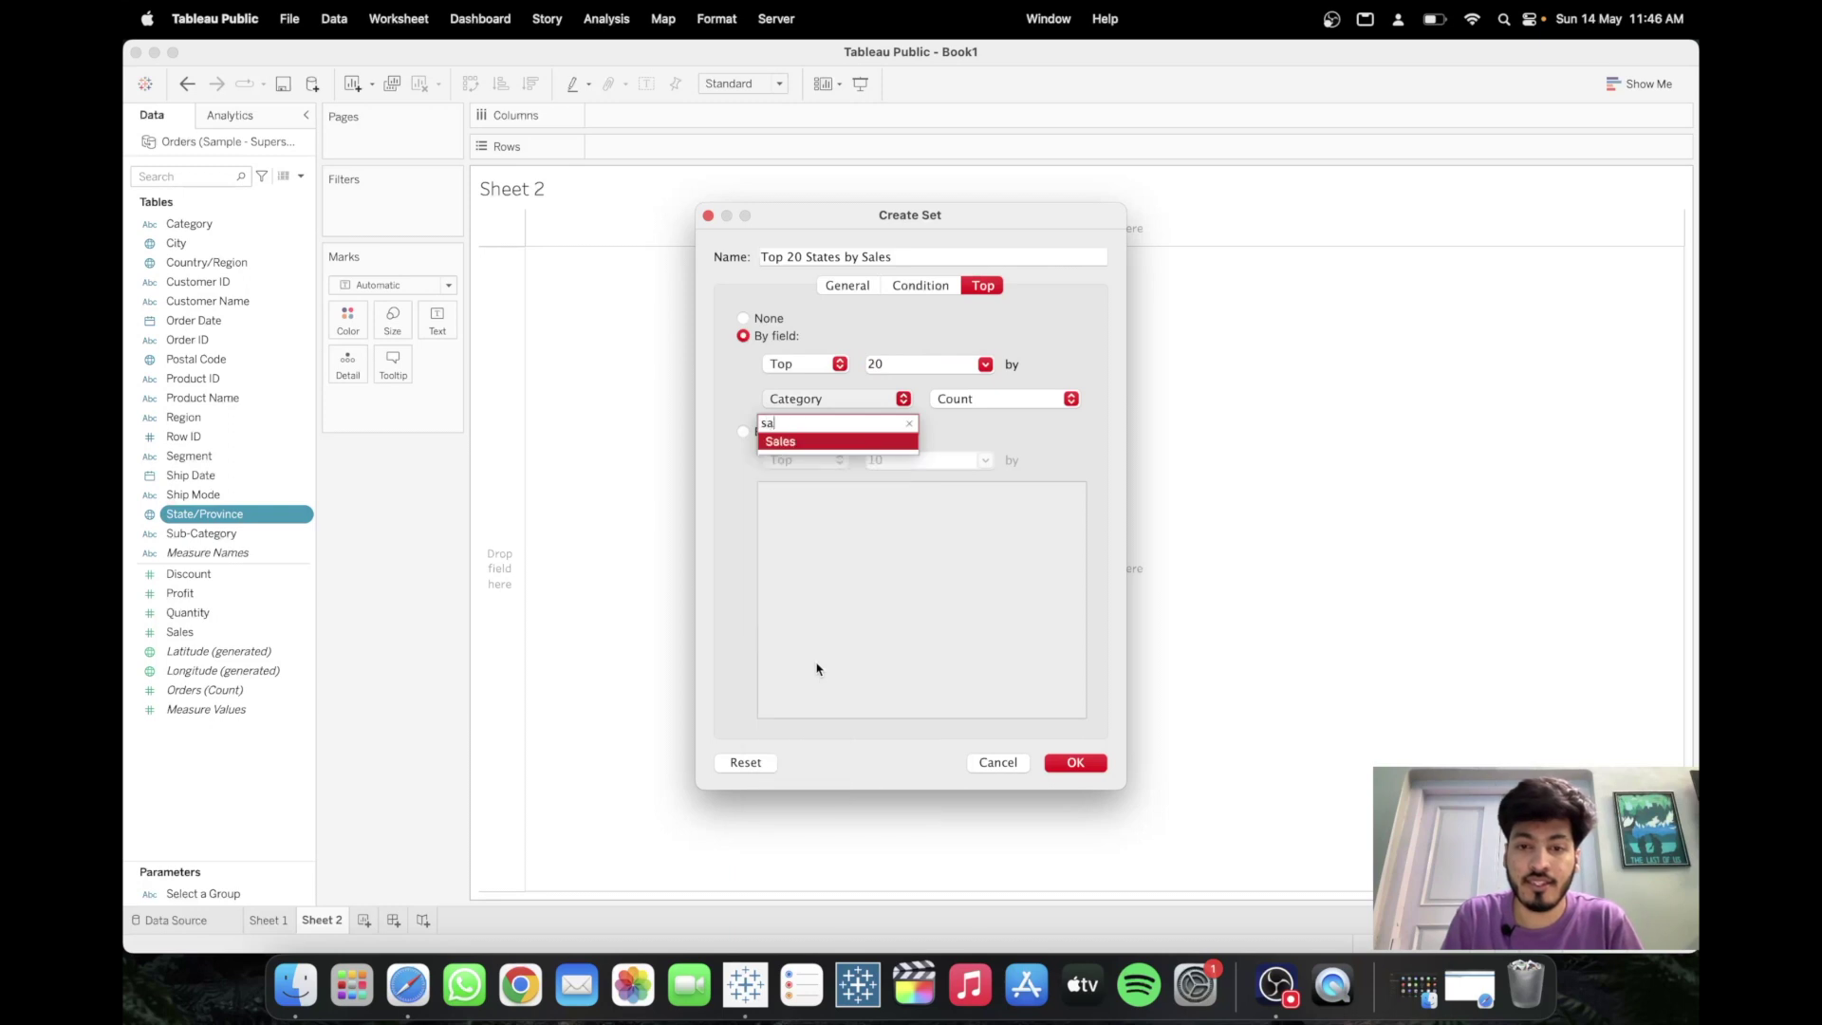
key(Return)
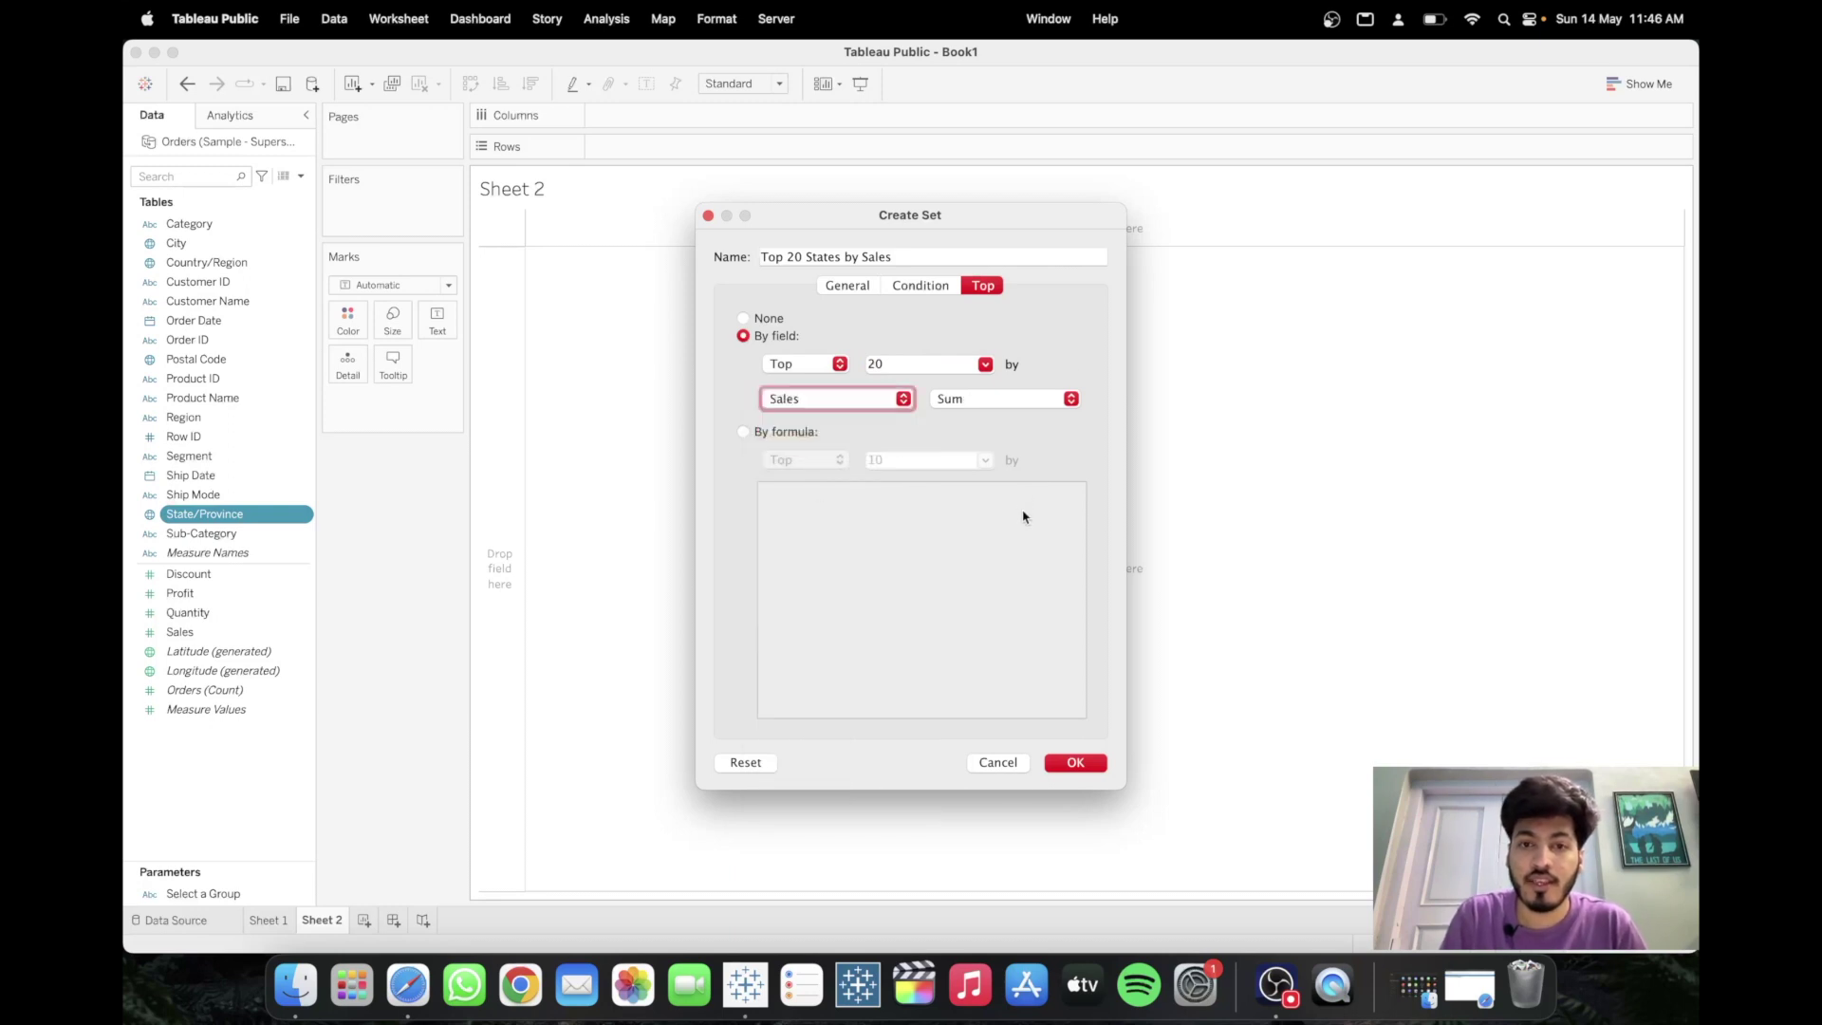
click(1072, 763)
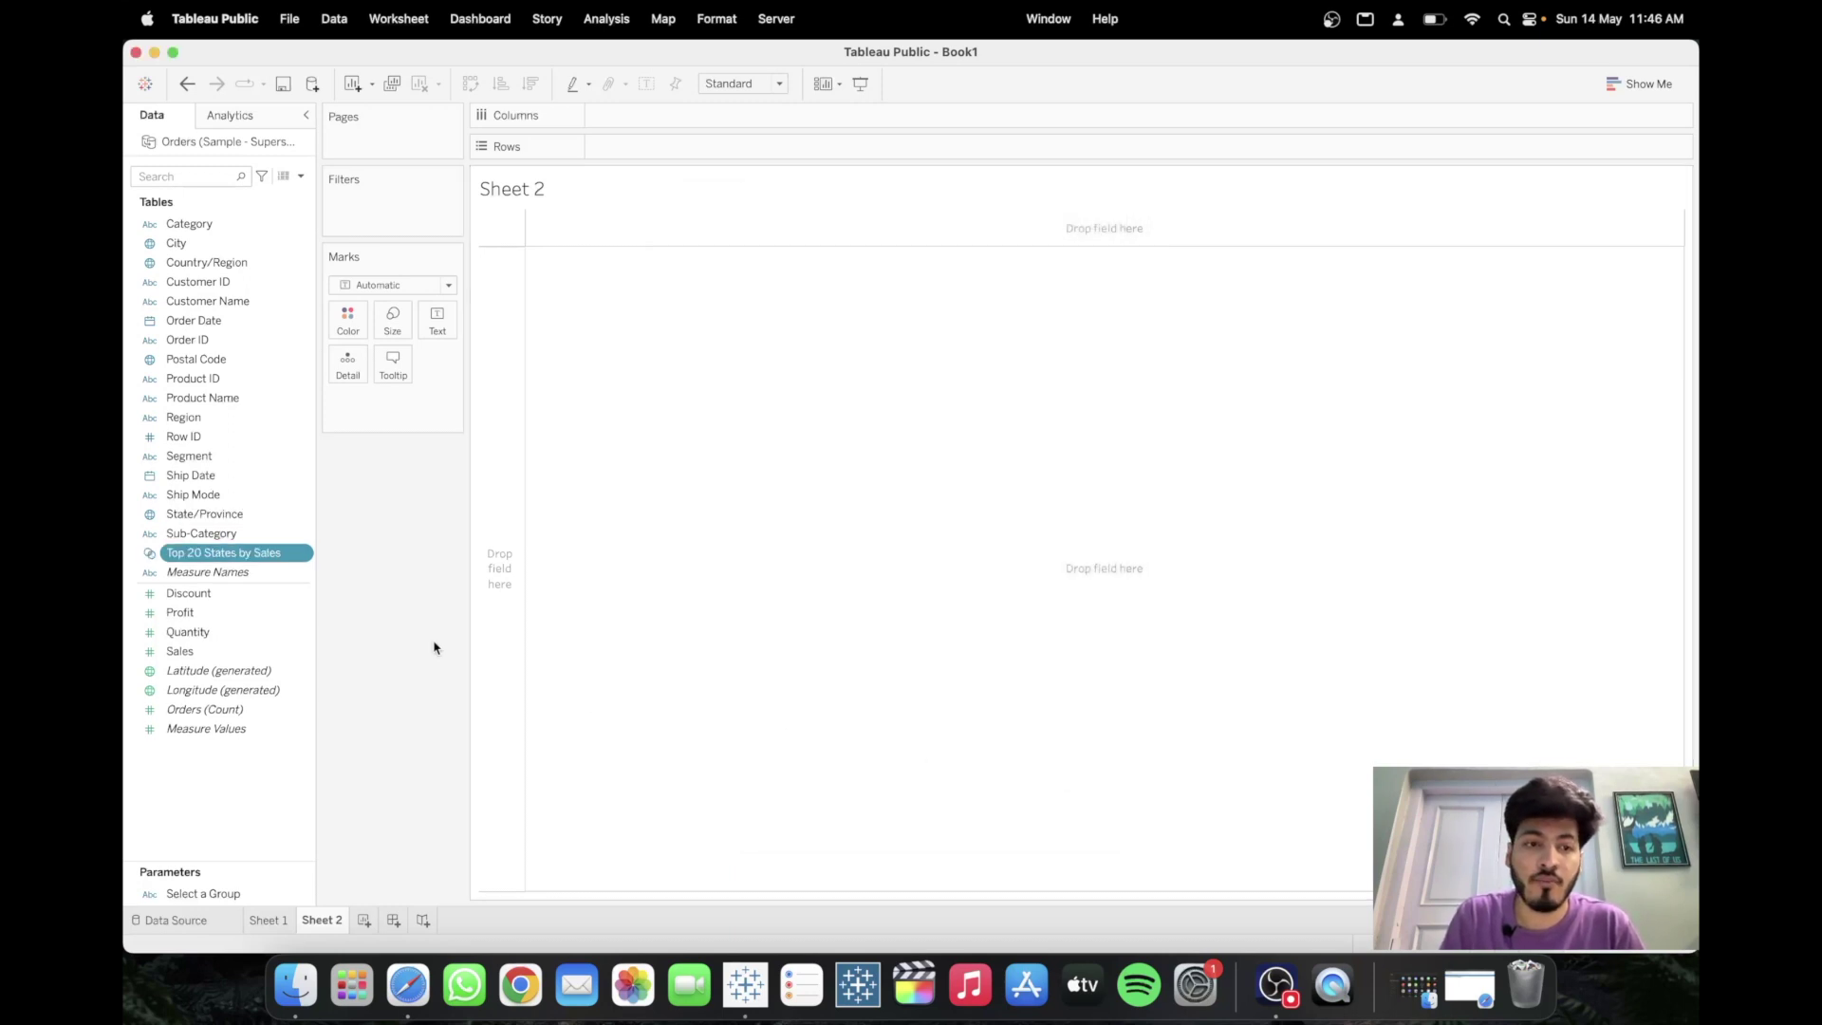
- Build a table with State/Province and the Top 20 States by Sales set on Rows and Sales as text
click(222, 515)
drag(223, 518, 543, 231)
drag(618, 168, 645, 148)
drag(232, 556, 788, 149)
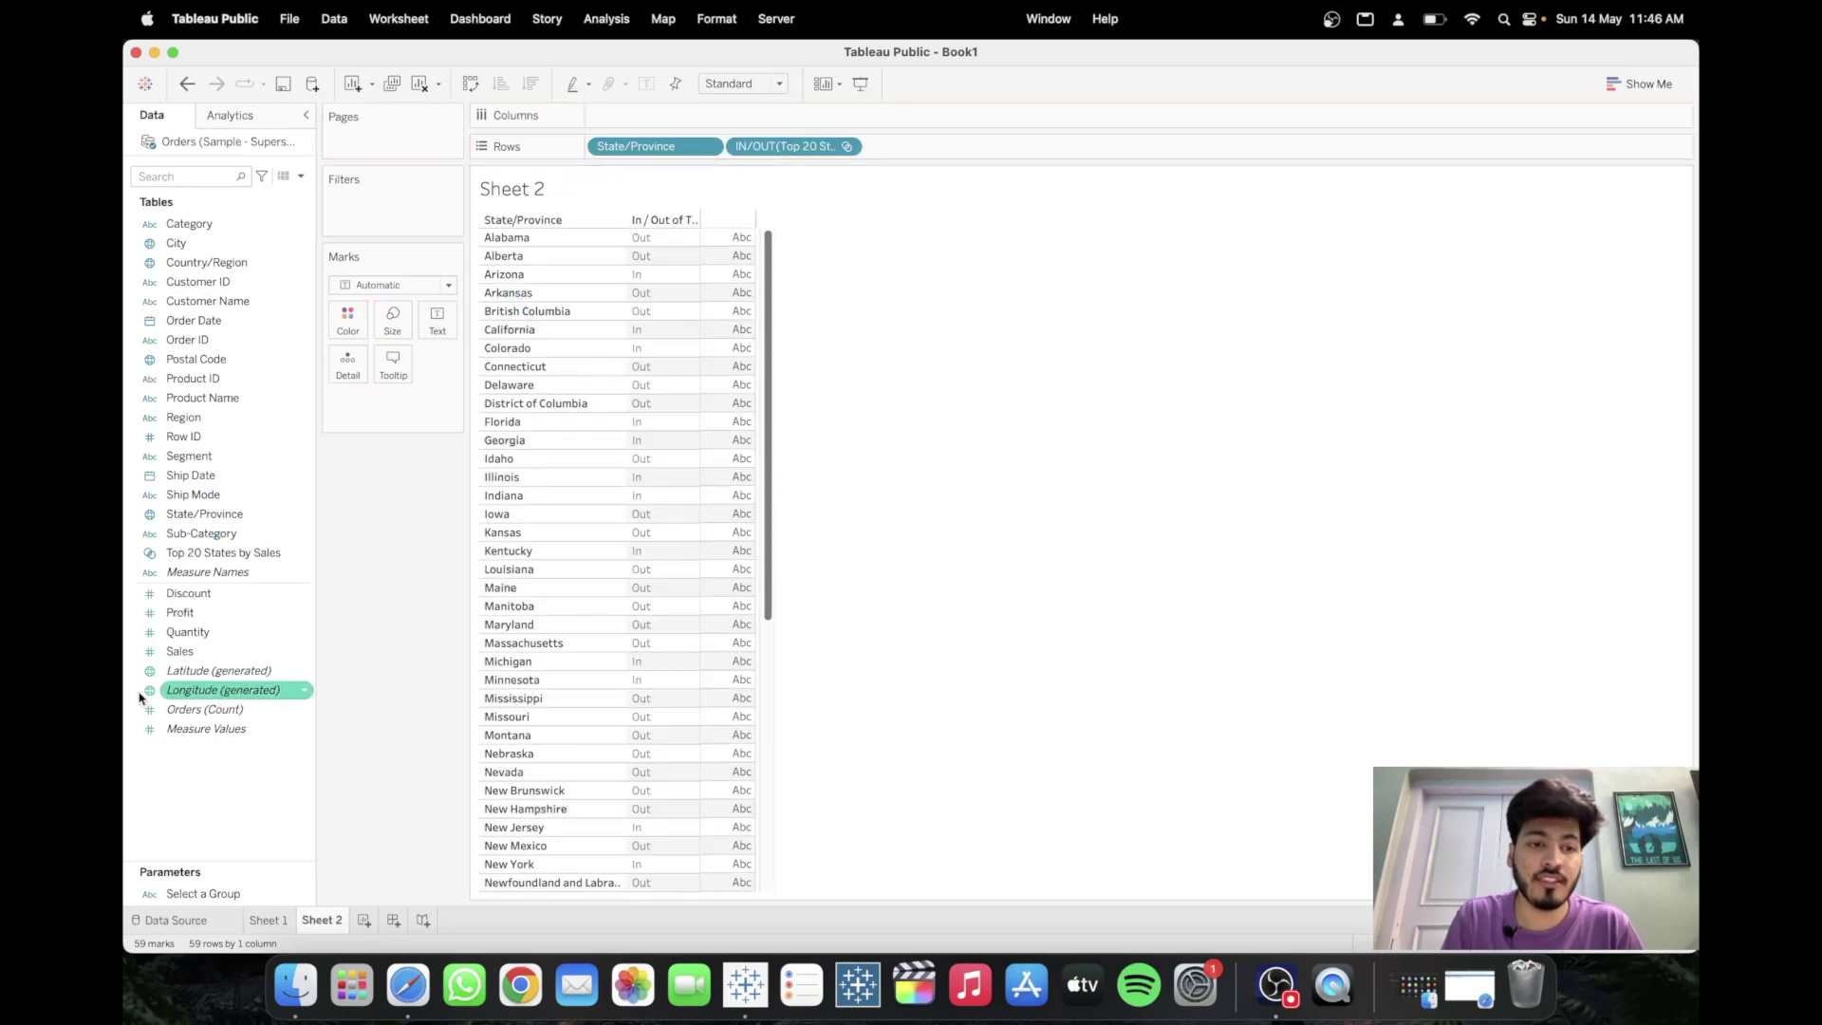
drag(180, 651, 423, 322)
- Sort State/Province in descending order by the sum of the Sales field
click(704, 149)
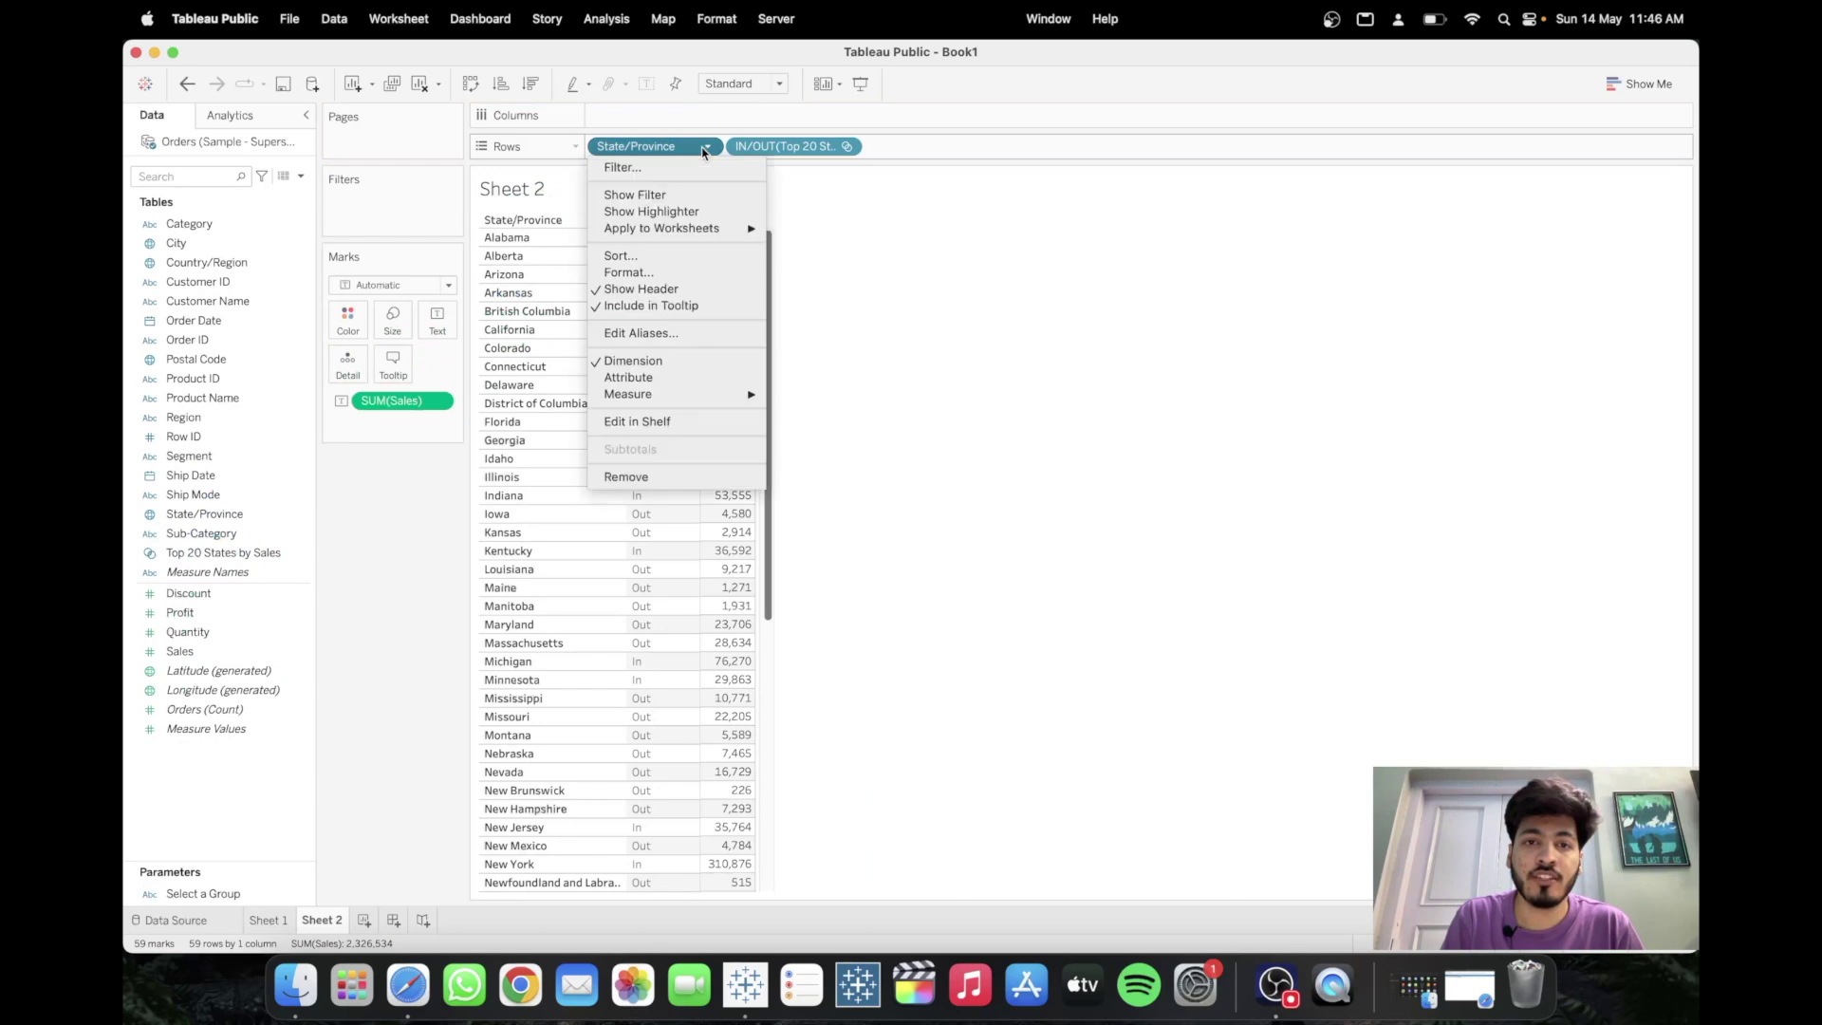
click(666, 254)
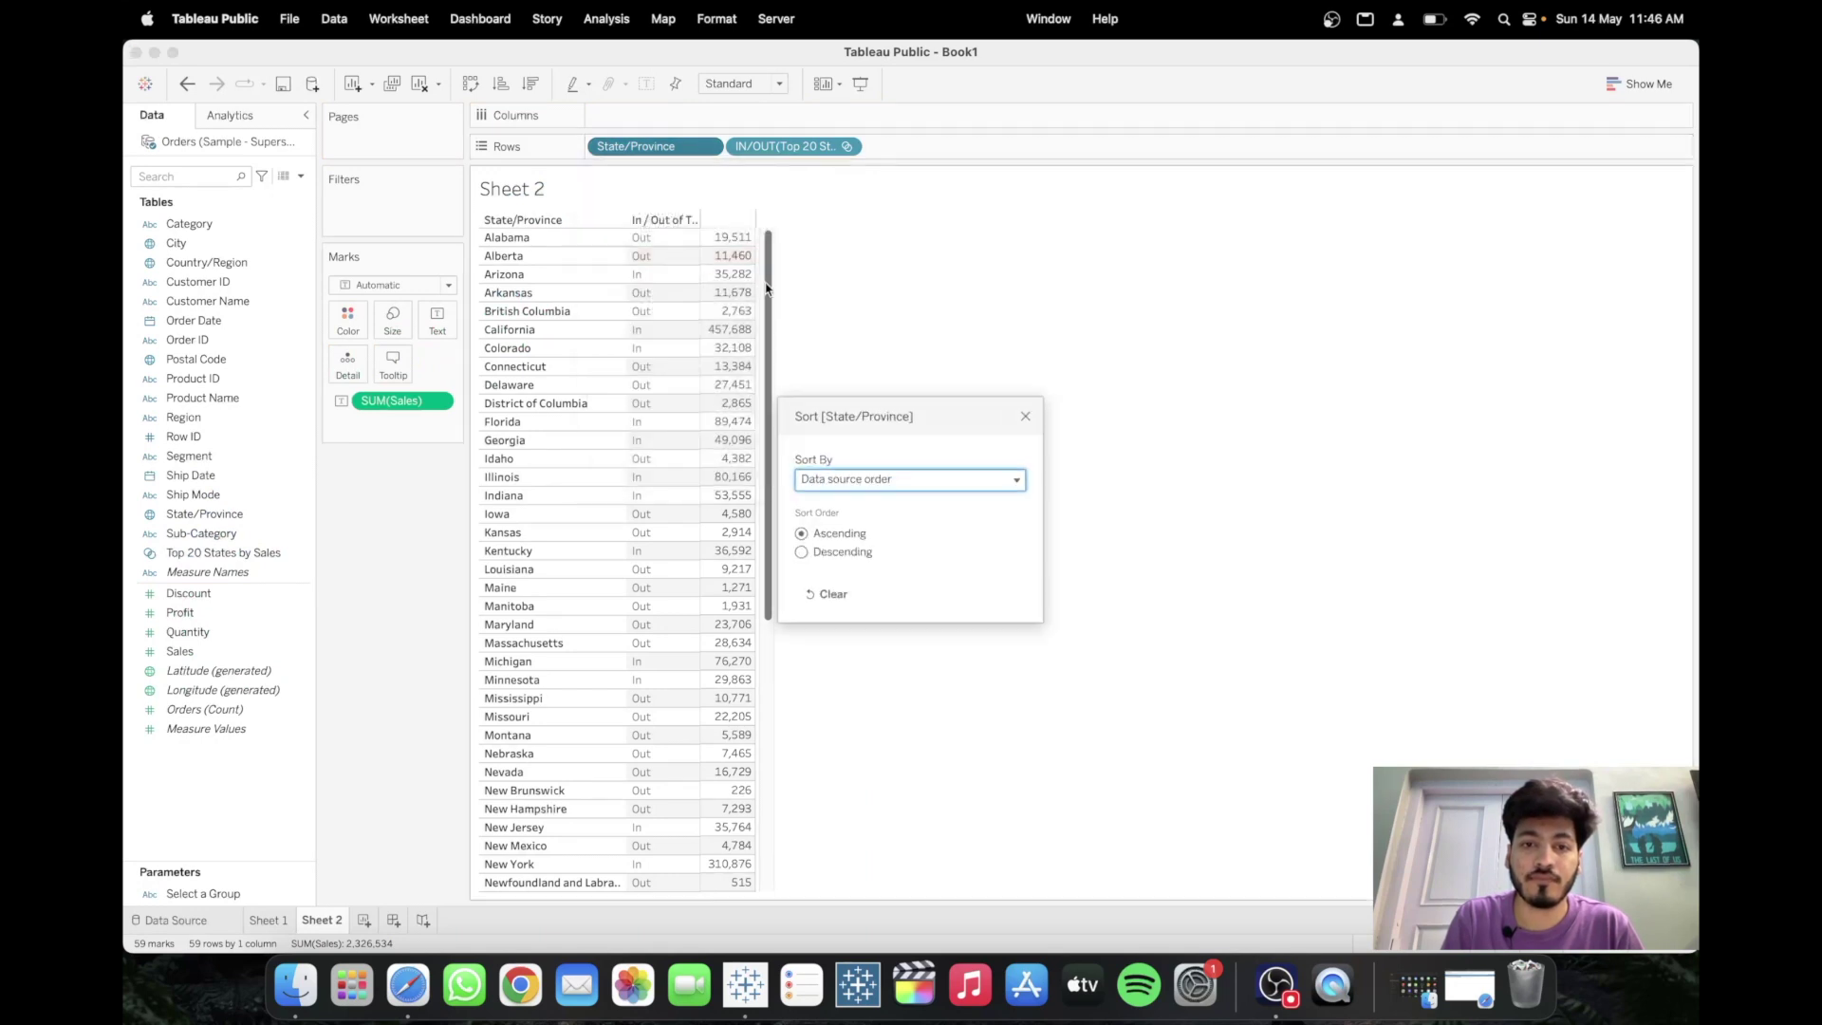
click(878, 480)
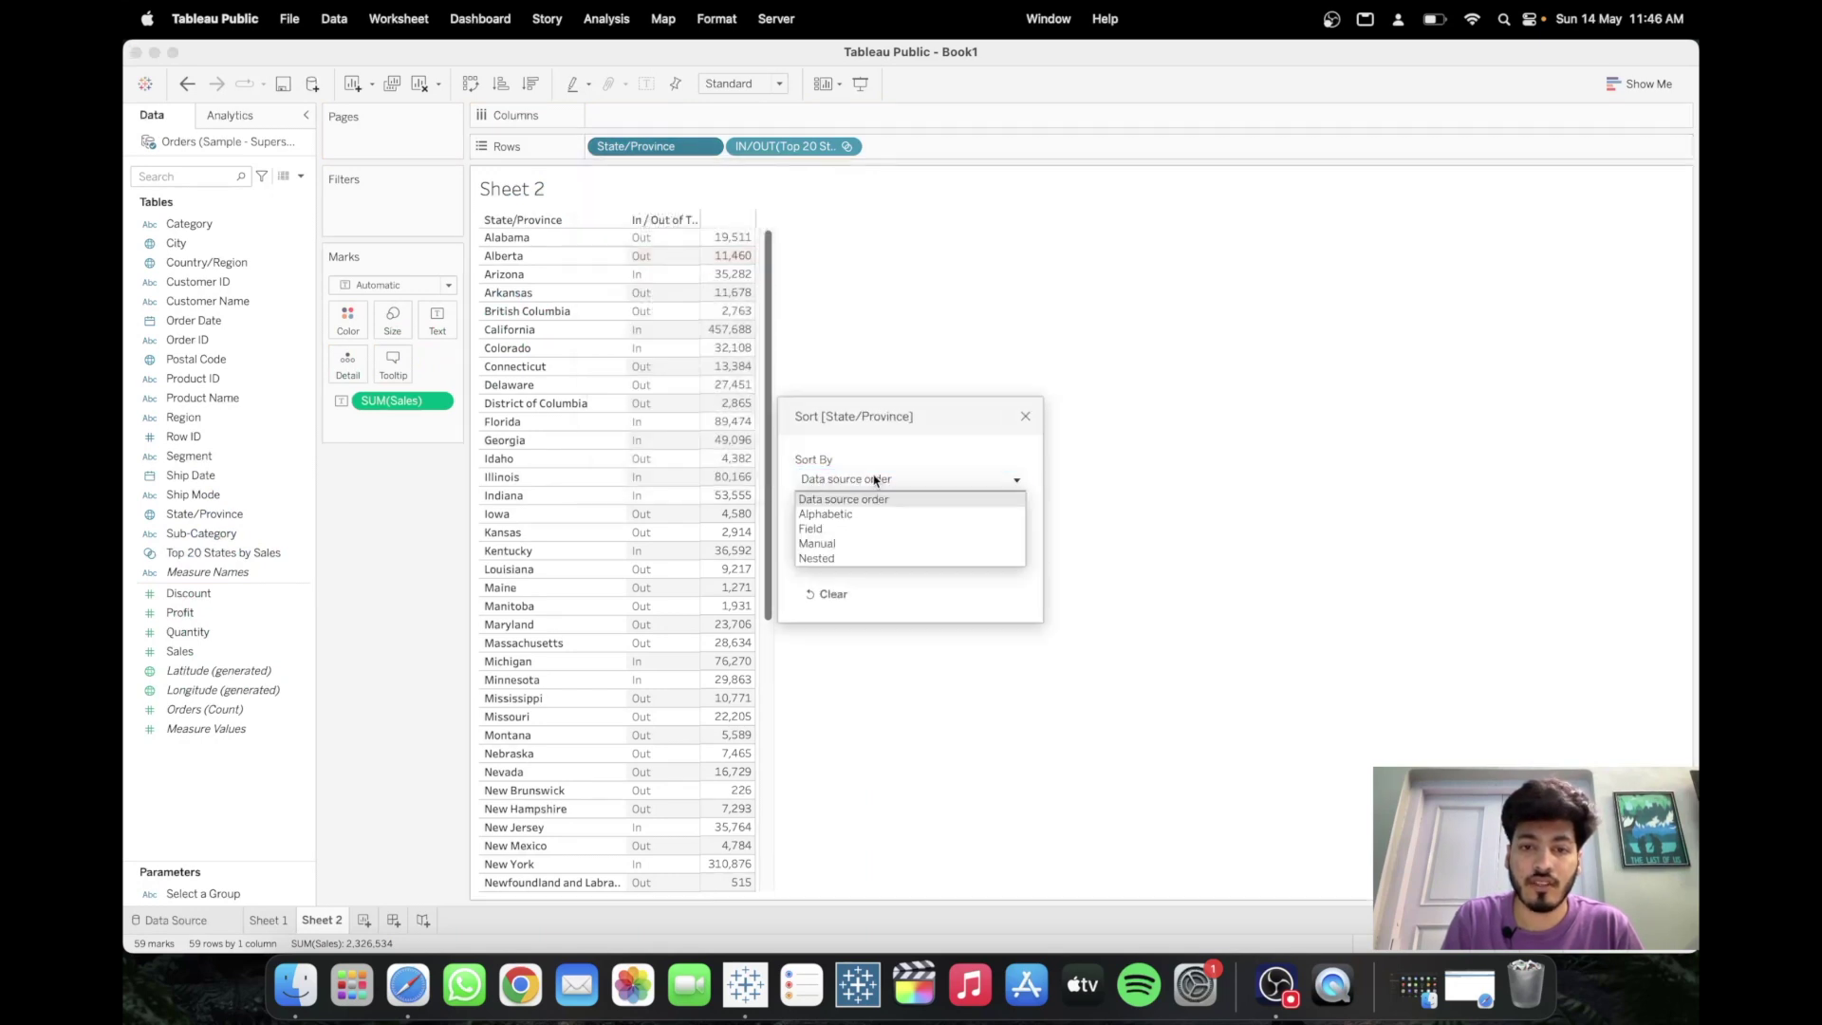
click(814, 529)
click(800, 553)
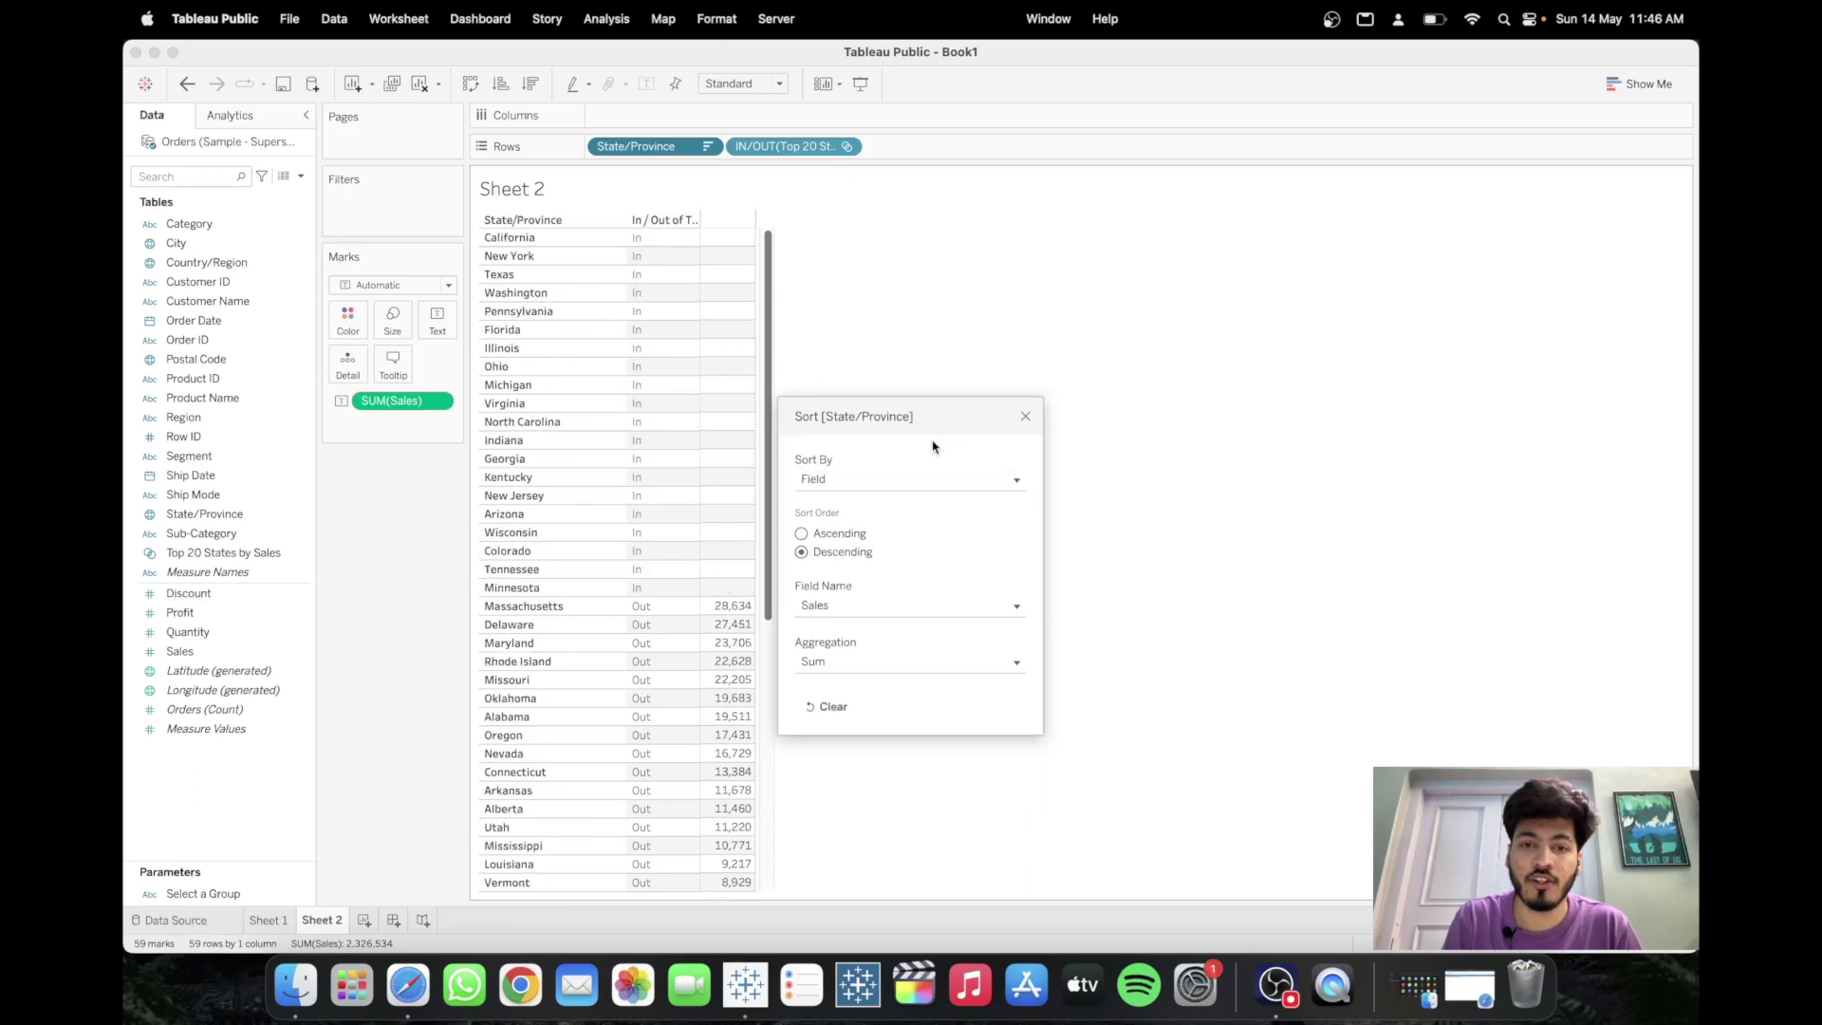
click(1025, 416)
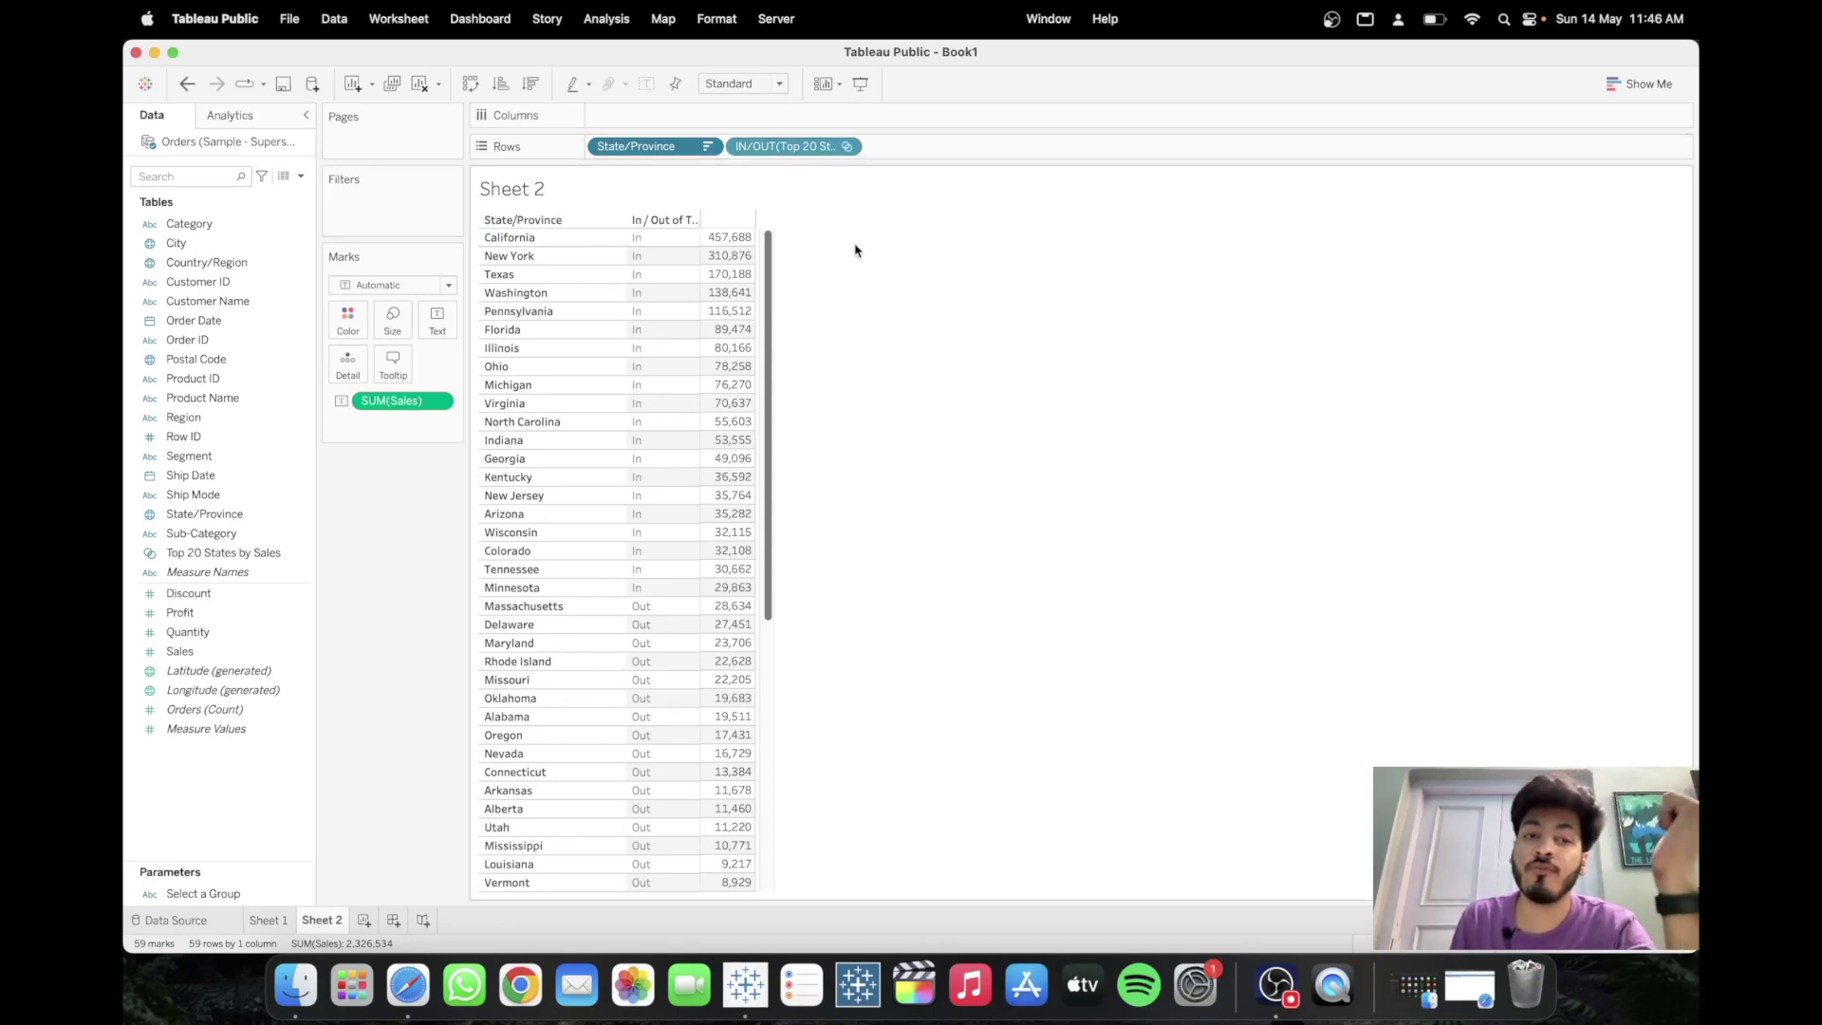
- Create a second set from State/Province named Selected States, with no members selected
click(291, 533)
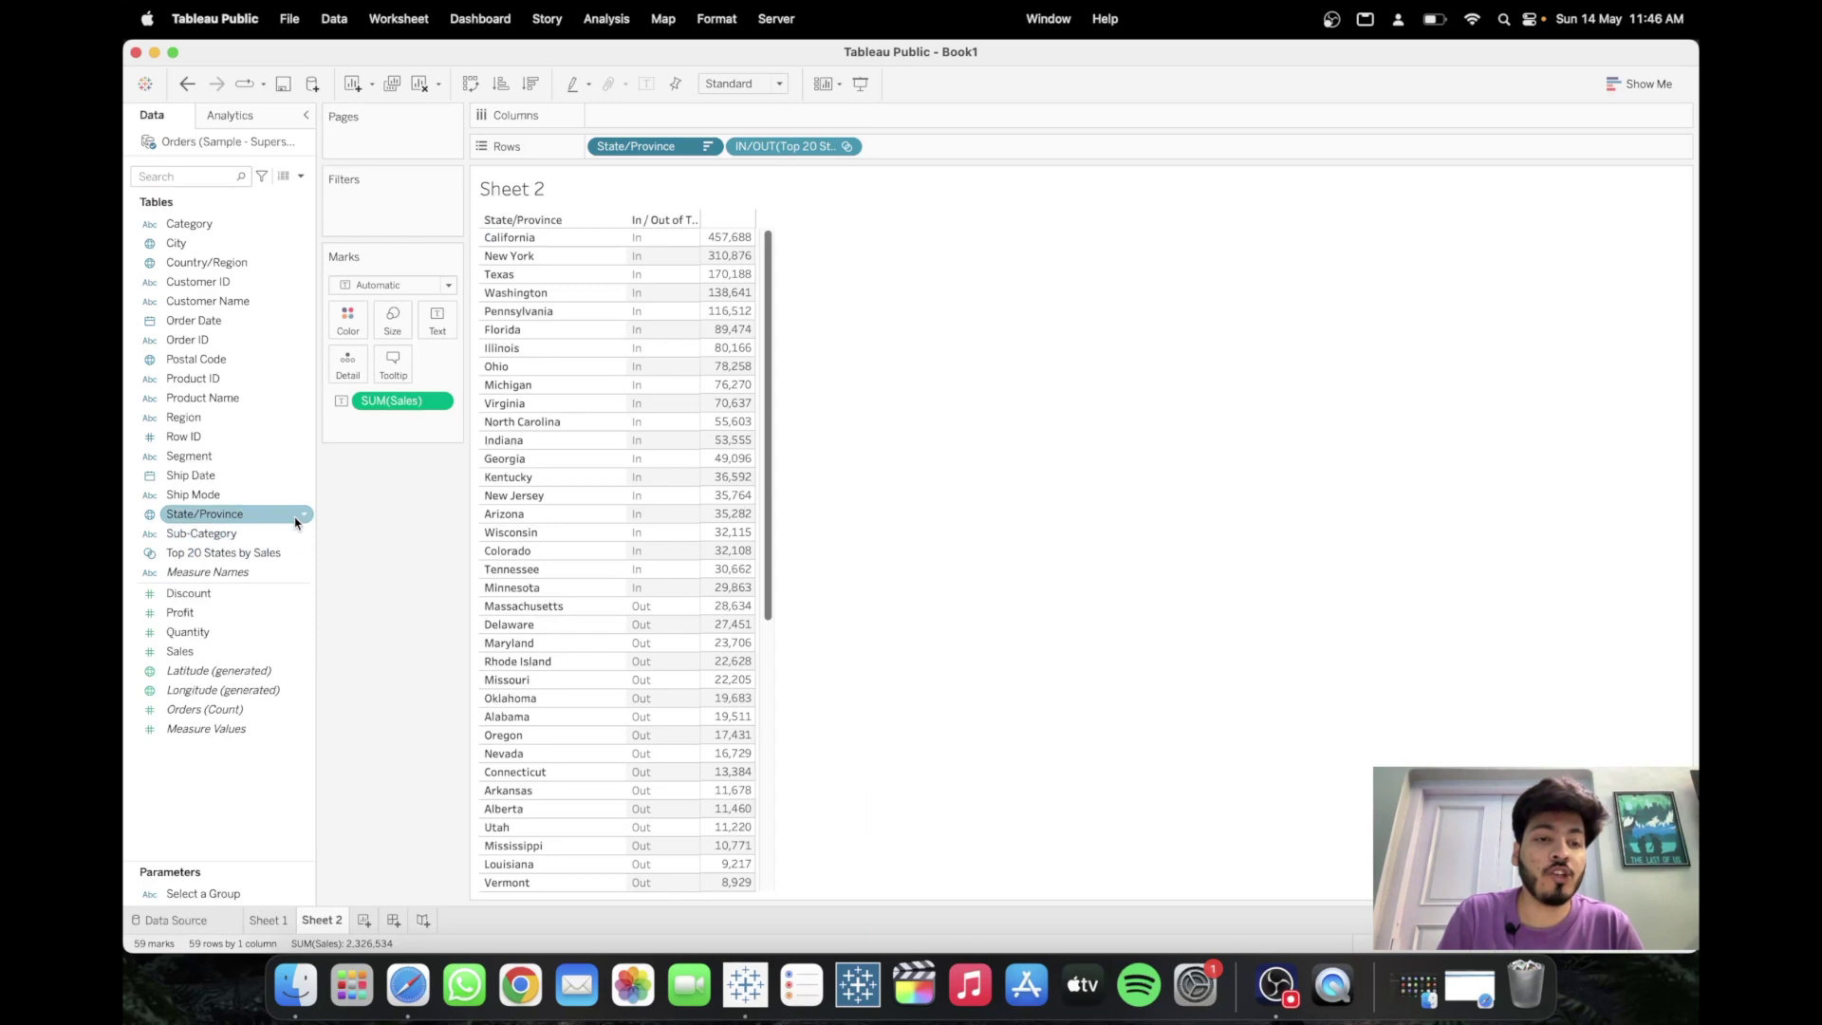
click(303, 518)
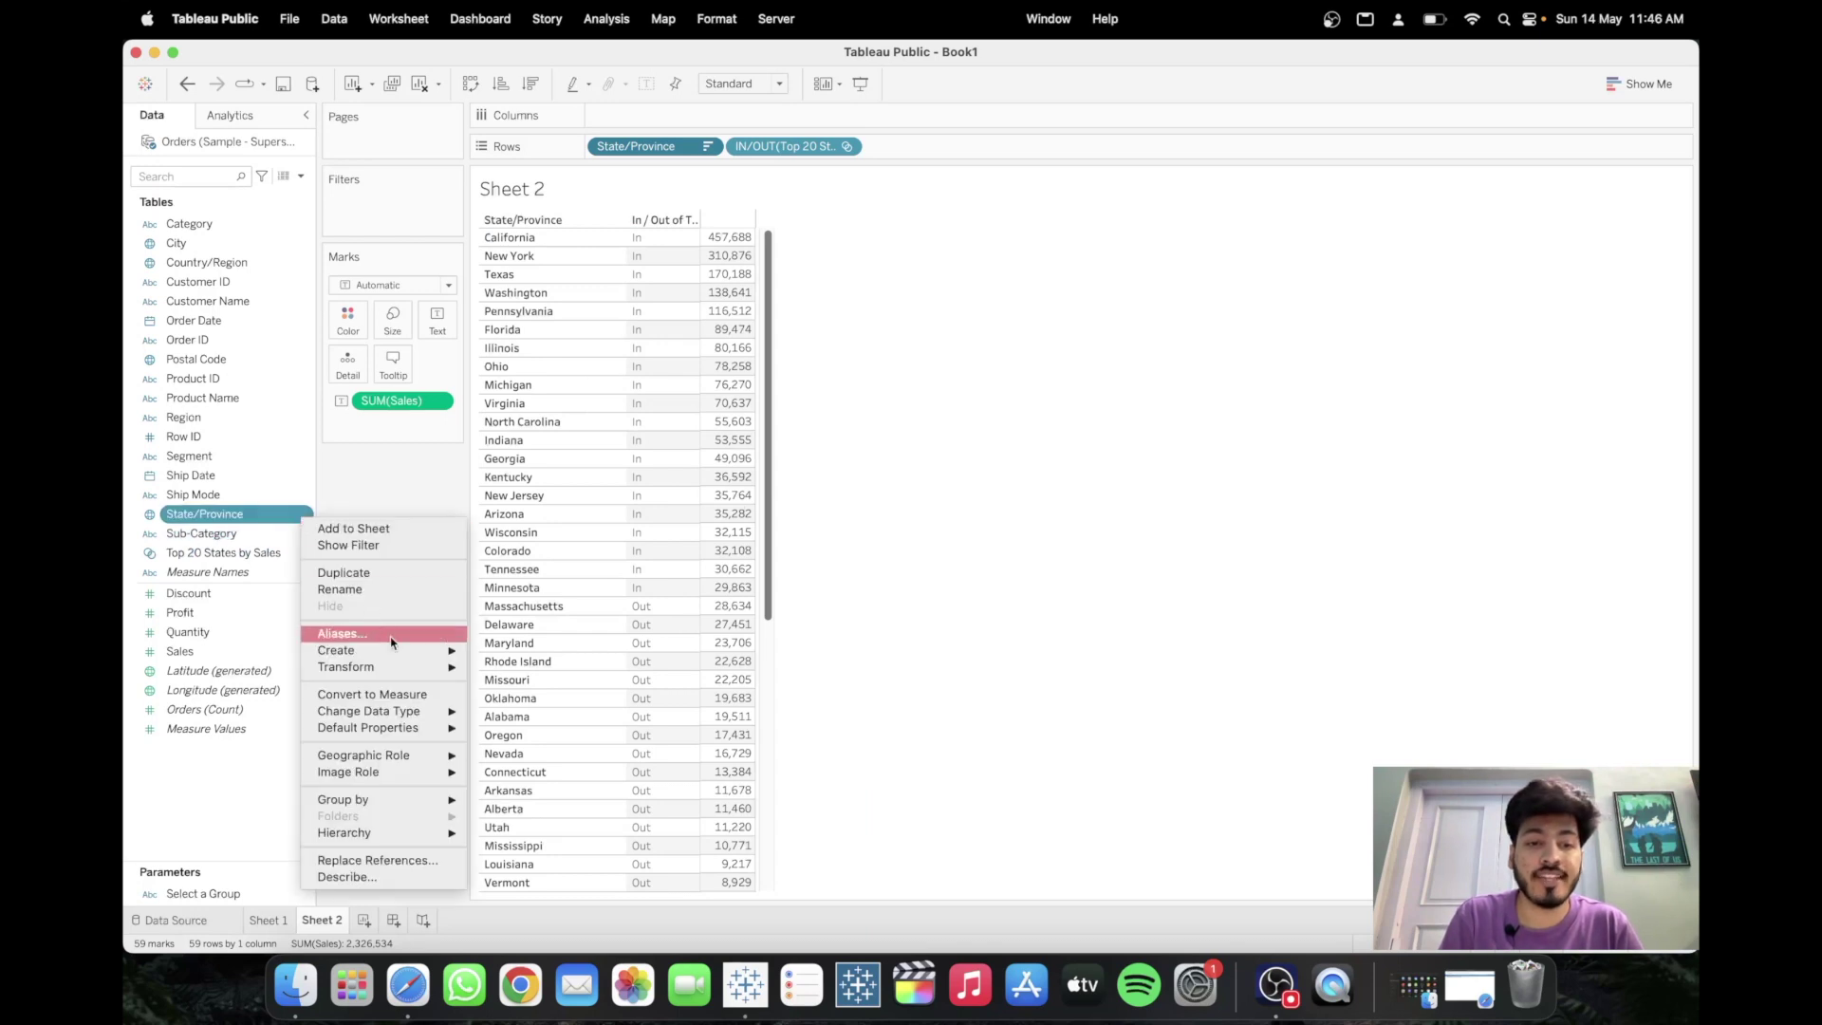
mouse_move(414, 651)
click(497, 683)
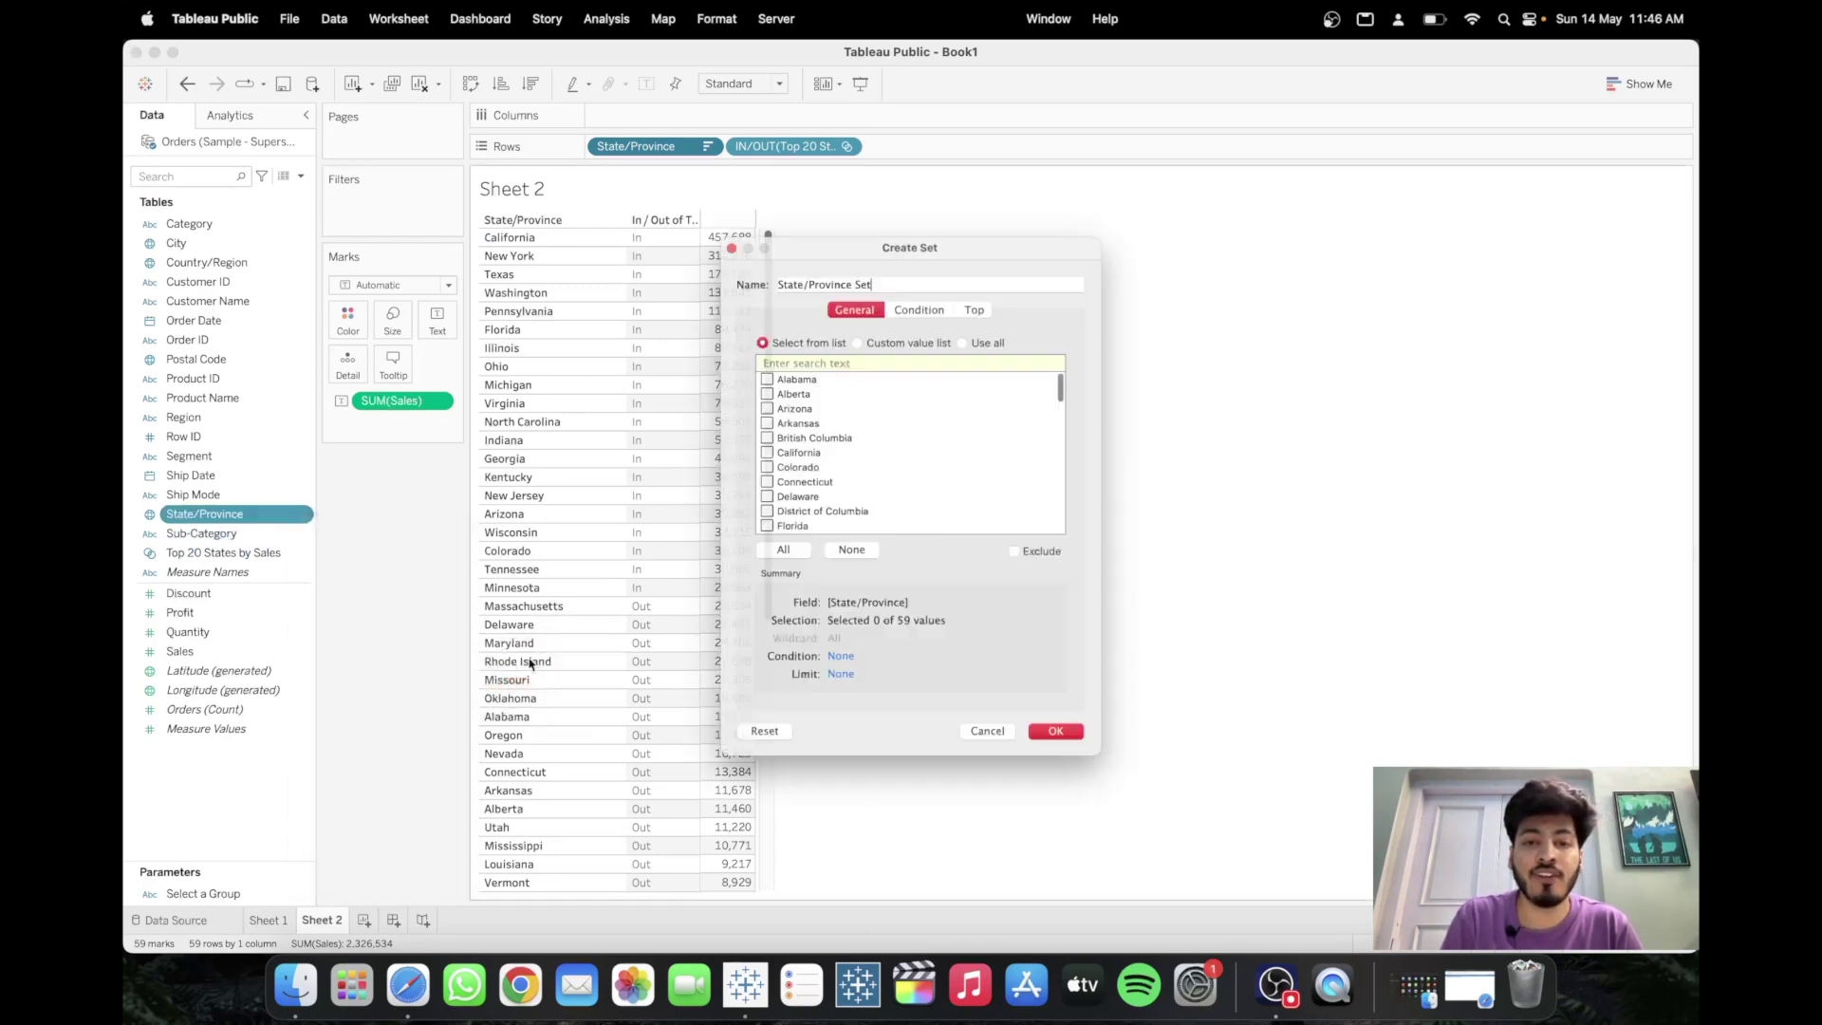
click(885, 262)
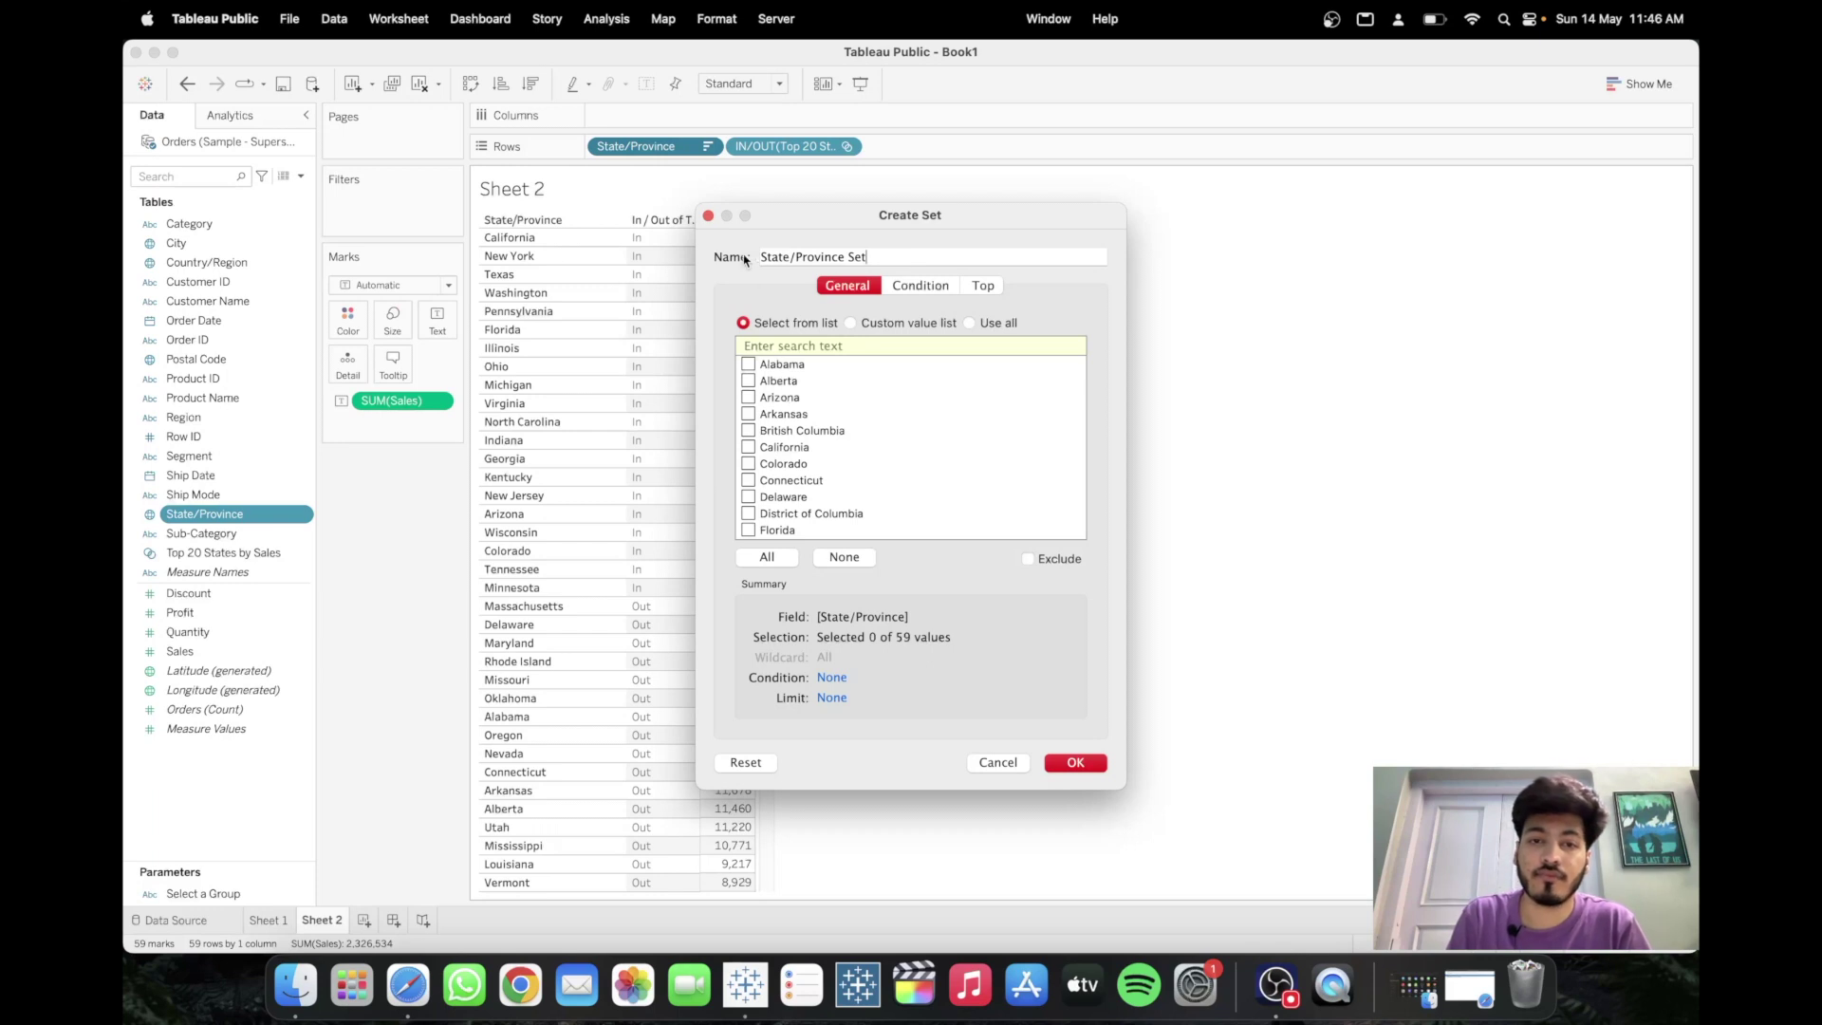
key(super+a)
text(Se)
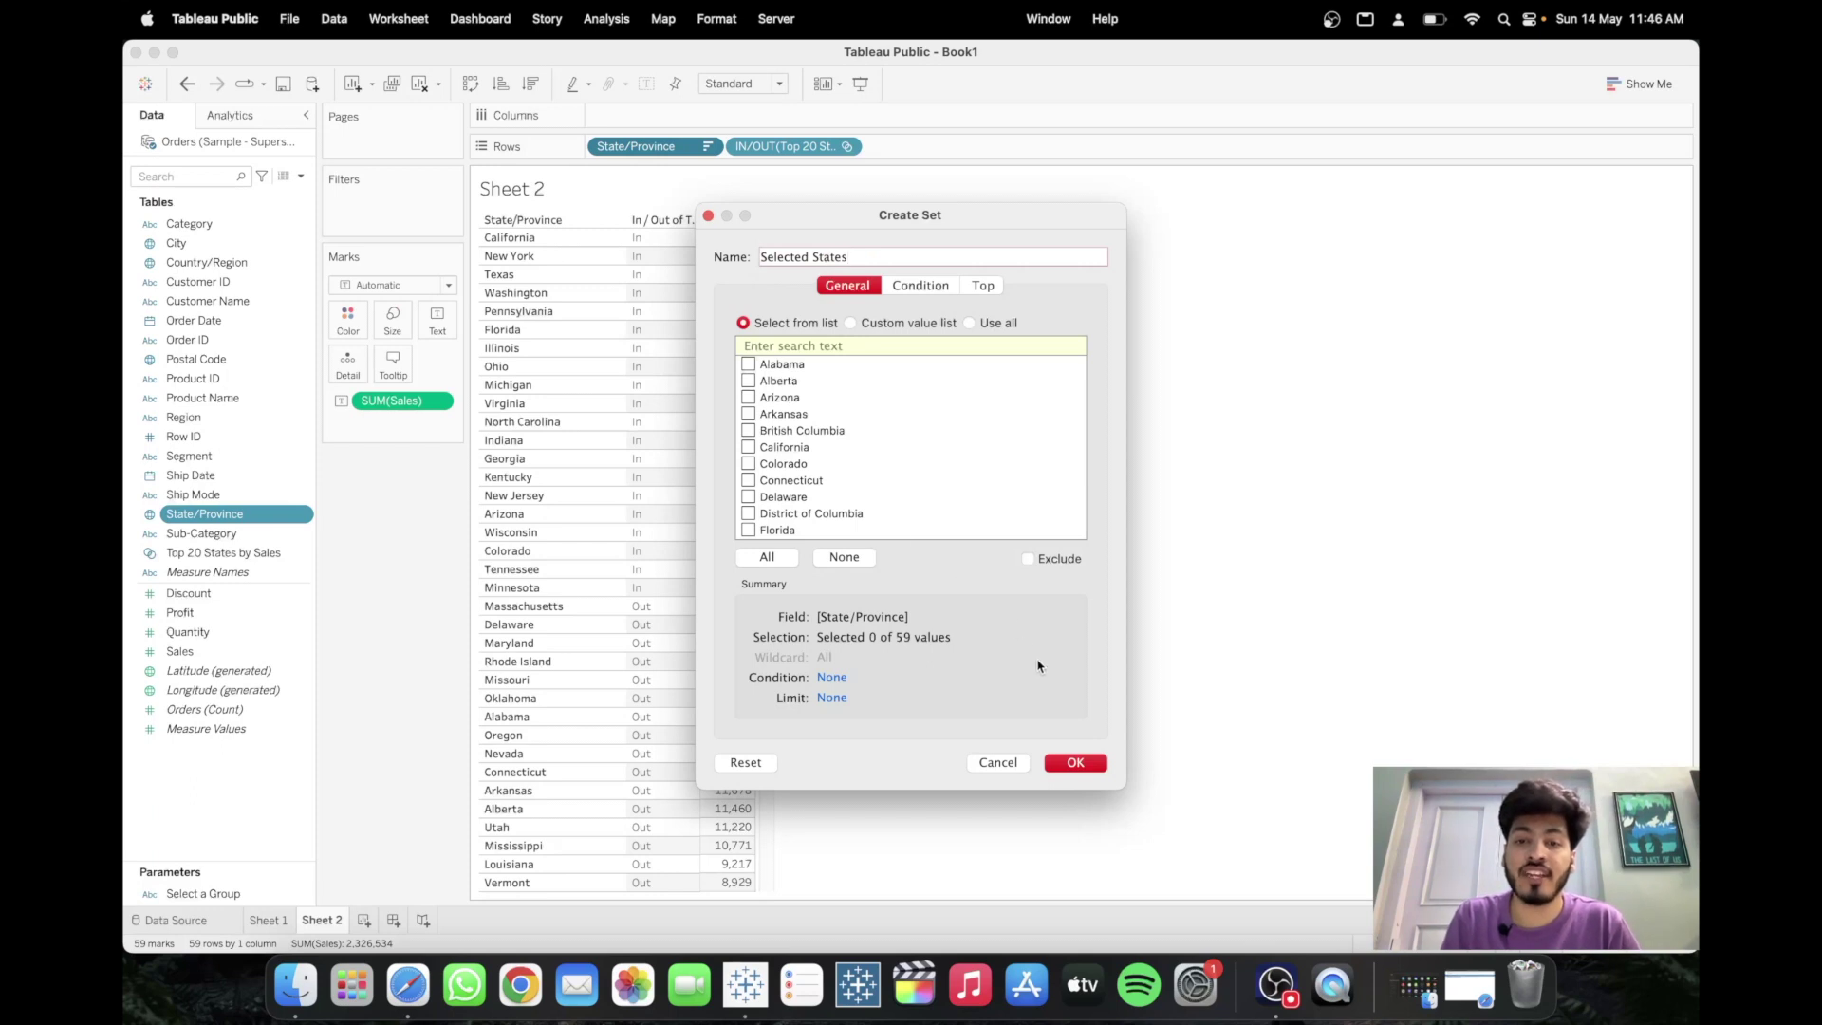
click(1087, 762)
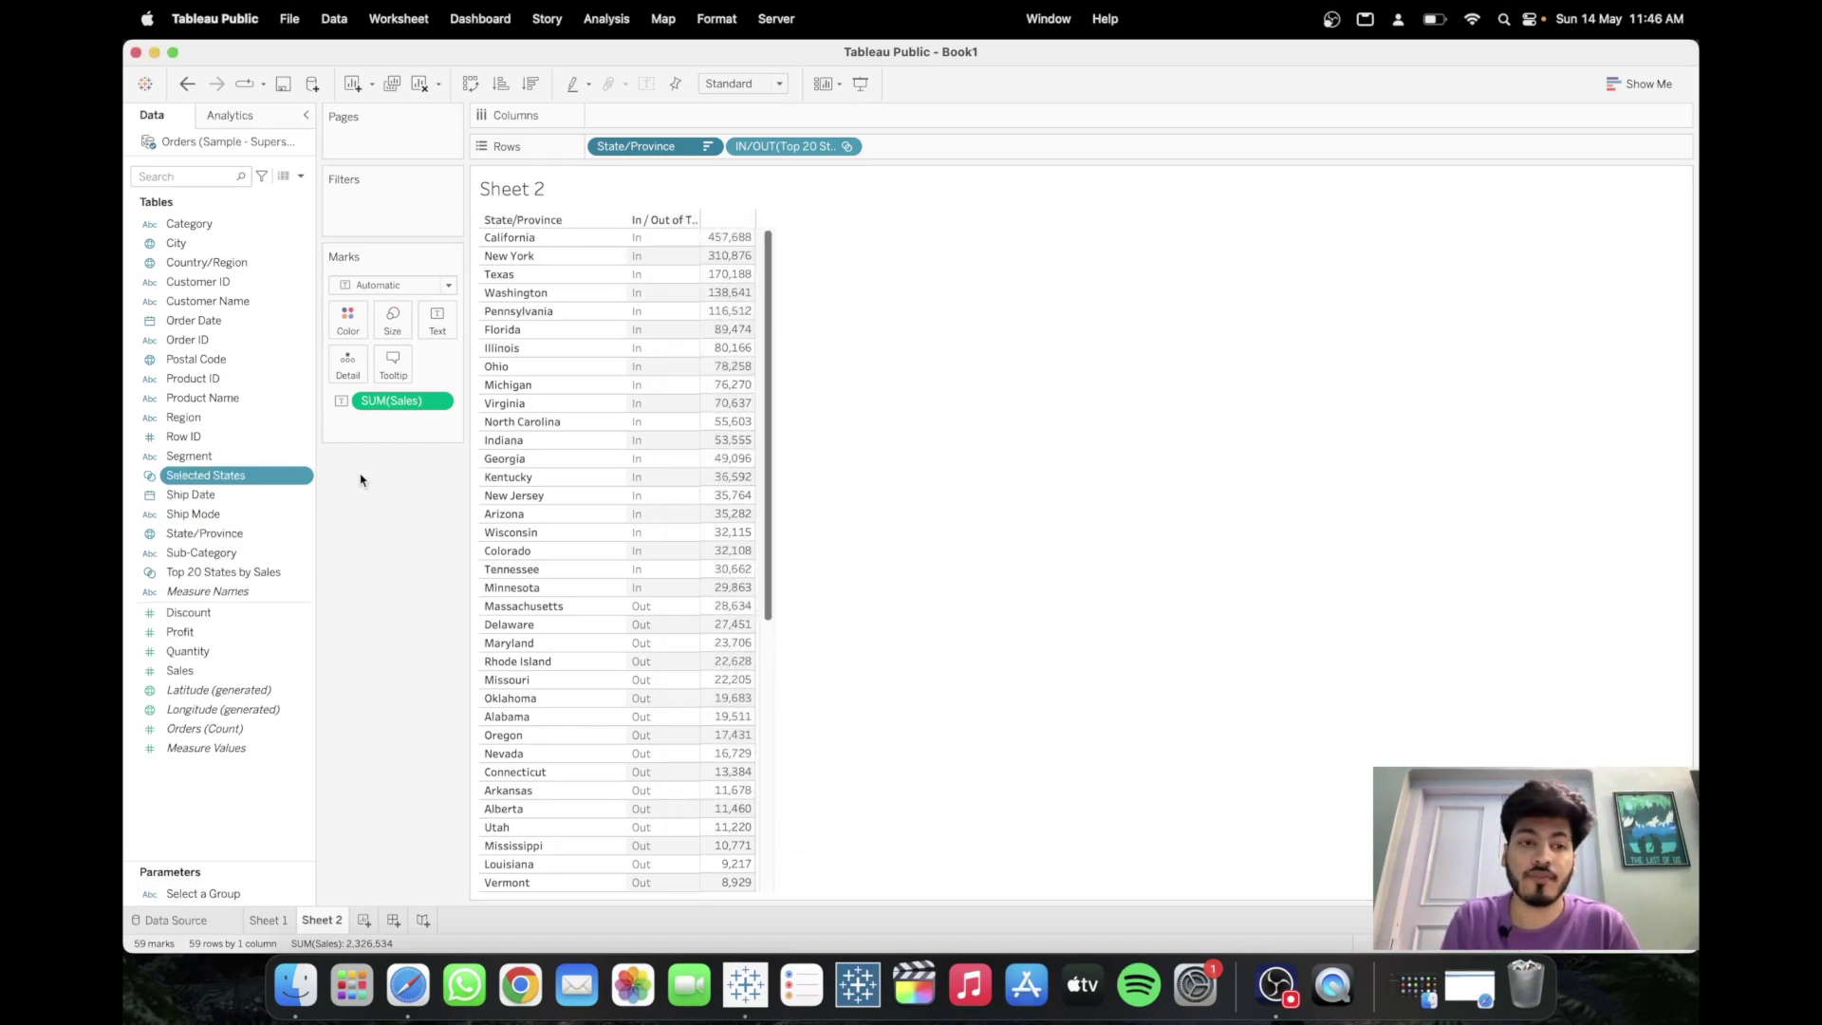
- Add the Selected States set to Rows and show its set control as a multiple values dropdown
mouse_move(228, 475)
mouse_down()
mouse_move(657, 255)
mouse_move(941, 155)
mouse_up()
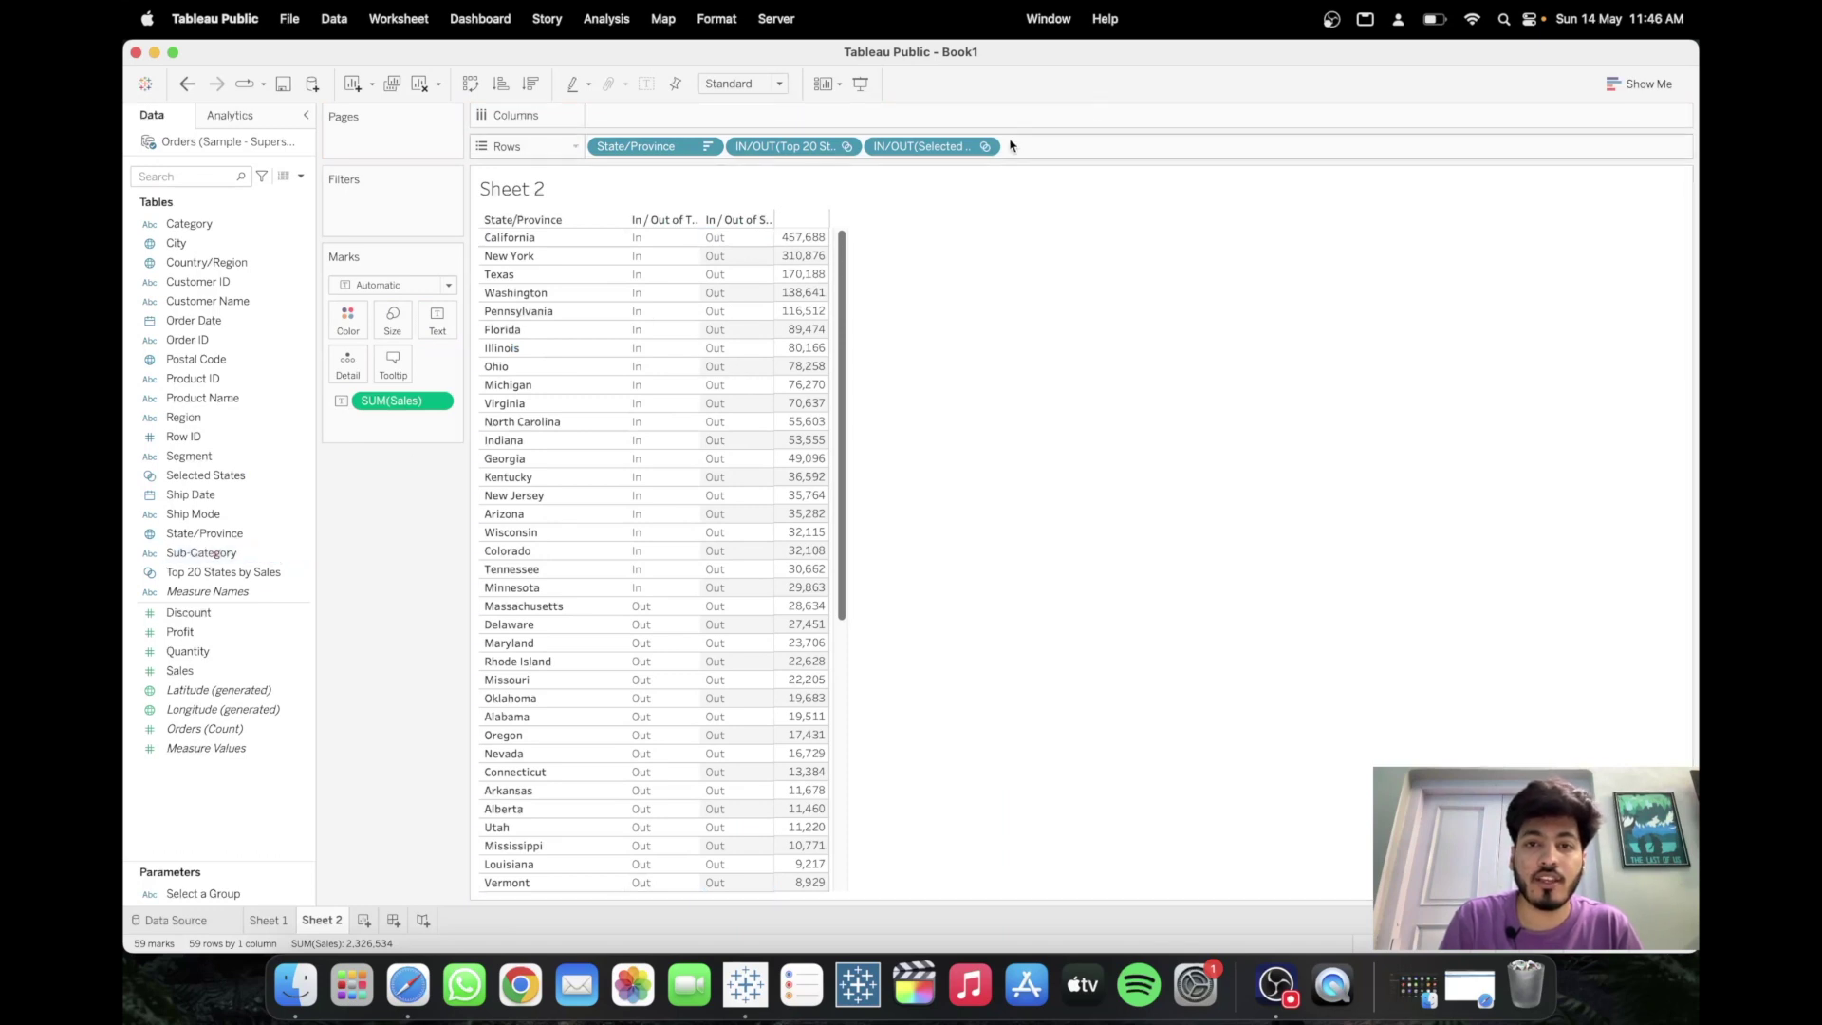
click(986, 146)
click(945, 198)
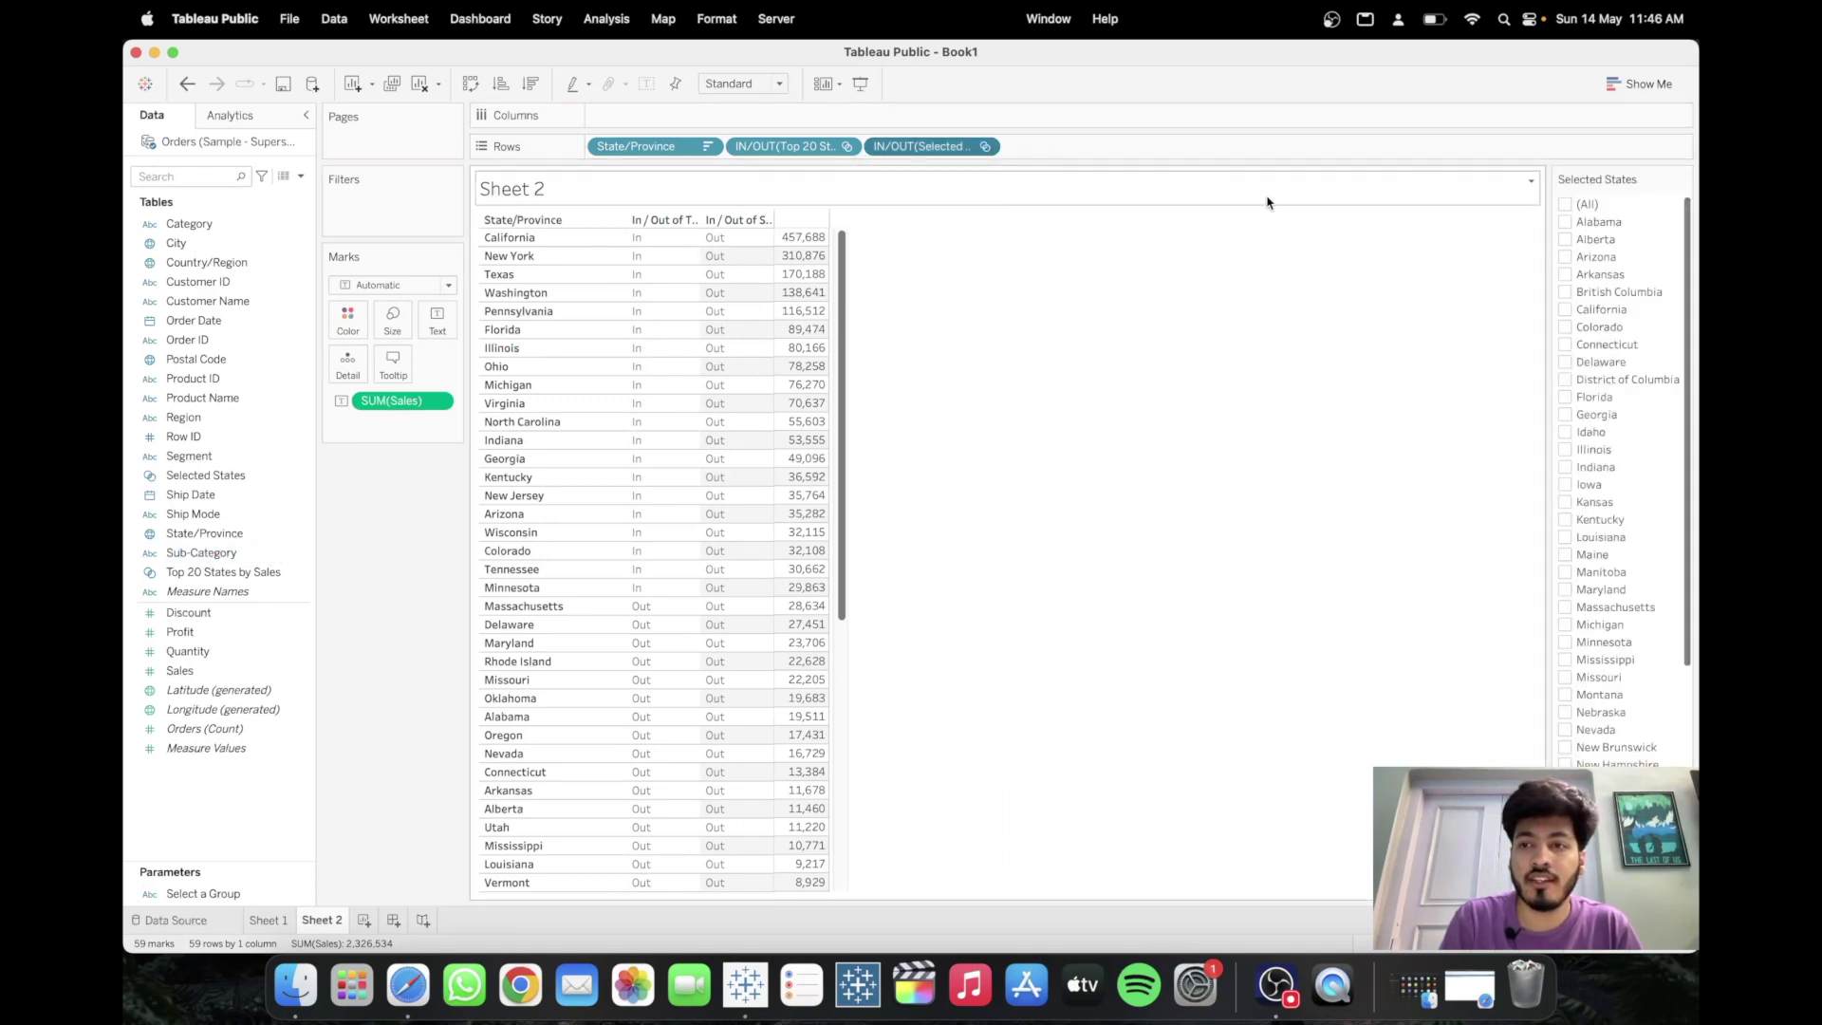
click(1683, 178)
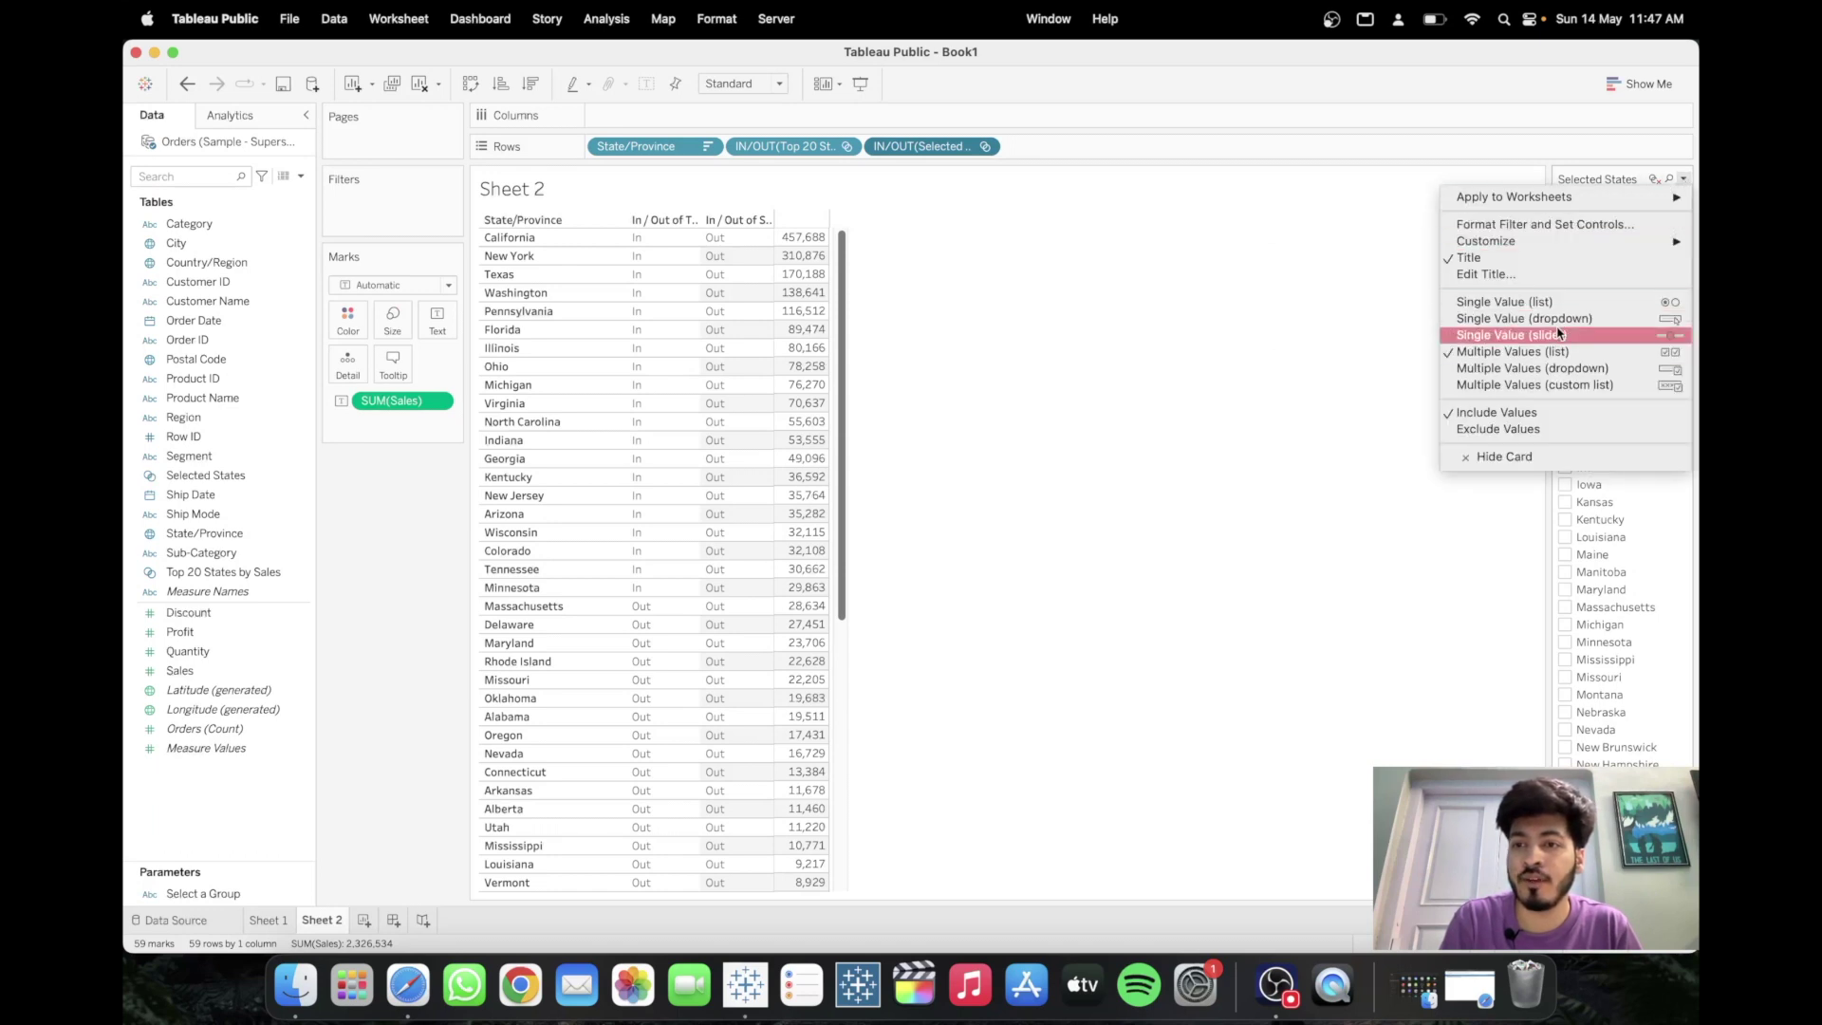
click(1556, 368)
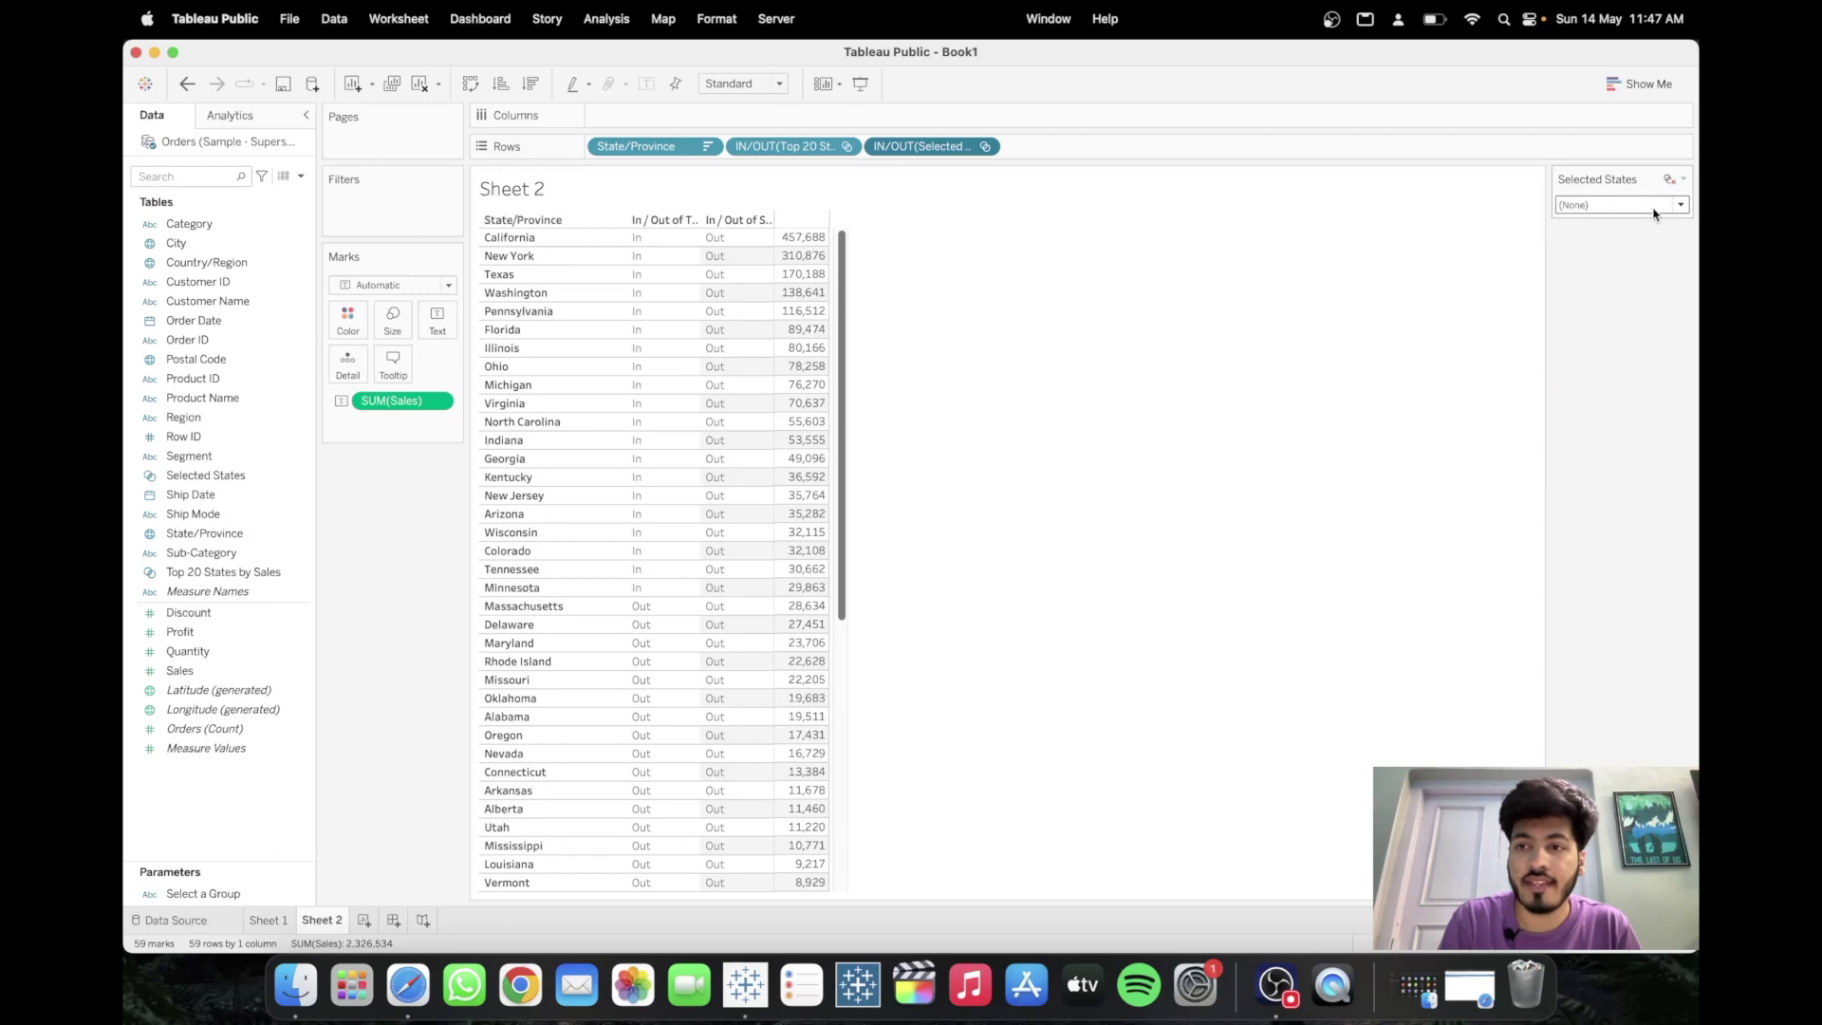
- Test the Selected States control by adding California to the set and removing it again
click(1653, 207)
click(1512, 349)
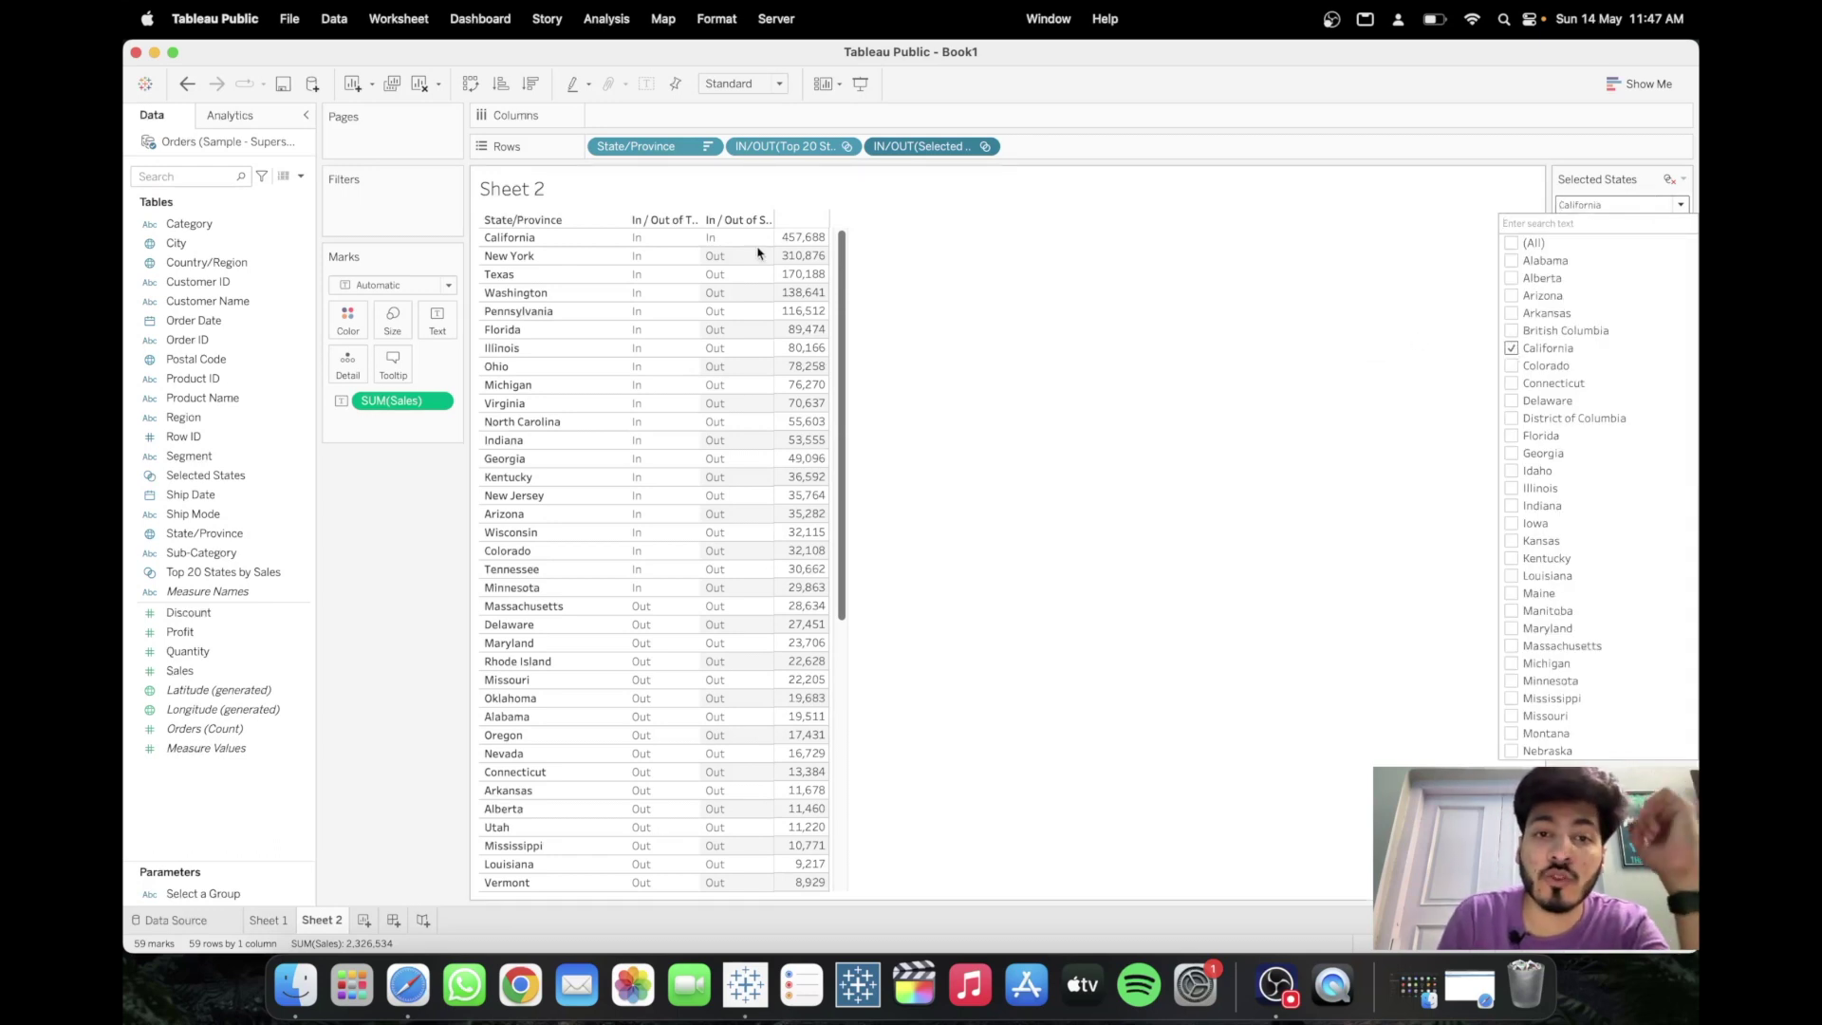
click(1512, 348)
click(1353, 391)
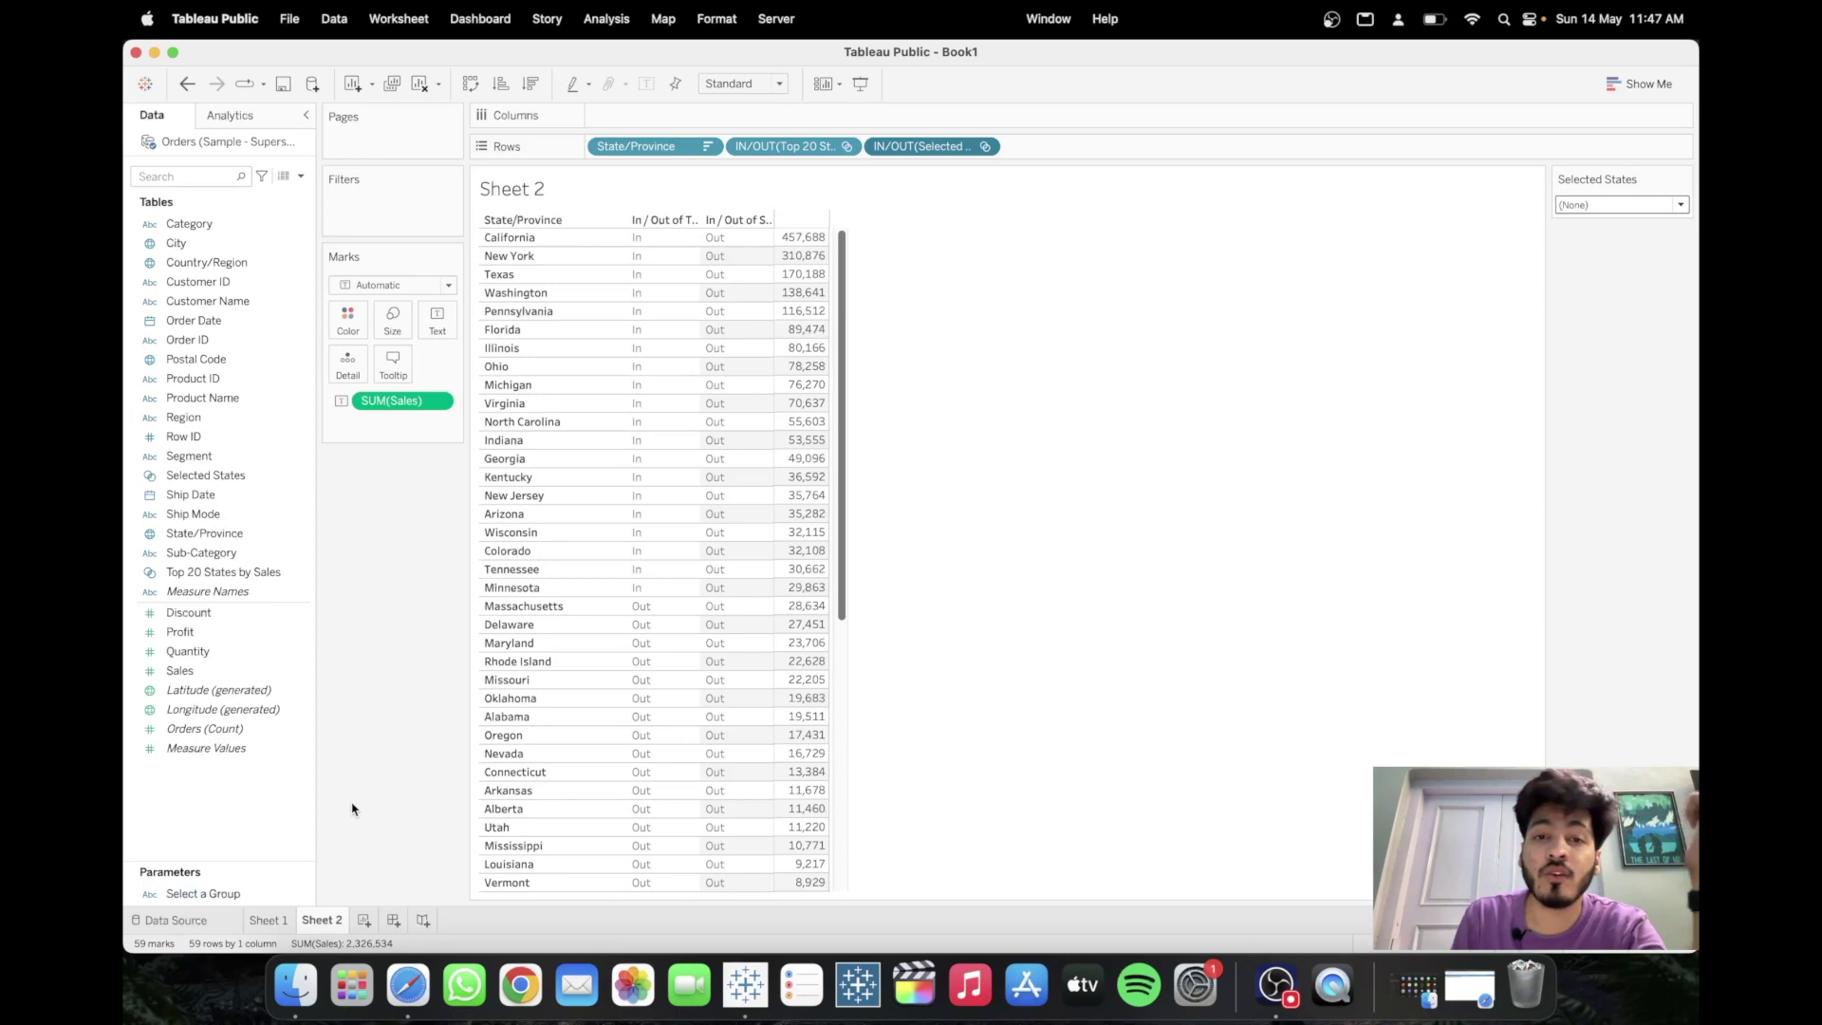
- Show the Select a Group parameter control on the sheet and look through its list of choices
click(302, 893)
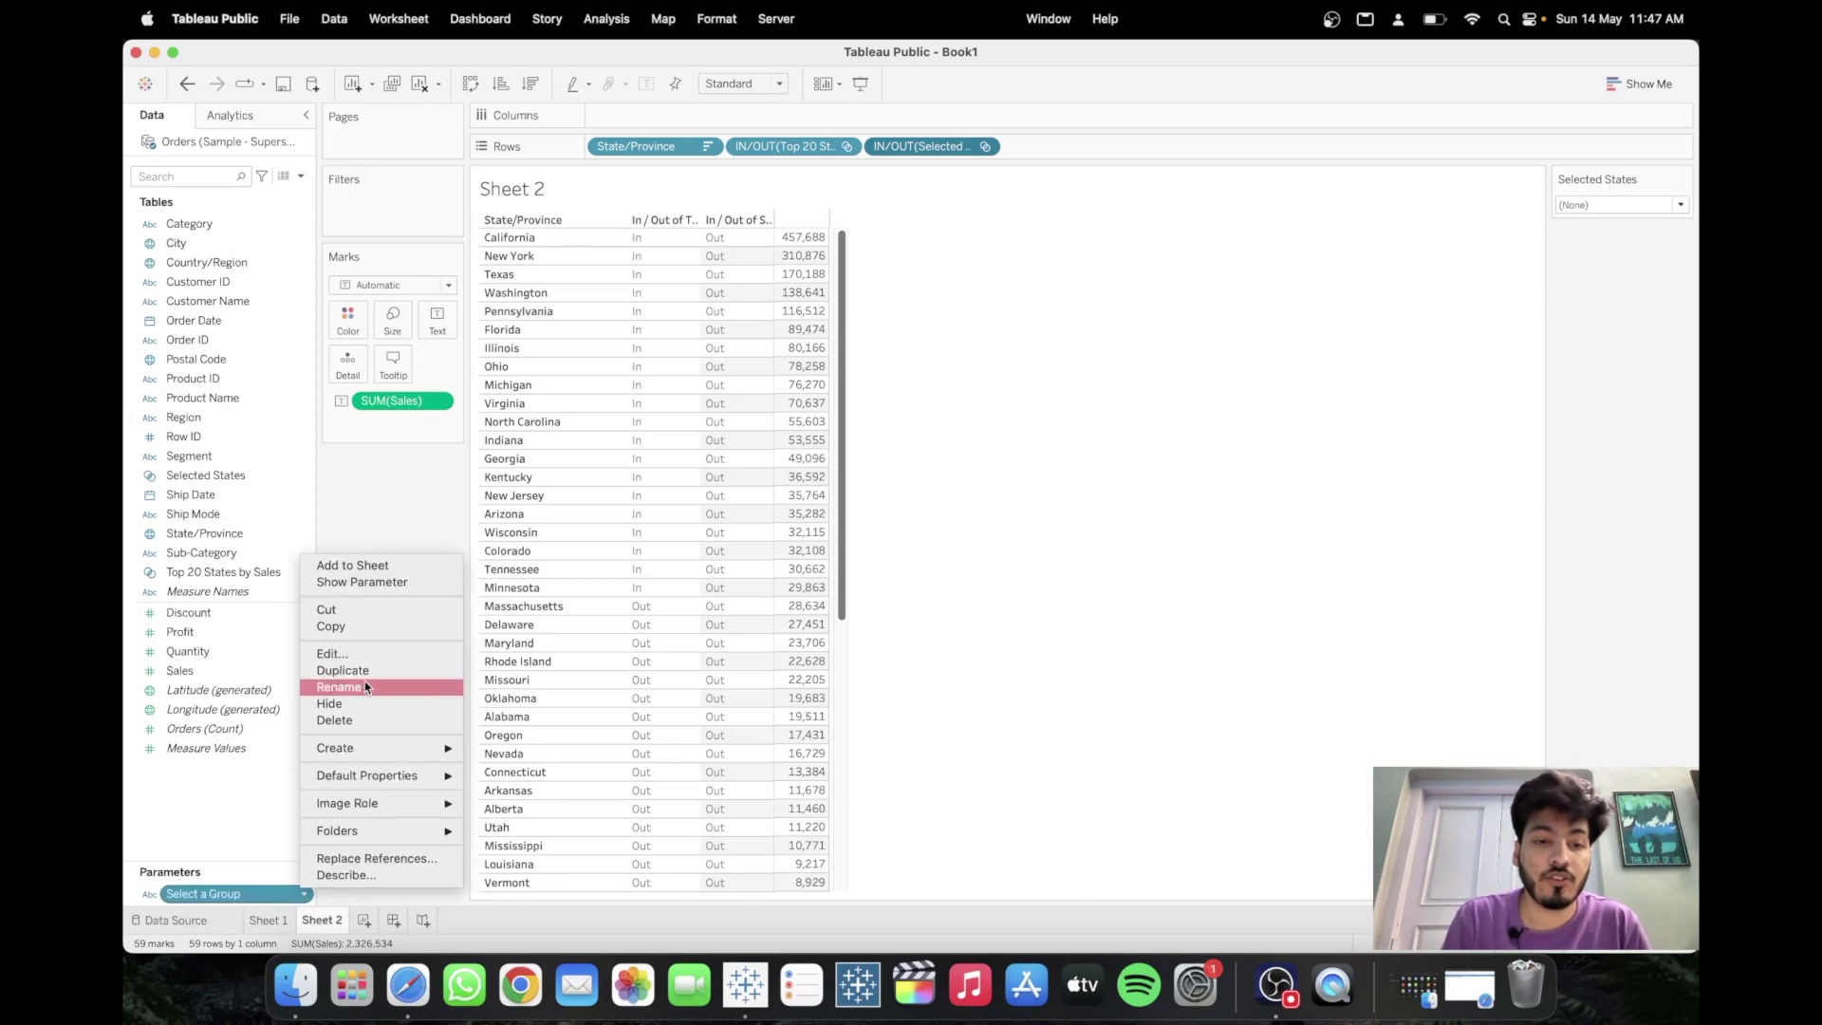
click(384, 583)
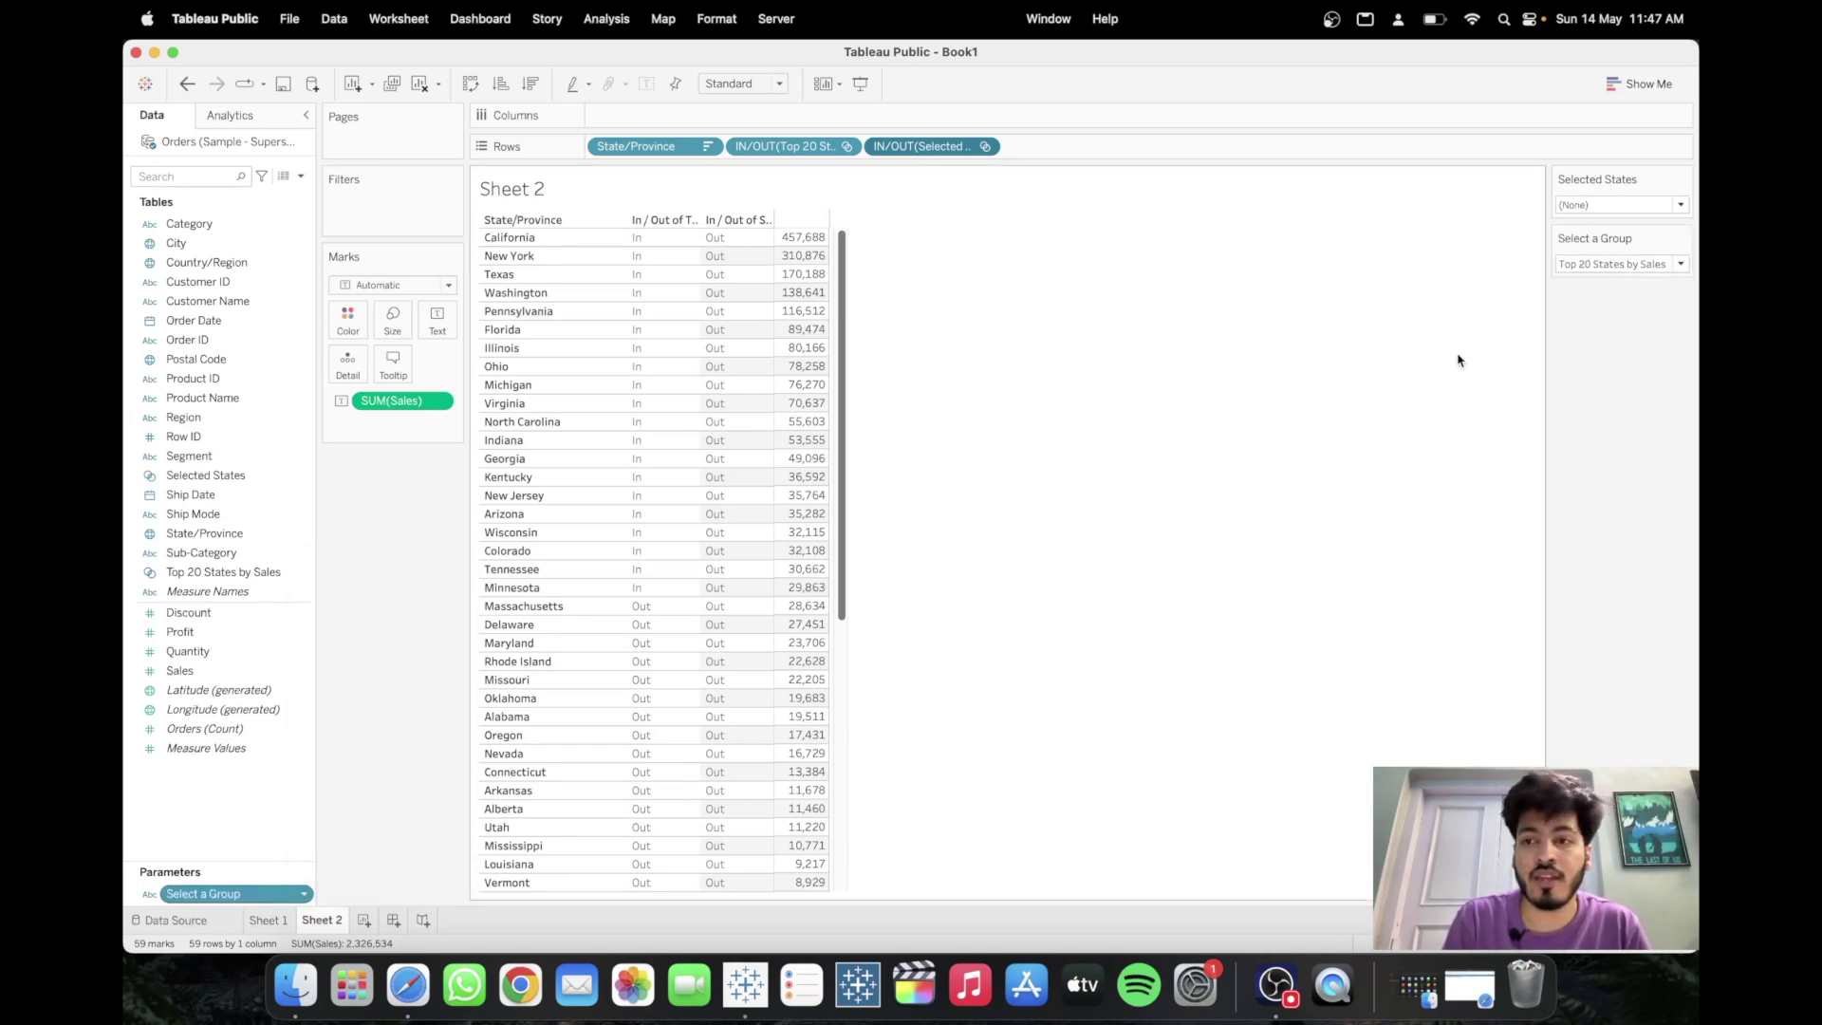
click(1617, 265)
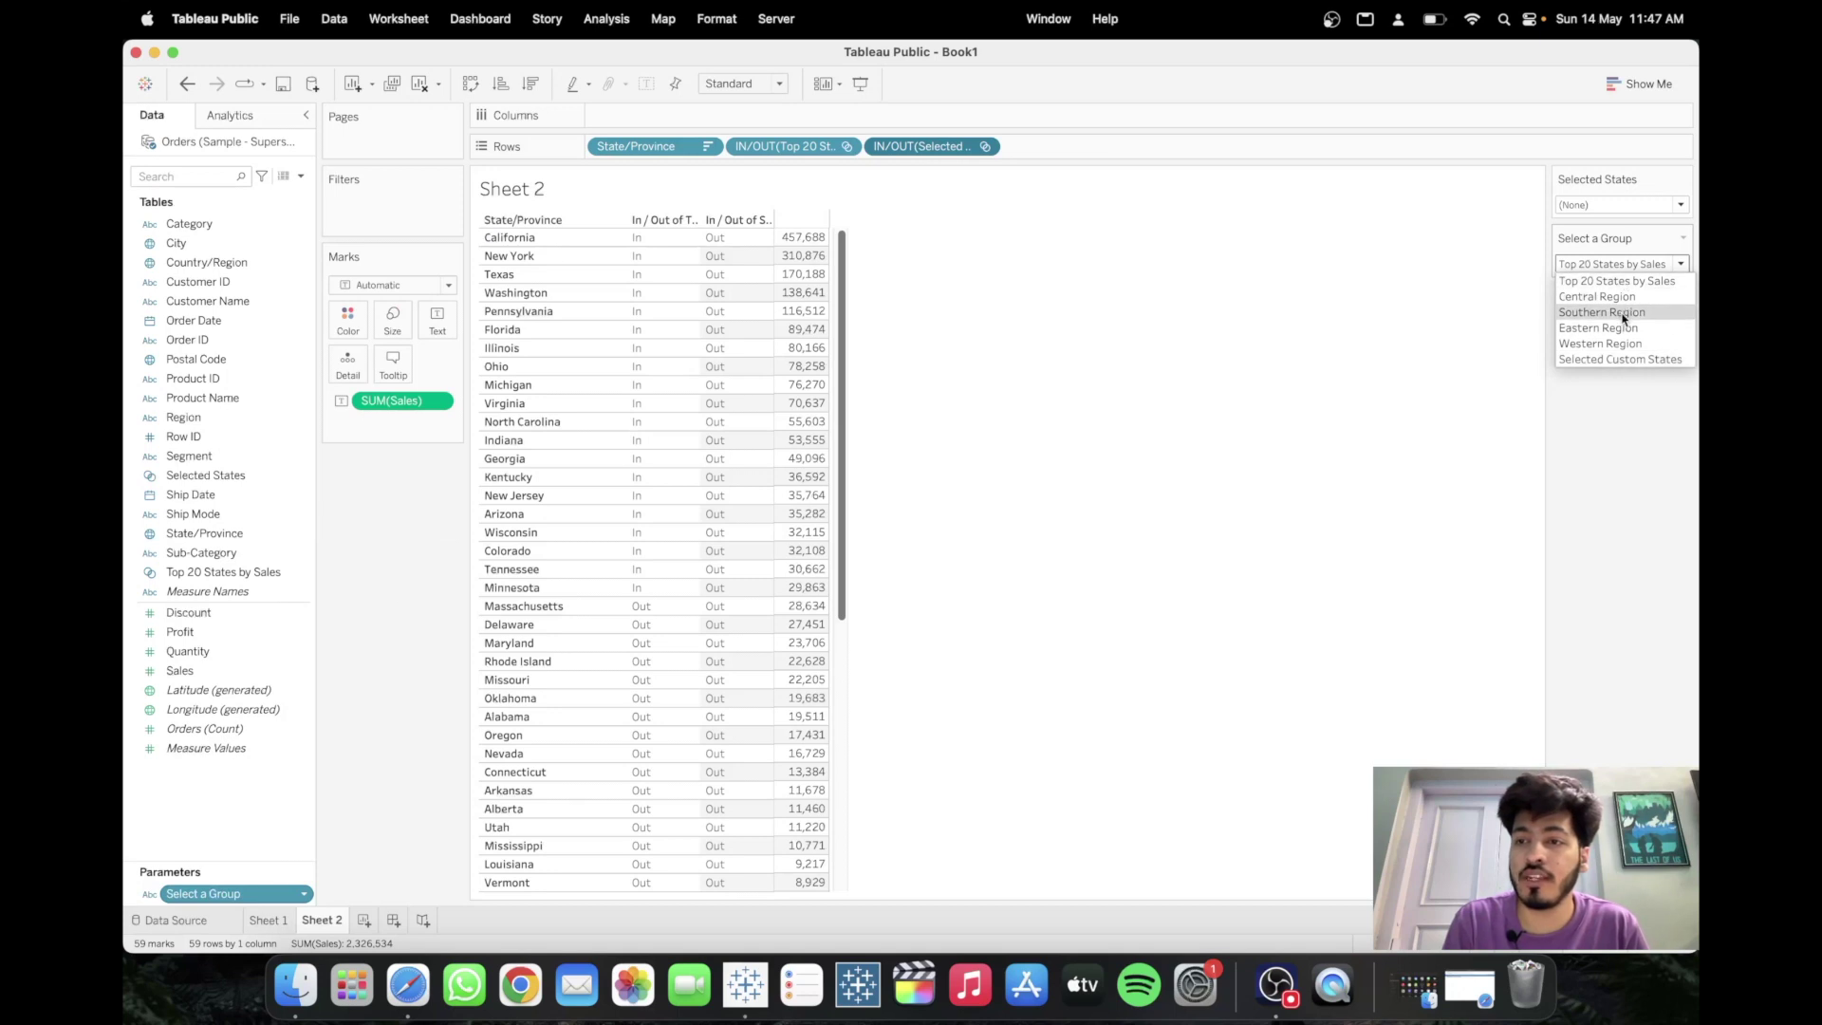
click(1560, 417)
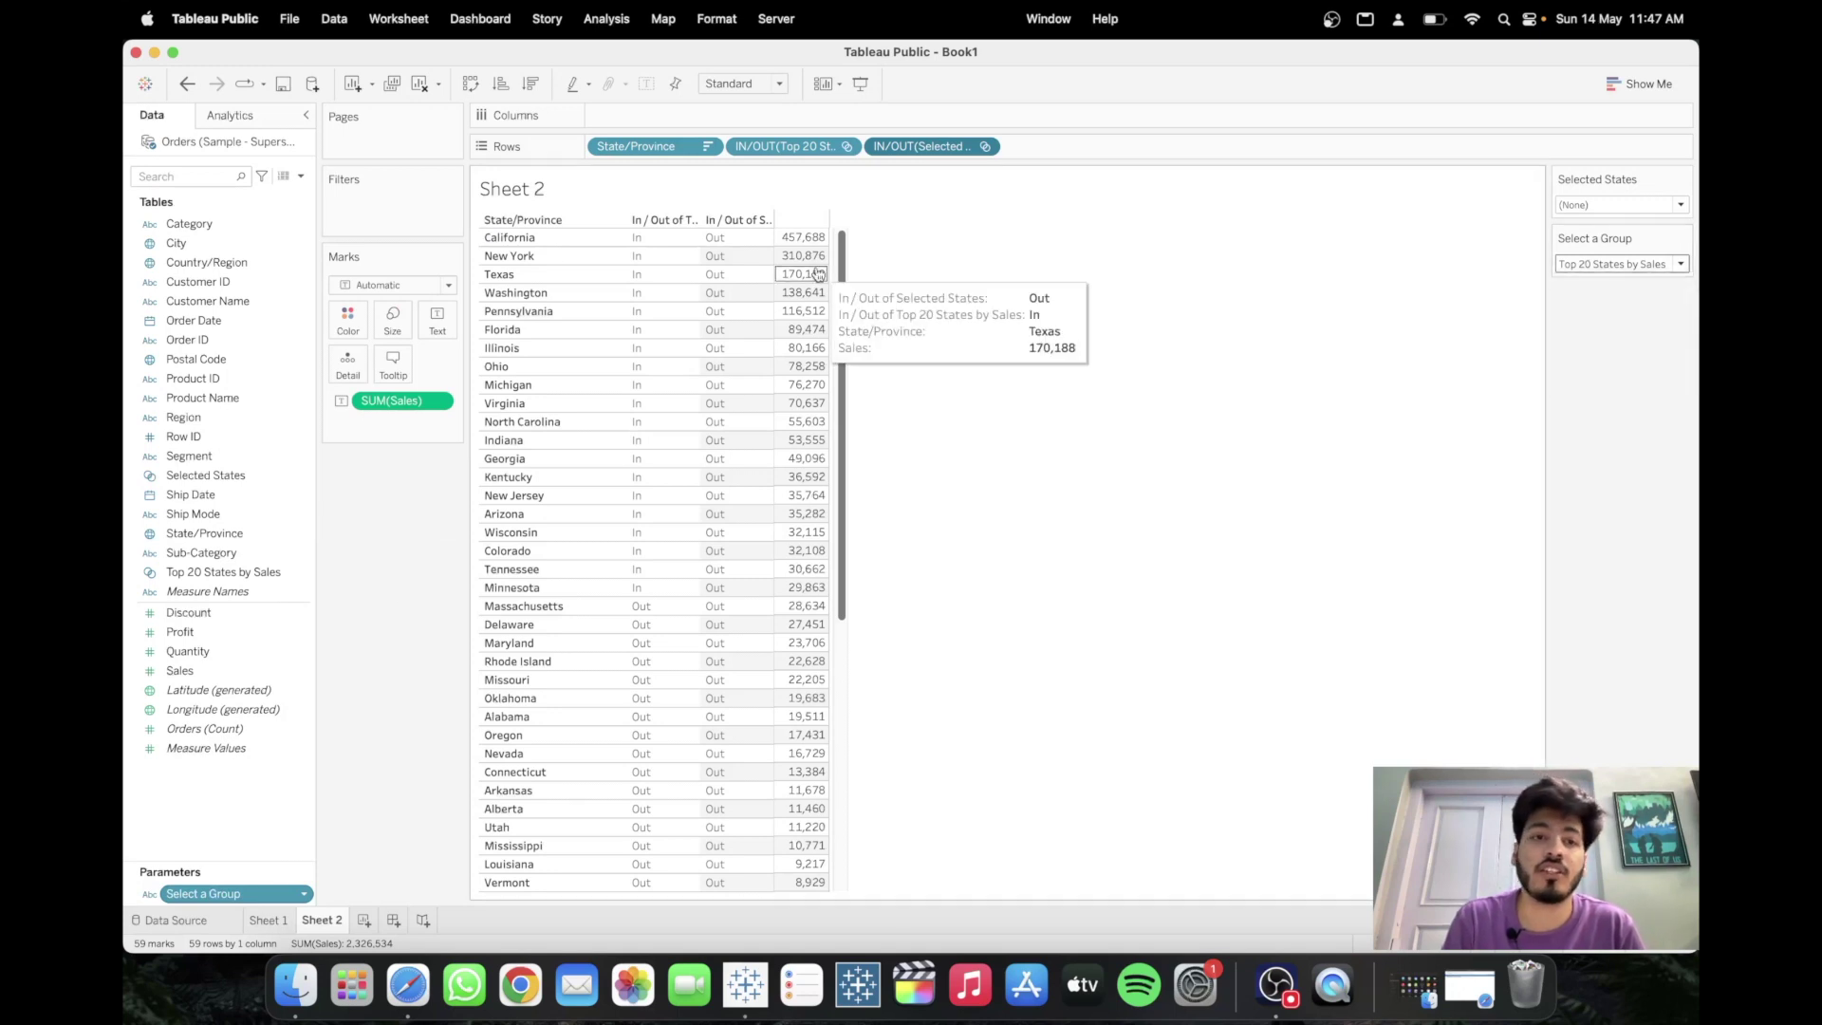
- Create a calculated field named Filtered States and begin its formula with CASE [Select a Group]
click(300, 175)
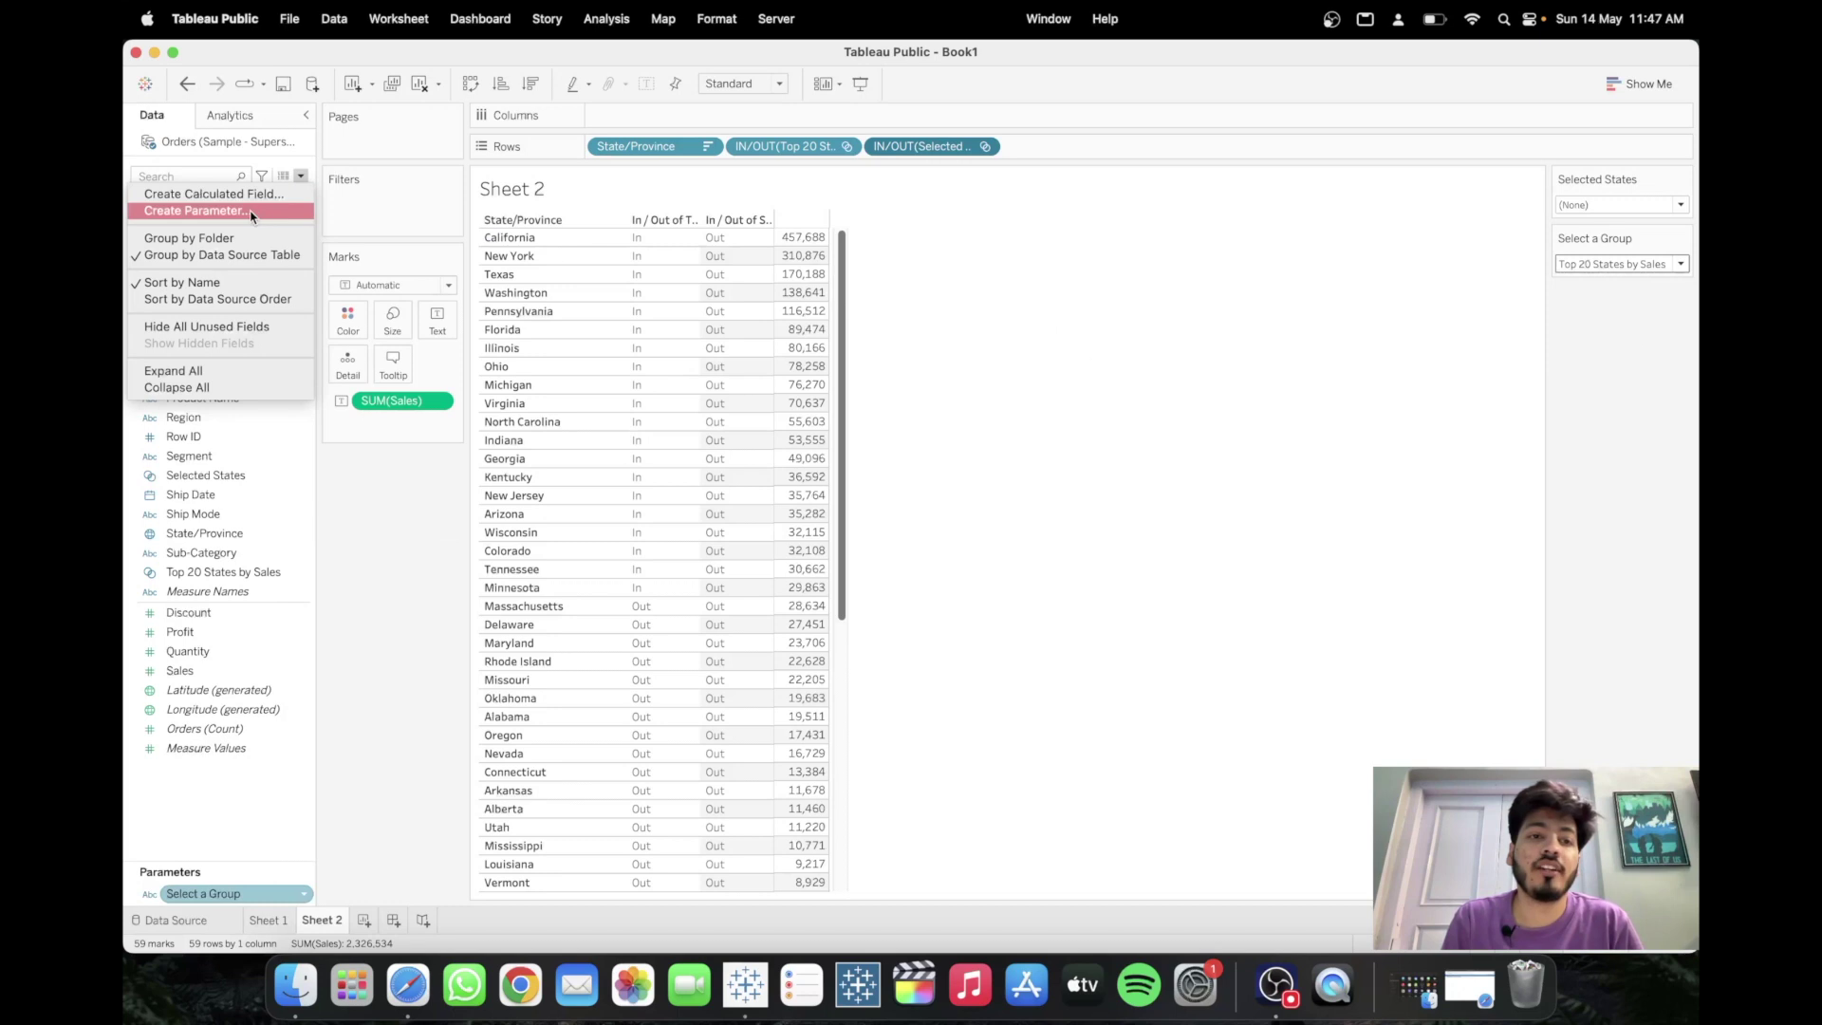
click(252, 195)
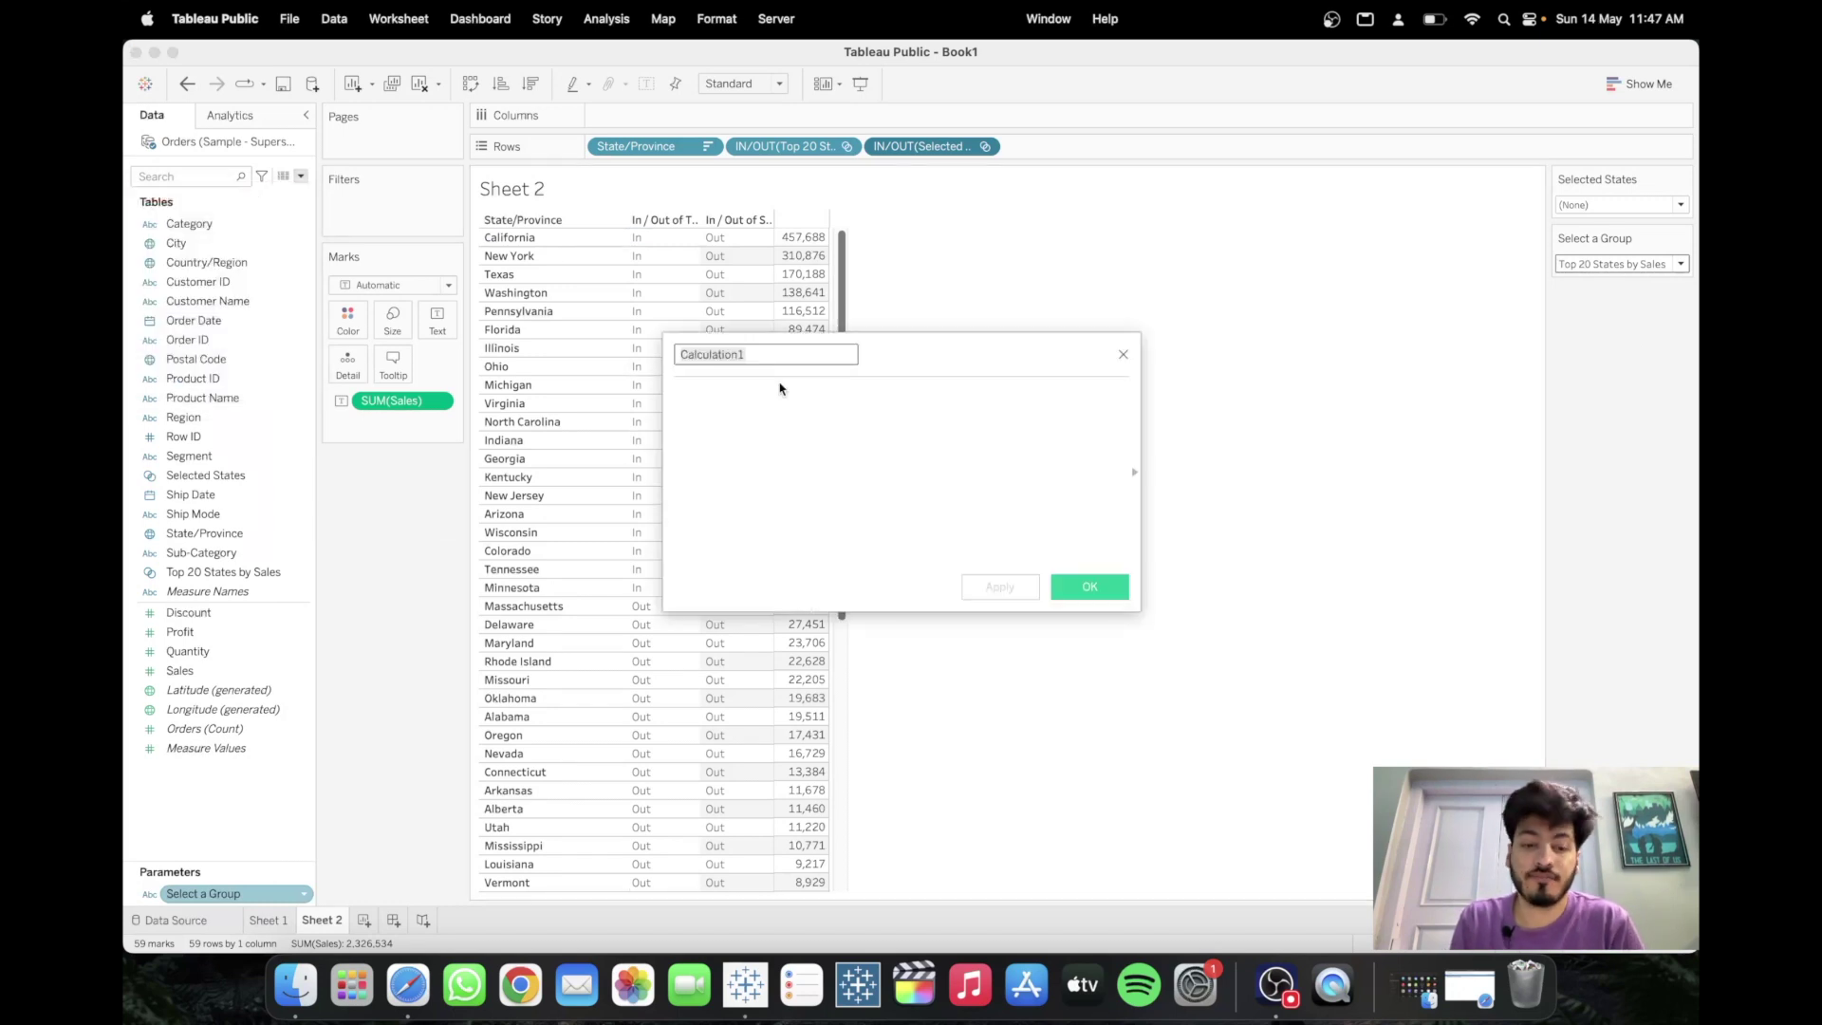
text(Filtered States)
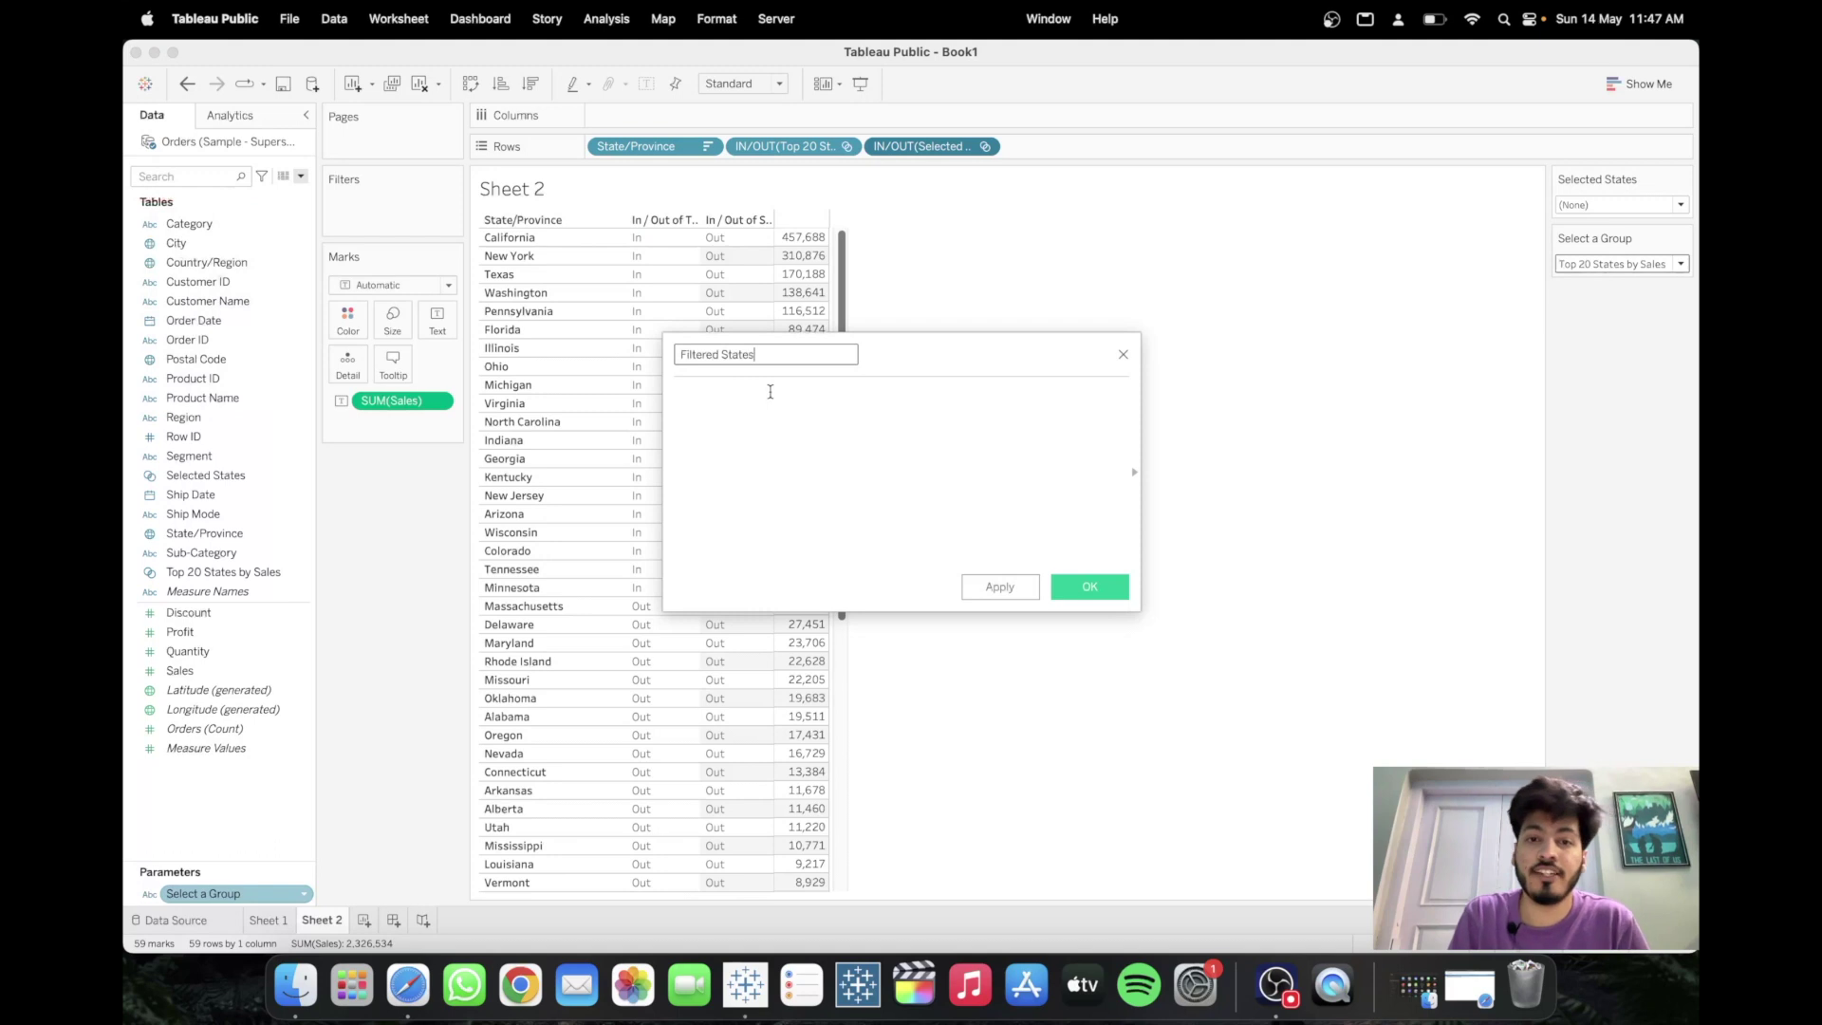
click(730, 410)
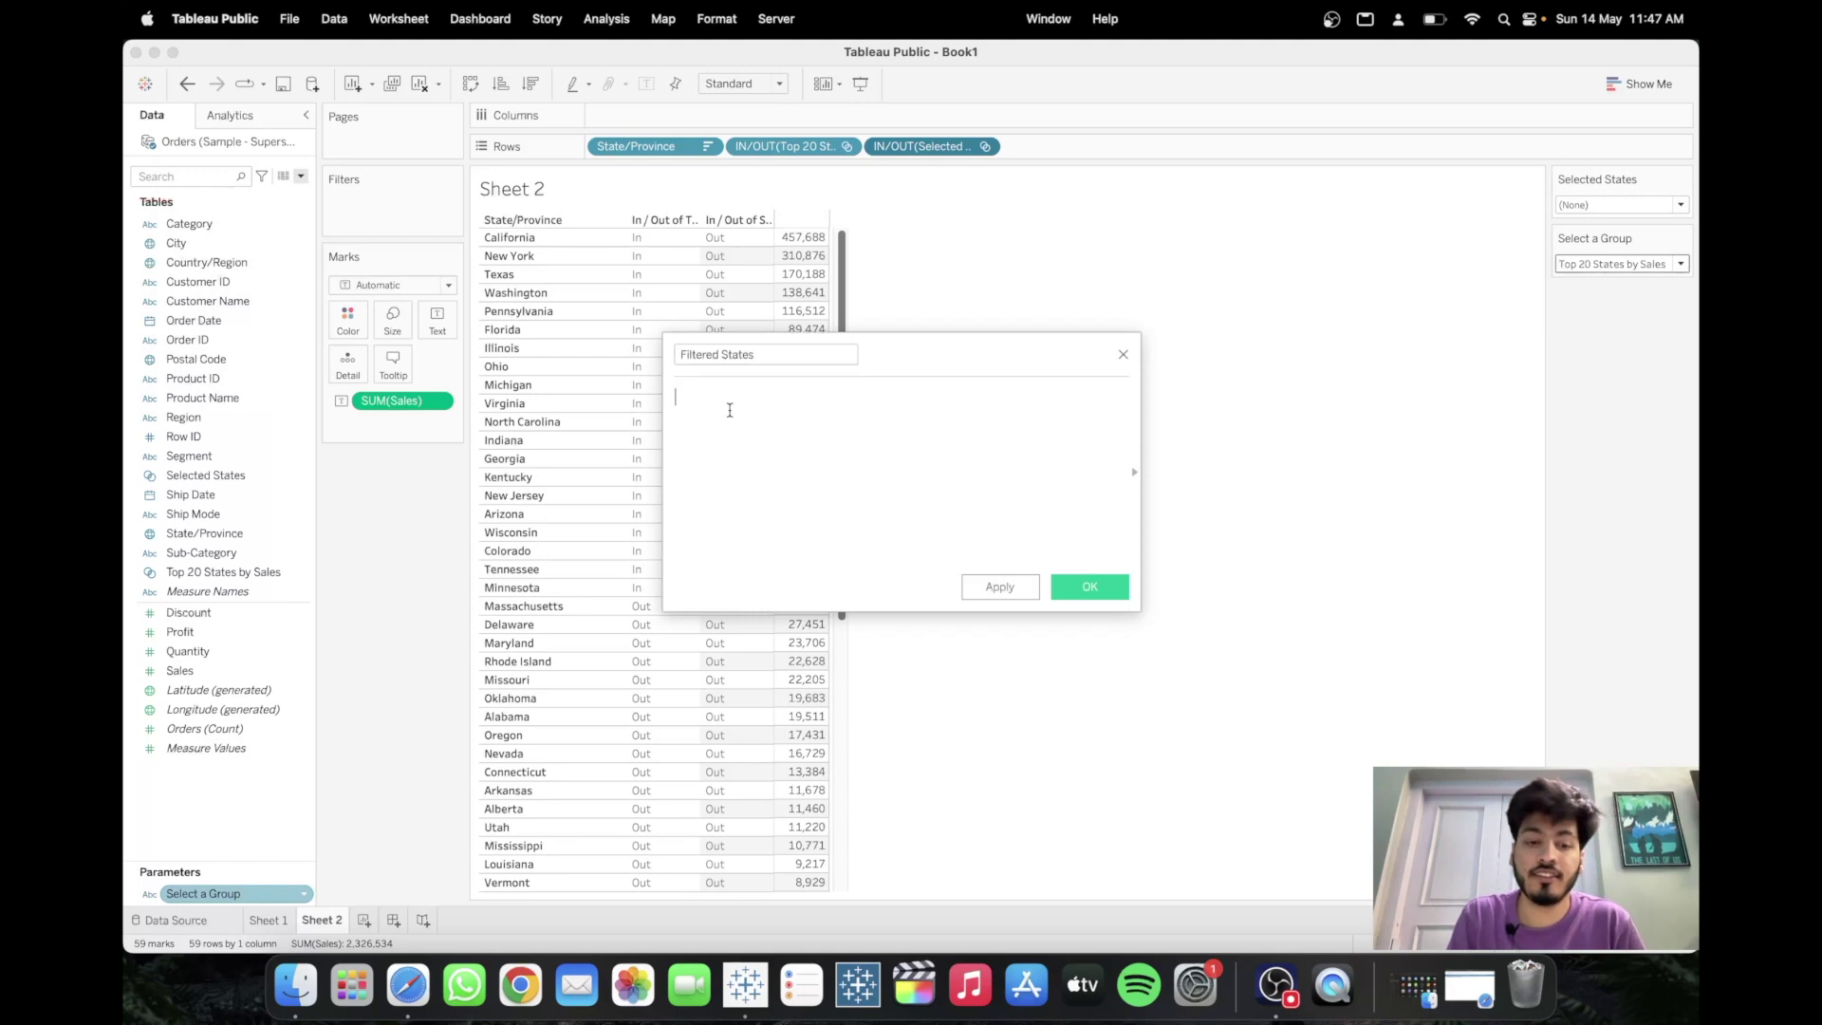
text(CASE)
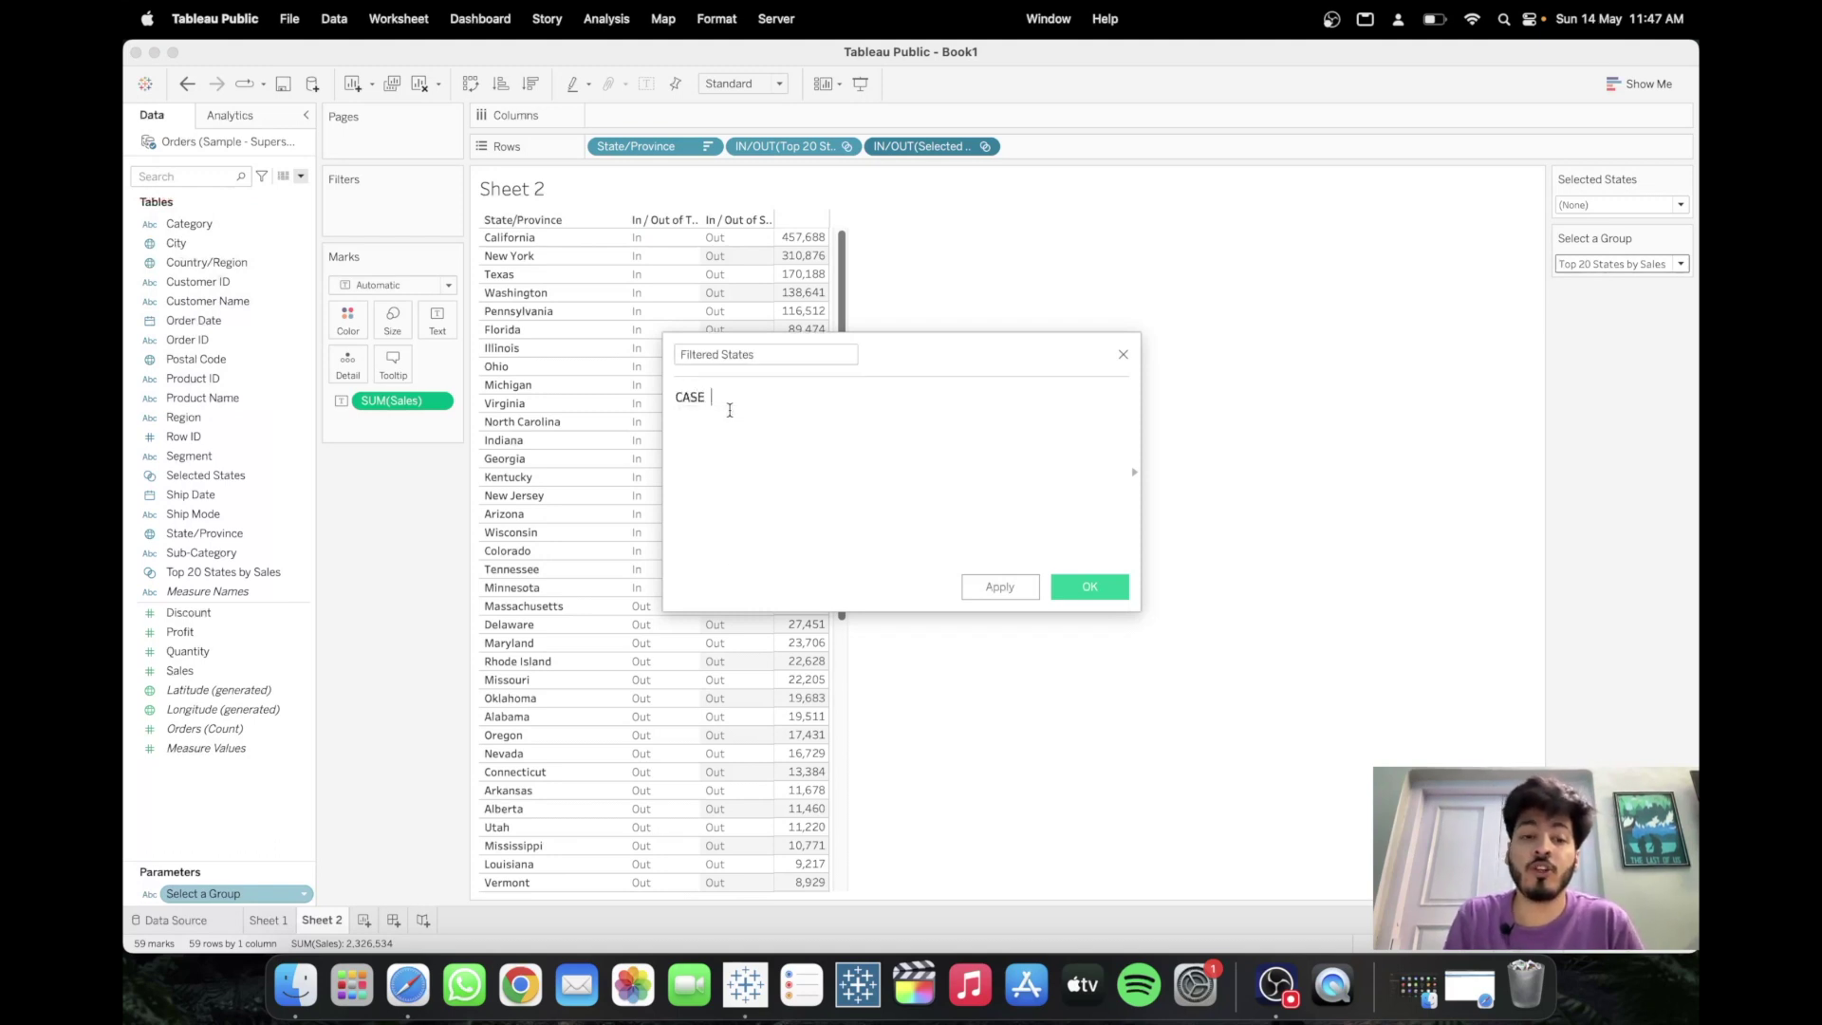
drag(218, 893, 759, 471)
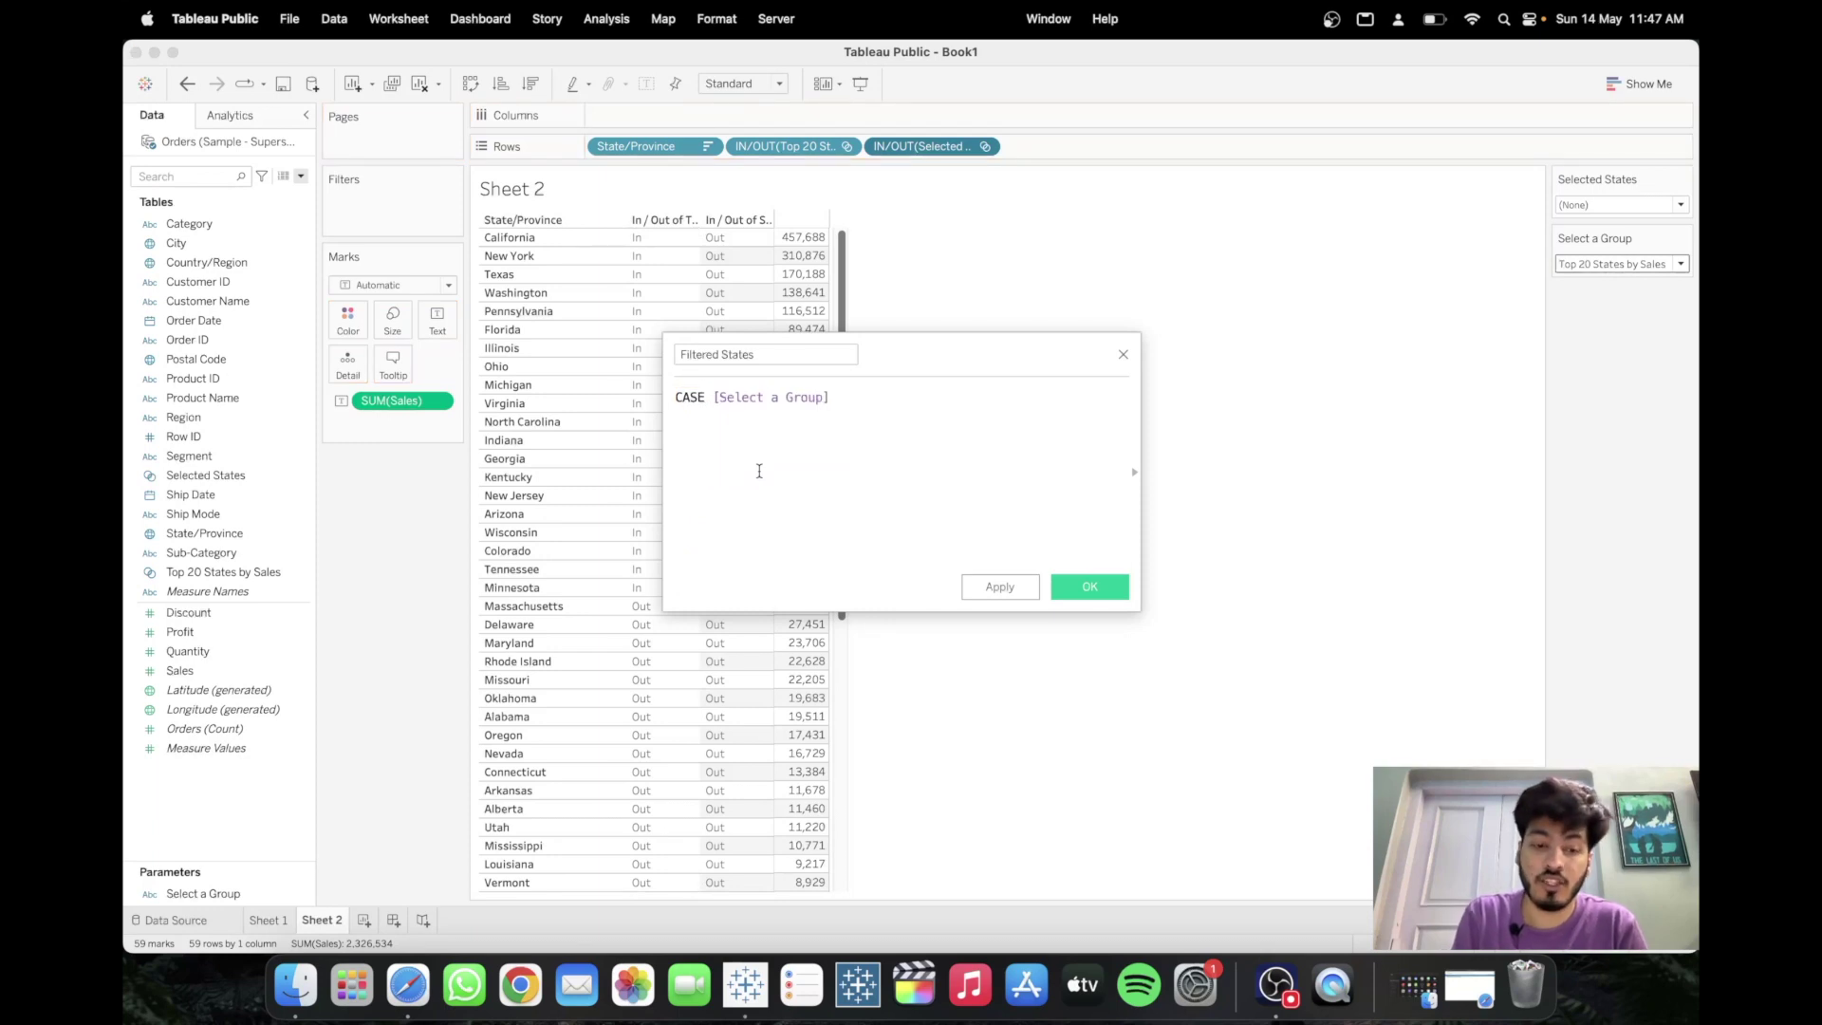
- Add the branch when "Top 20 States by Sales" THEN [Top 20 States by Sales] to the Filtered States formula
key(Return)
text(when )
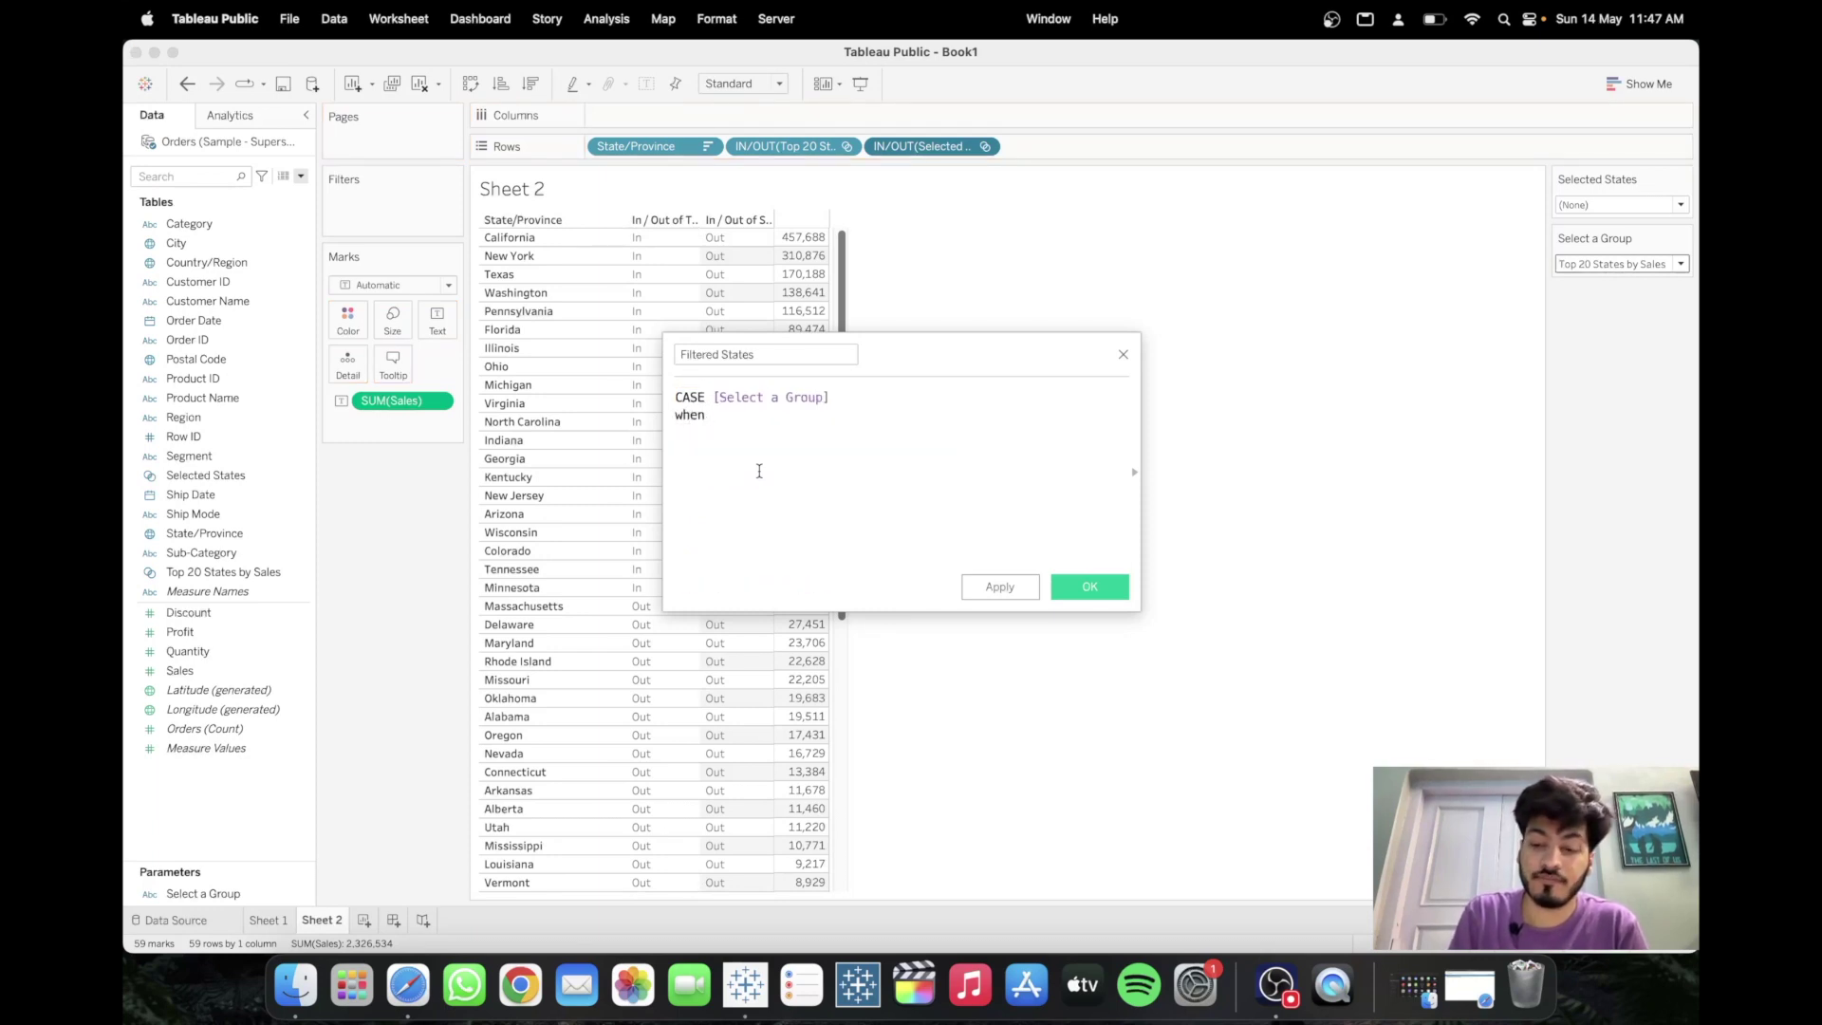
text("Top 20 States by Sales" t)
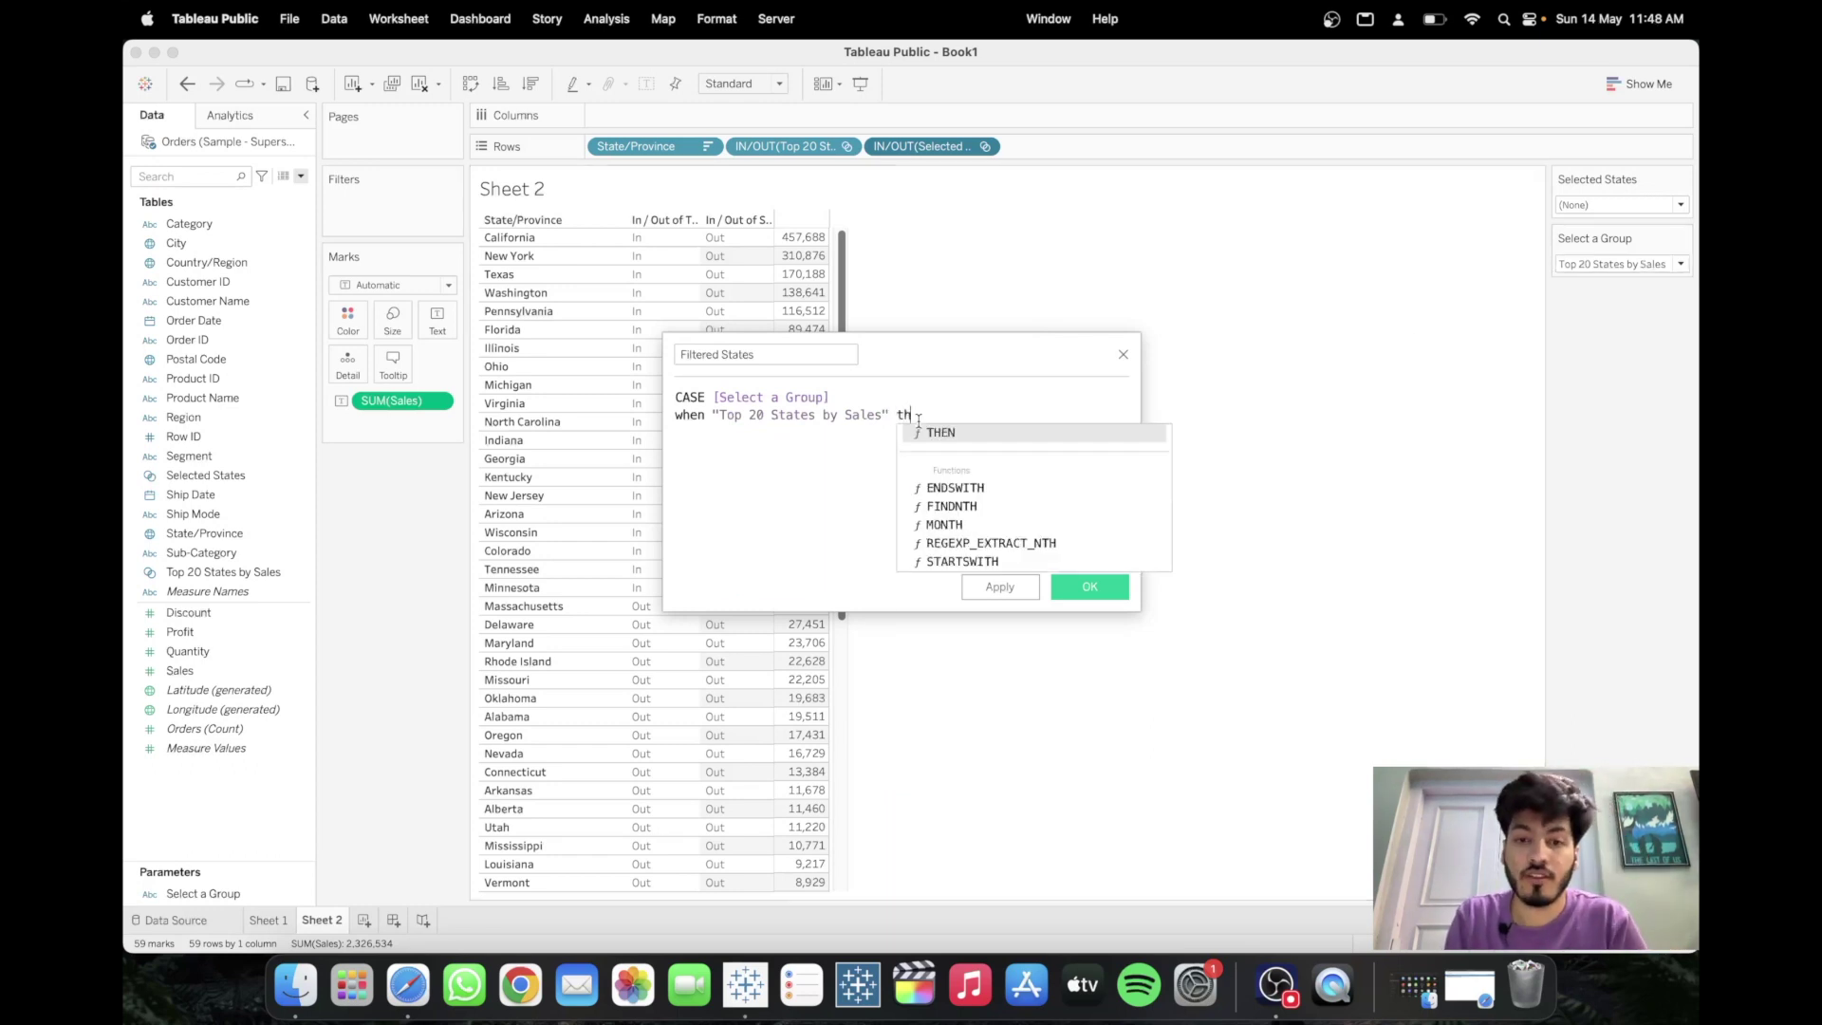
key(Escape)
text(then)
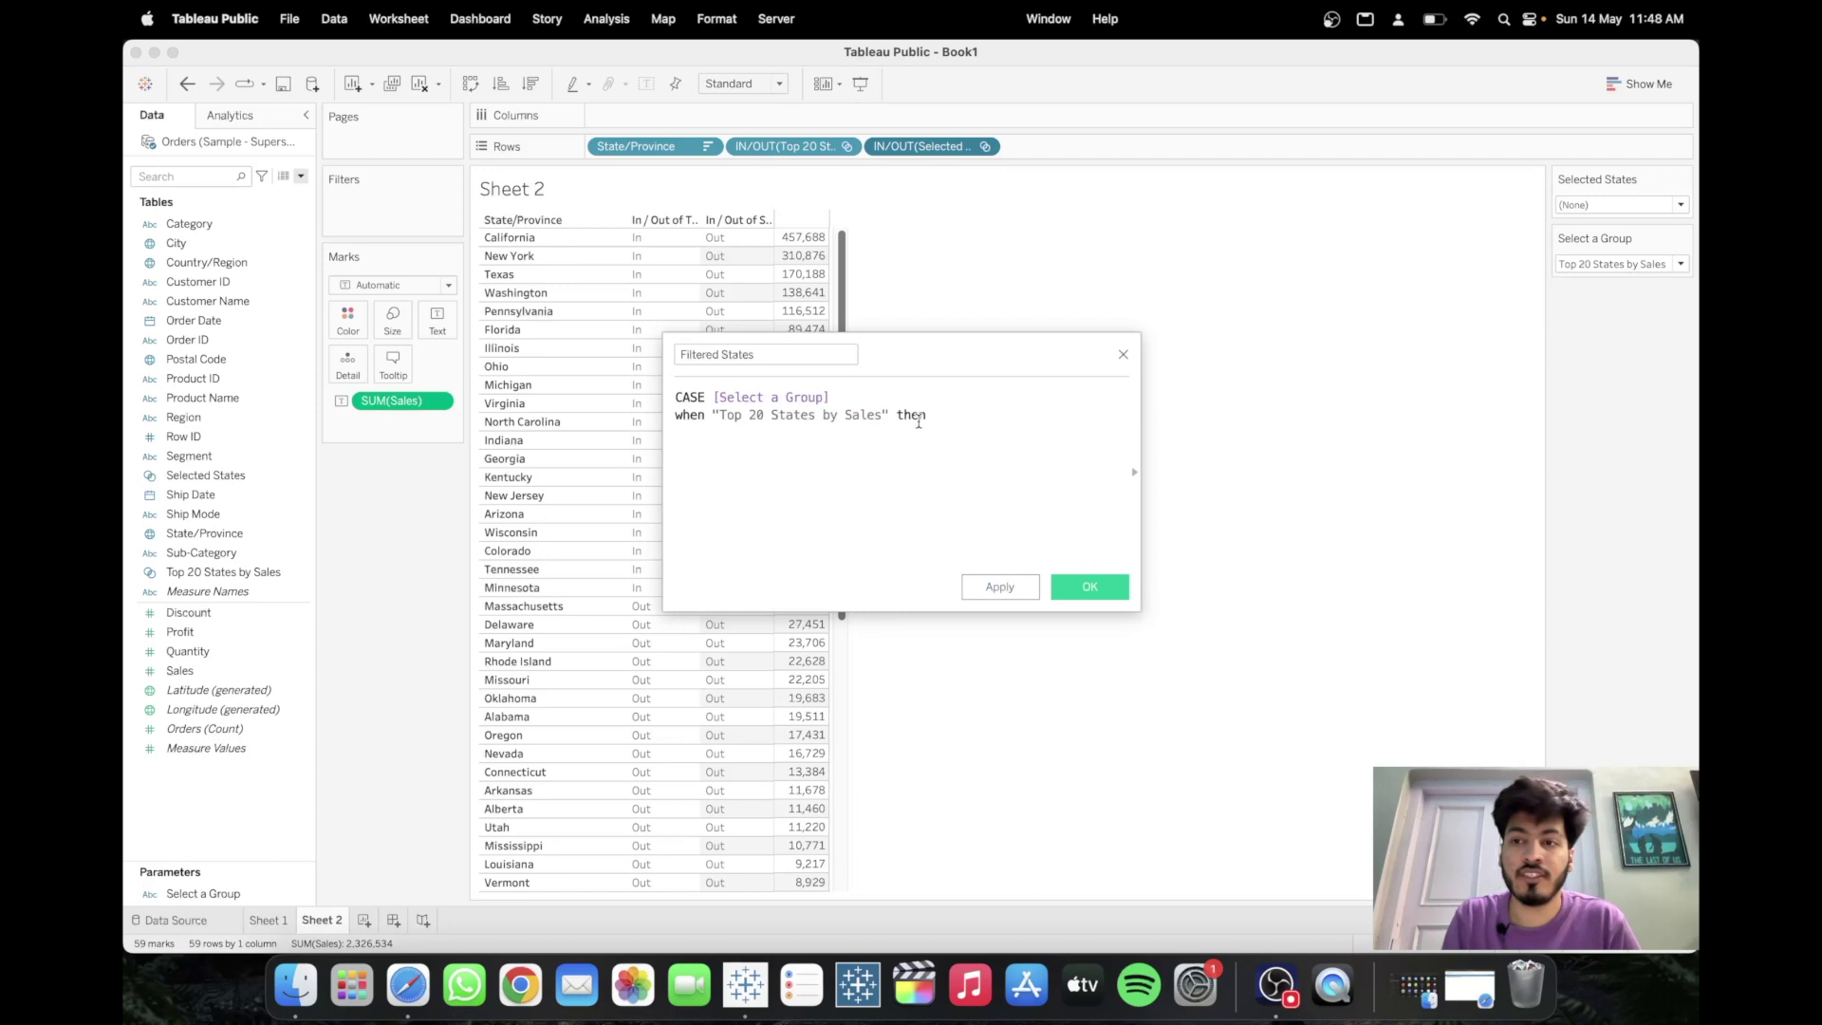
key(Return)
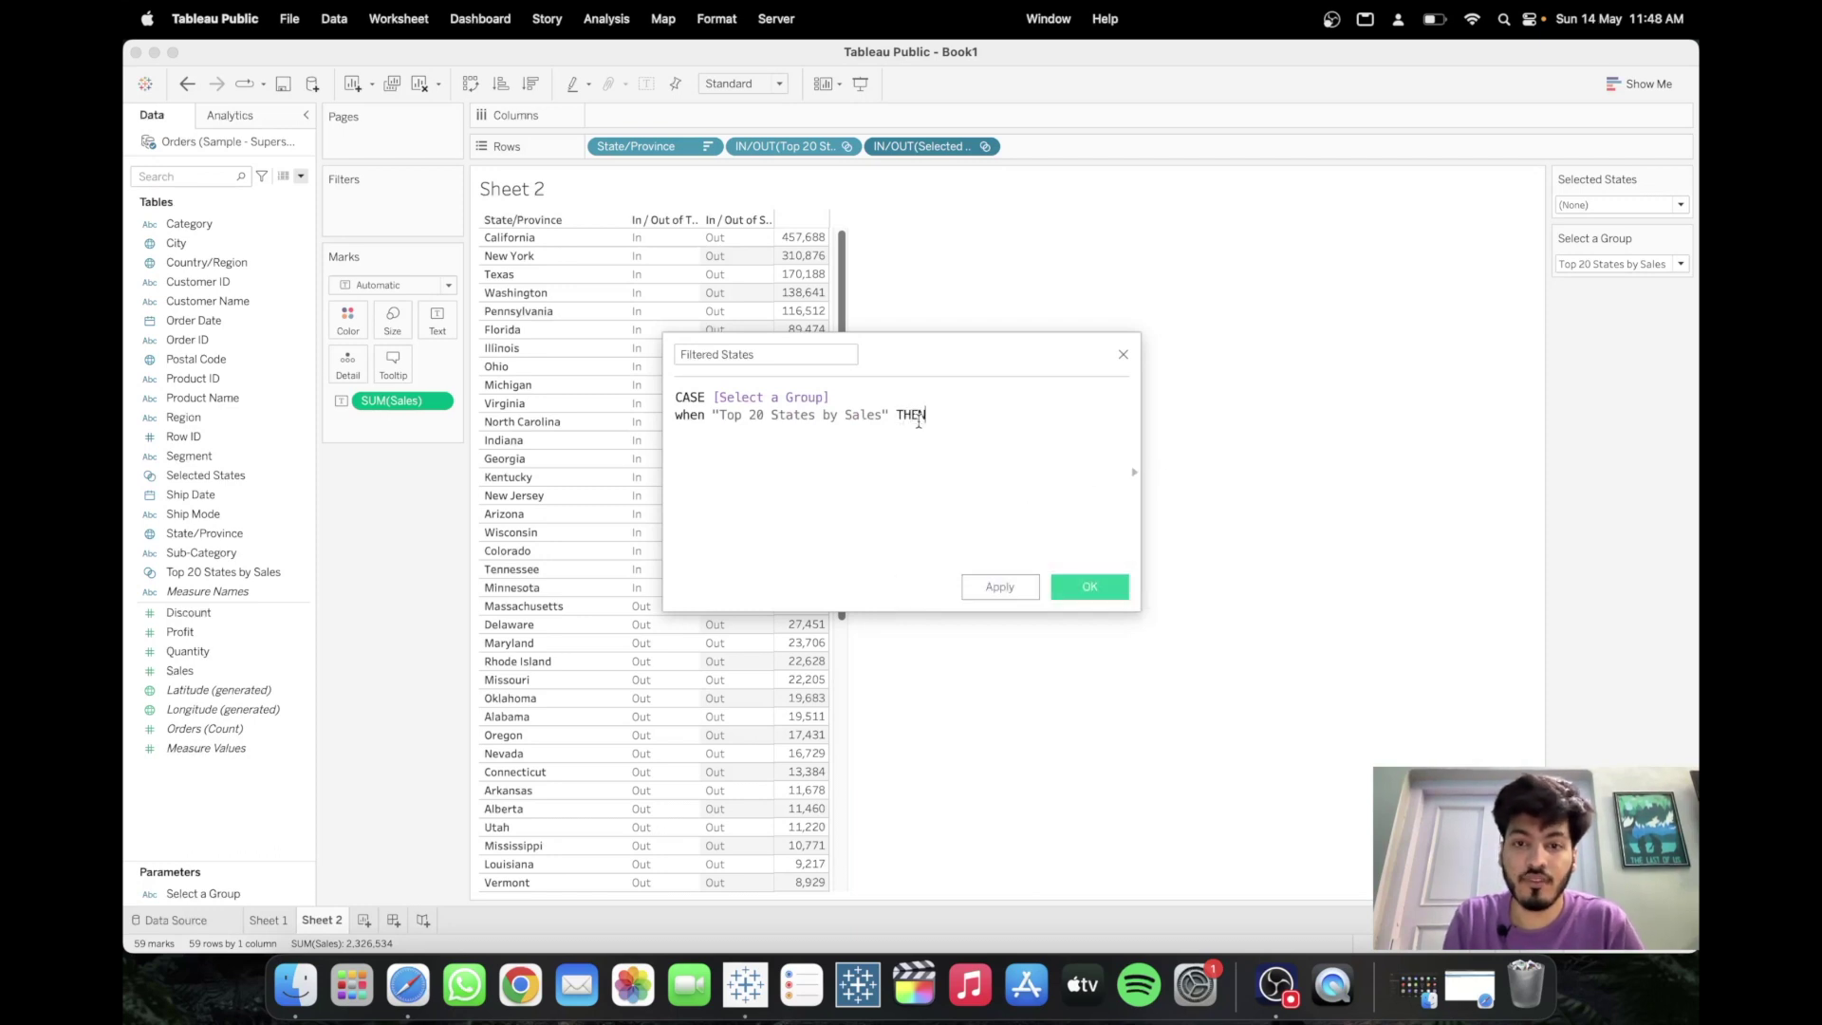
drag(285, 571, 989, 427)
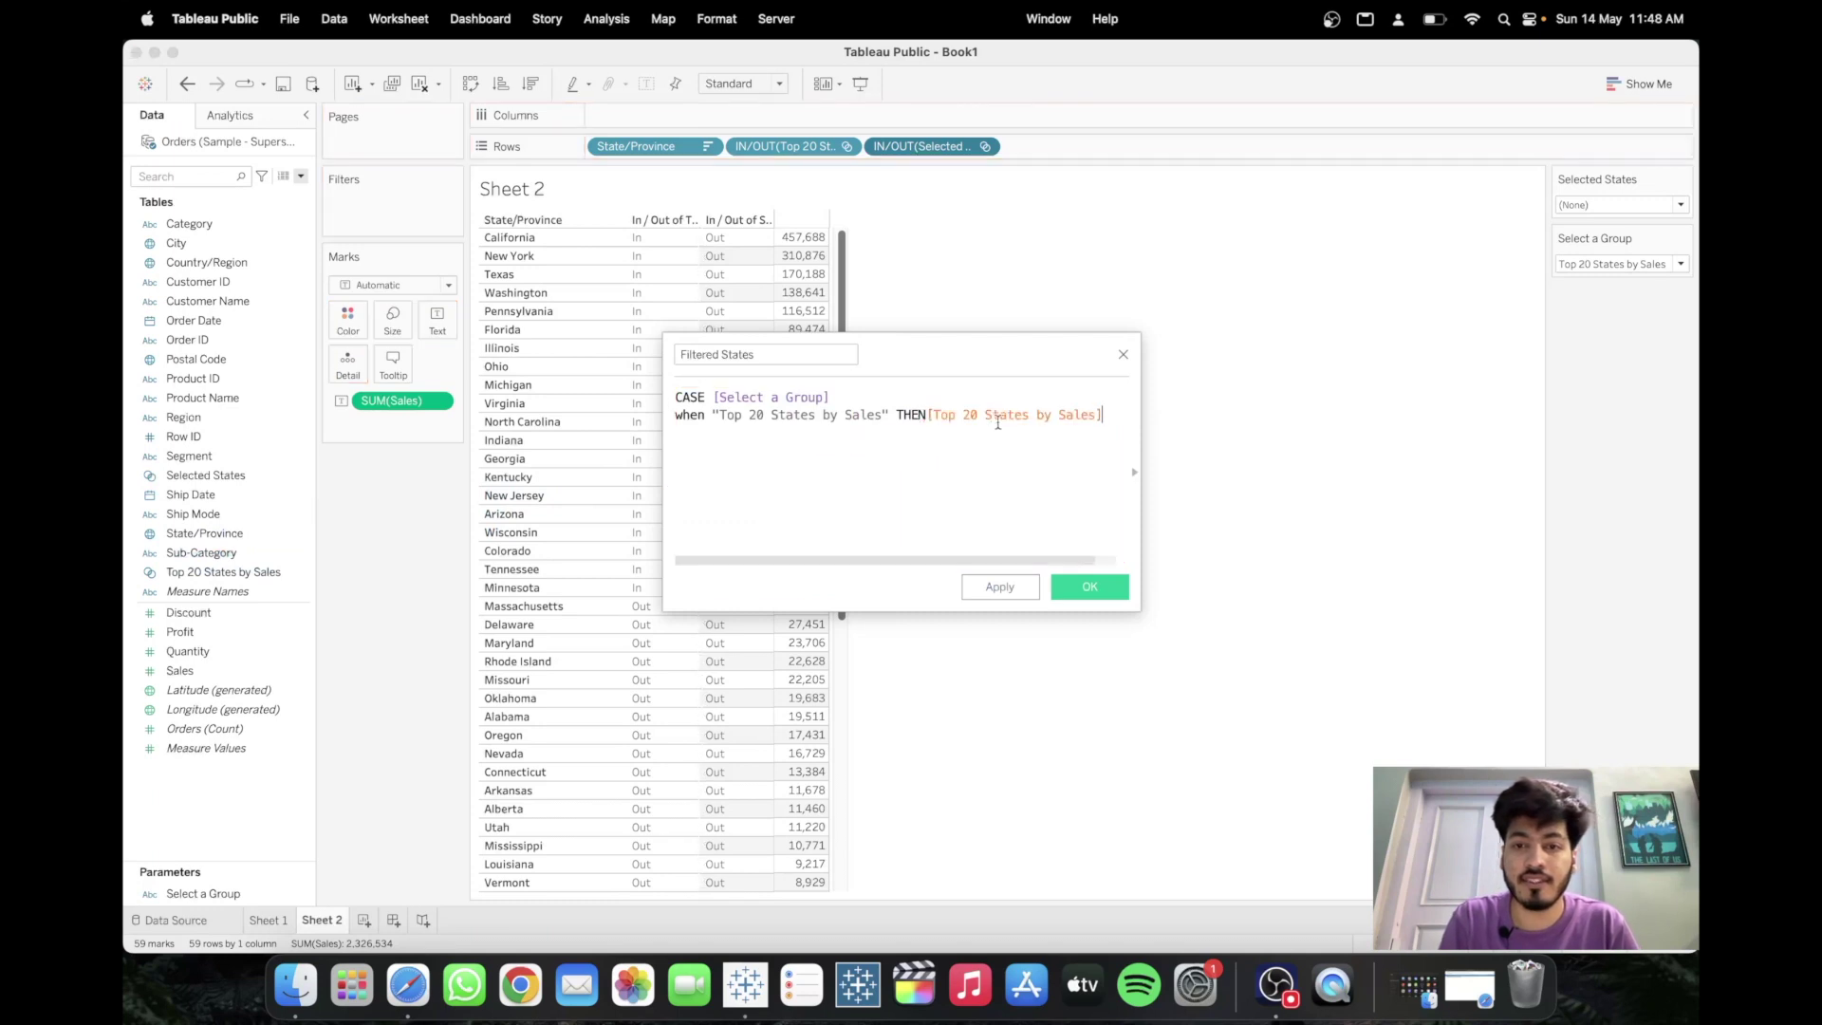
click(929, 415)
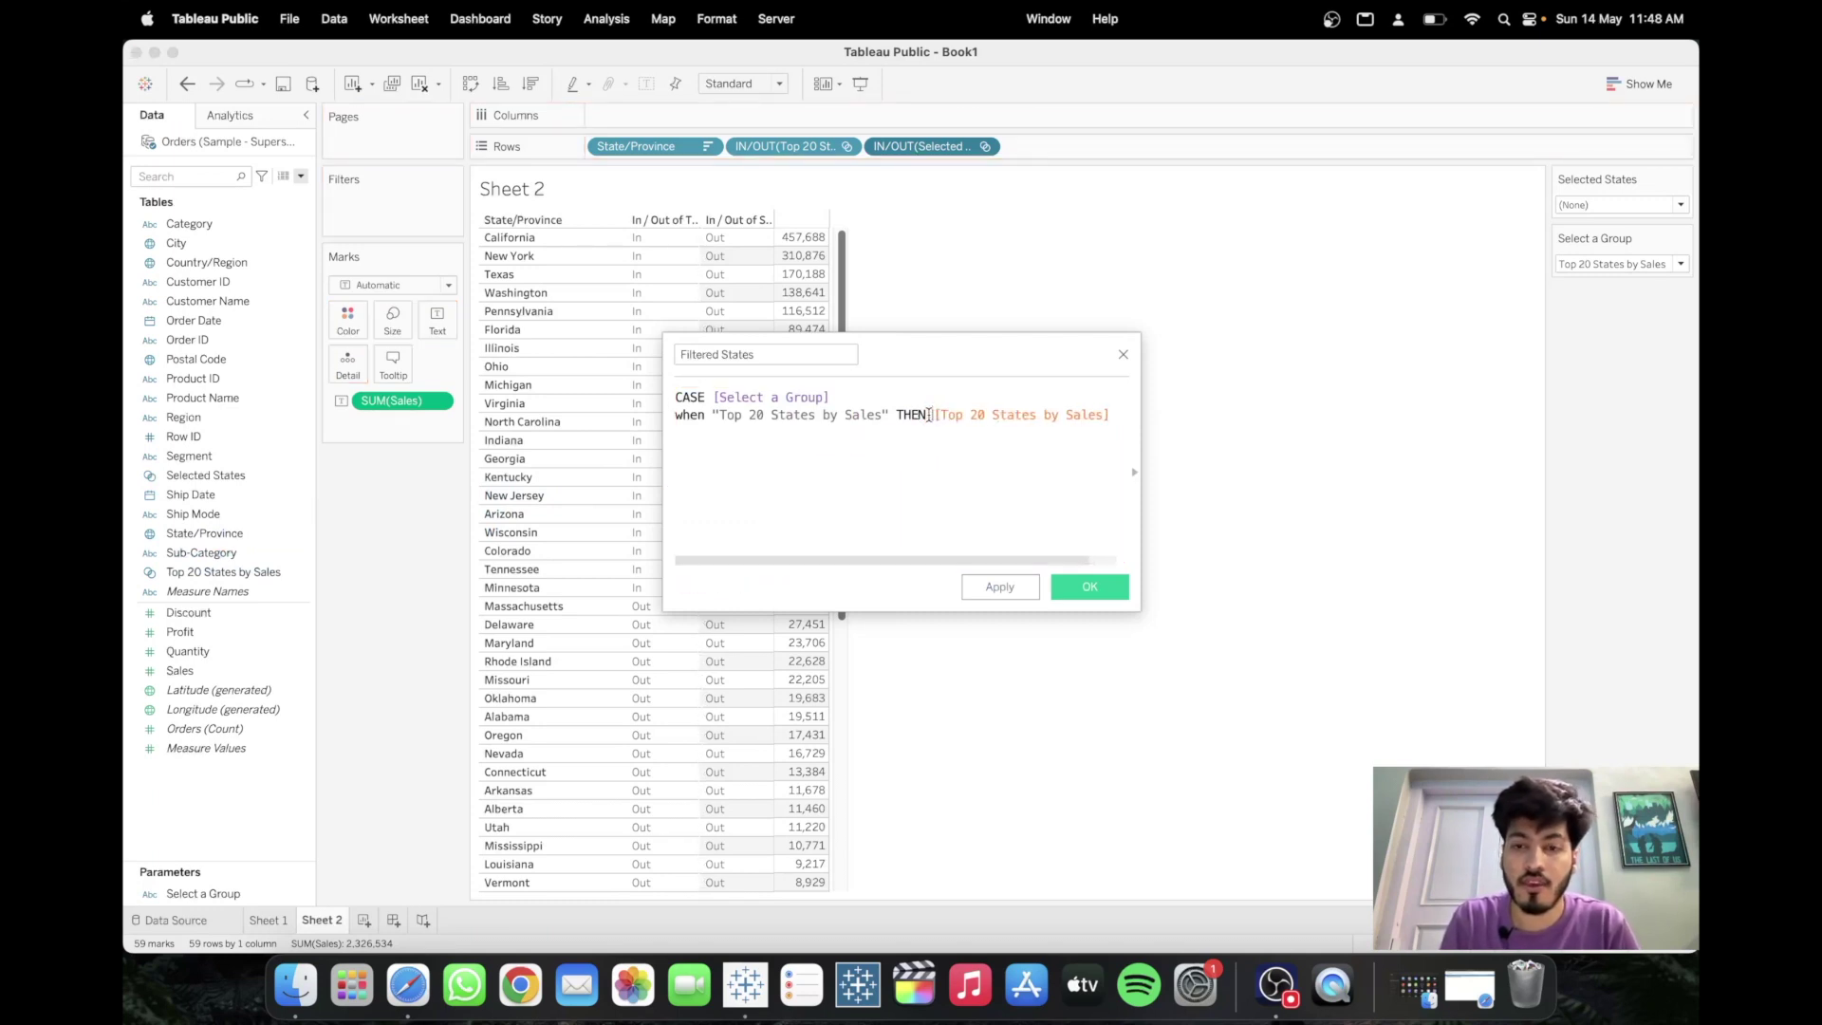
- Add a when "Central Region" THEN line below the Top 20 States branch, matching the parameter's choice name
click(1118, 410)
key(Return)
text(when)
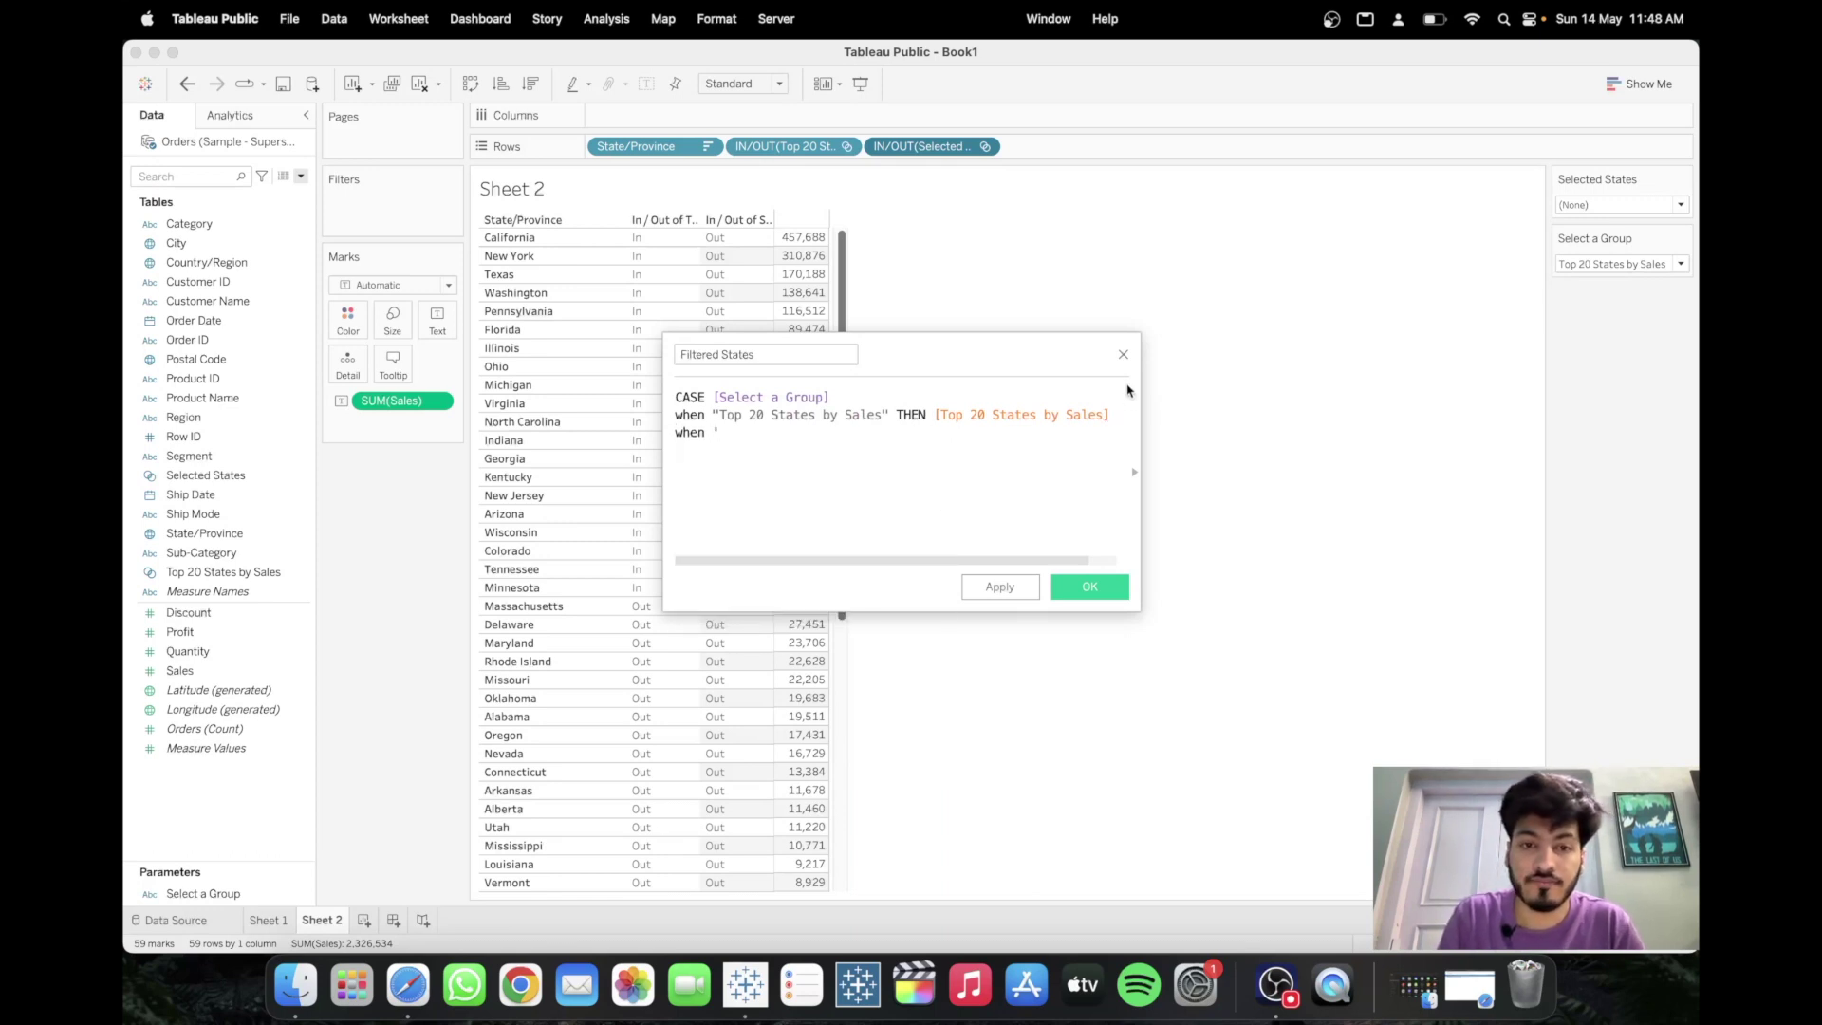
key(BackSpace)
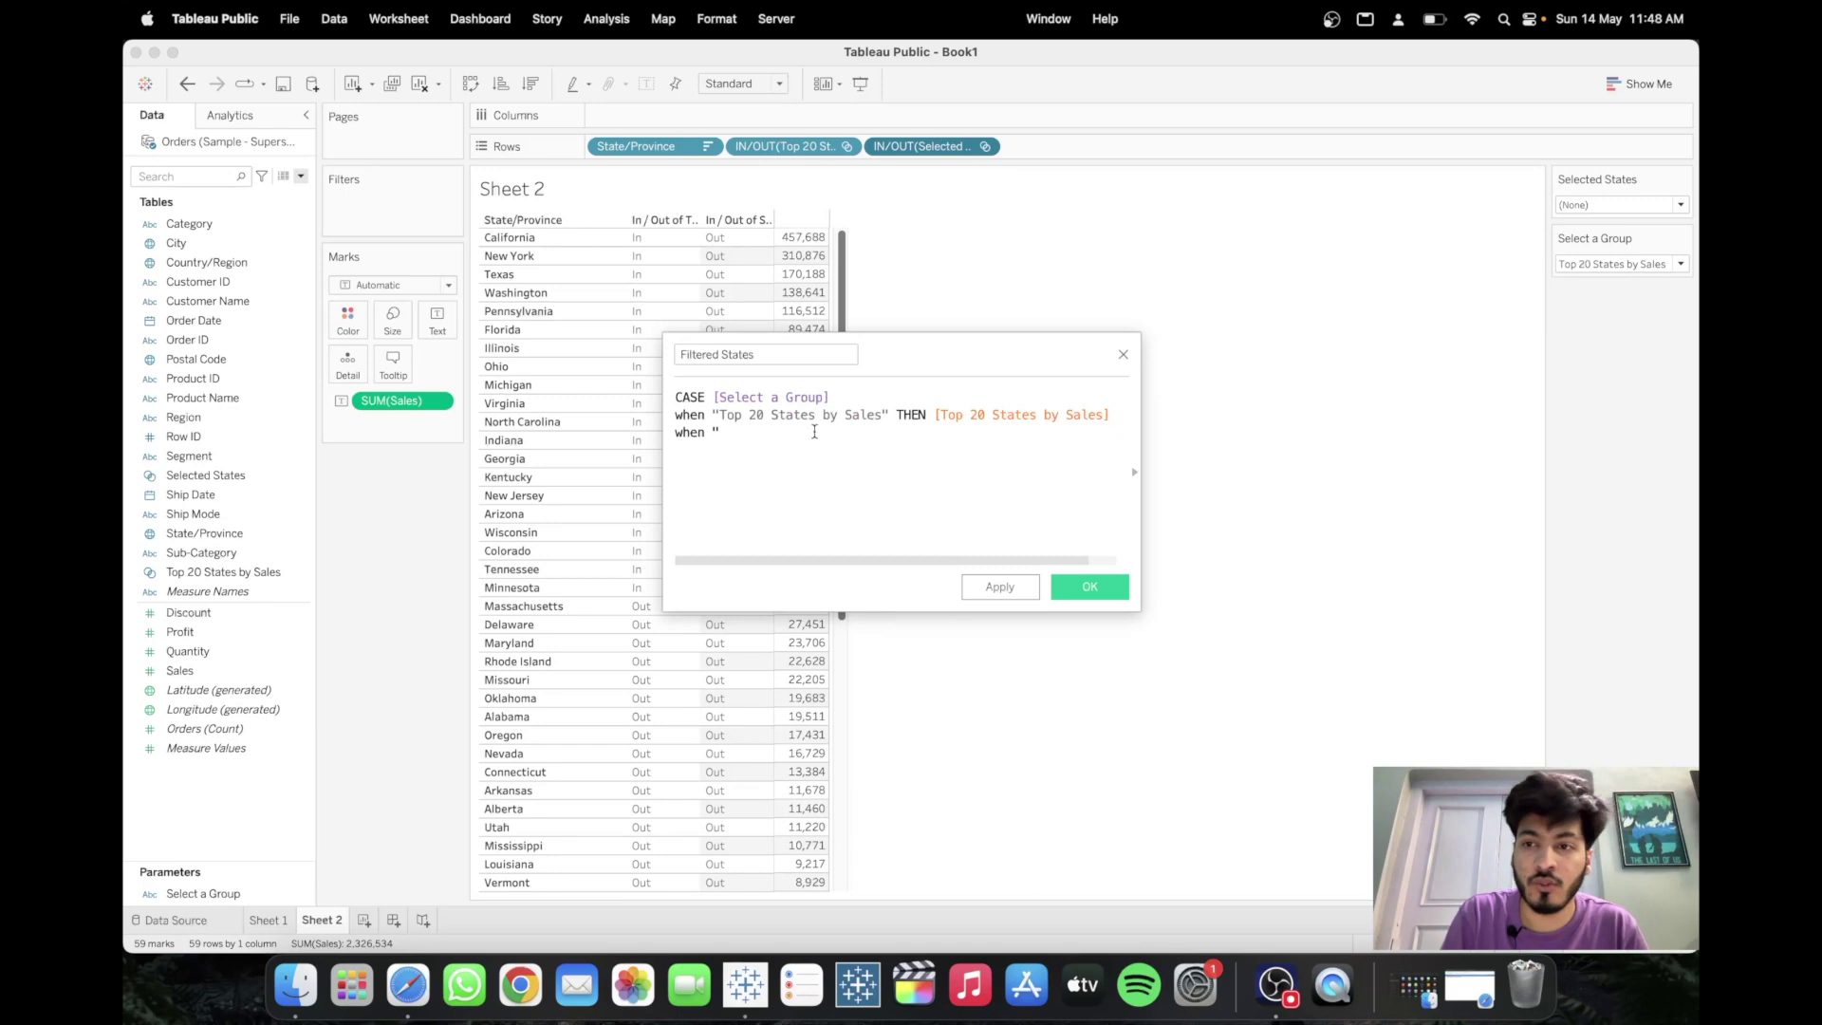
click(1641, 265)
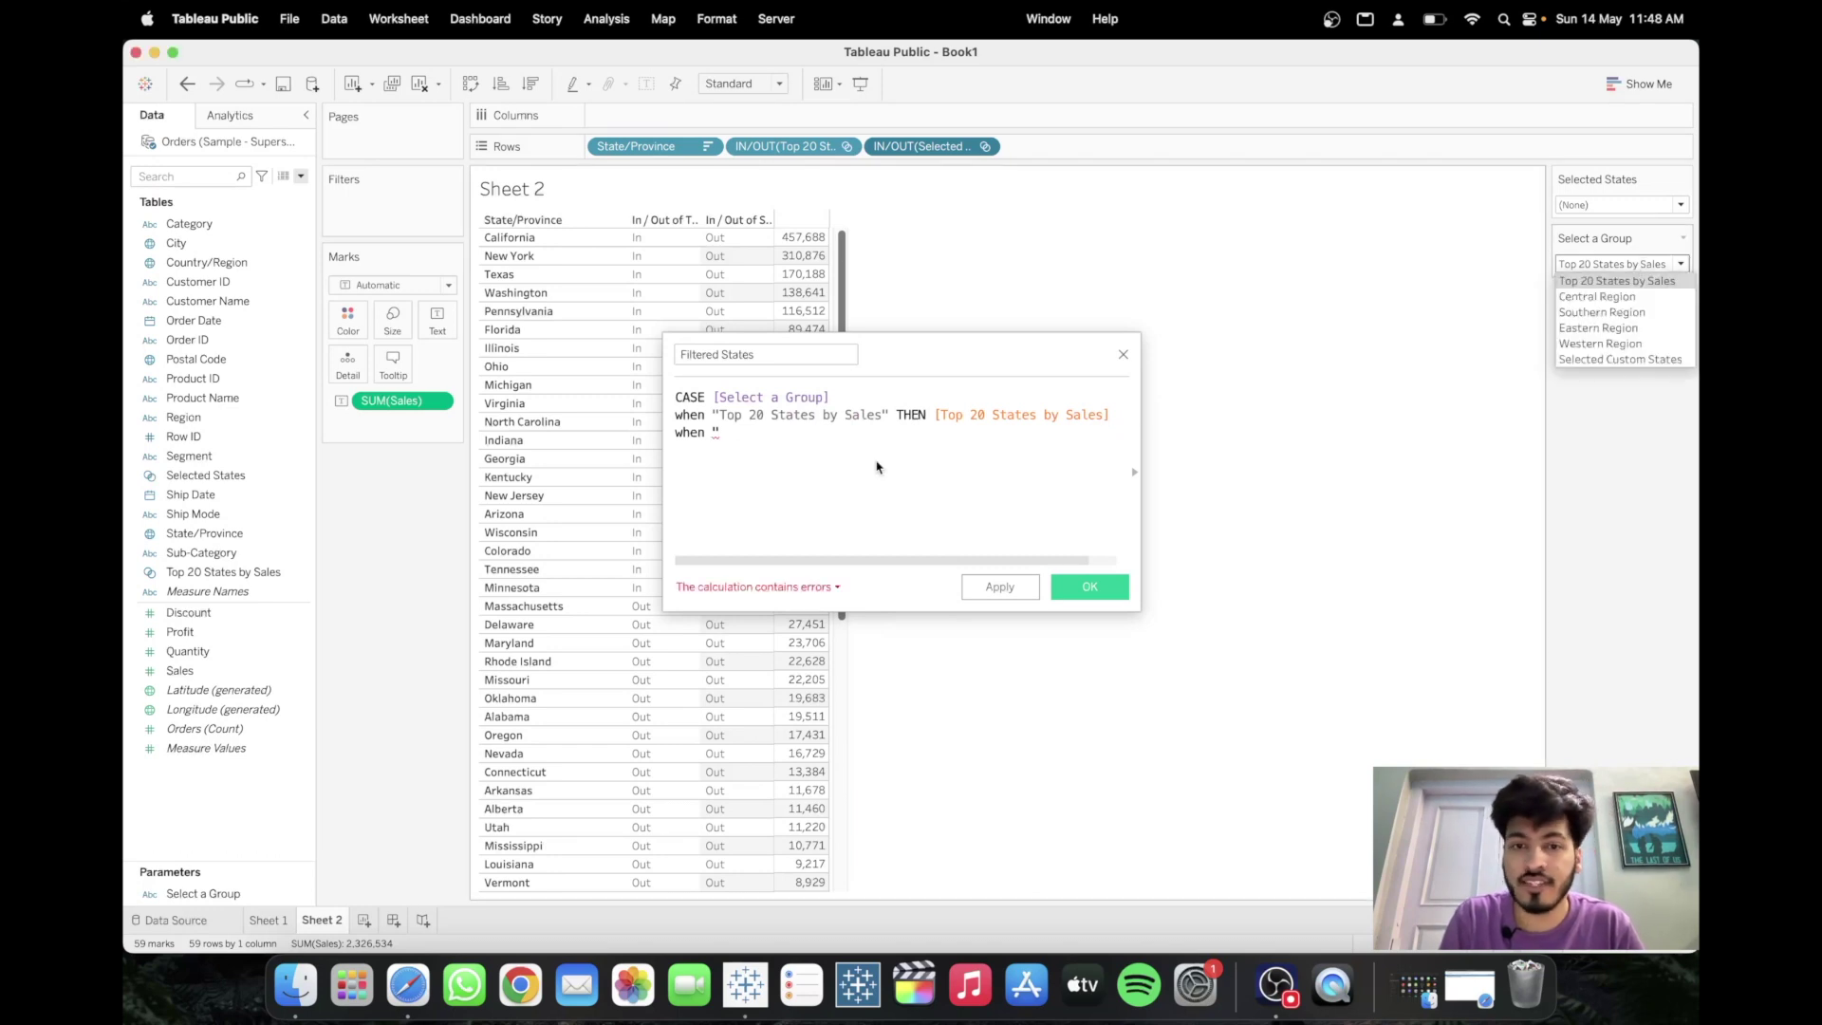
click(800, 452)
text(Central Reg)
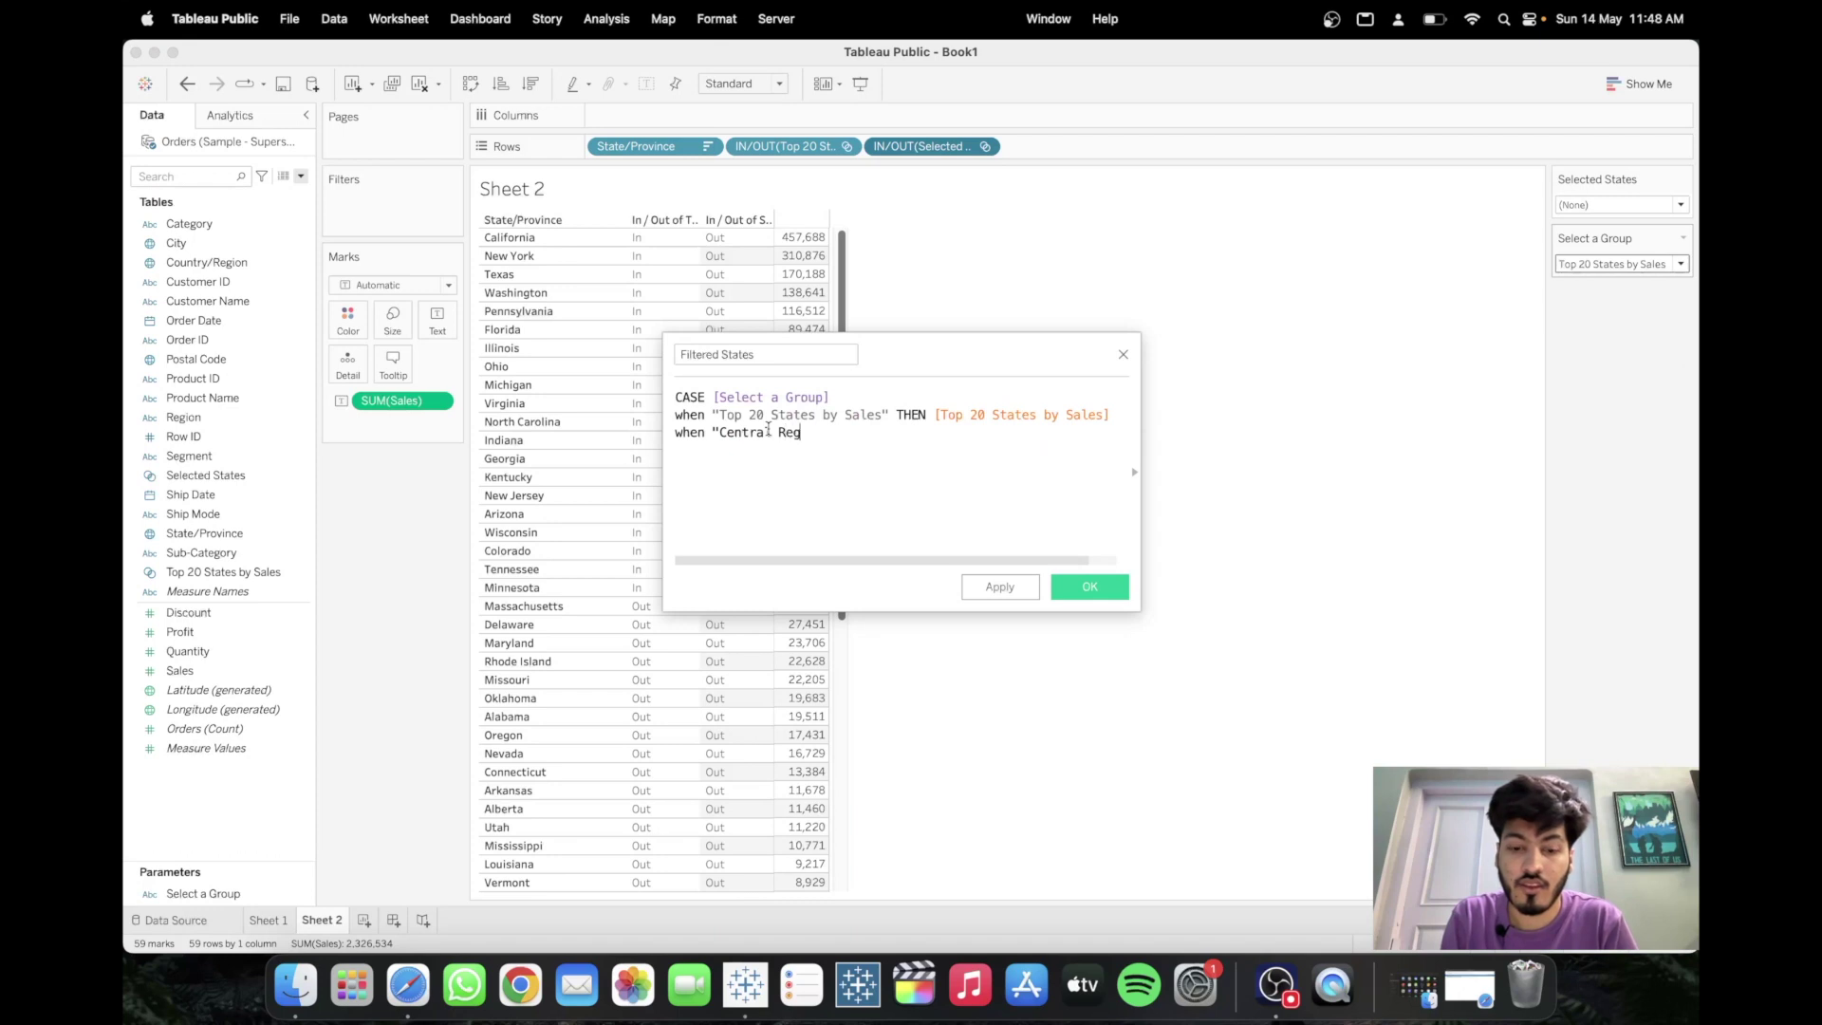
text(ion" THEN)
key(Return)
- Complete the Central Region branch with IF [Region]='Central' then TRUE Else FALSE END
text(IF)
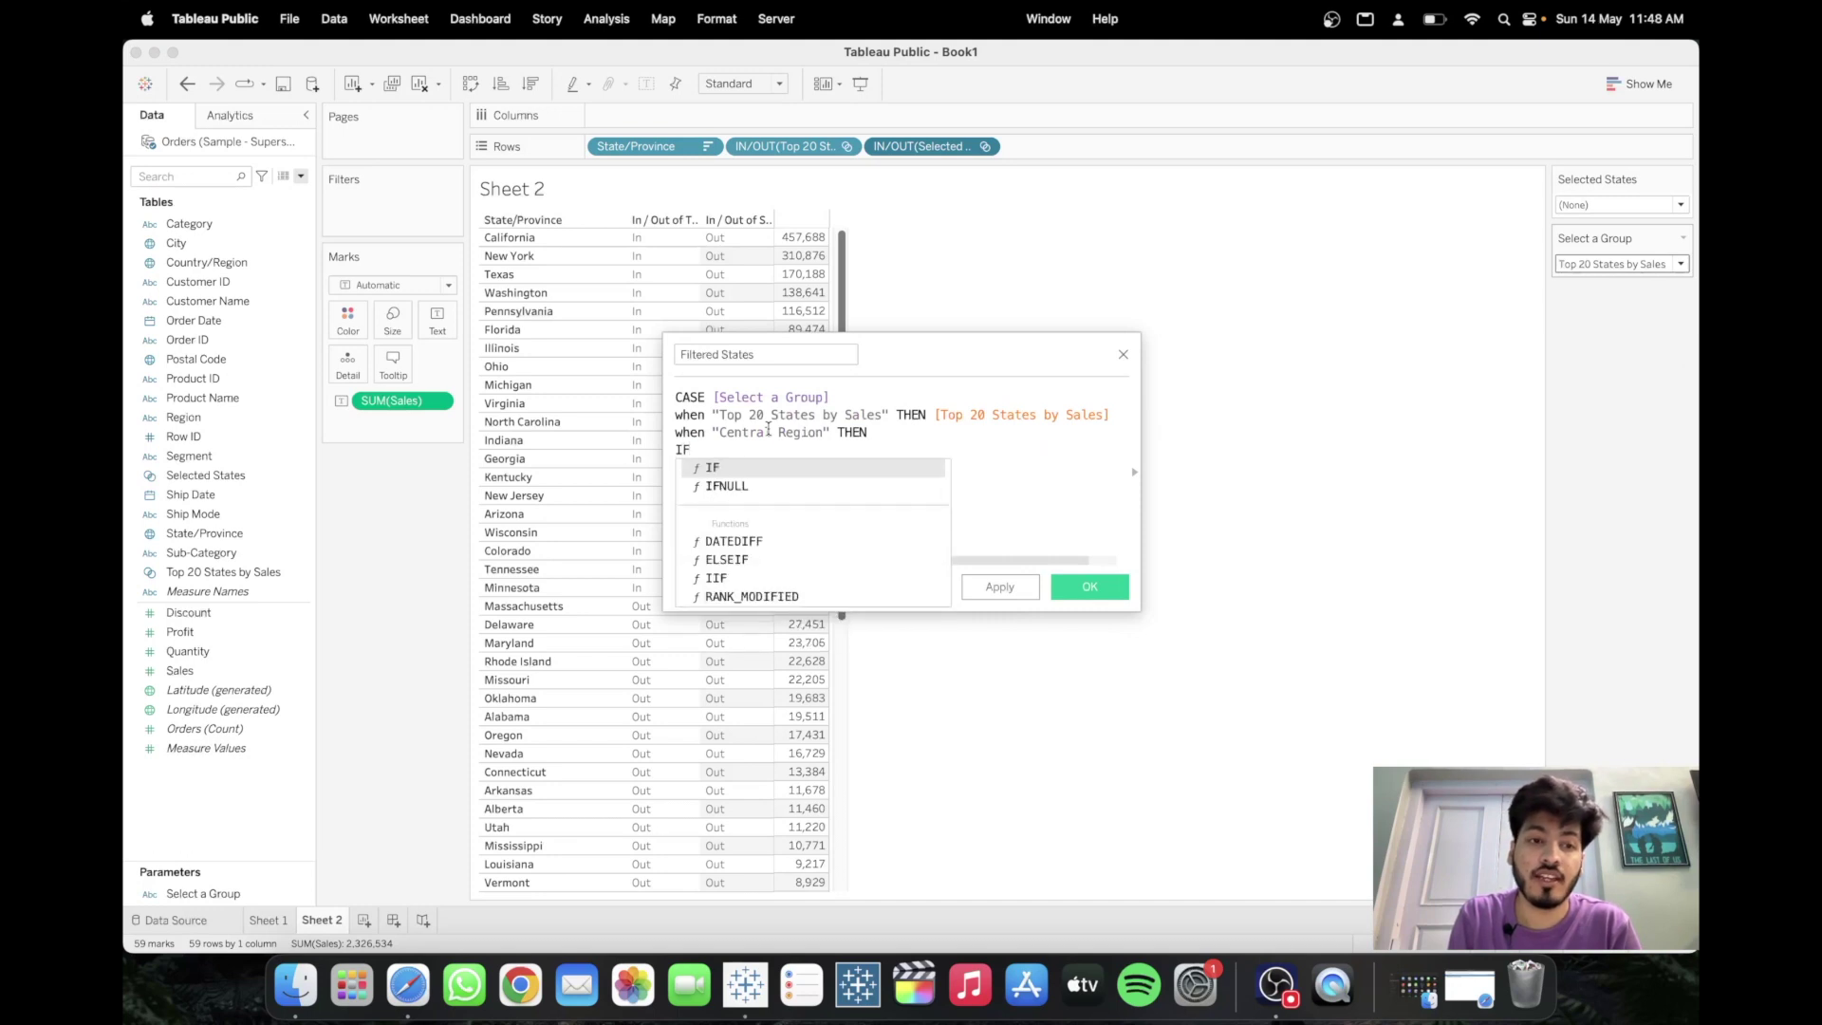
text( REGIO)
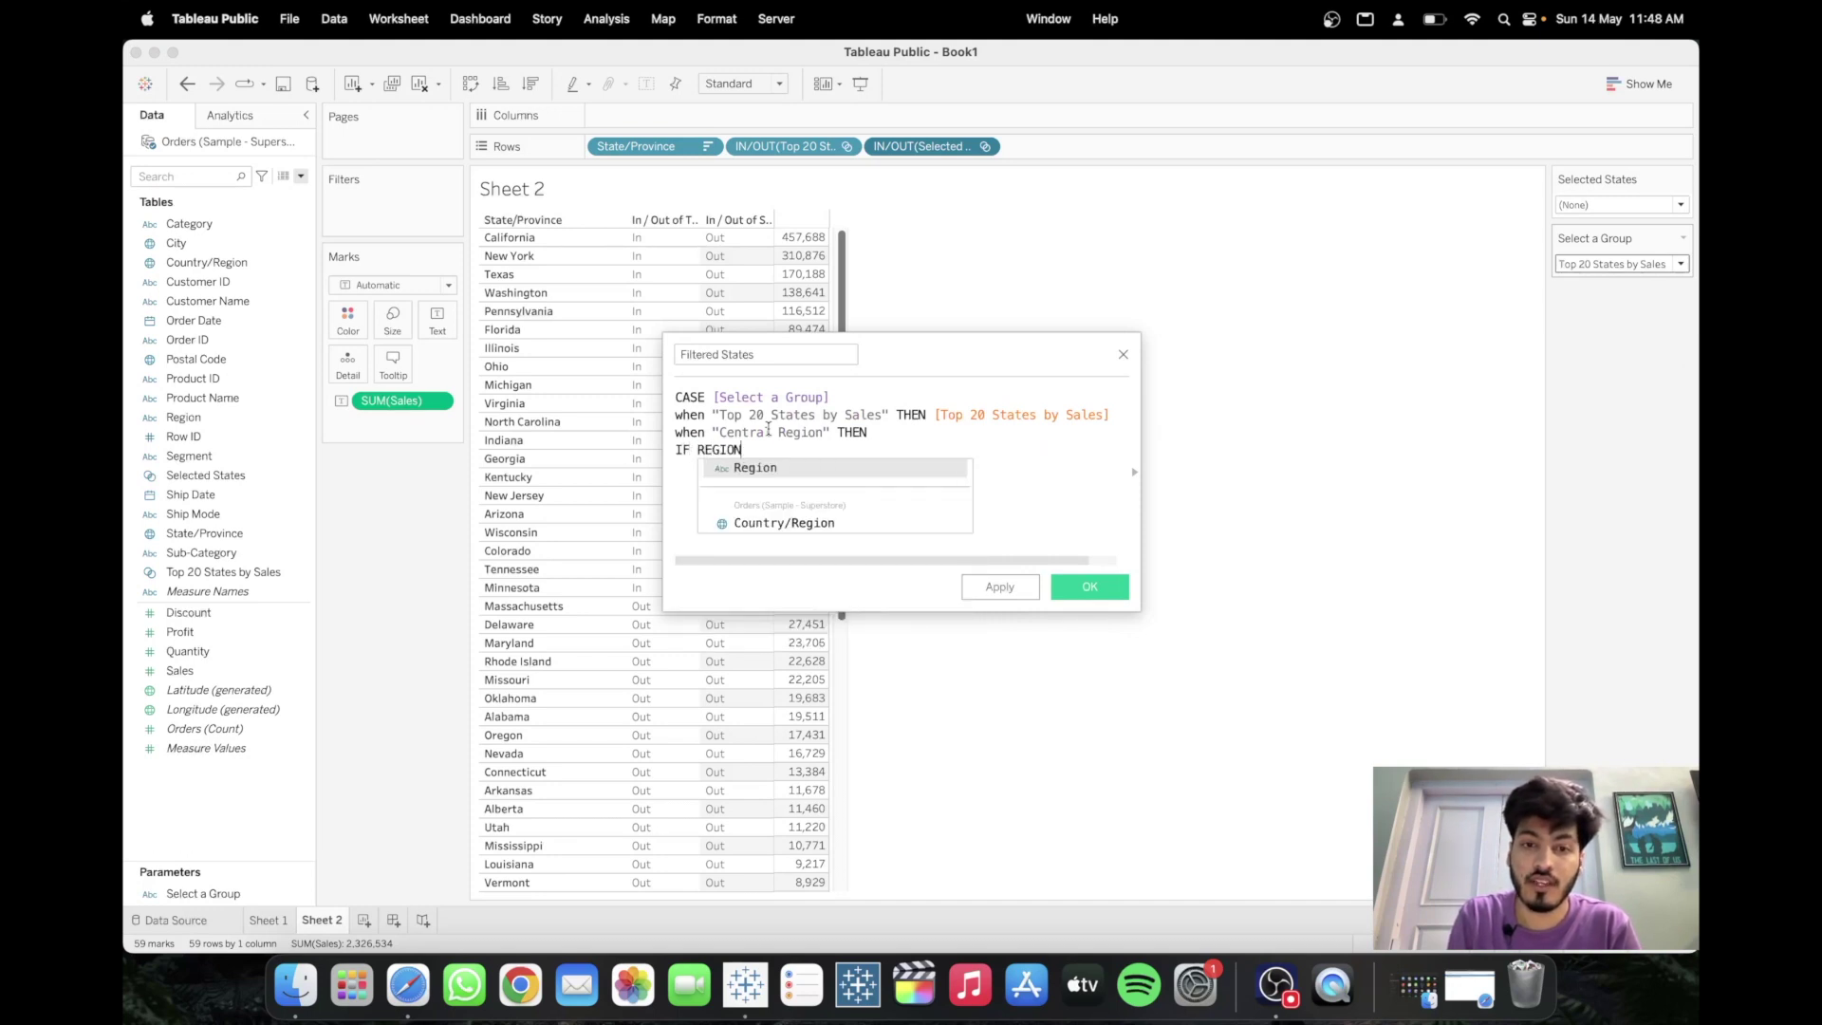
text(N)
key(Return)
text(=CE)
key(BackSpace)
key(BackSpace)
text('cENT)
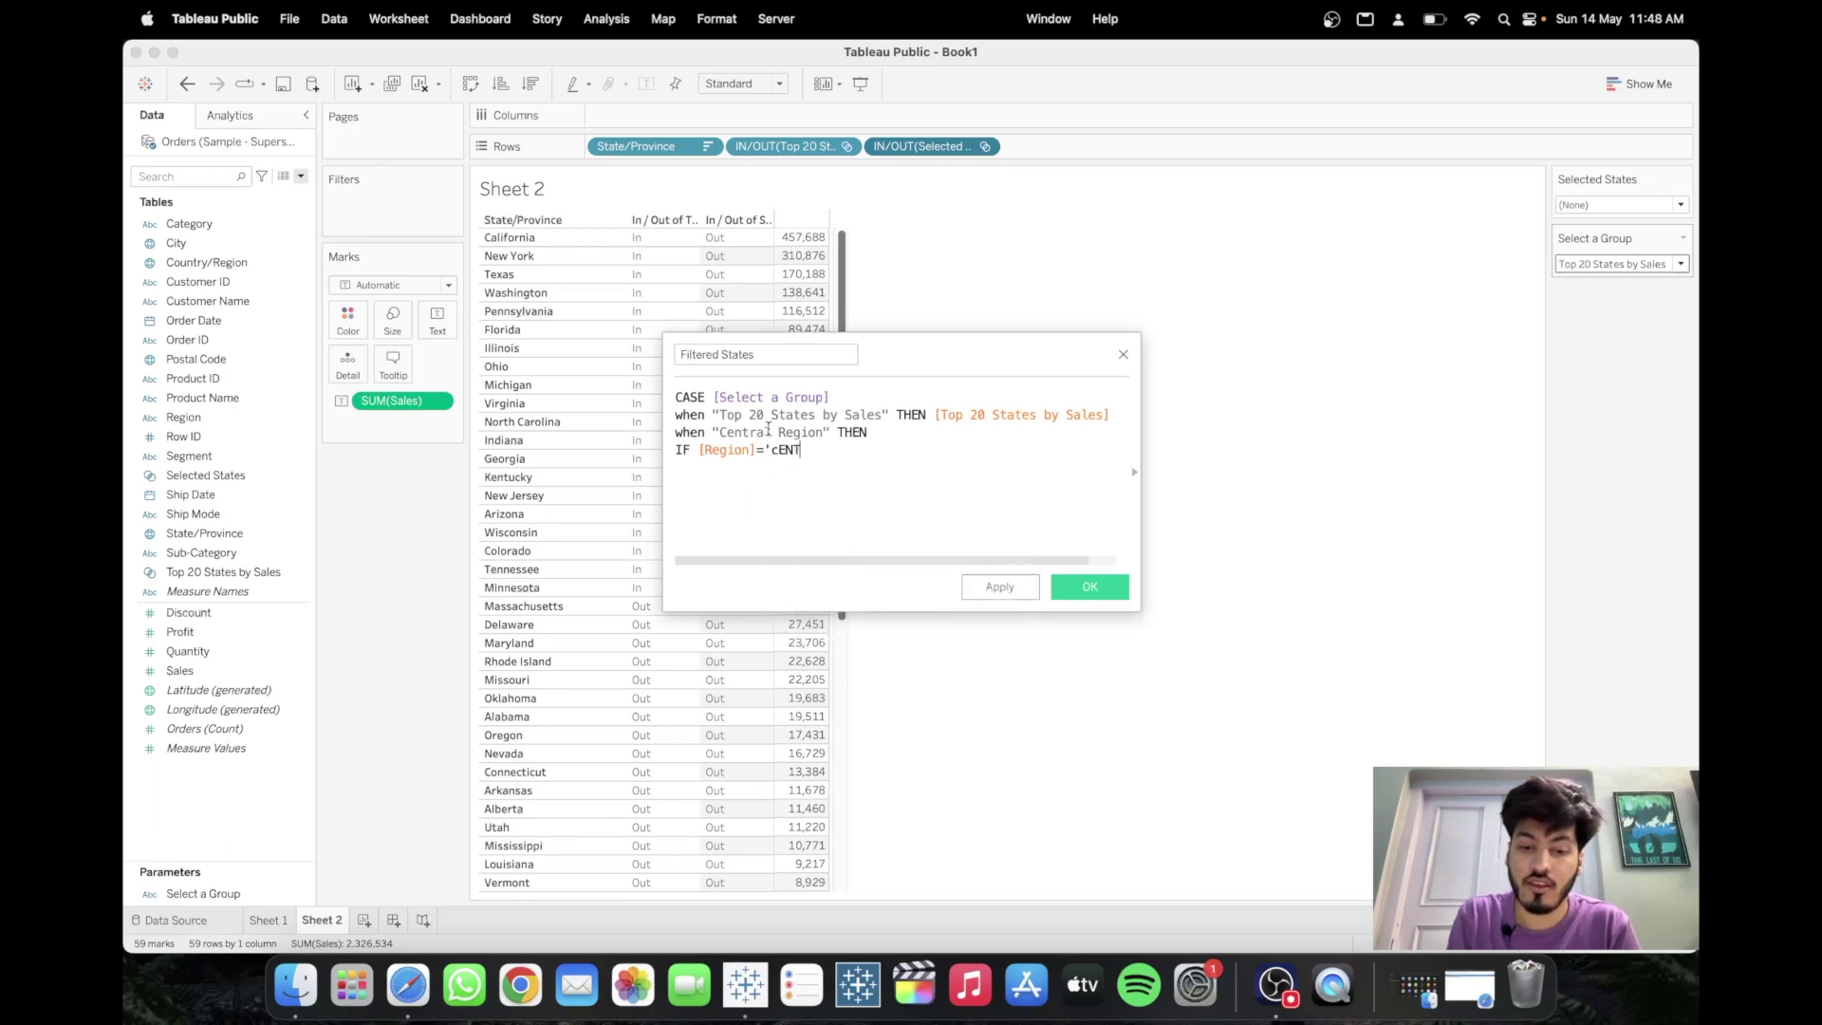
key(BackSpace)
key(BackSpace)
key(BackSpace)
key(BackSpace)
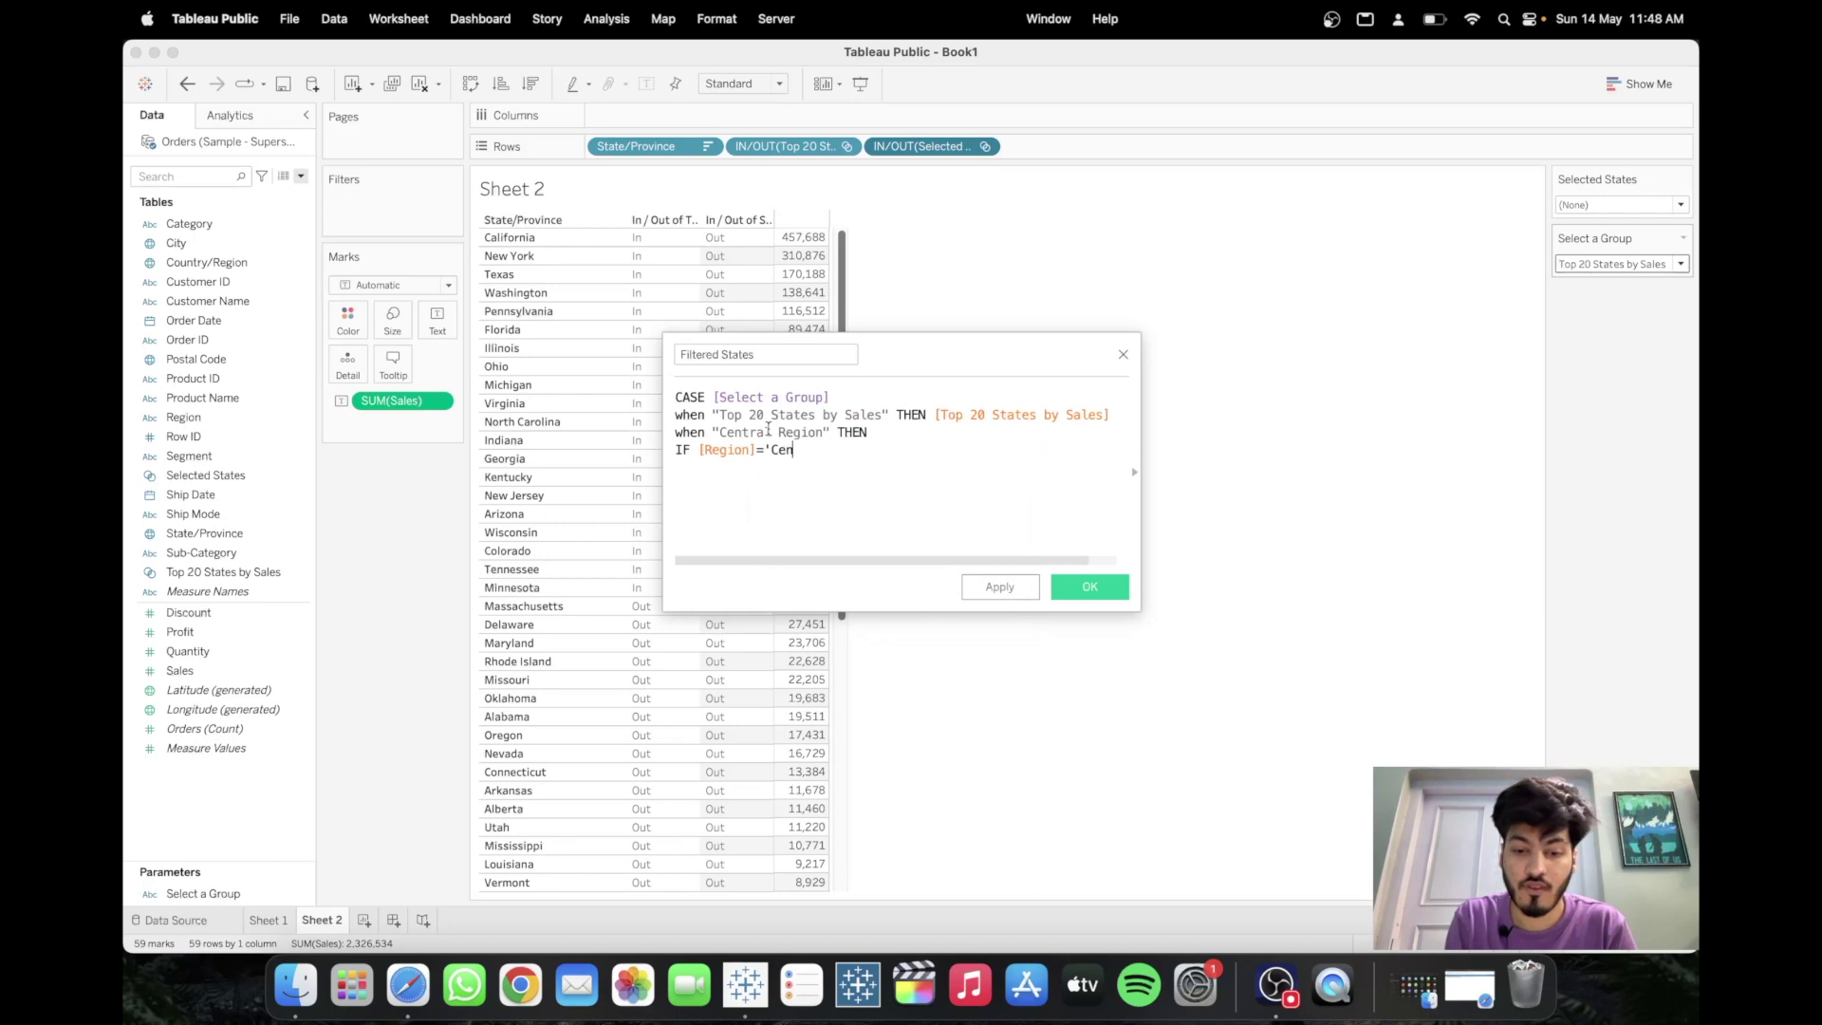
text(tral' t)
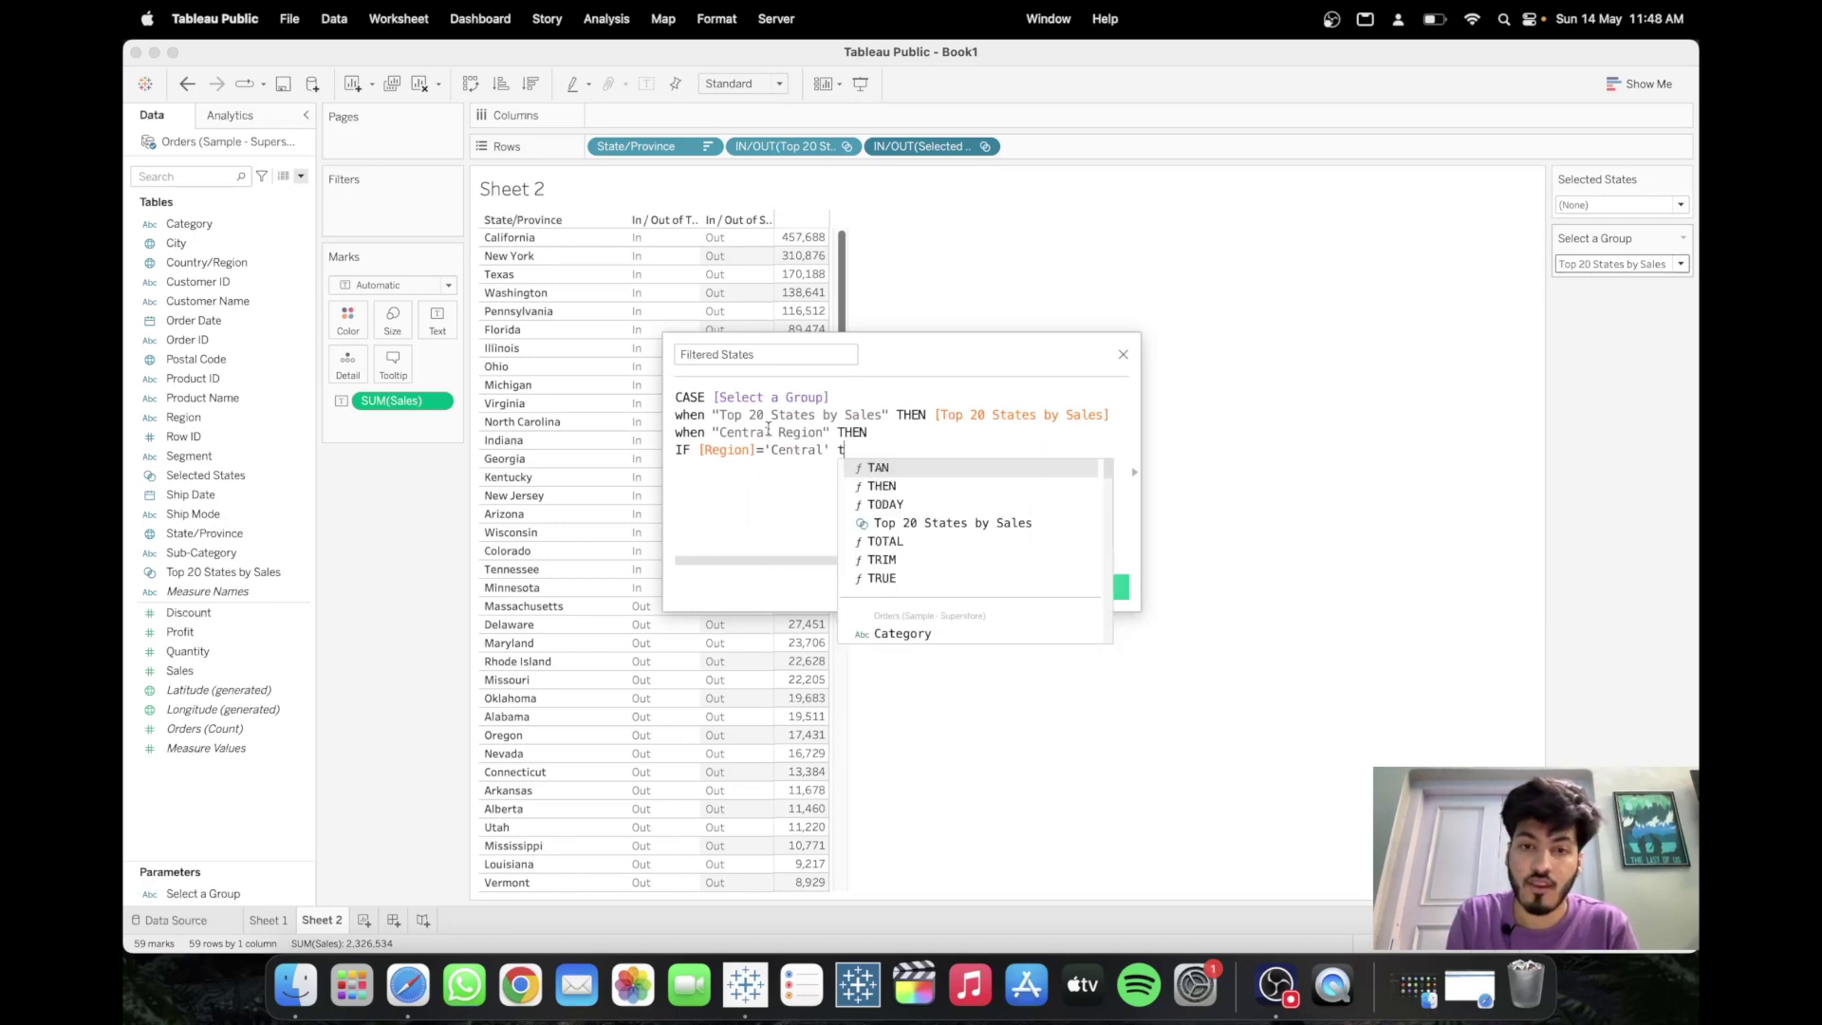
text(hen T)
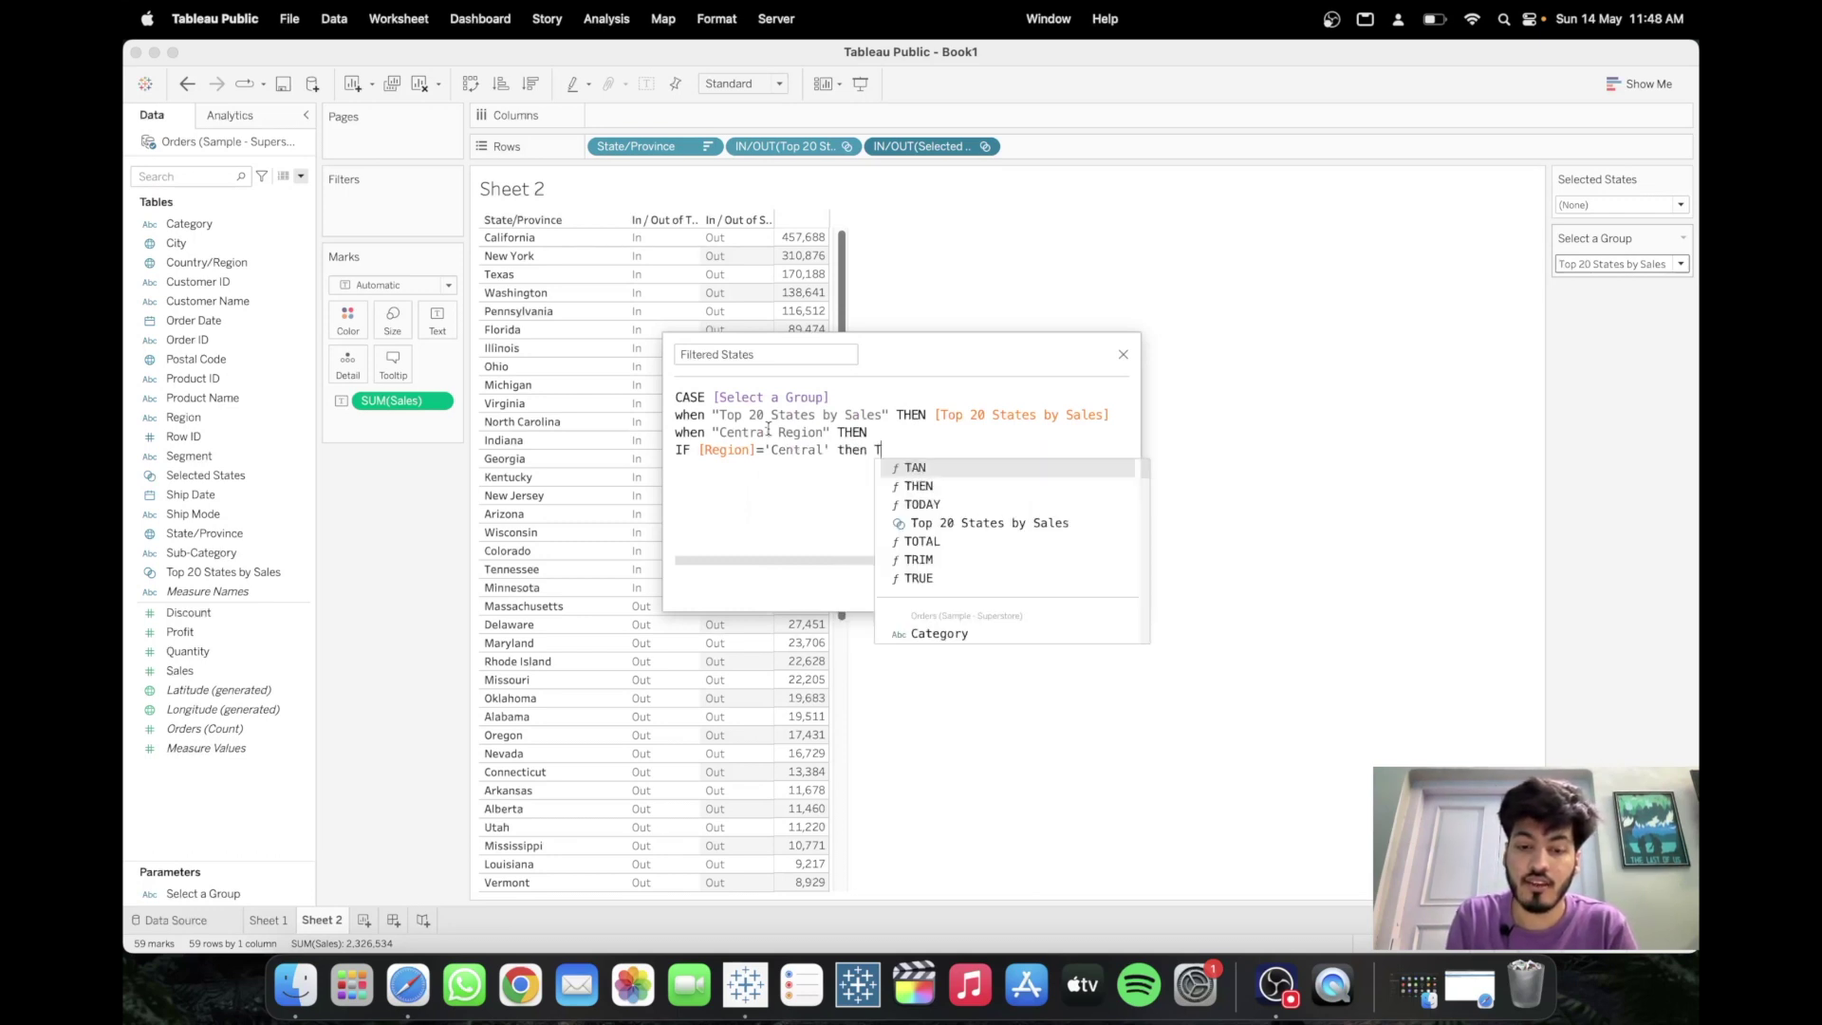
text(RUE Else FALSE END)
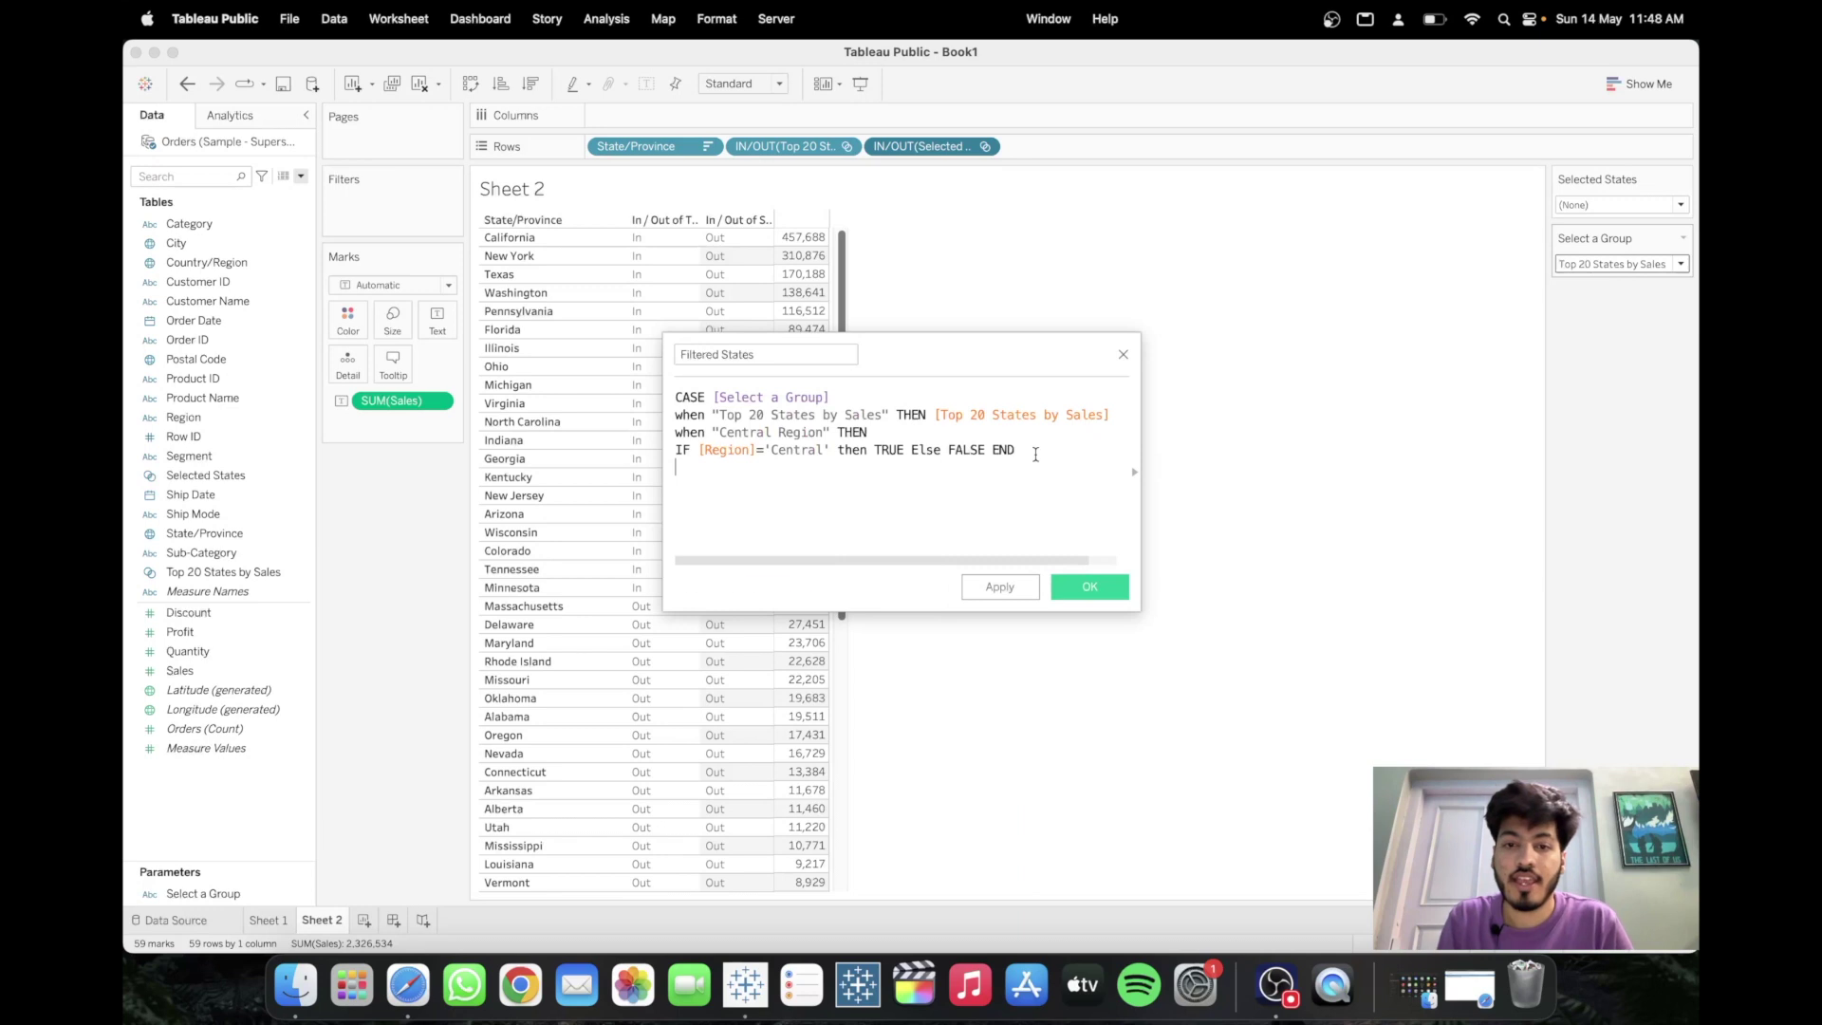
- Repeat the Central Region branch for Southern Region, Eastern Region and Western Region, testing [Region] for 'South', 'East' and 'West'
drag(1035, 455, 679, 433)
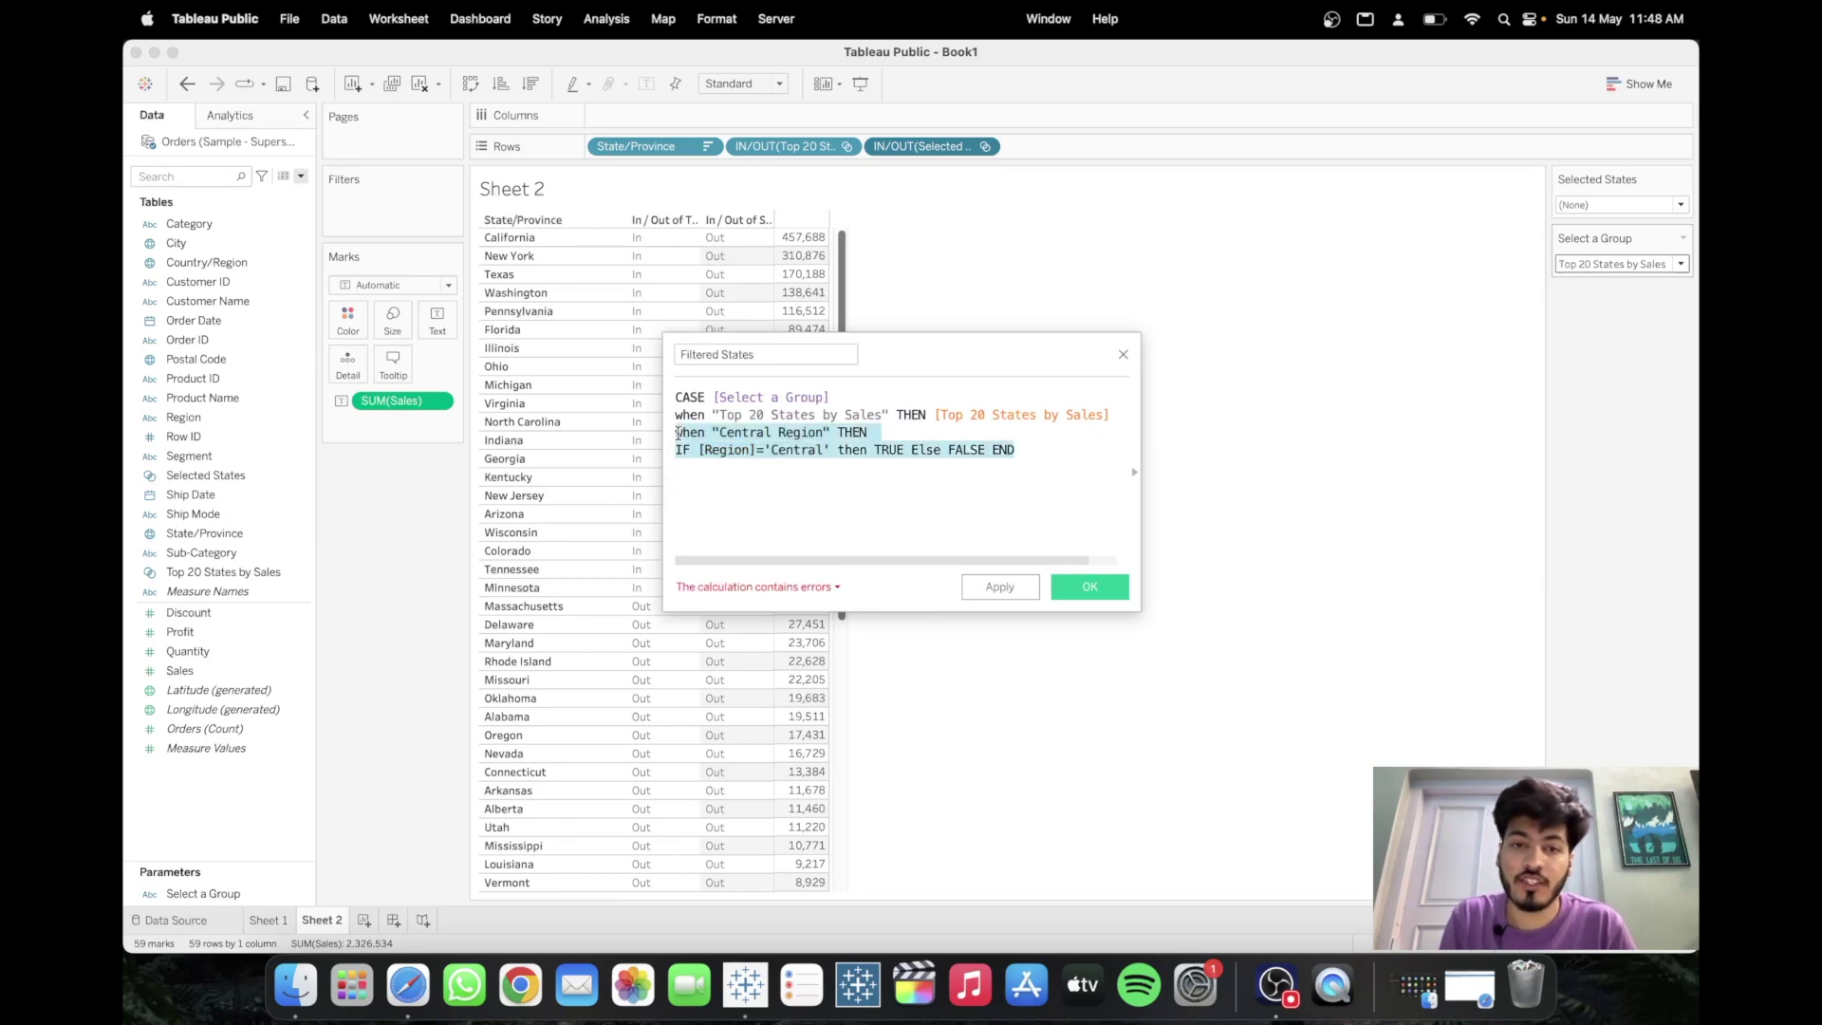
text(Wester)
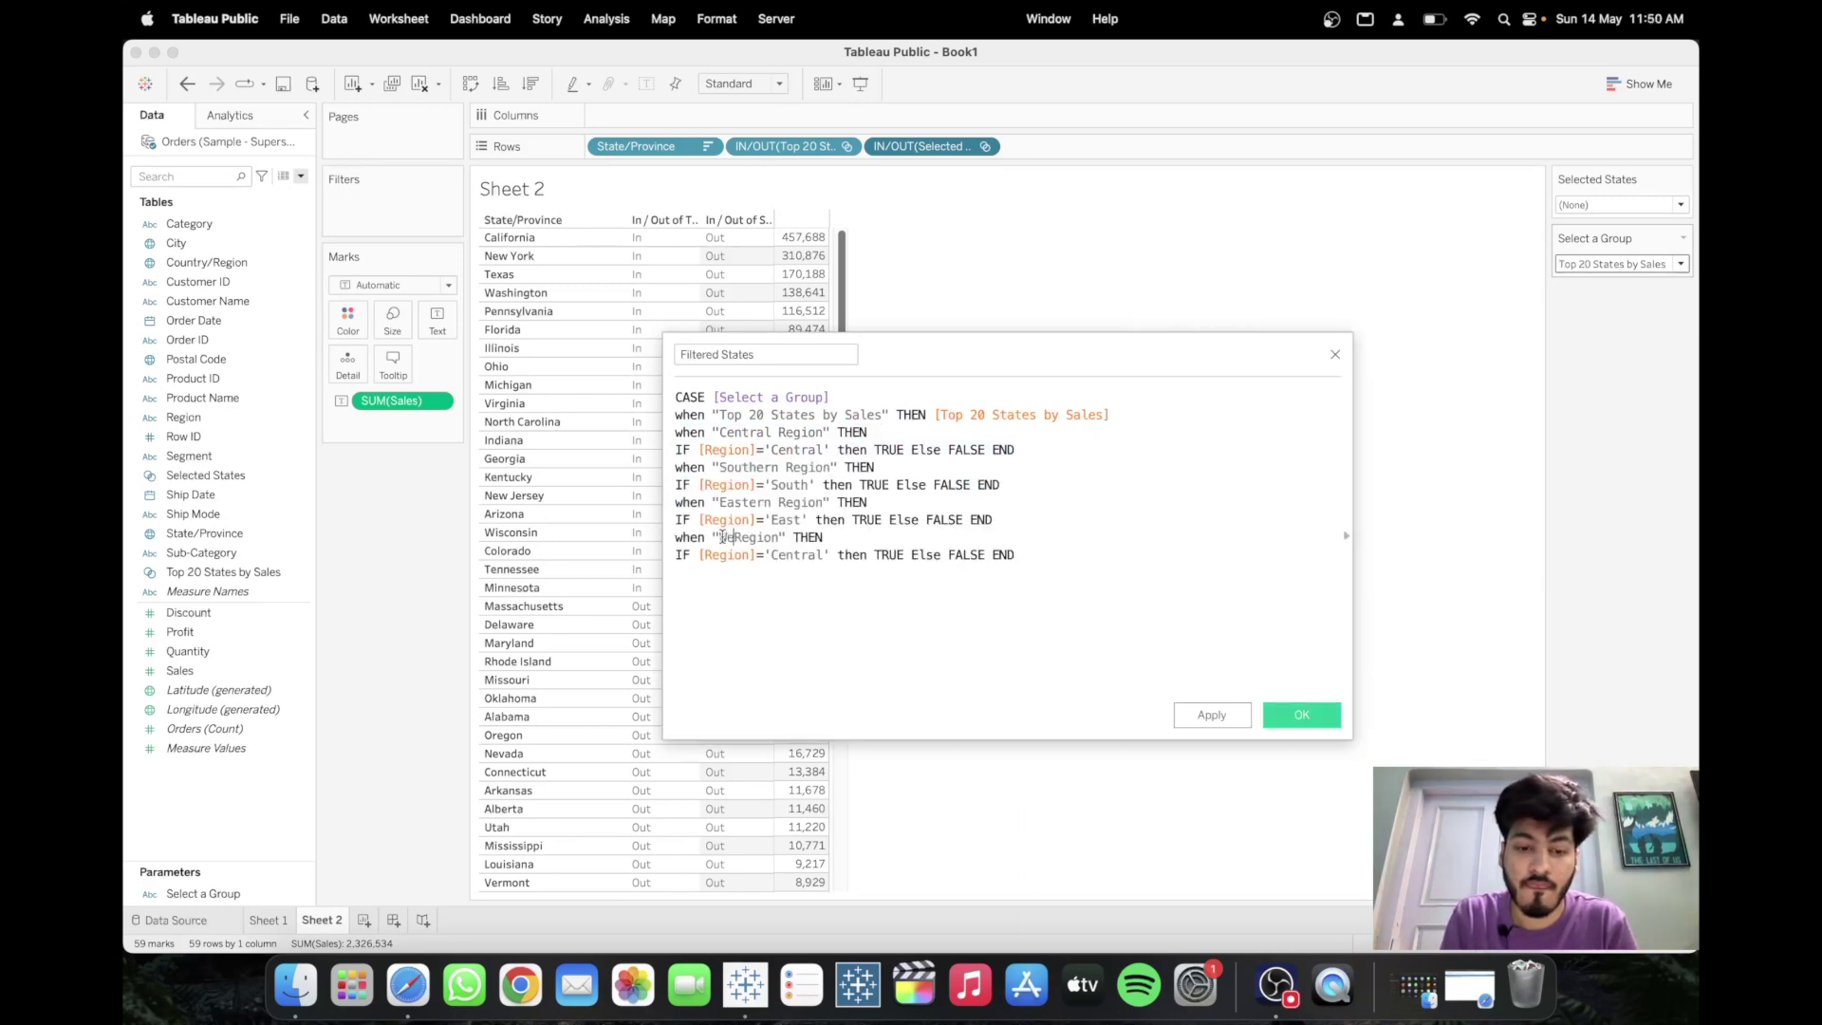
text(n)
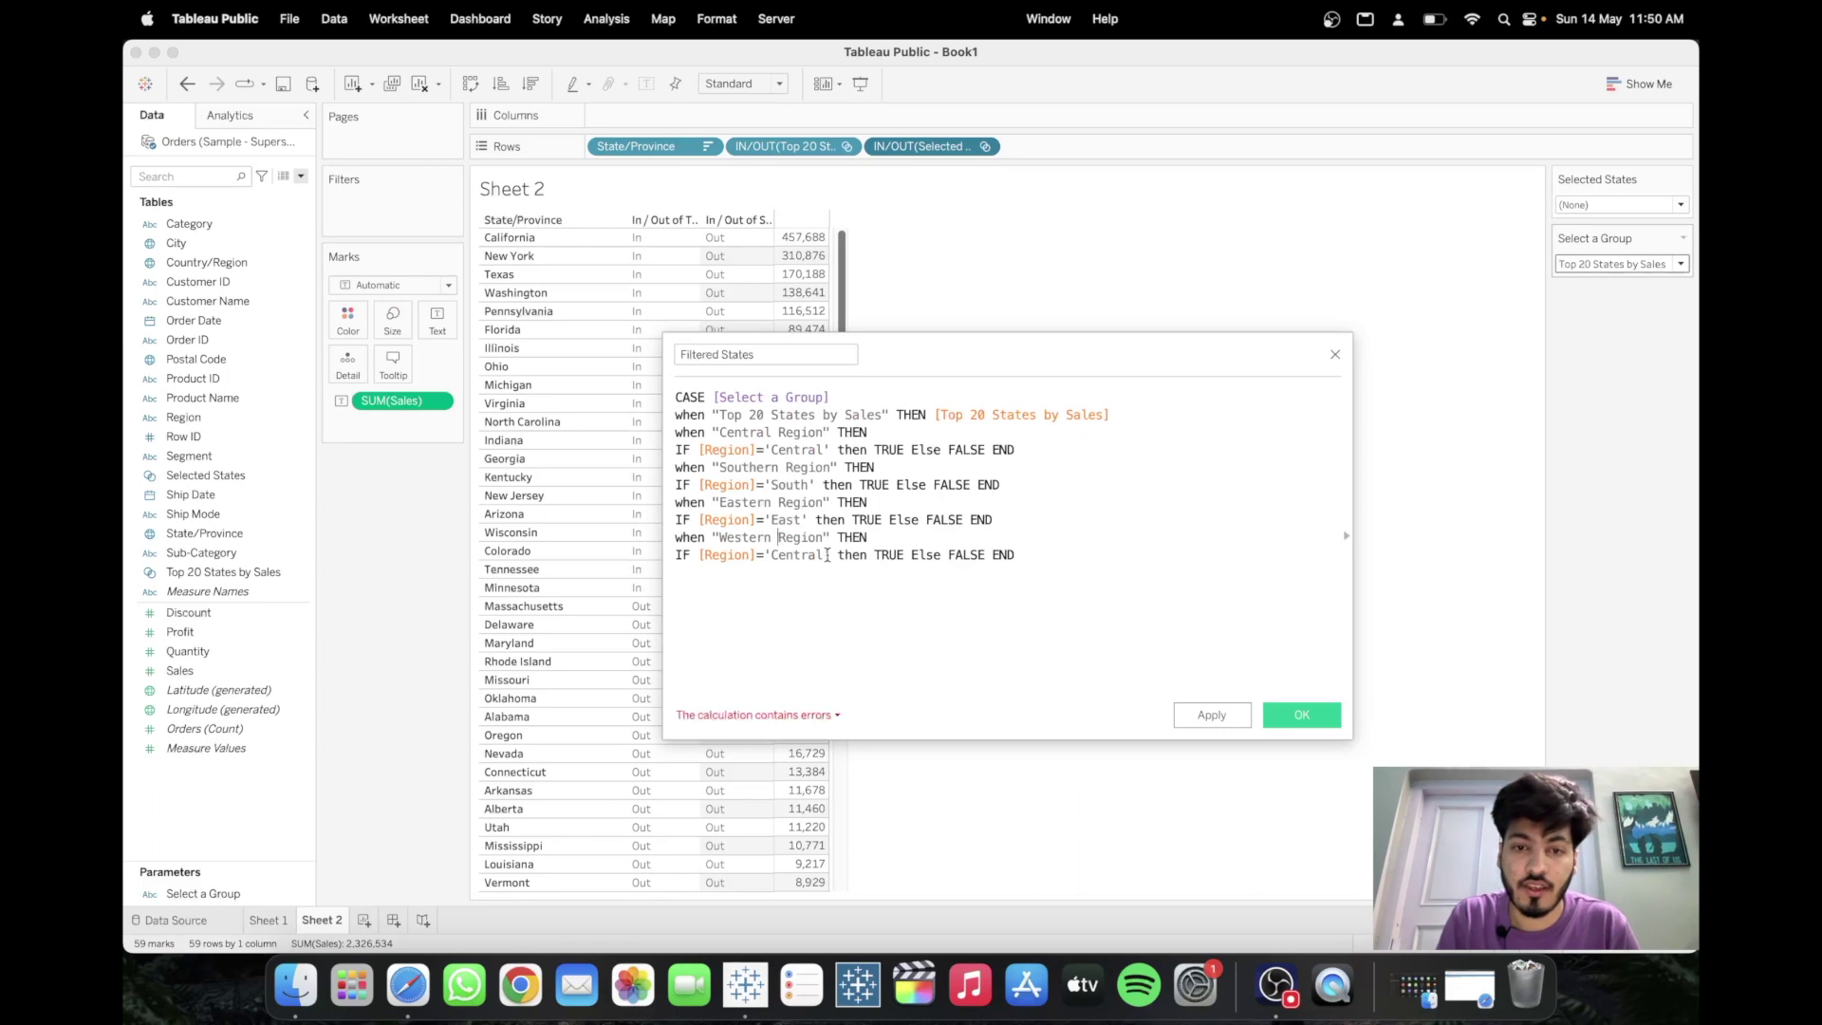
key(BackSpace)
key(BackSpace)
key(BackSpace)
key(BackSpace)
key(BackSpace)
key(BackSpace)
text(West)
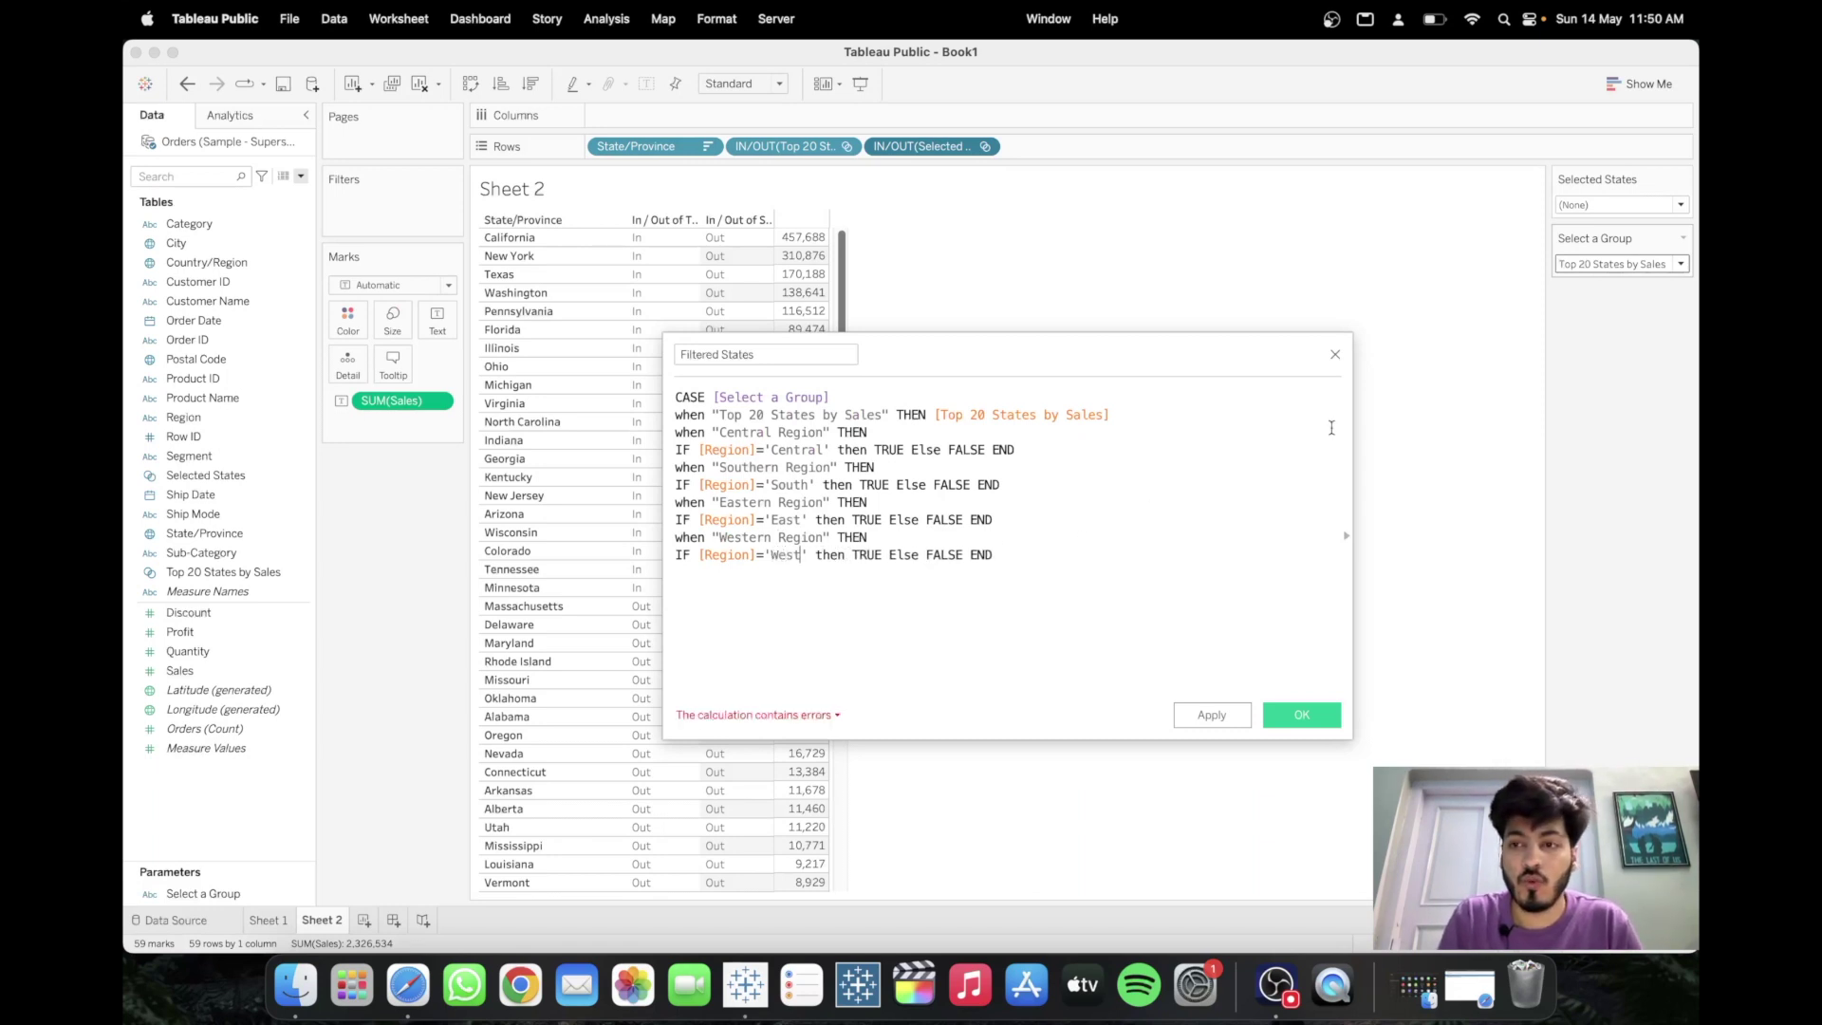
- Check the remaining Select a Group choices and start a new formula line after the Western Region branch
click(1630, 265)
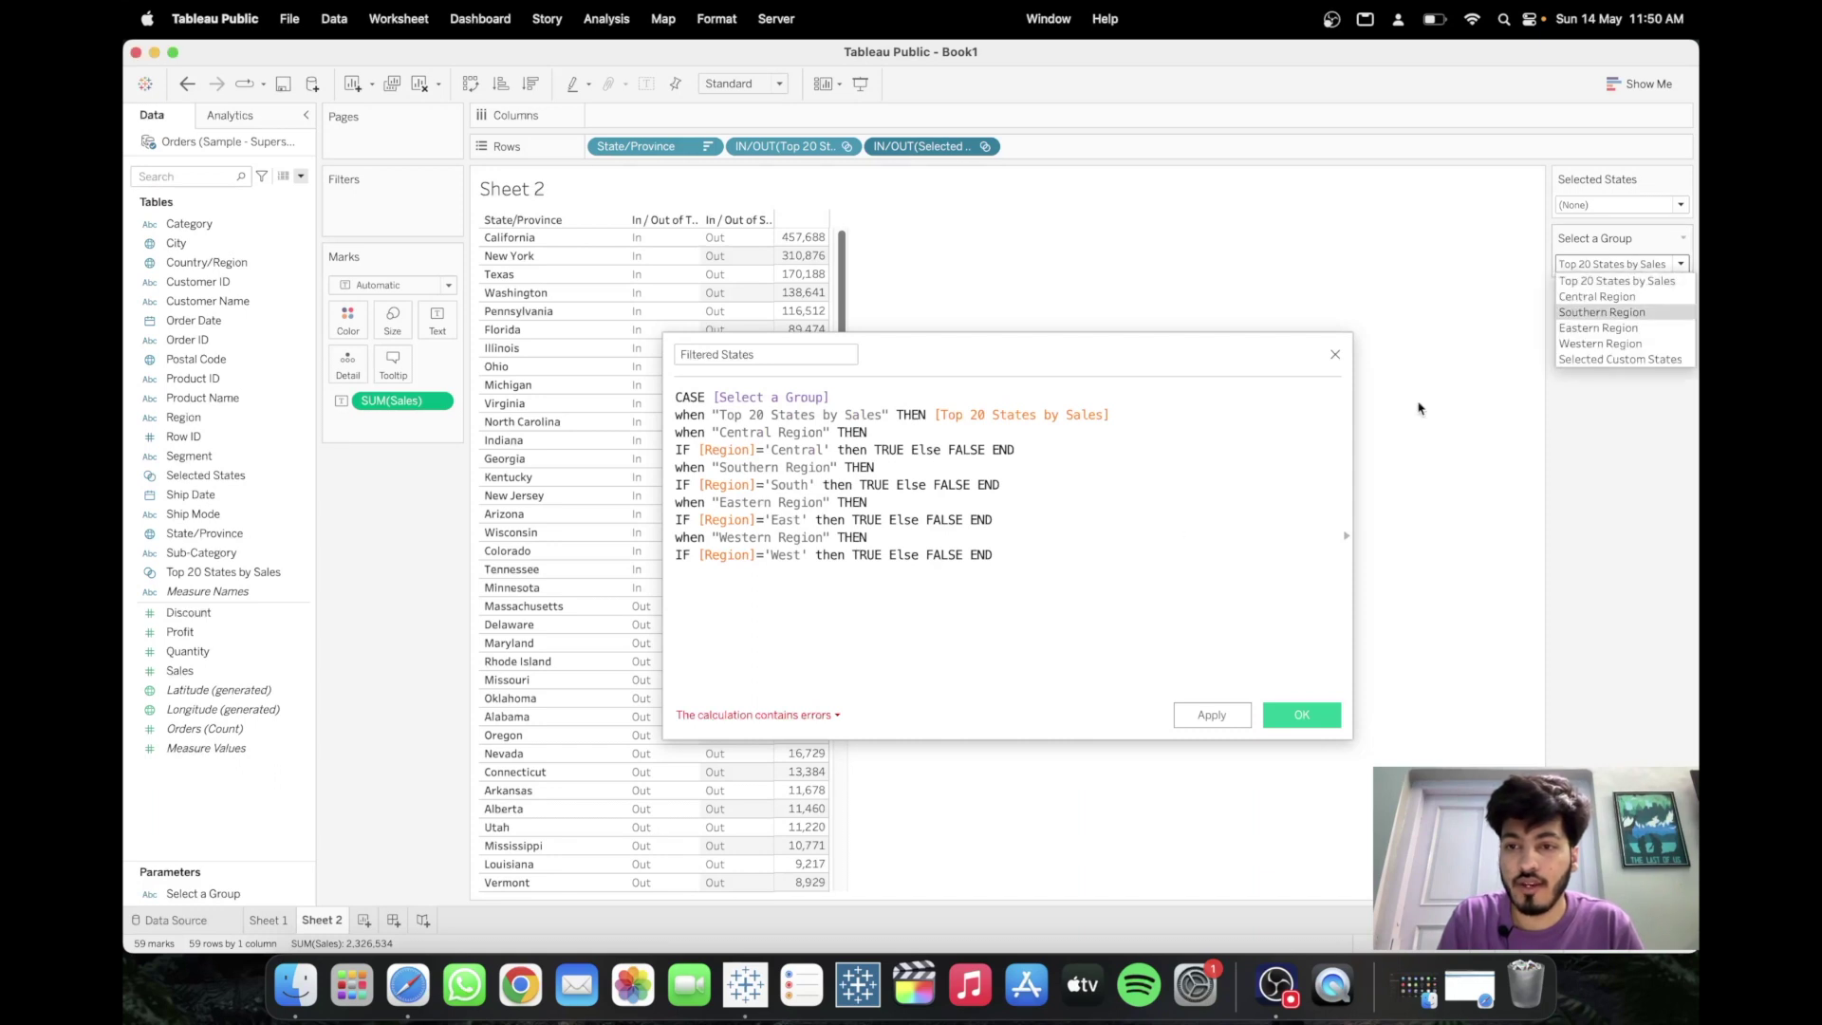
click(1017, 562)
key(Return)
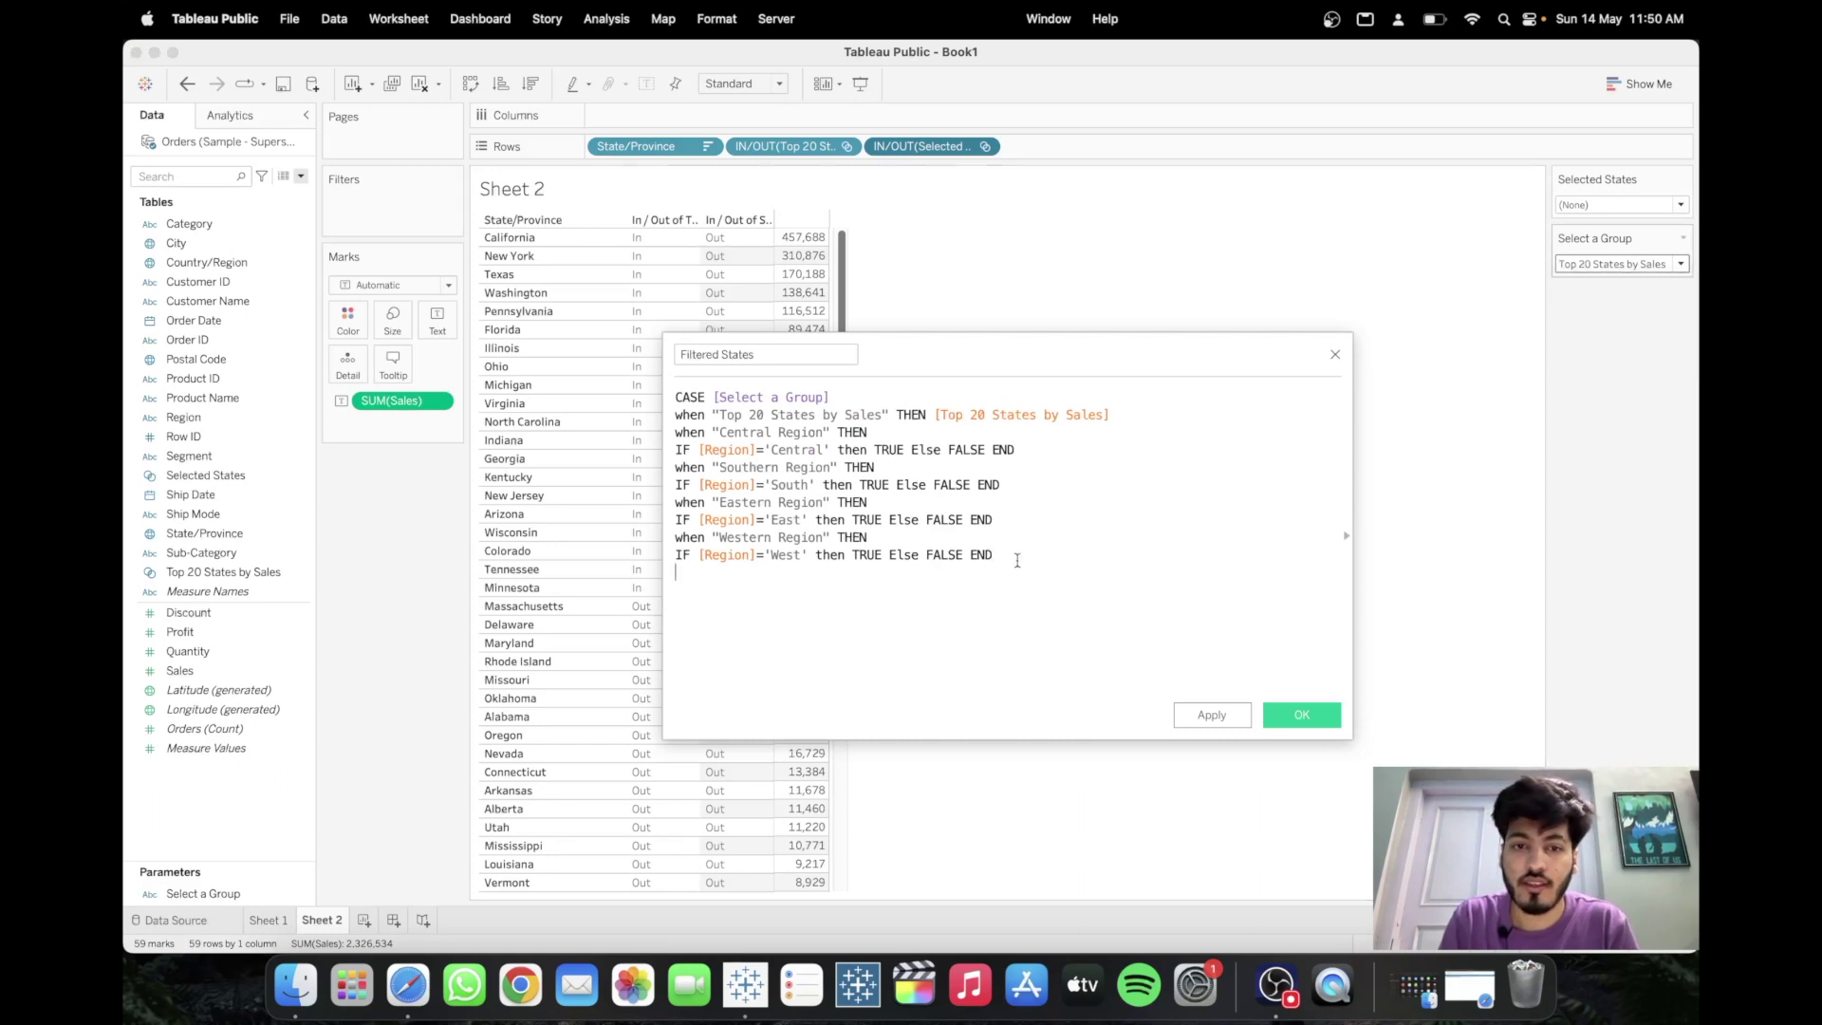
text(ELSE)
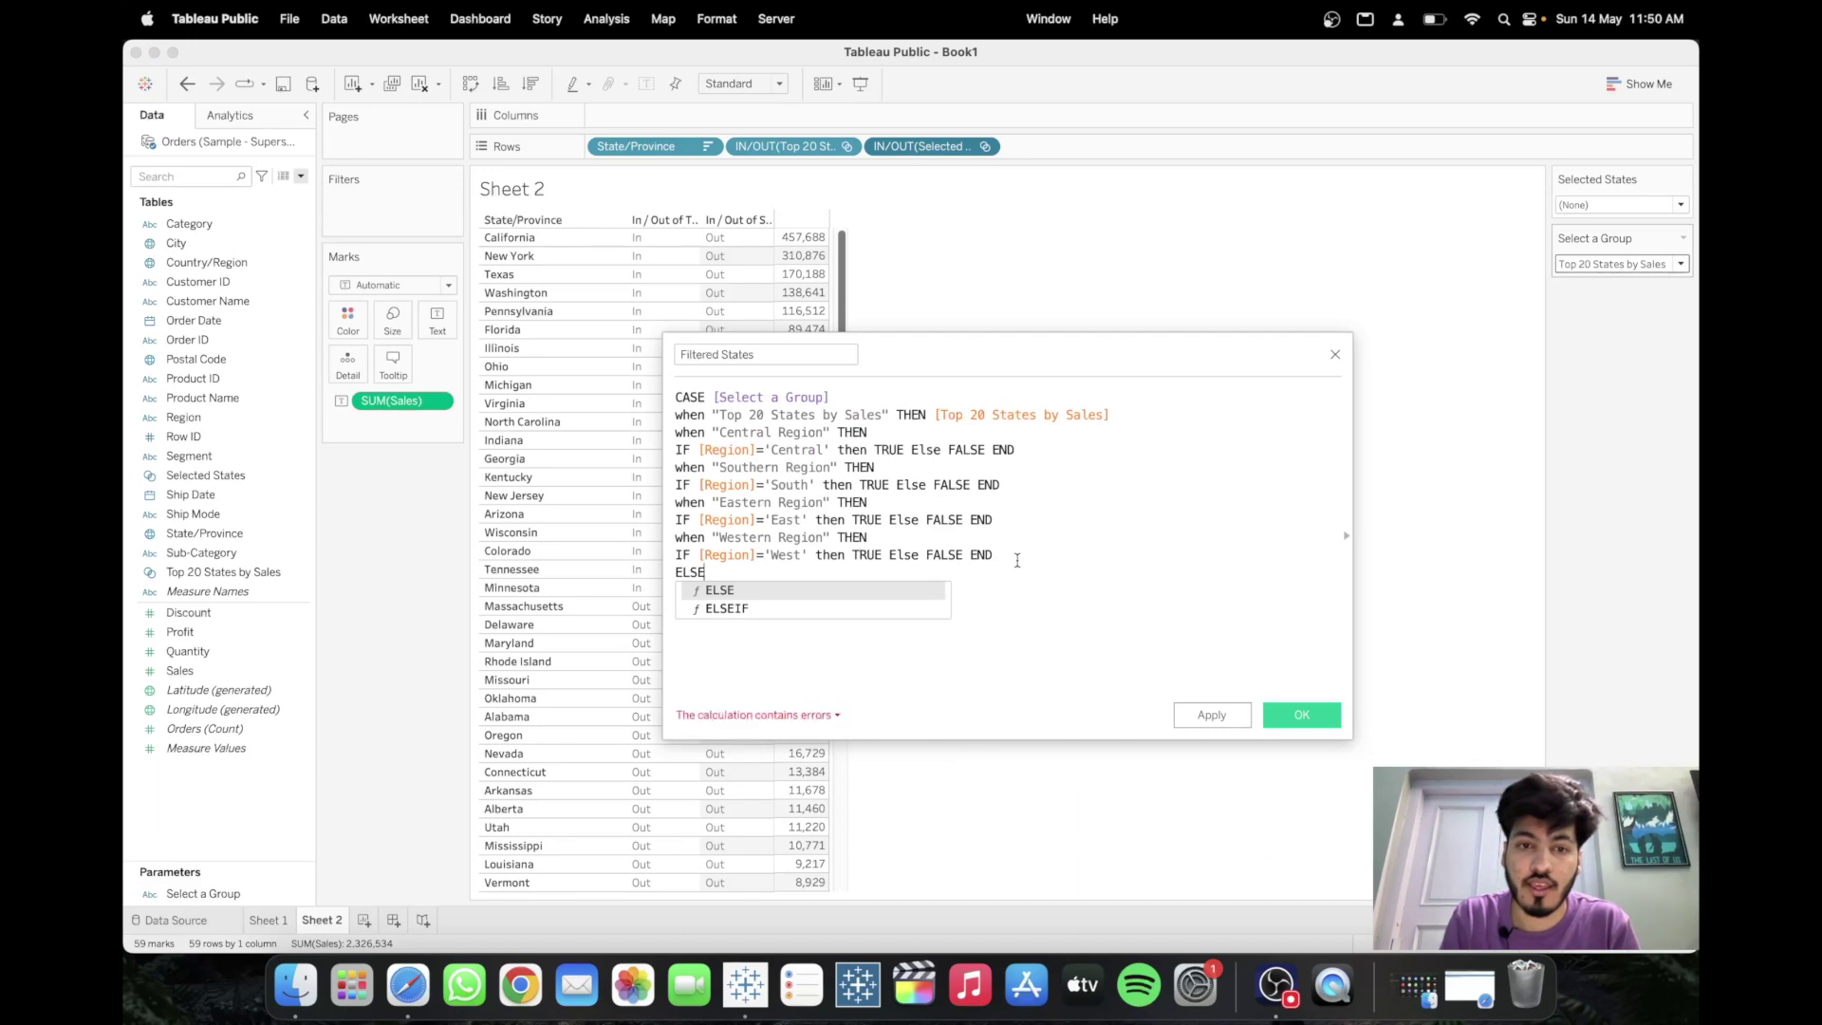
key(BackSpace)
key(BackSpace)
key(BackSpace)
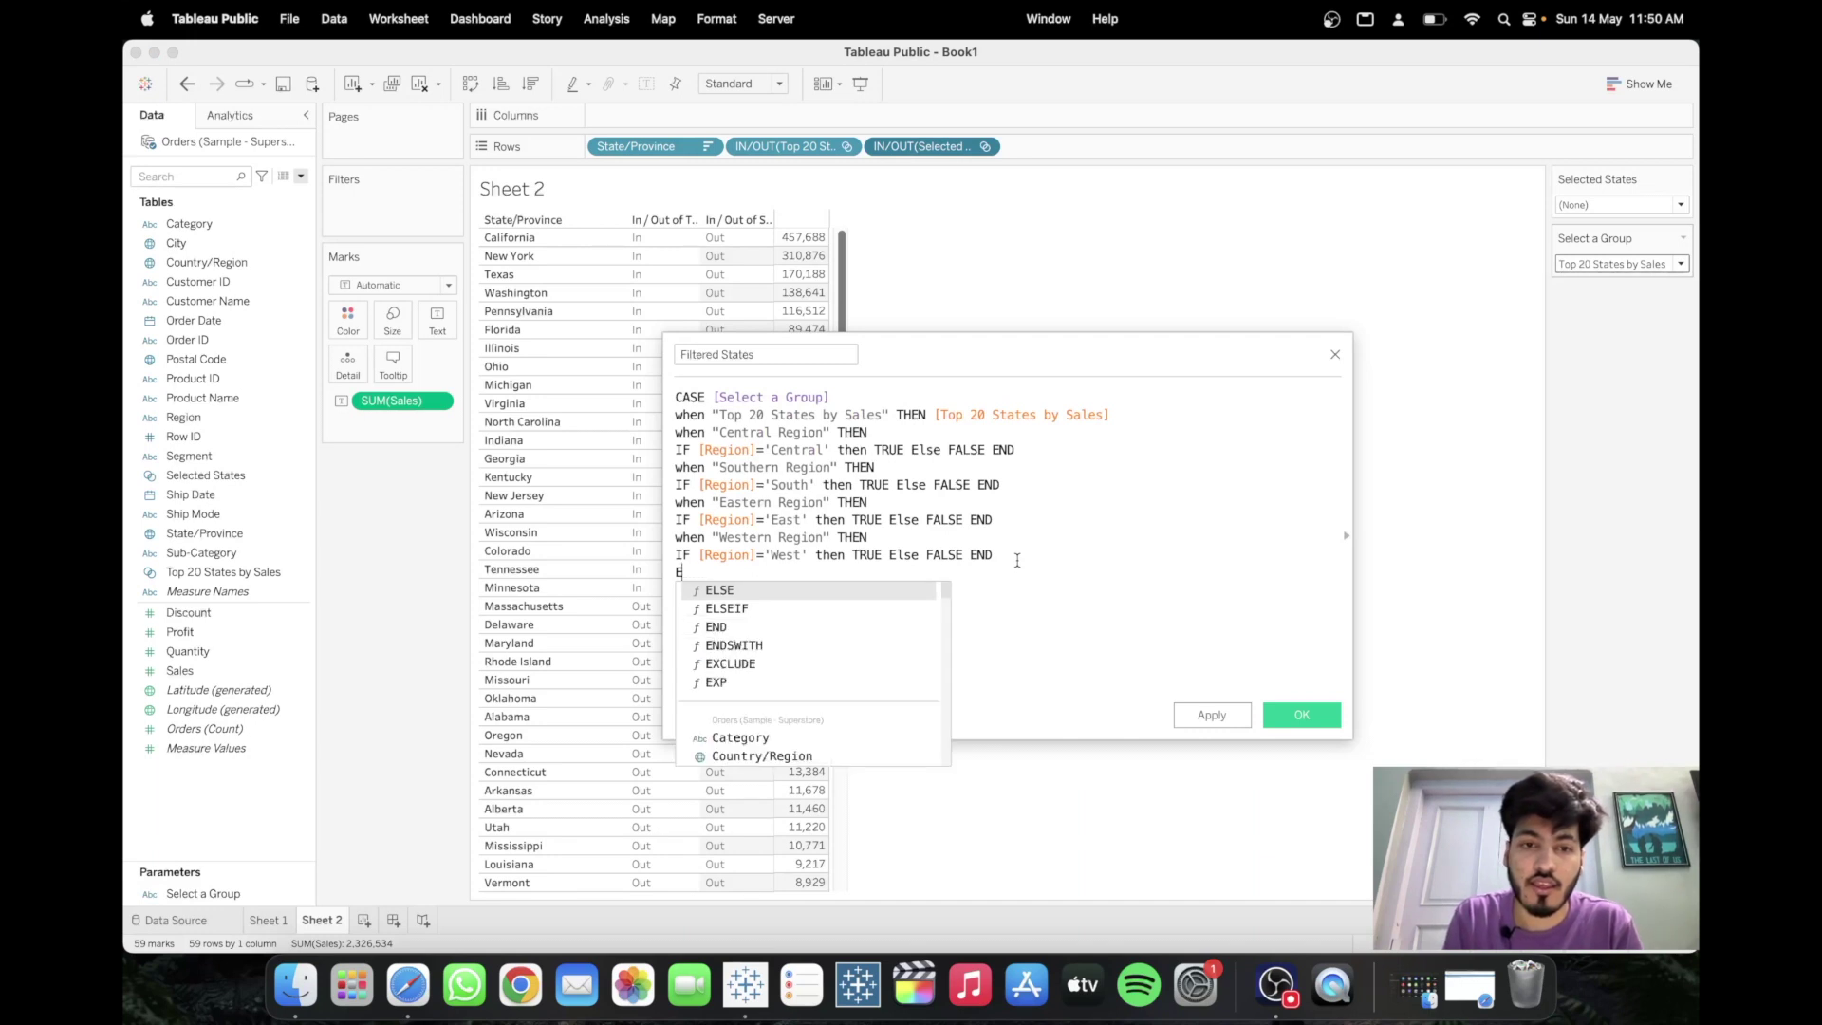
key(BackSpace)
- Add a when "Selected Custom States" THEN line below the Western Region branch, matching the Select a Group choice name
text(when)
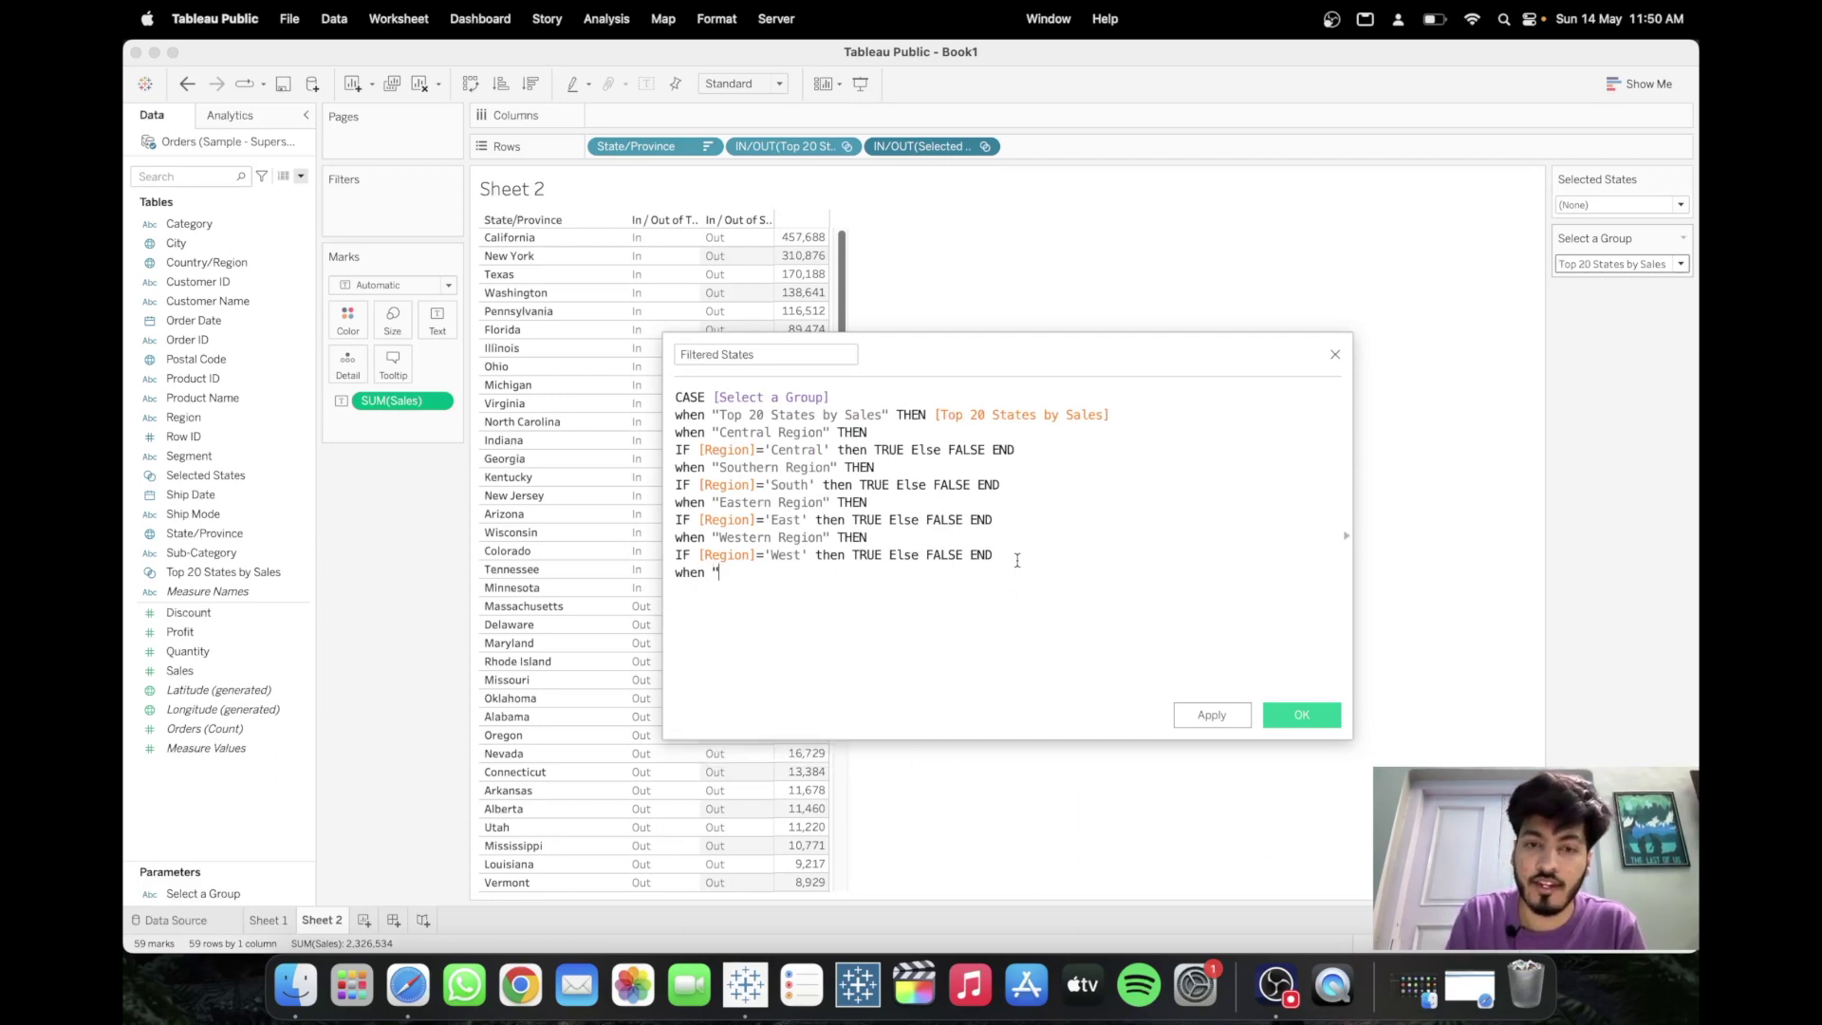
click(1600, 265)
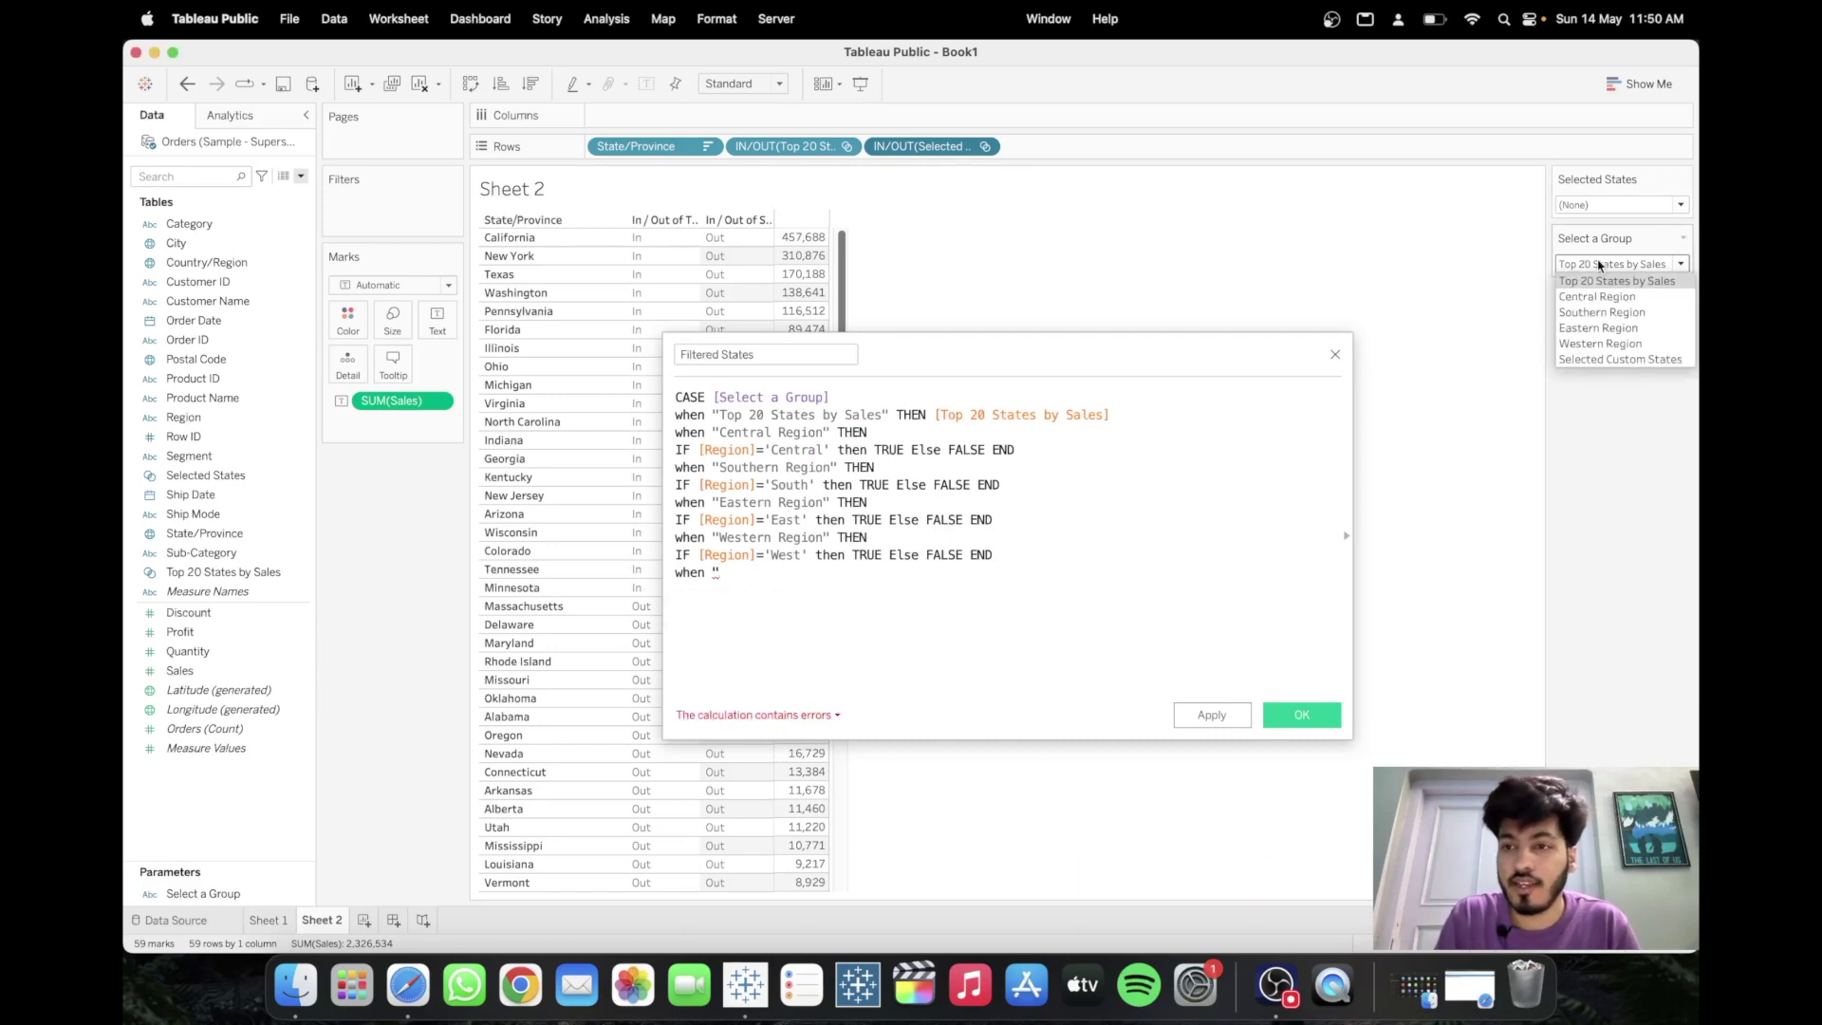
click(1173, 481)
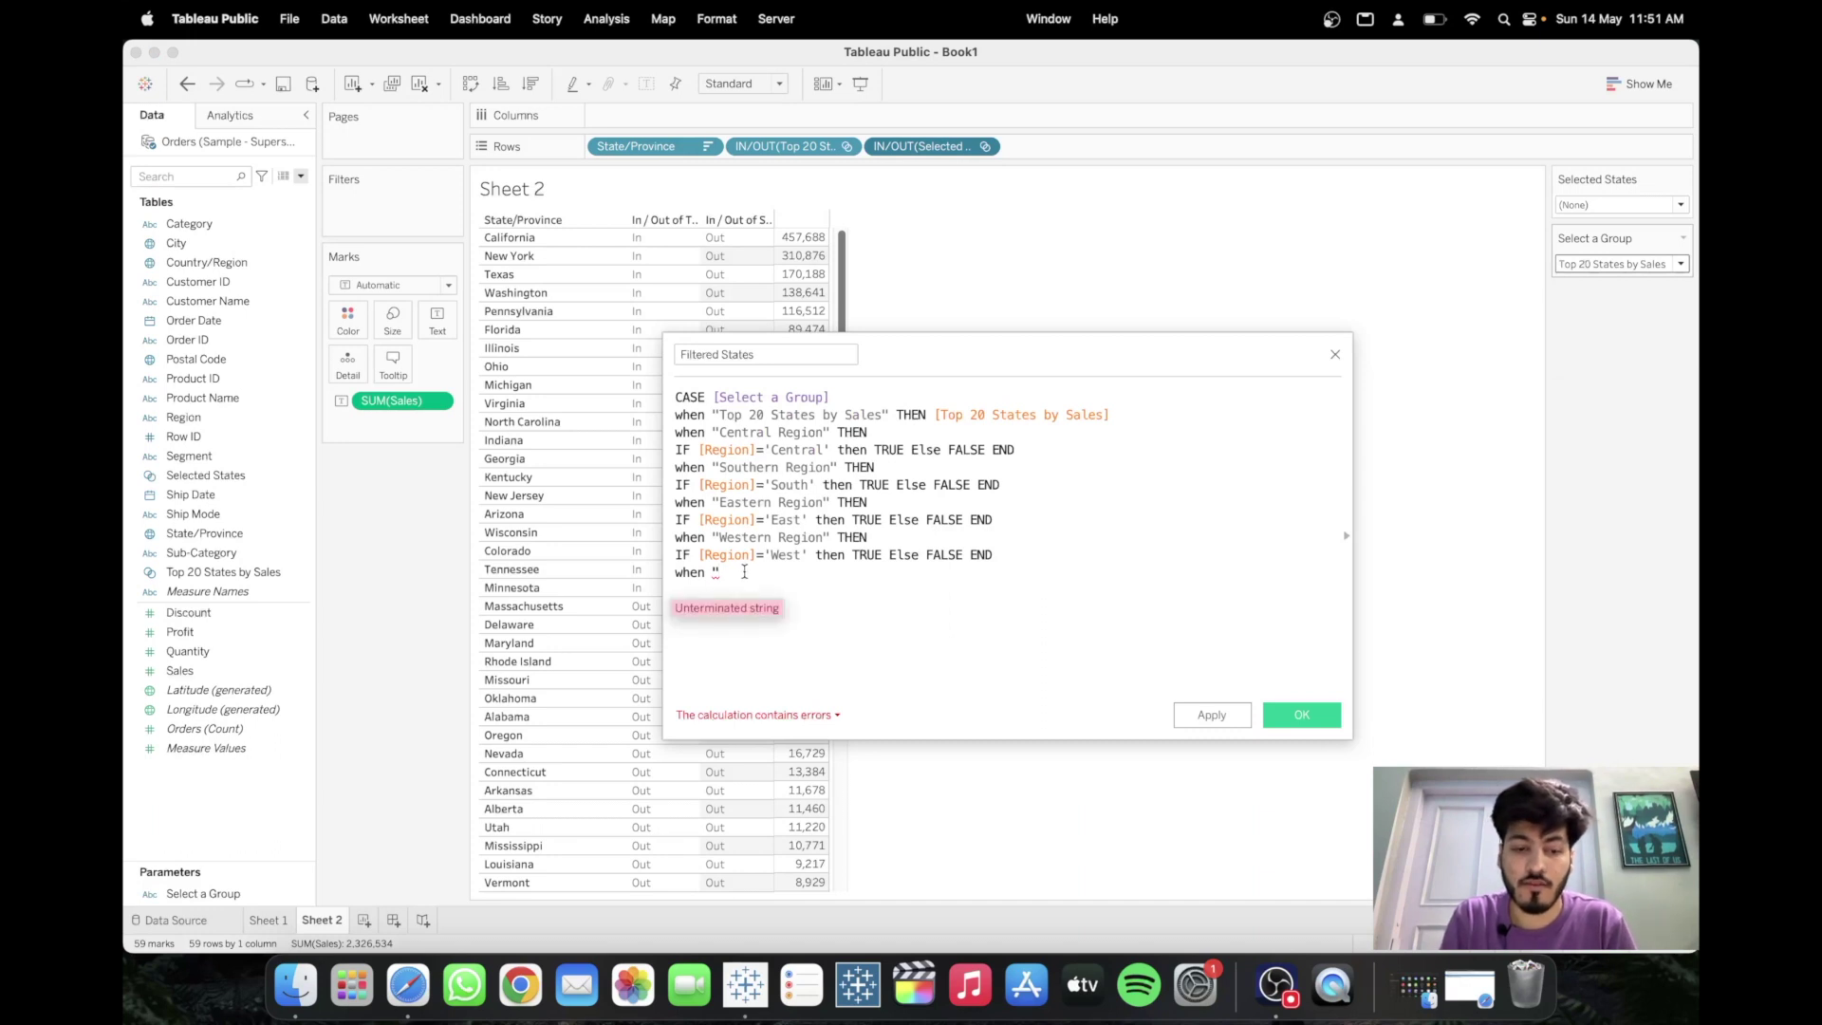
text(Se)
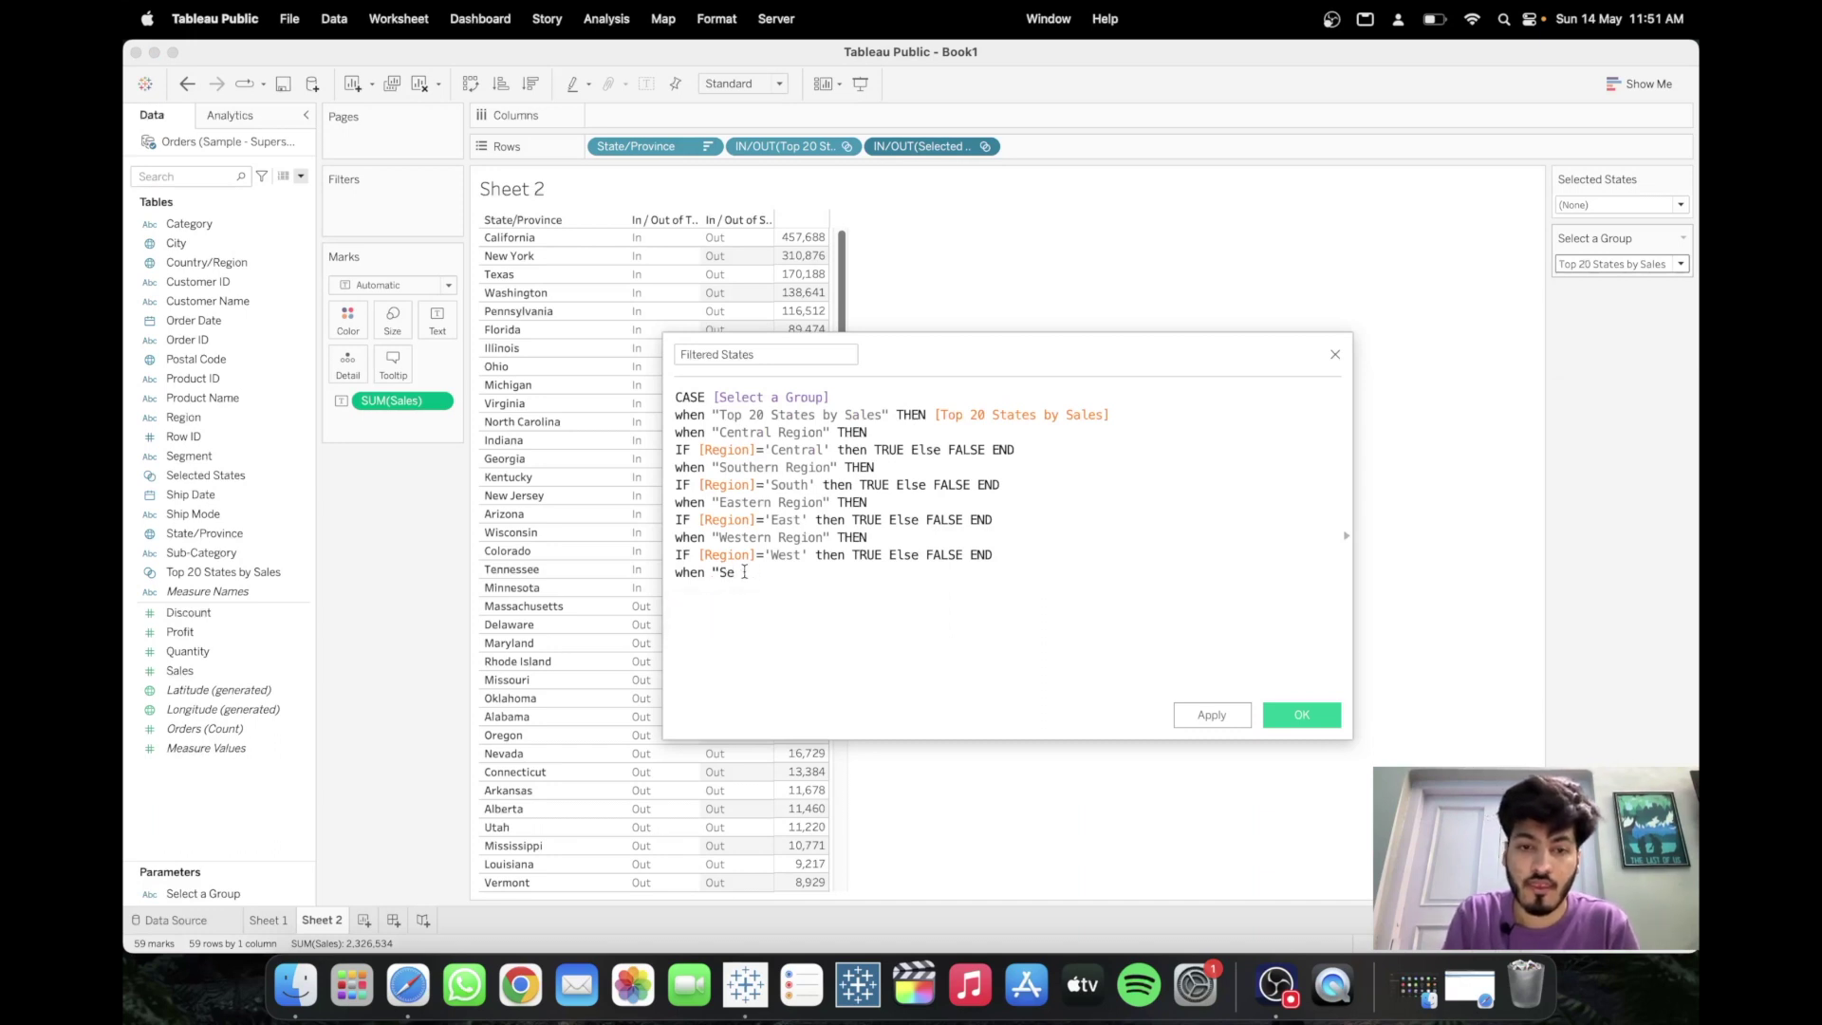
text(lec)
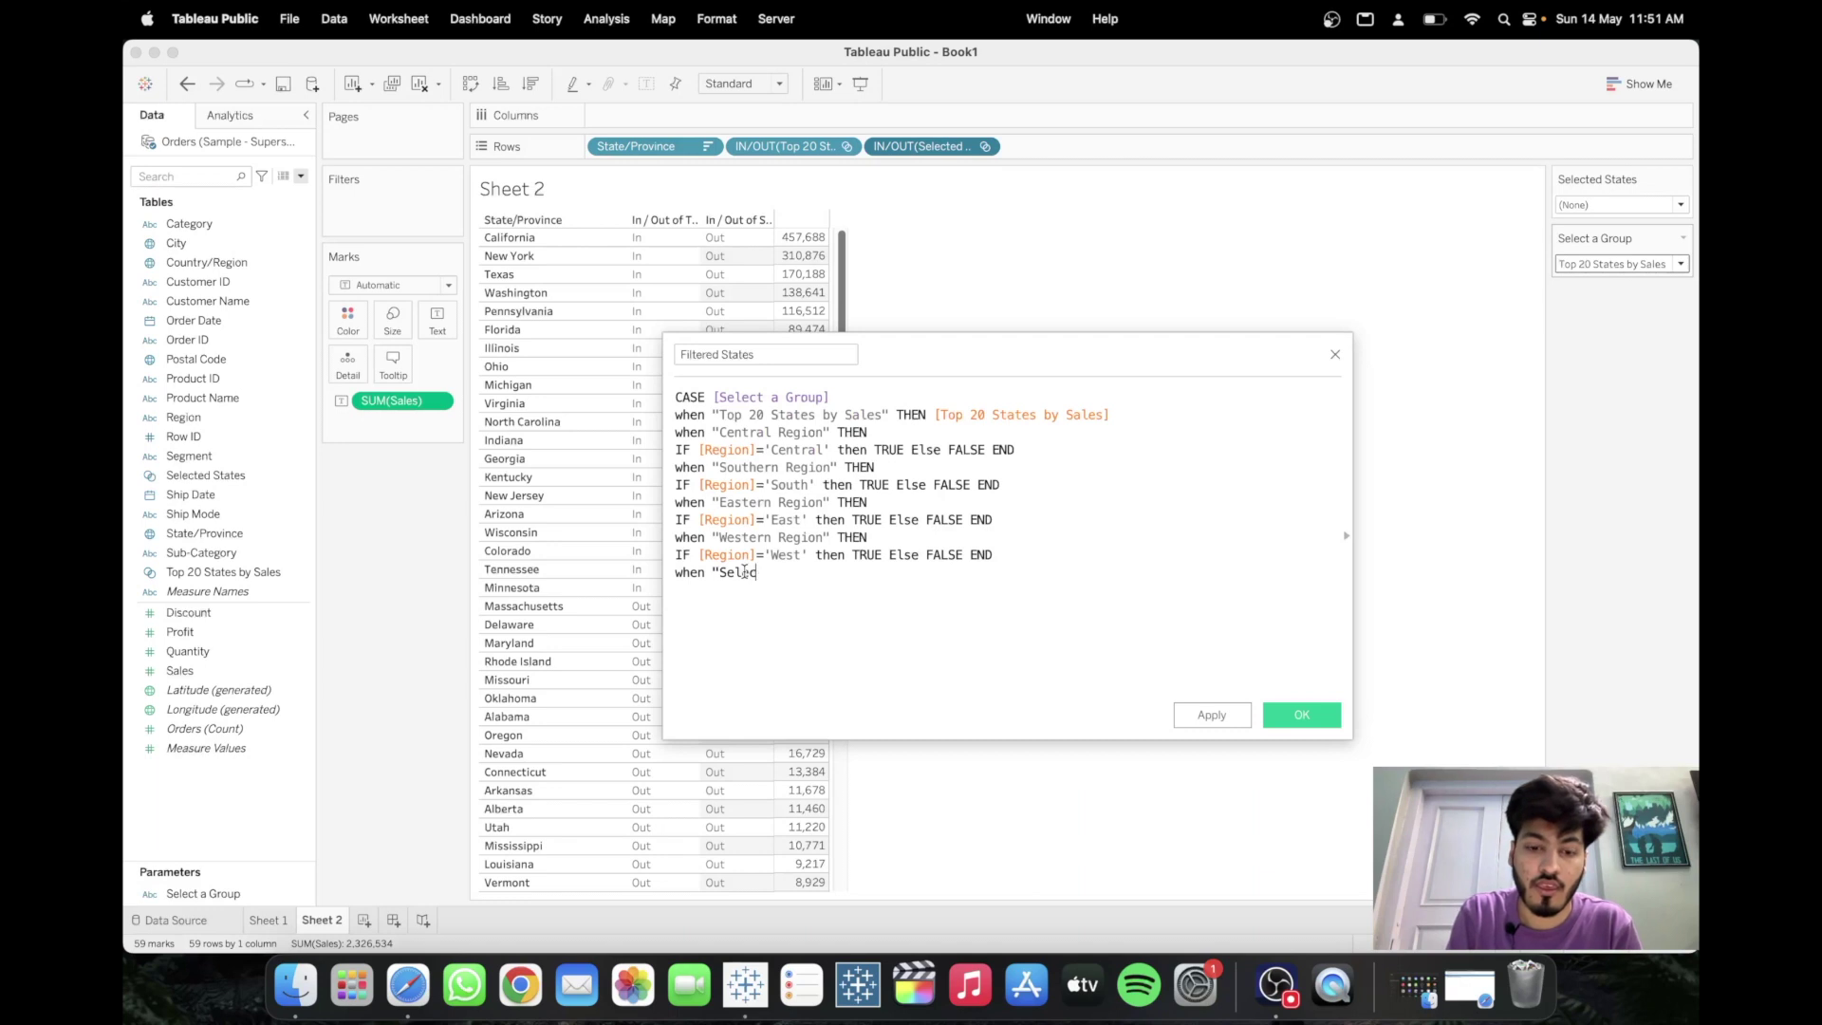
text(yte Custom States" )
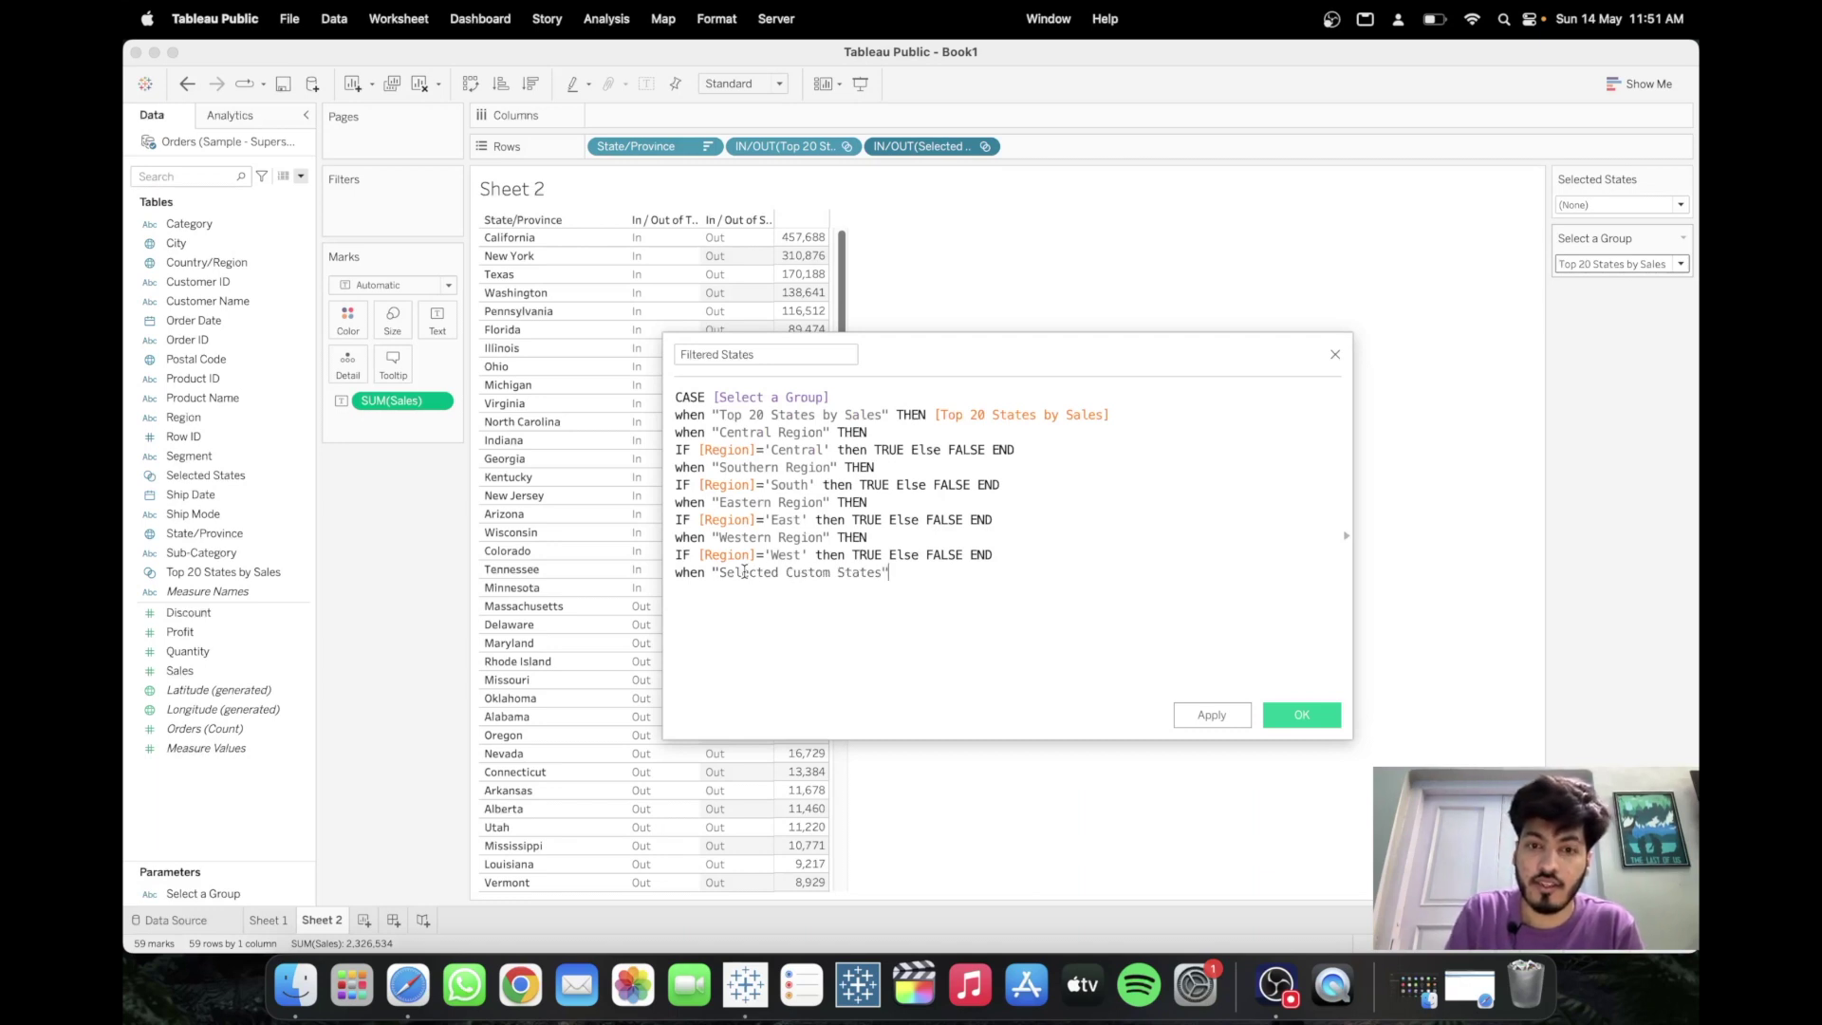
text(THEN)
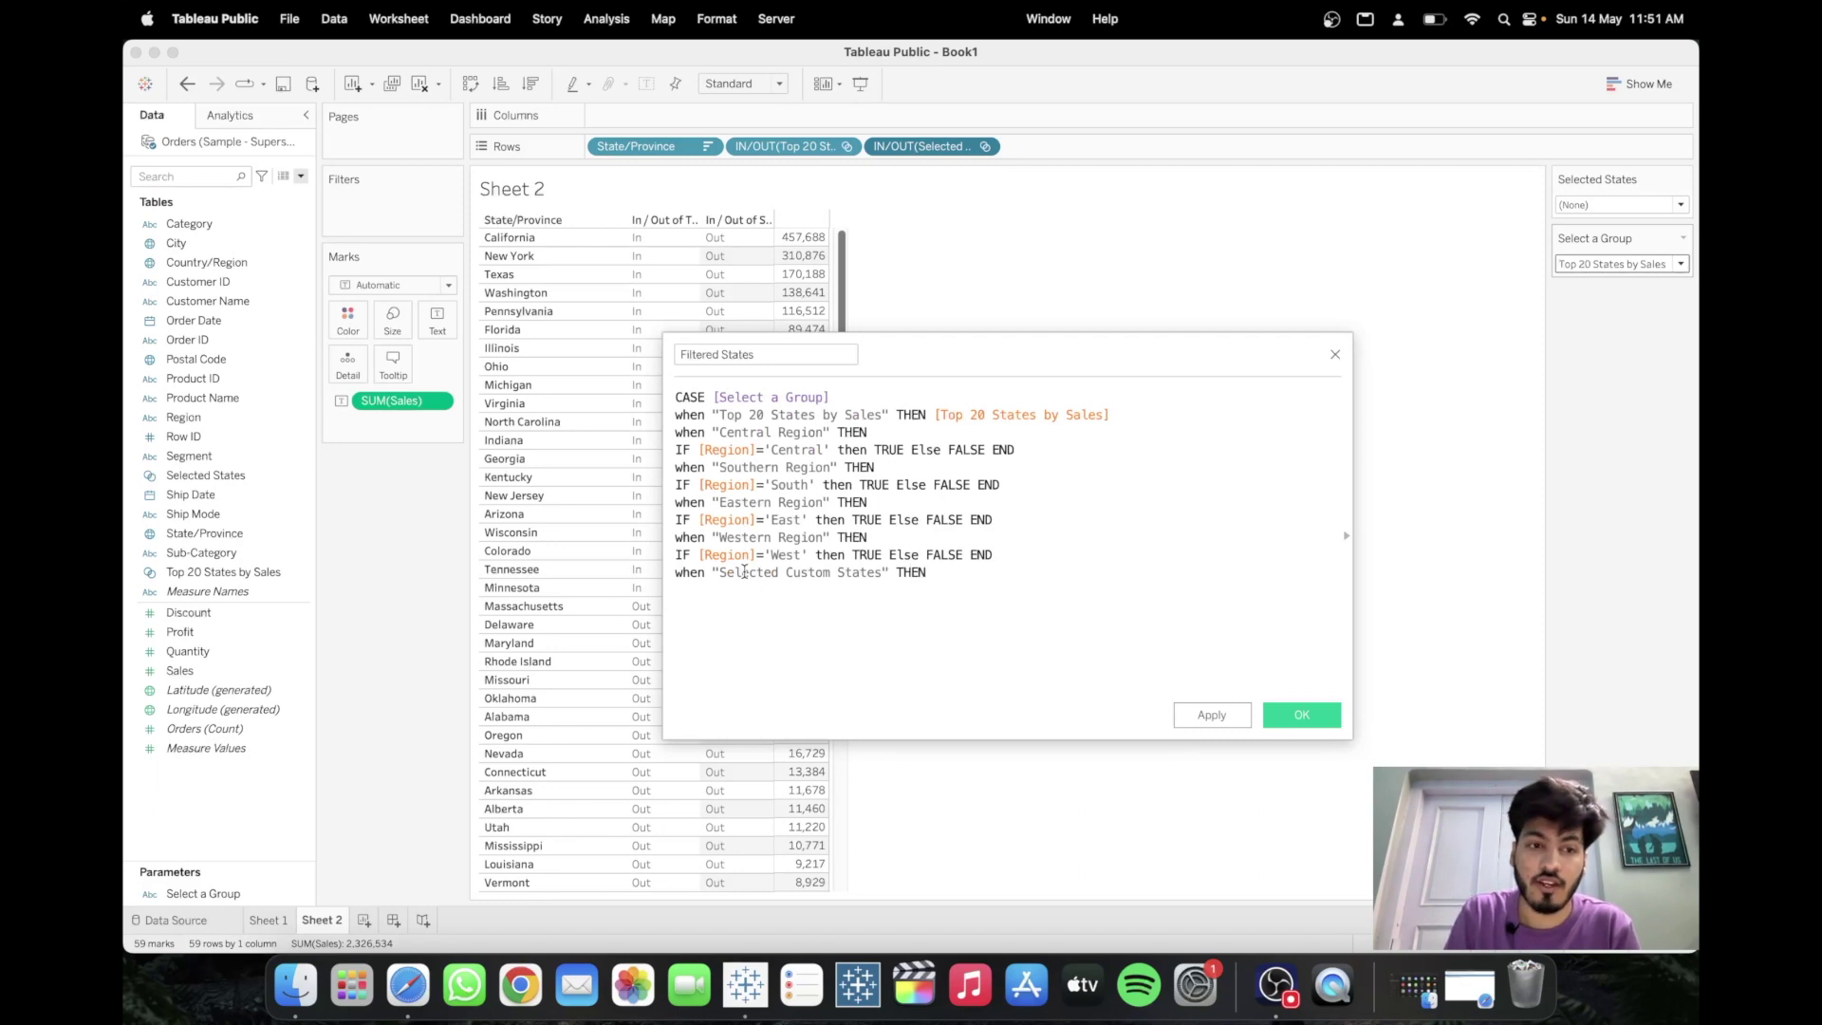
- Return the [Selected States] set for the Selected Custom States branch, close the CASE with END, and save the Filtered States calculation
drag(205, 475, 966, 594)
text(END)
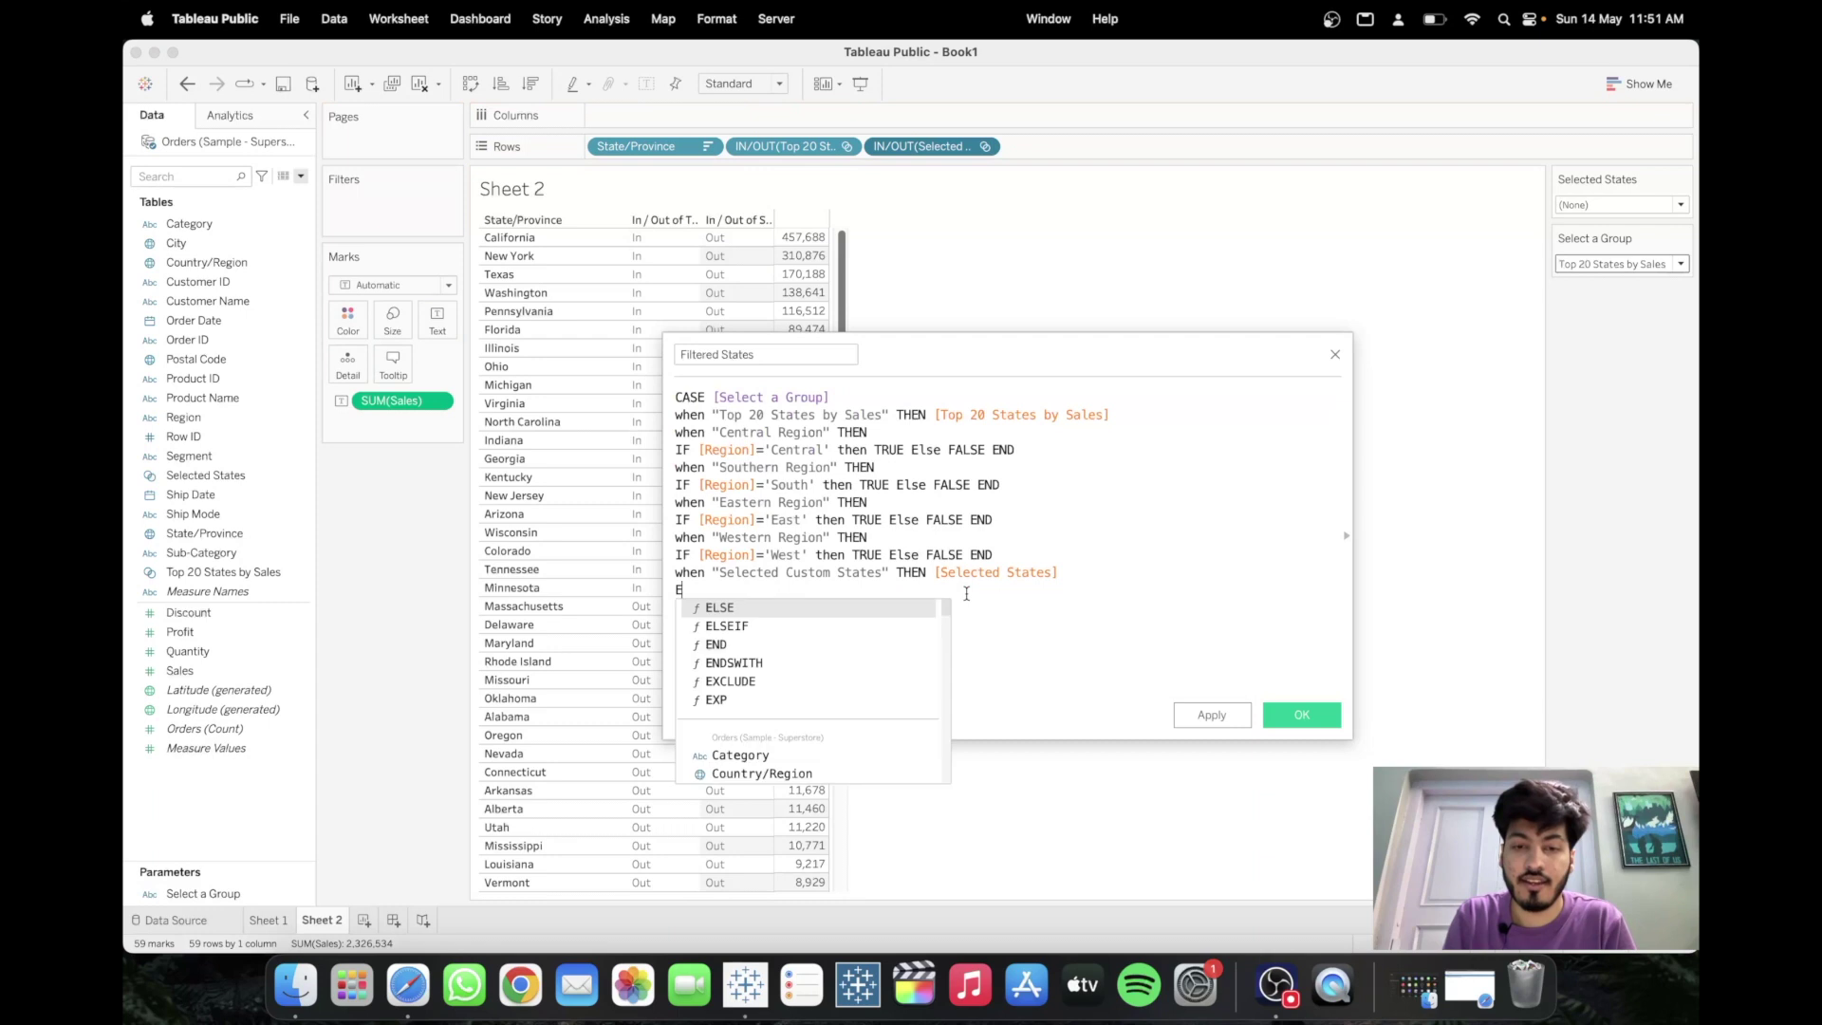
click(1022, 632)
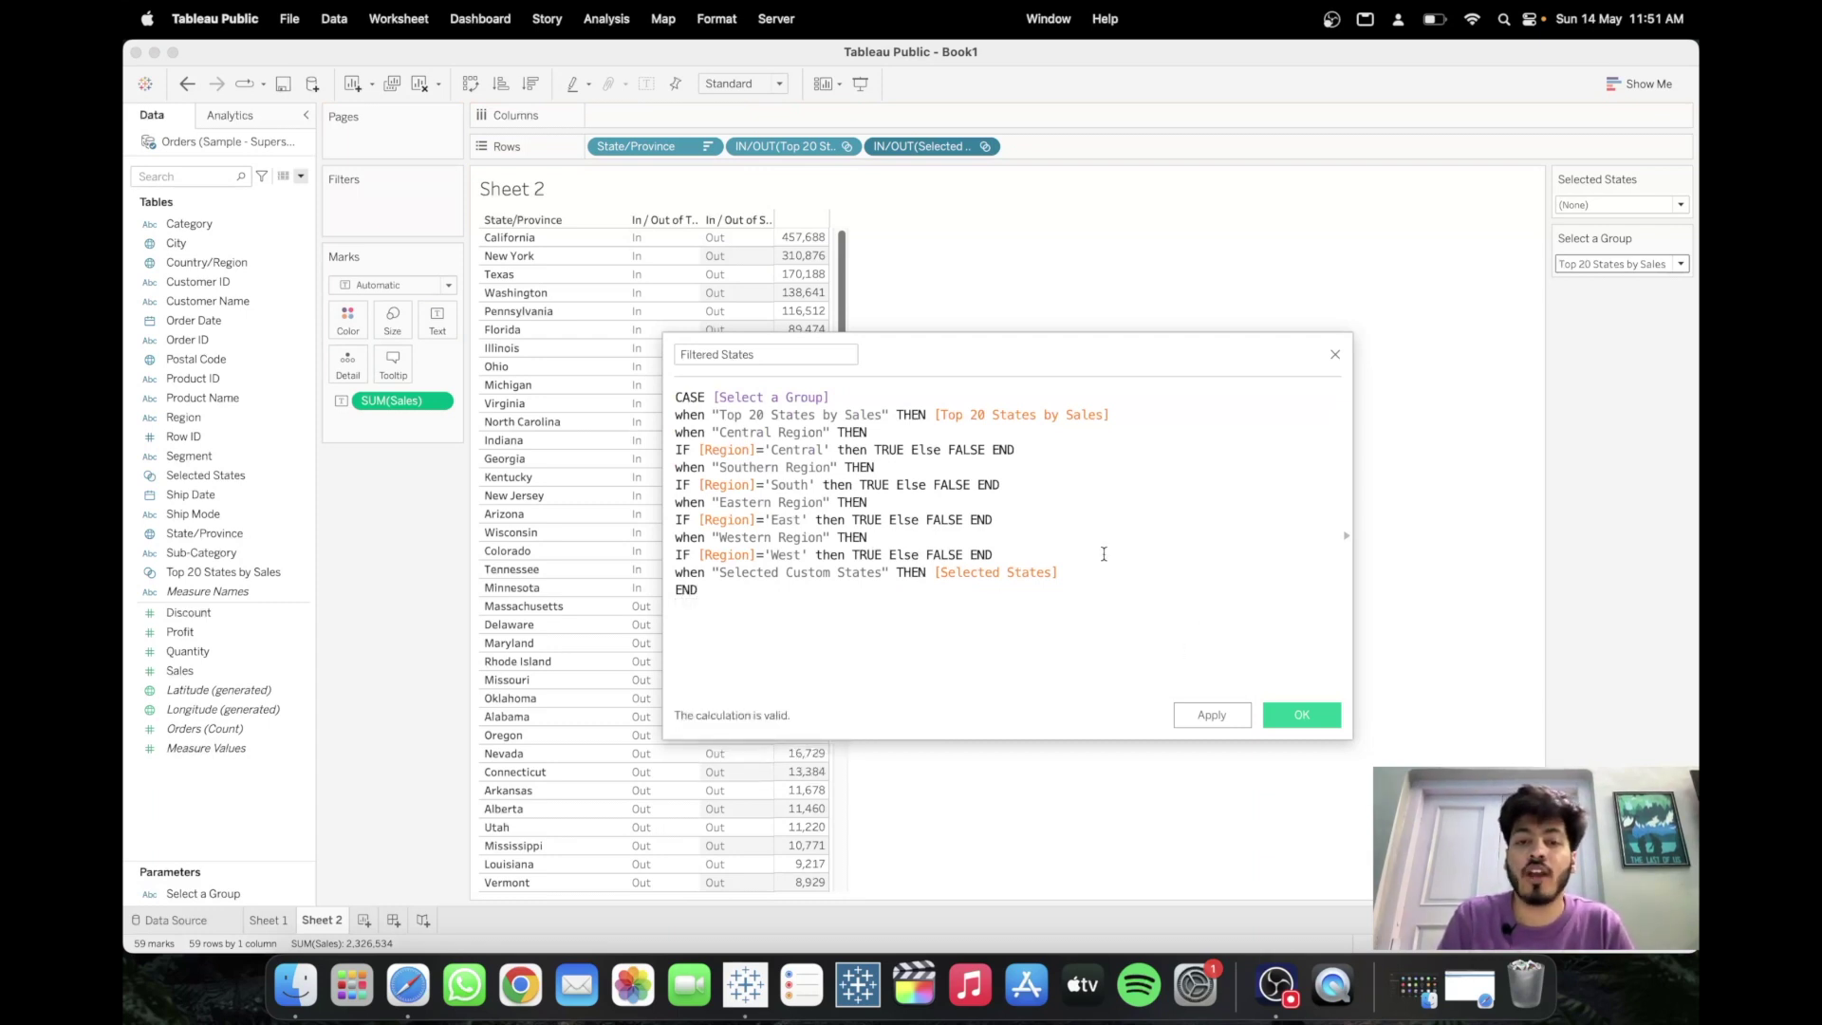
click(1205, 713)
click(1302, 715)
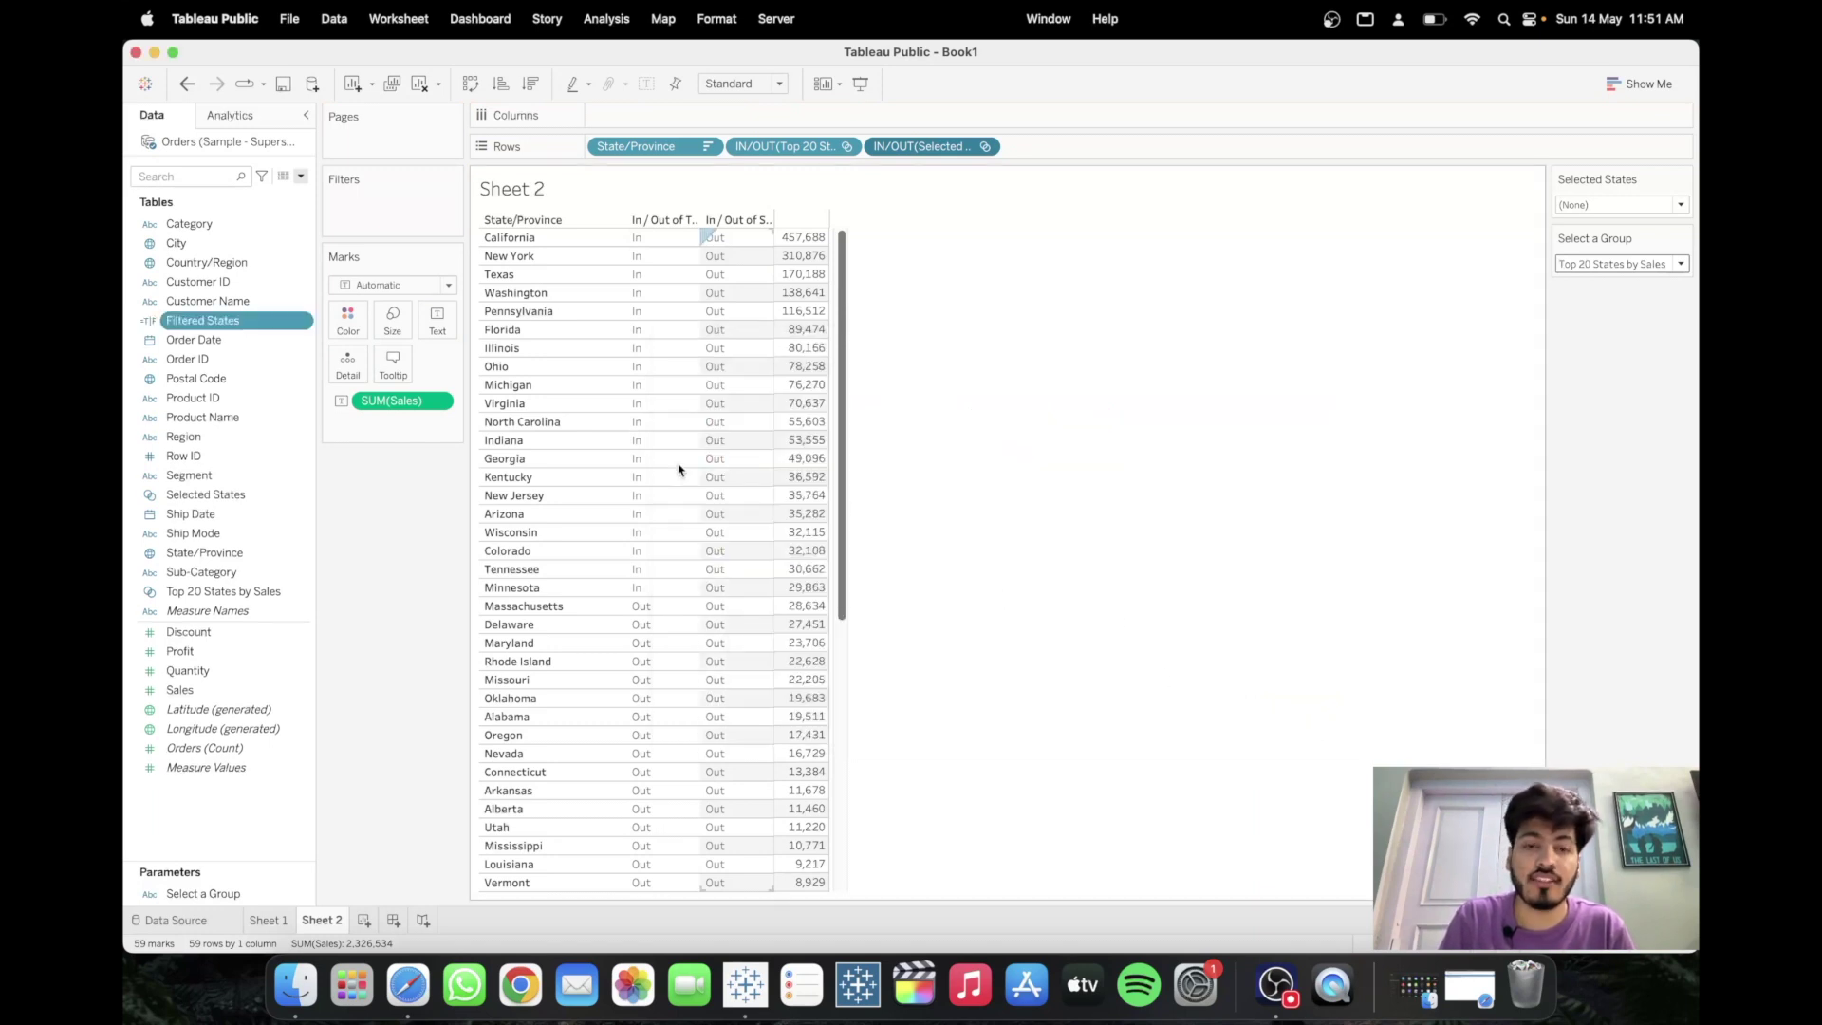
- Add Filtered States to the table's rows and test Select a Group with Central Region, Southern Region and Selected Custom States
drag(228, 321, 1050, 148)
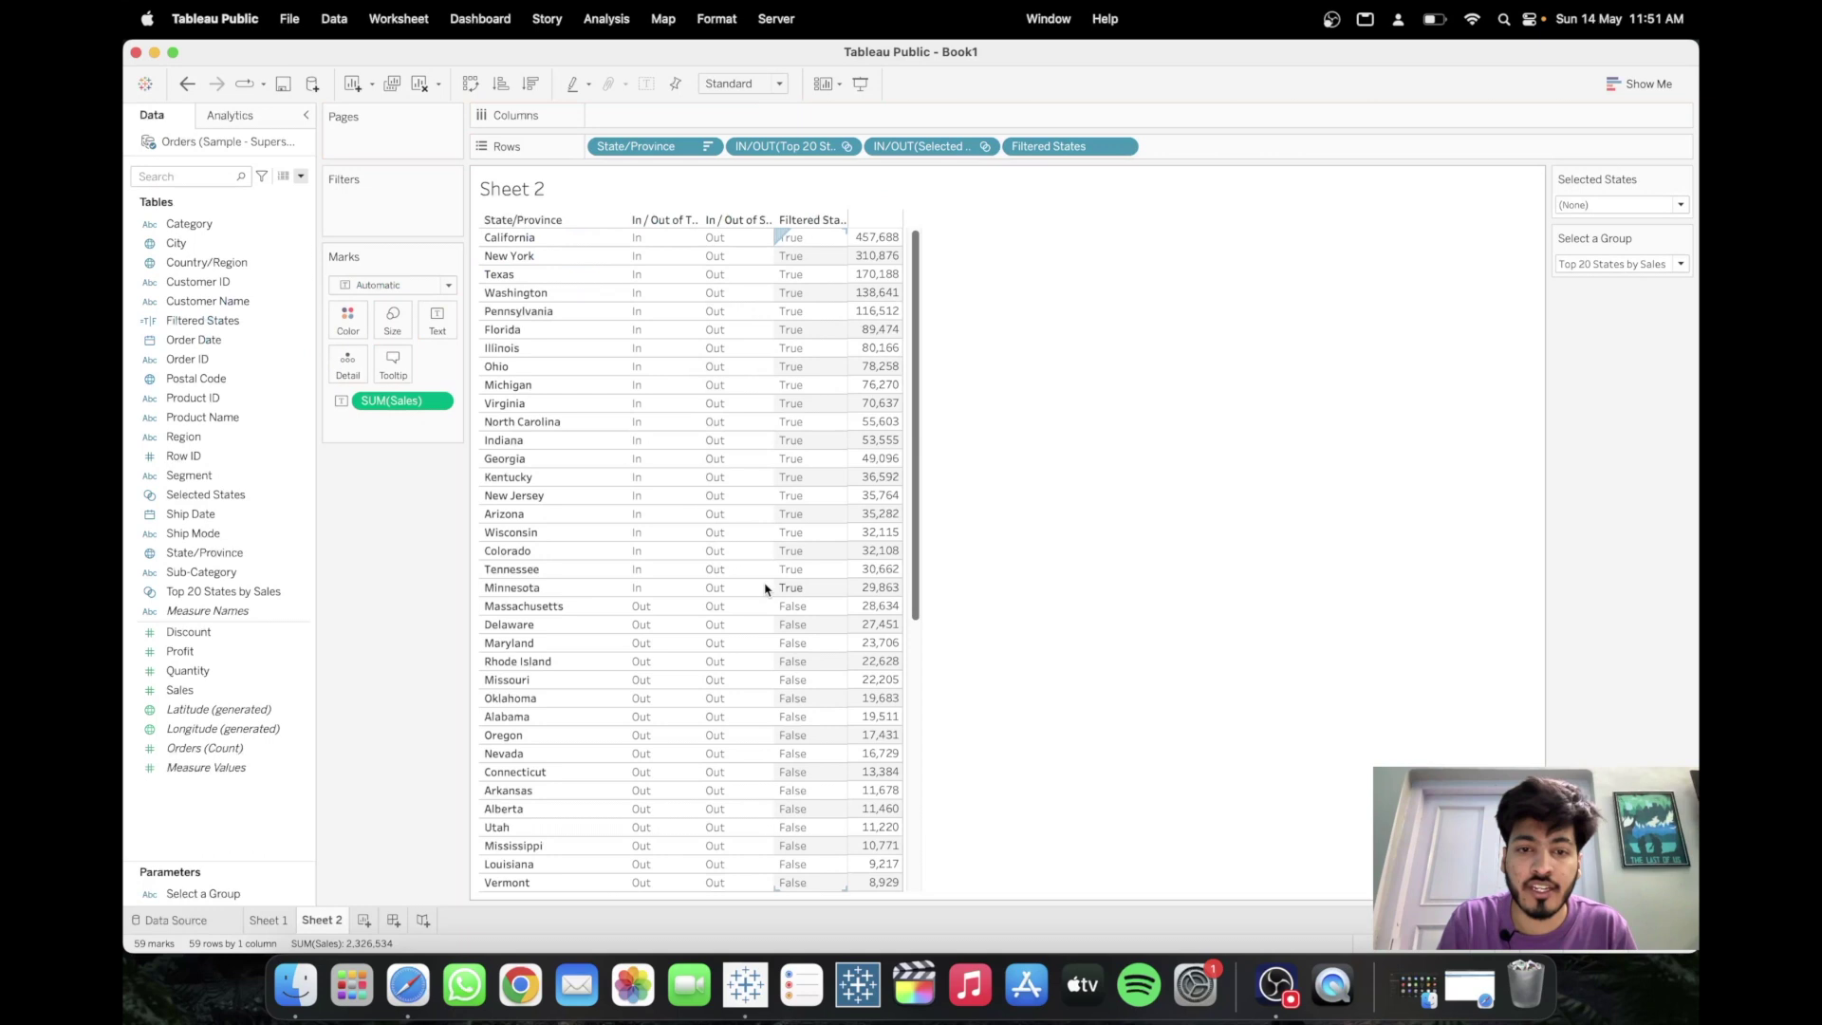
click(1621, 266)
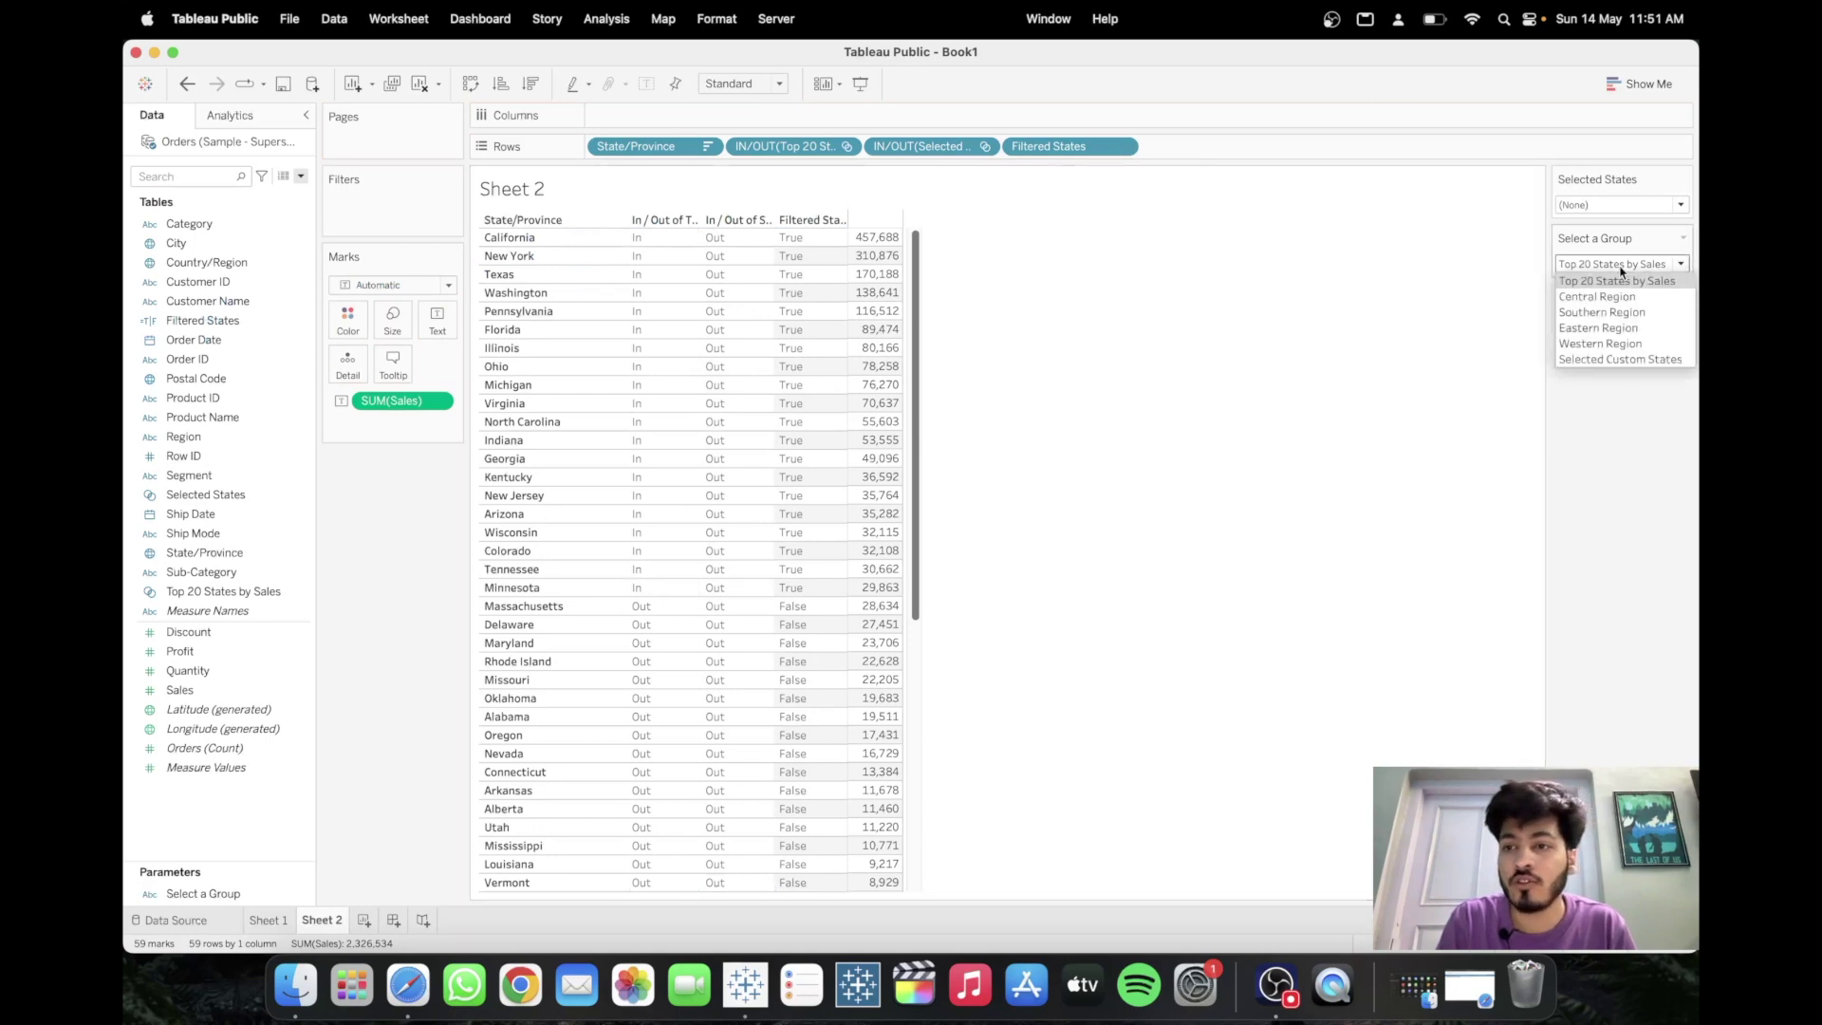
click(1623, 297)
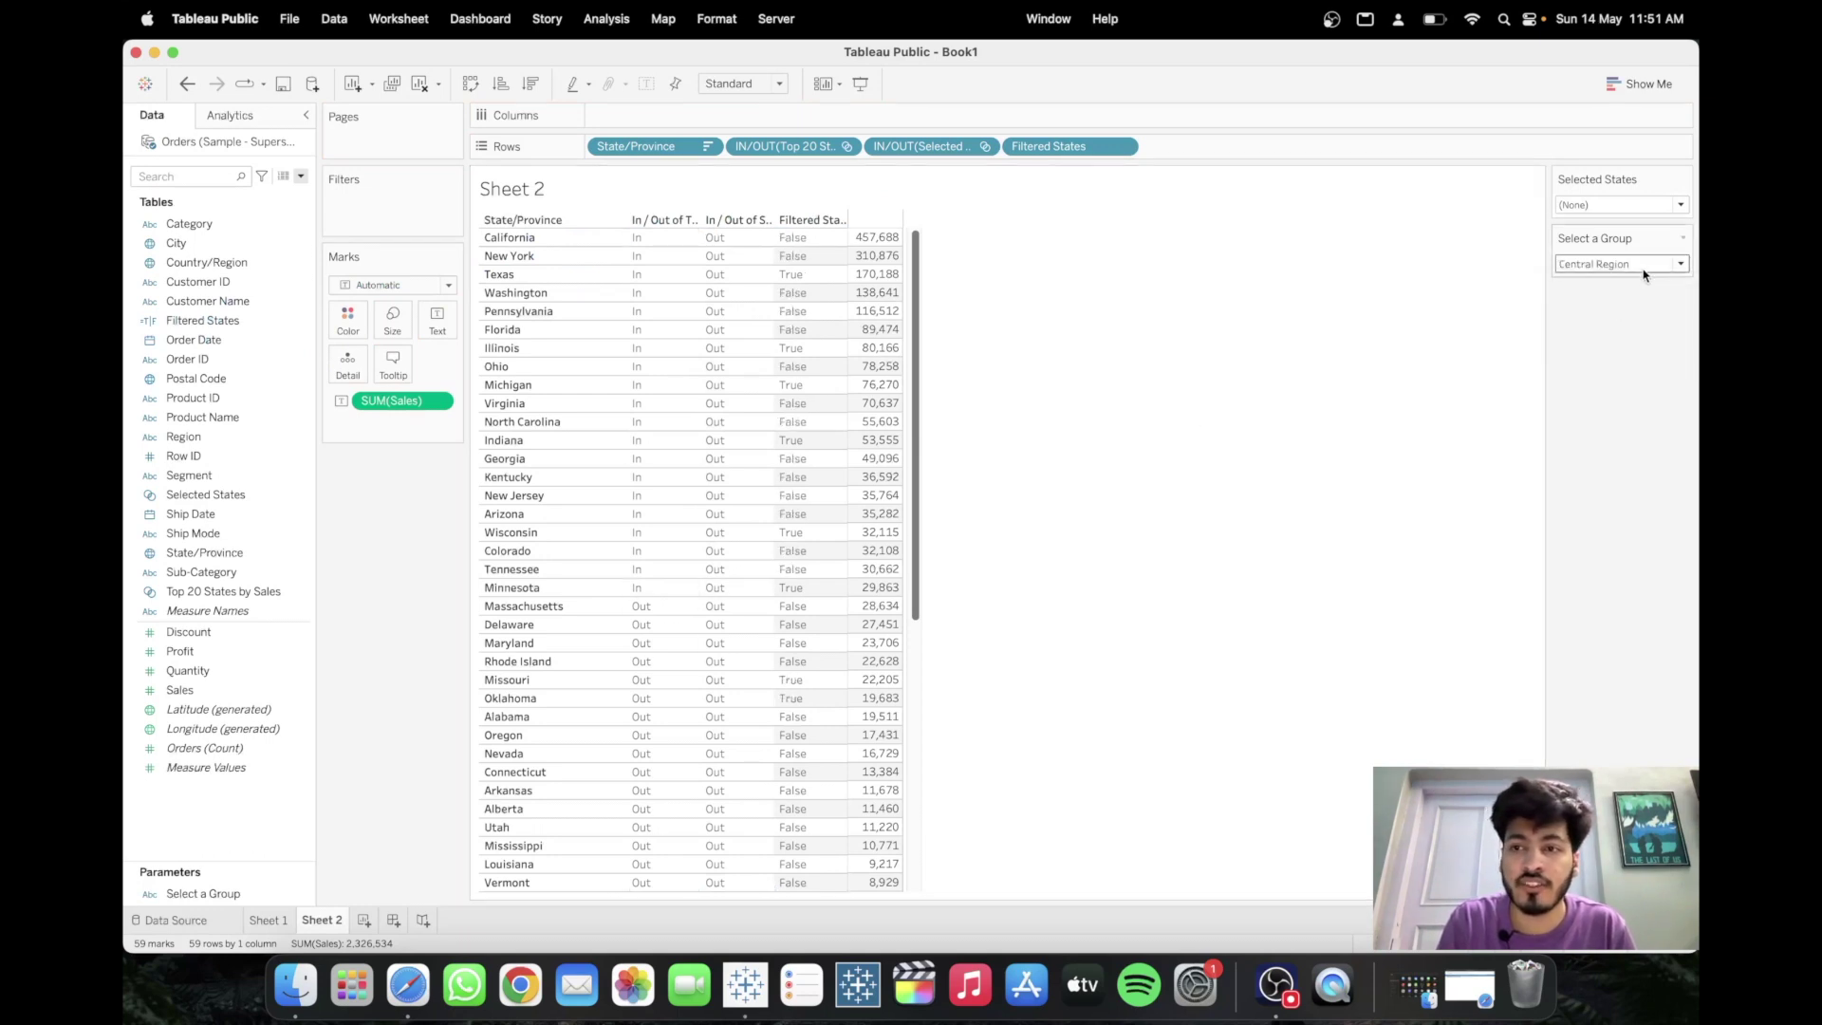
click(1642, 269)
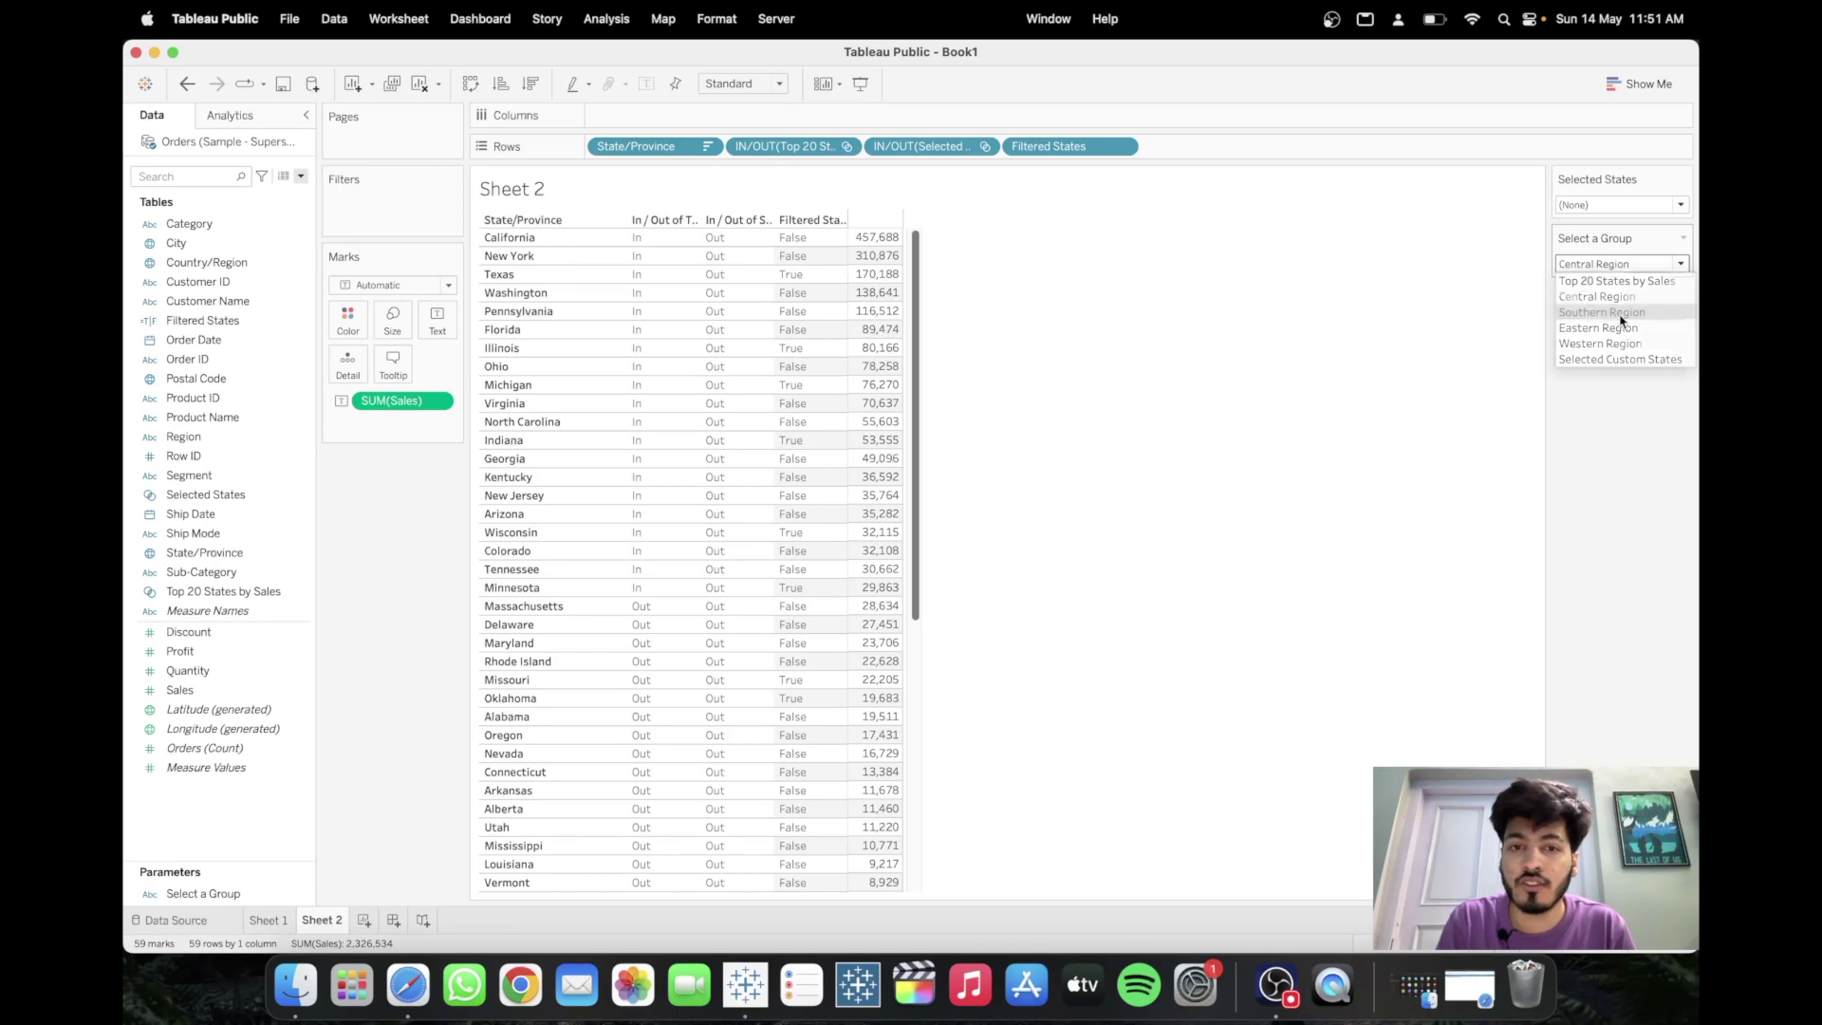
click(1621, 321)
click(1634, 266)
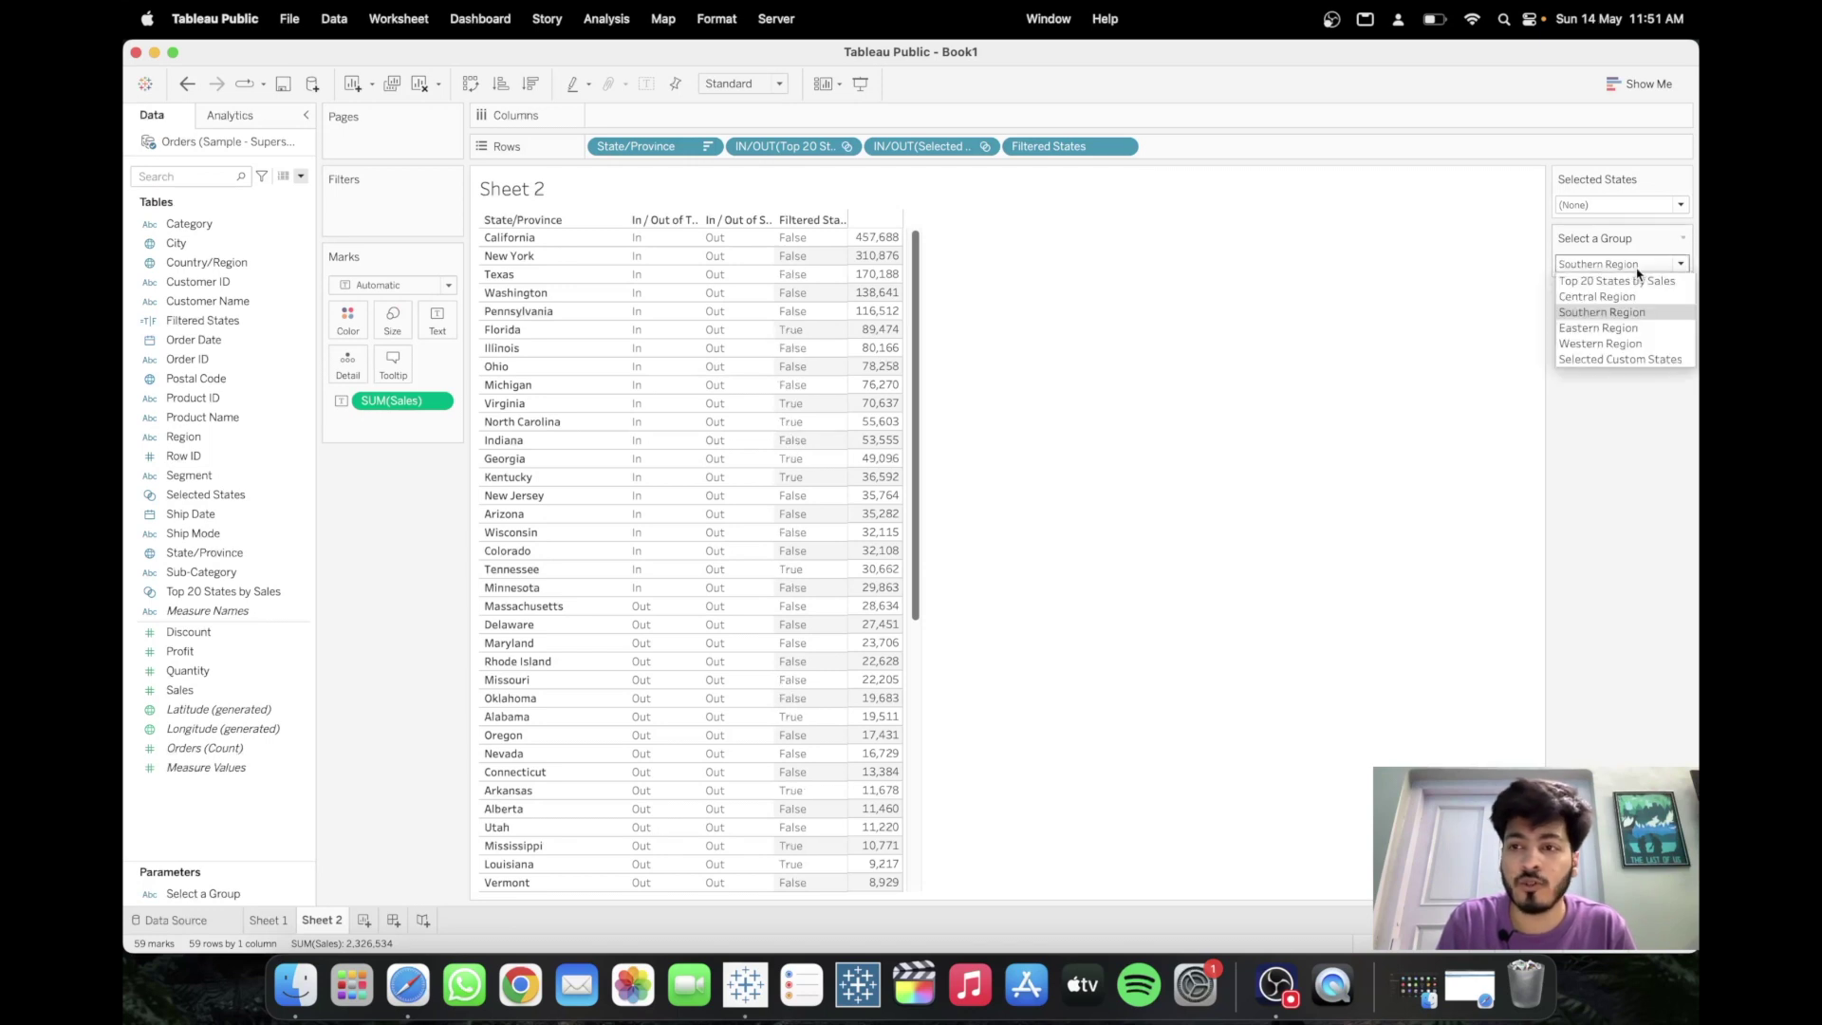
click(1626, 360)
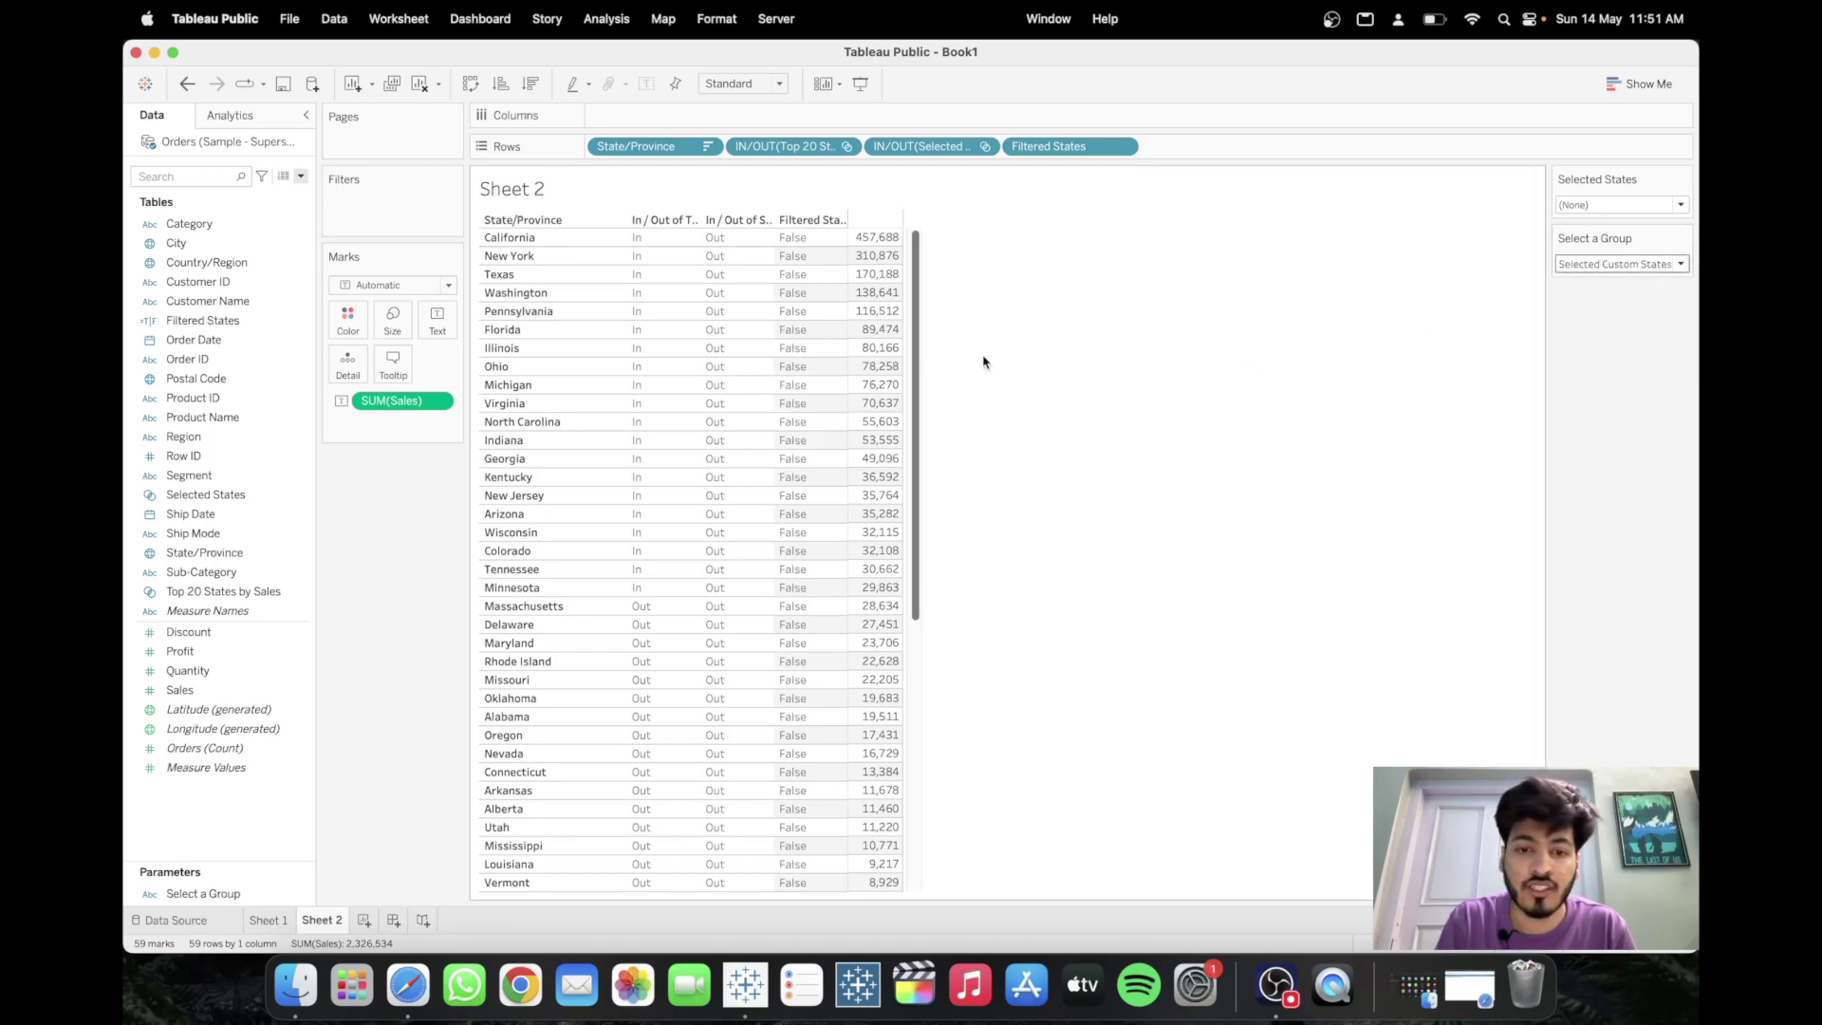
mouse_move(914, 288)
mouse_down()
mouse_move(906, 473)
mouse_move(913, 285)
mouse_up()
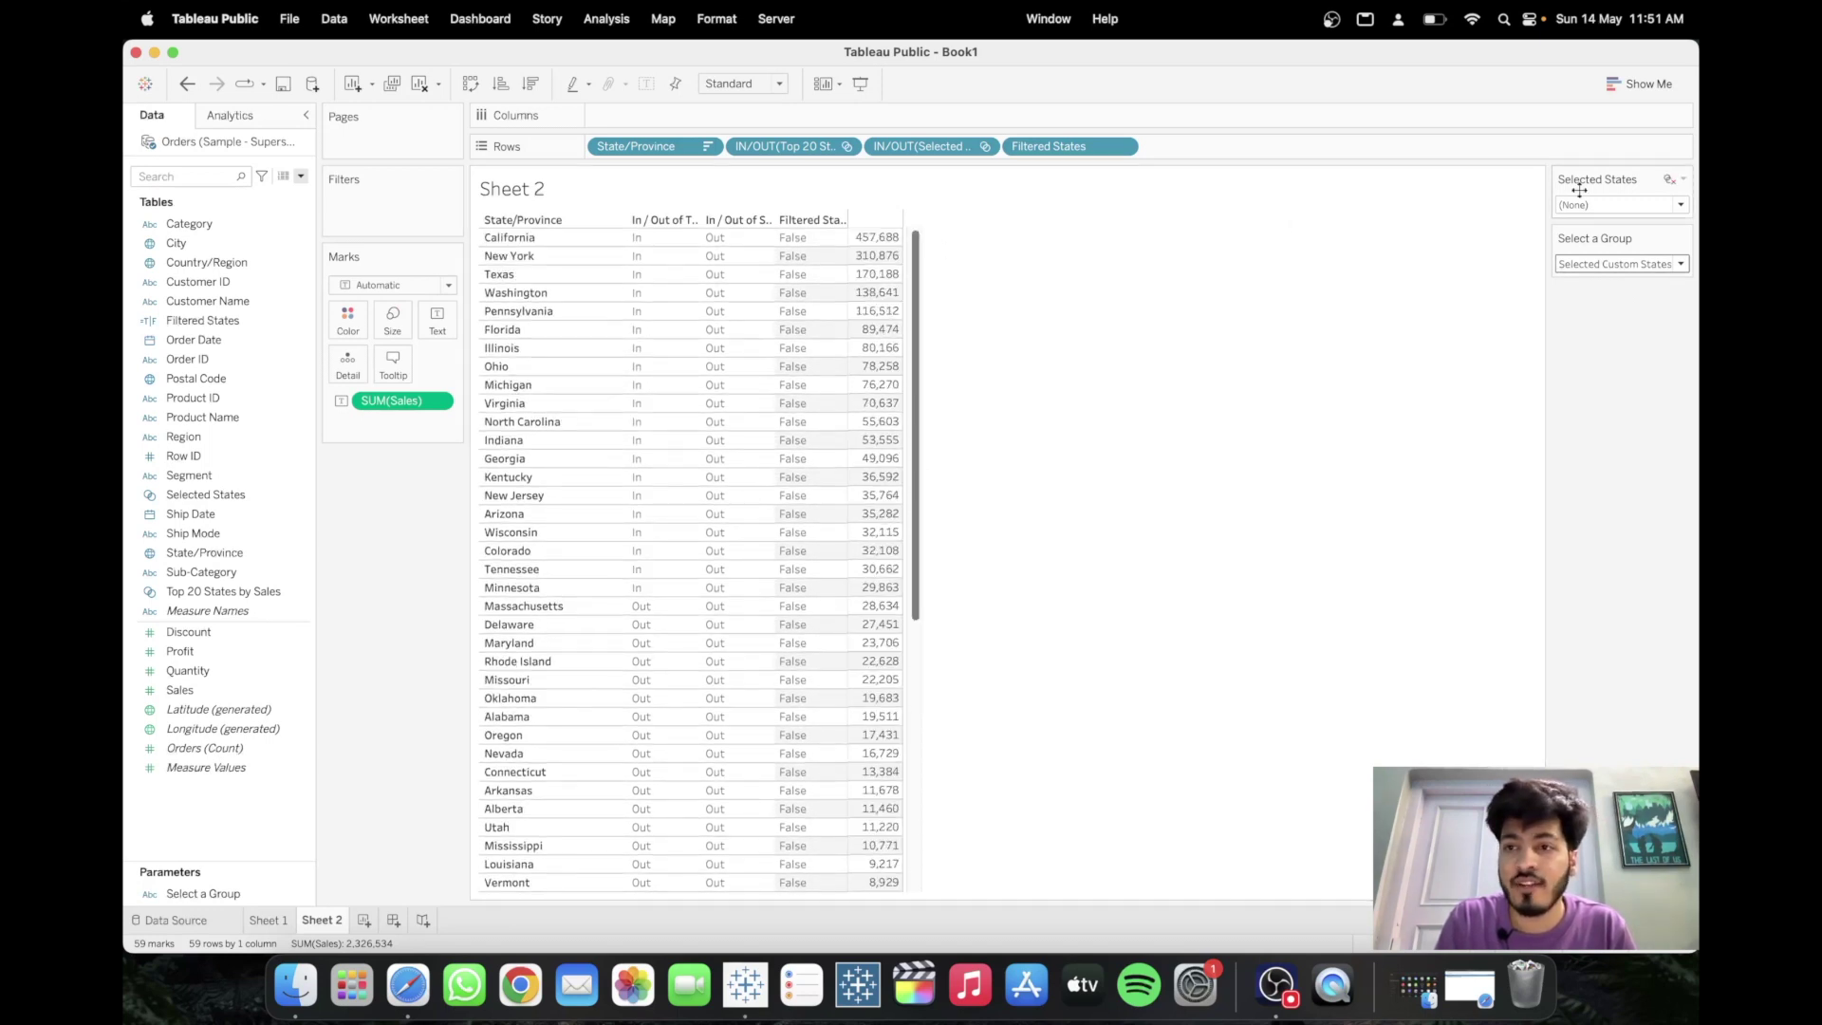
- Try including California in the Selected States set and clear it again
click(1632, 204)
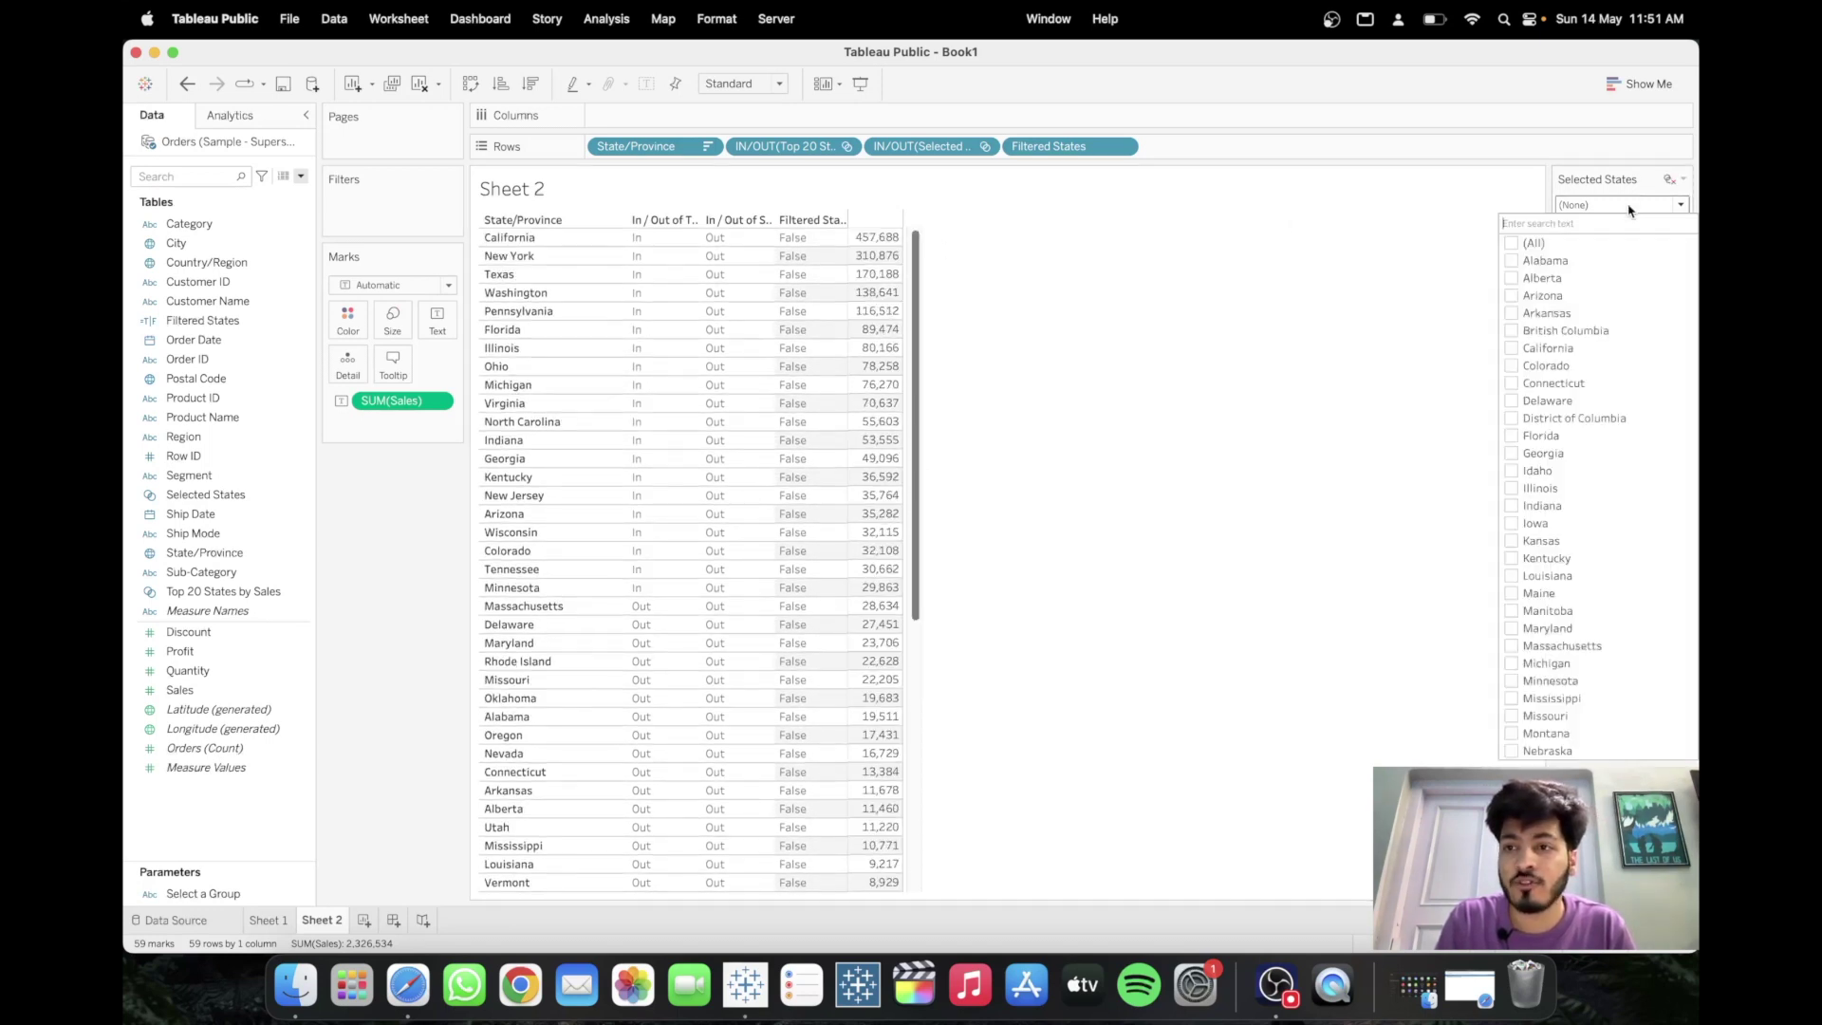
click(1512, 348)
click(1511, 348)
click(1362, 337)
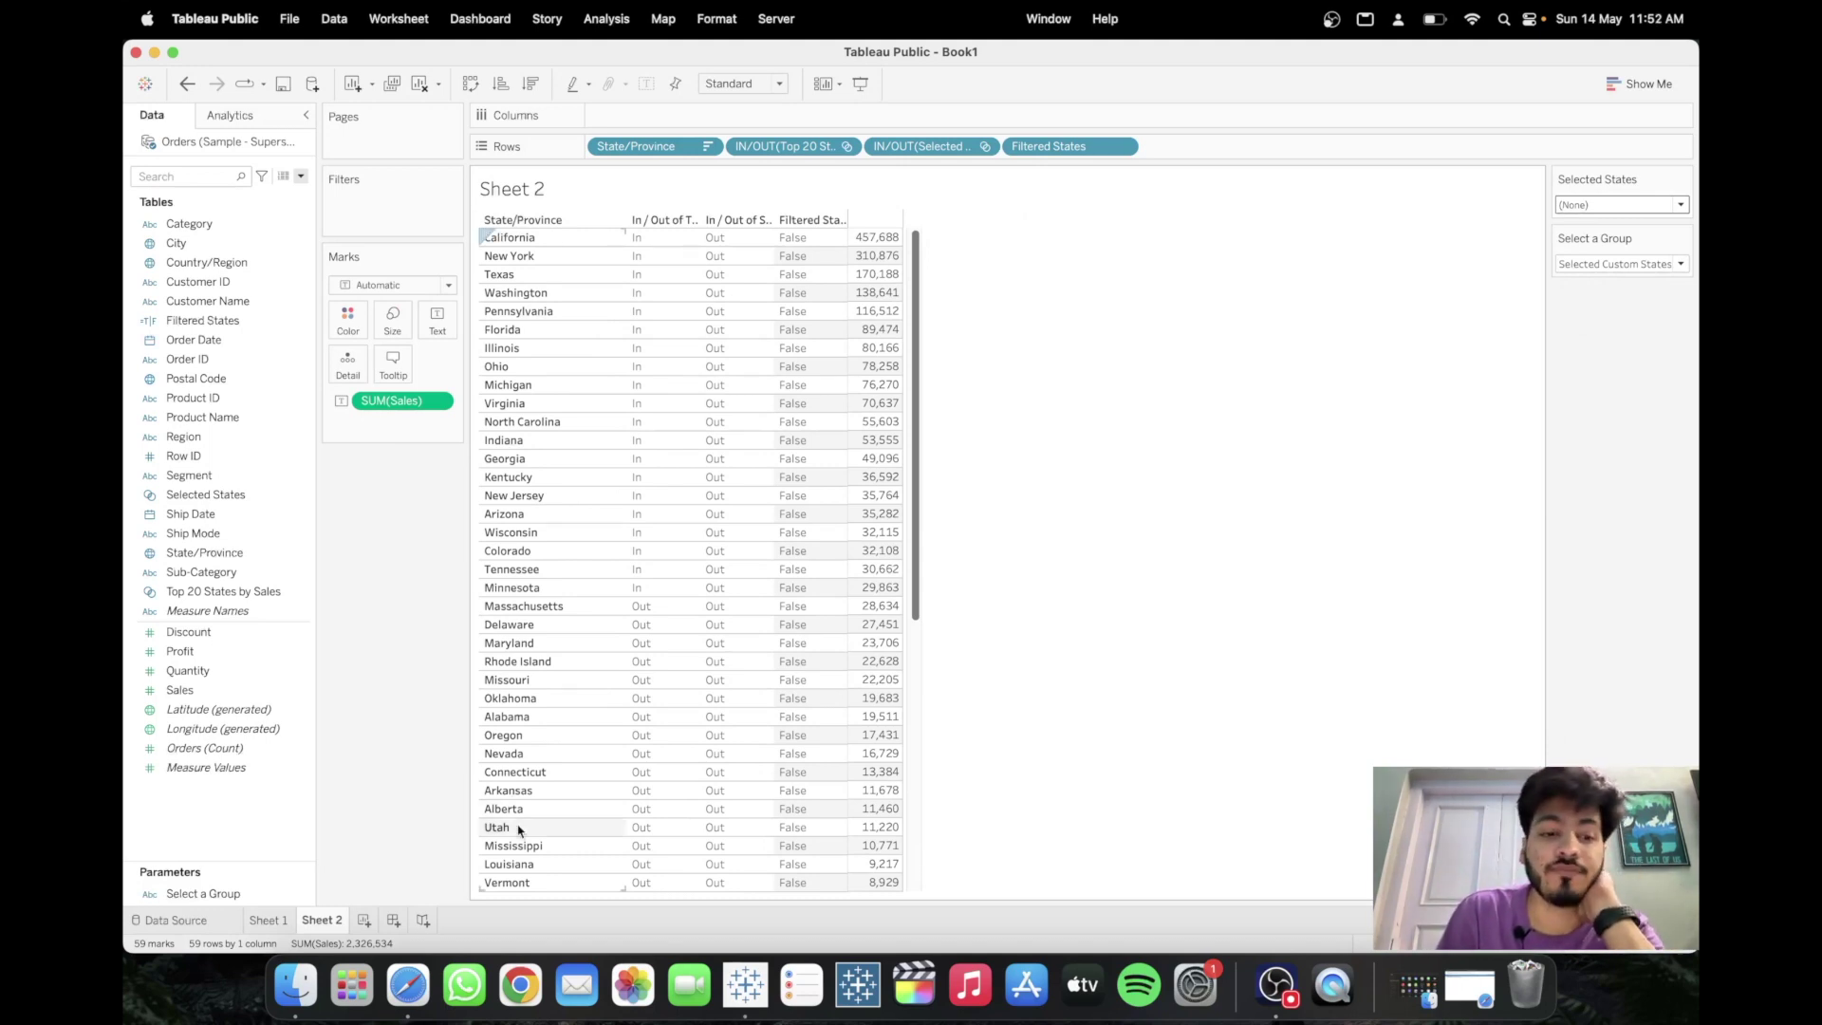
- Show the Select a Group parameter control beside the map on Sheet 1
click(268, 920)
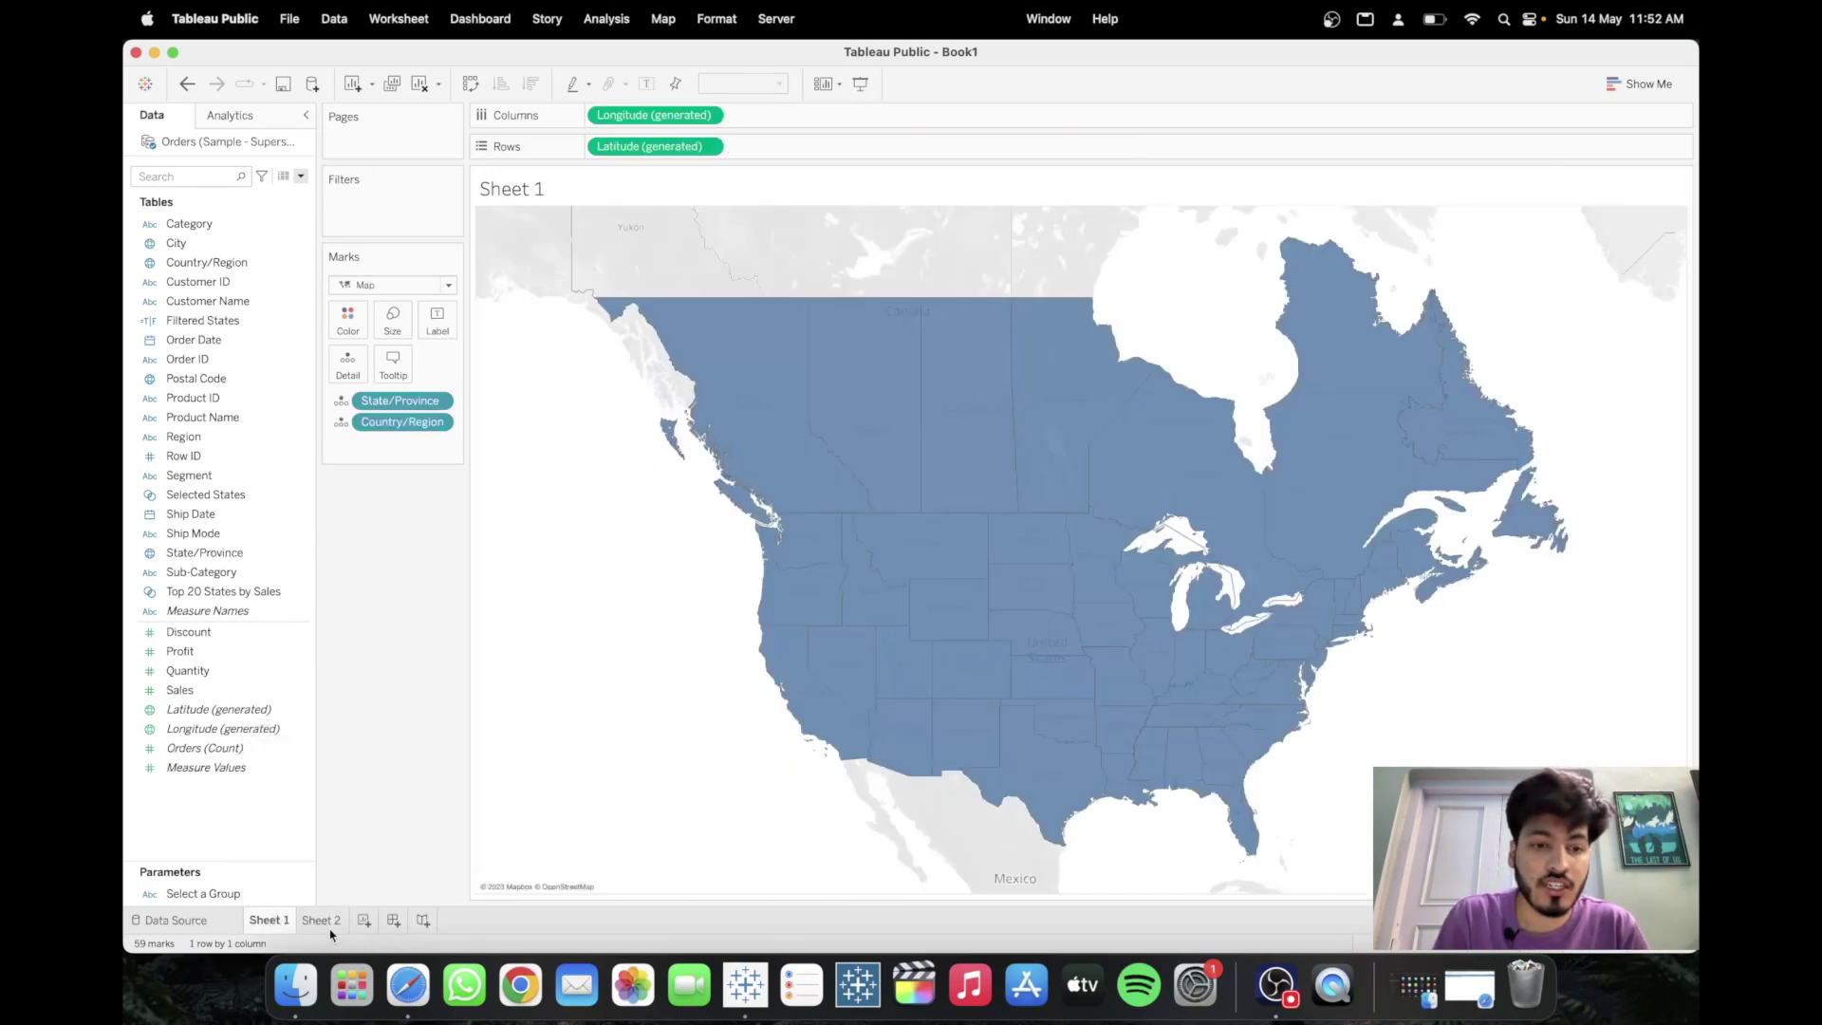
mouse_move(330, 934)
click(288, 898)
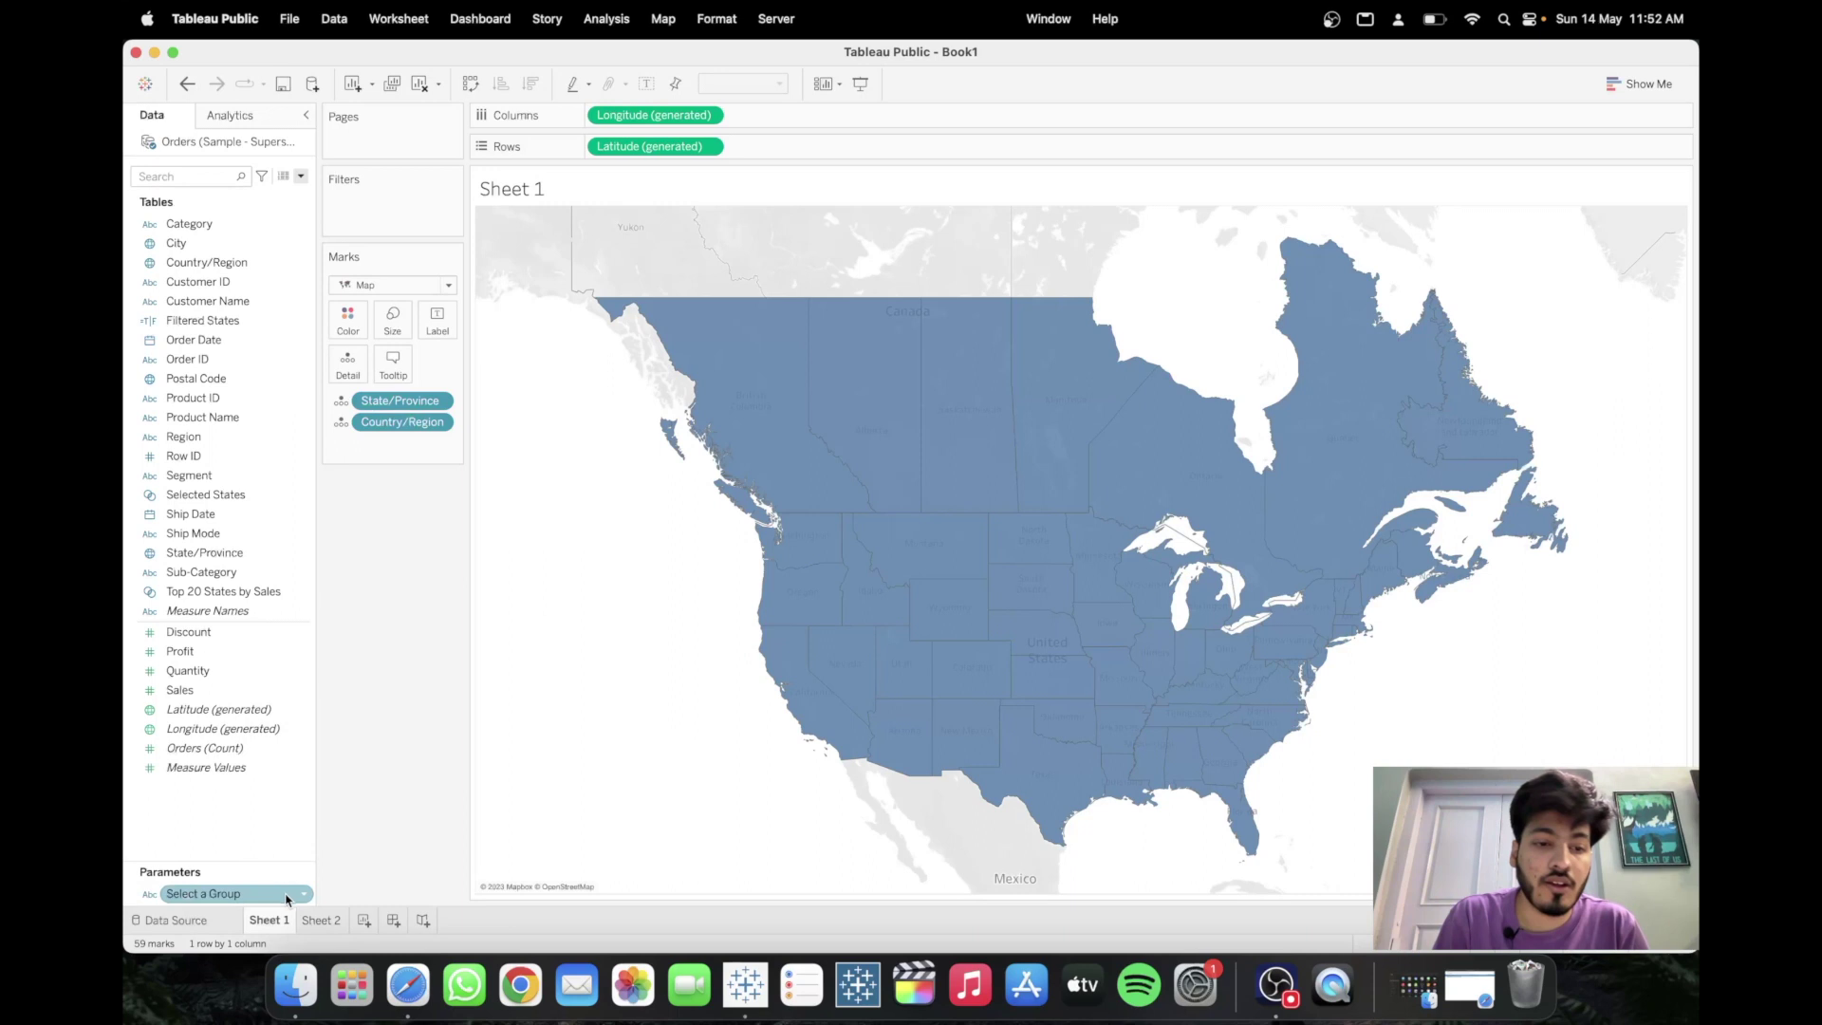
right_click(306, 899)
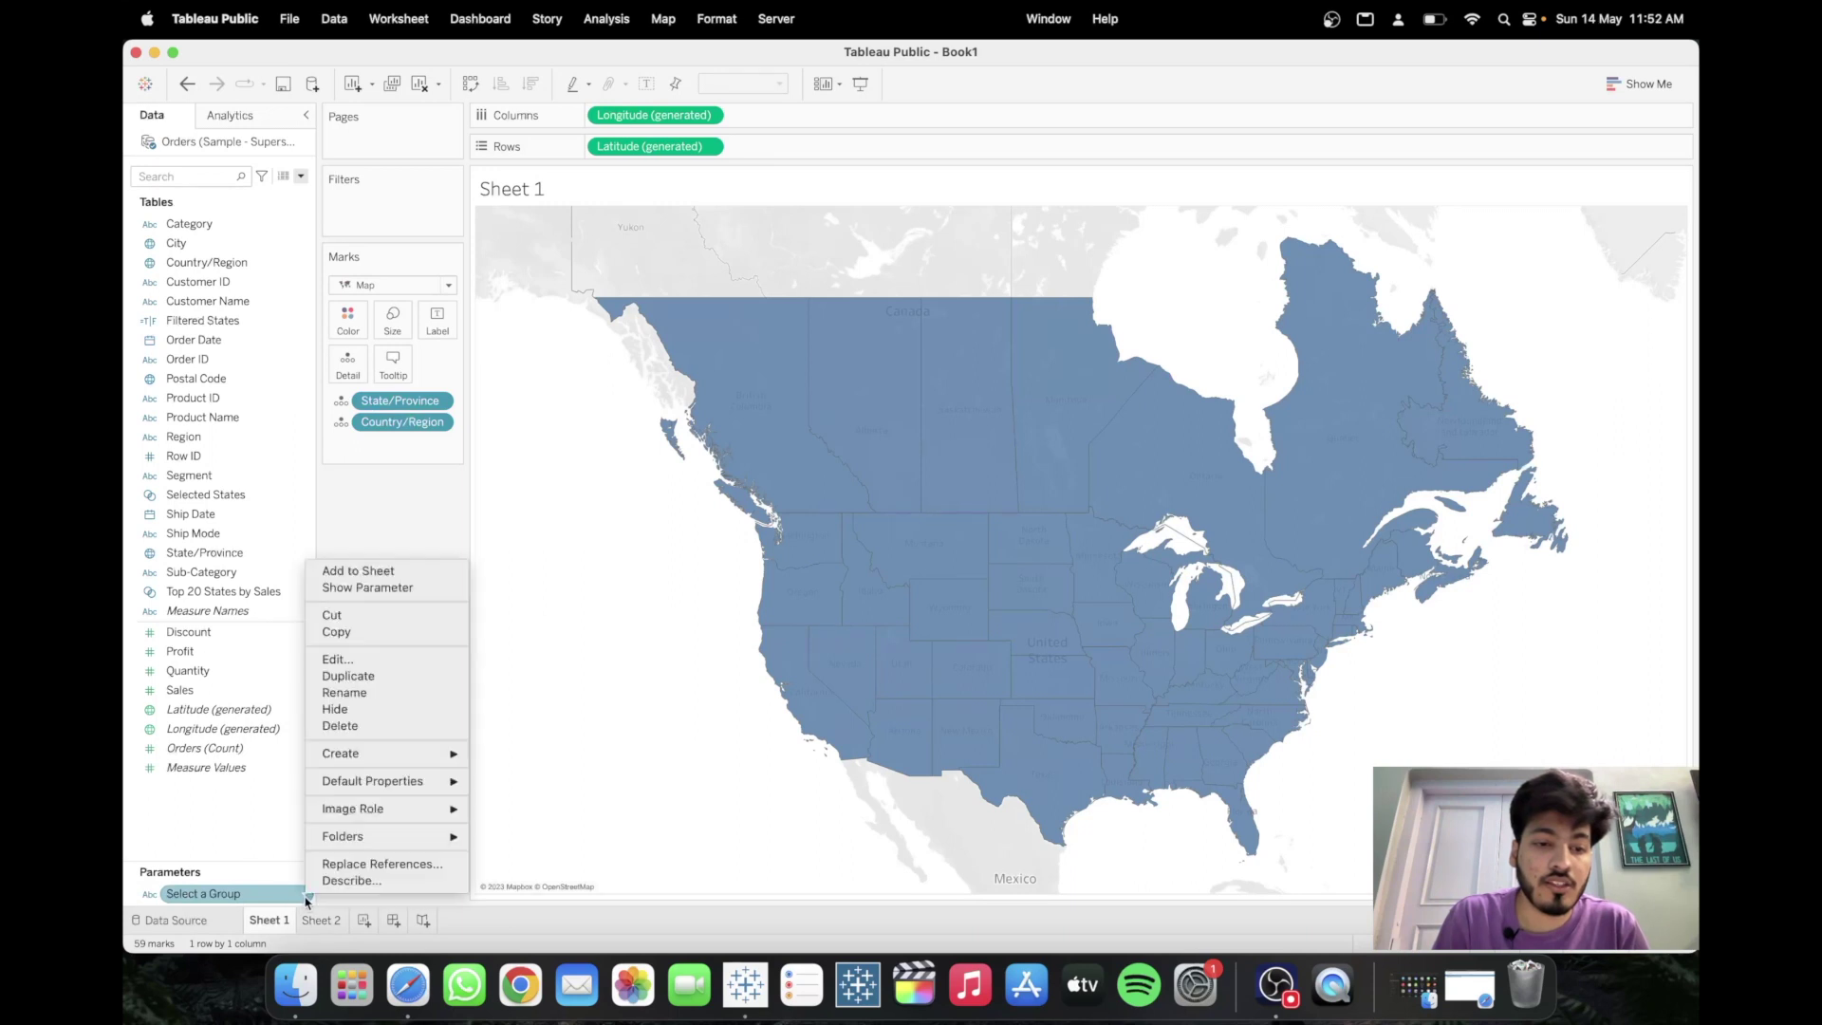
click(387, 588)
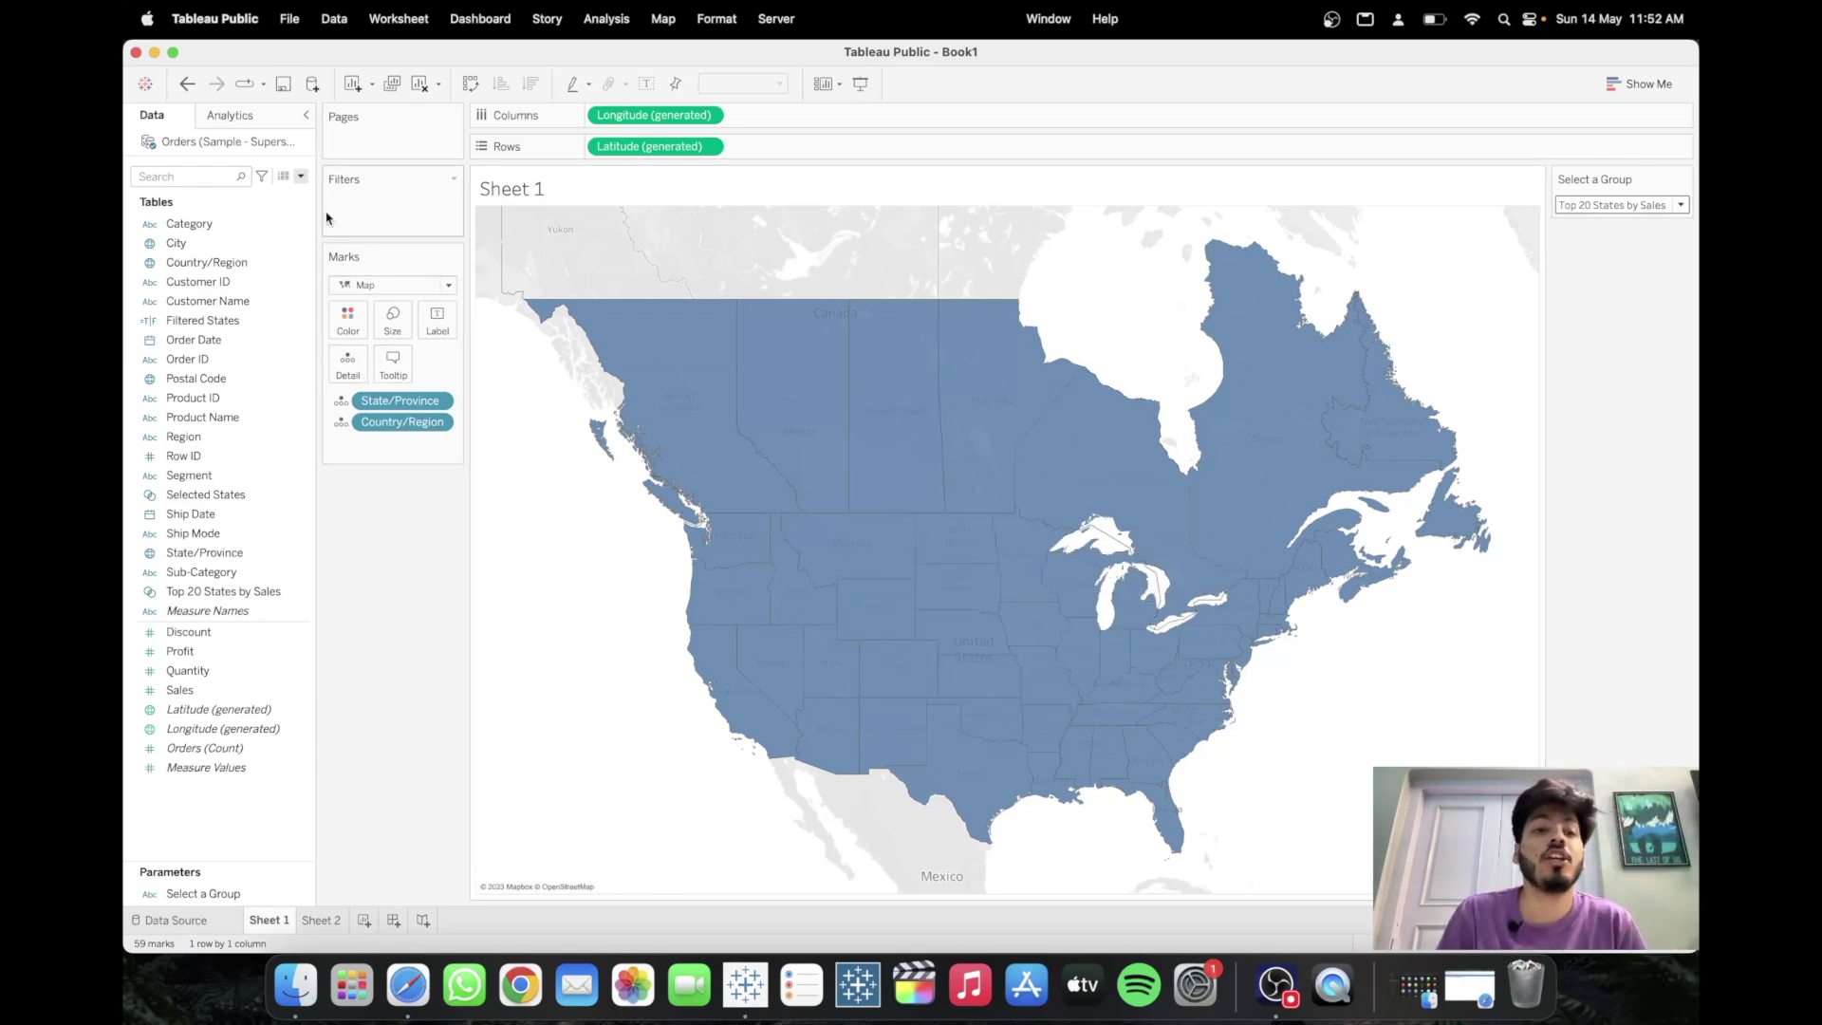
- Create a new calculated field named Profit Ratio
click(301, 177)
click(285, 193)
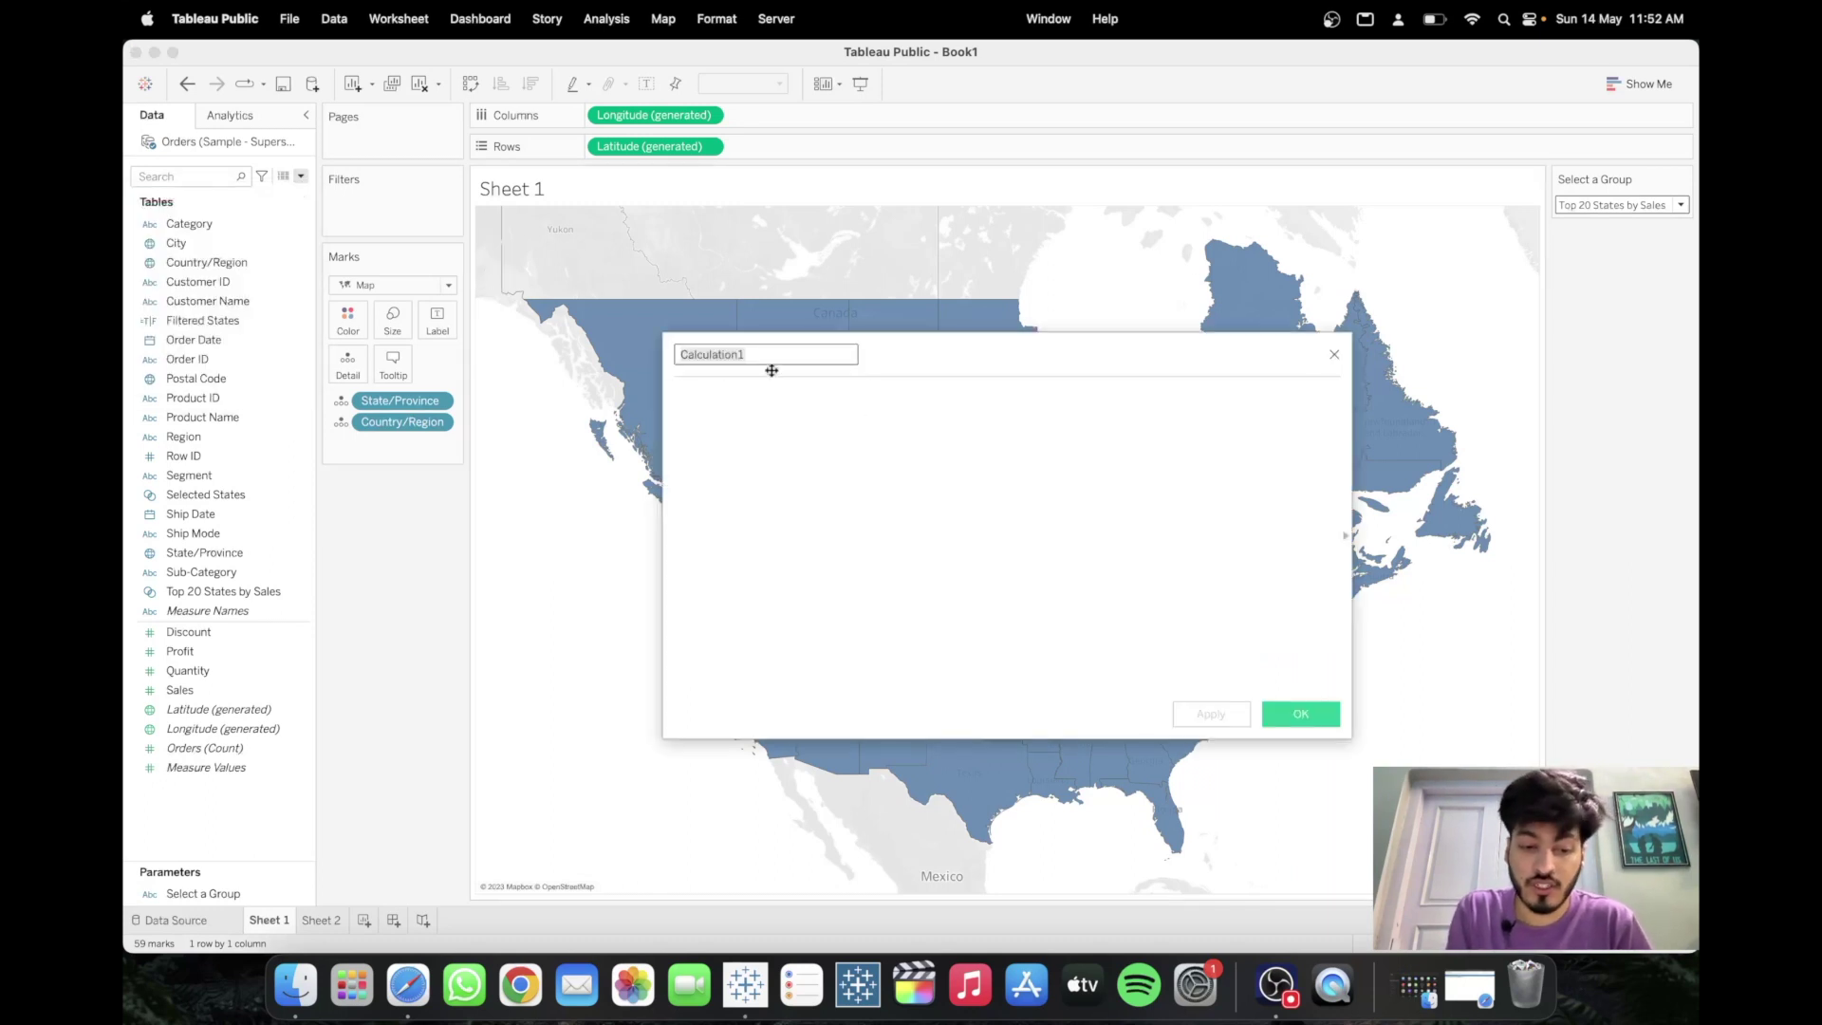
key(BackSpace)
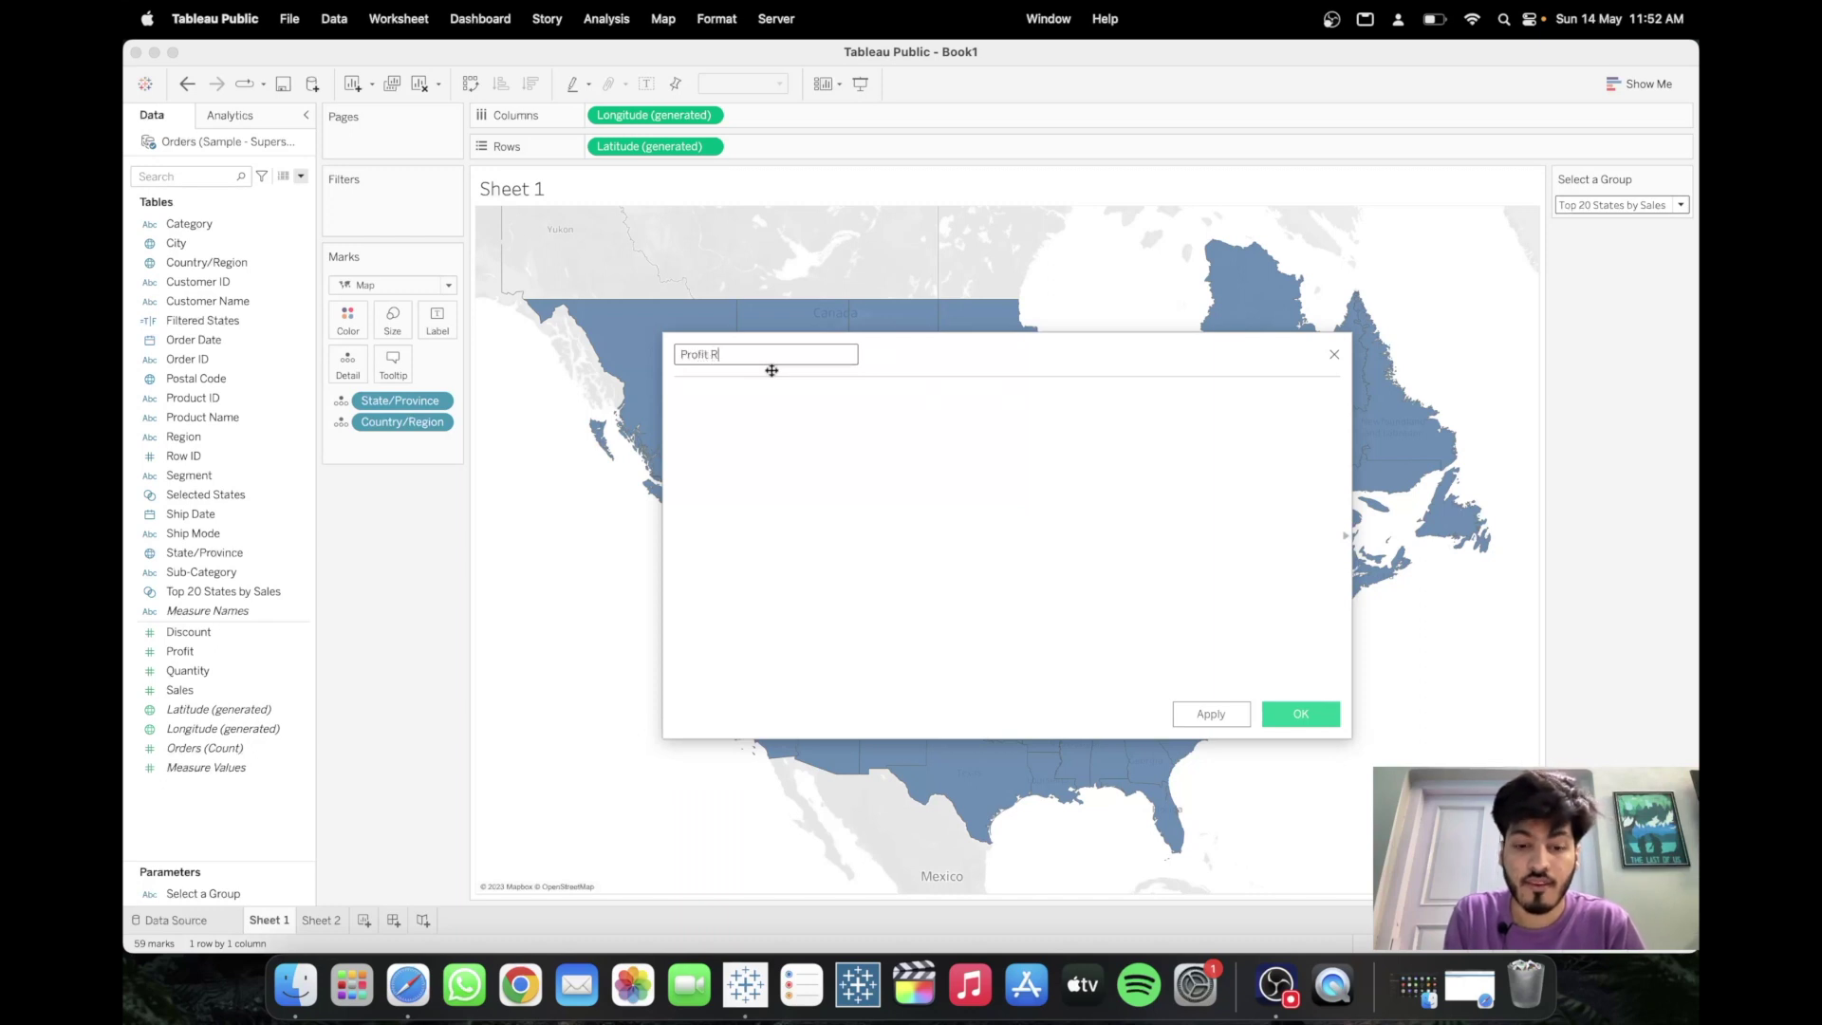
click(742, 409)
text(pr)
key(BackSpace)
key(BackSpace)
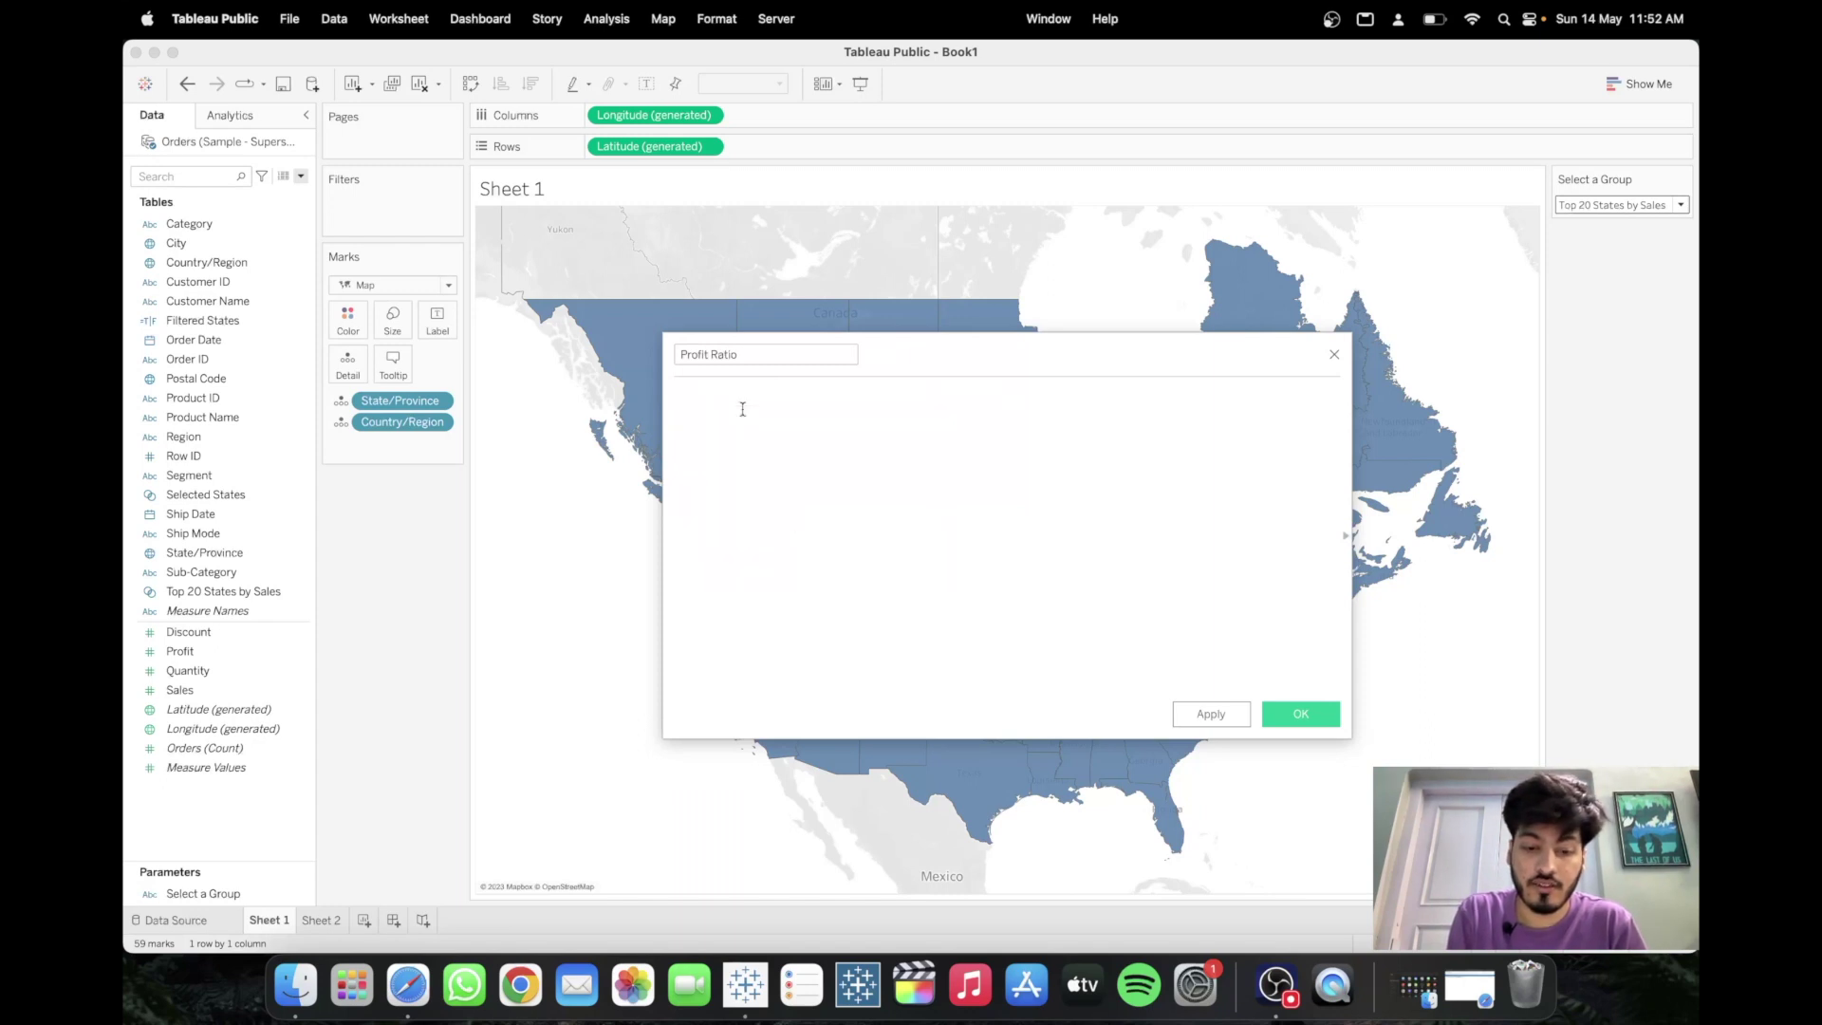
- Define Profit Ratio as SUM([Profit])/Sum([Sales]) and save the calculation
text(SUM()
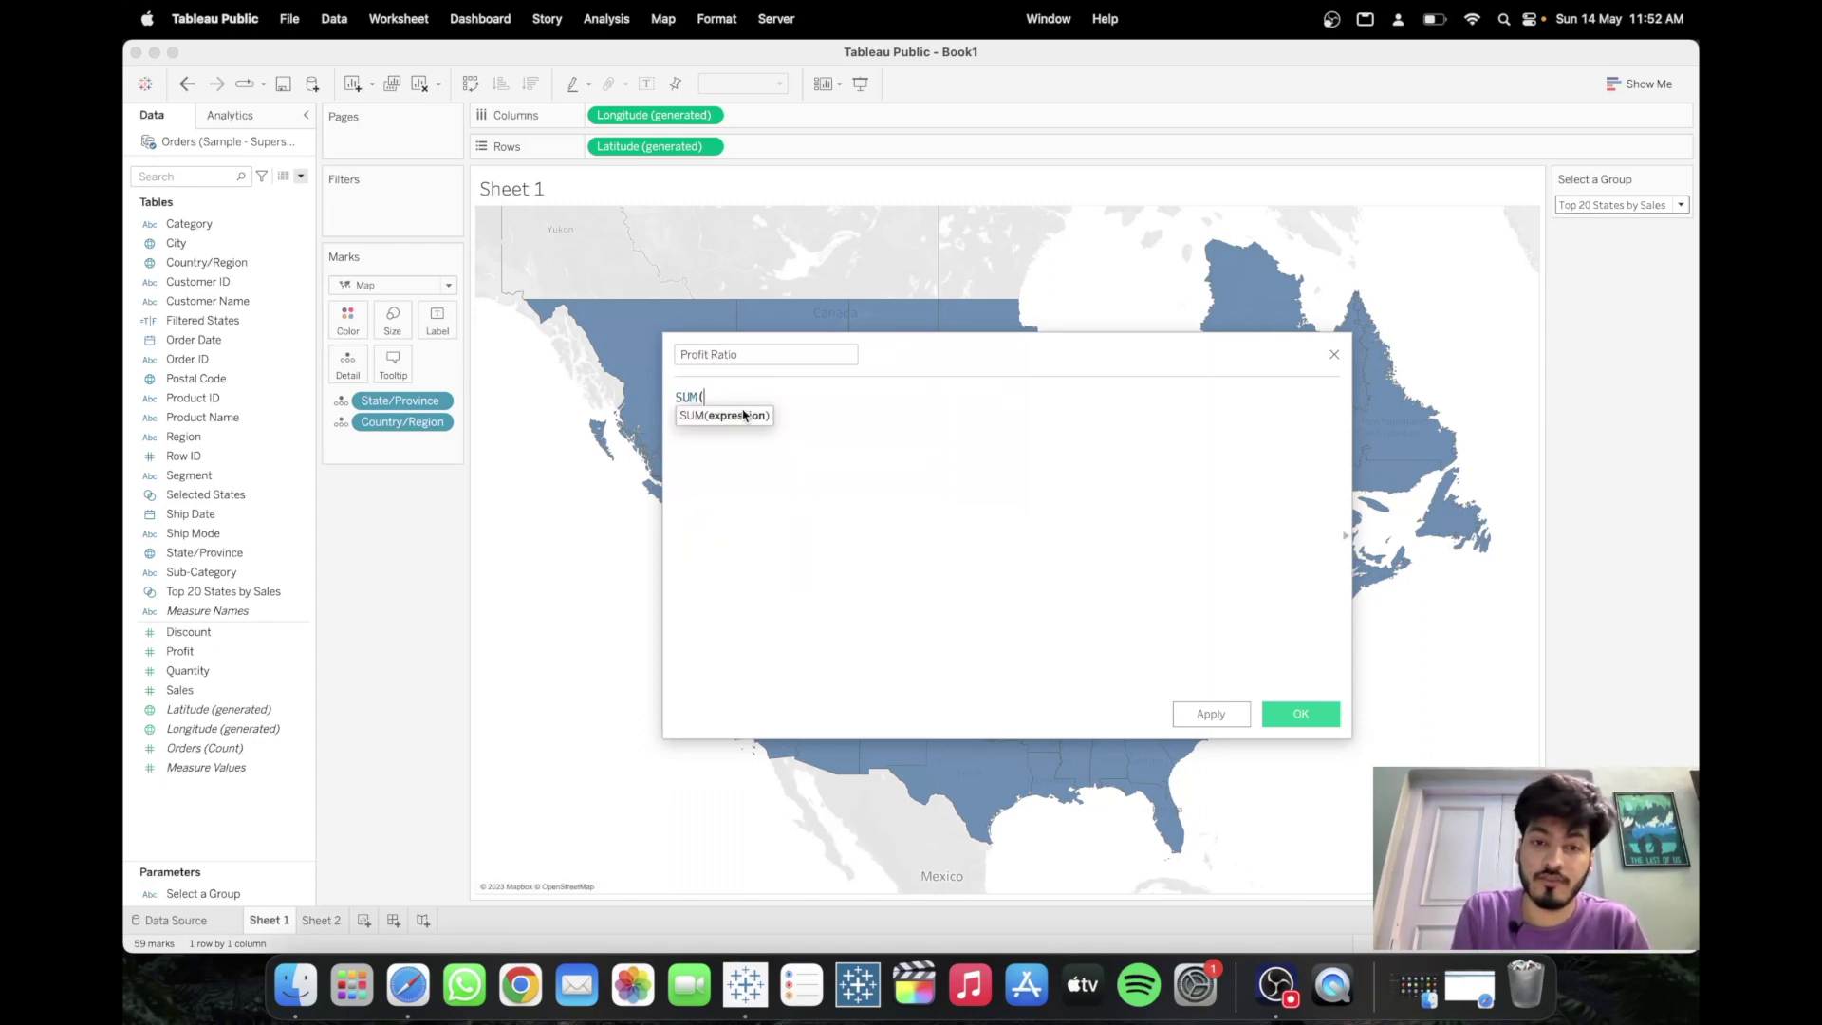
text(Prof)
click(744, 414)
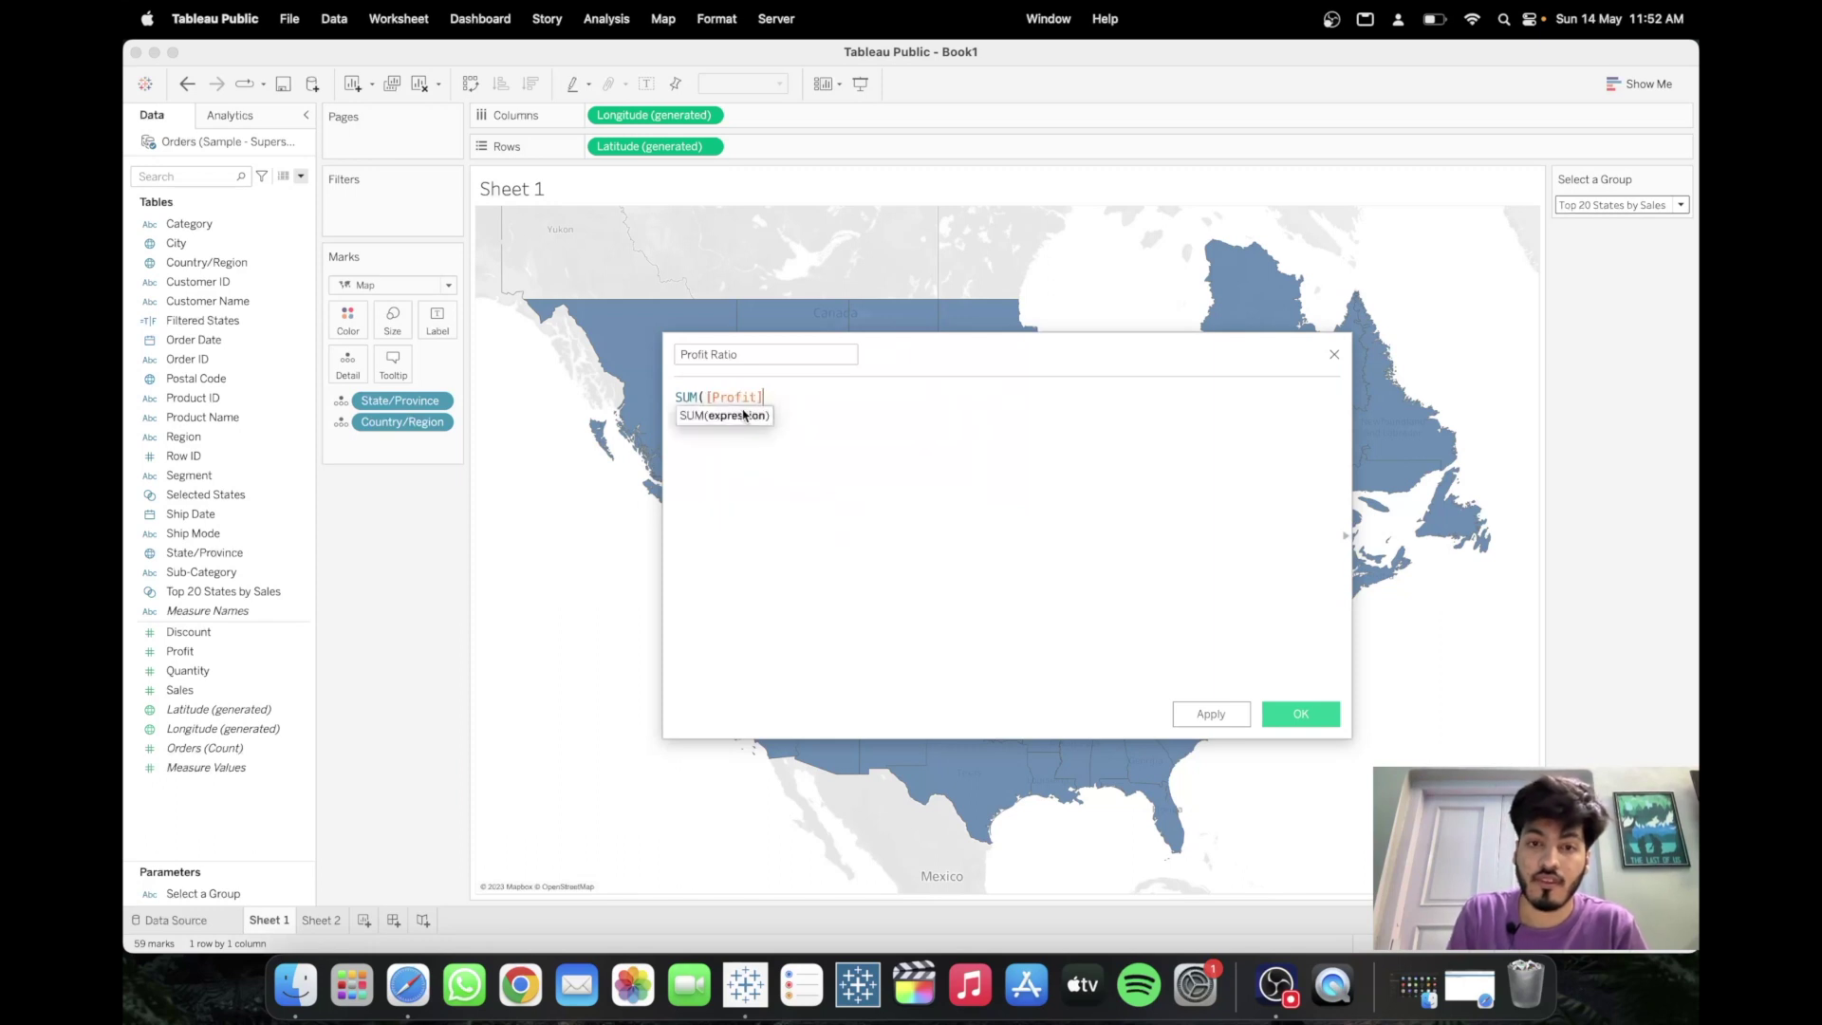
text()/Sum(sA)
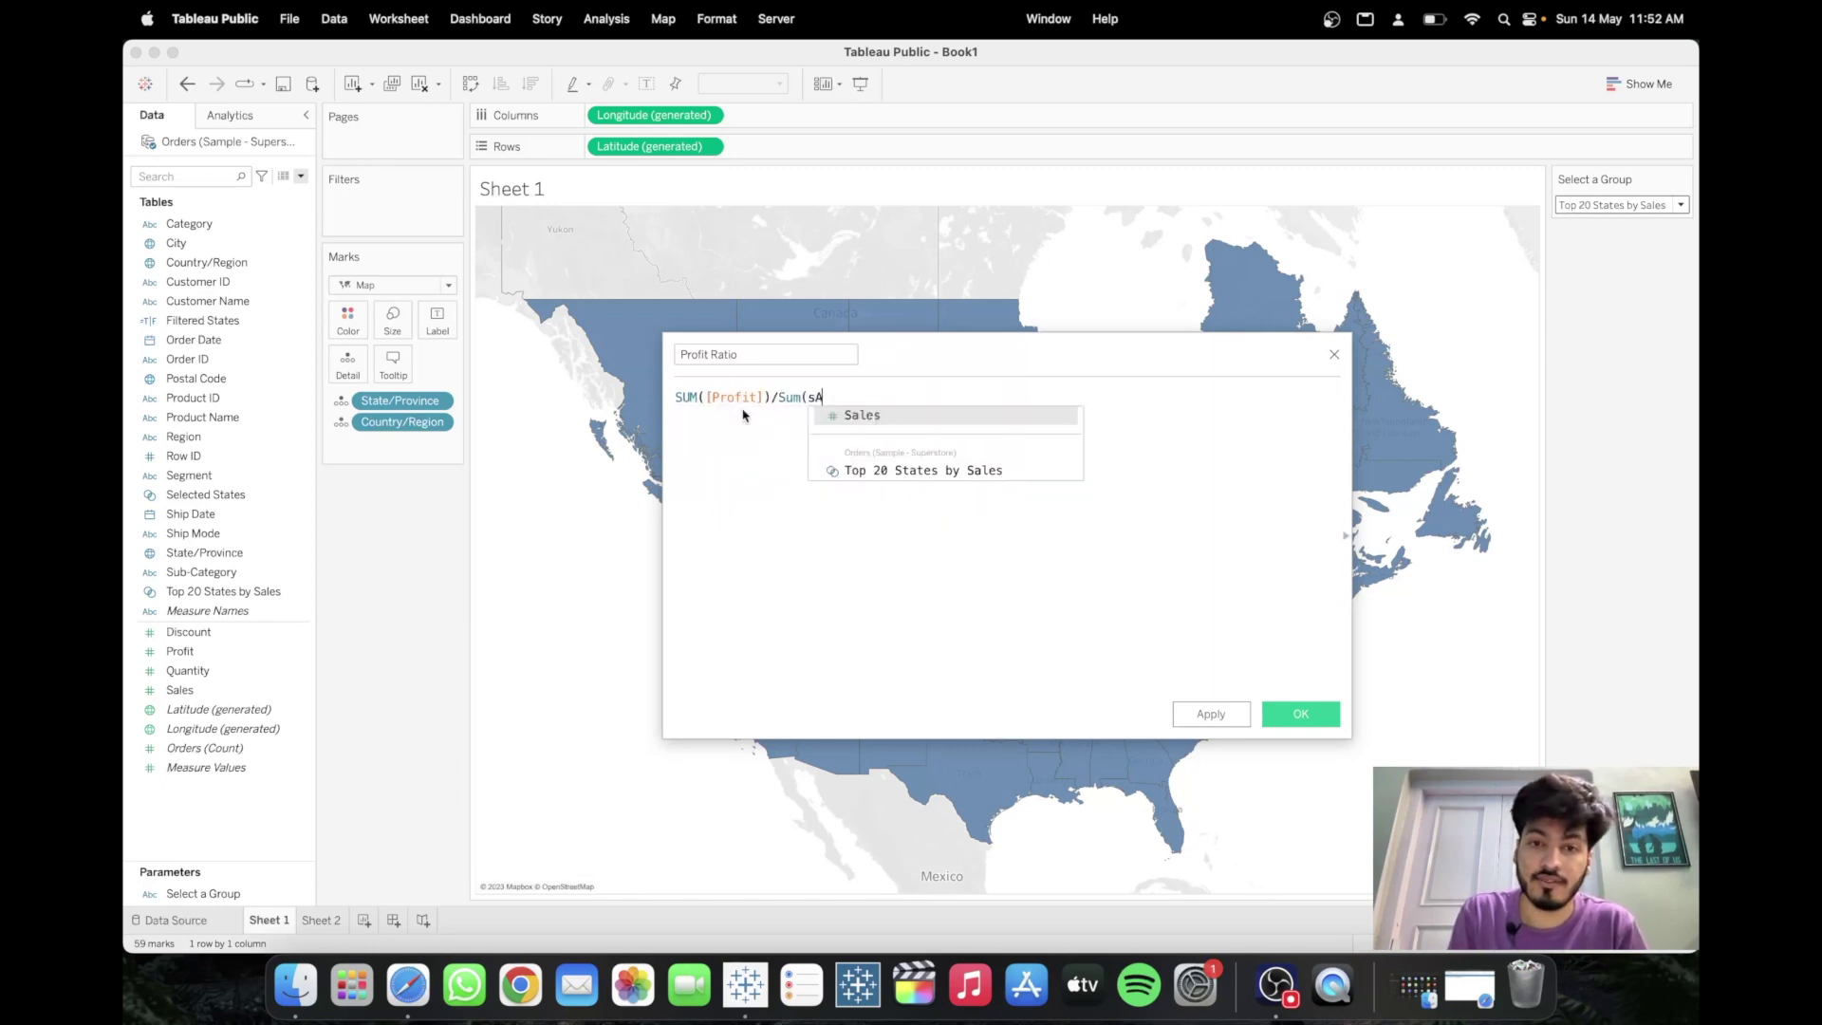
key(Return)
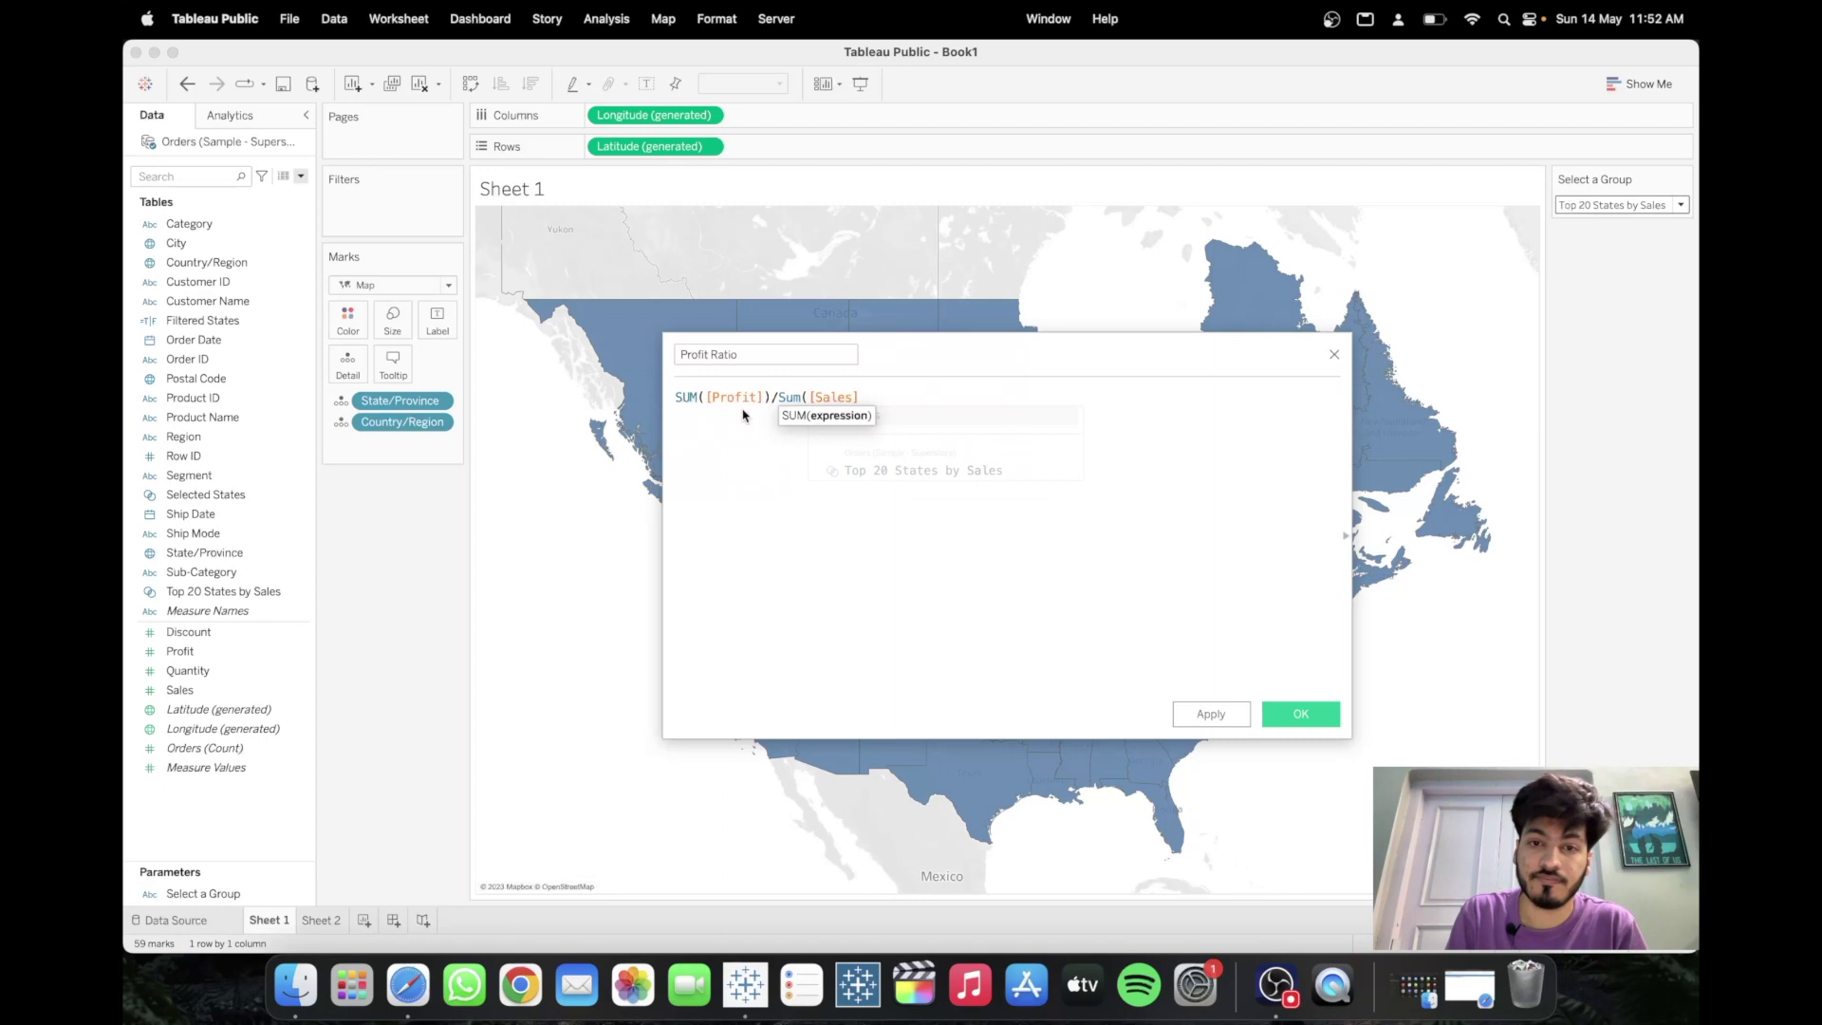
text())
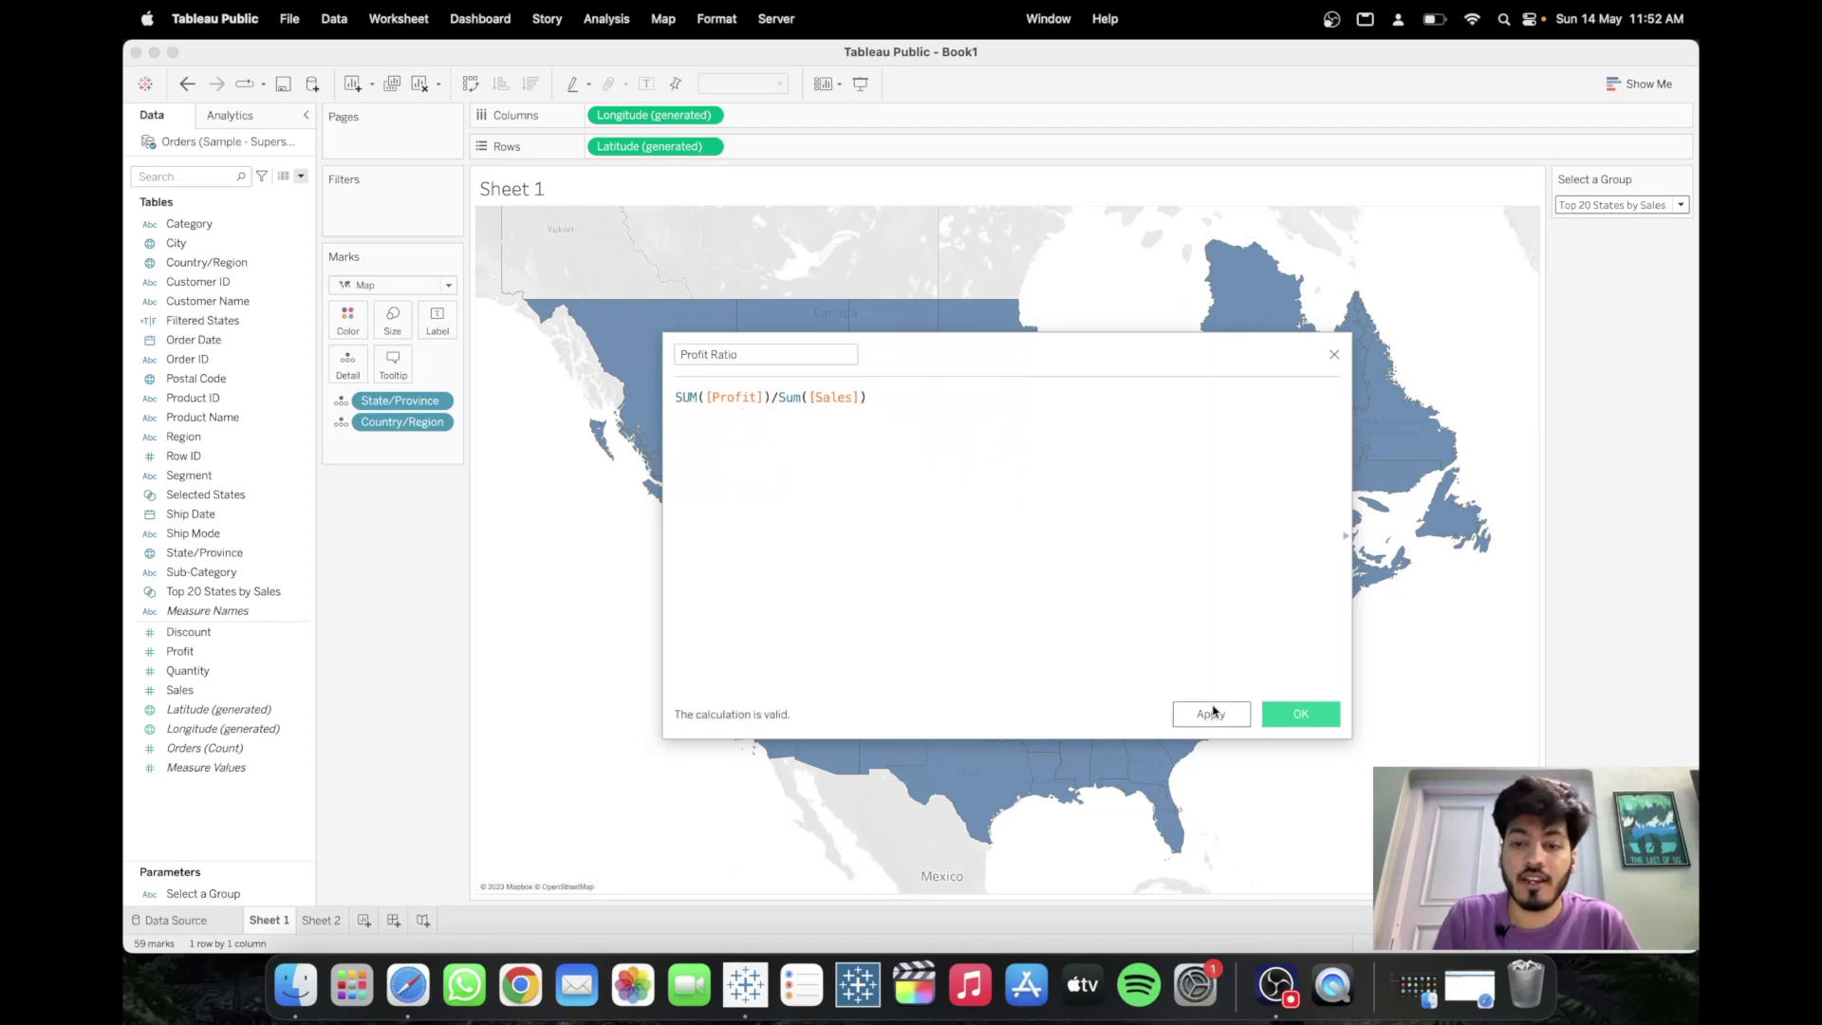
click(1207, 714)
click(1296, 714)
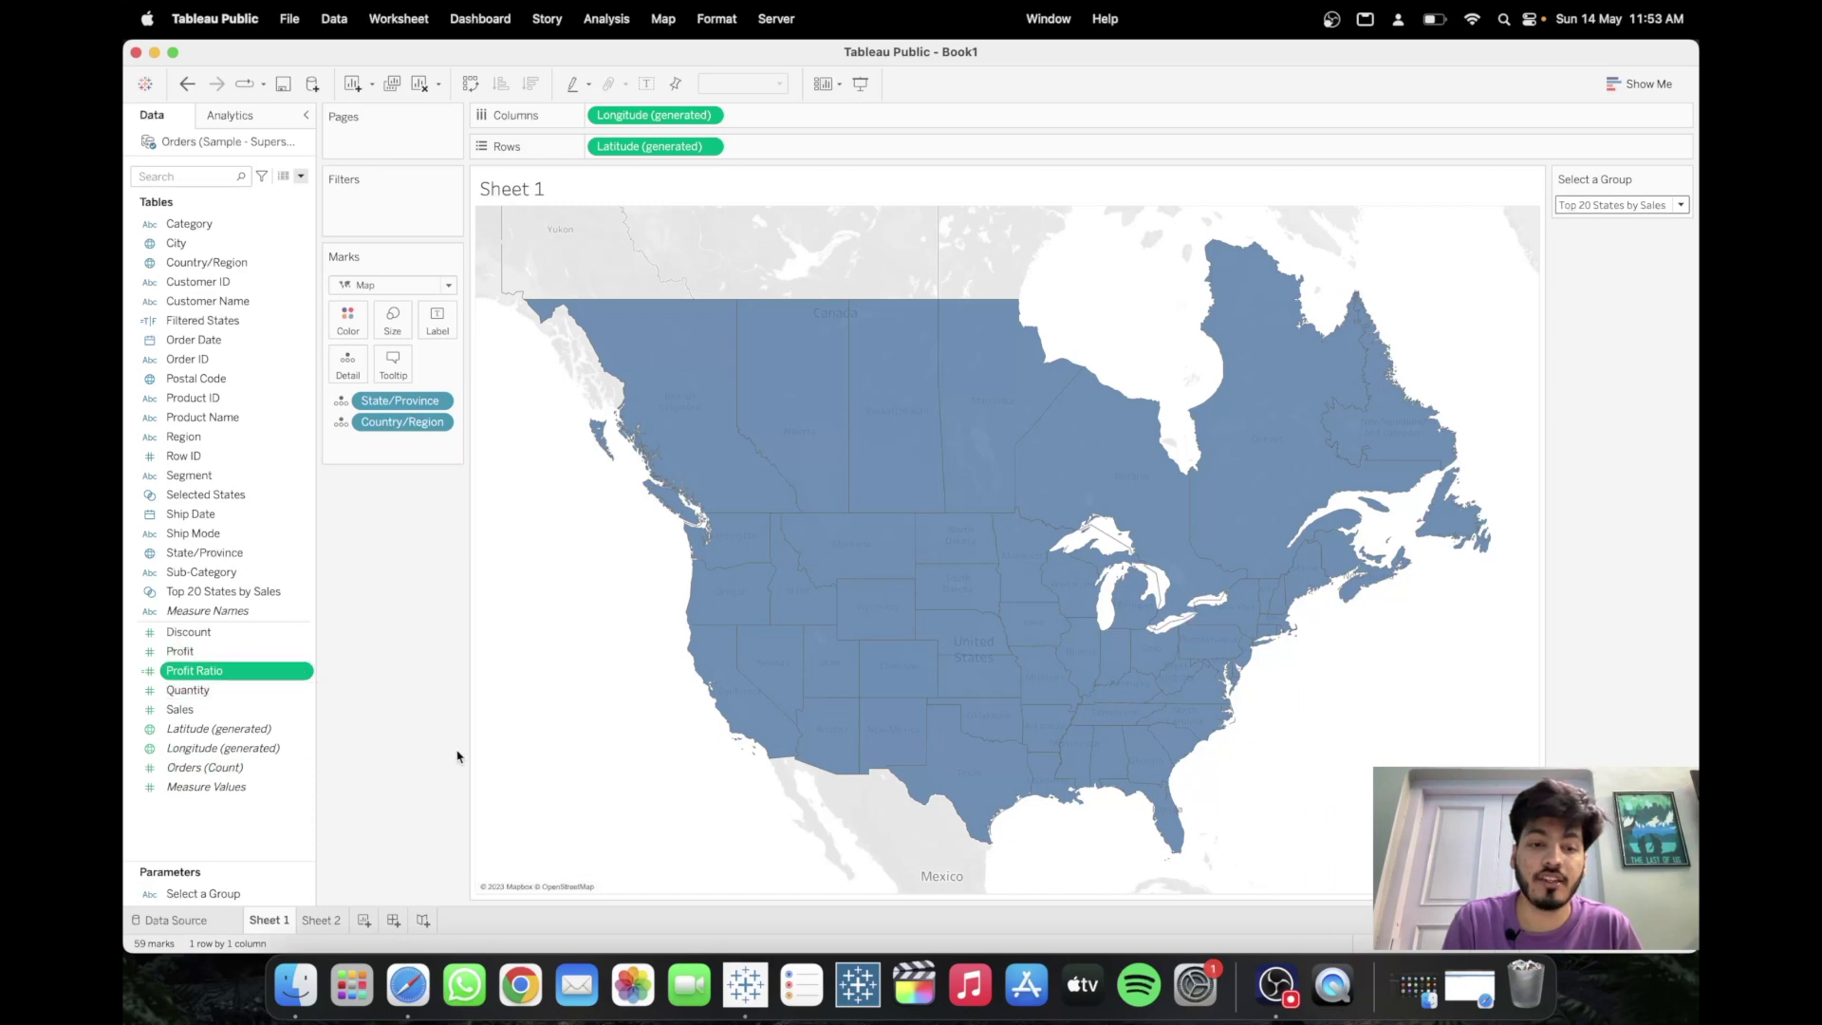
- Save the Profitability calculation and color the map's states by Profitability
click(405, 979)
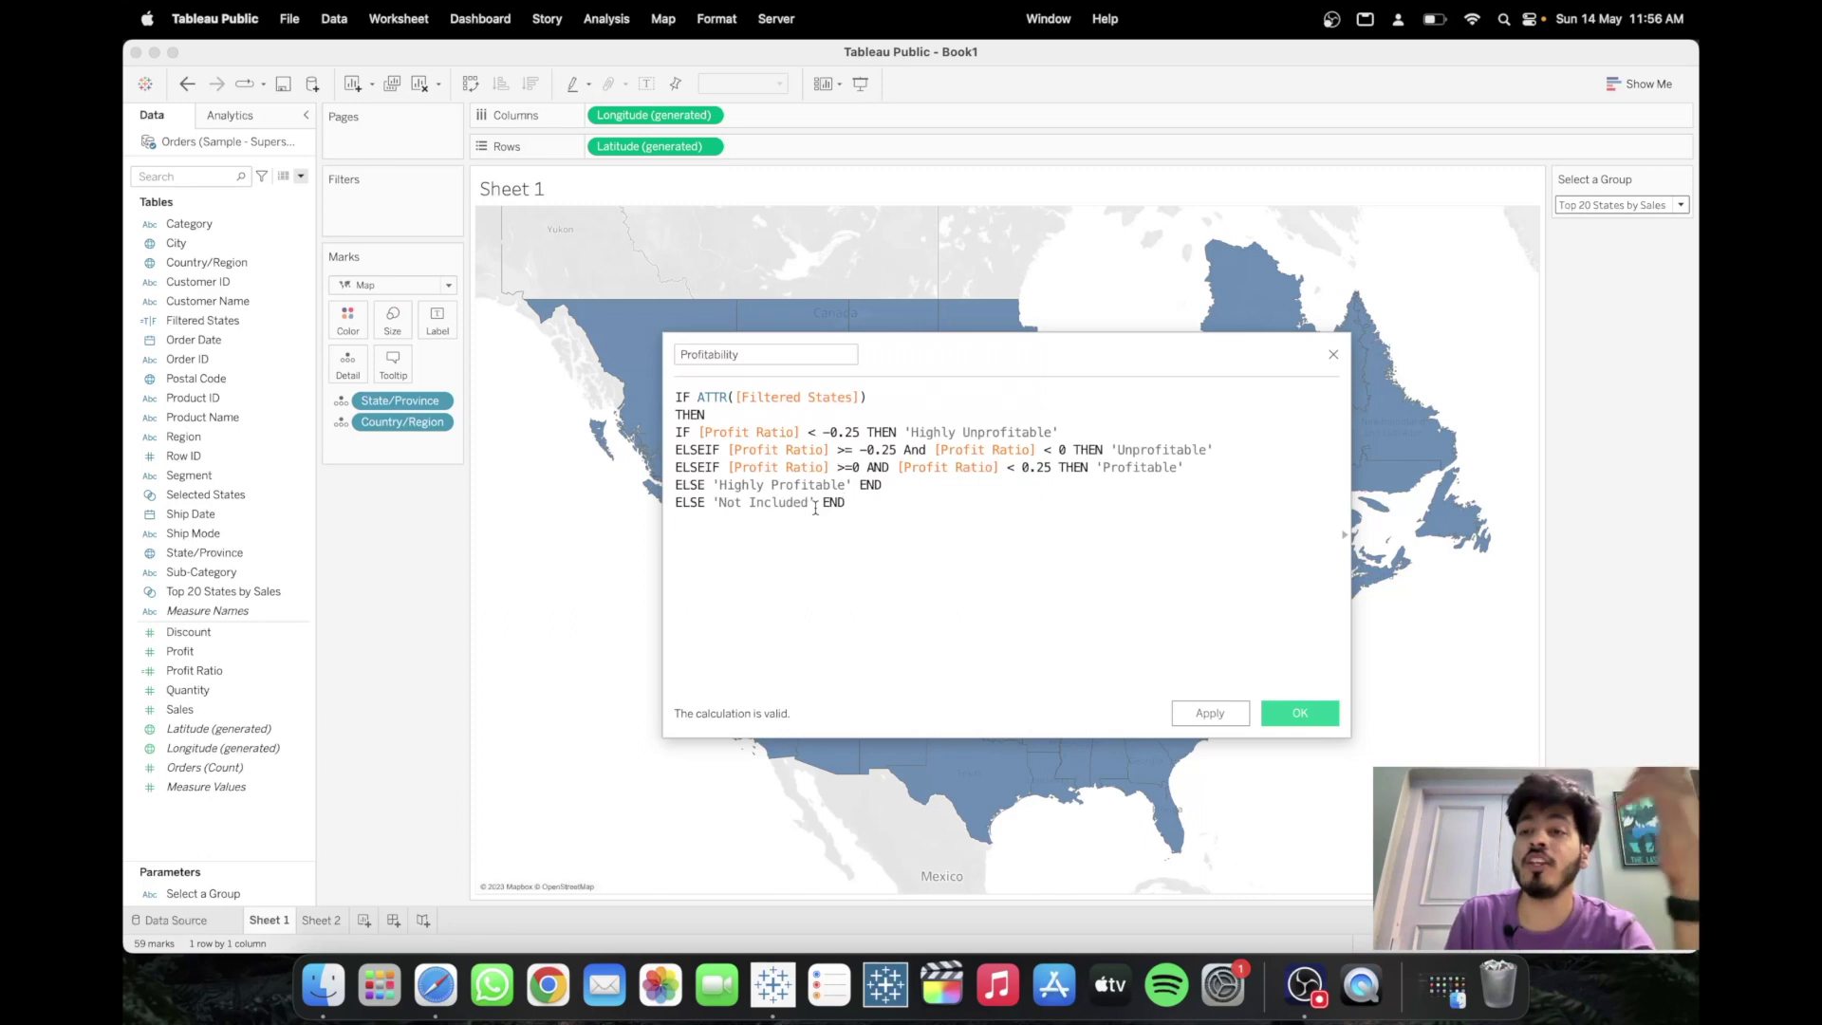
click(1210, 713)
click(1296, 713)
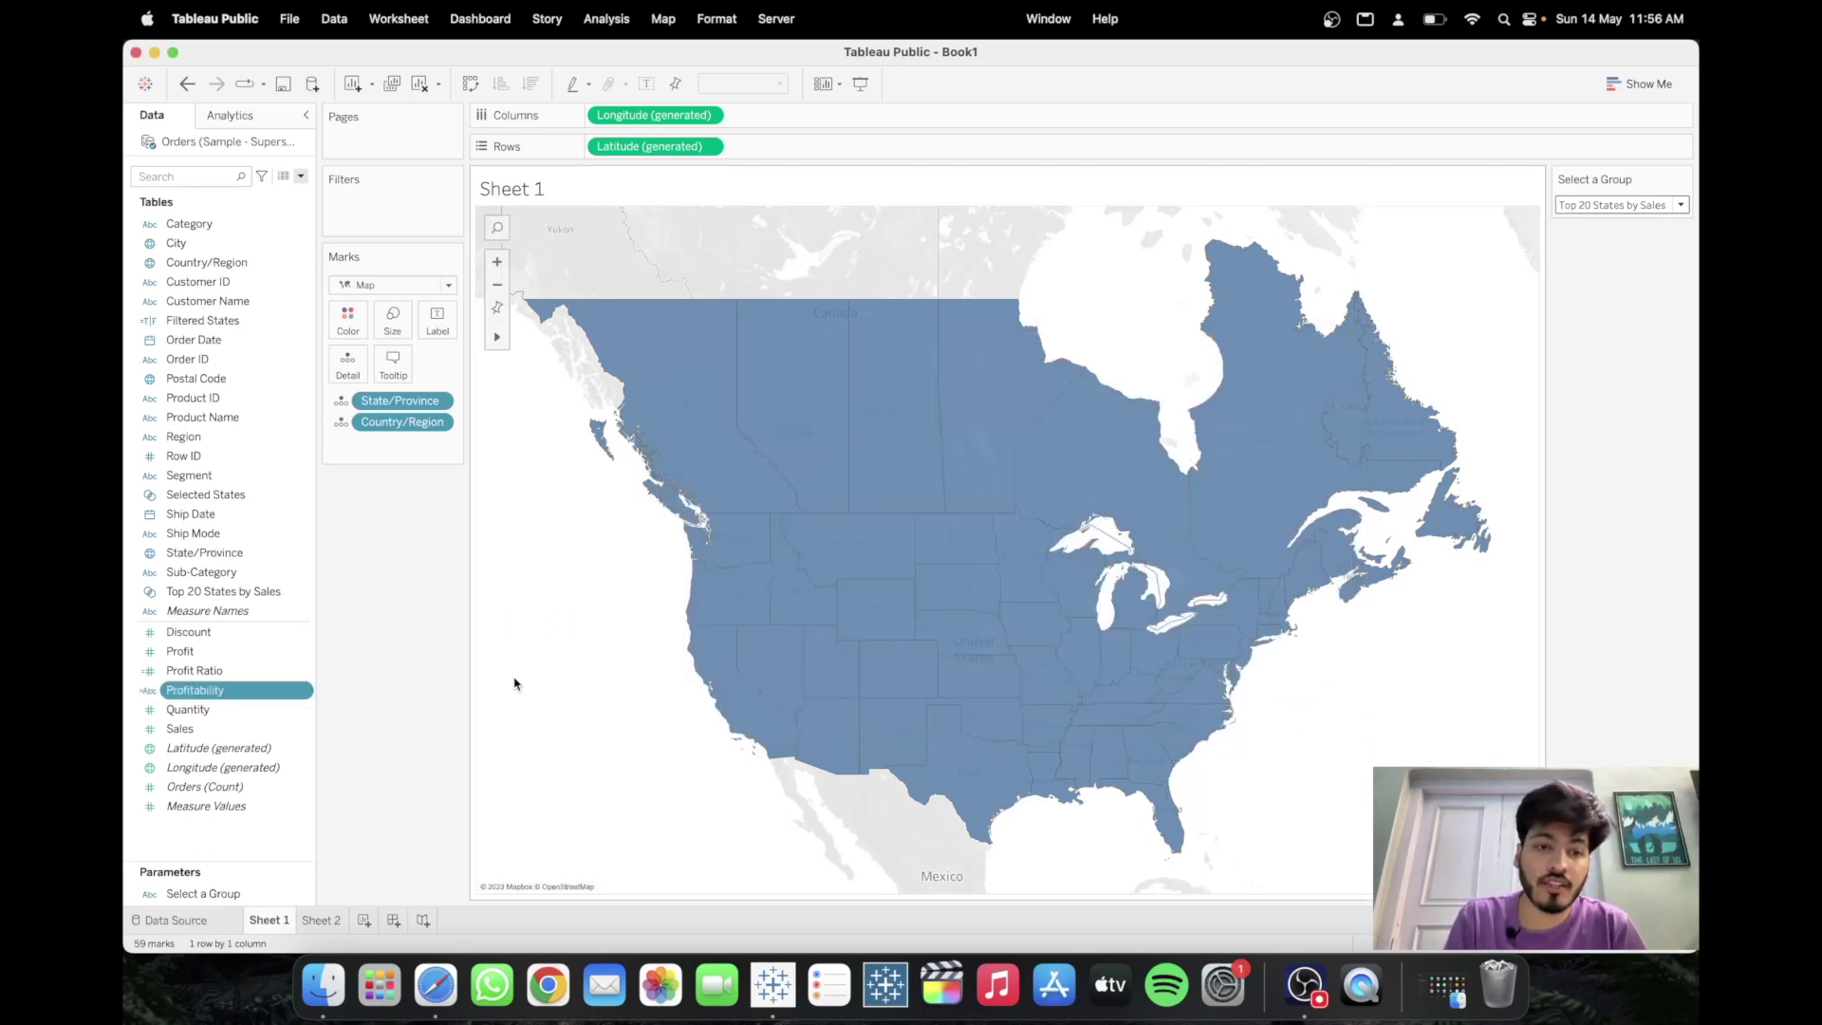
drag(254, 691, 348, 321)
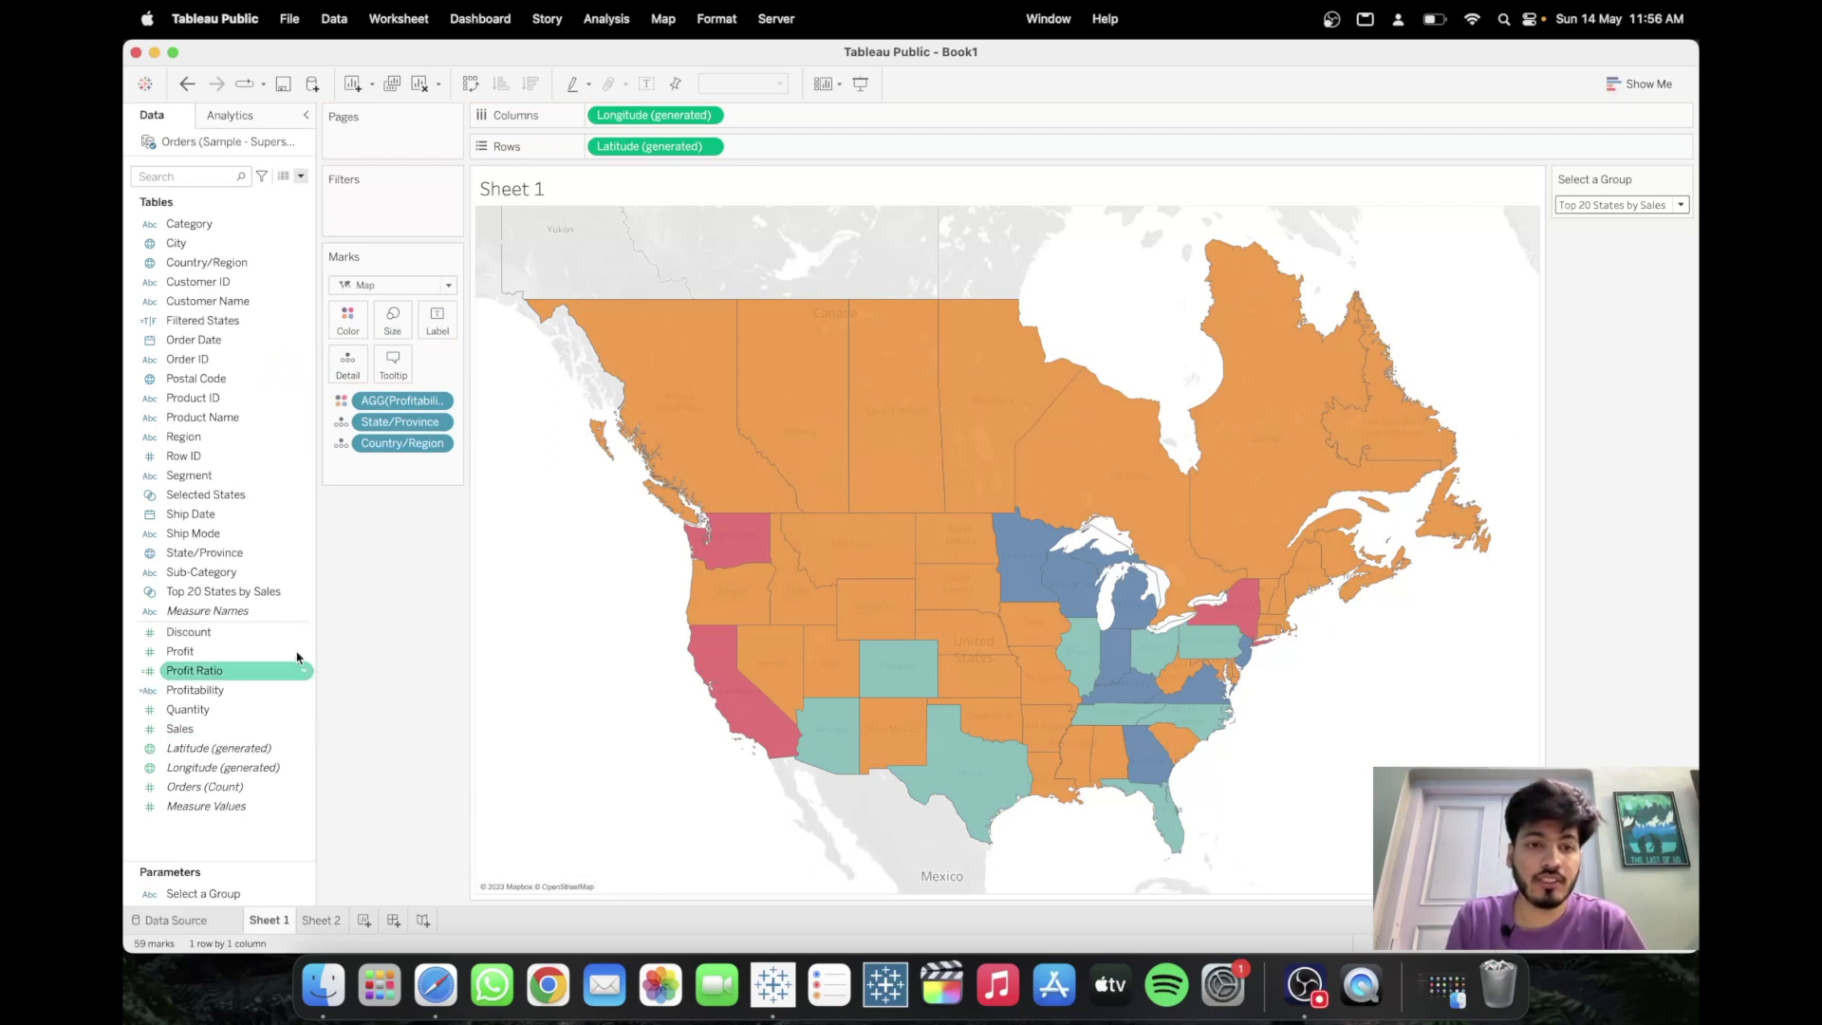
click(437, 400)
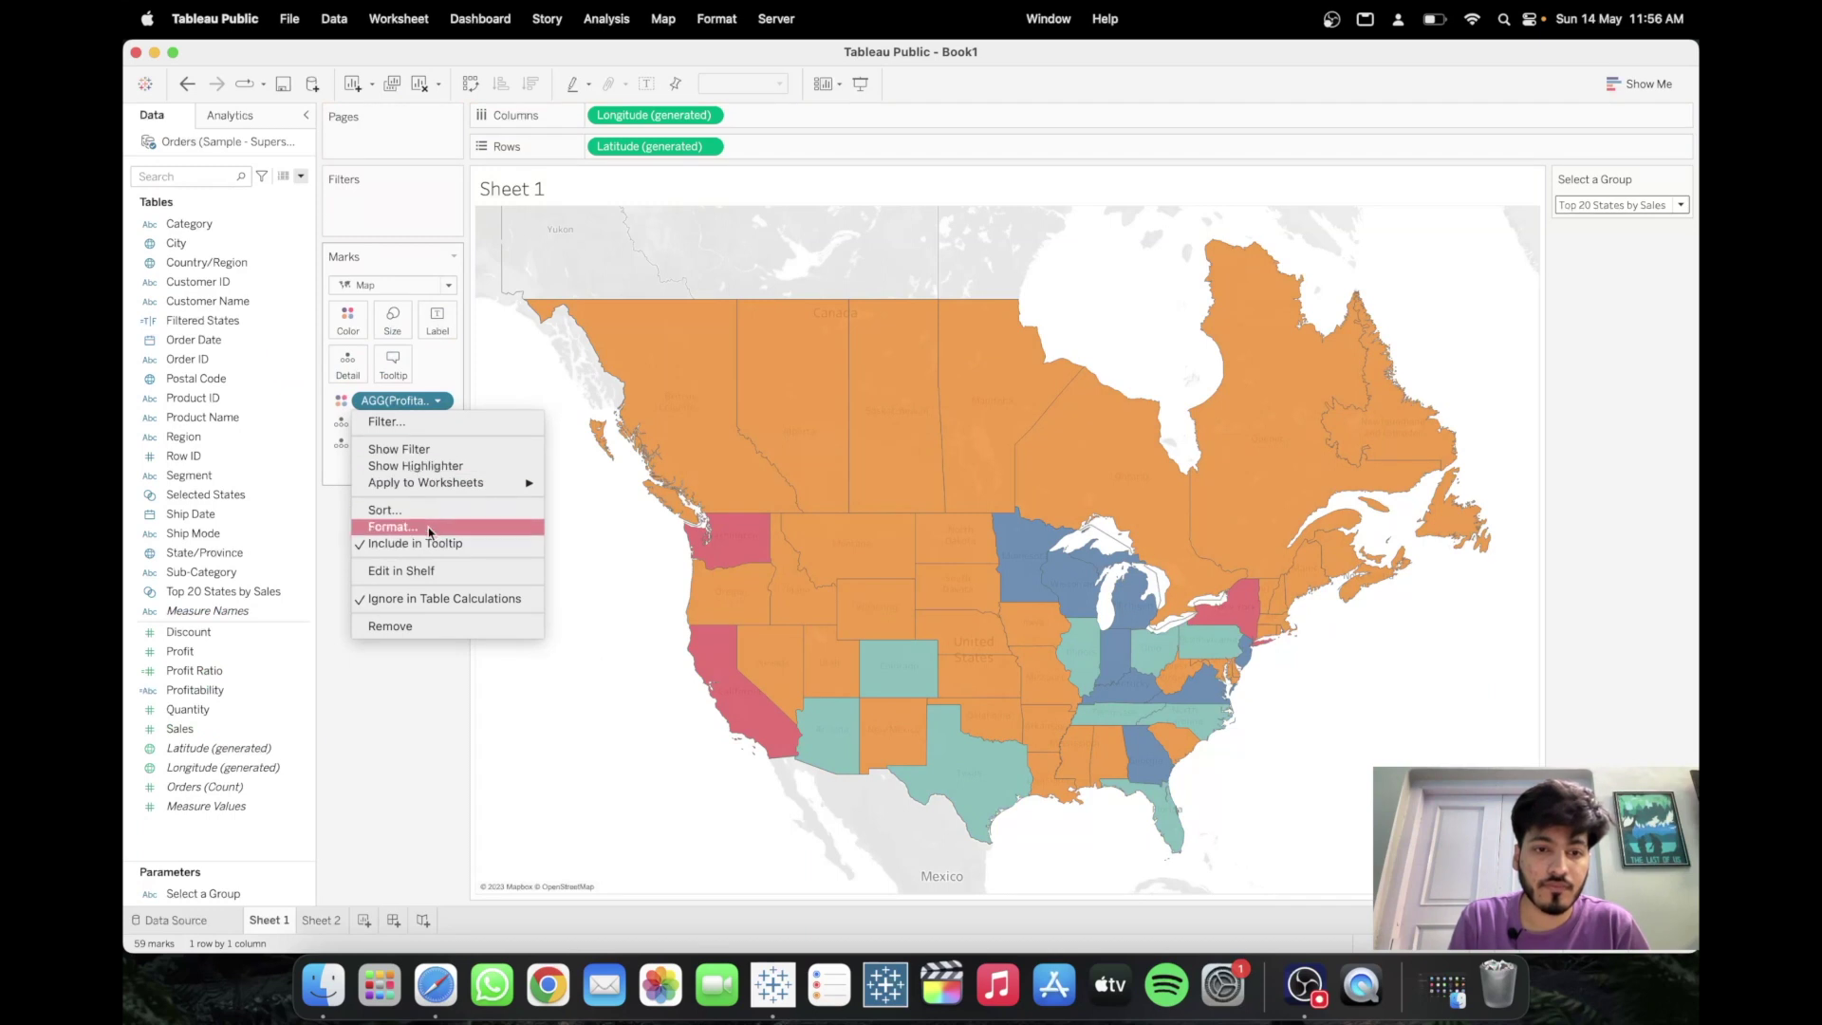
mouse_move(463, 483)
click(370, 724)
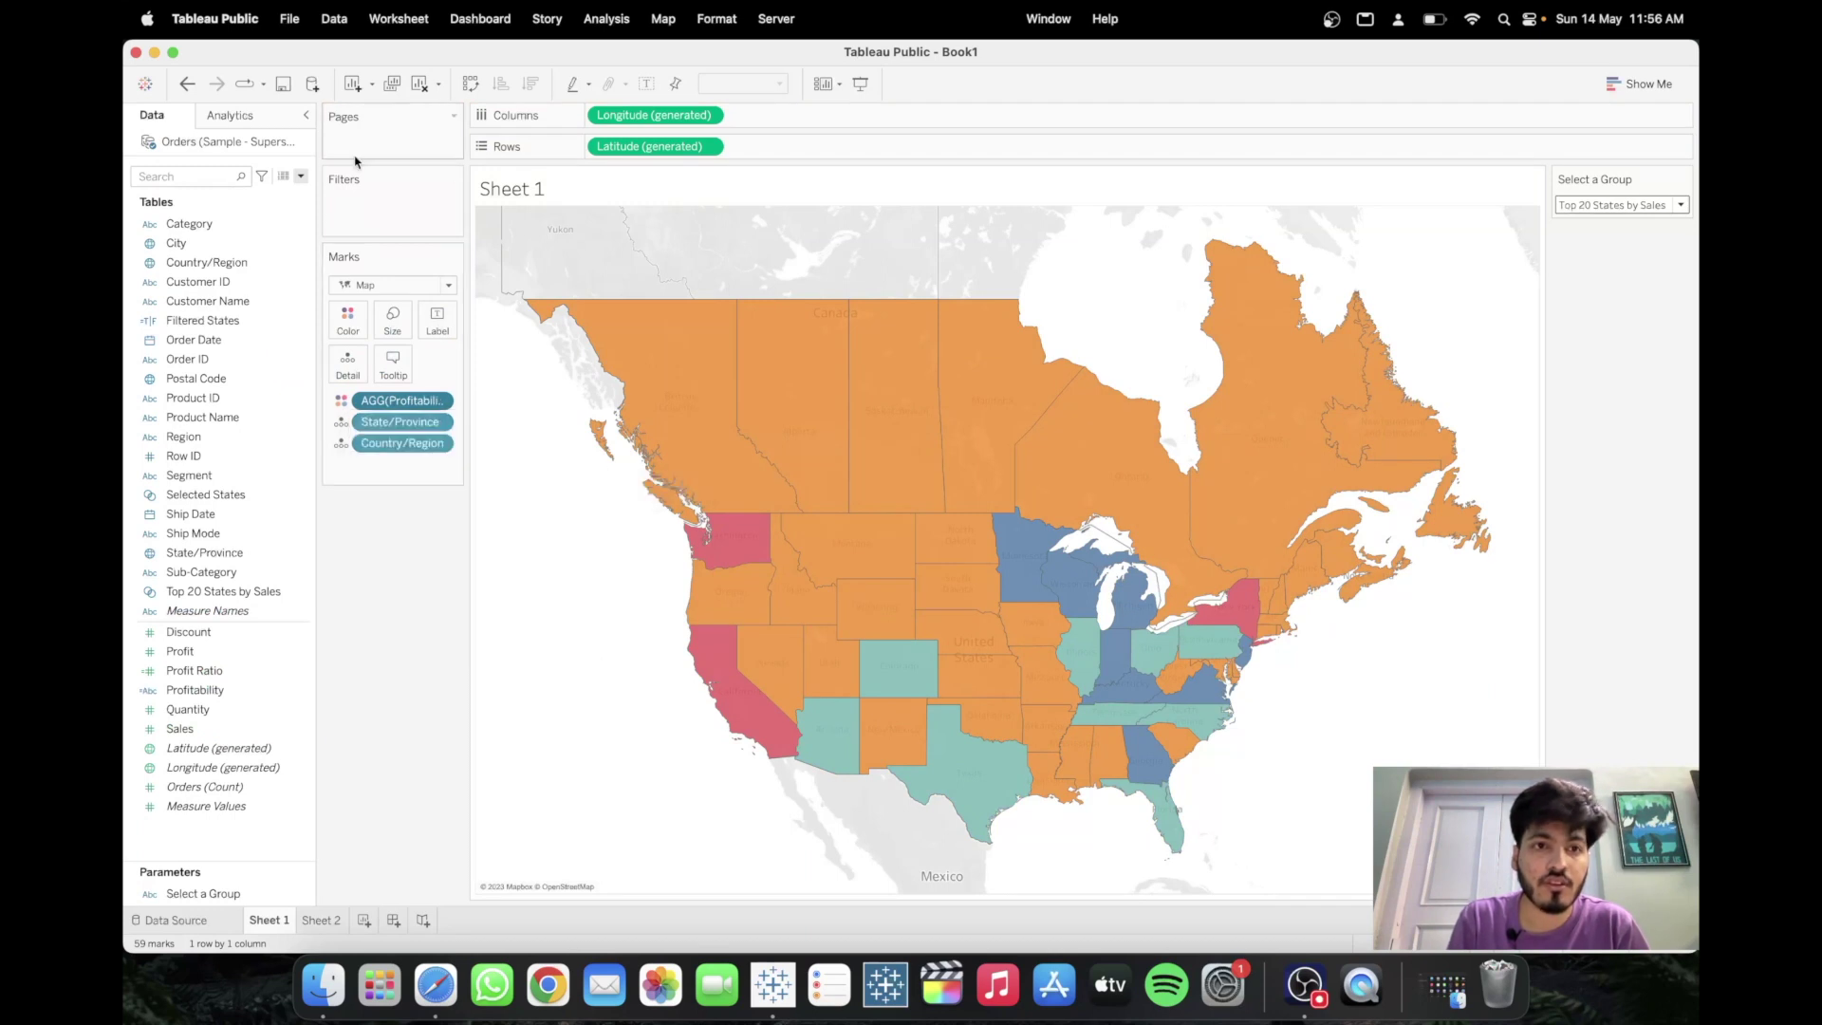
- Show the color legend for Profitability beside the map on Sheet 1
click(607, 19)
click(607, 19)
click(607, 21)
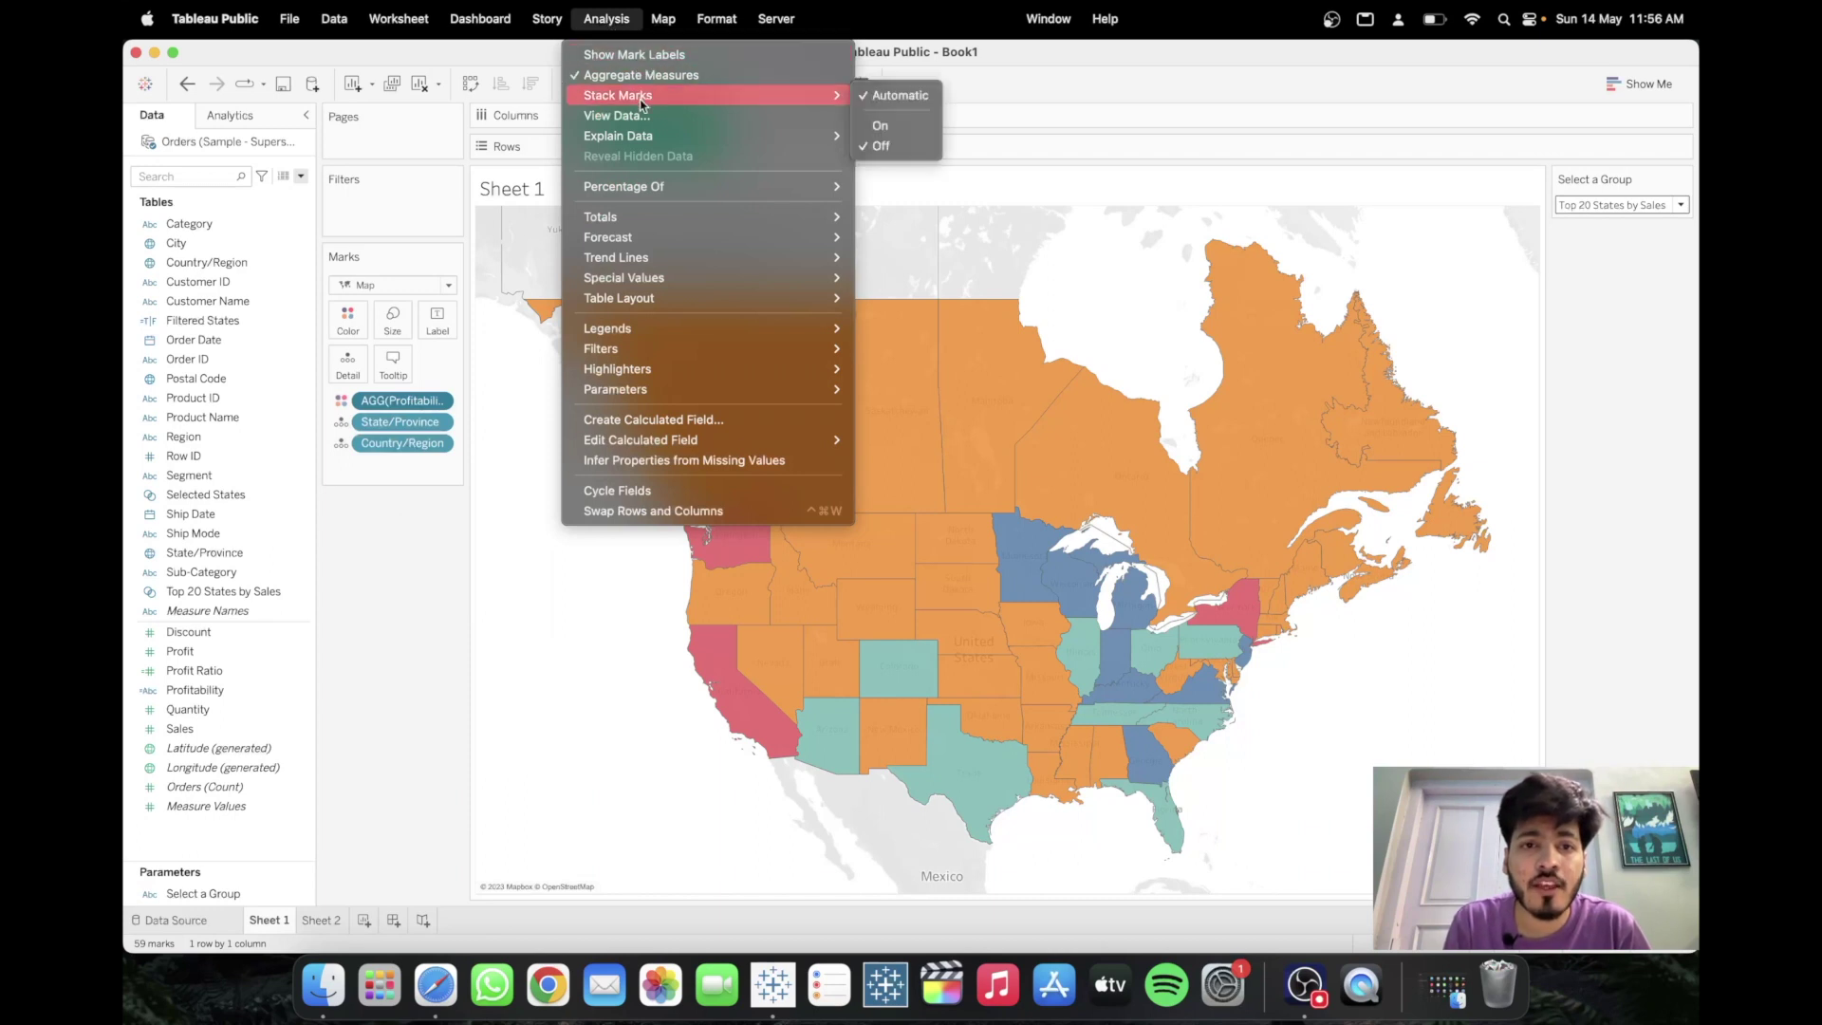
mouse_move(776, 328)
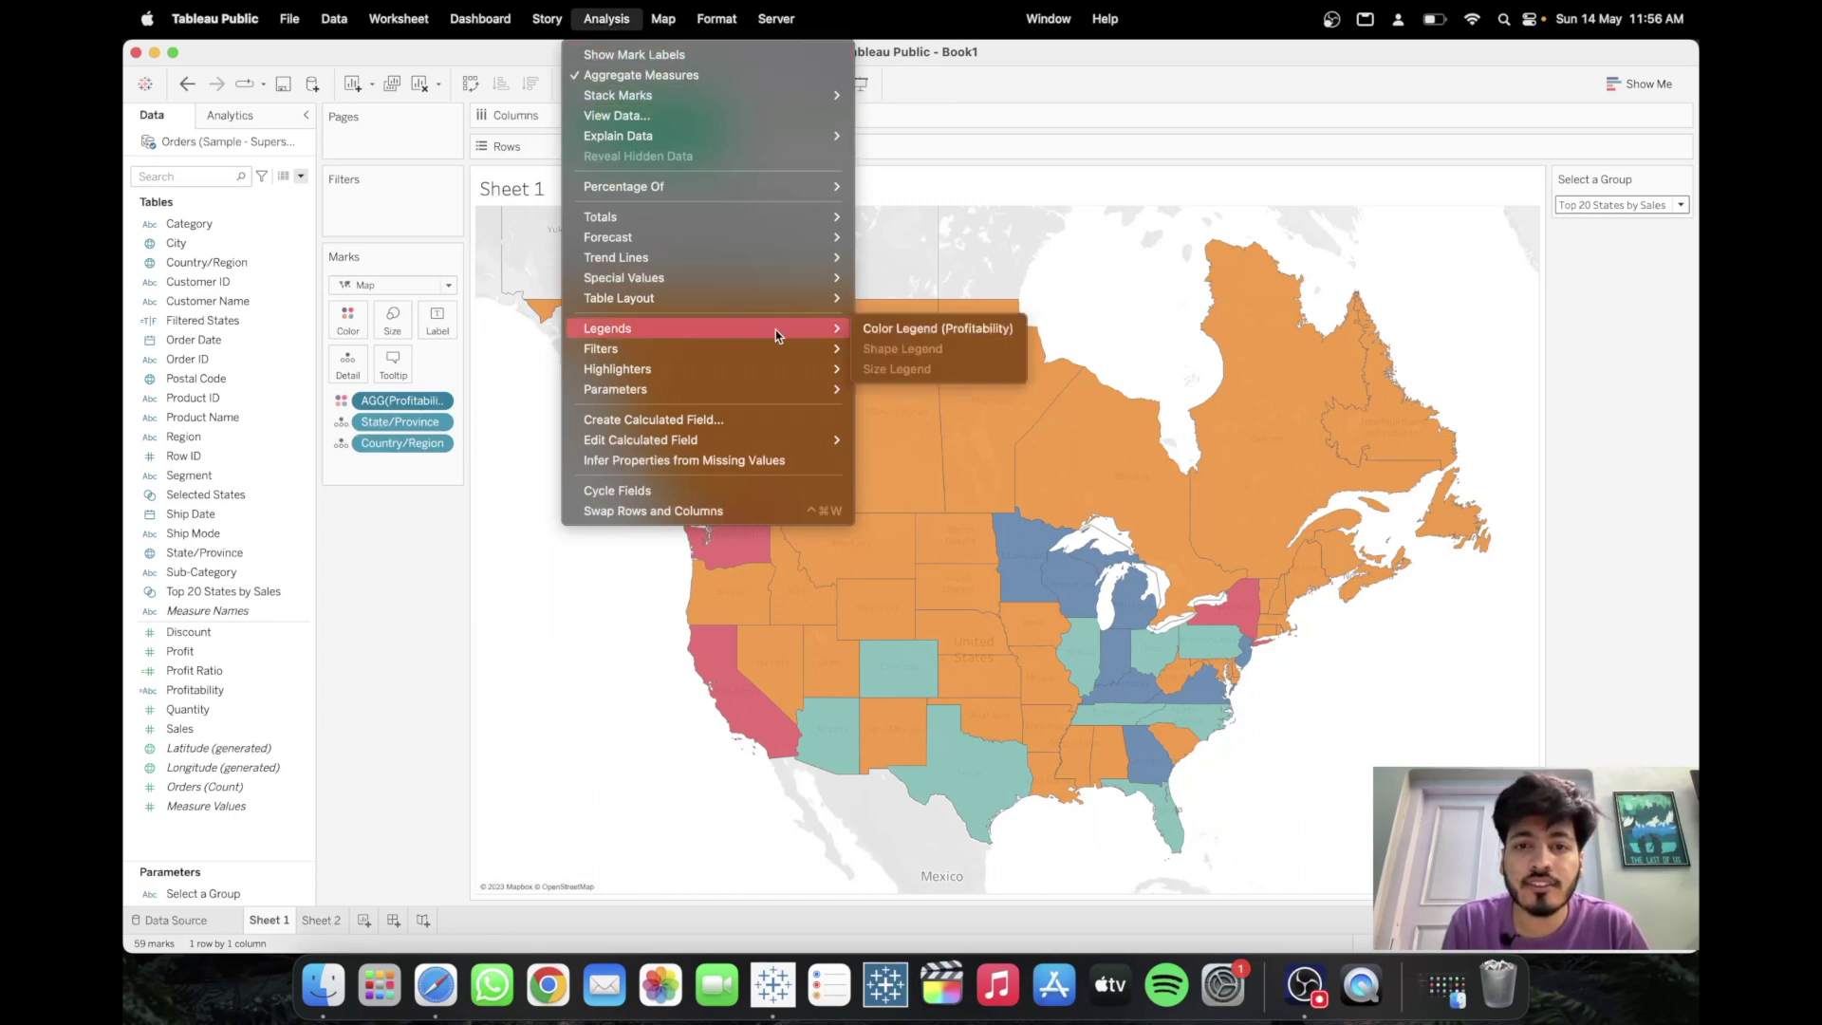
click(905, 330)
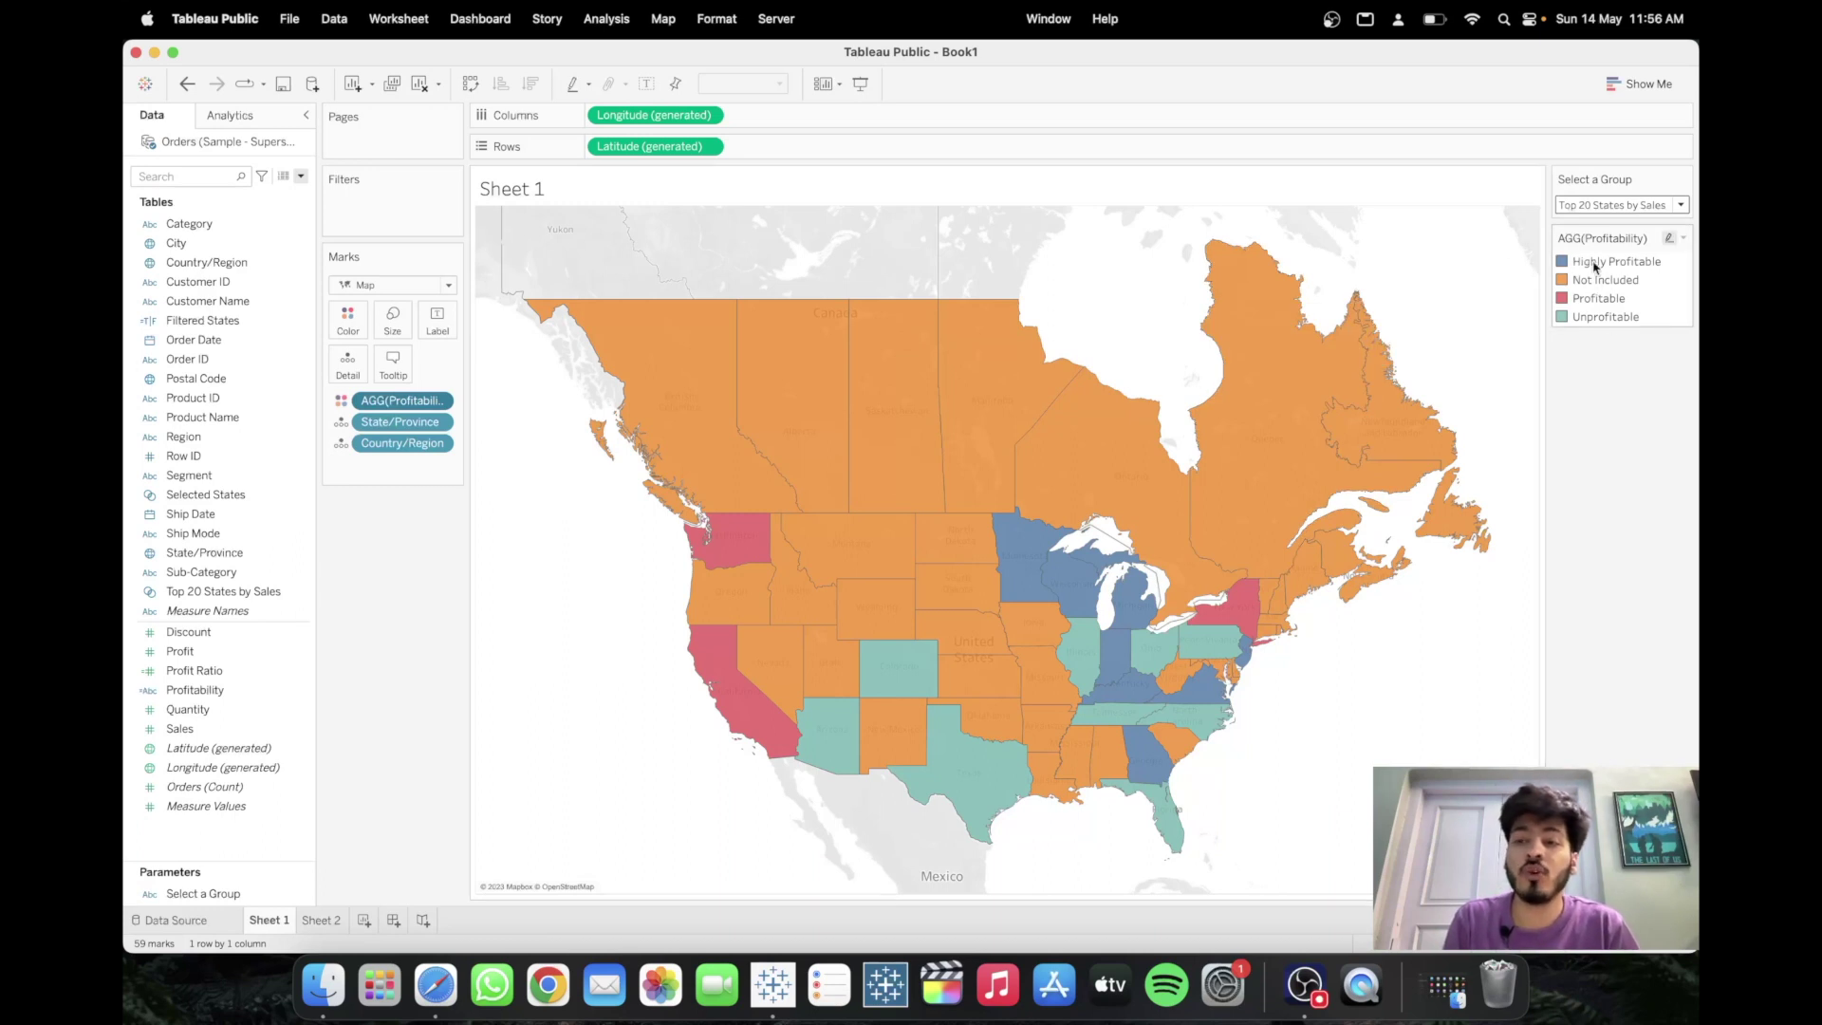
- Switch to Safari and bring up the reference #WOW2023 W17 Custom Map Analysis dashboard on Tableau Public
key(ctrl+Right)
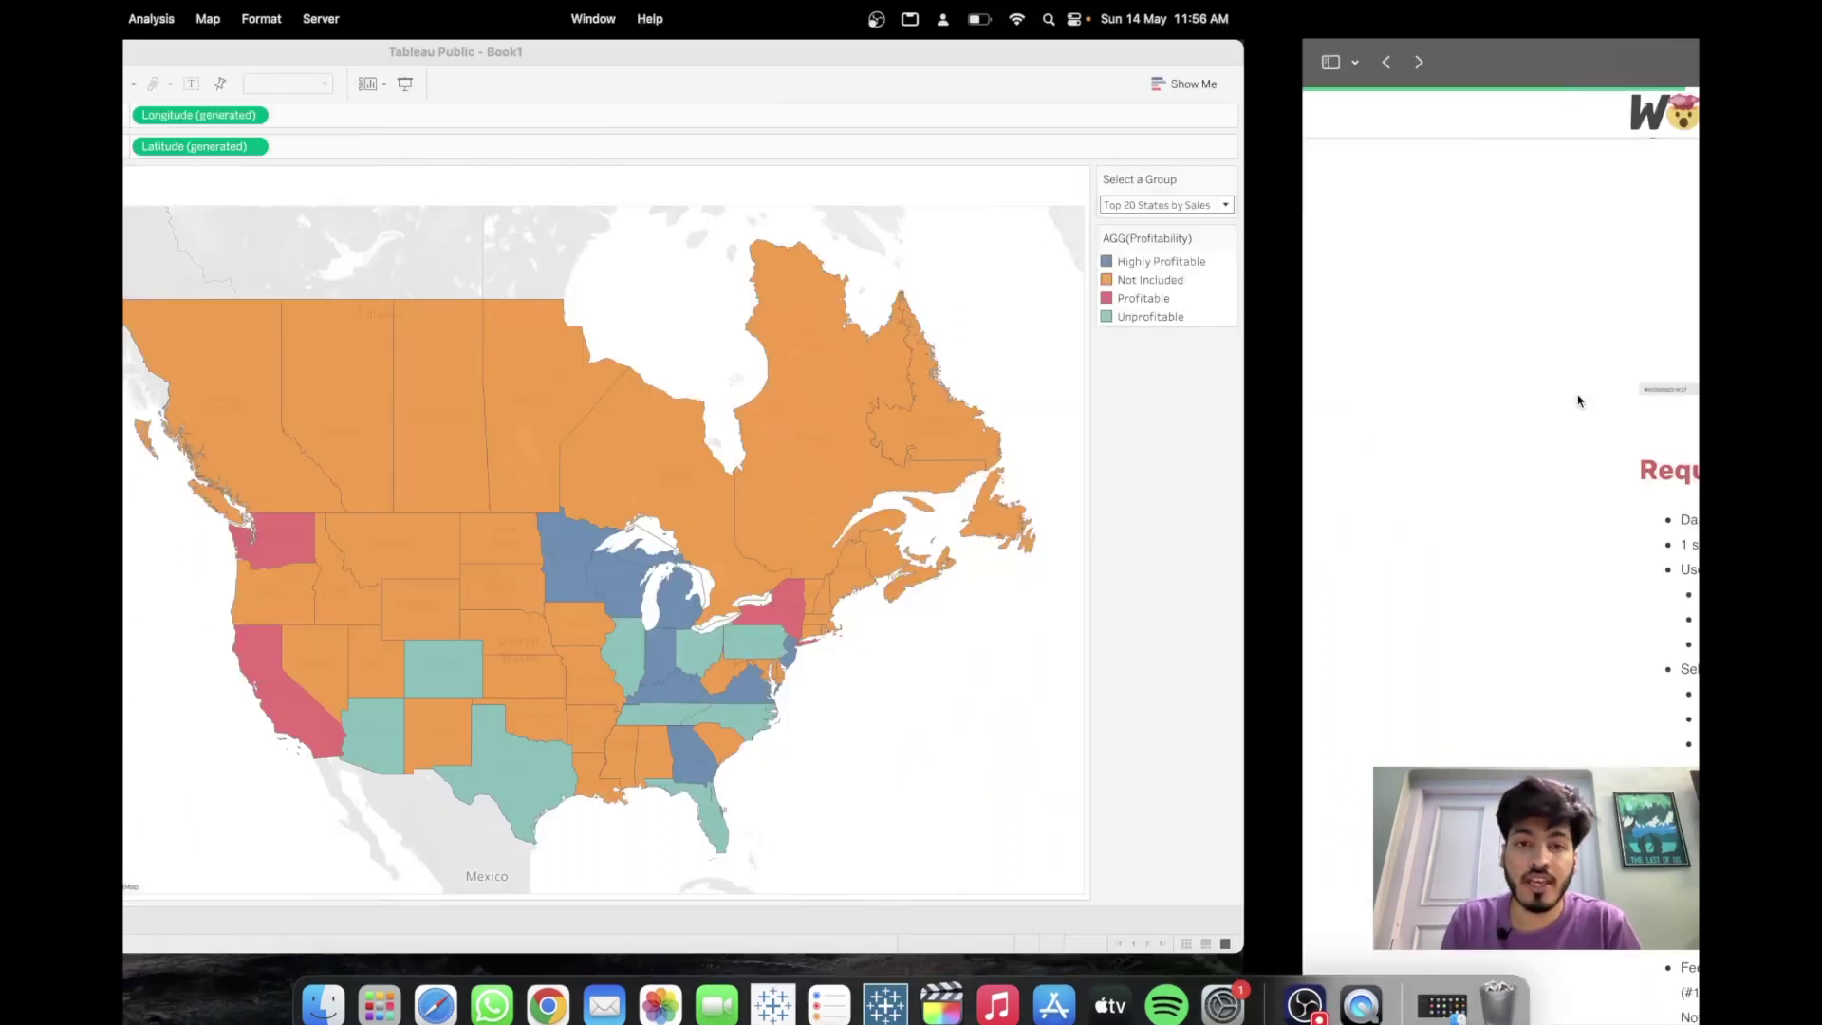
scroll(1049, 471, up, 2)
click(794, 370)
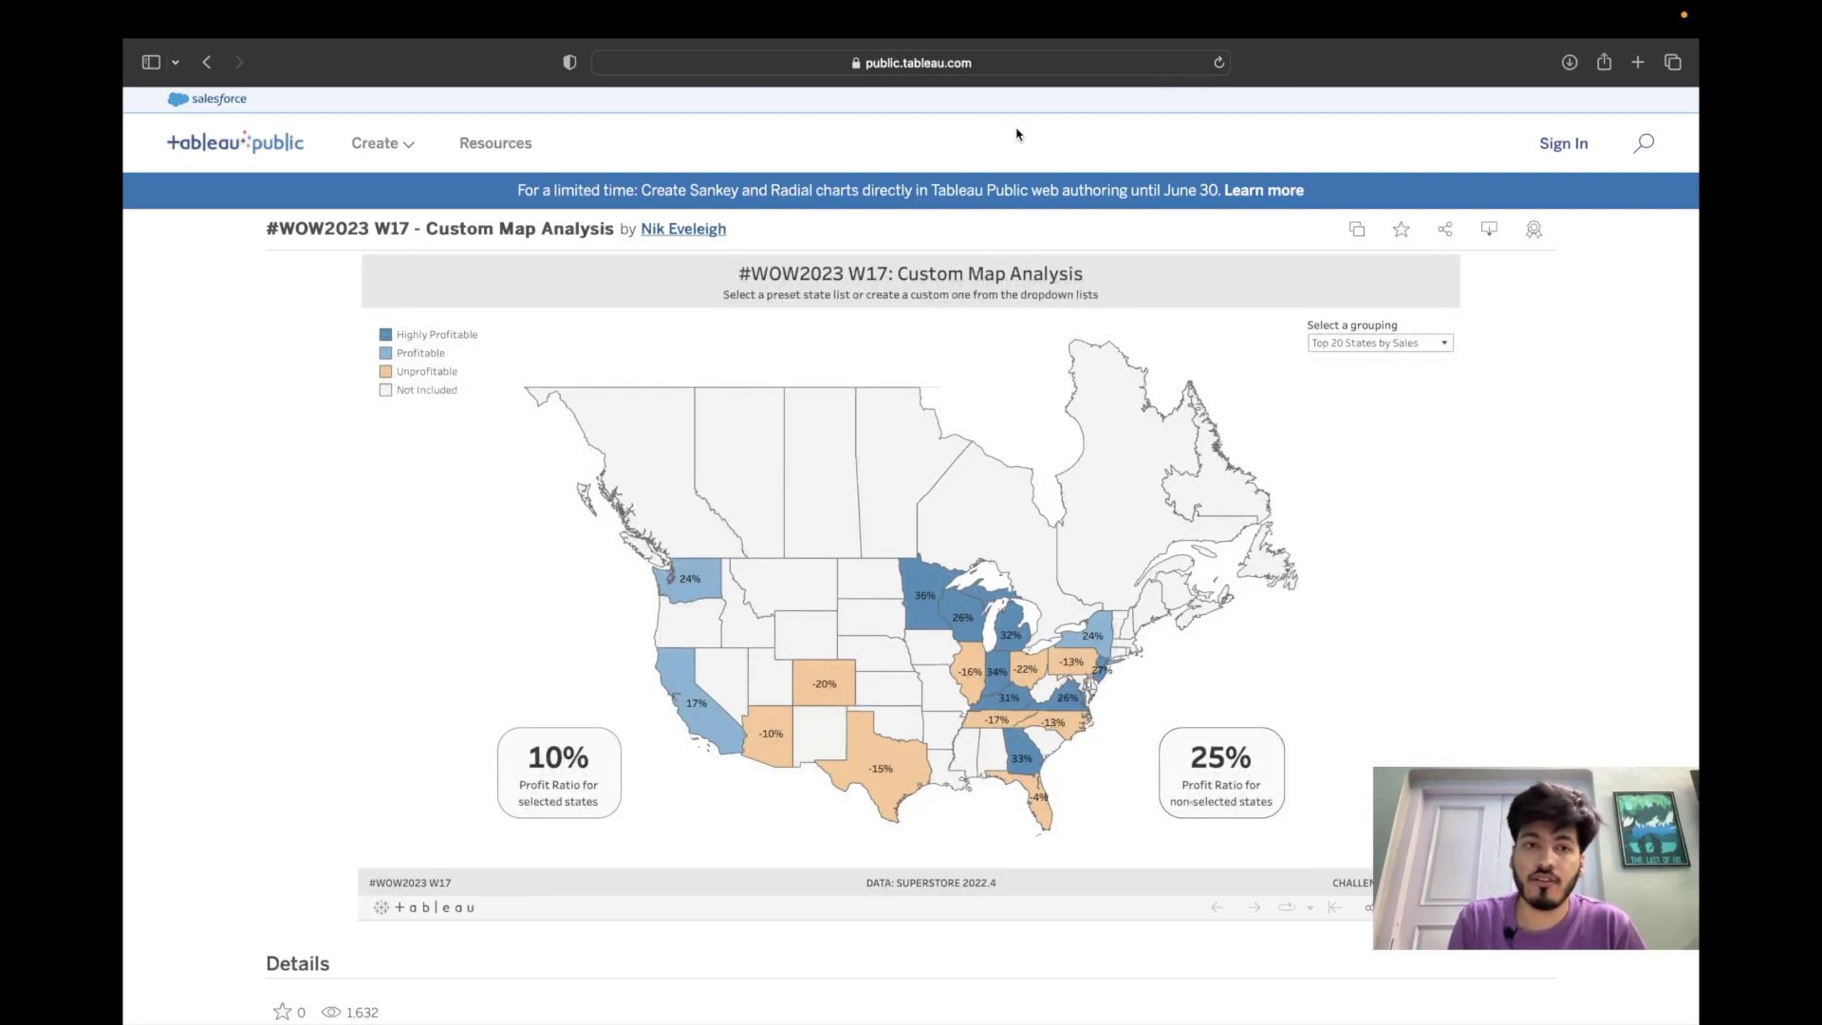
- Shrink and overlap the Safari and Tableau windows so the reference dashboard's color legend stays visible behind the workbook
click(185, 63)
drag(1157, 65, 1026, 94)
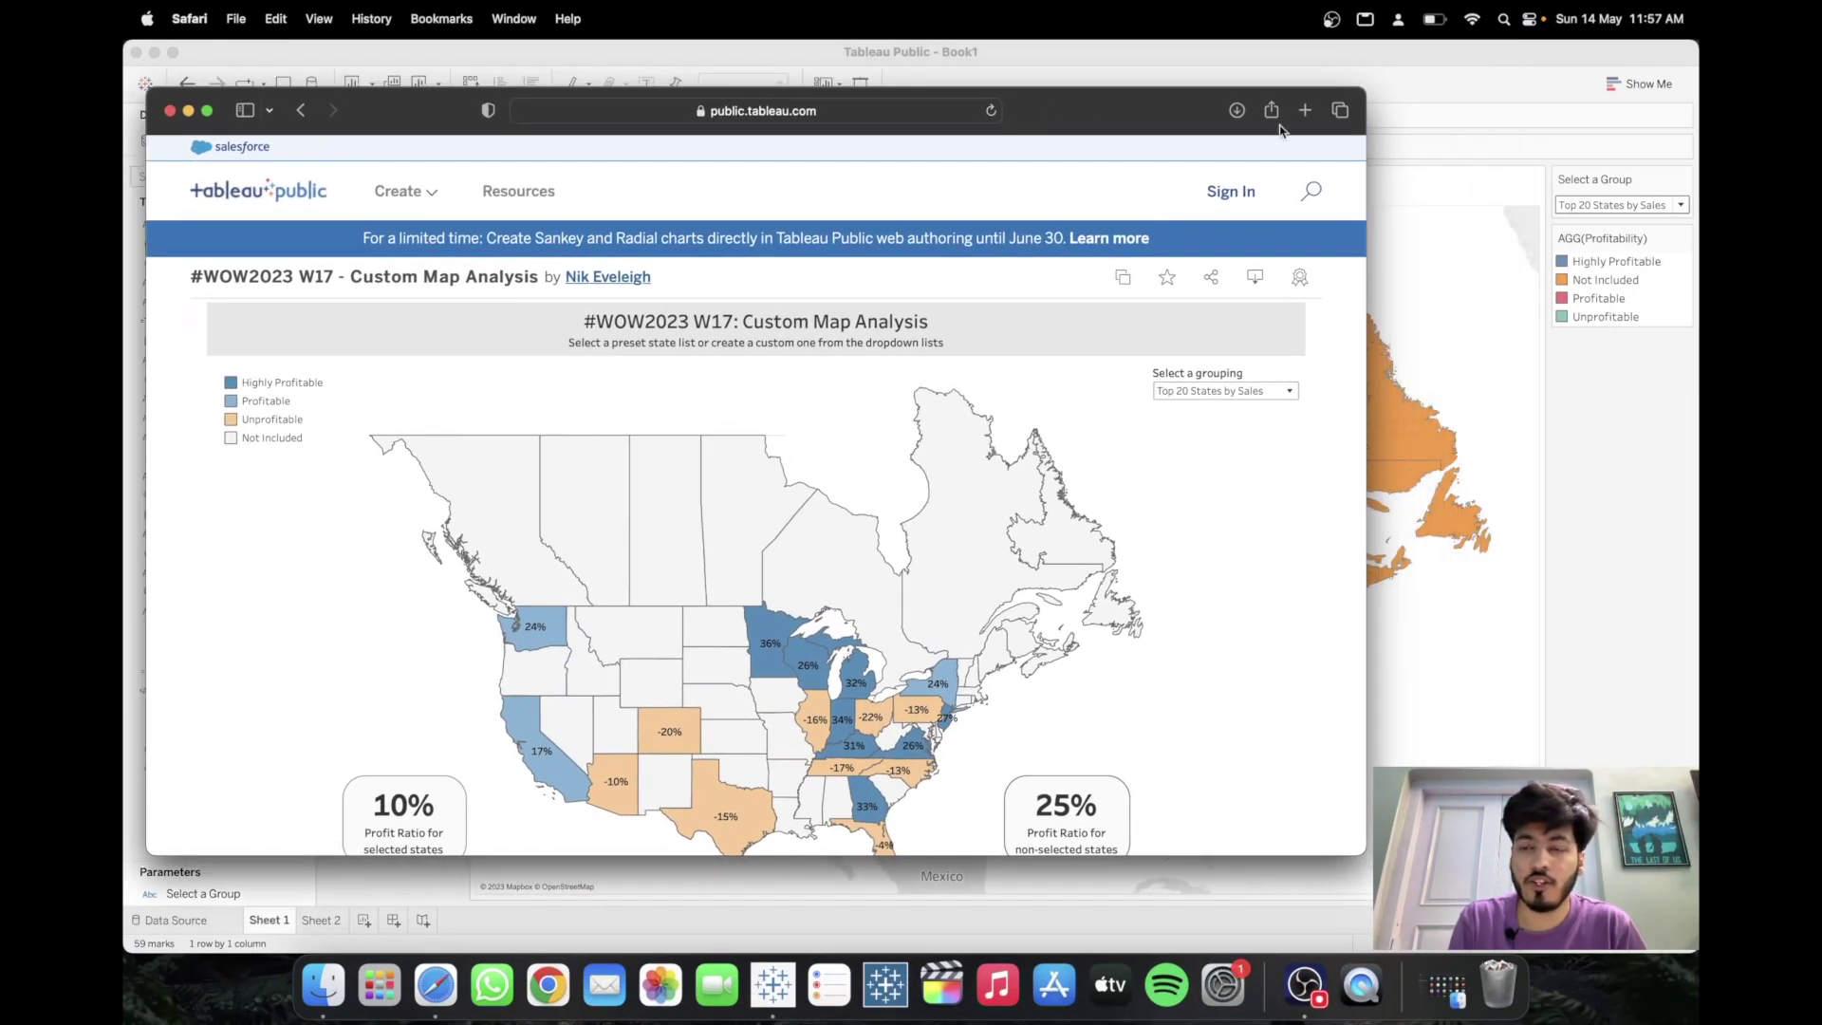
drag(1341, 55, 1496, 124)
drag(277, 111, 482, 277)
drag(1275, 289, 1170, 172)
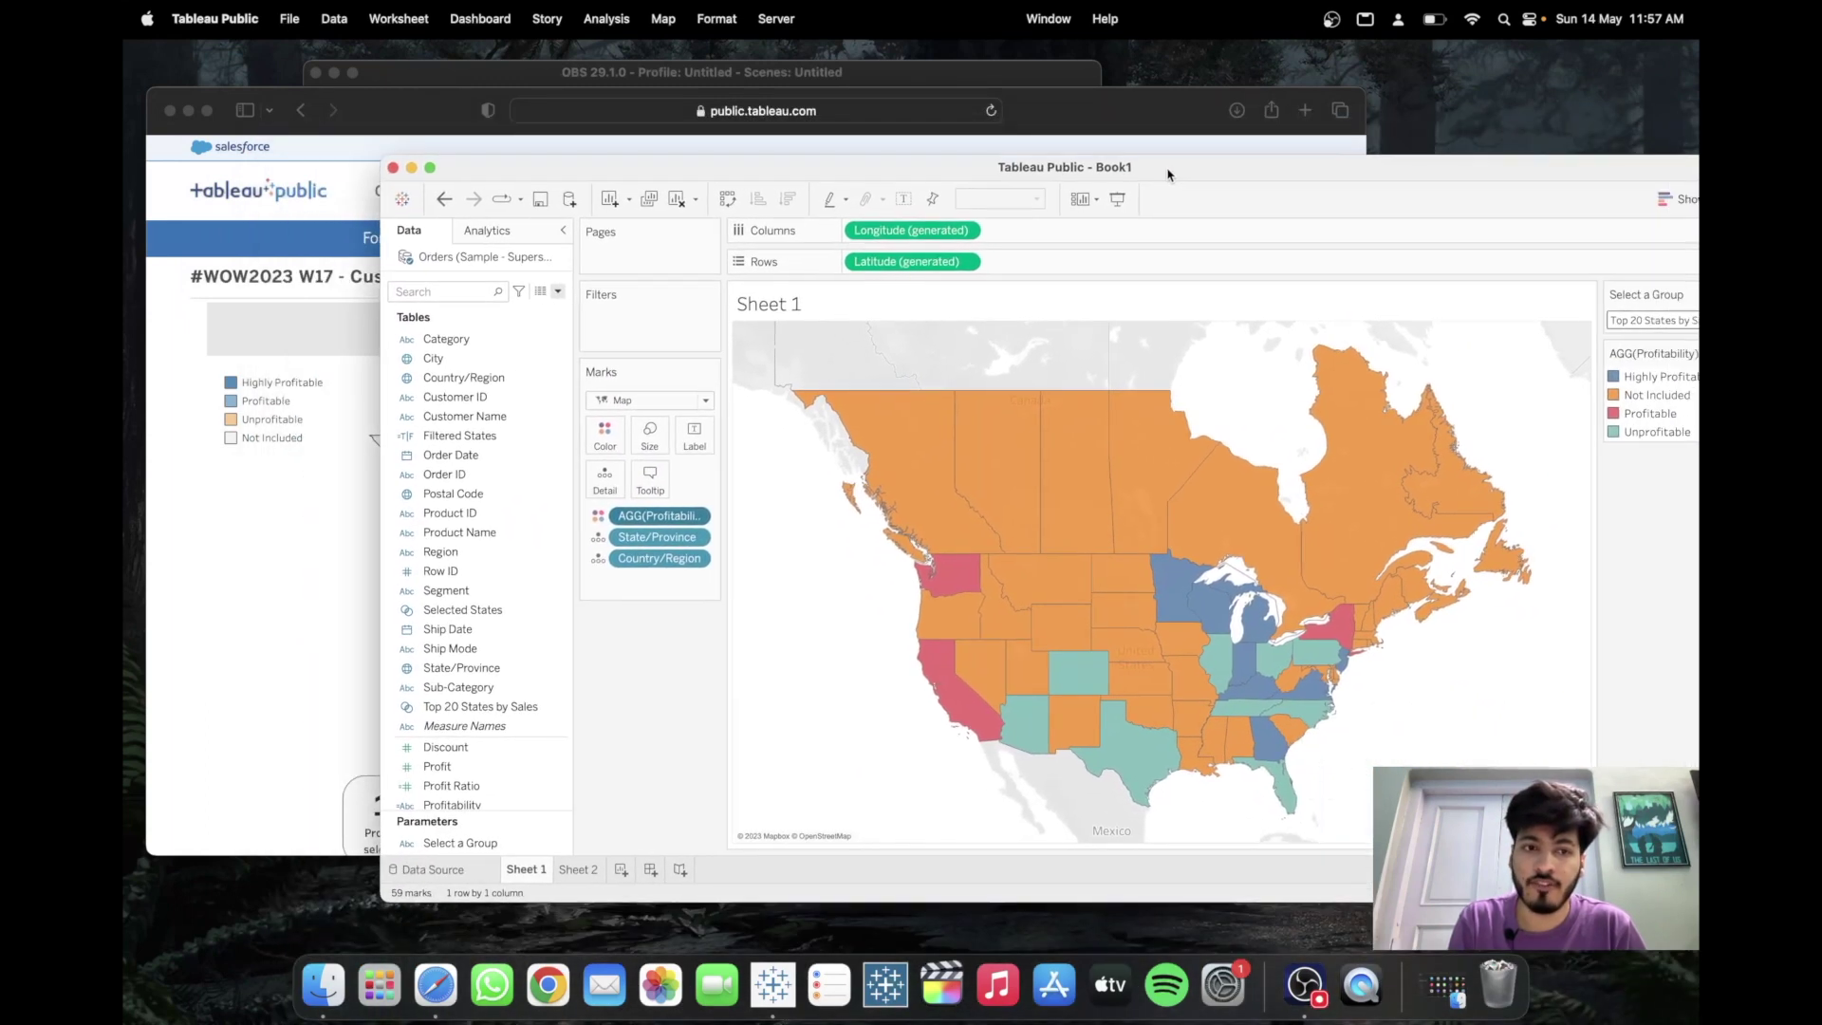
- Edit the Profitability colors and give Highly Profitable a blue sampled from the reference dashboard's legend
right_click(1662, 381)
click(1577, 405)
double_click(878, 396)
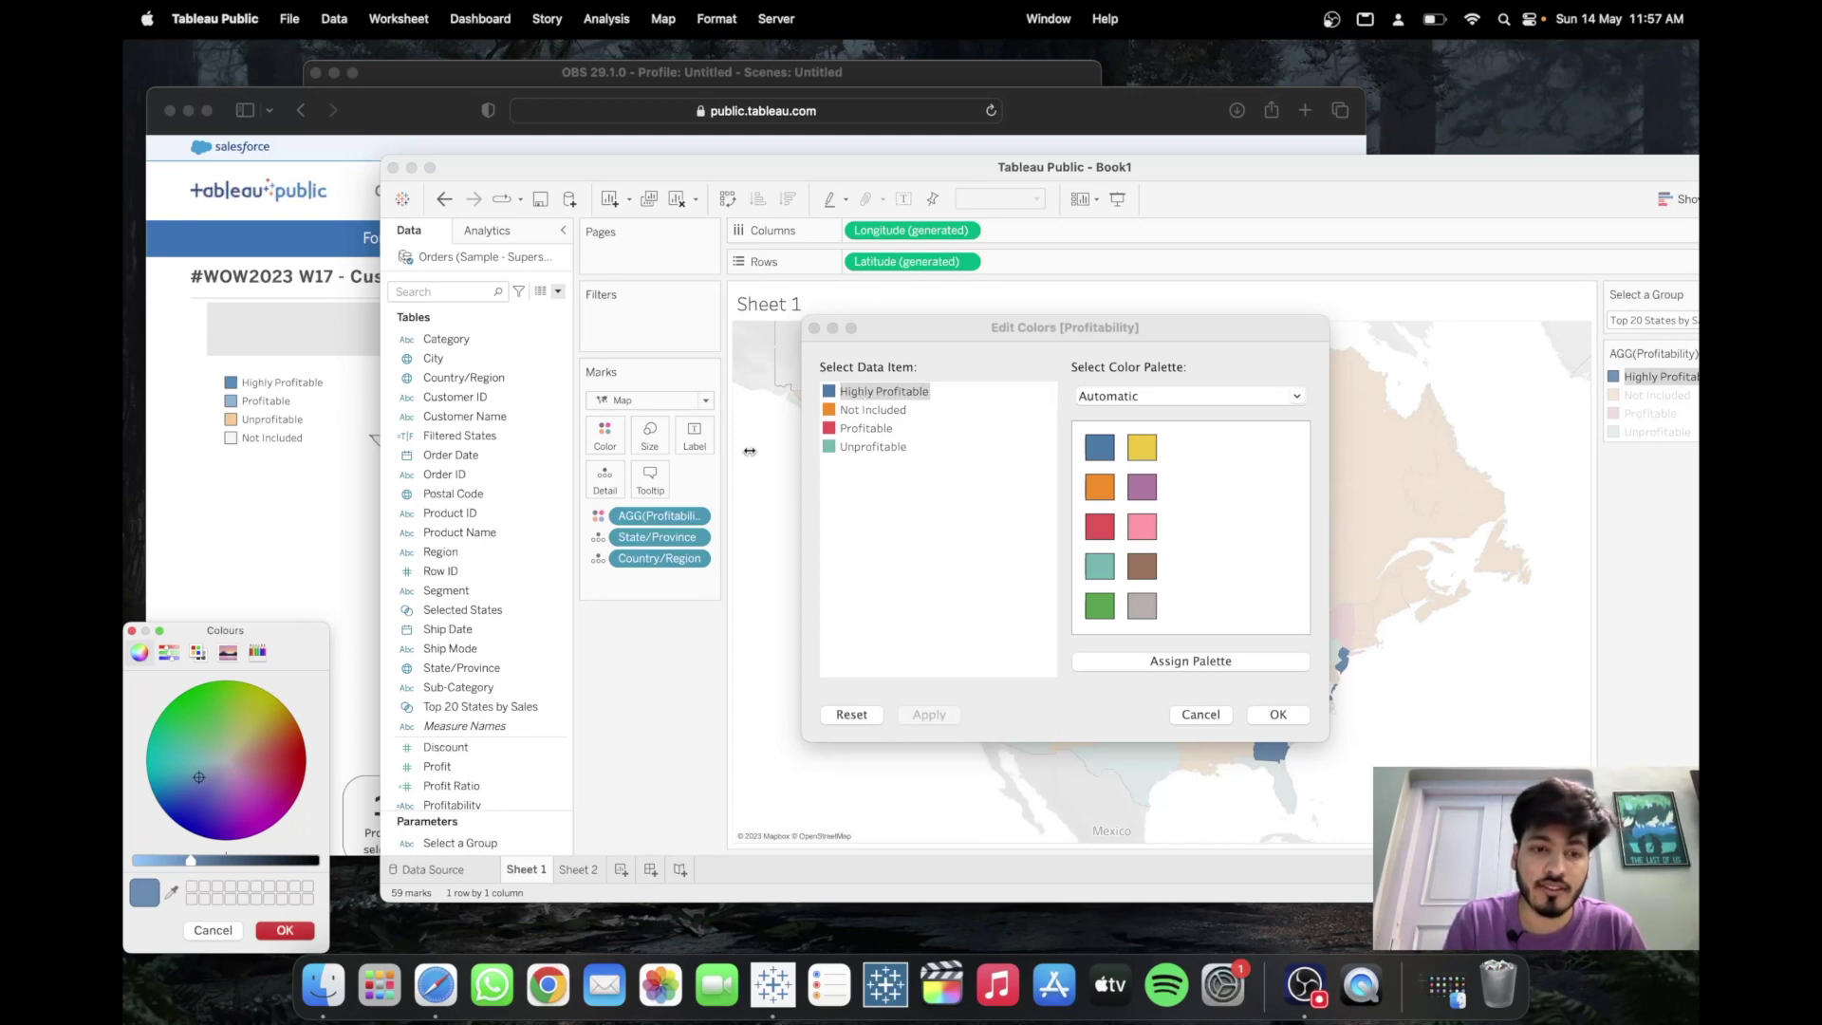
click(172, 893)
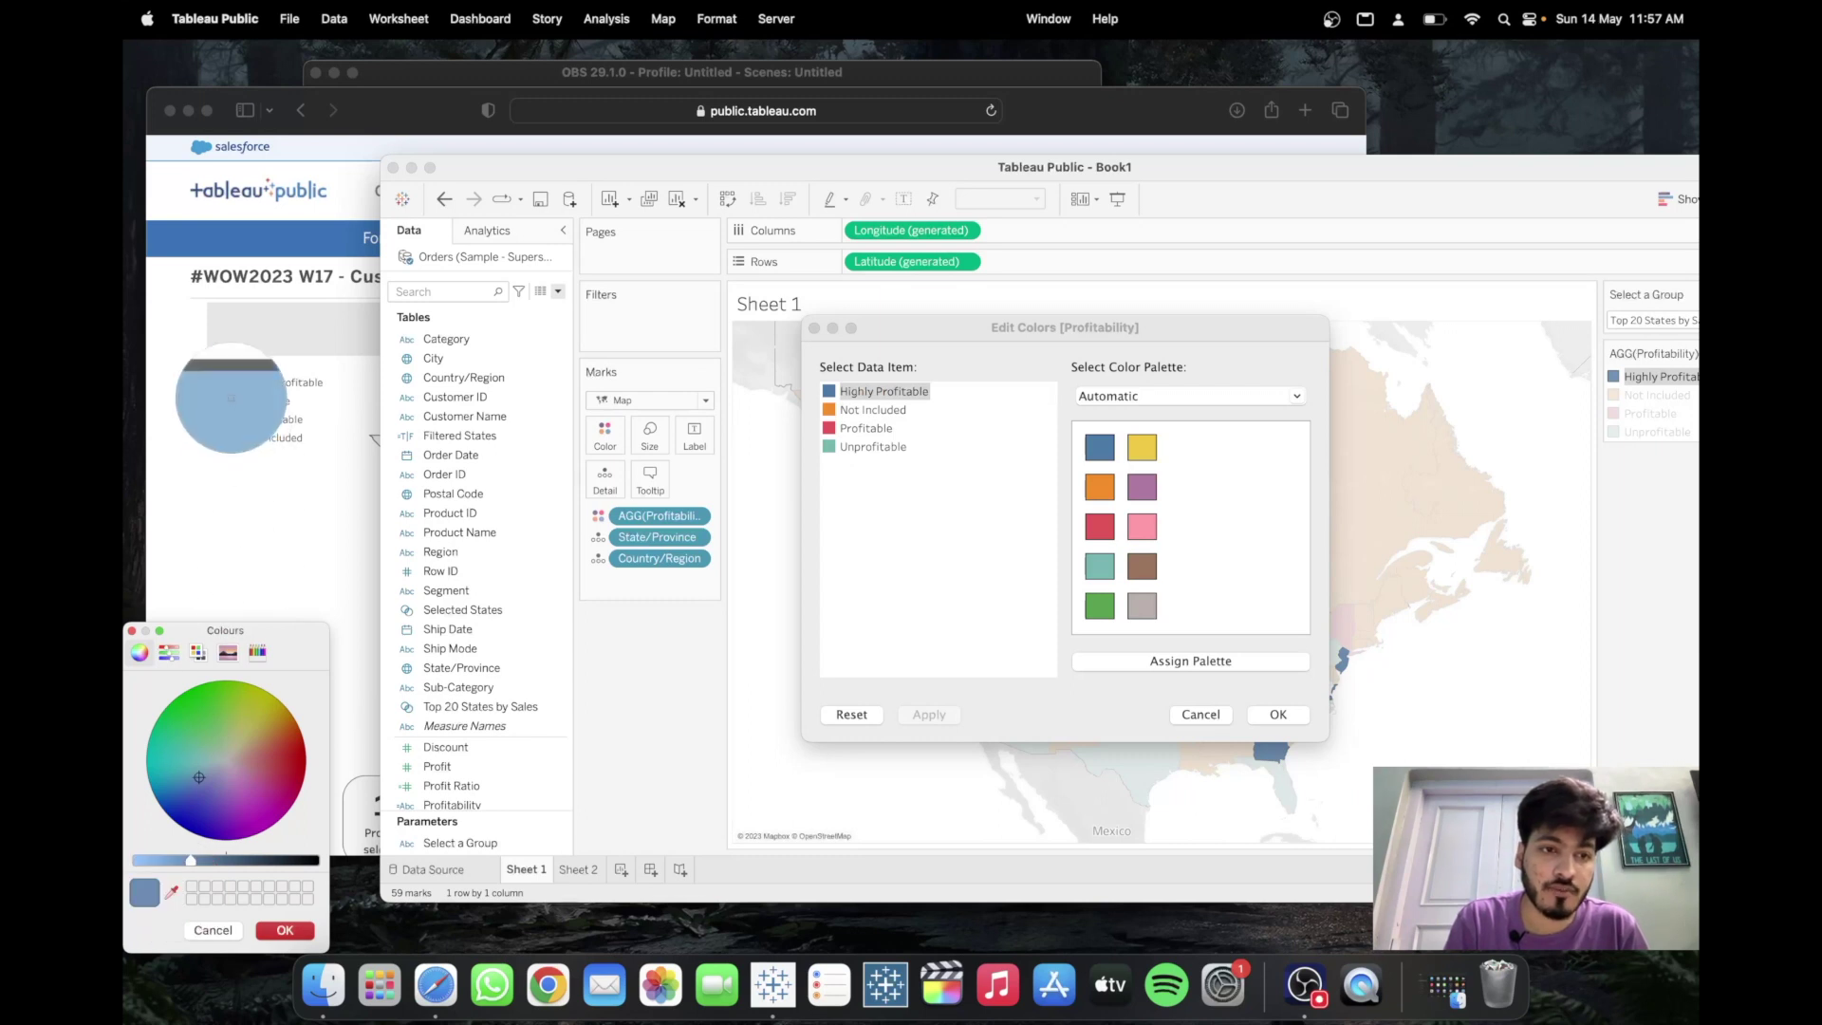
click(230, 400)
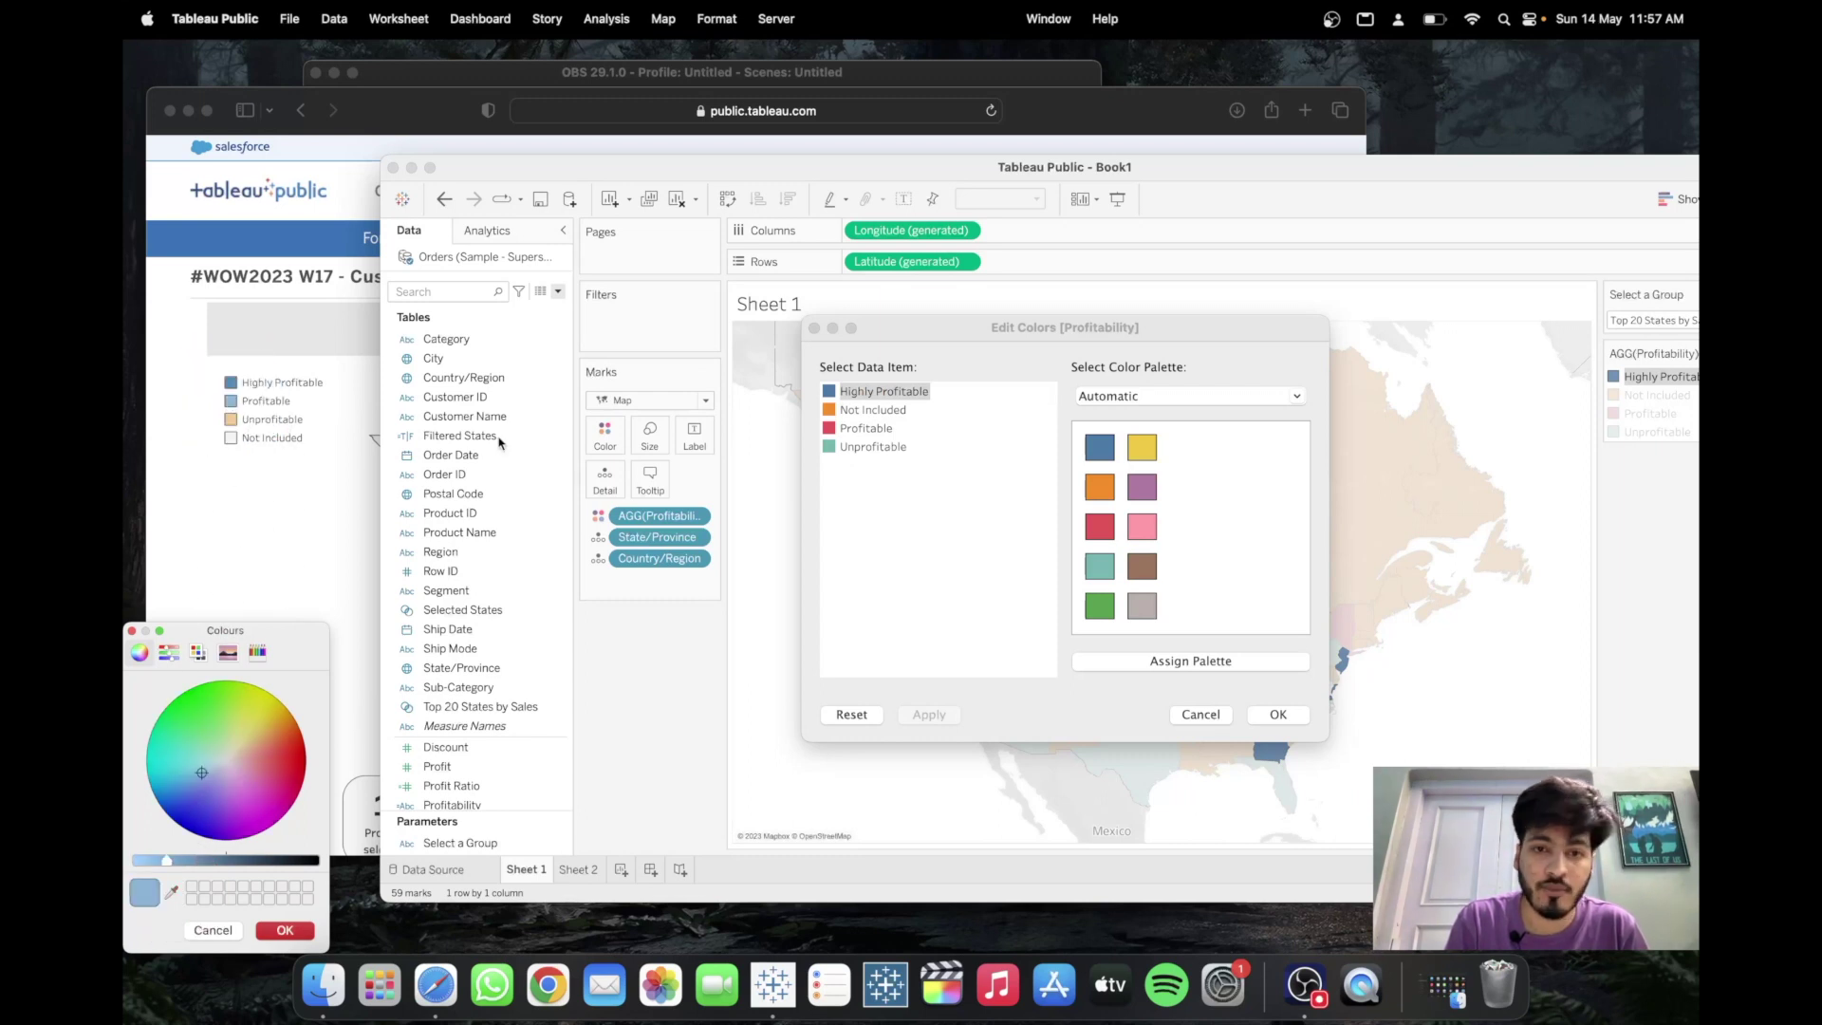
key(Return)
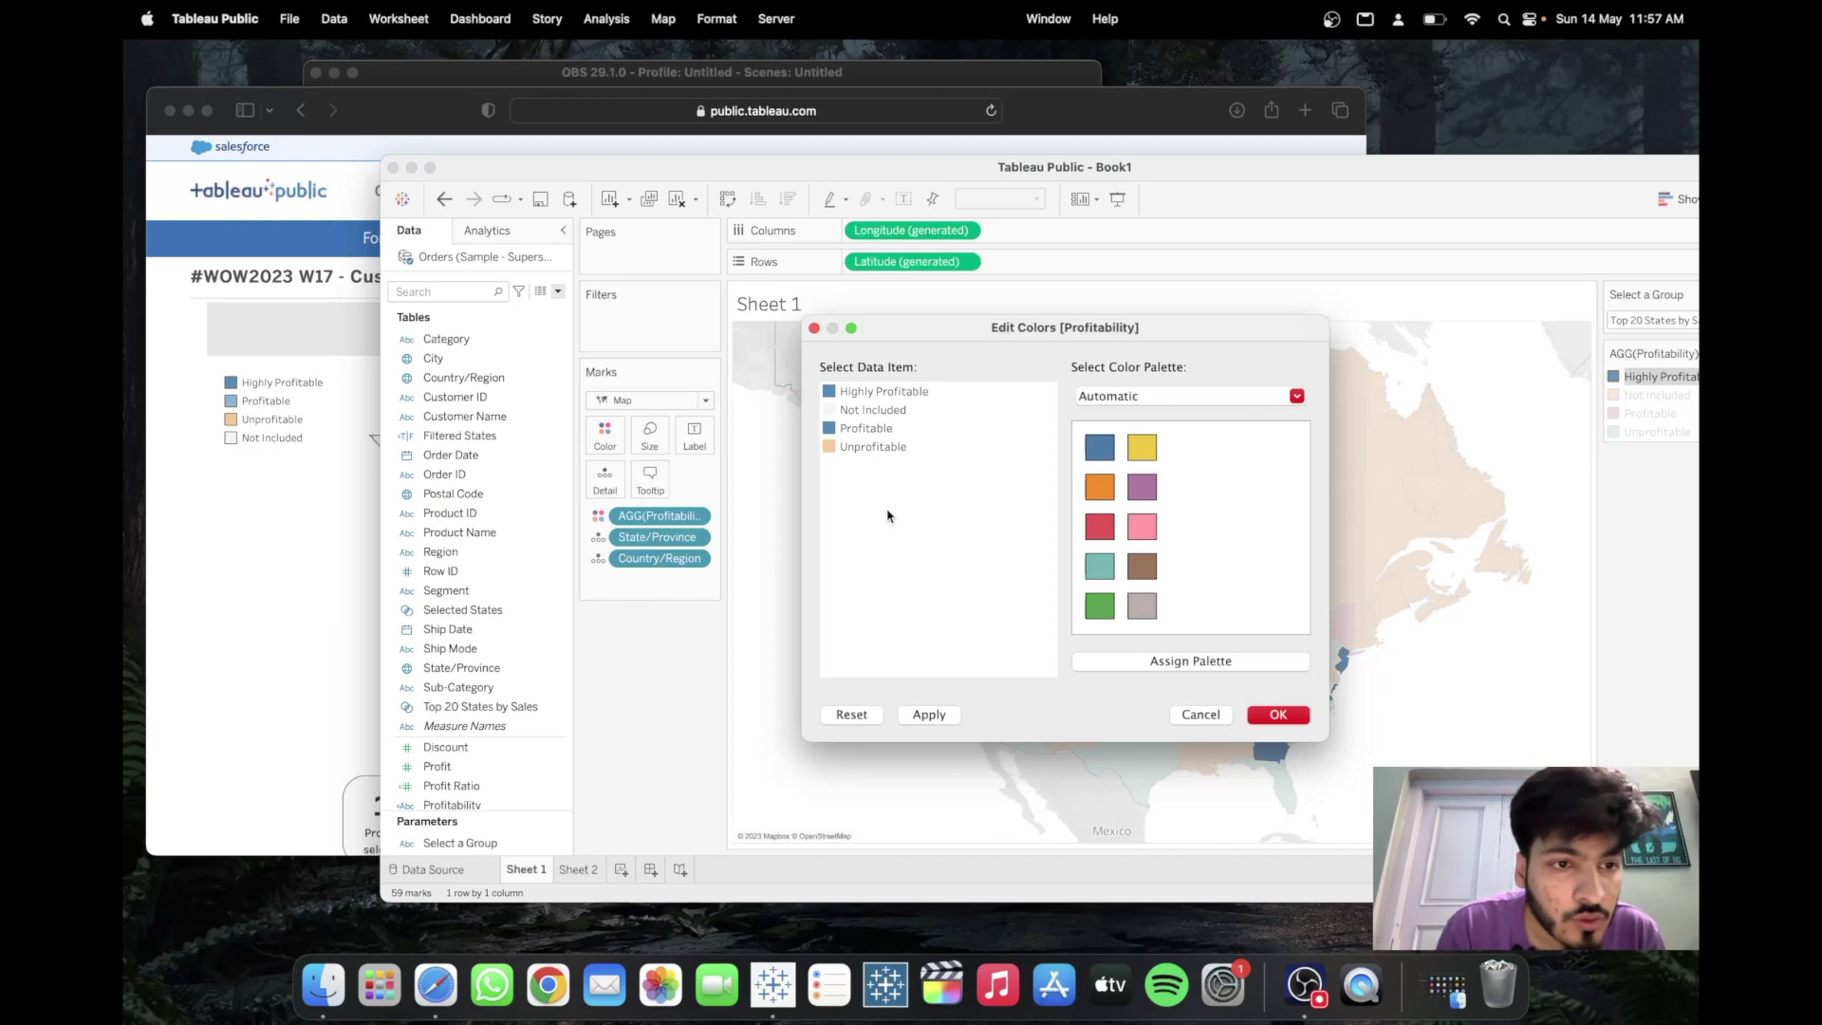
- Set the Profitable color to the light blue sampled from the reference legend, apply the colors and restore the full-screen workbook
double_click(849, 431)
click(173, 892)
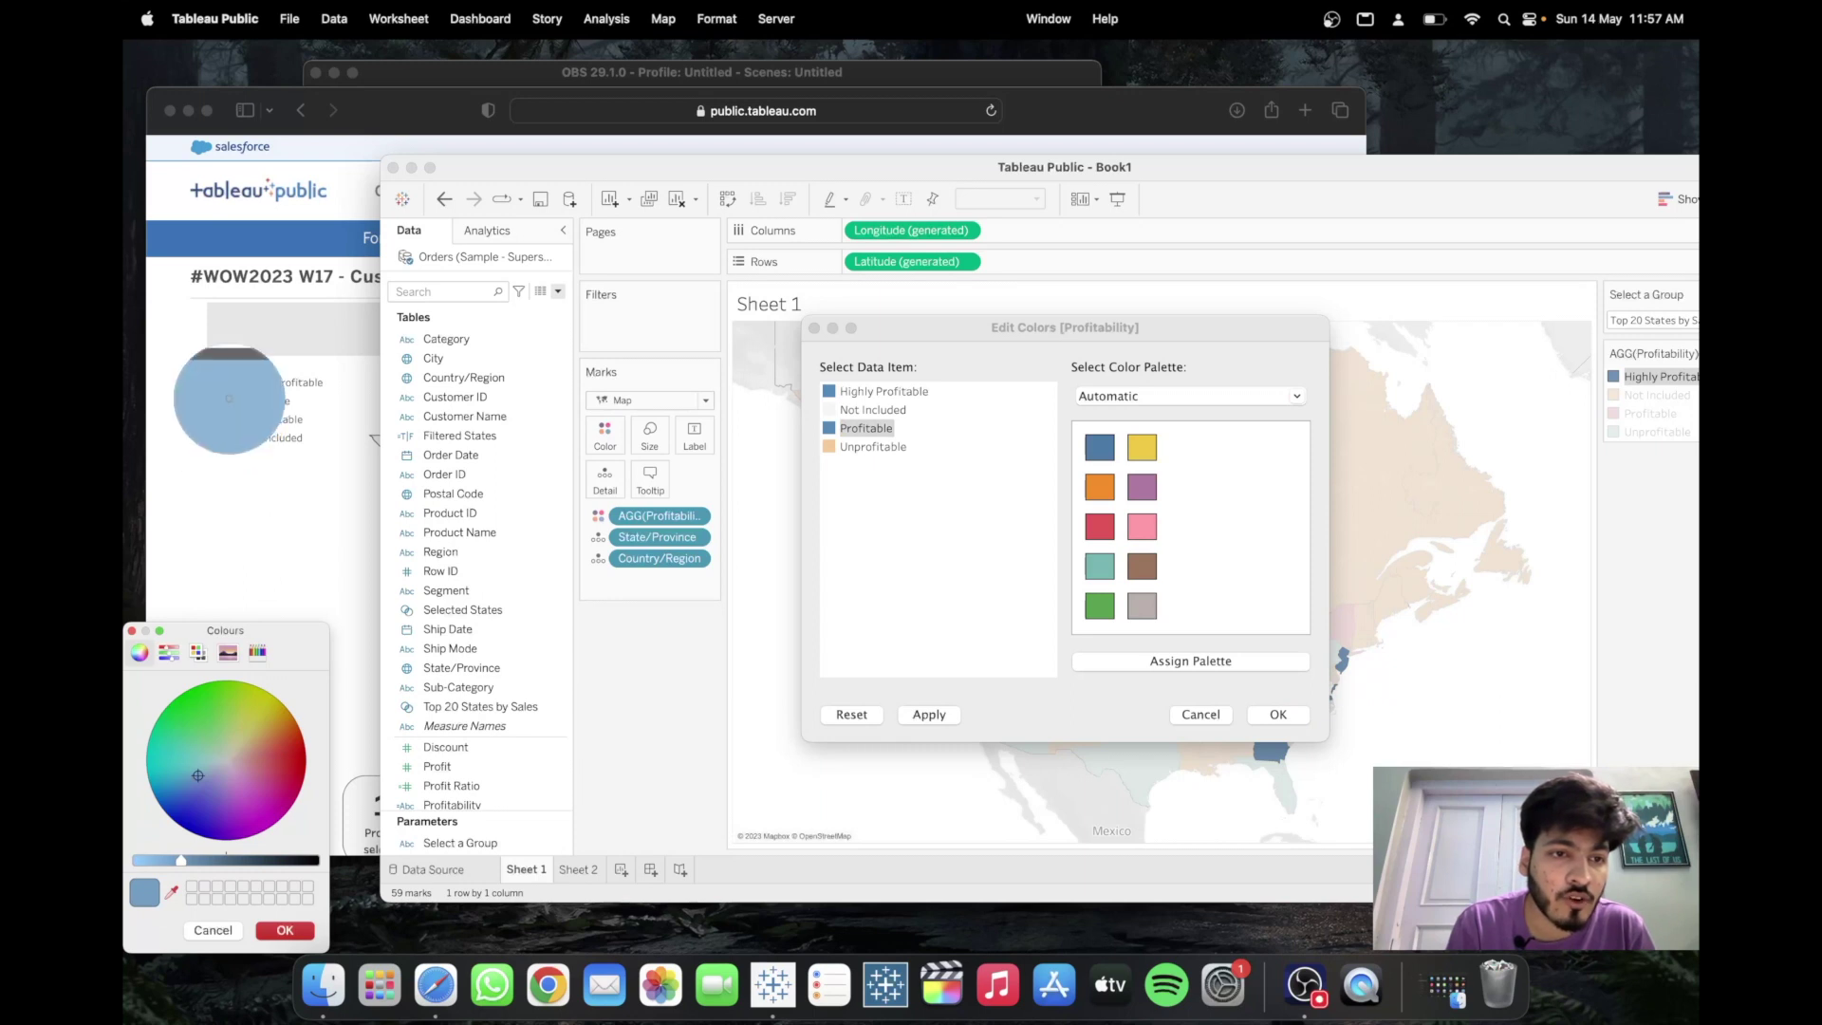
click(229, 399)
click(278, 931)
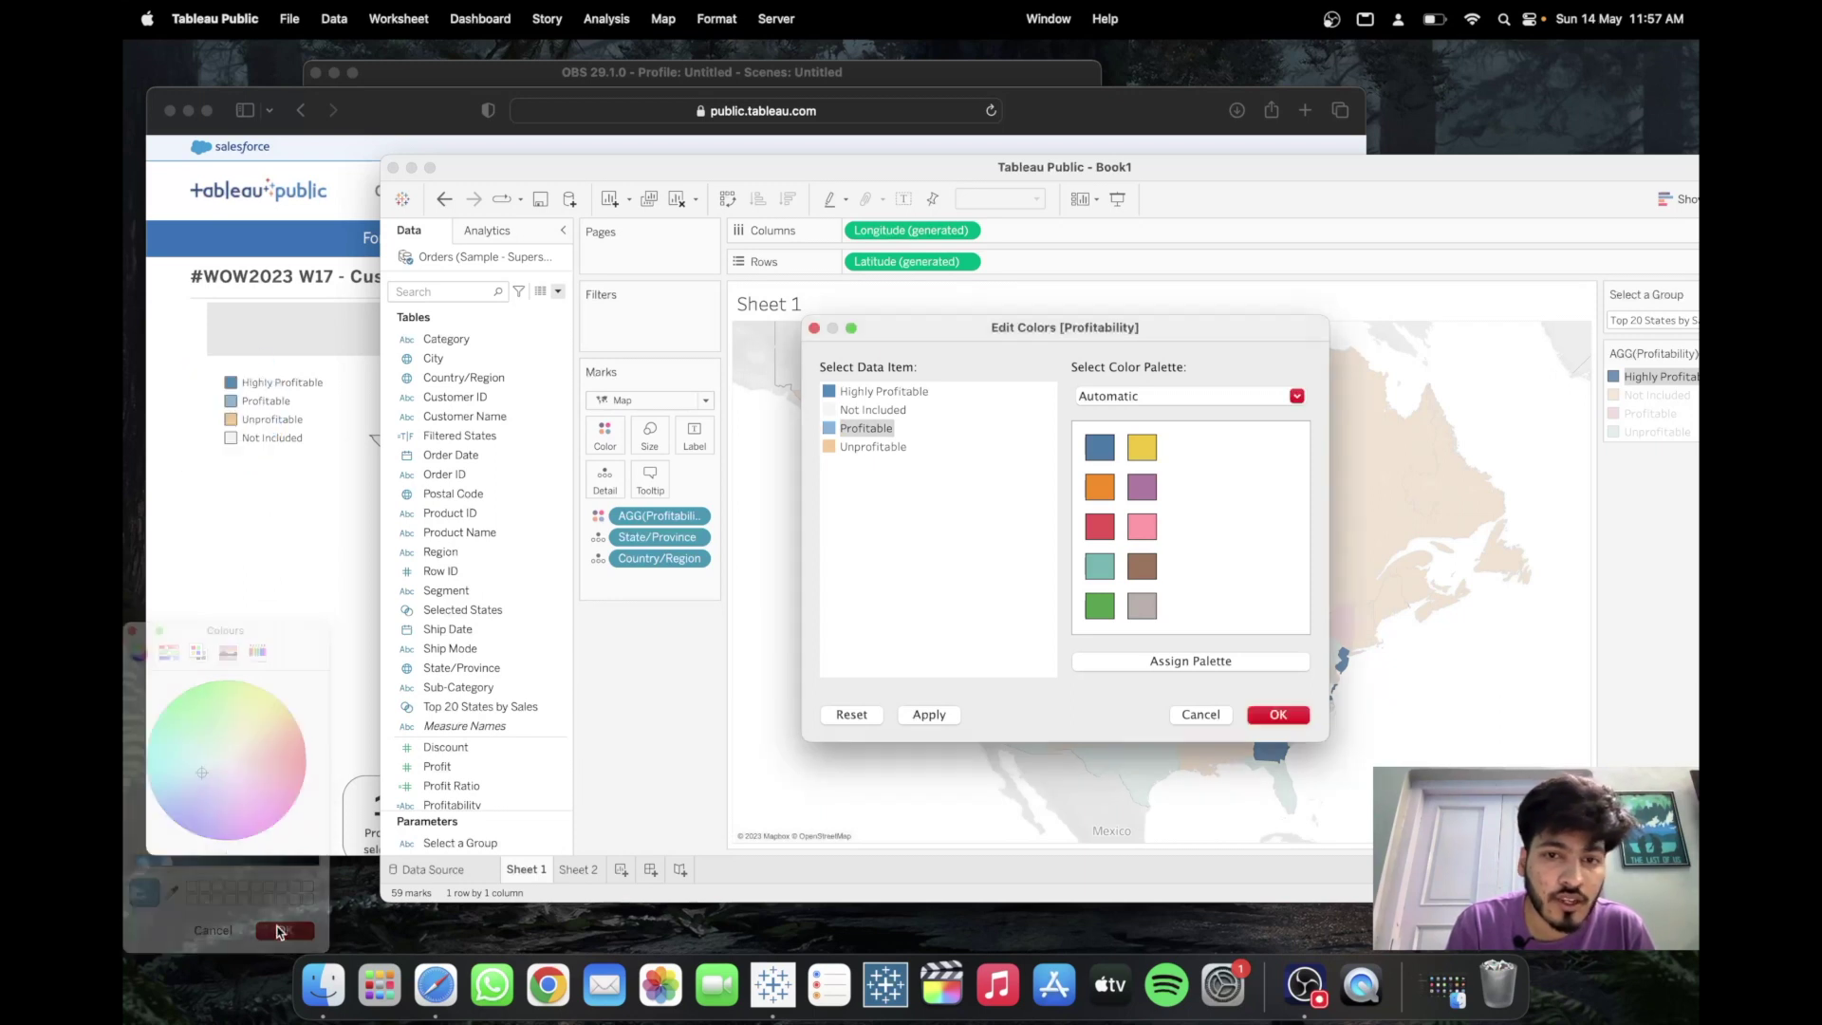
click(1274, 714)
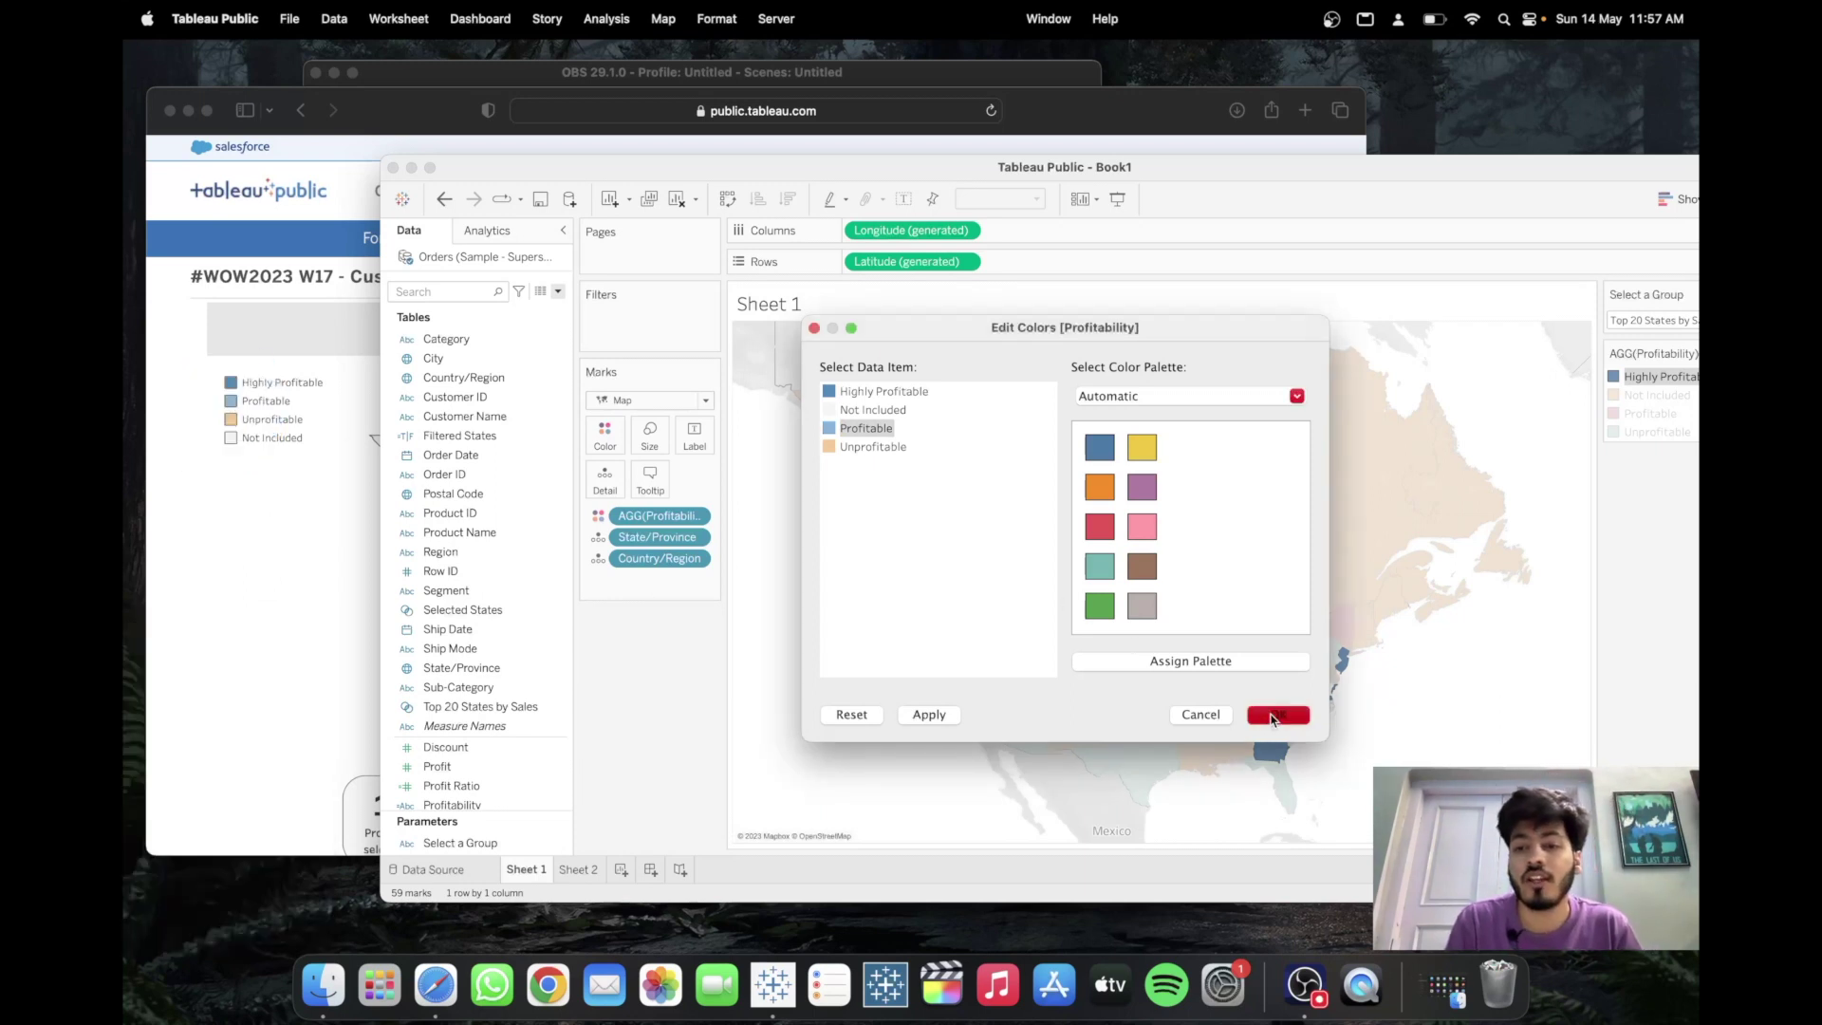
click(430, 168)
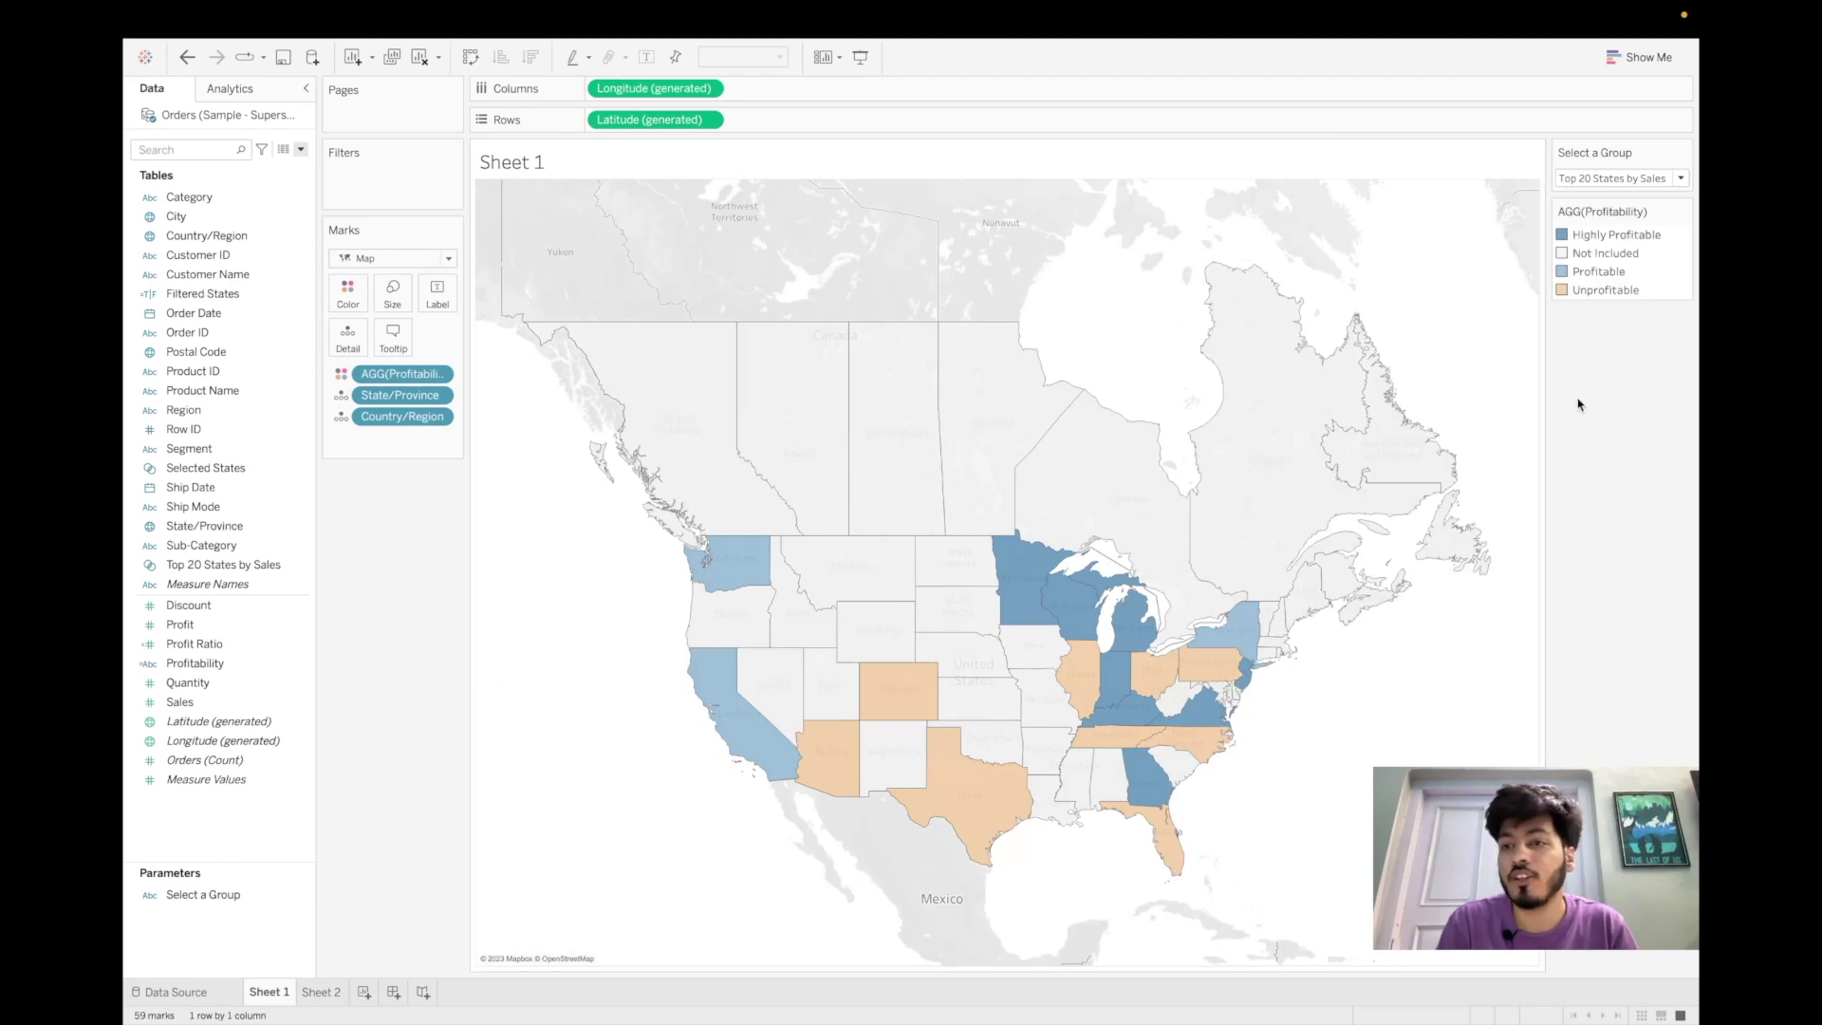
- Test Select a Group on the map with Central, Southern, Eastern and Western Region, ending on Selected Custom States
mouse_move(1382, 411)
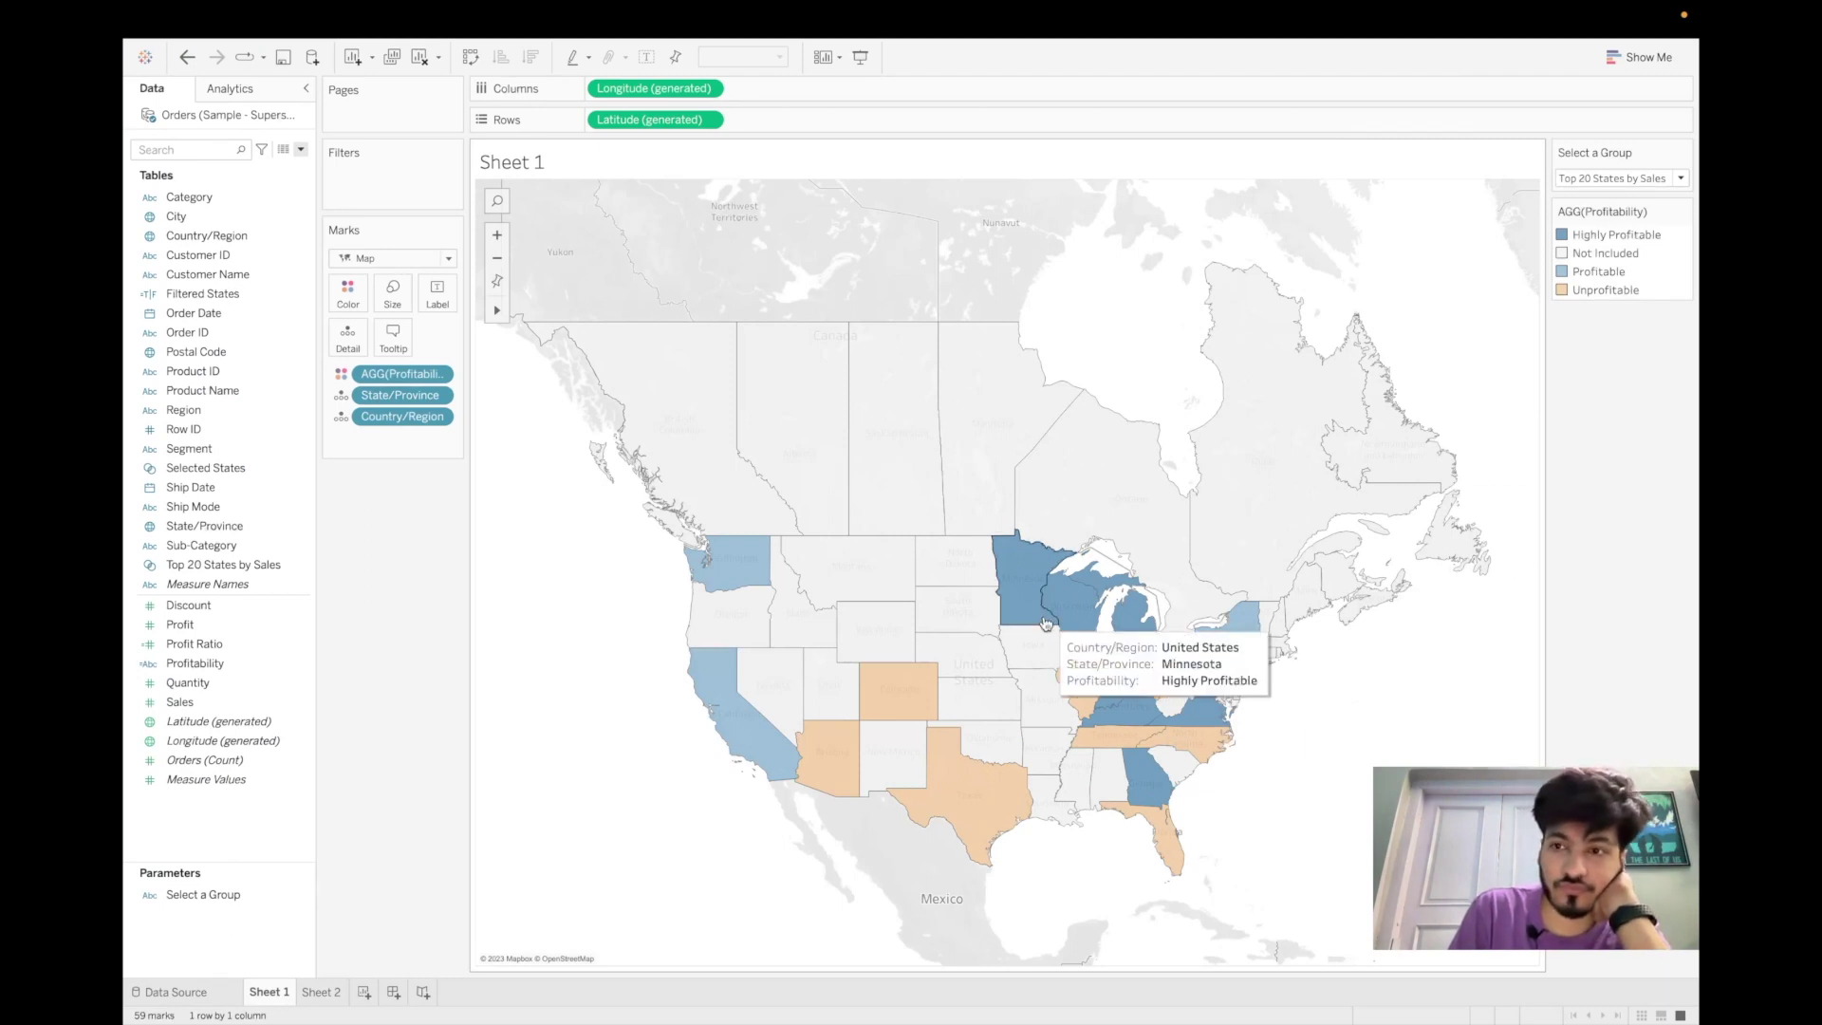
click(1630, 181)
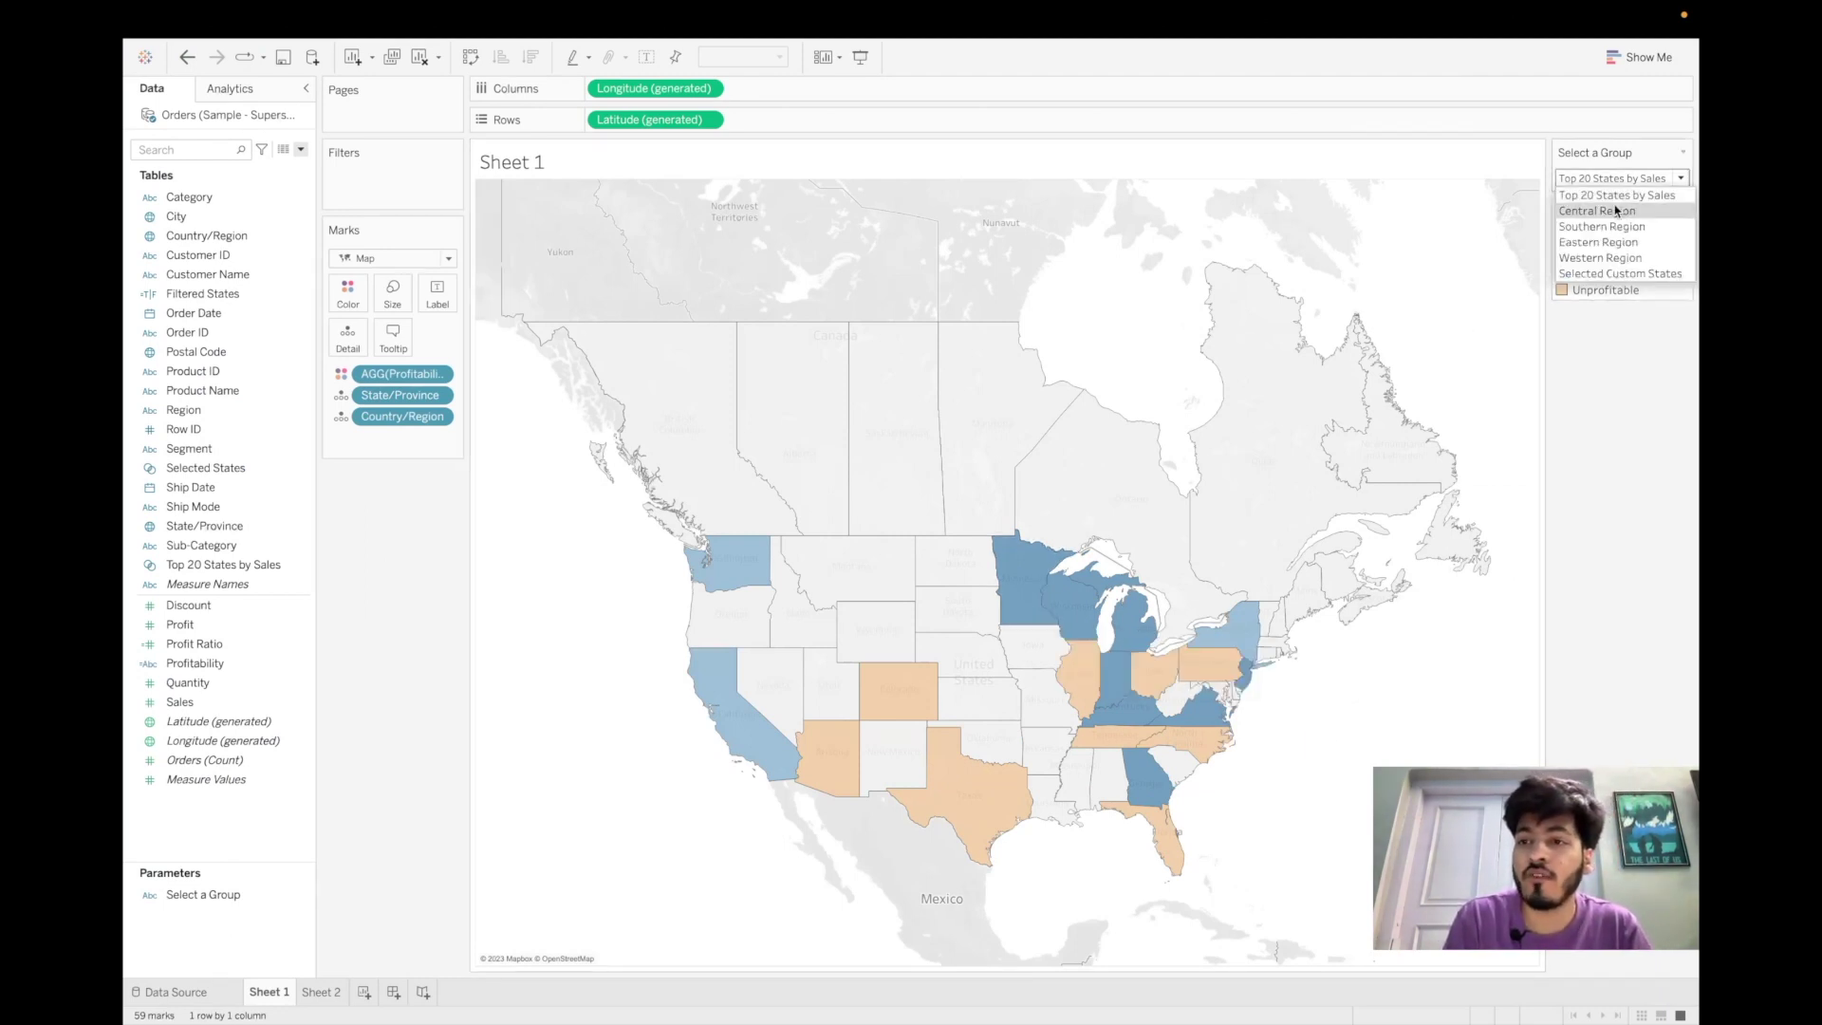
click(1616, 210)
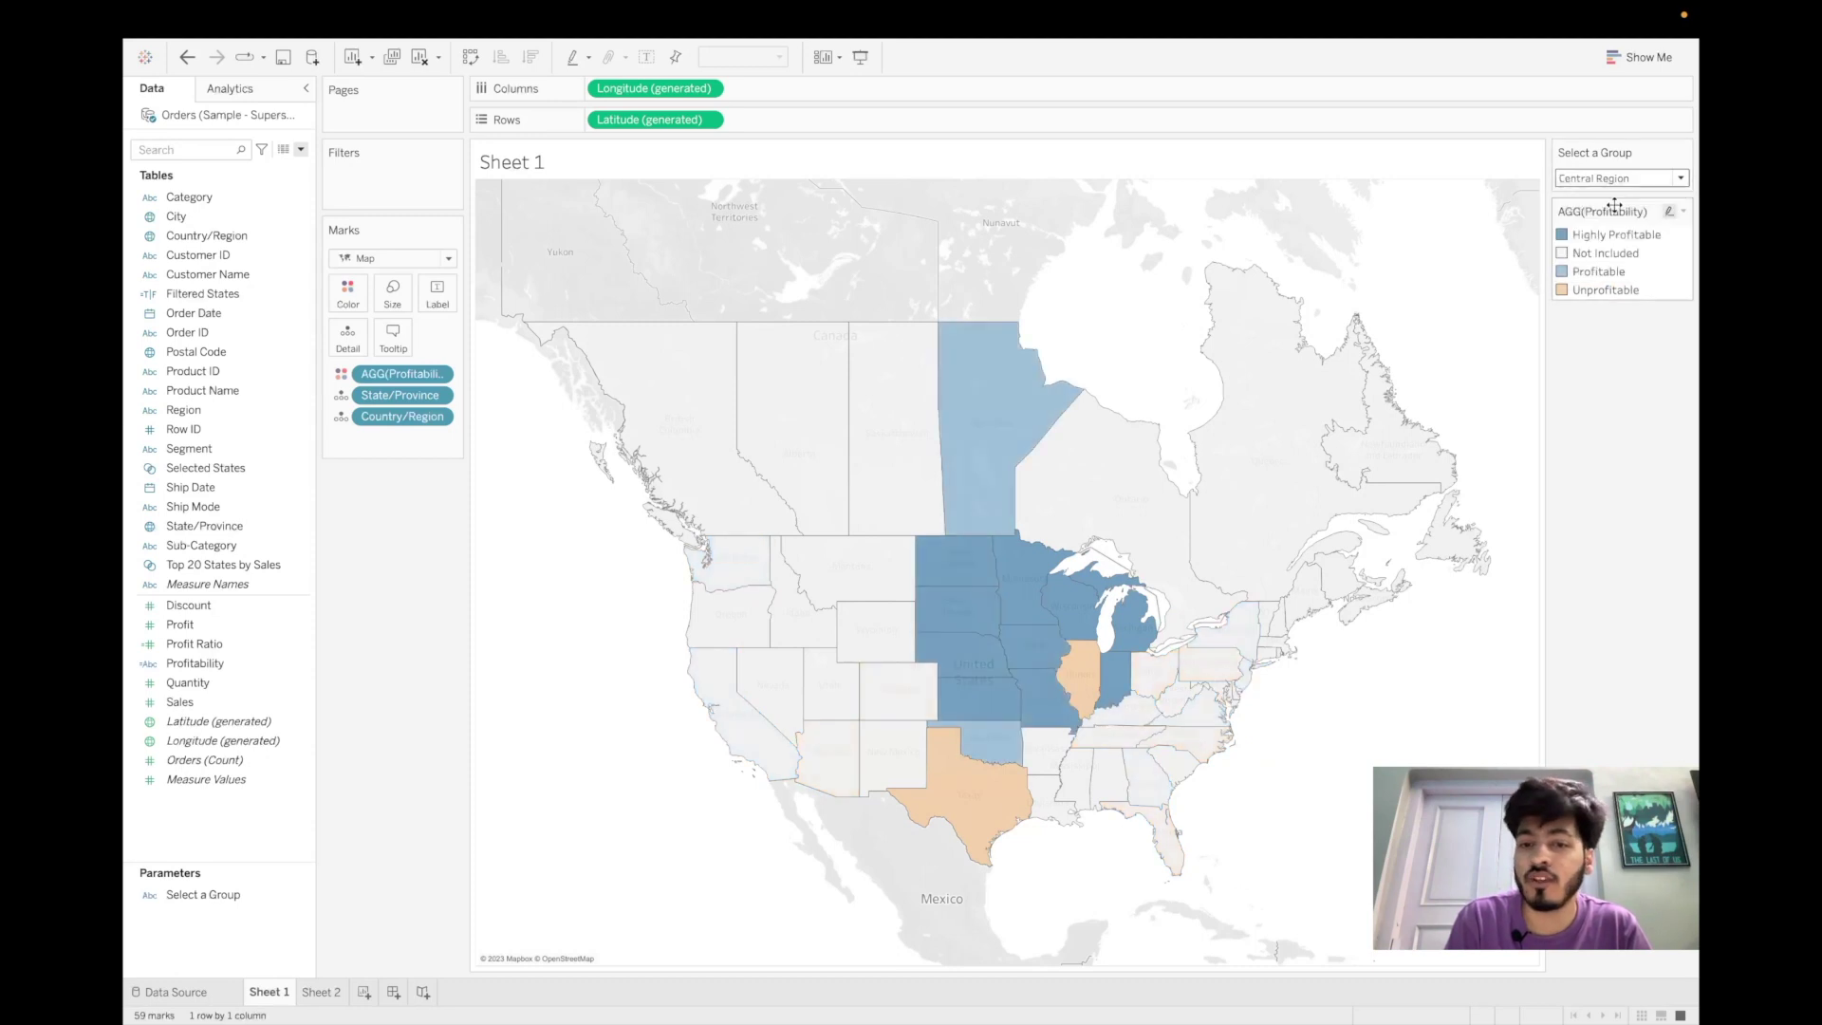
click(1624, 179)
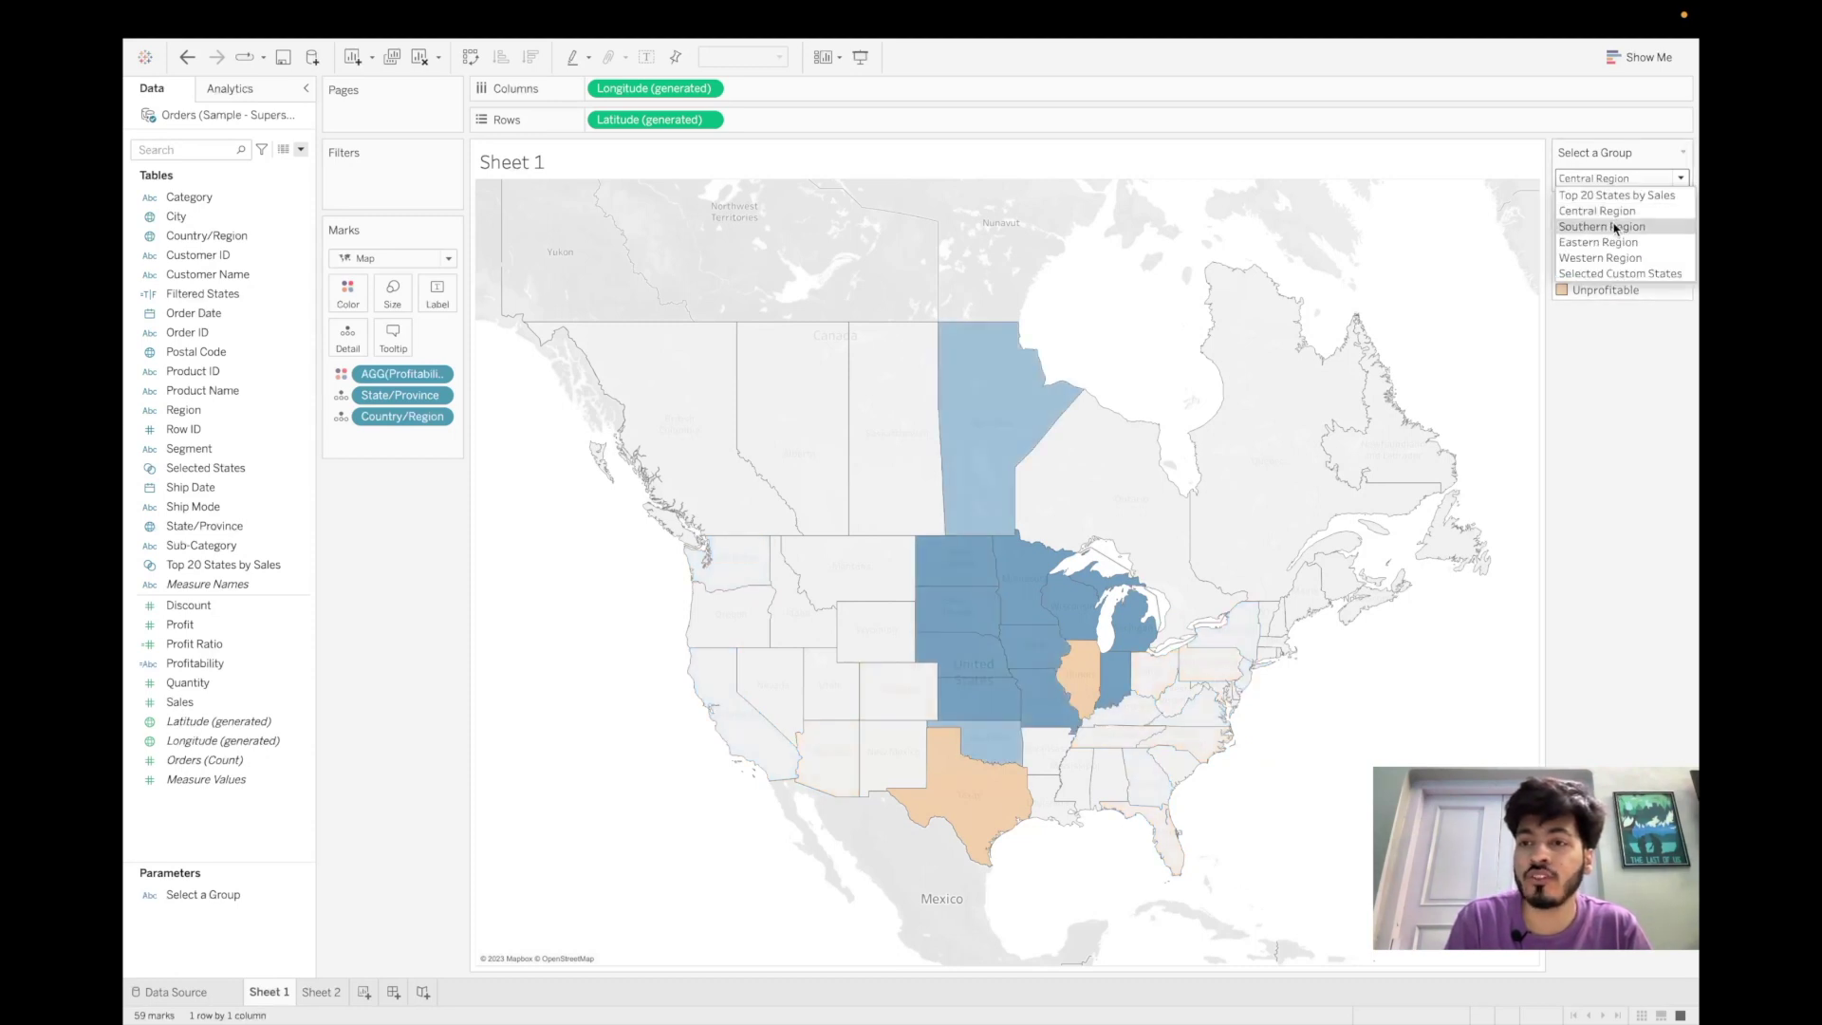
click(1616, 228)
click(1638, 180)
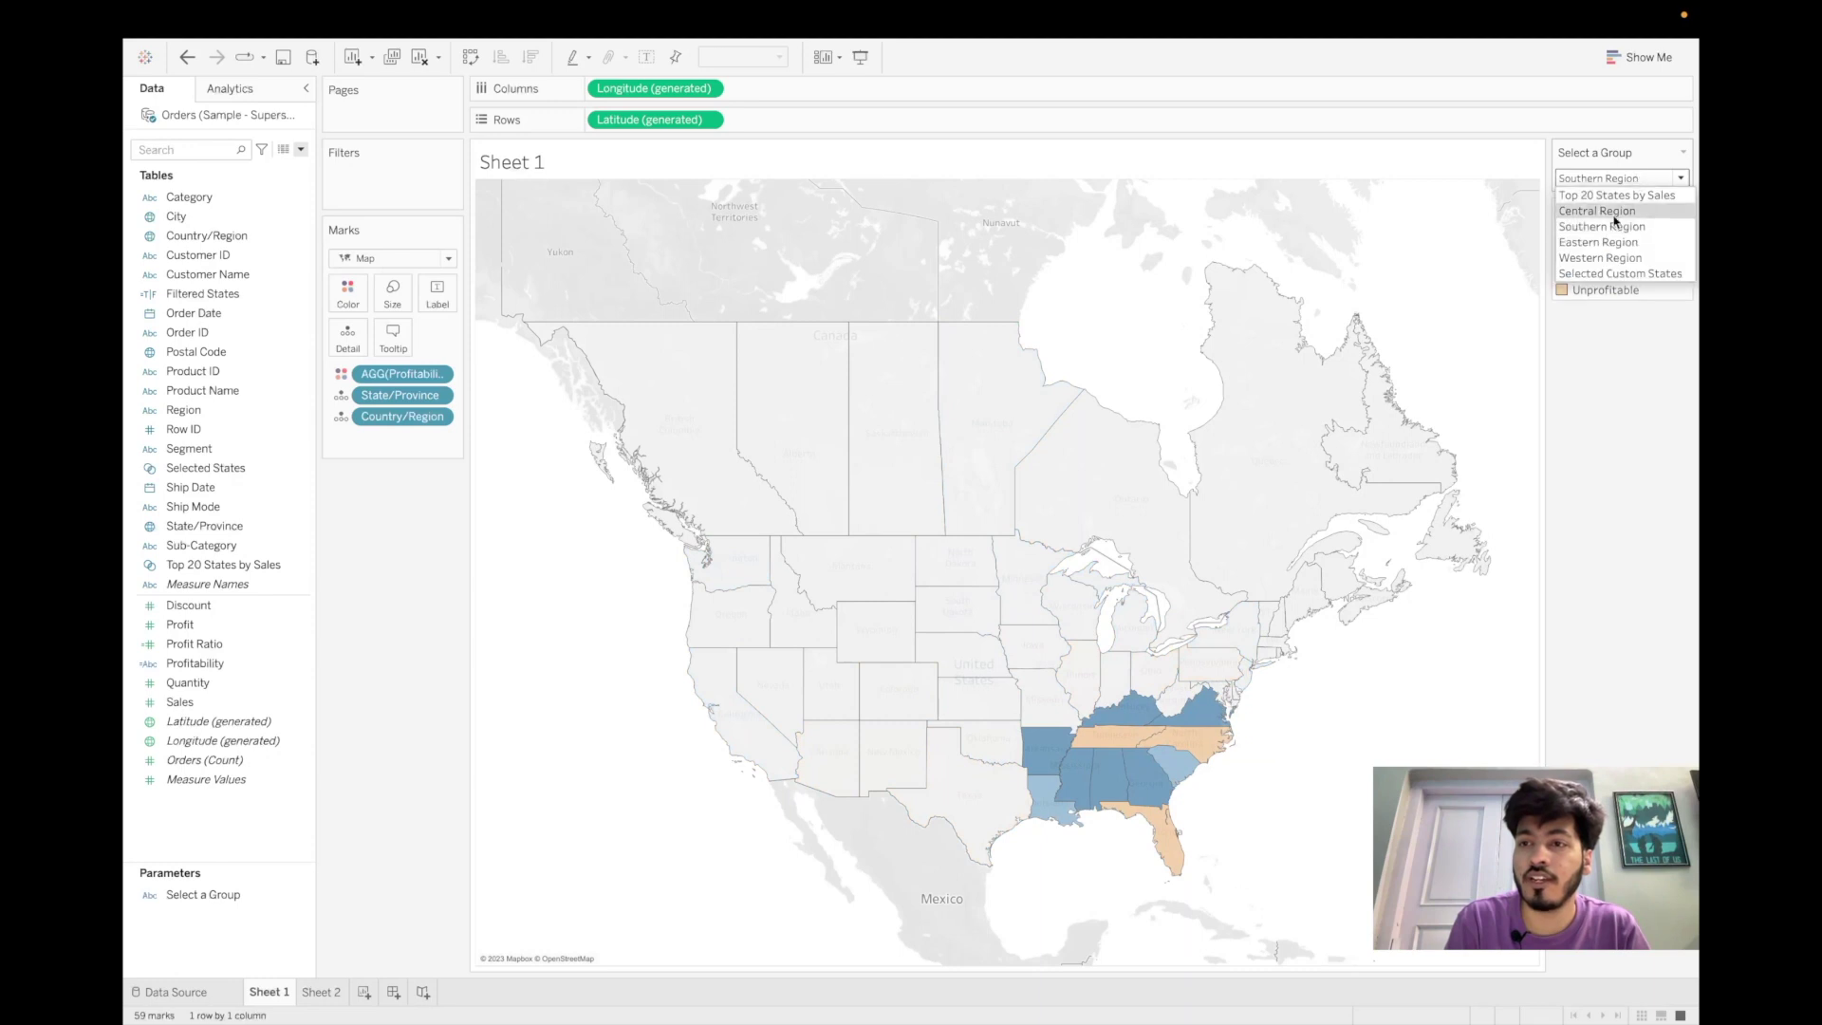
click(1607, 243)
click(1633, 180)
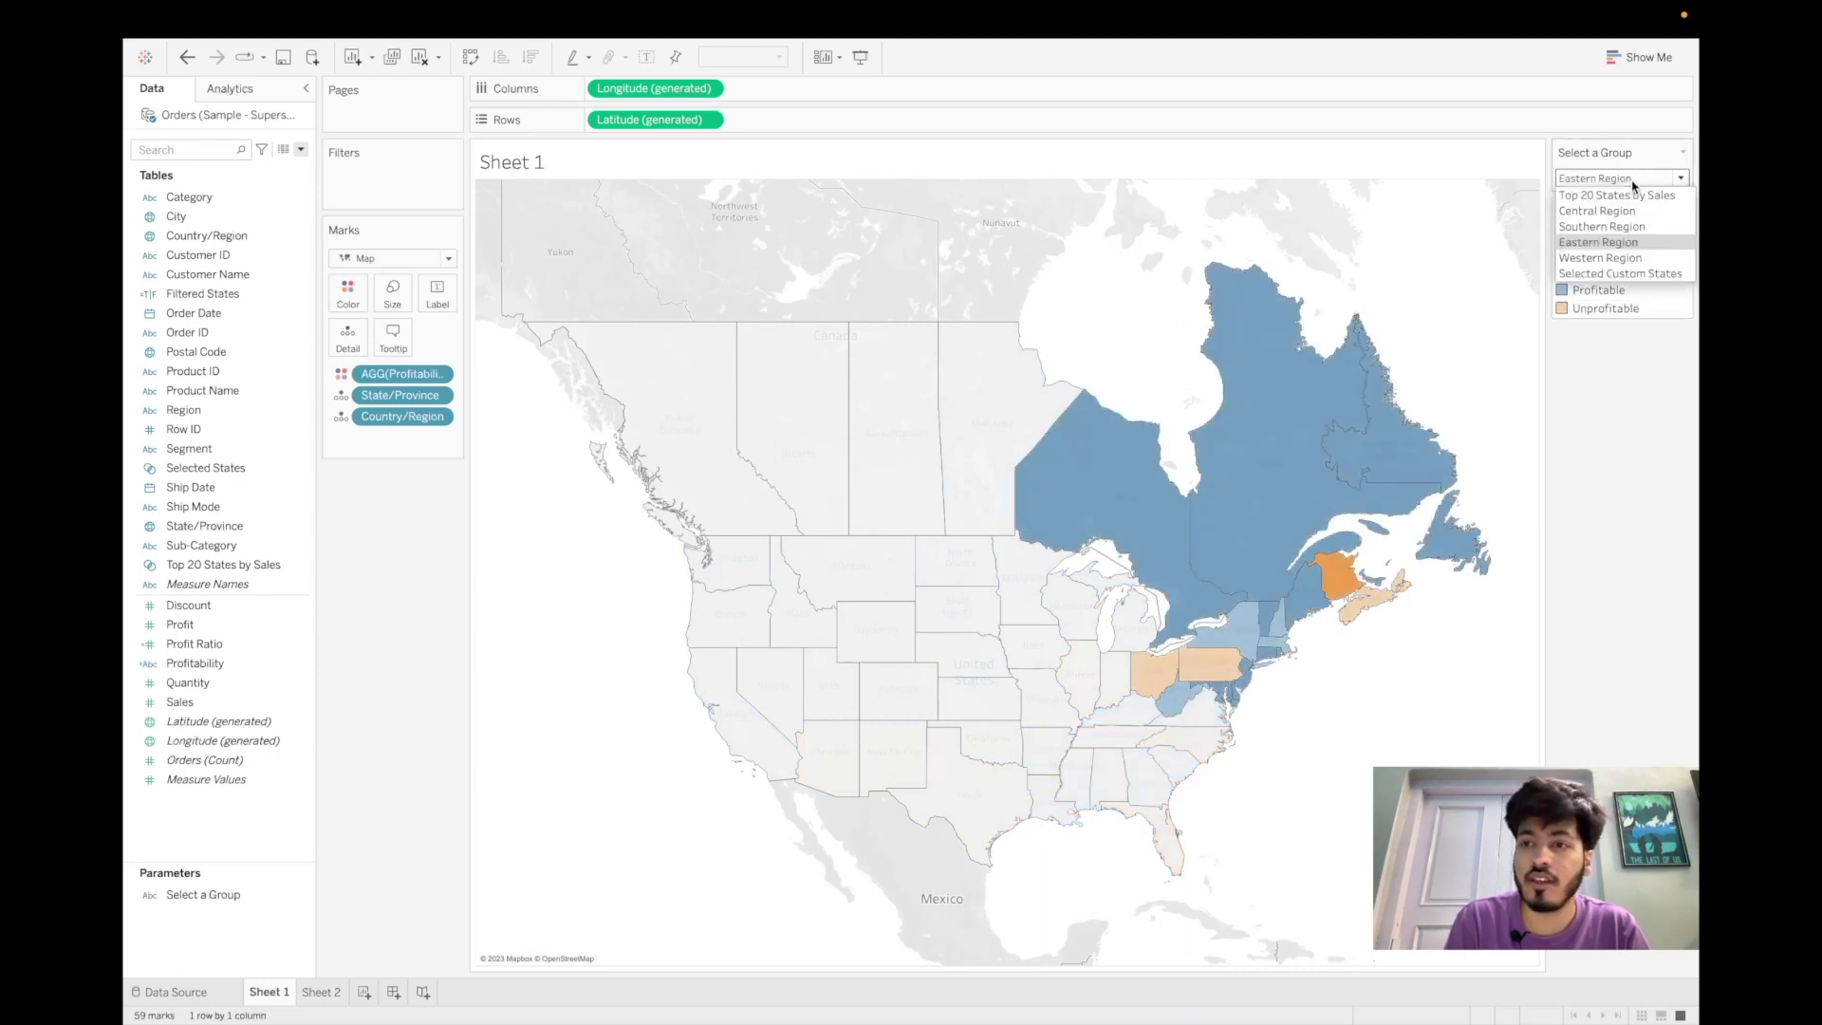
click(1613, 258)
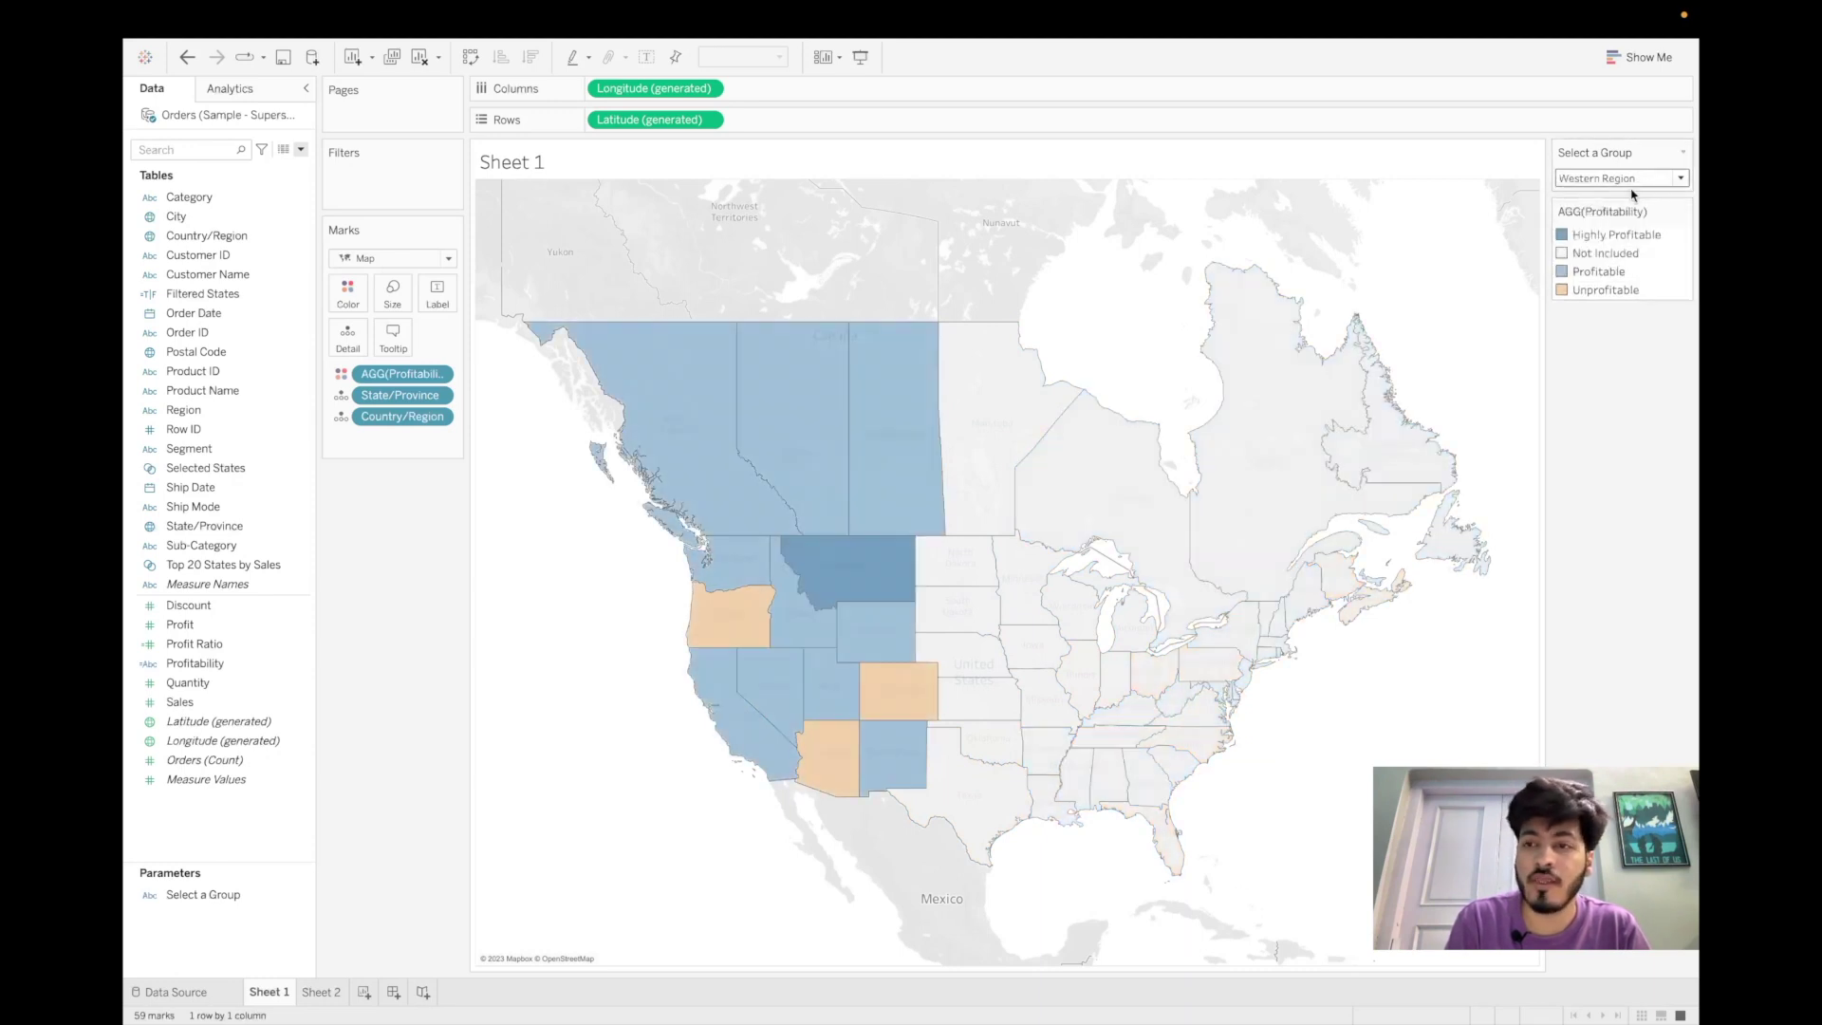
click(1637, 180)
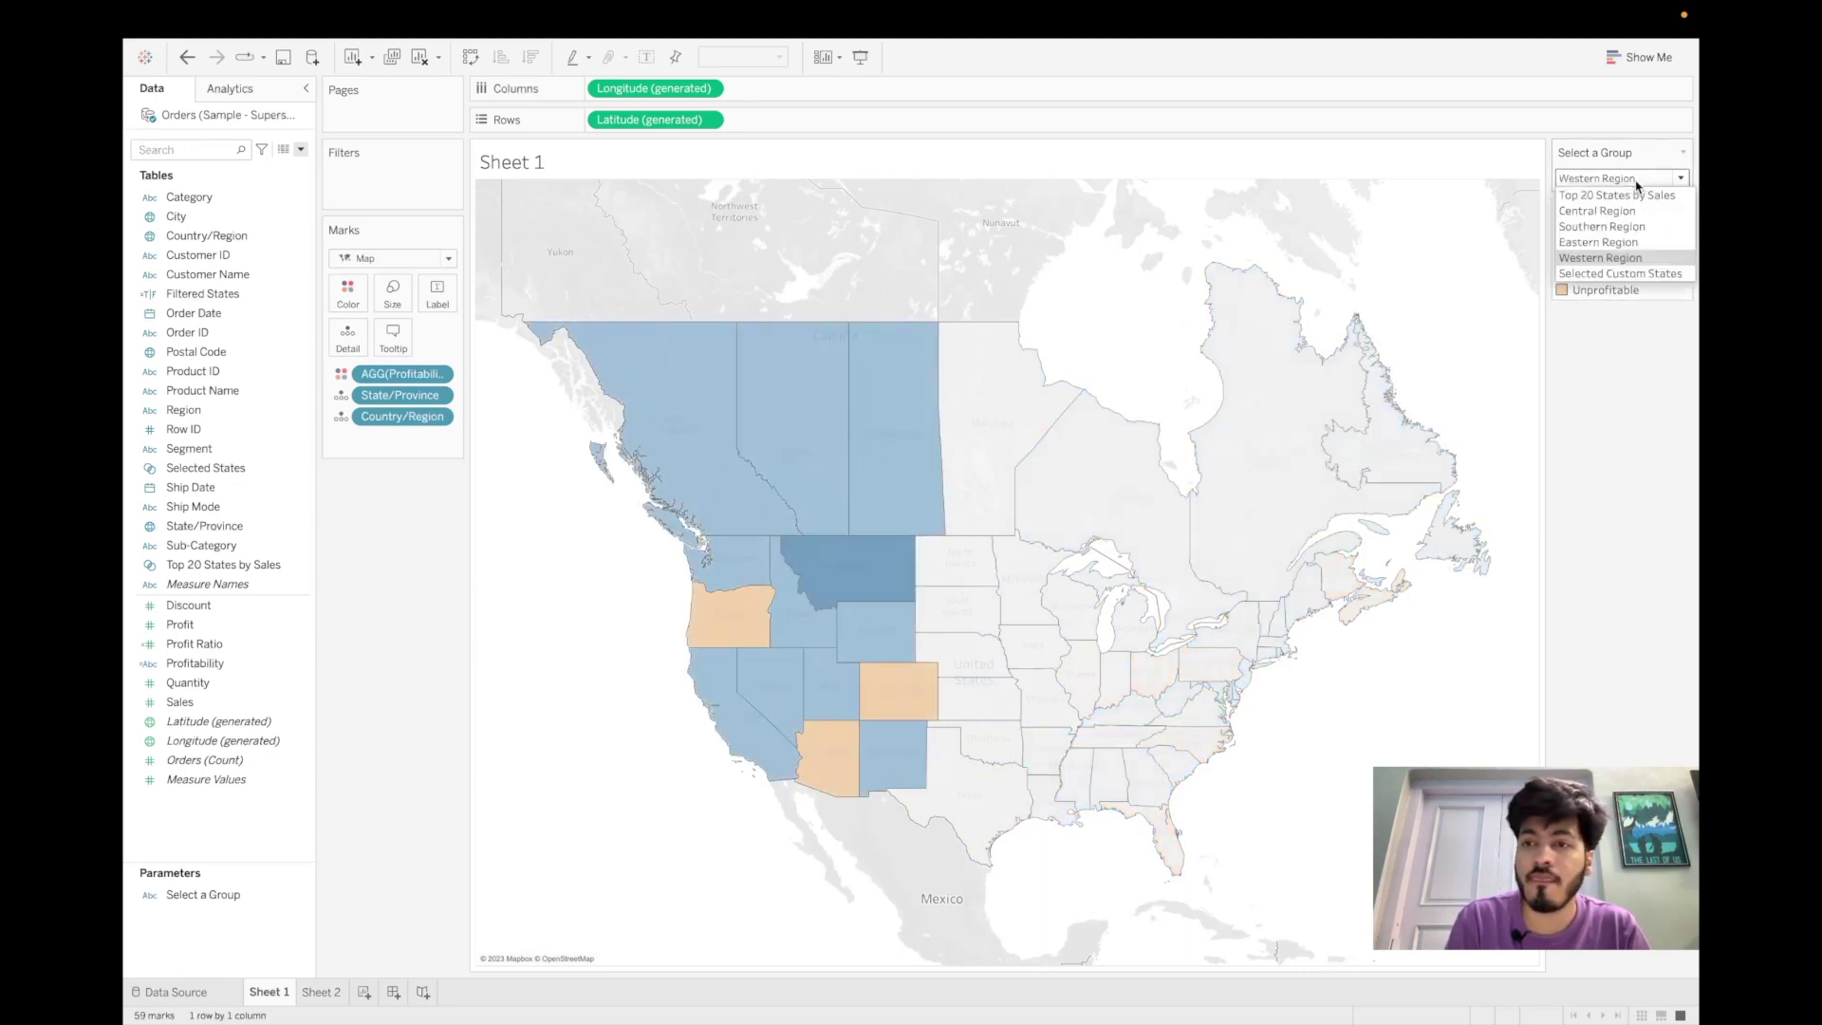
click(1613, 275)
- Show the Selected States set control beside the map and change it to a multiple values dropdown
click(281, 533)
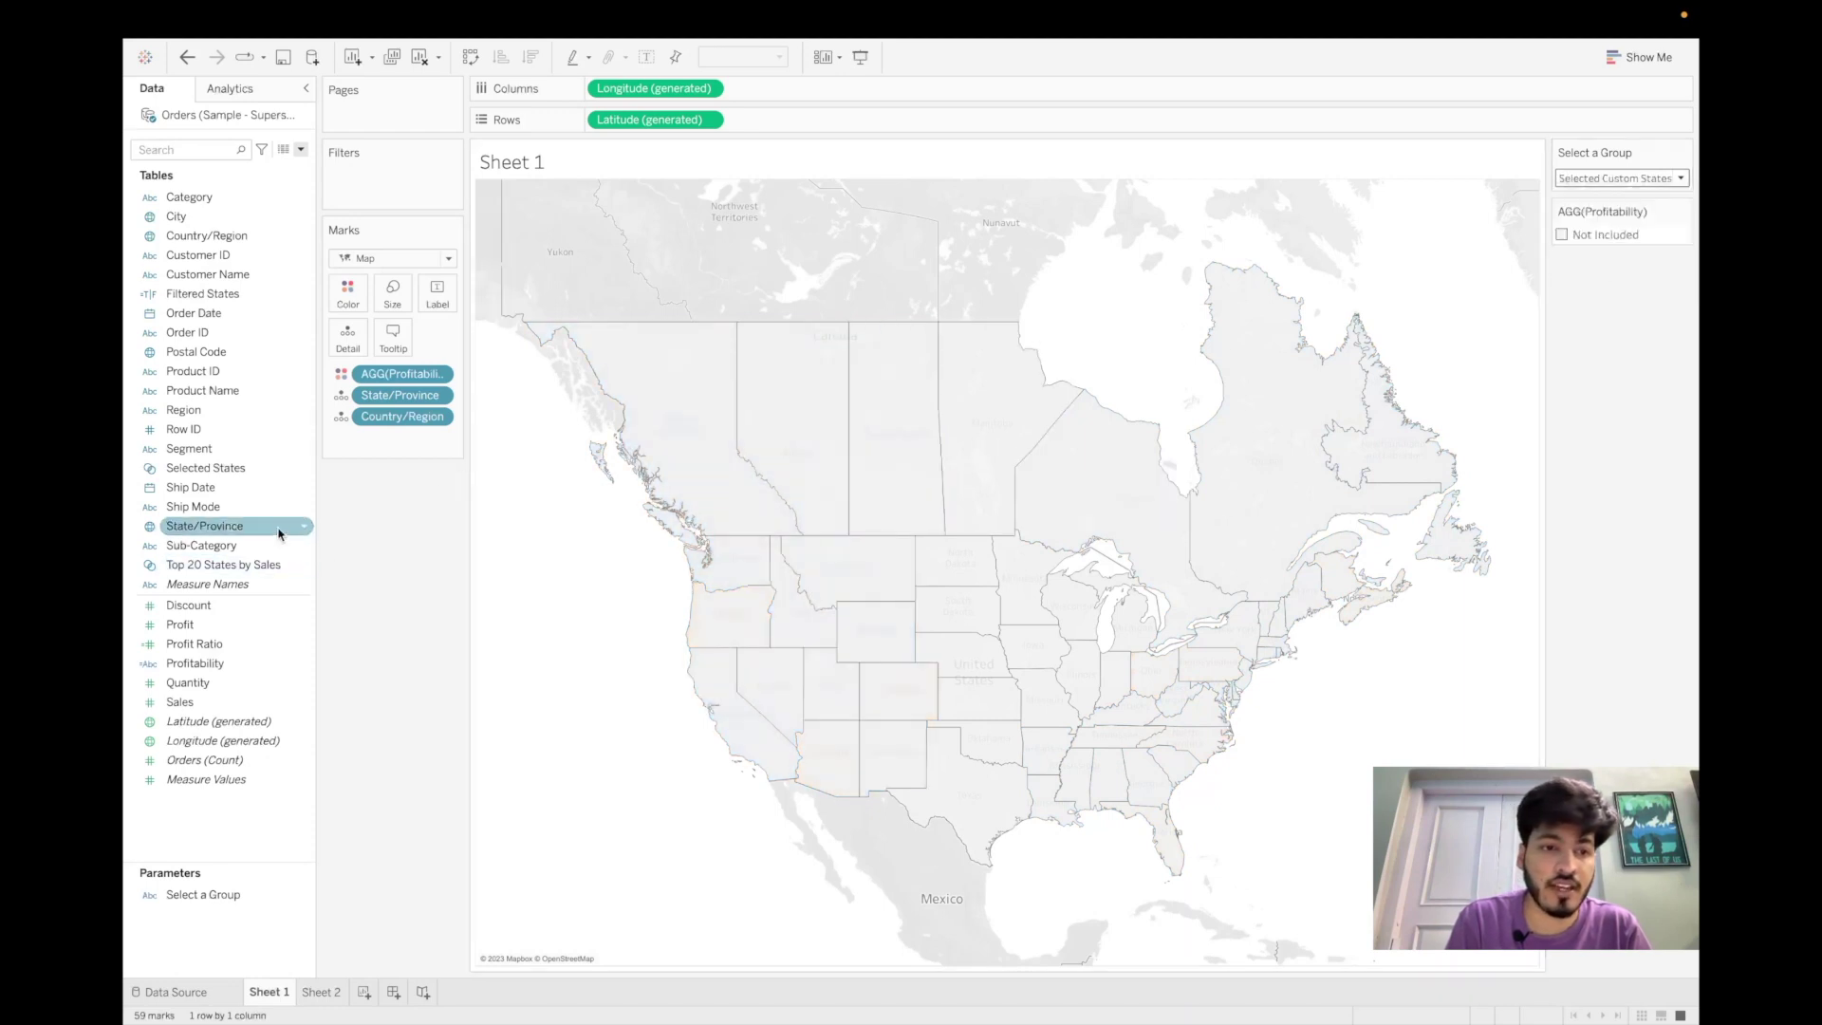
click(283, 468)
right_click(301, 466)
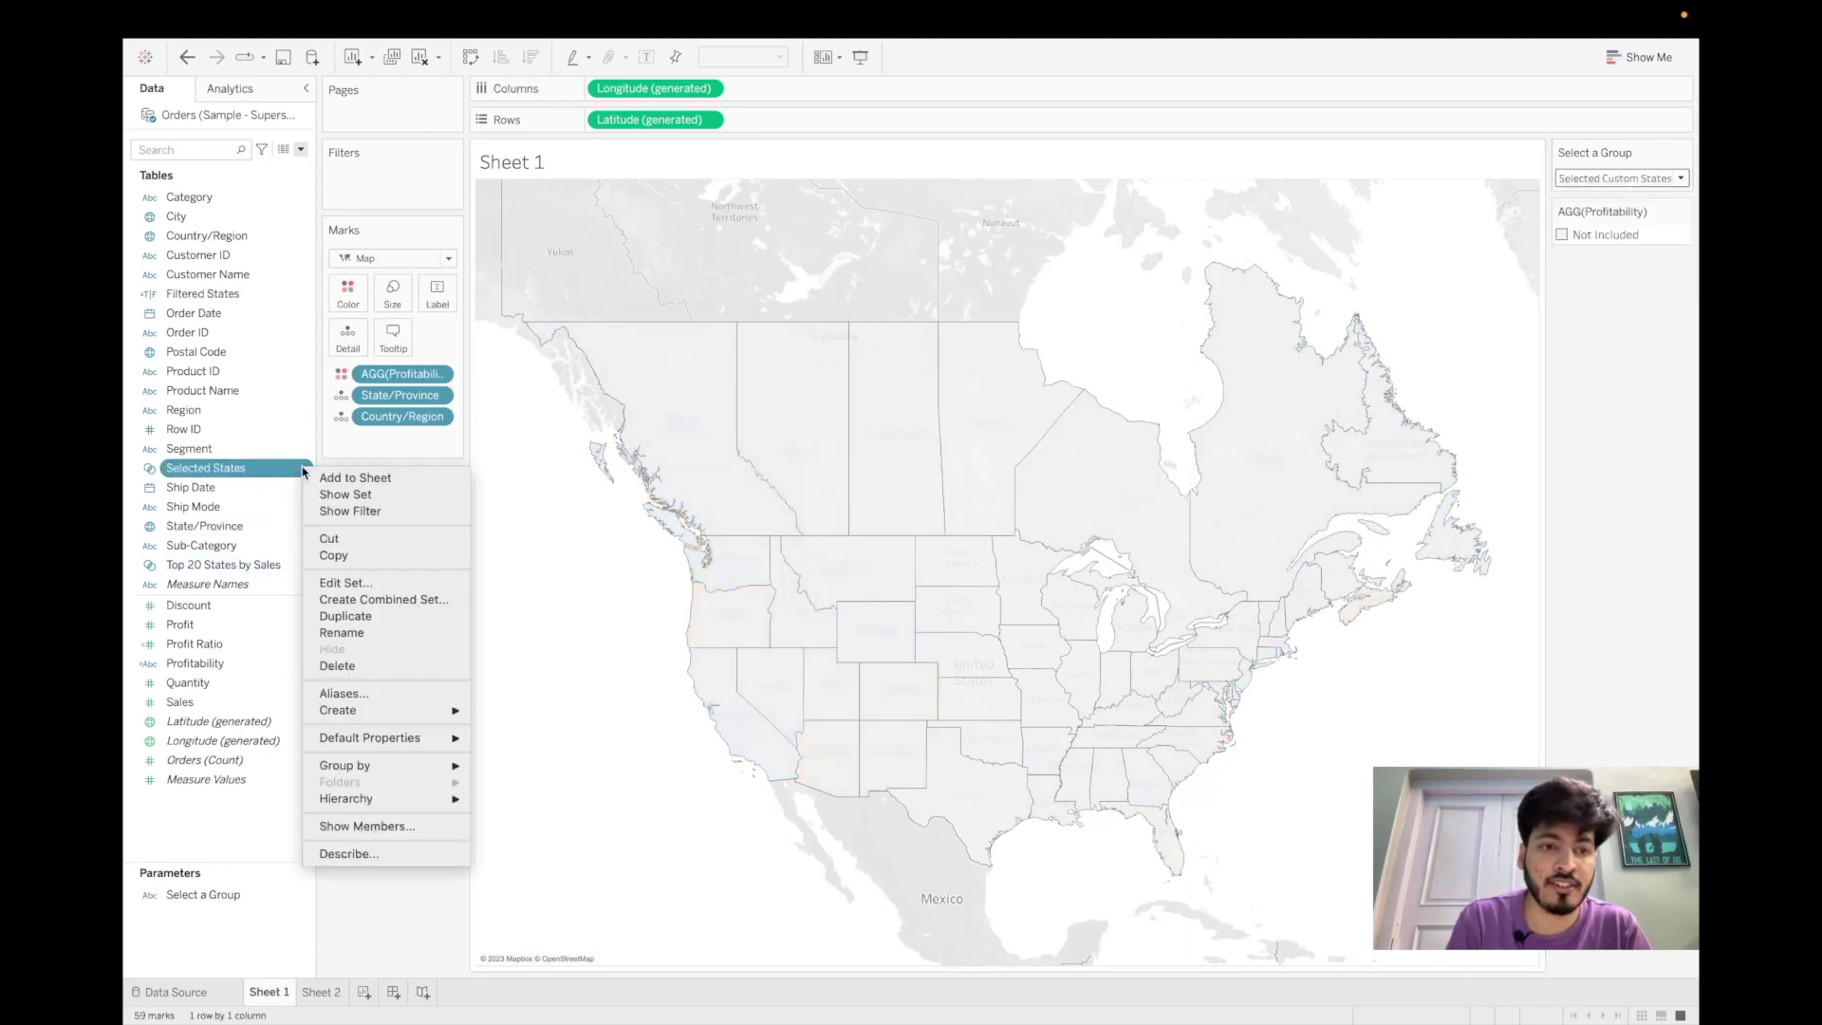
click(346, 495)
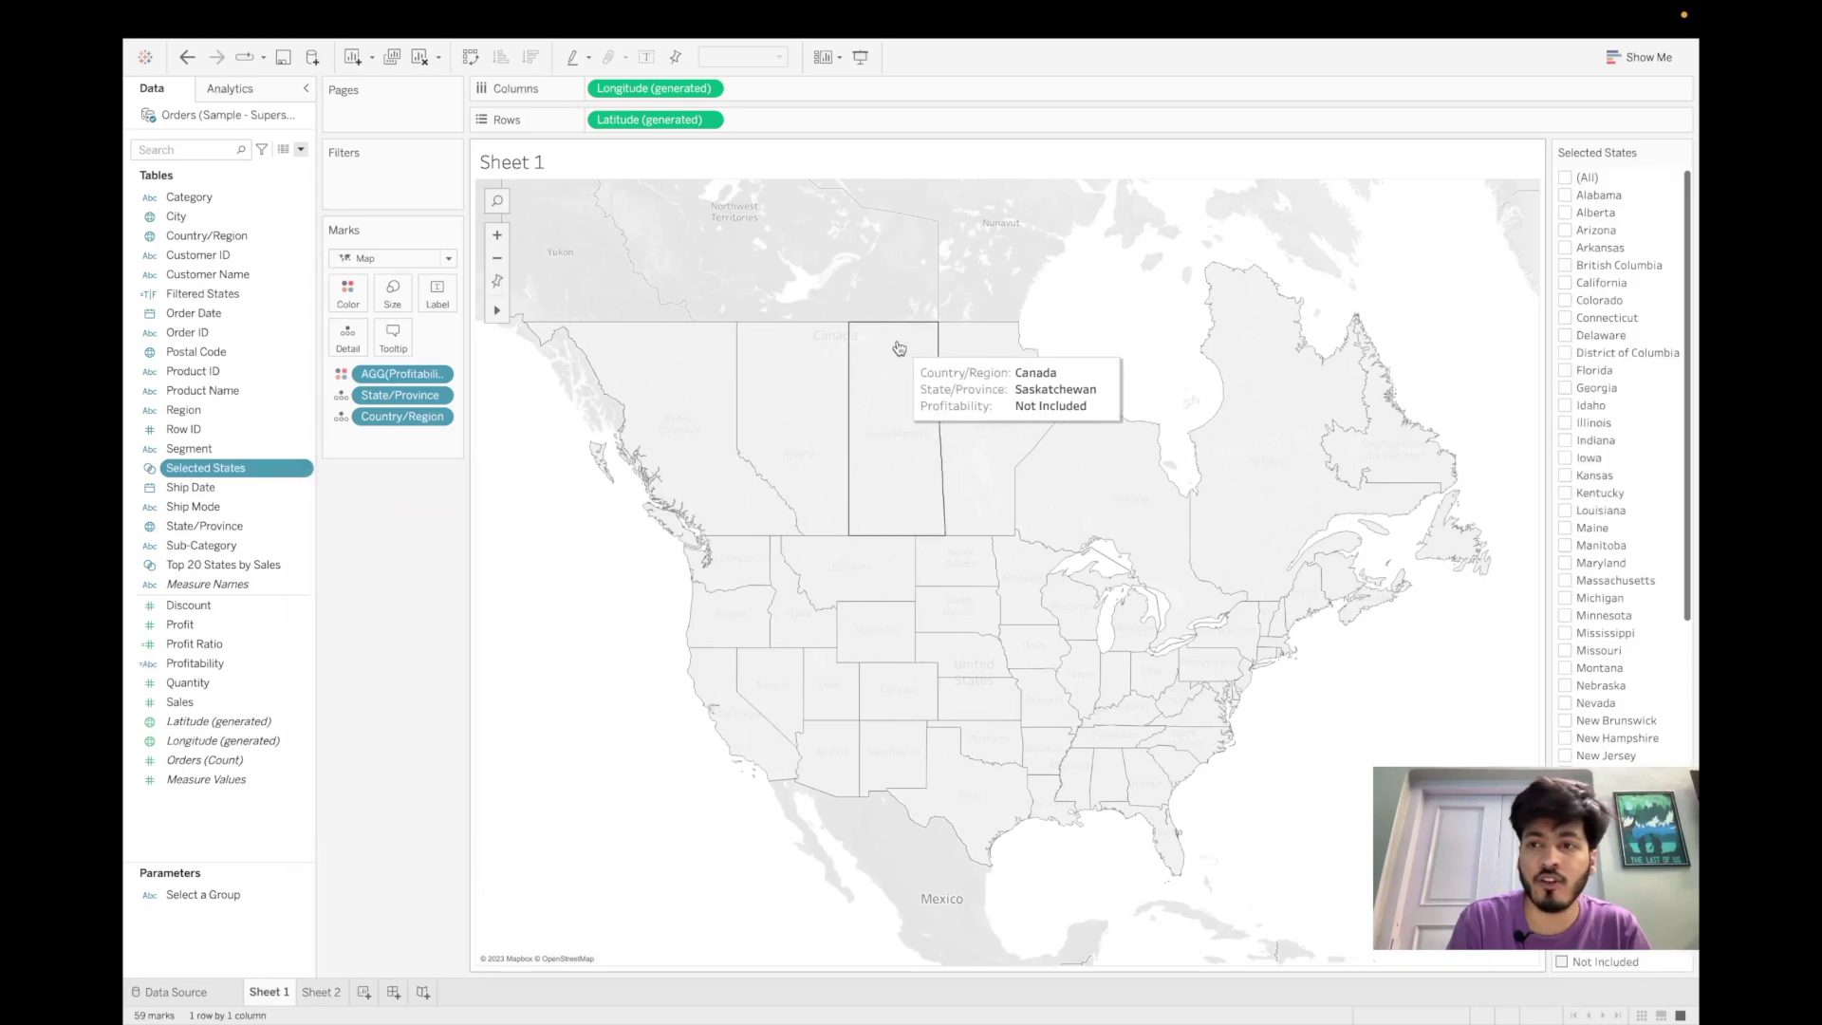
click(1682, 154)
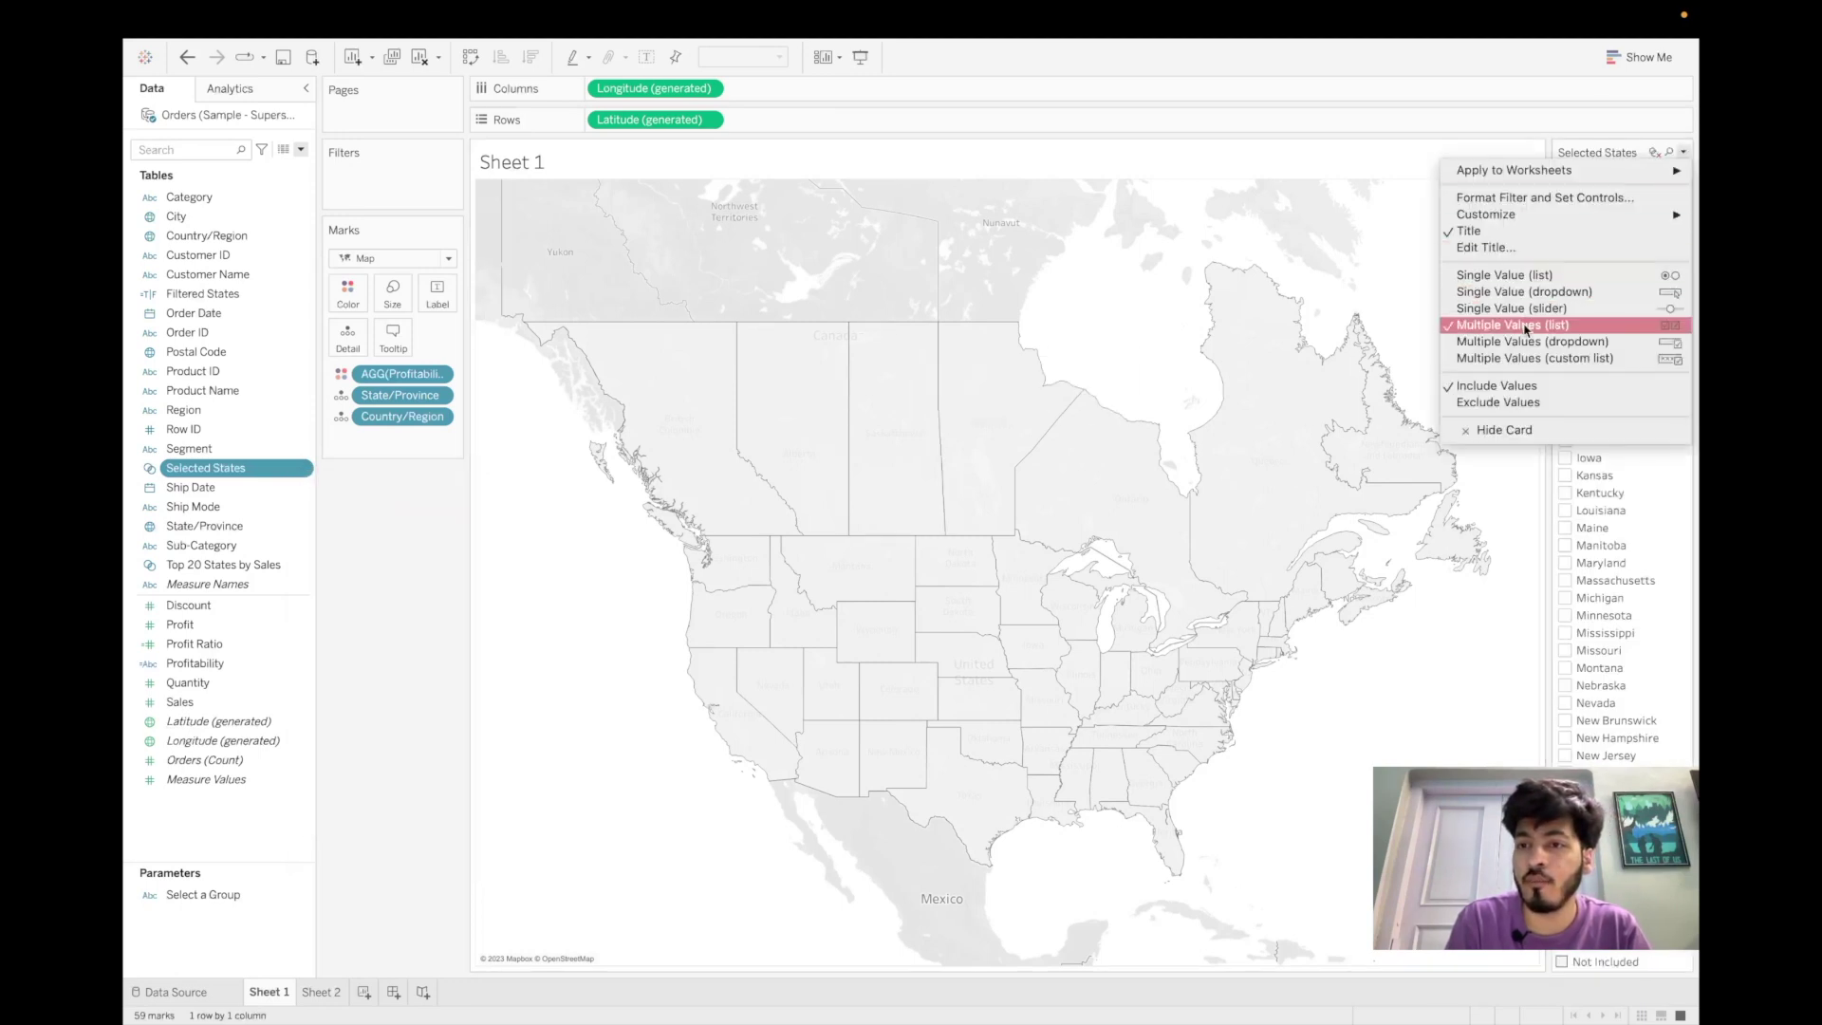
click(1526, 341)
- Test the Selected States control by including and clearing all states, and selecting only Delaware, Florida, Indiana and Kansas
click(1680, 179)
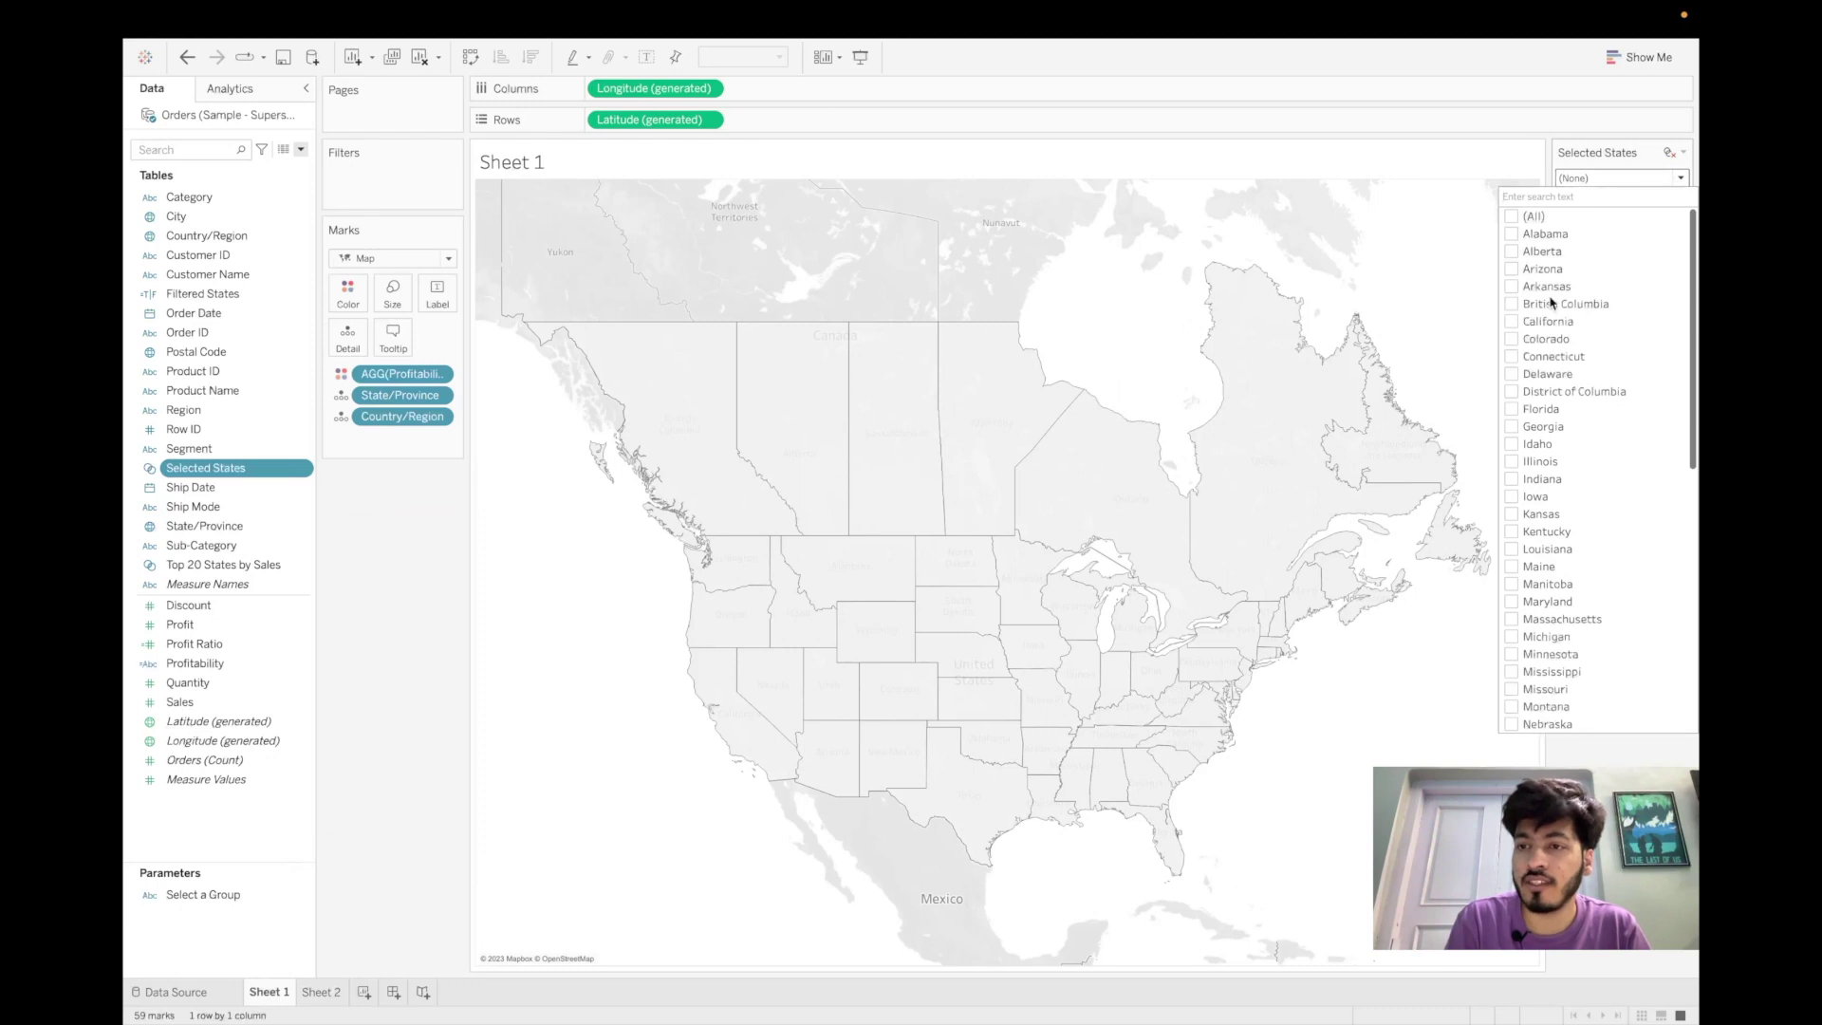
click(1511, 217)
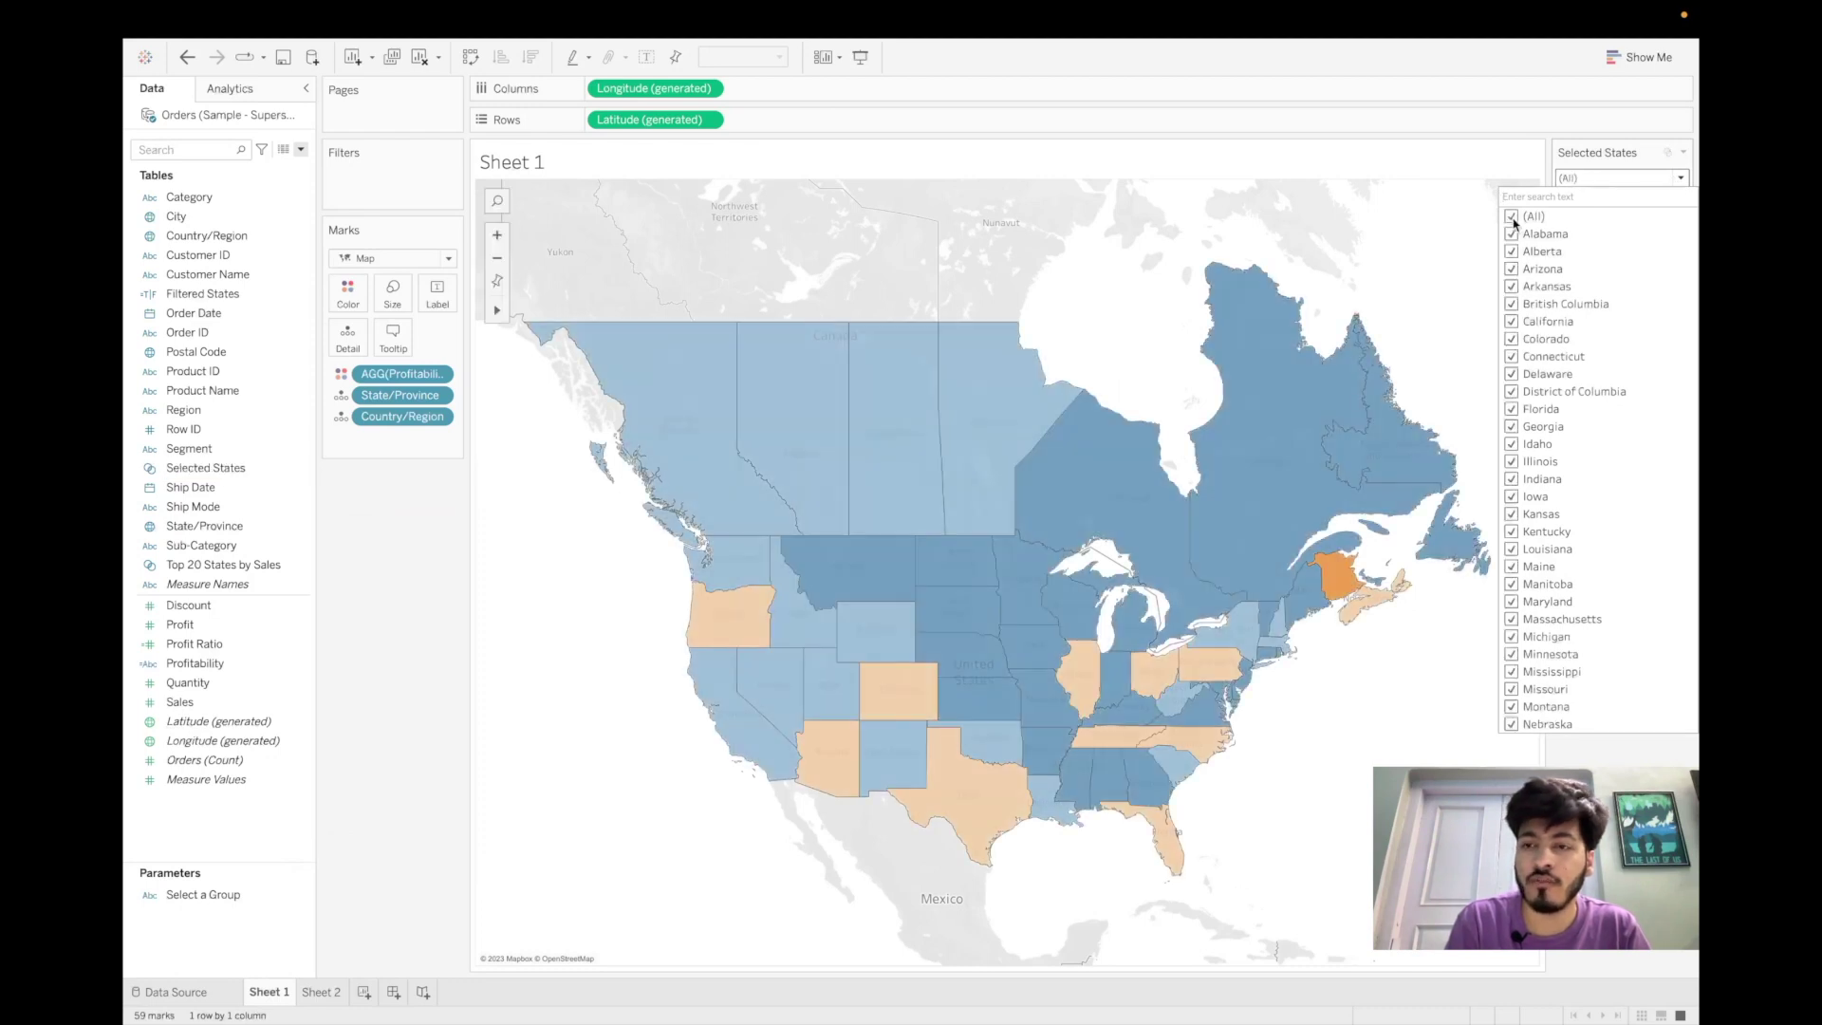
click(1511, 217)
click(1511, 374)
click(1511, 409)
click(1512, 480)
click(1511, 514)
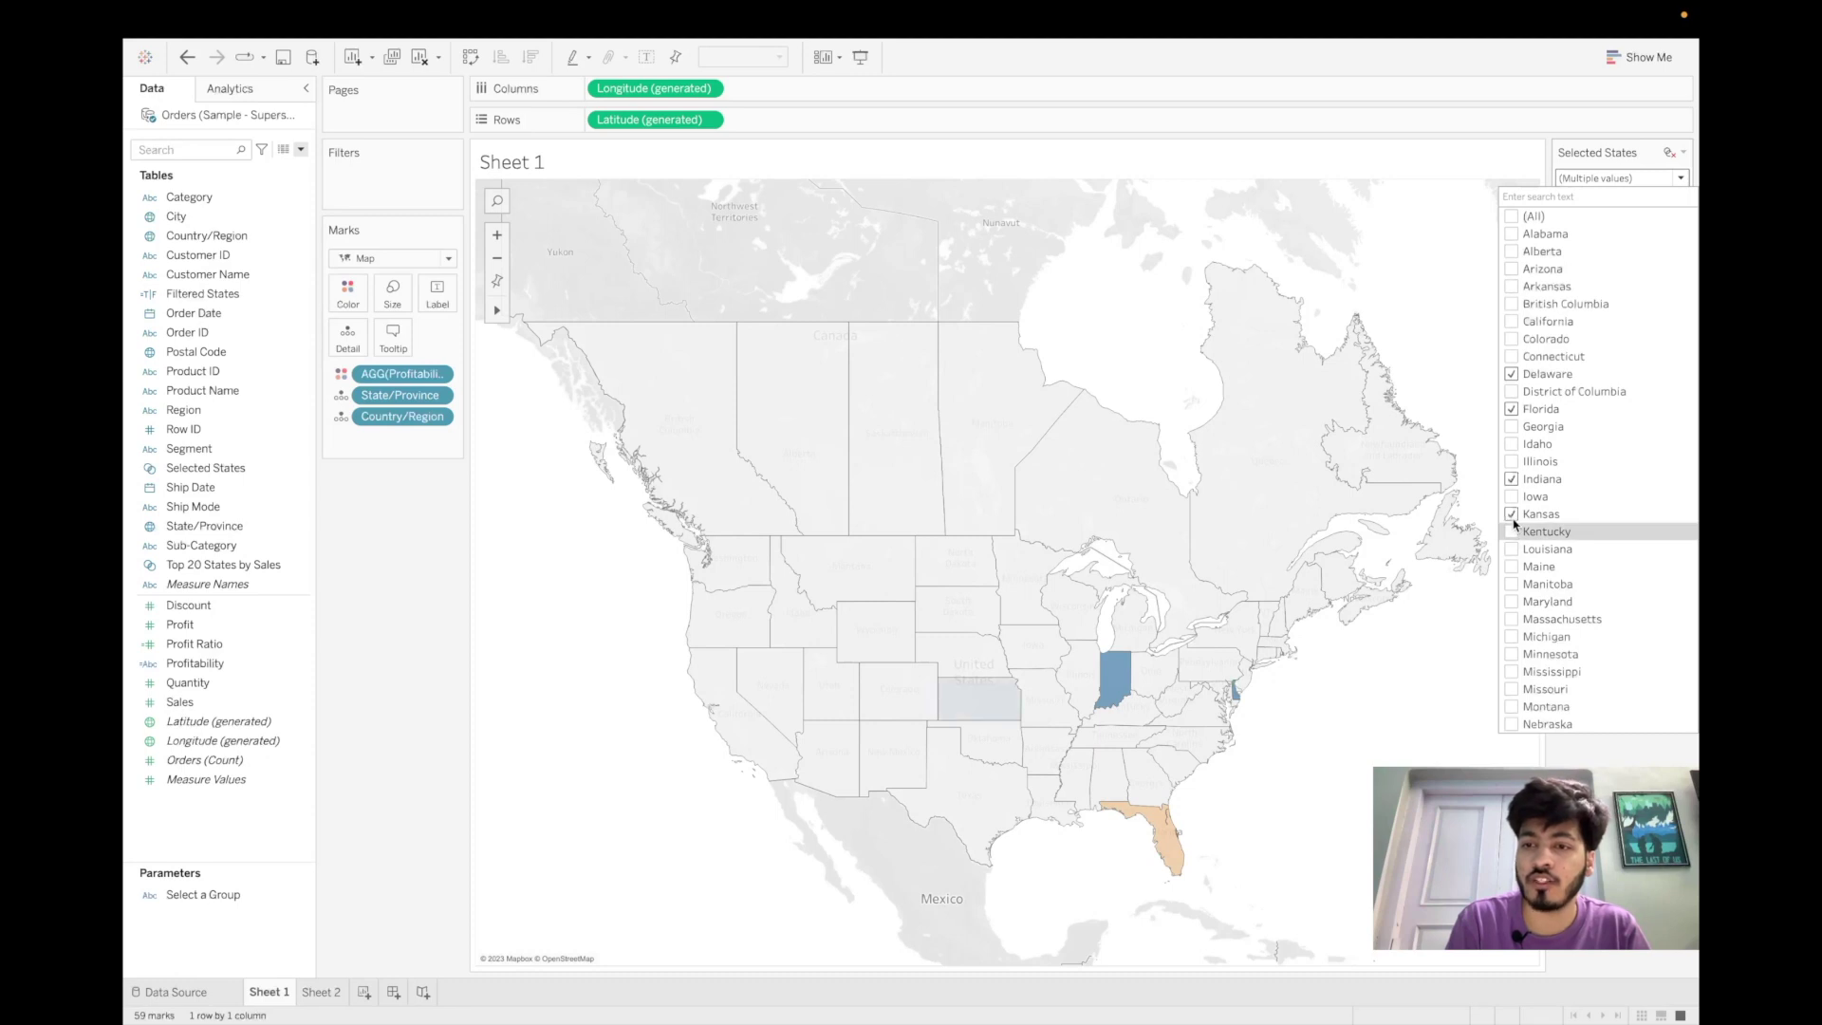
- Include all states in Selected States and set Select a Group to Top 20 States by Sales
click(1512, 217)
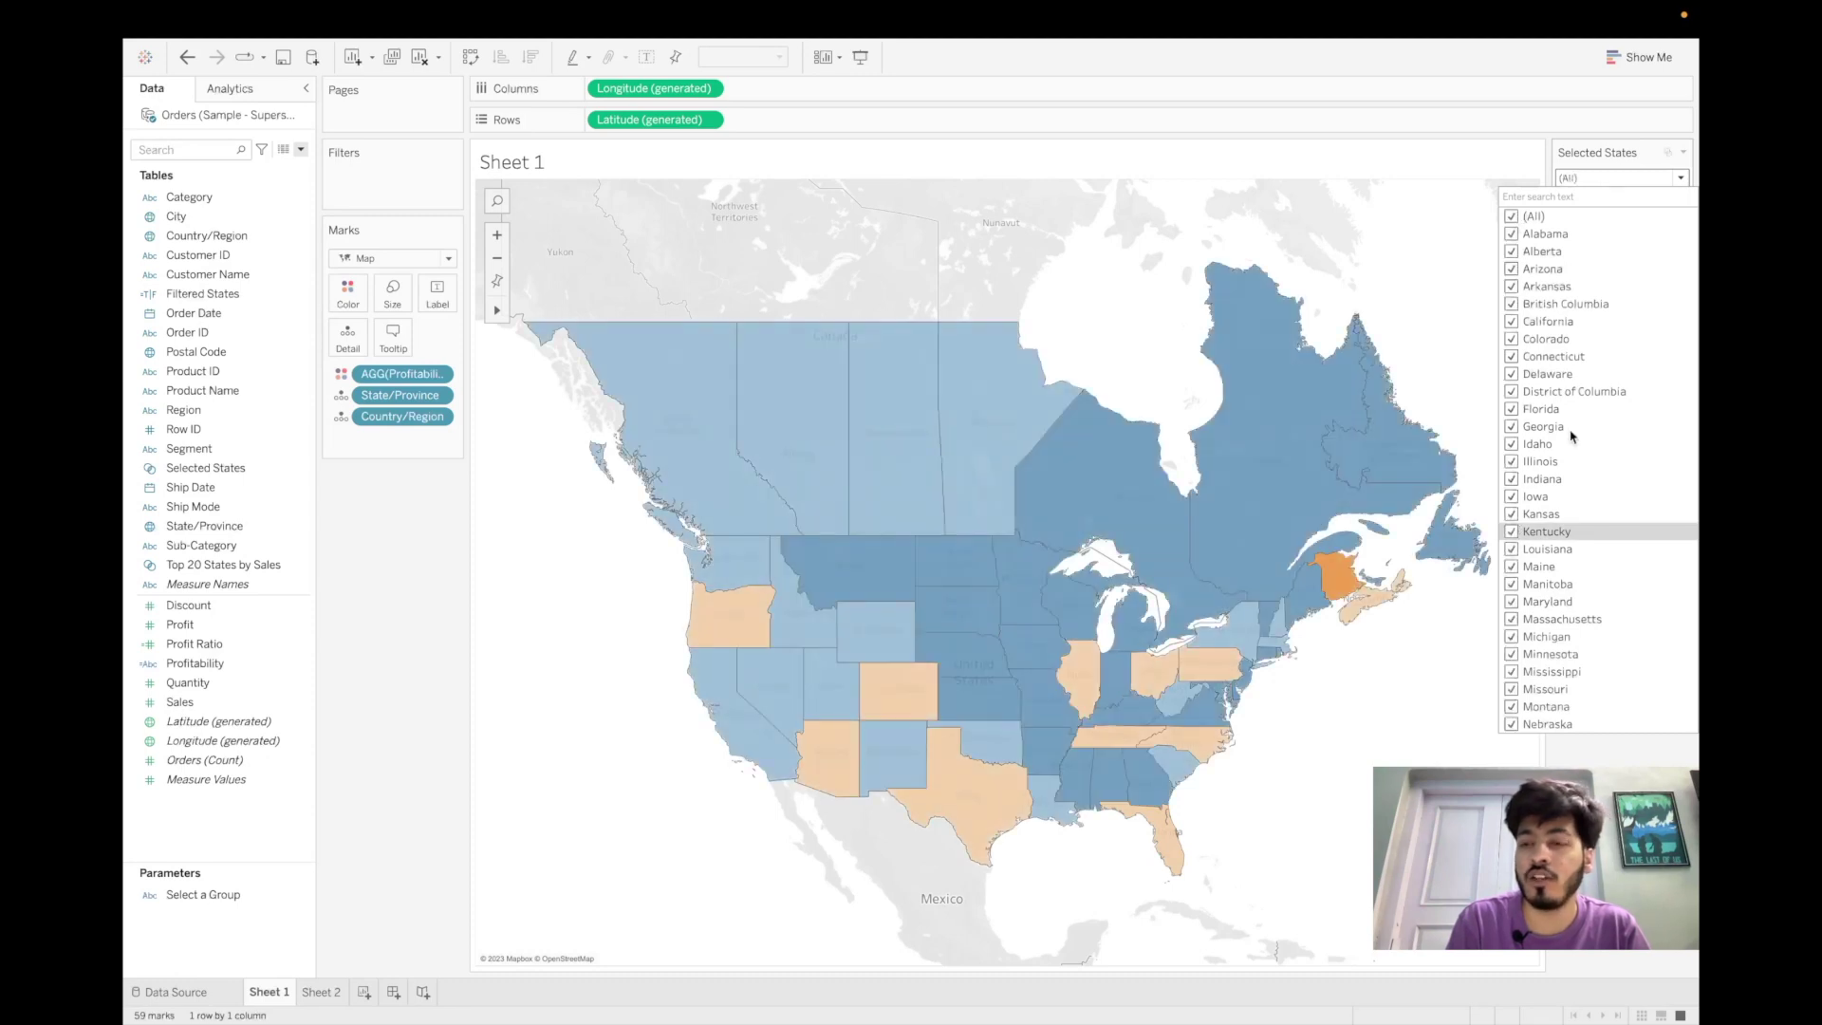
click(1656, 237)
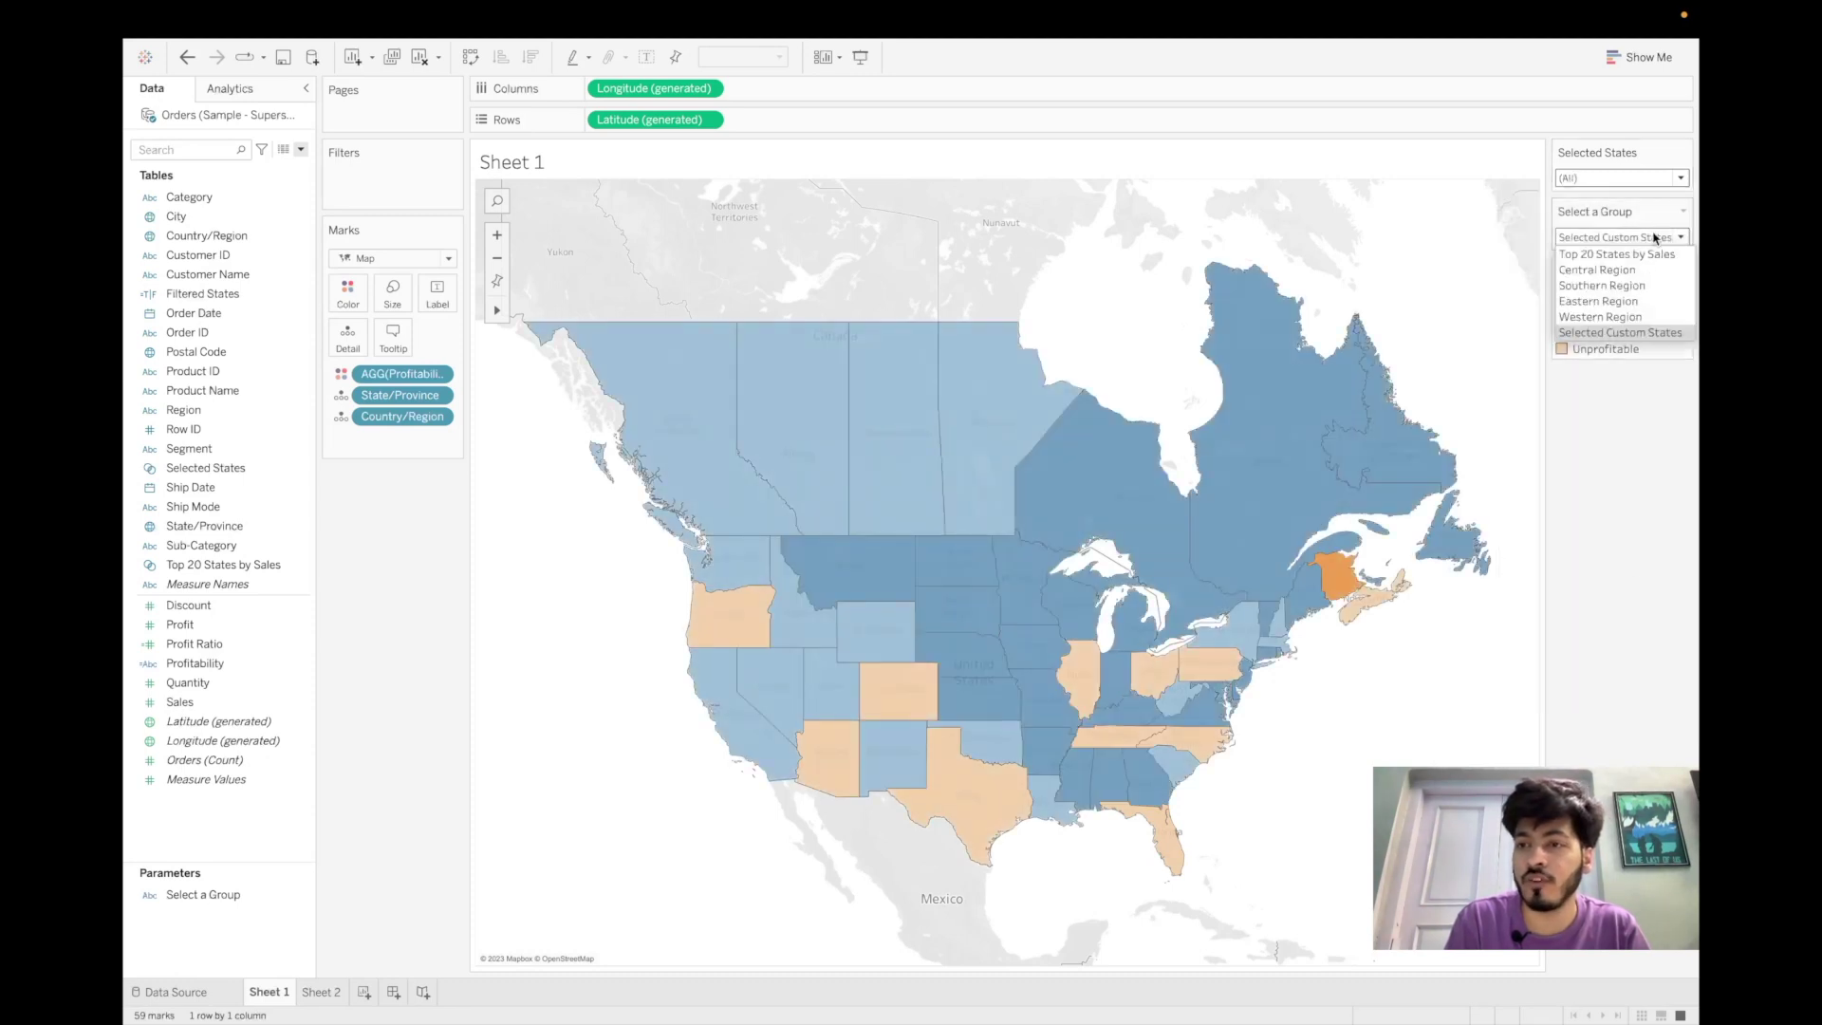
click(1613, 254)
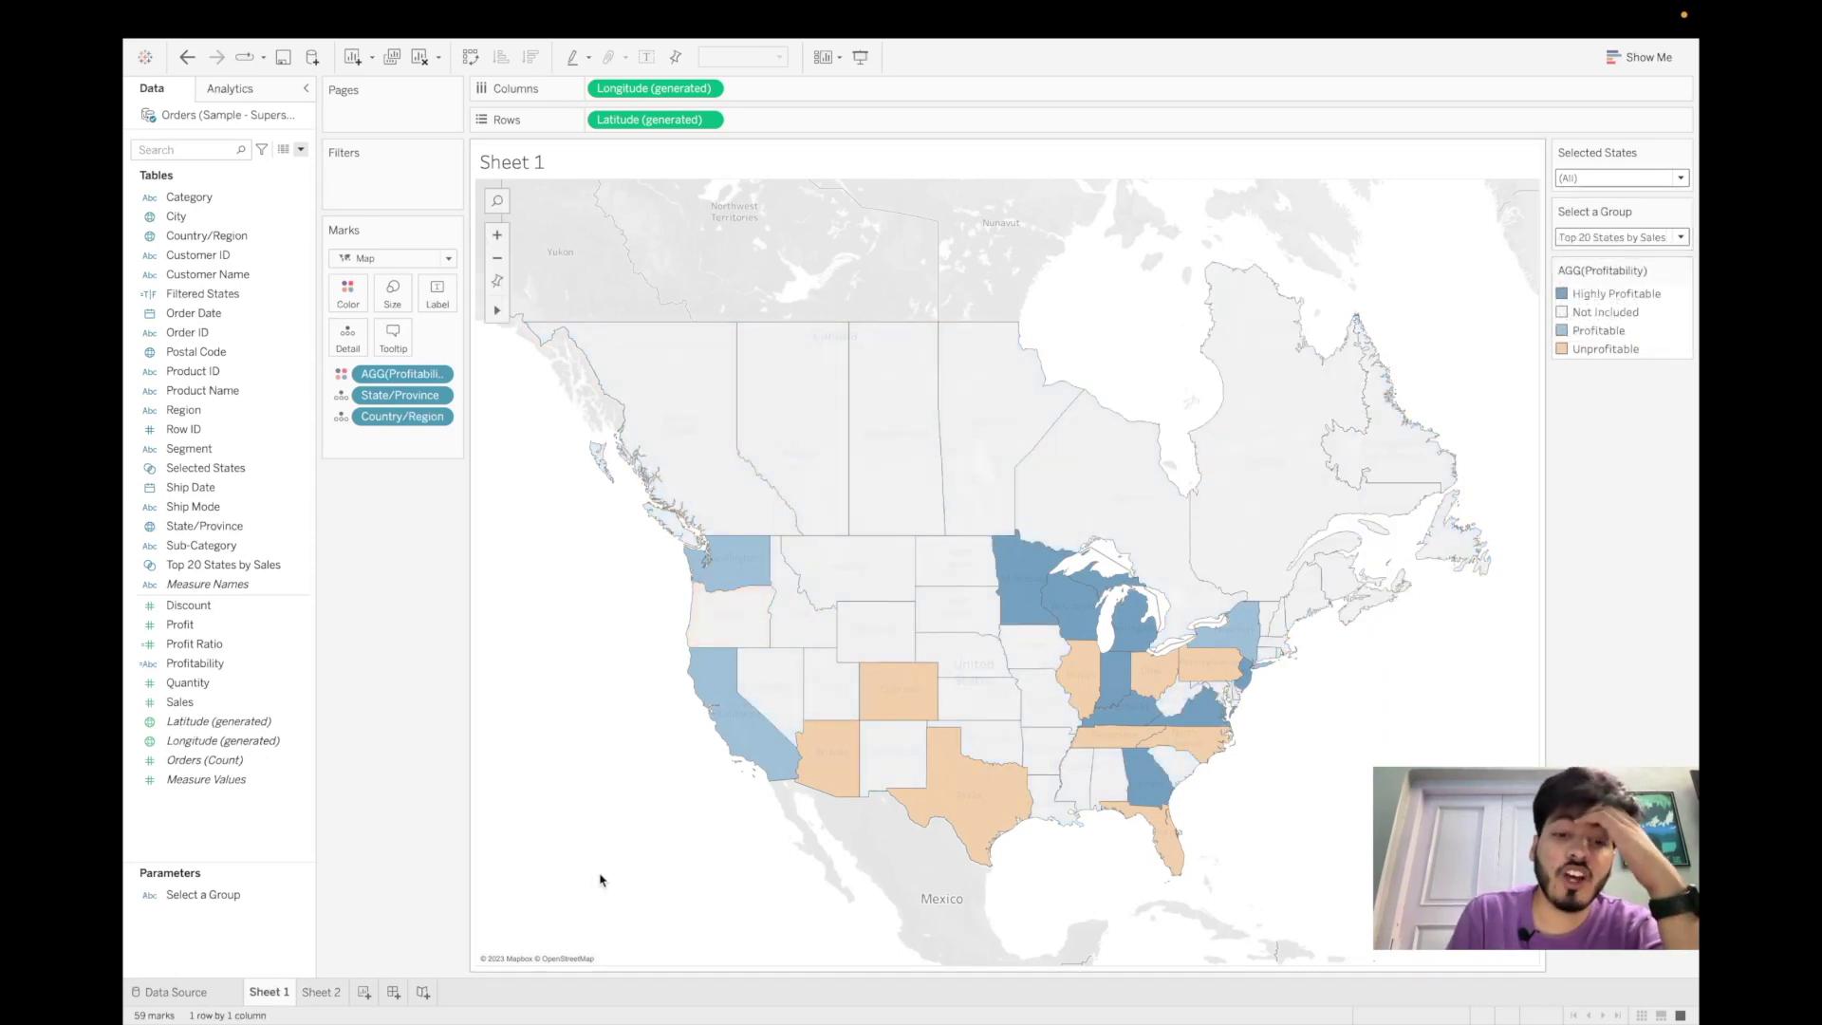
- Examine the profit ratio cards for selected and non-selected states on the Tableau Public reference dashboard, and return to the Tableau workbook
key(ctrl+Left)
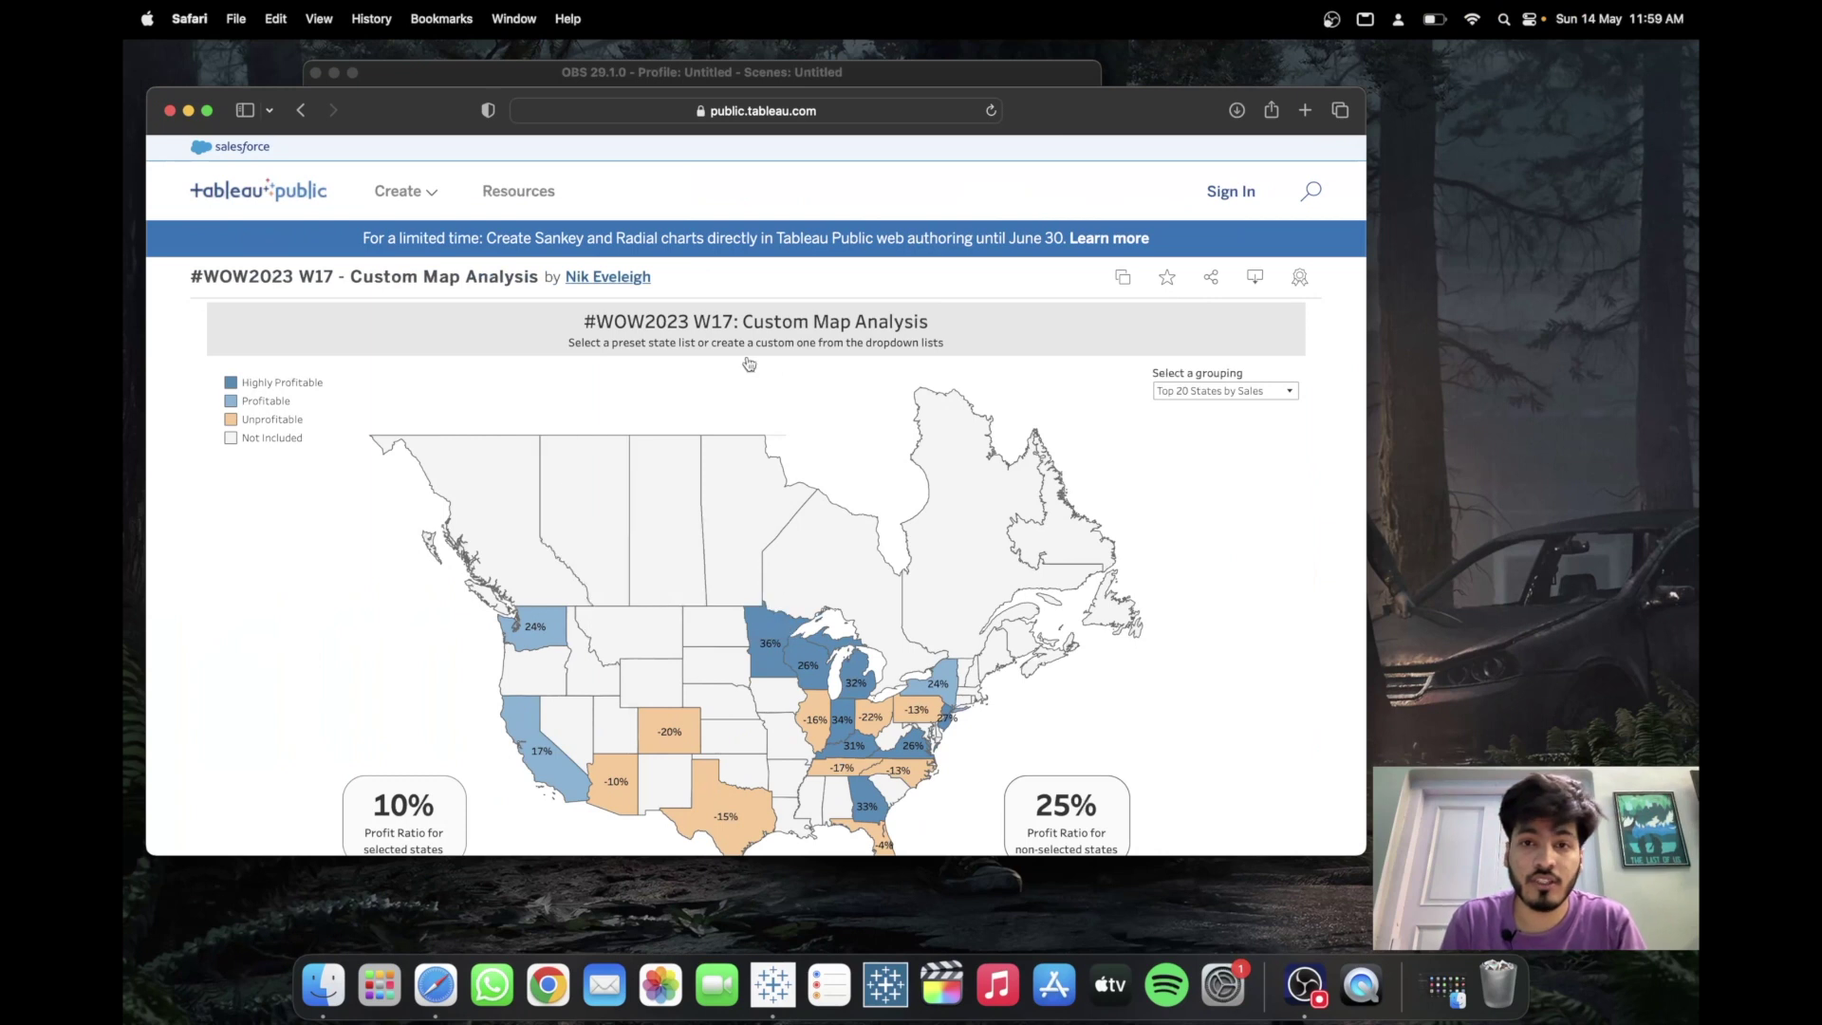
click(206, 111)
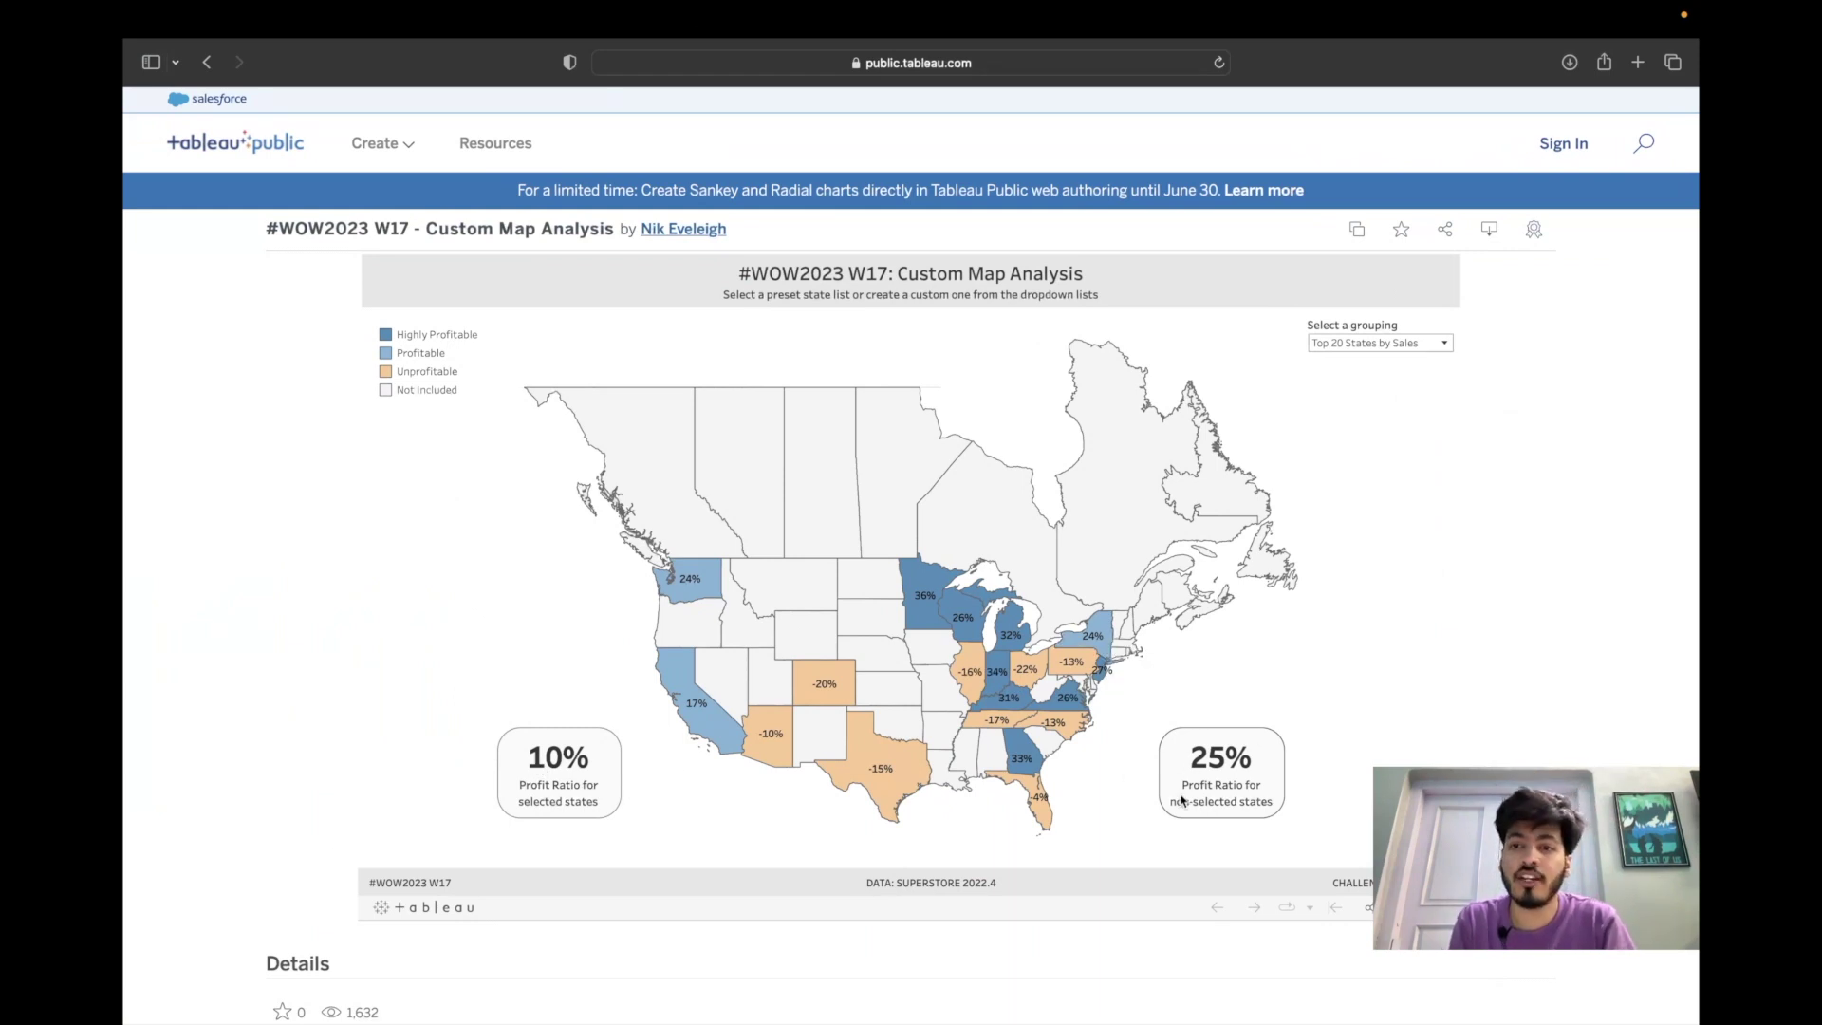
key(ctrl+Right)
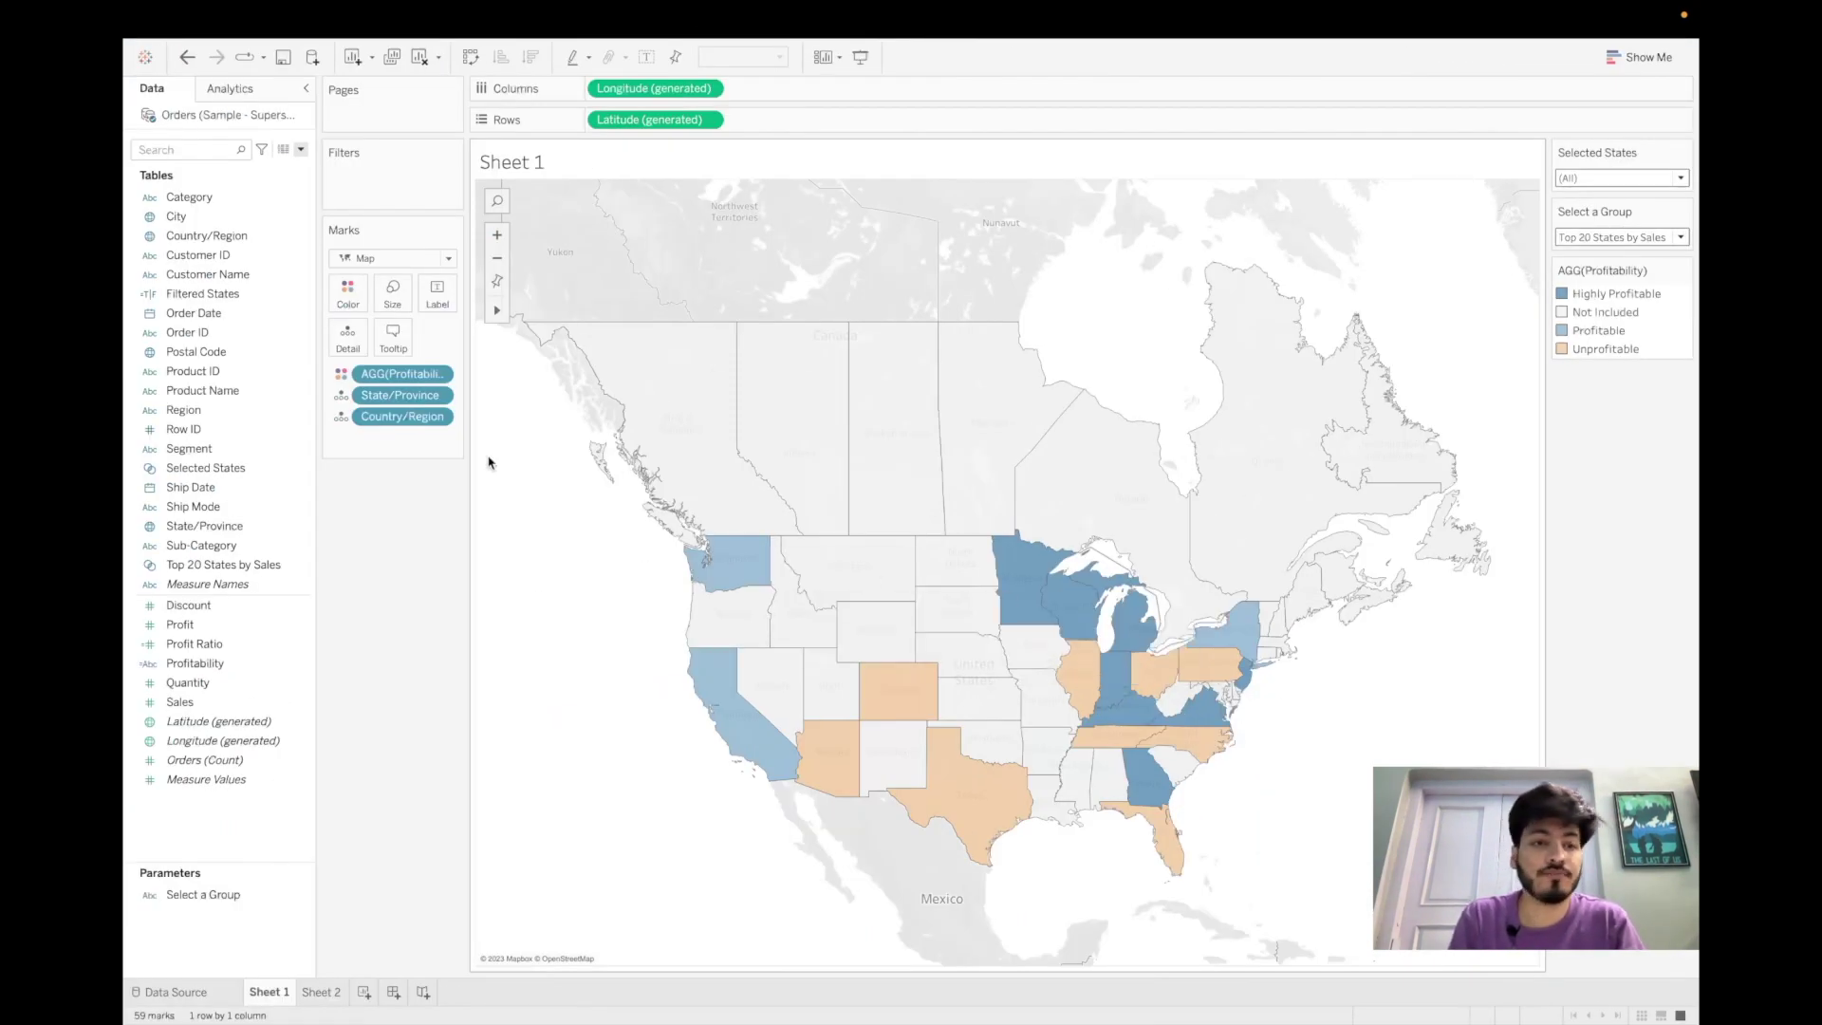
double_click(398, 446)
key(Escape)
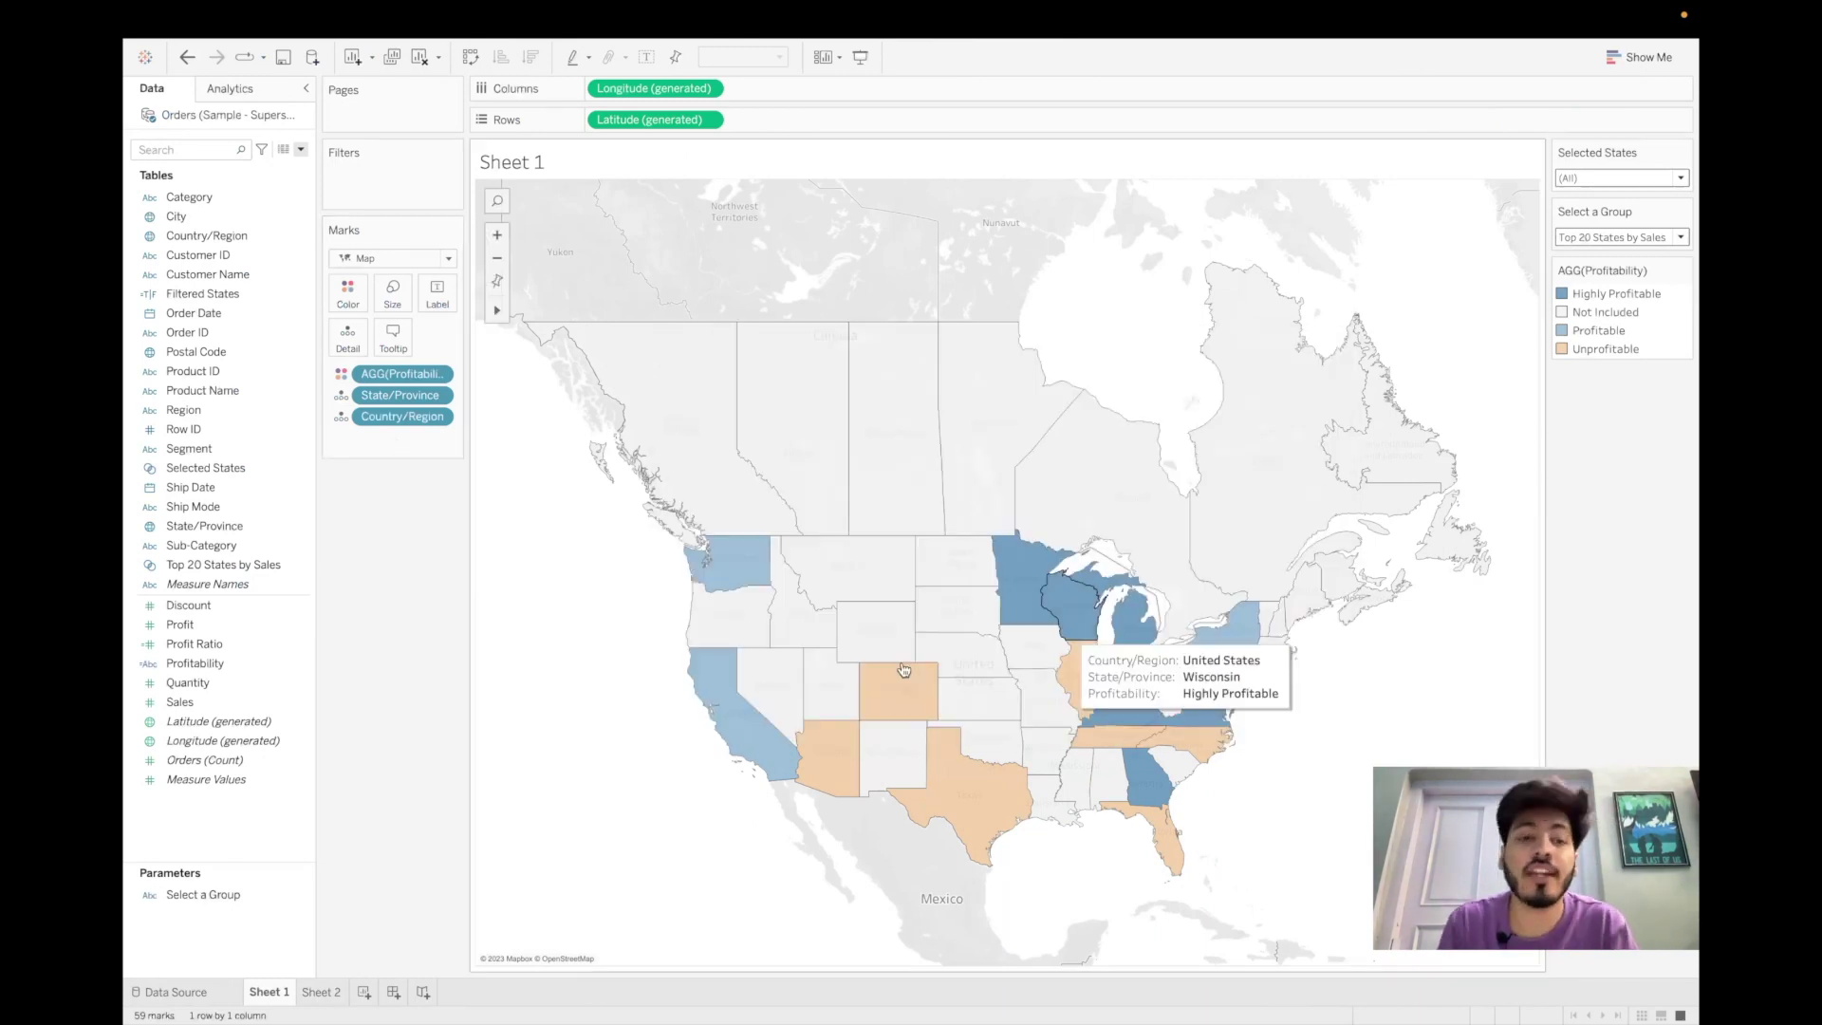
- Create a calculated field named PR Filtered States and begin its formula with { FIXED [Filtered States]
click(300, 149)
click(271, 163)
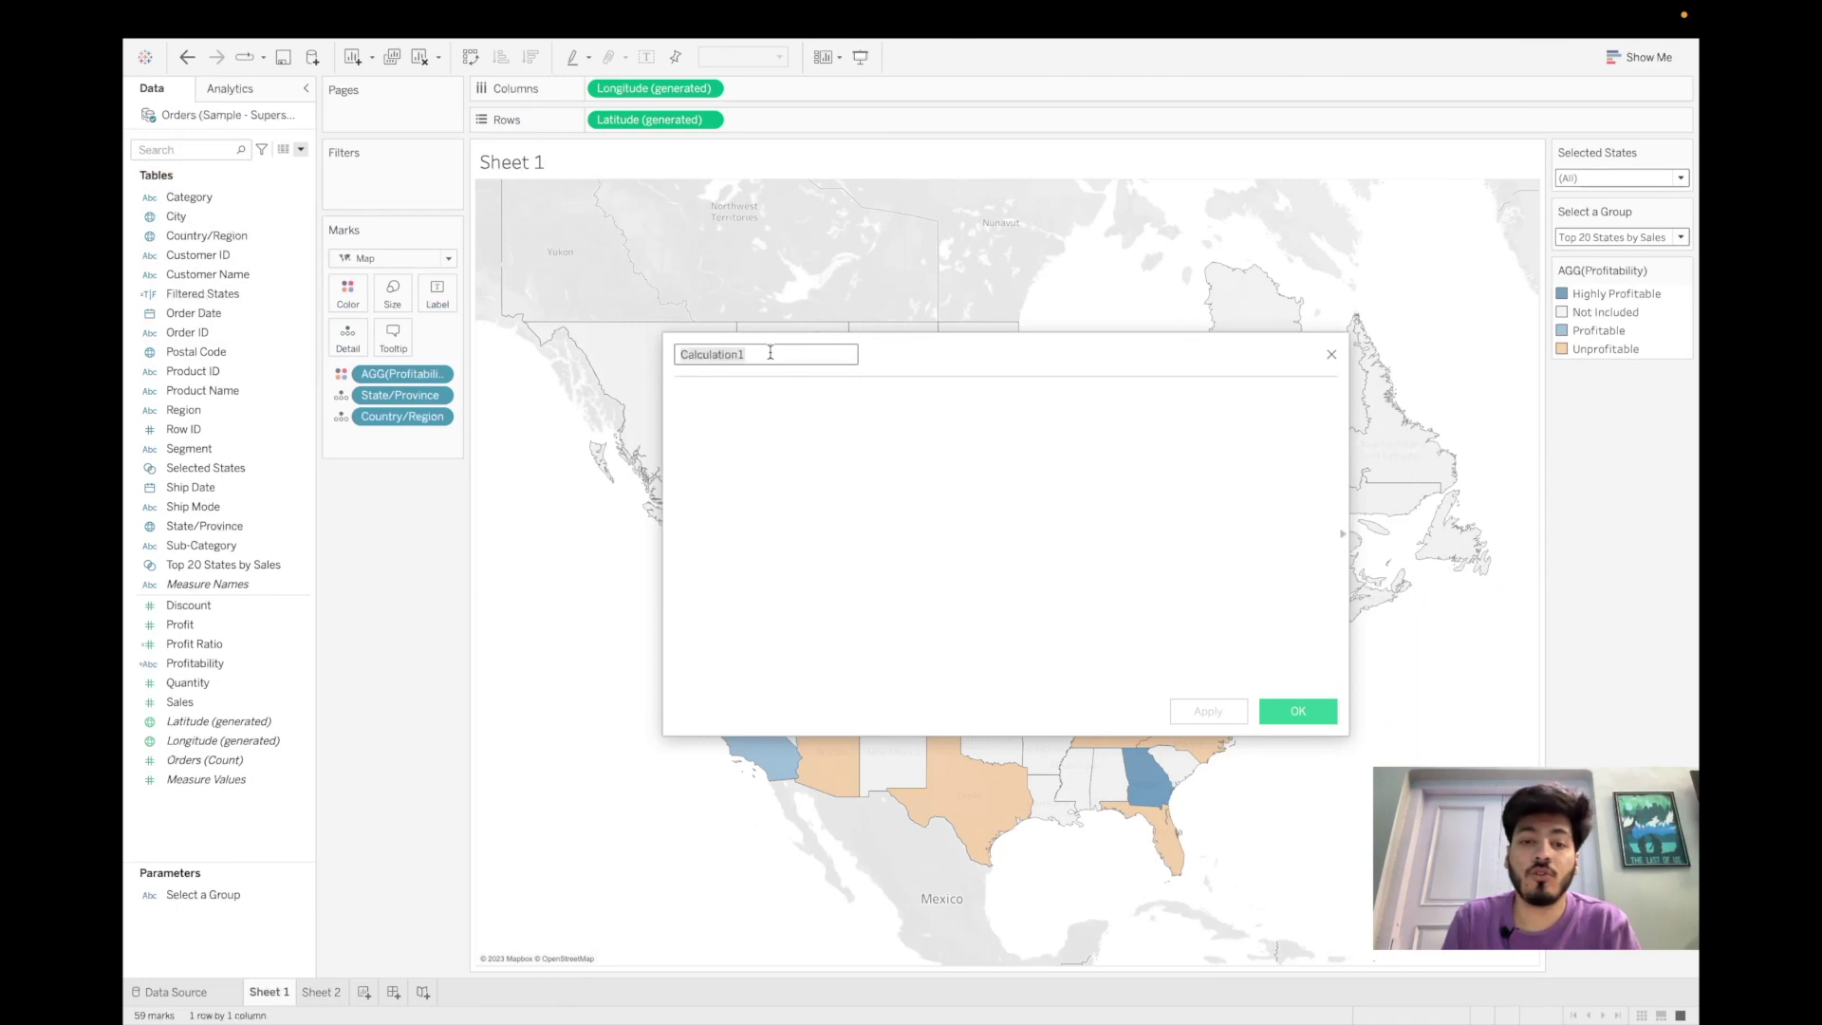
text(PR Filtered States)
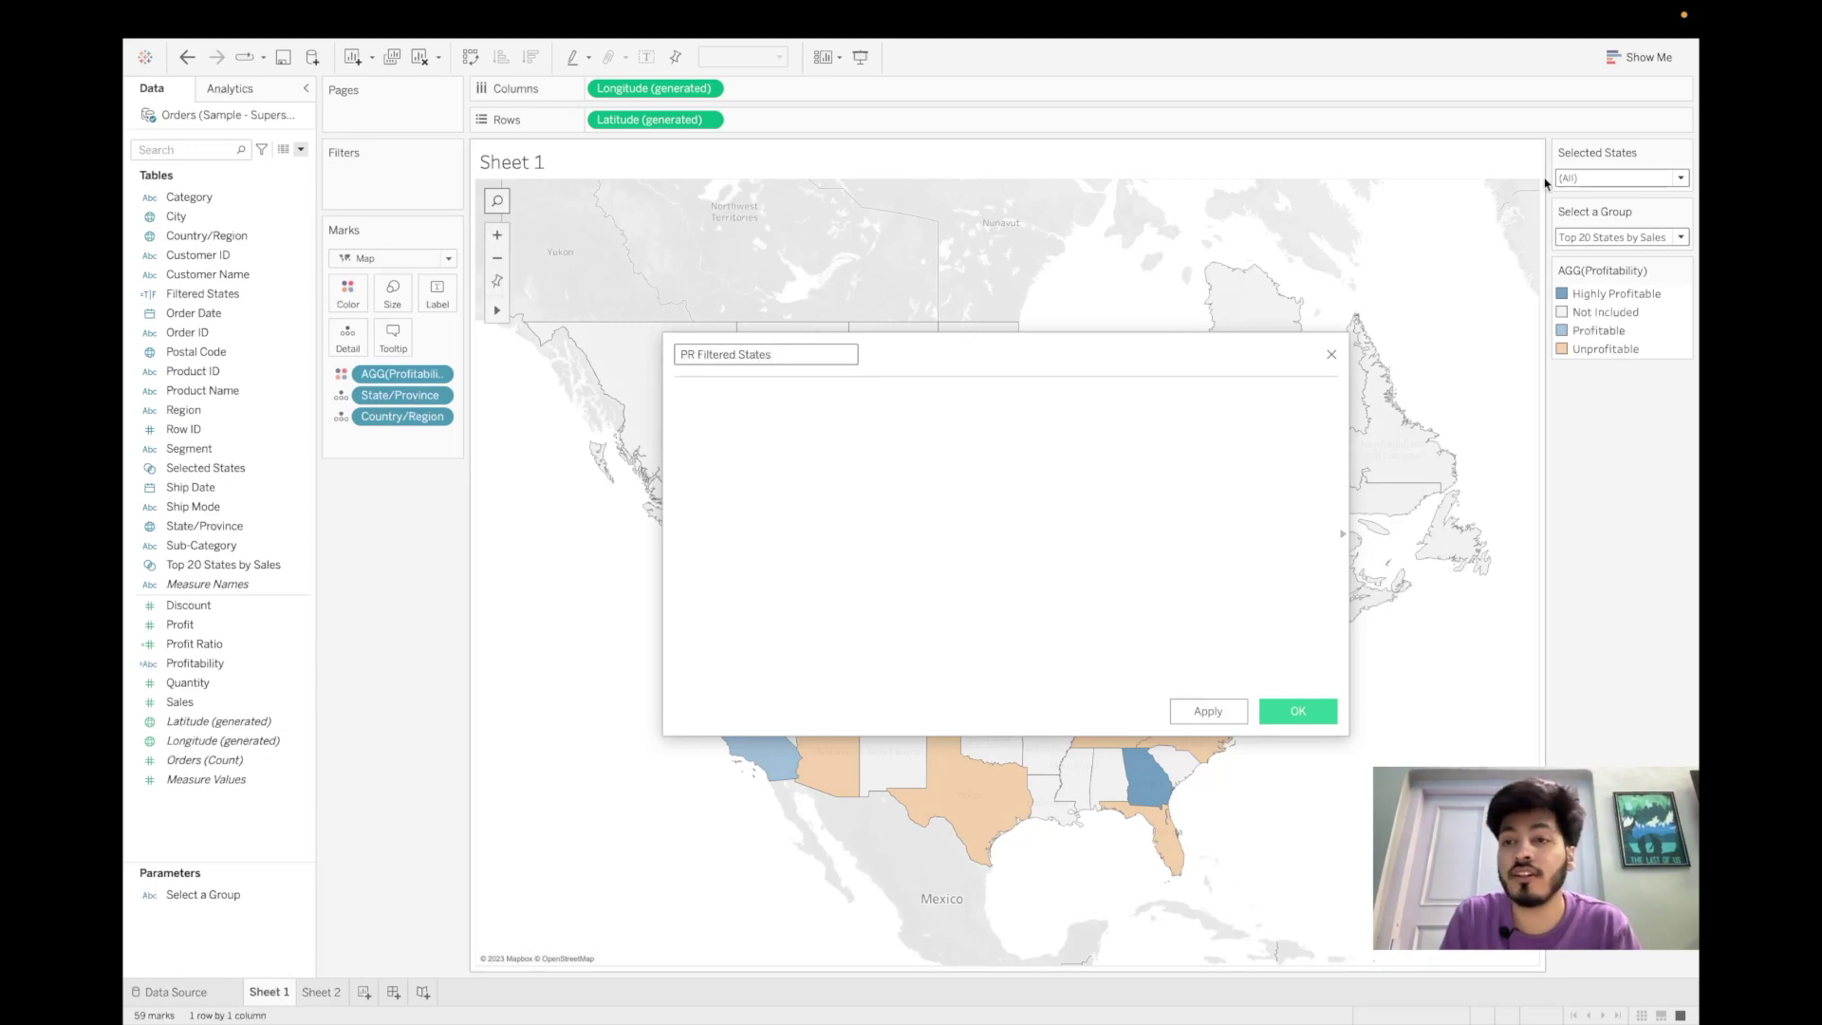
click(720, 402)
text({)
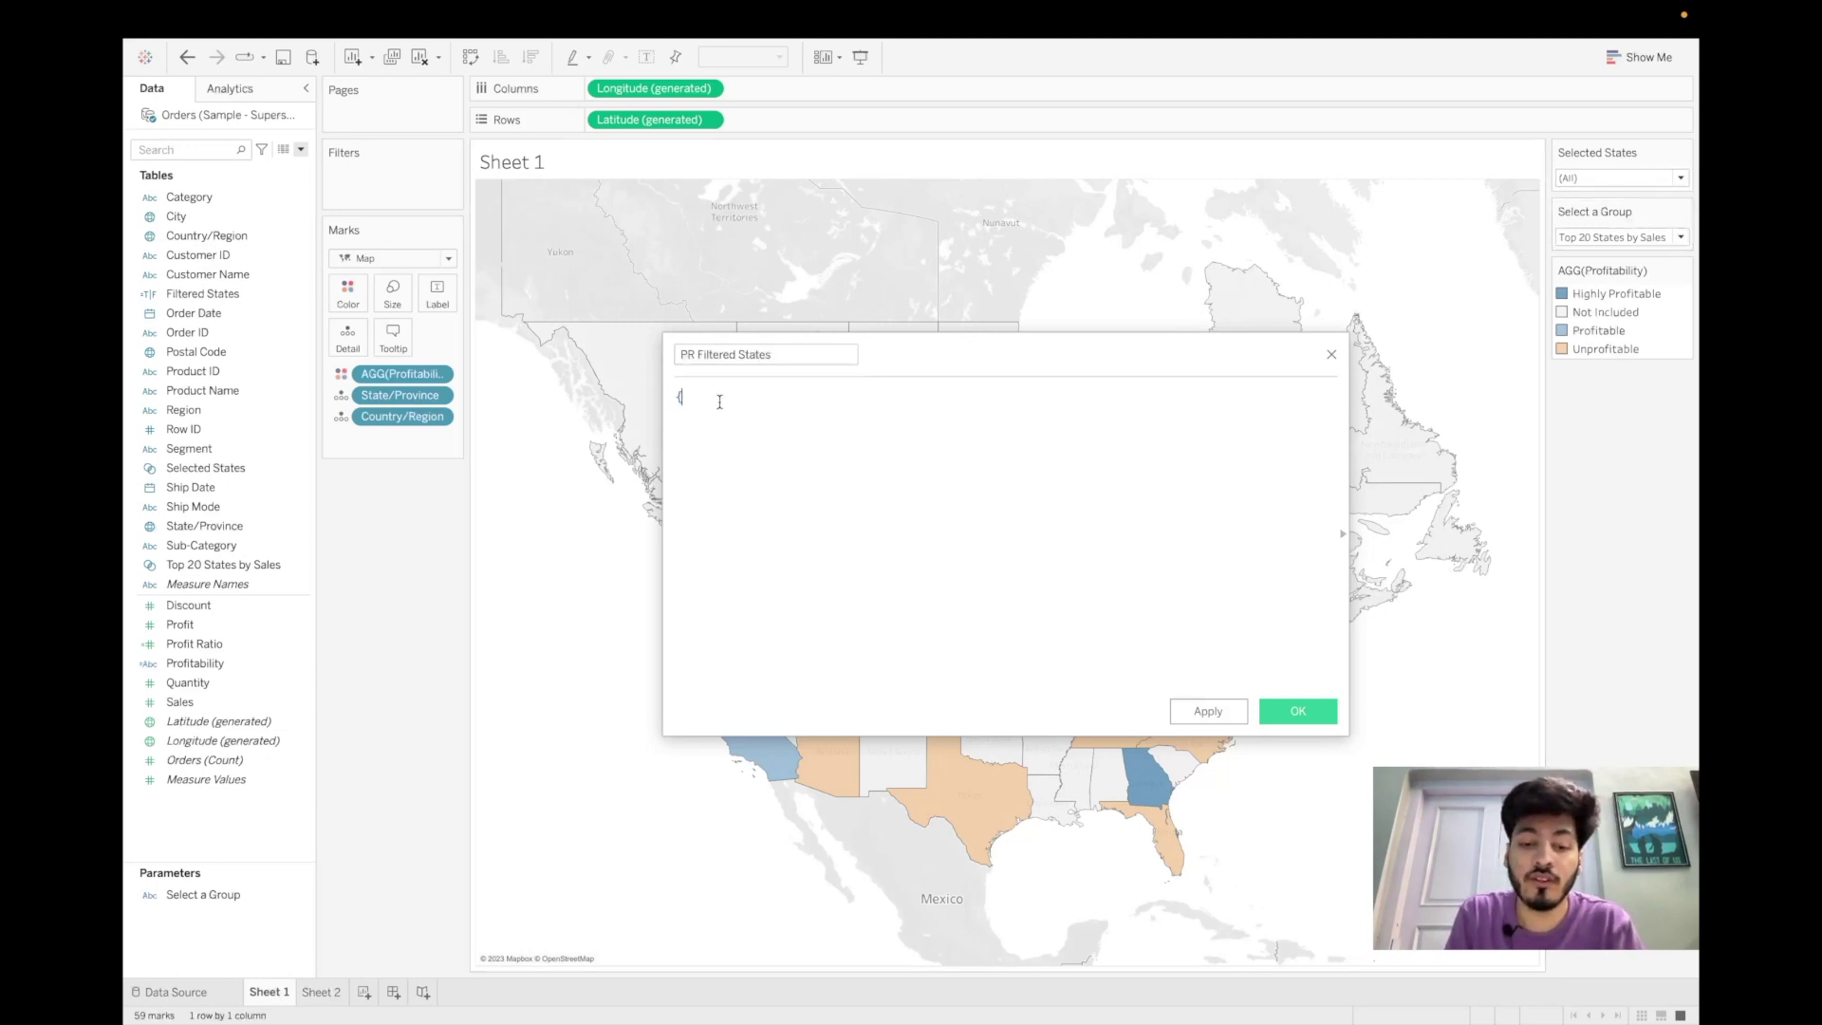
text( fi)
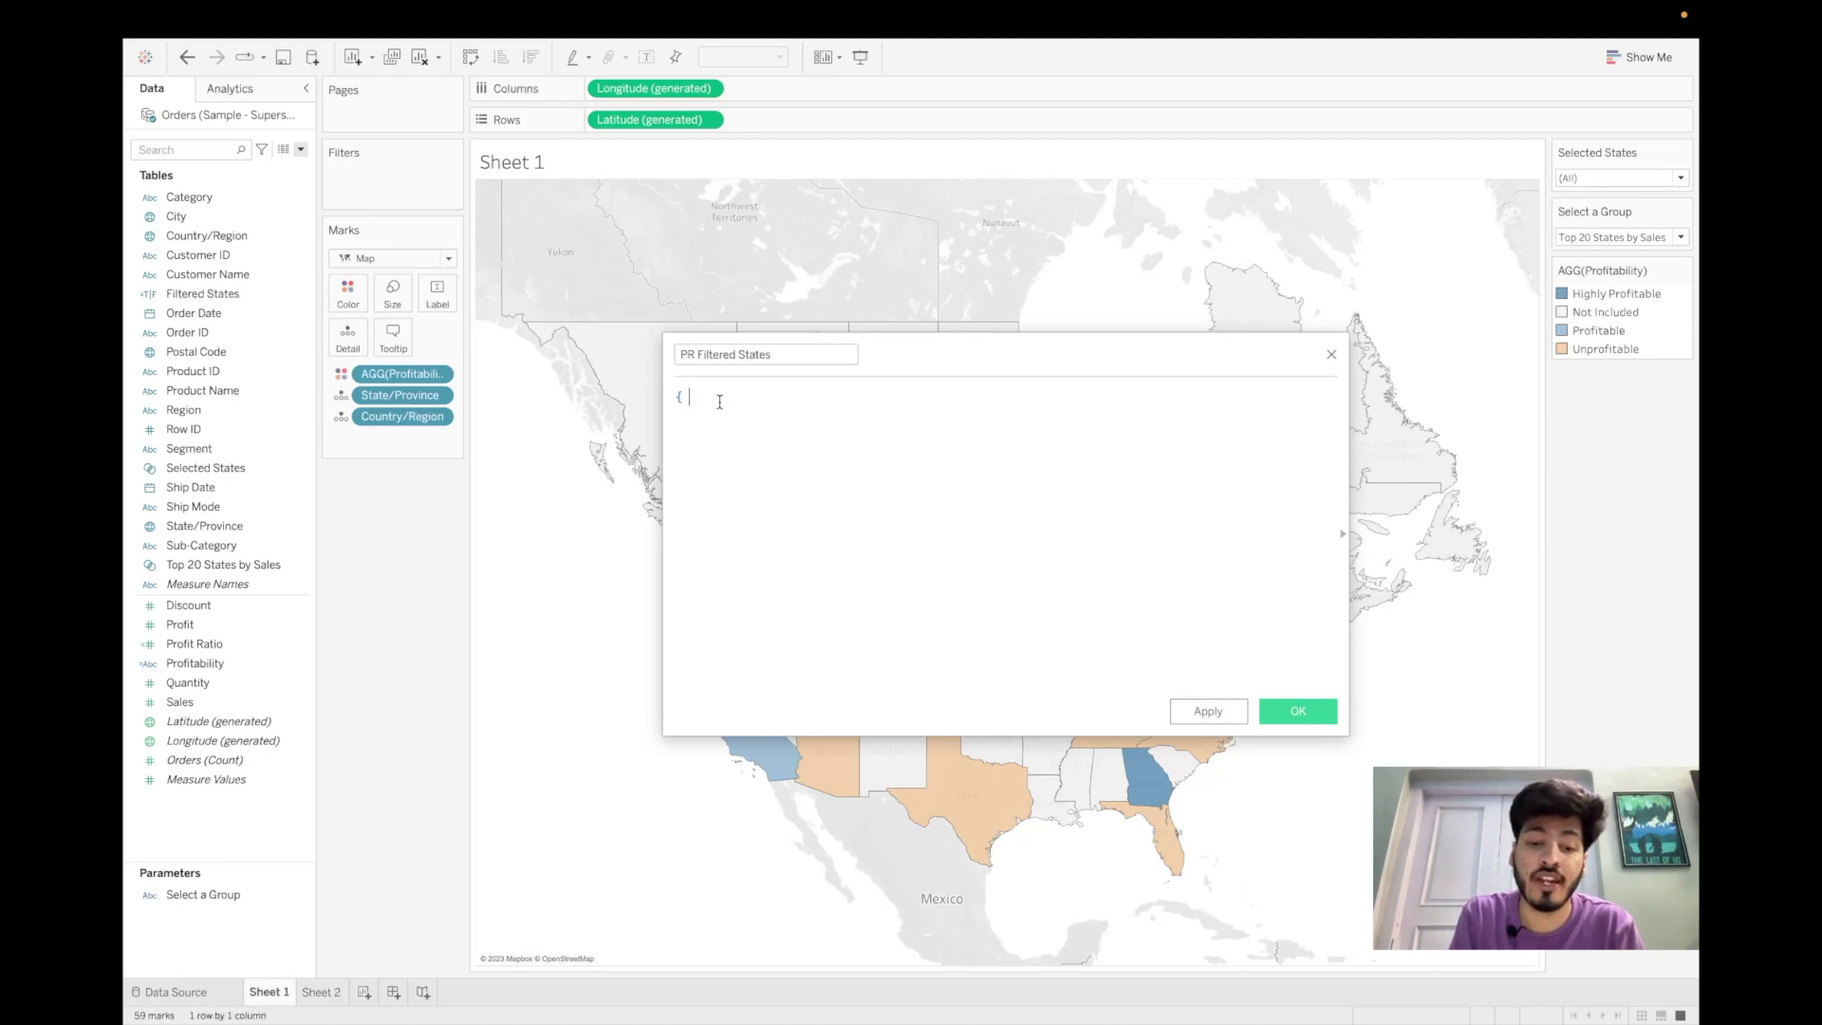
text(xe)
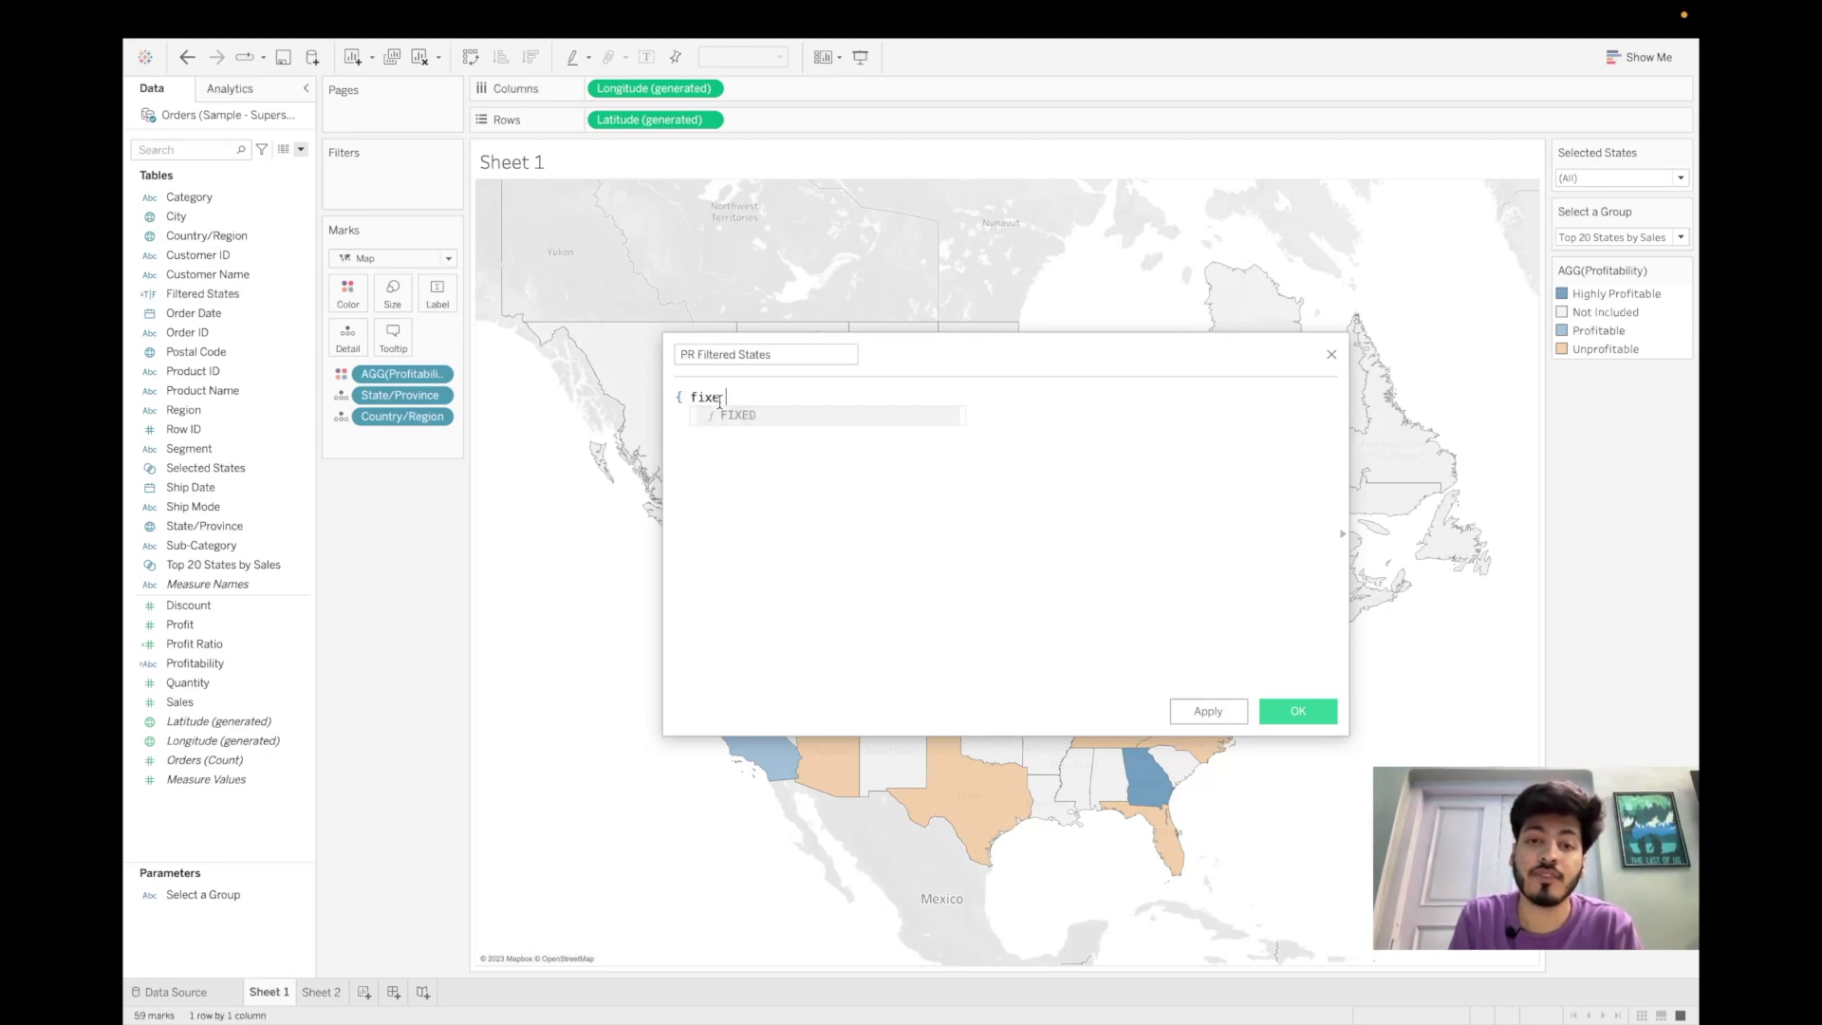
key(Return)
click(269, 296)
drag(268, 300, 820, 431)
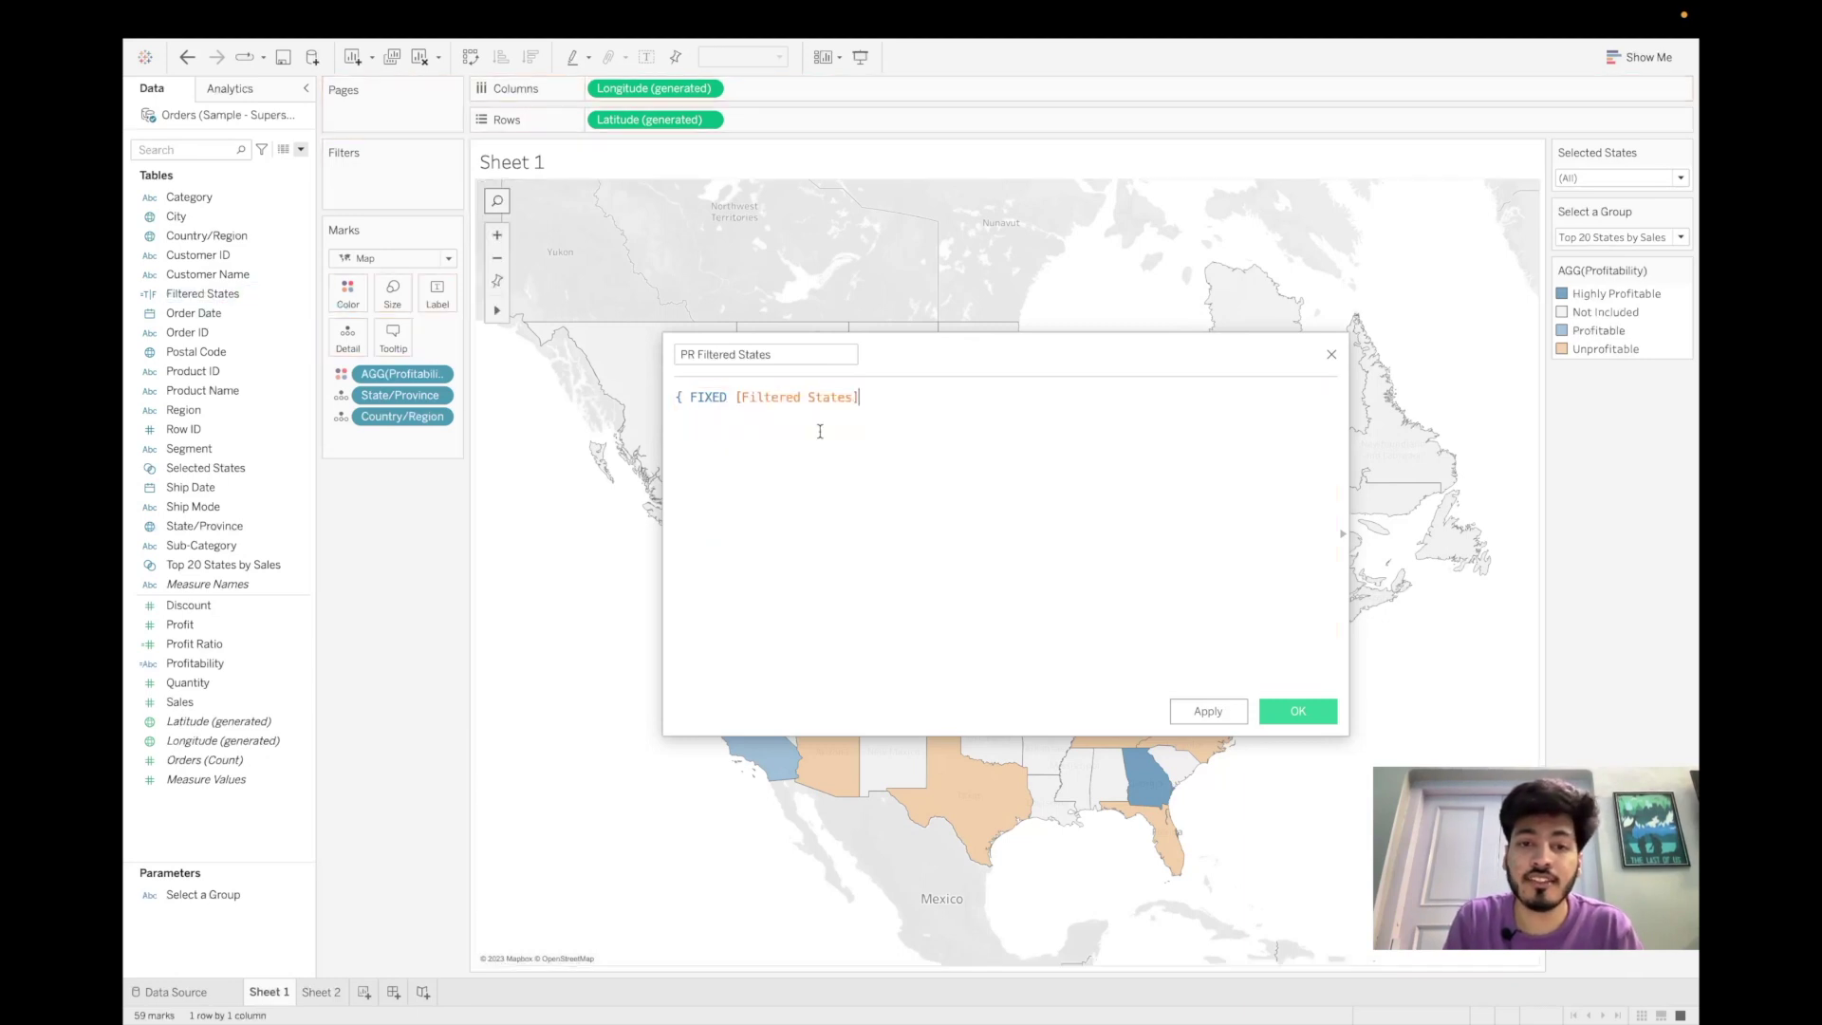
- Complete the PR Filtered States expression with :sum([Profit Ratio])}
text(:su)
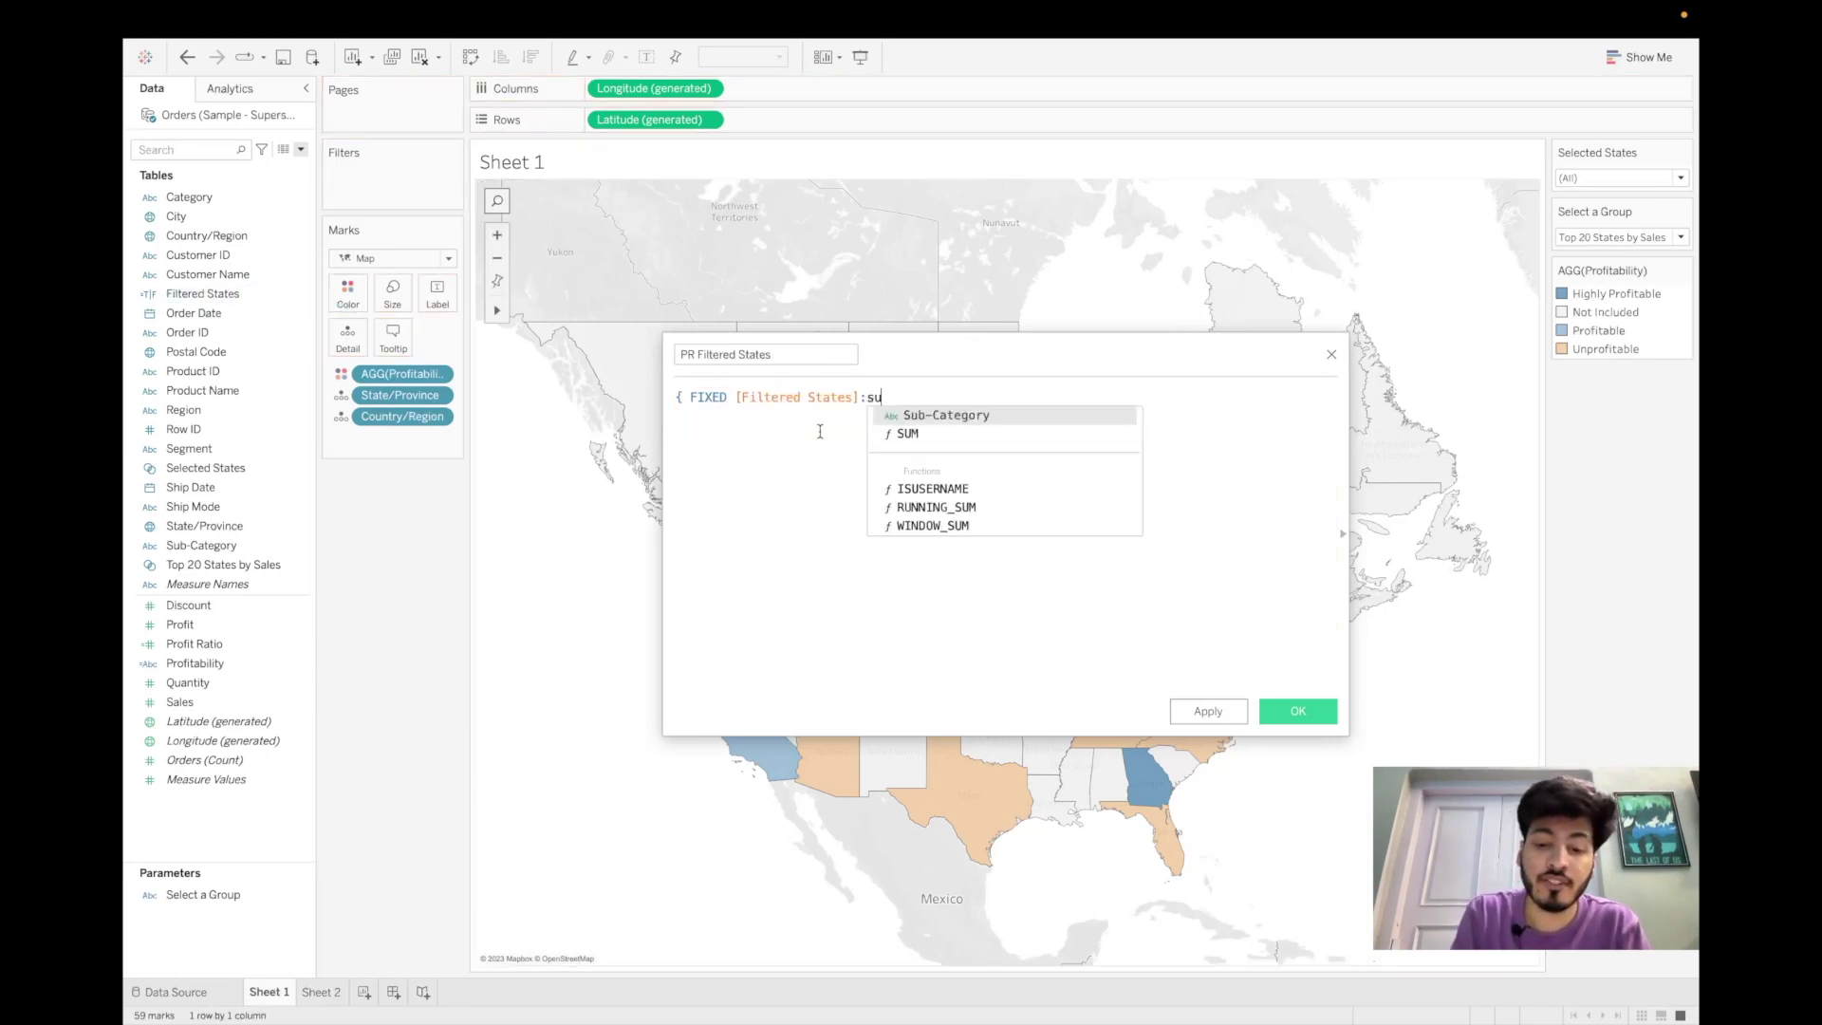
text(m(profi)
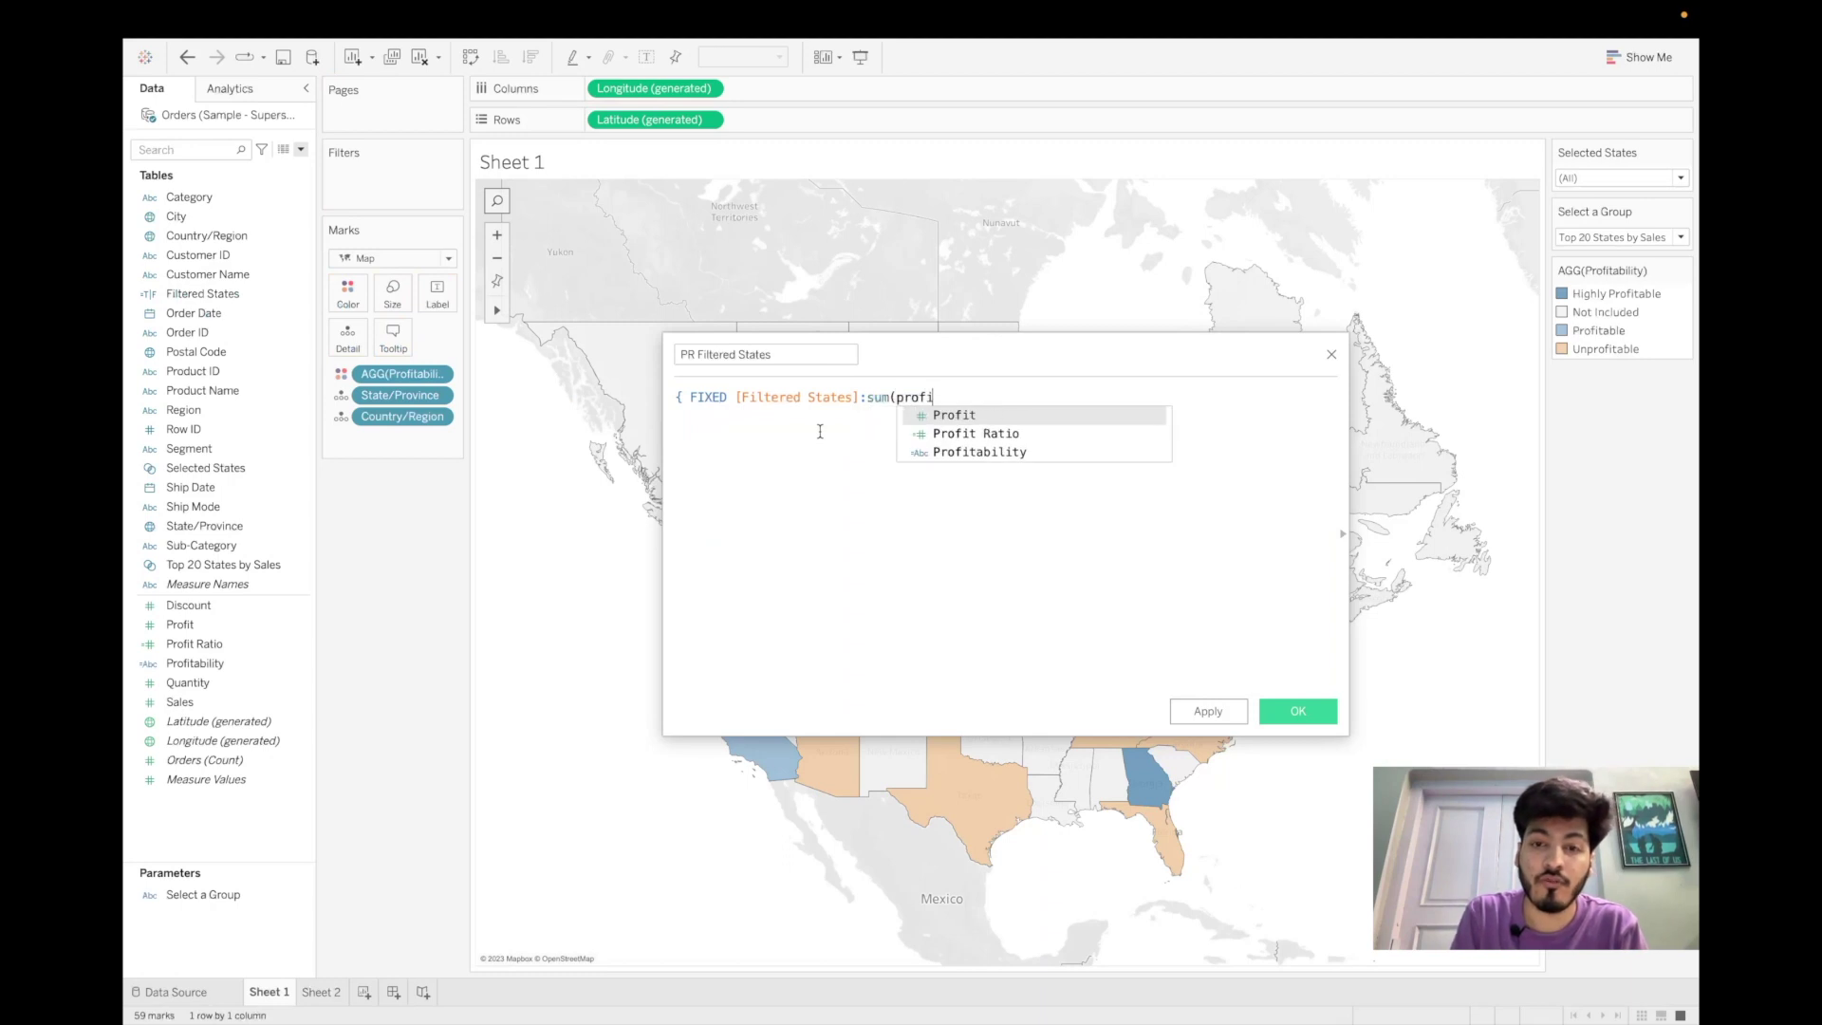
key(Down)
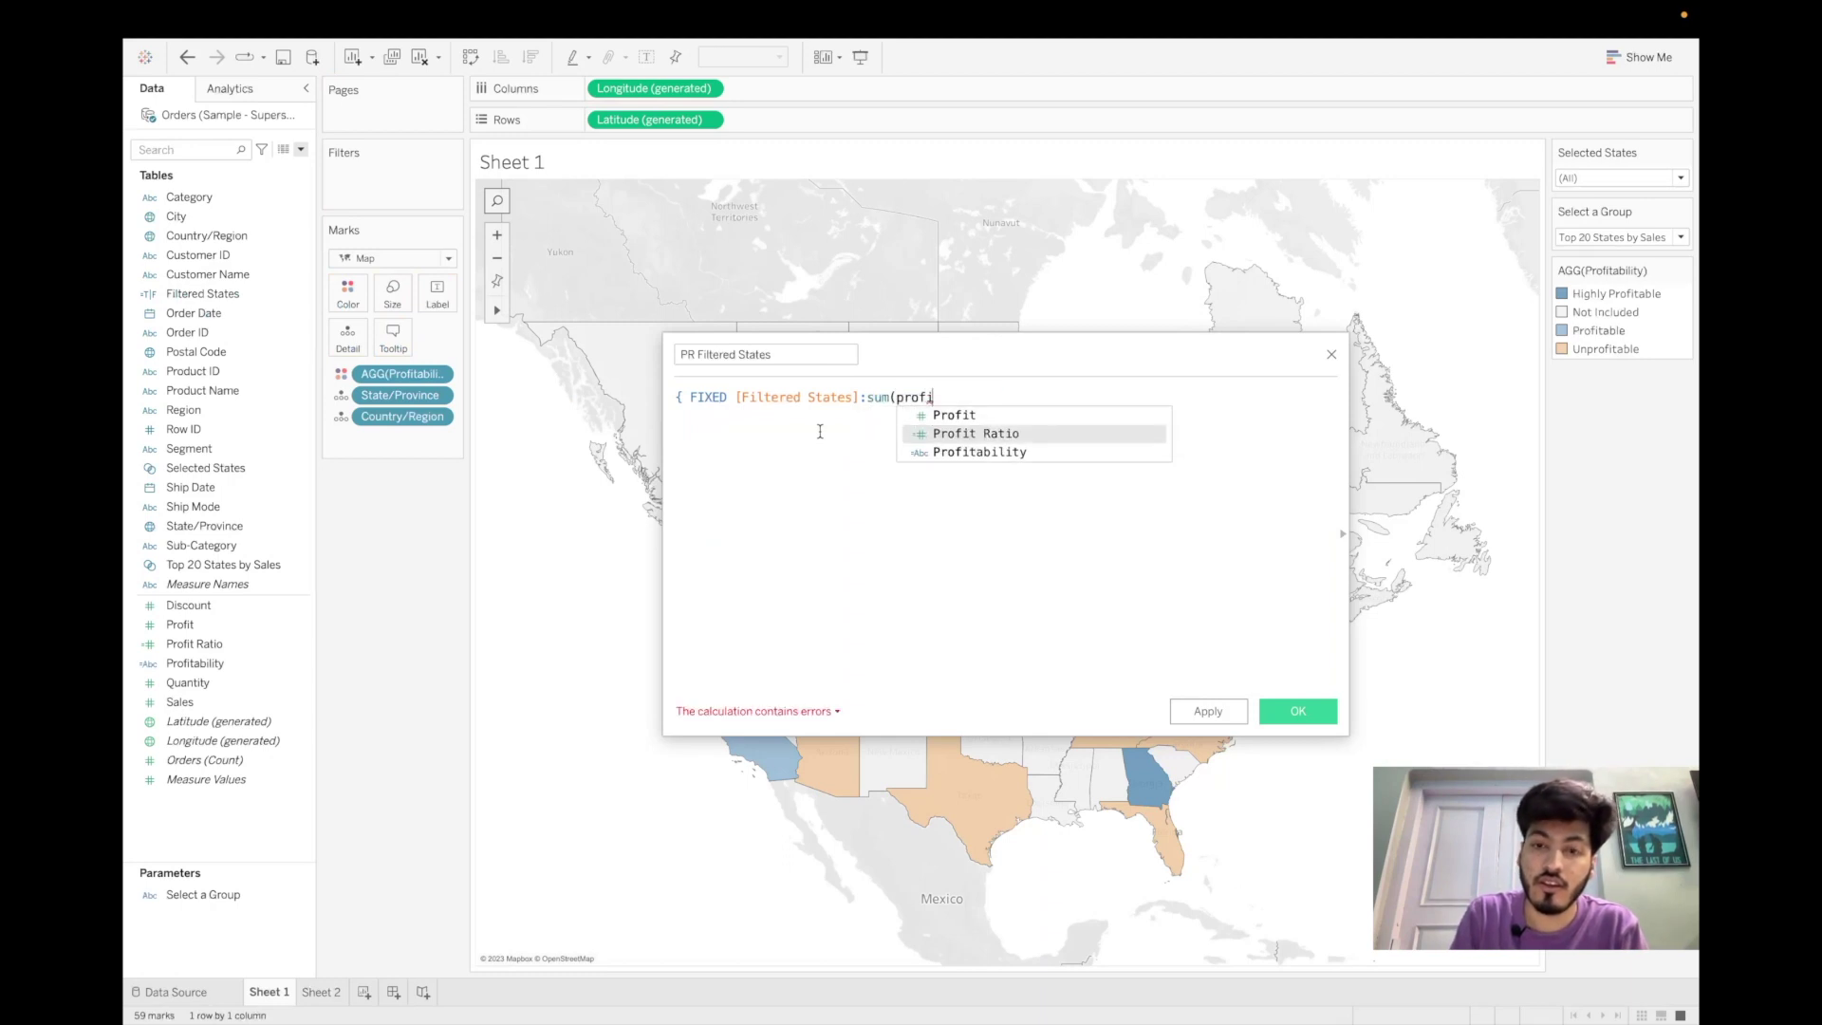
key(Return)
text()})
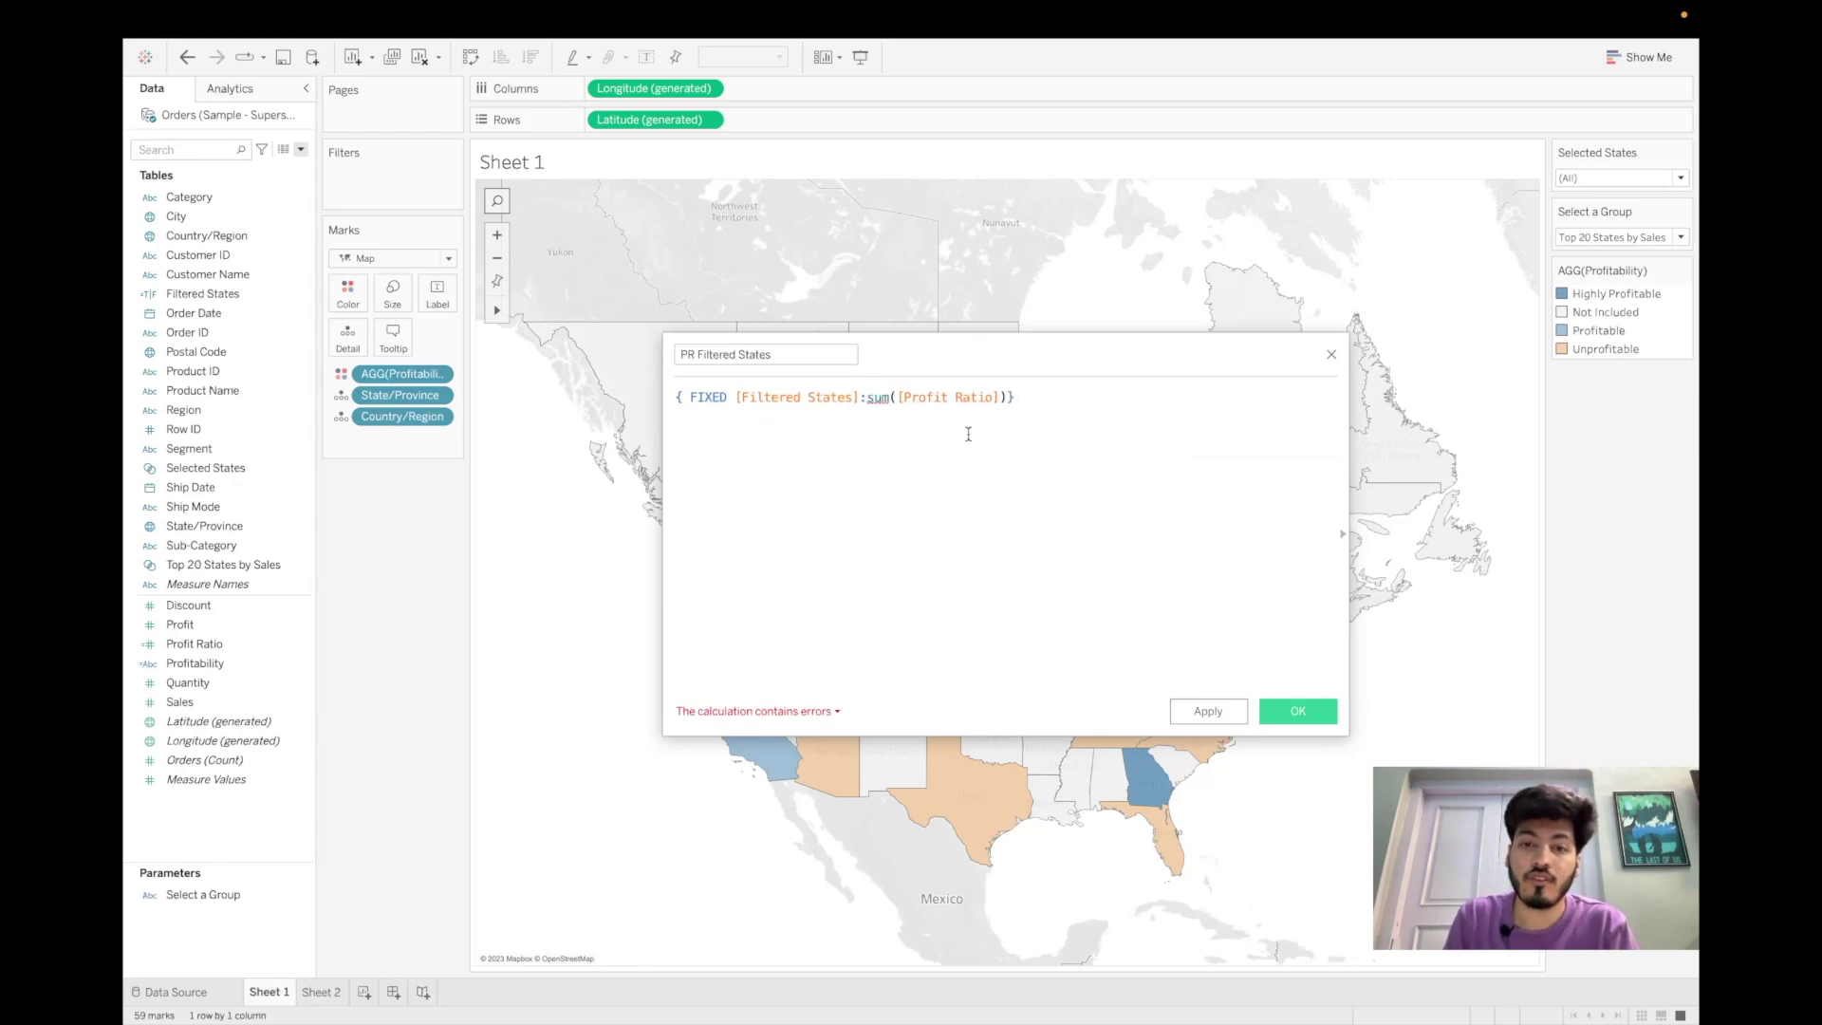
- Remove the sum function so the formula reads { FIXED [Filtered States]:[Profit Ratio]}, and save the PR Filtered States field
click(890, 397)
key(BackSpace)
key(BackSpace)
key(BackSpace)
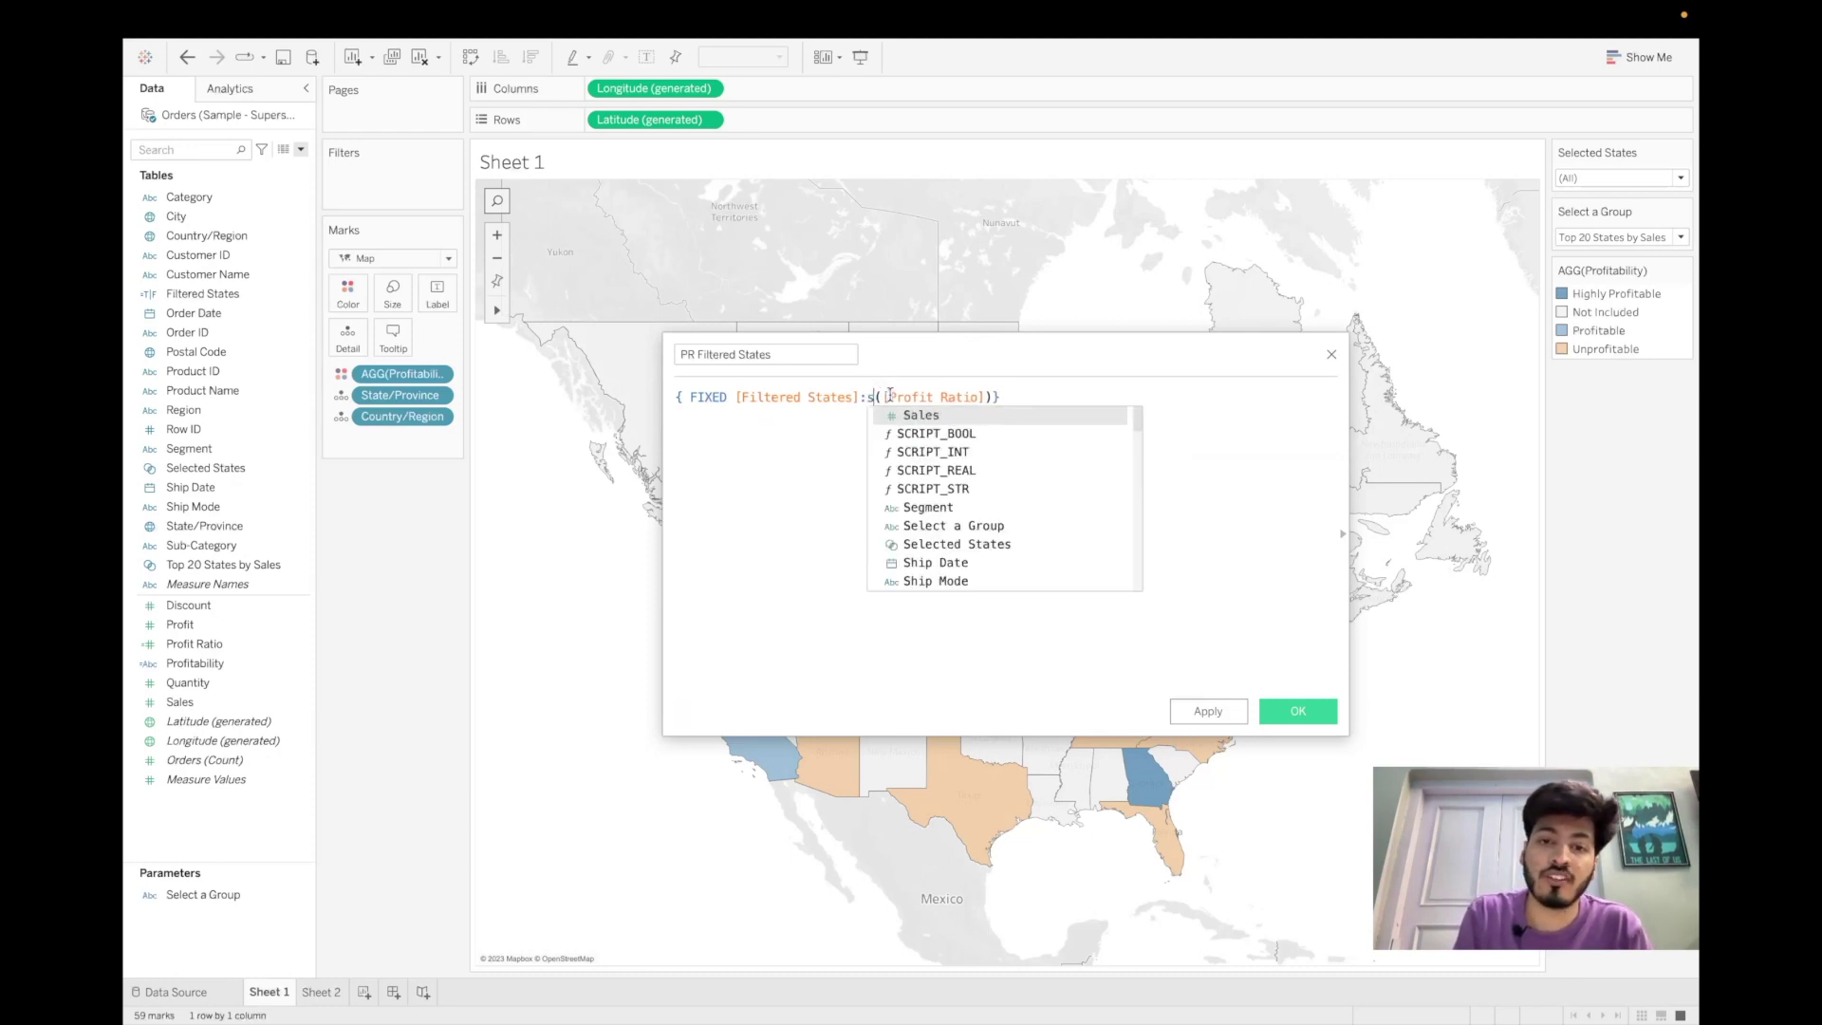
key(Delete)
key(Delete)
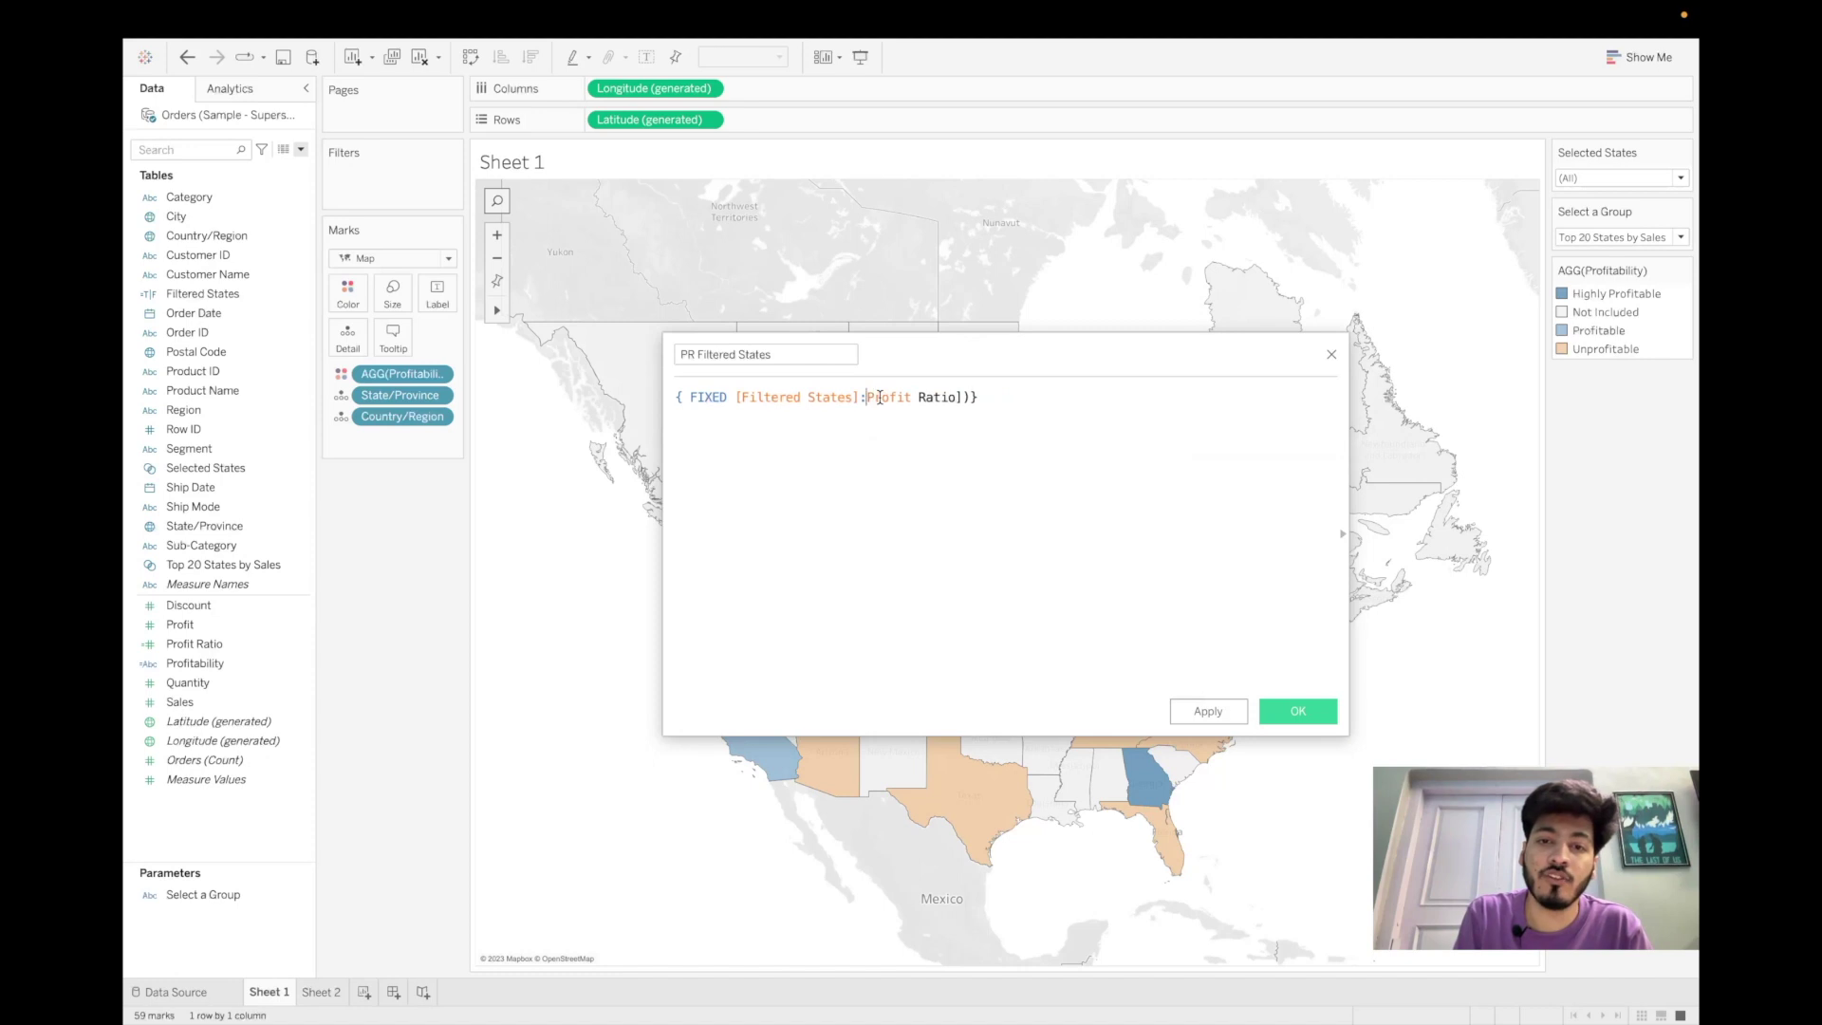
text([)
click(977, 399)
key(Delete)
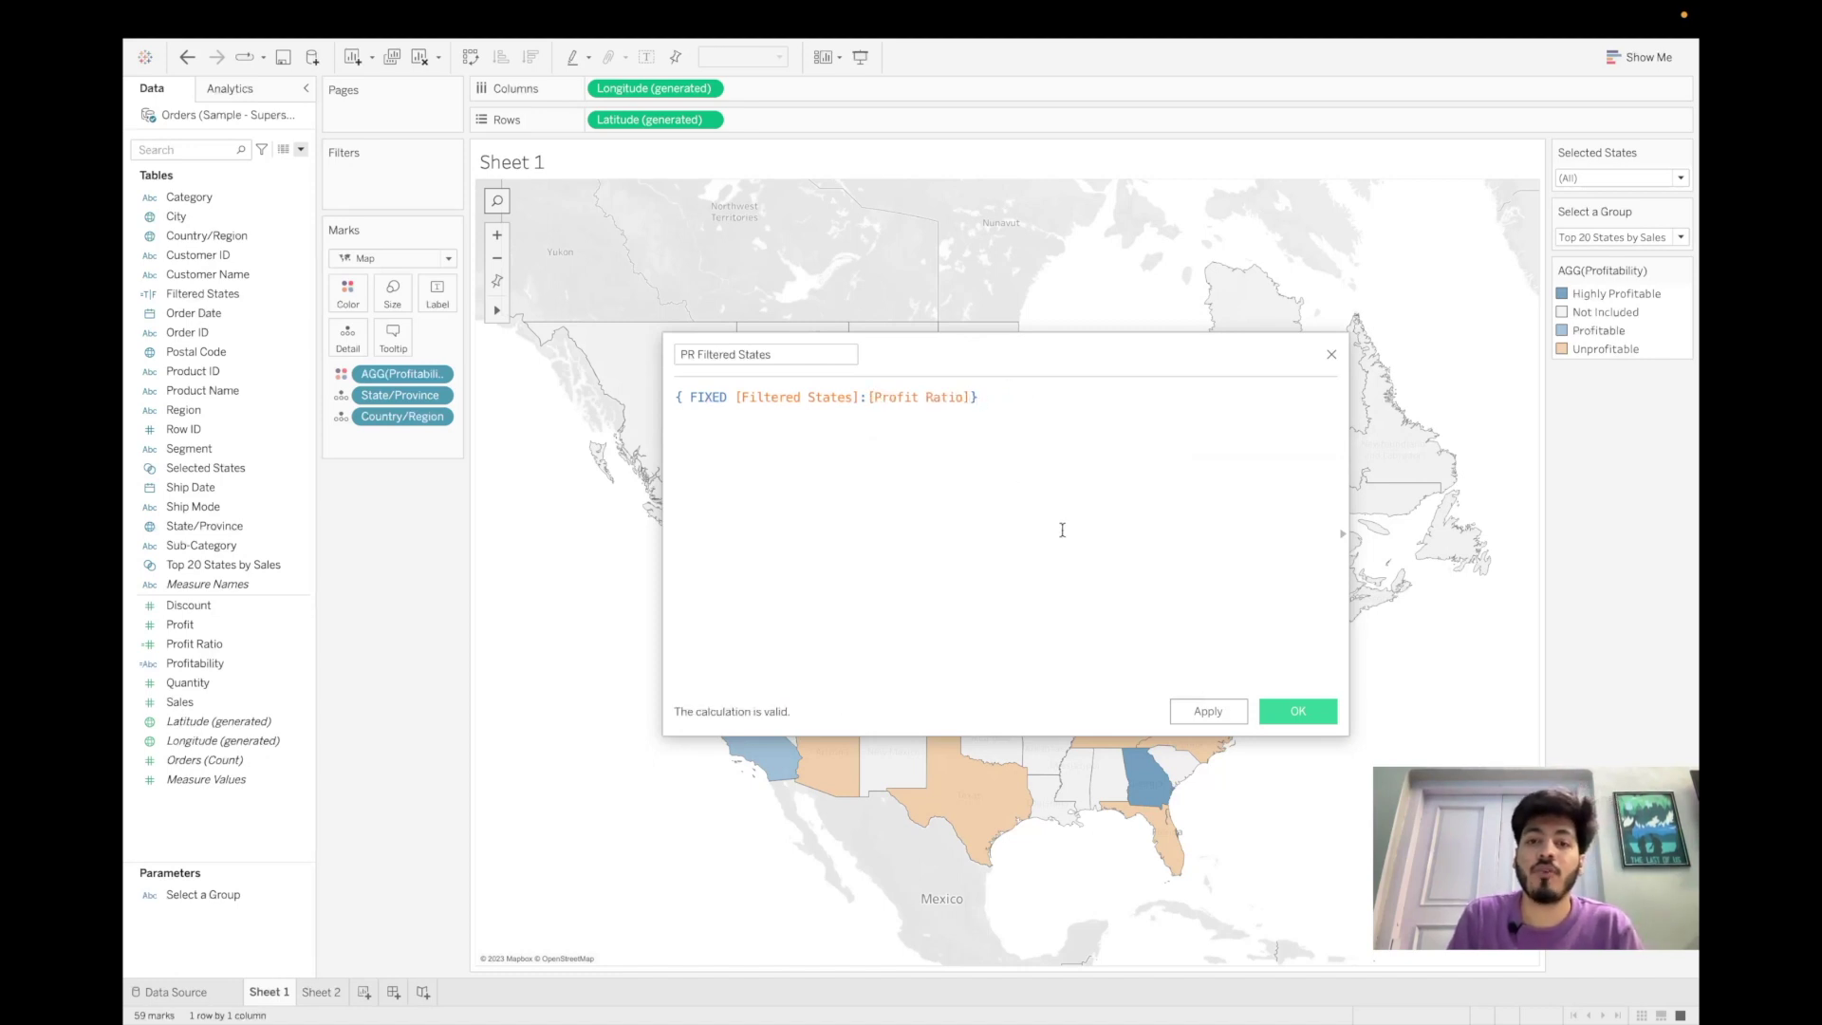
click(1207, 711)
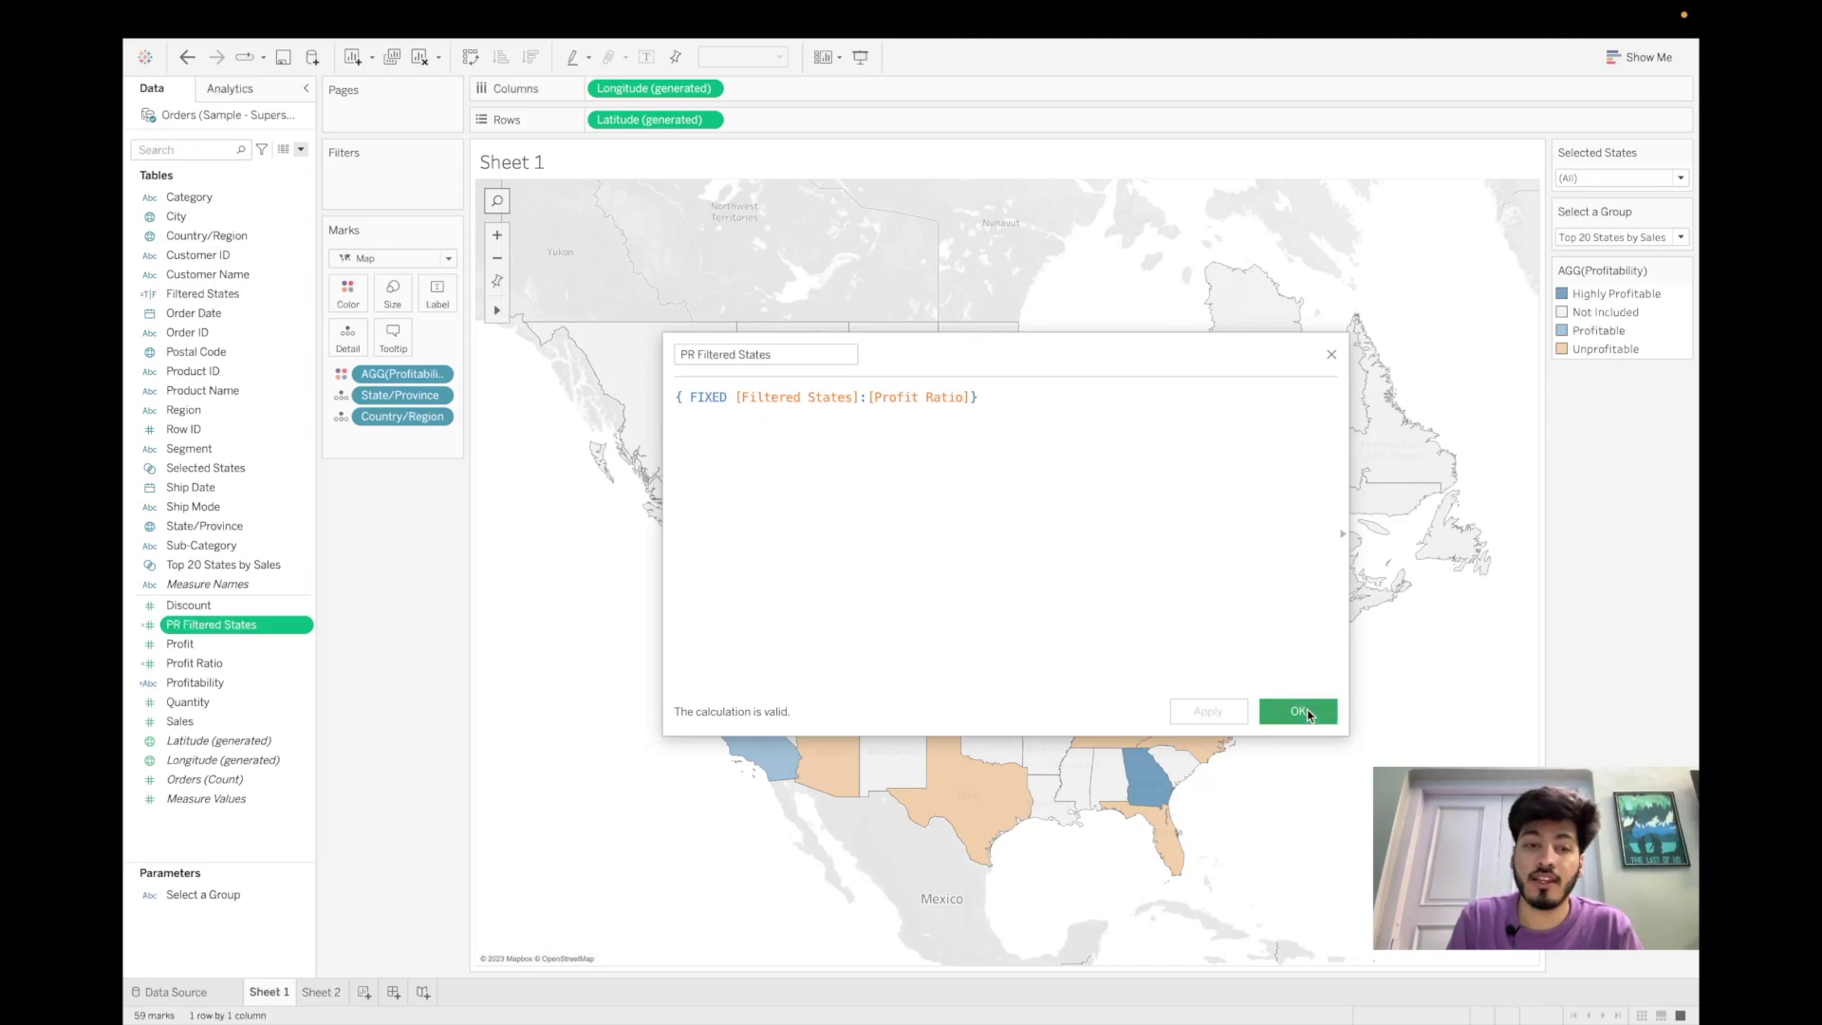
click(1296, 711)
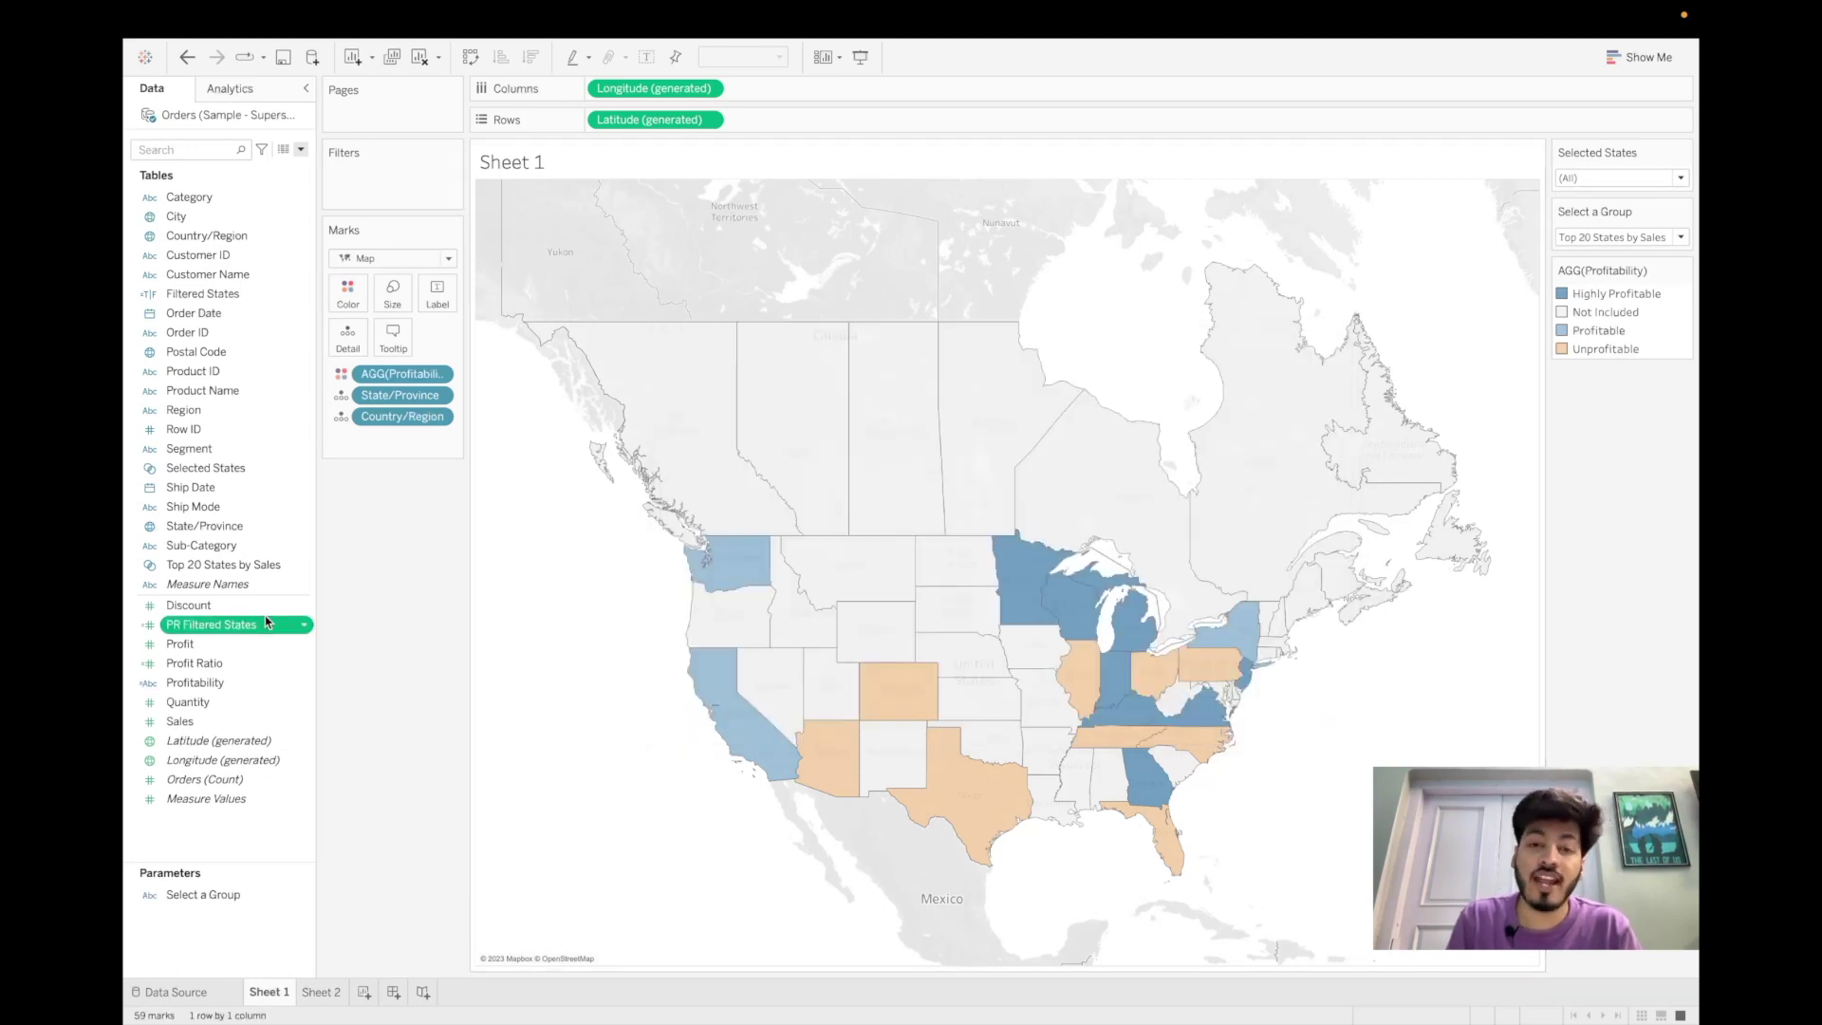
- Create a calculated field named PR for Selected States with ZN({FIXED:AVG(IF [Filtered States] THEN [PR Filtered States] END)})
click(300, 149)
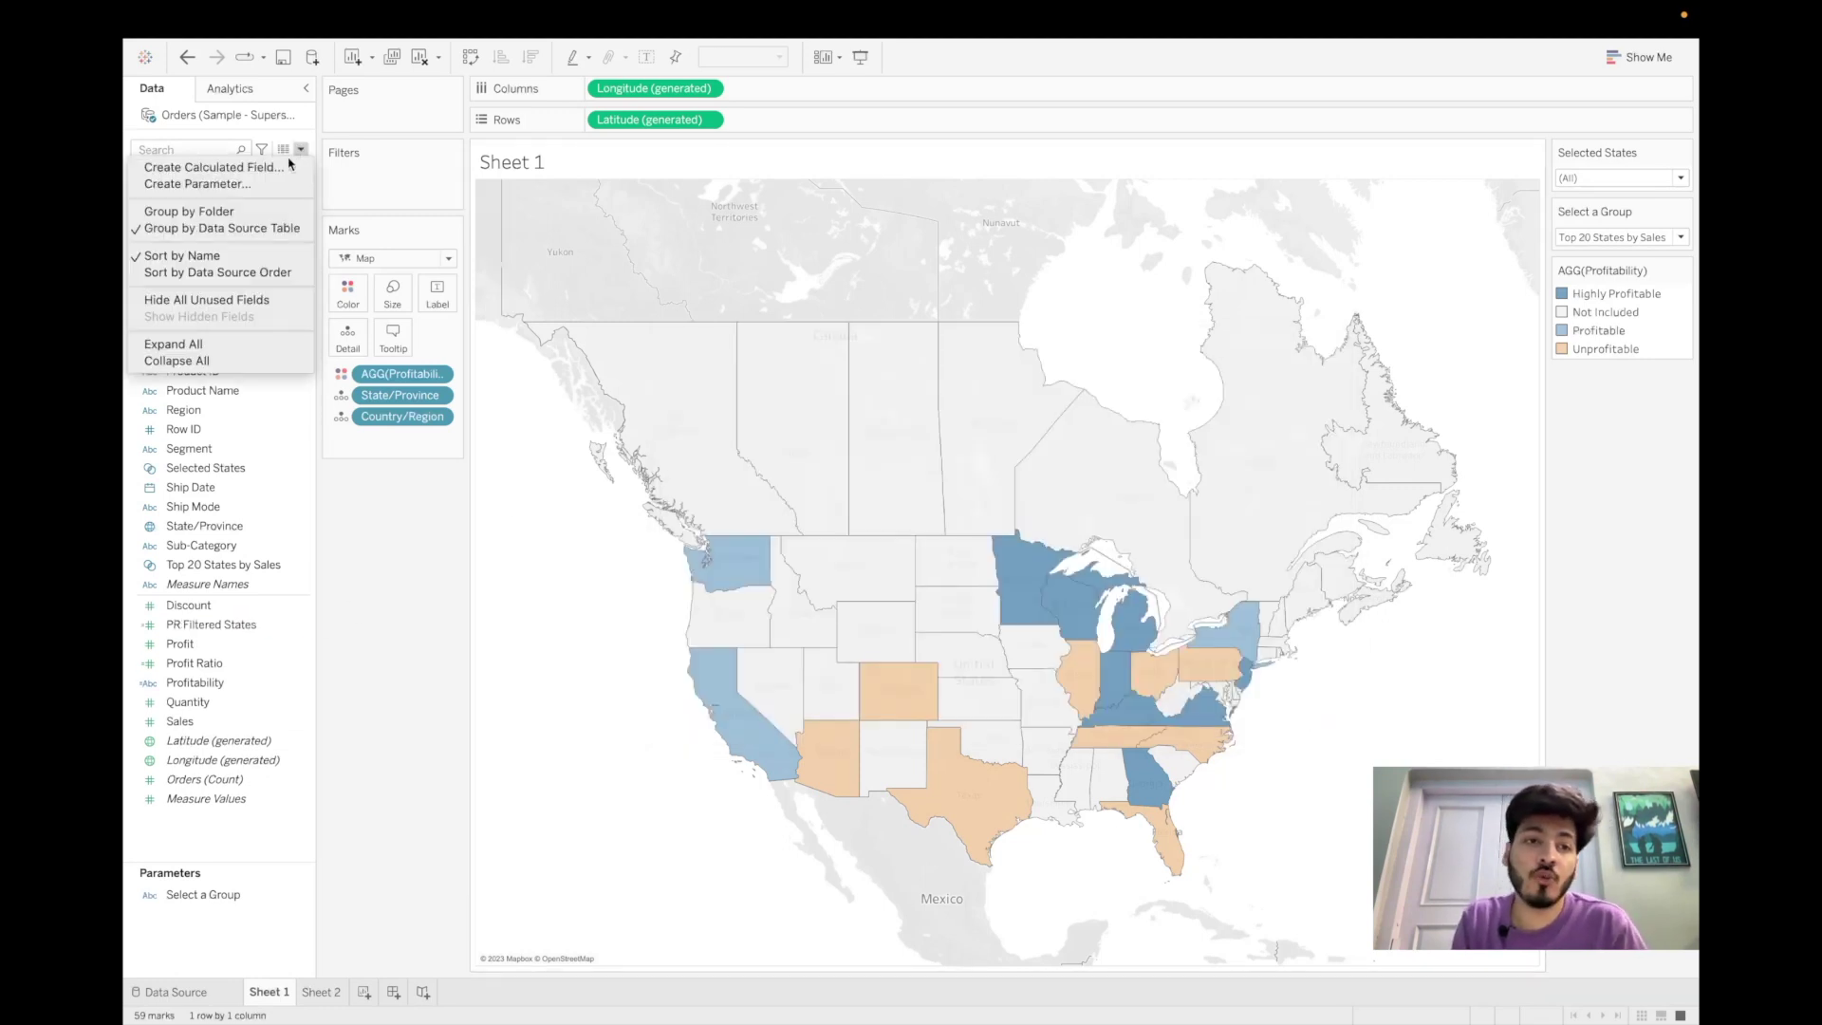
click(268, 169)
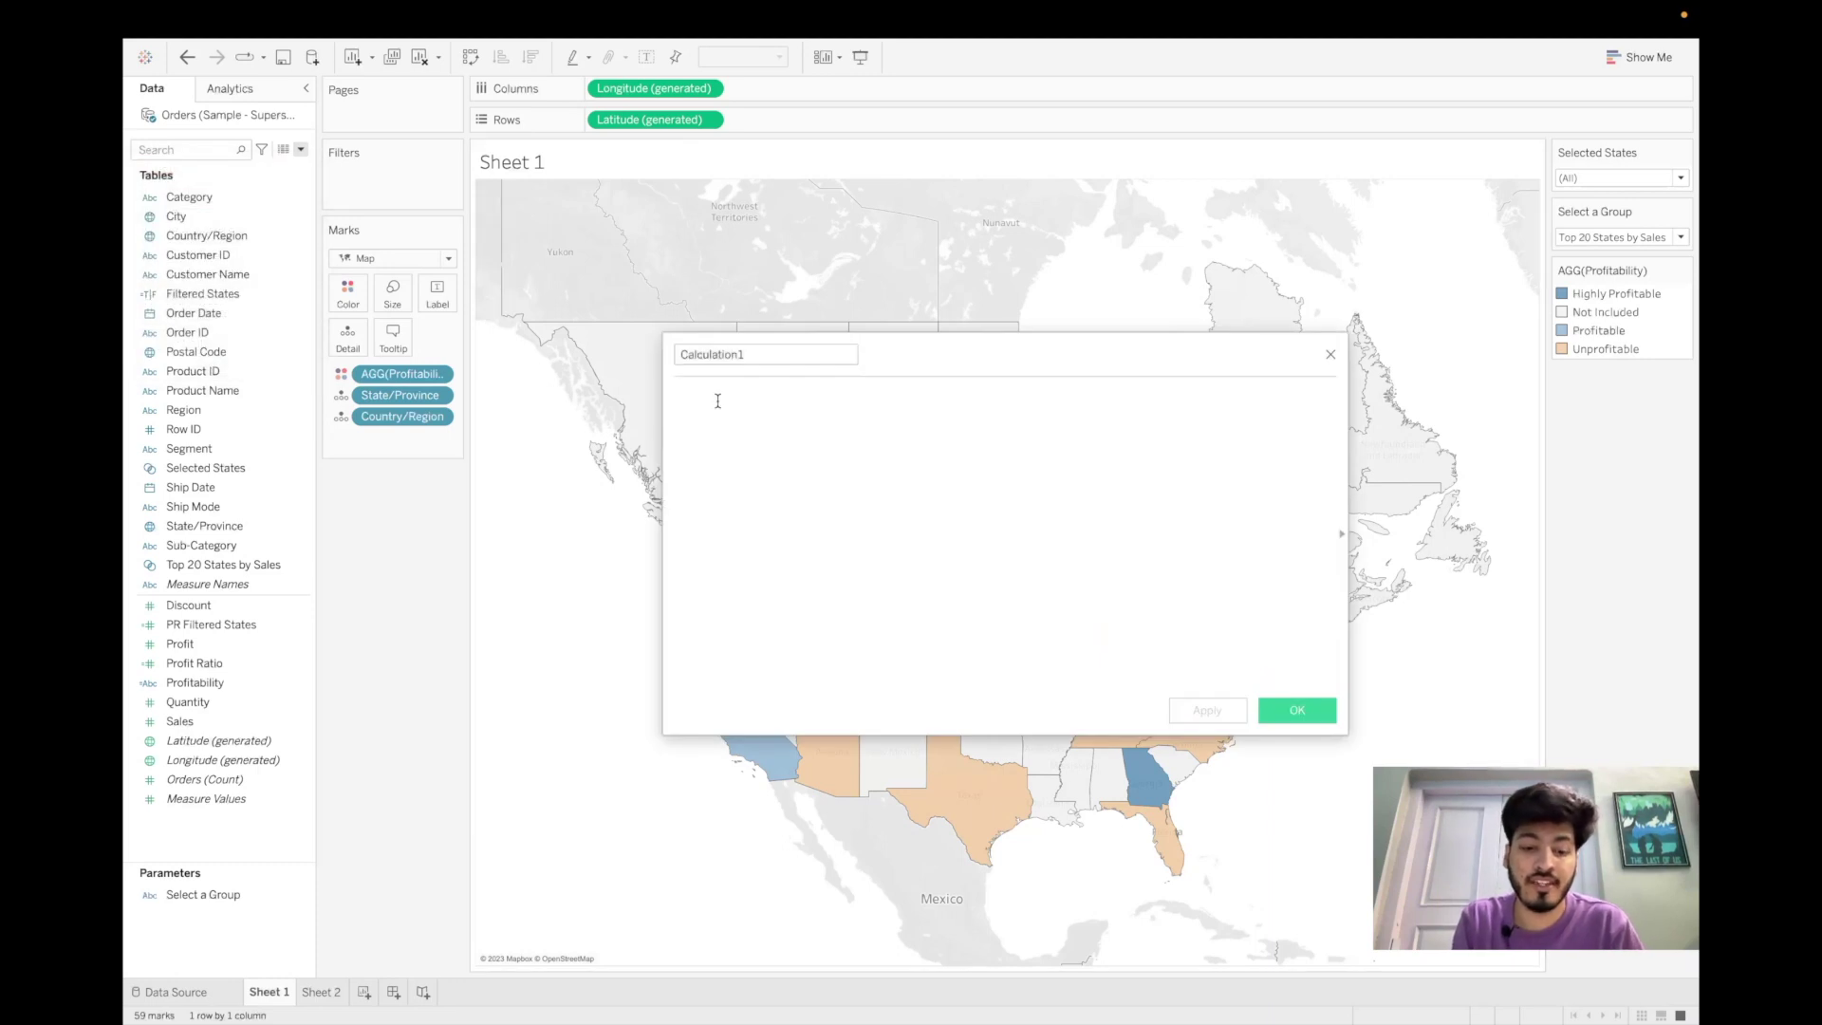
text(ZN({FIXED:AVG(IF [Filtered States] THEN [PR Filtered States] END)}))
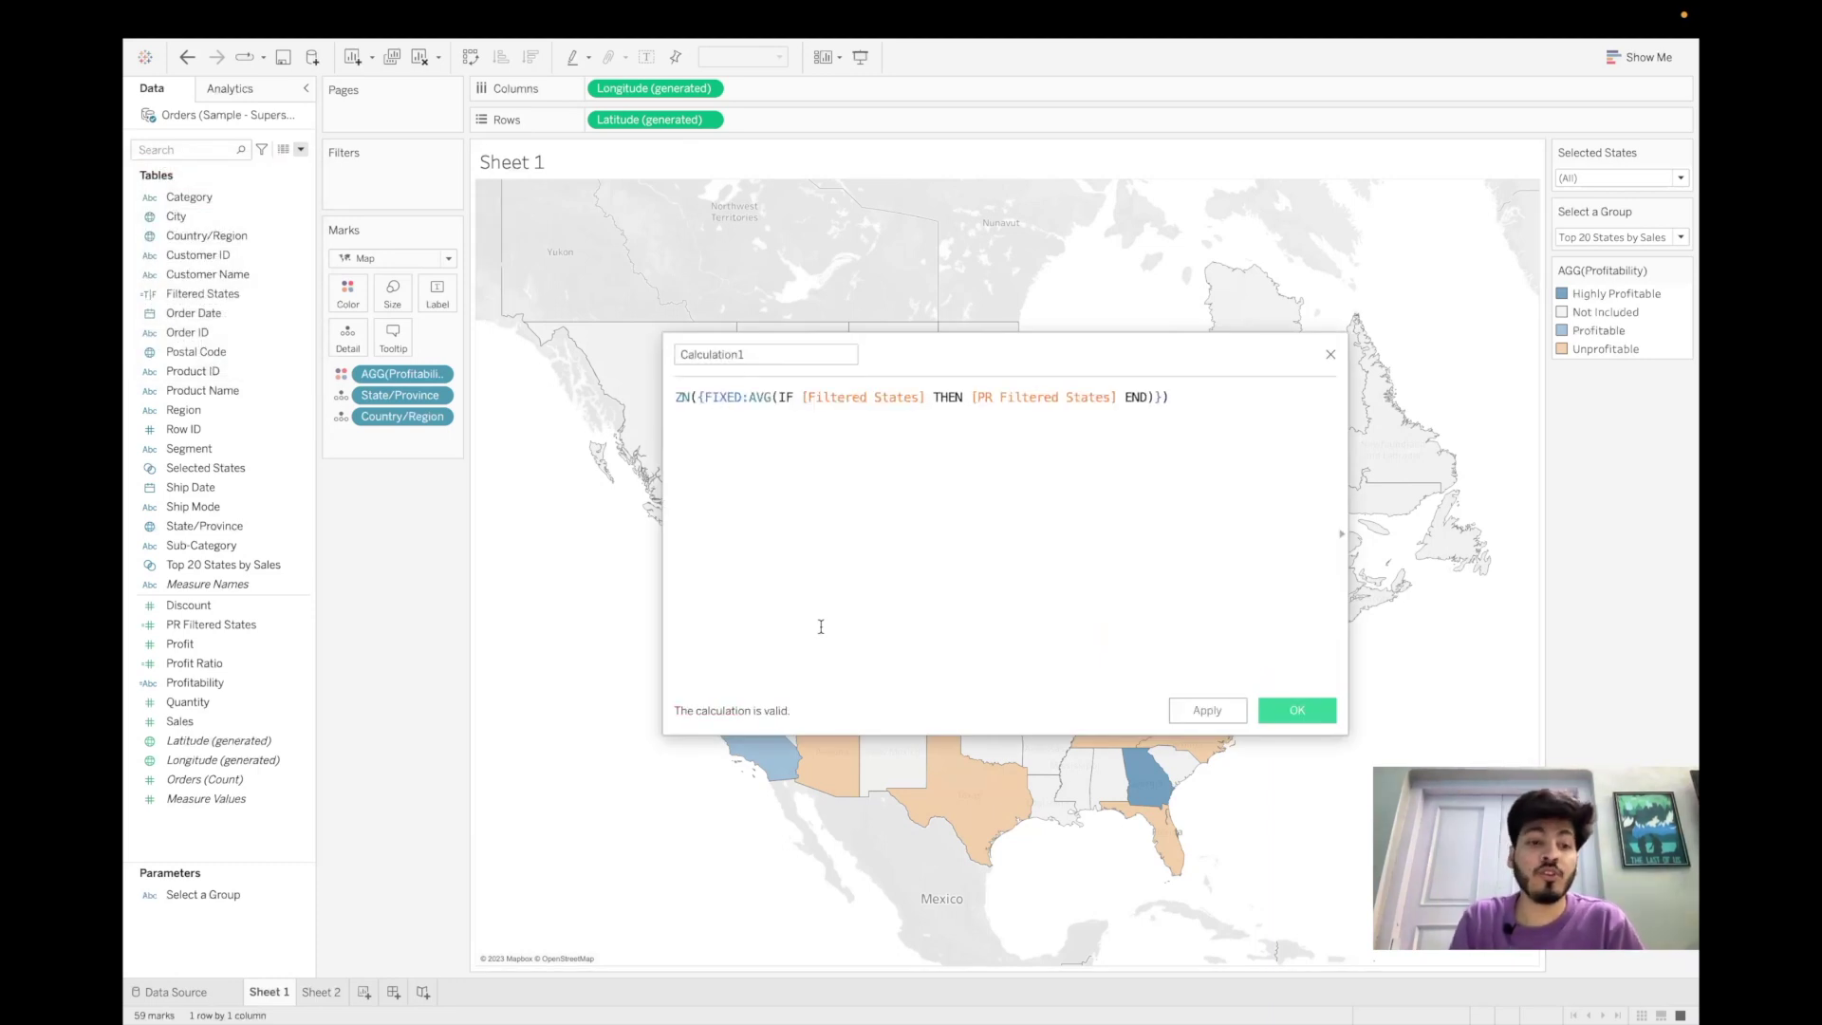
double_click(756, 355)
text(P)
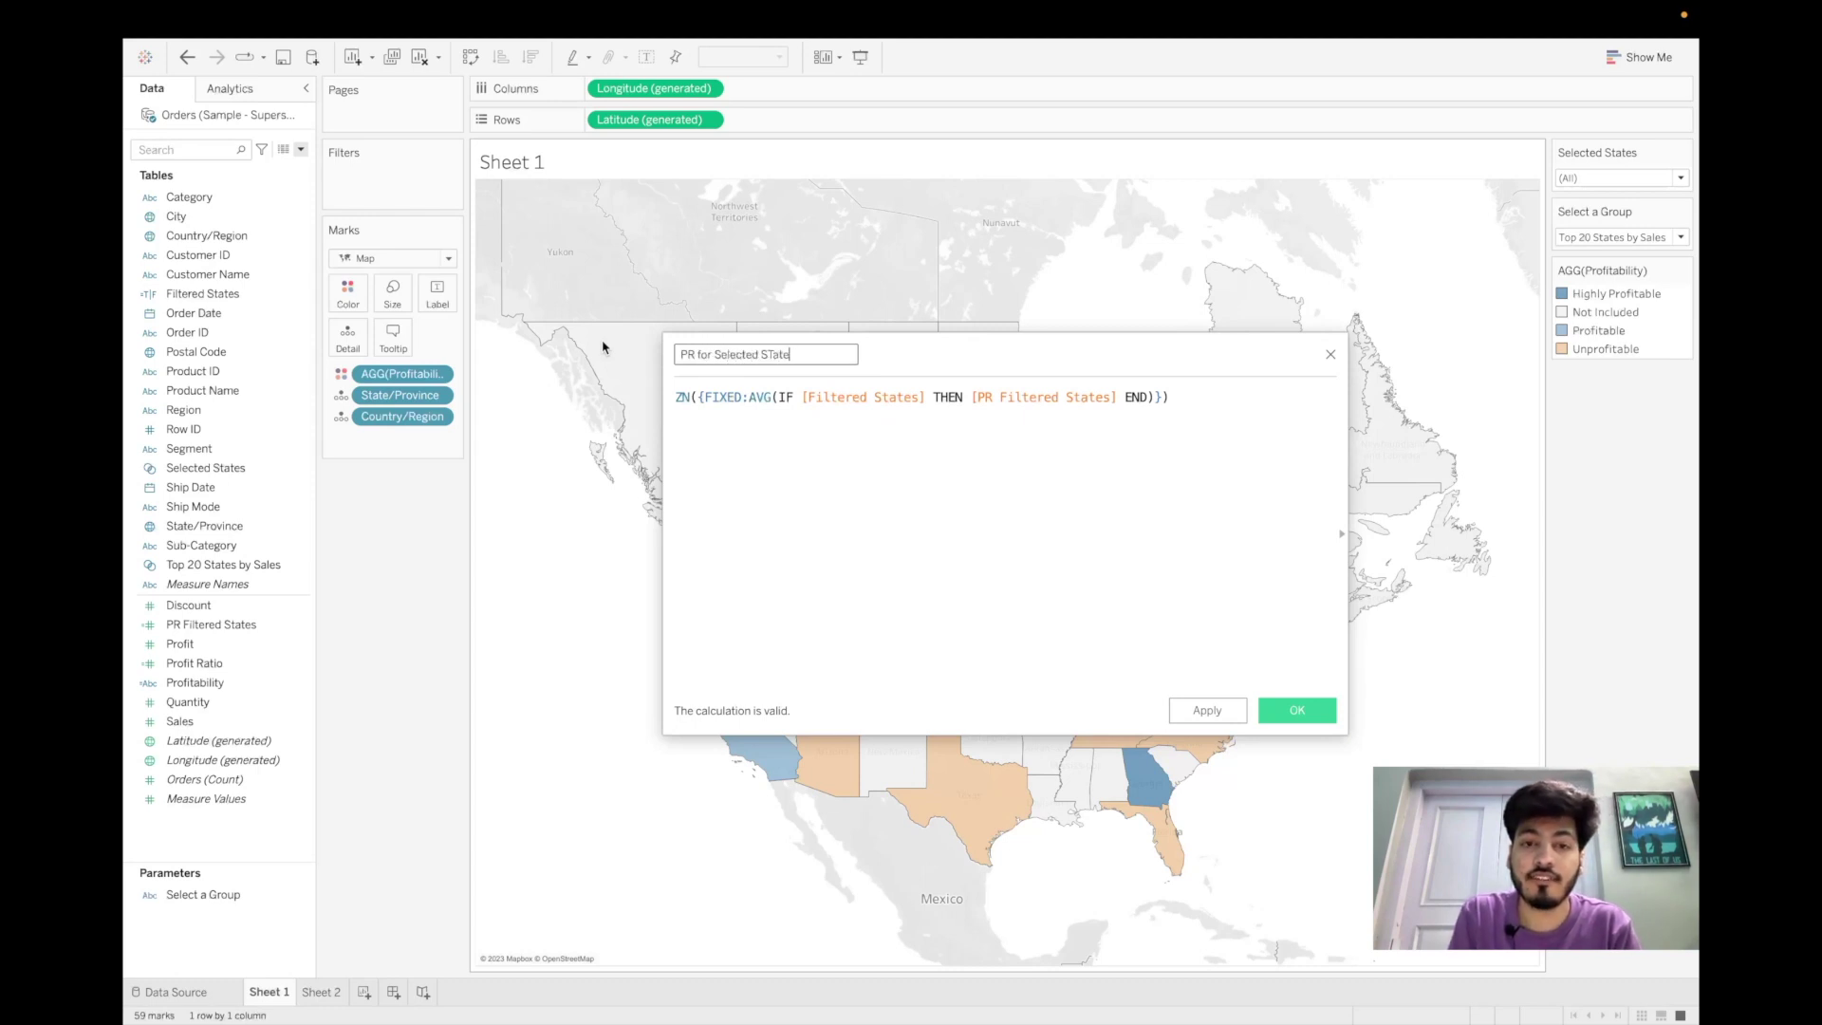
text(R for Selected States)
click(773, 453)
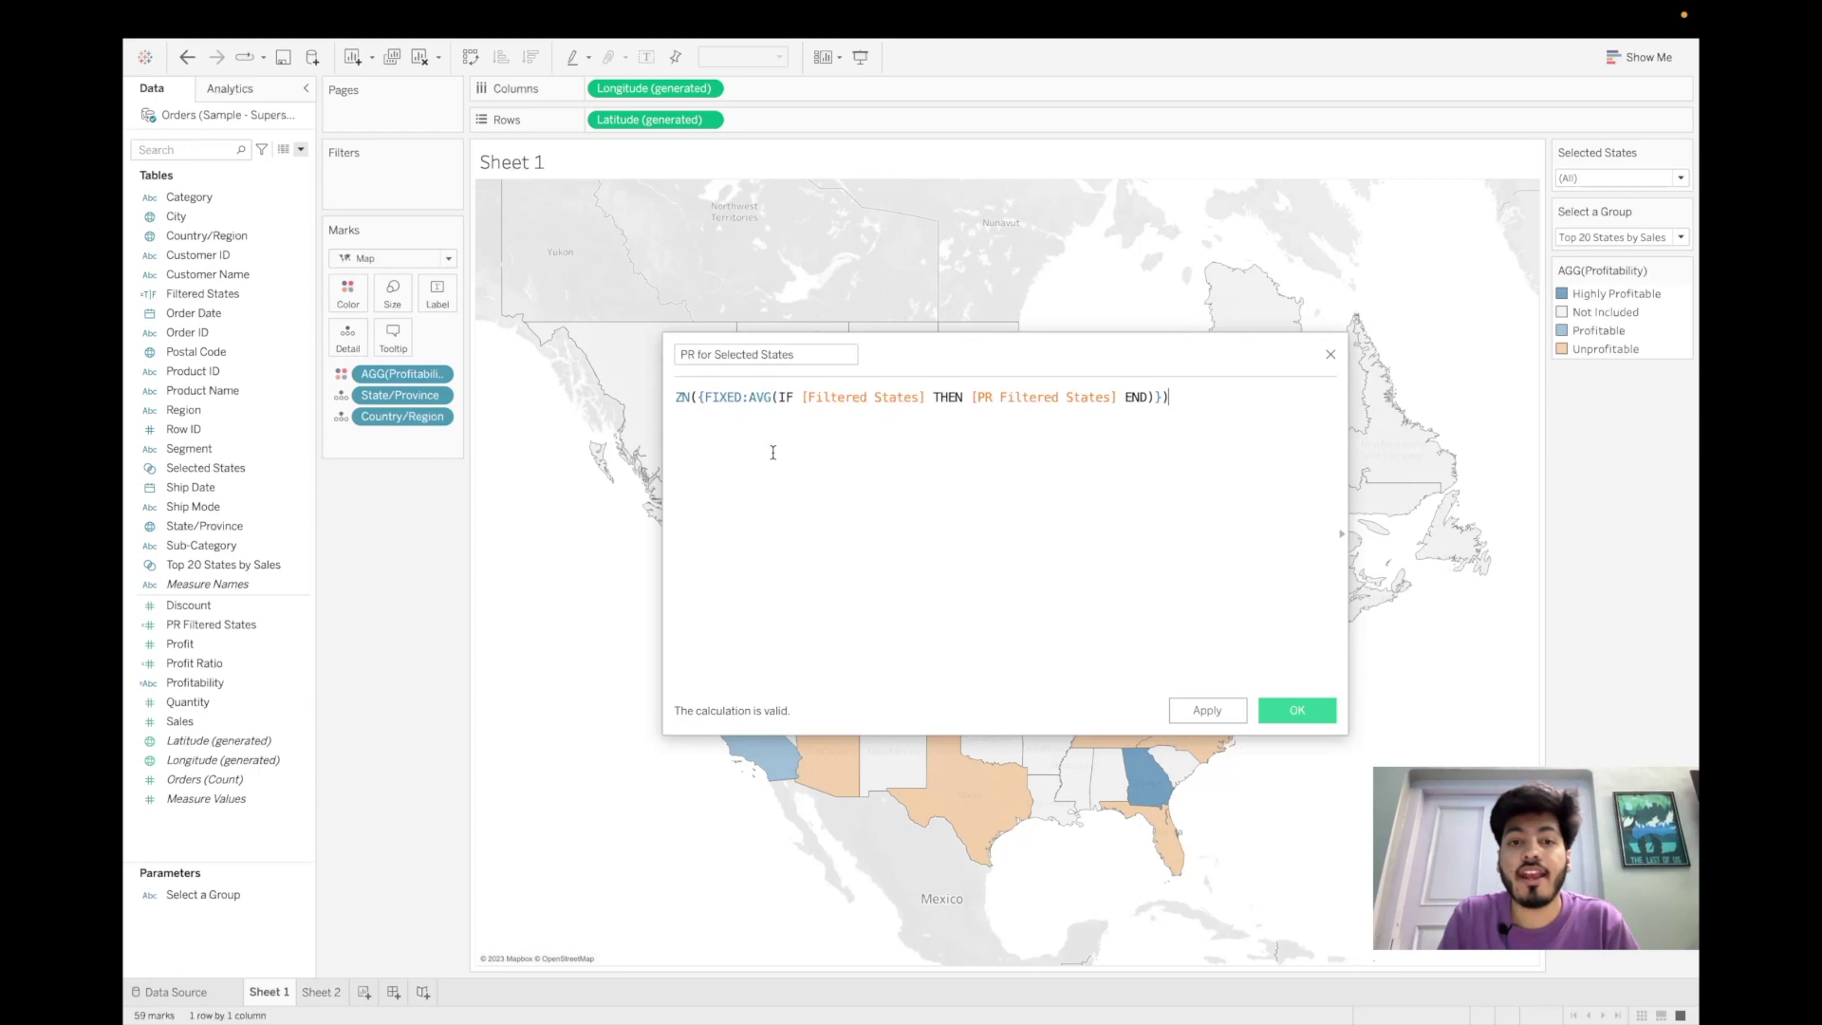
- Split the PR for Selected States formula into separate lines after ZN and before the final parenthesis, and save the field
click(694, 397)
key(Return)
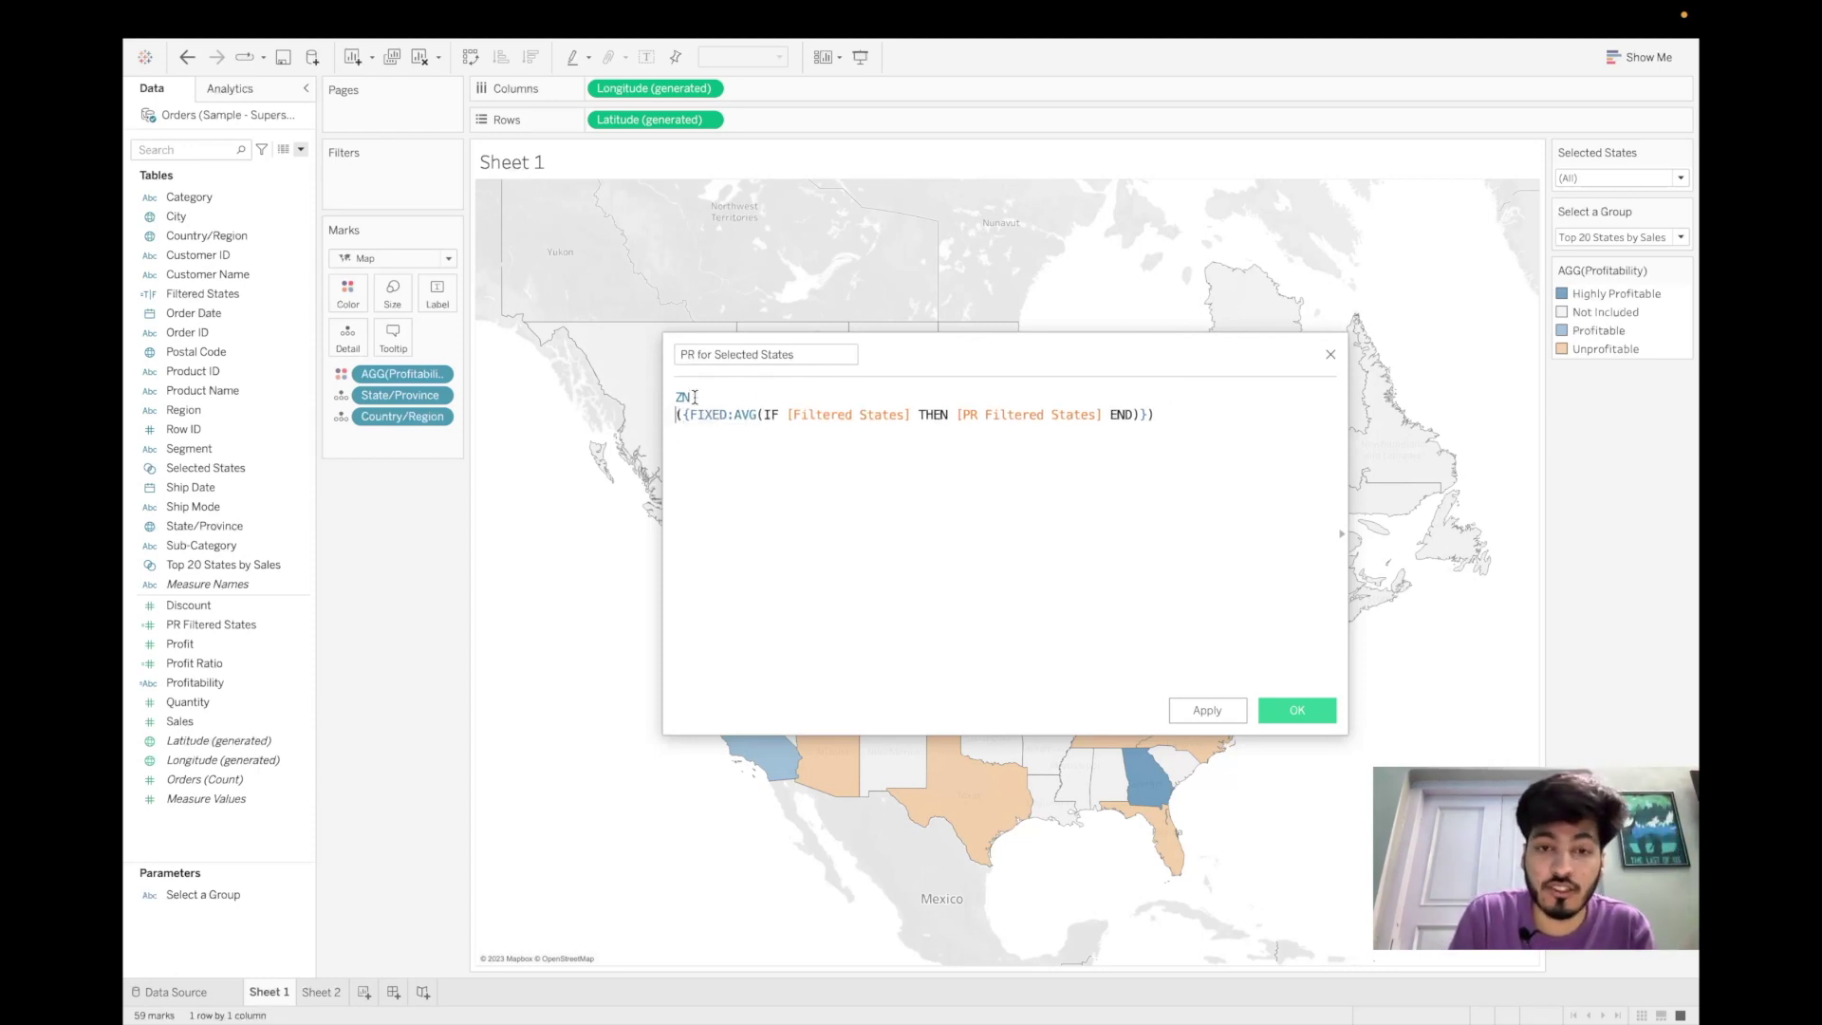
click(1150, 414)
key(Return)
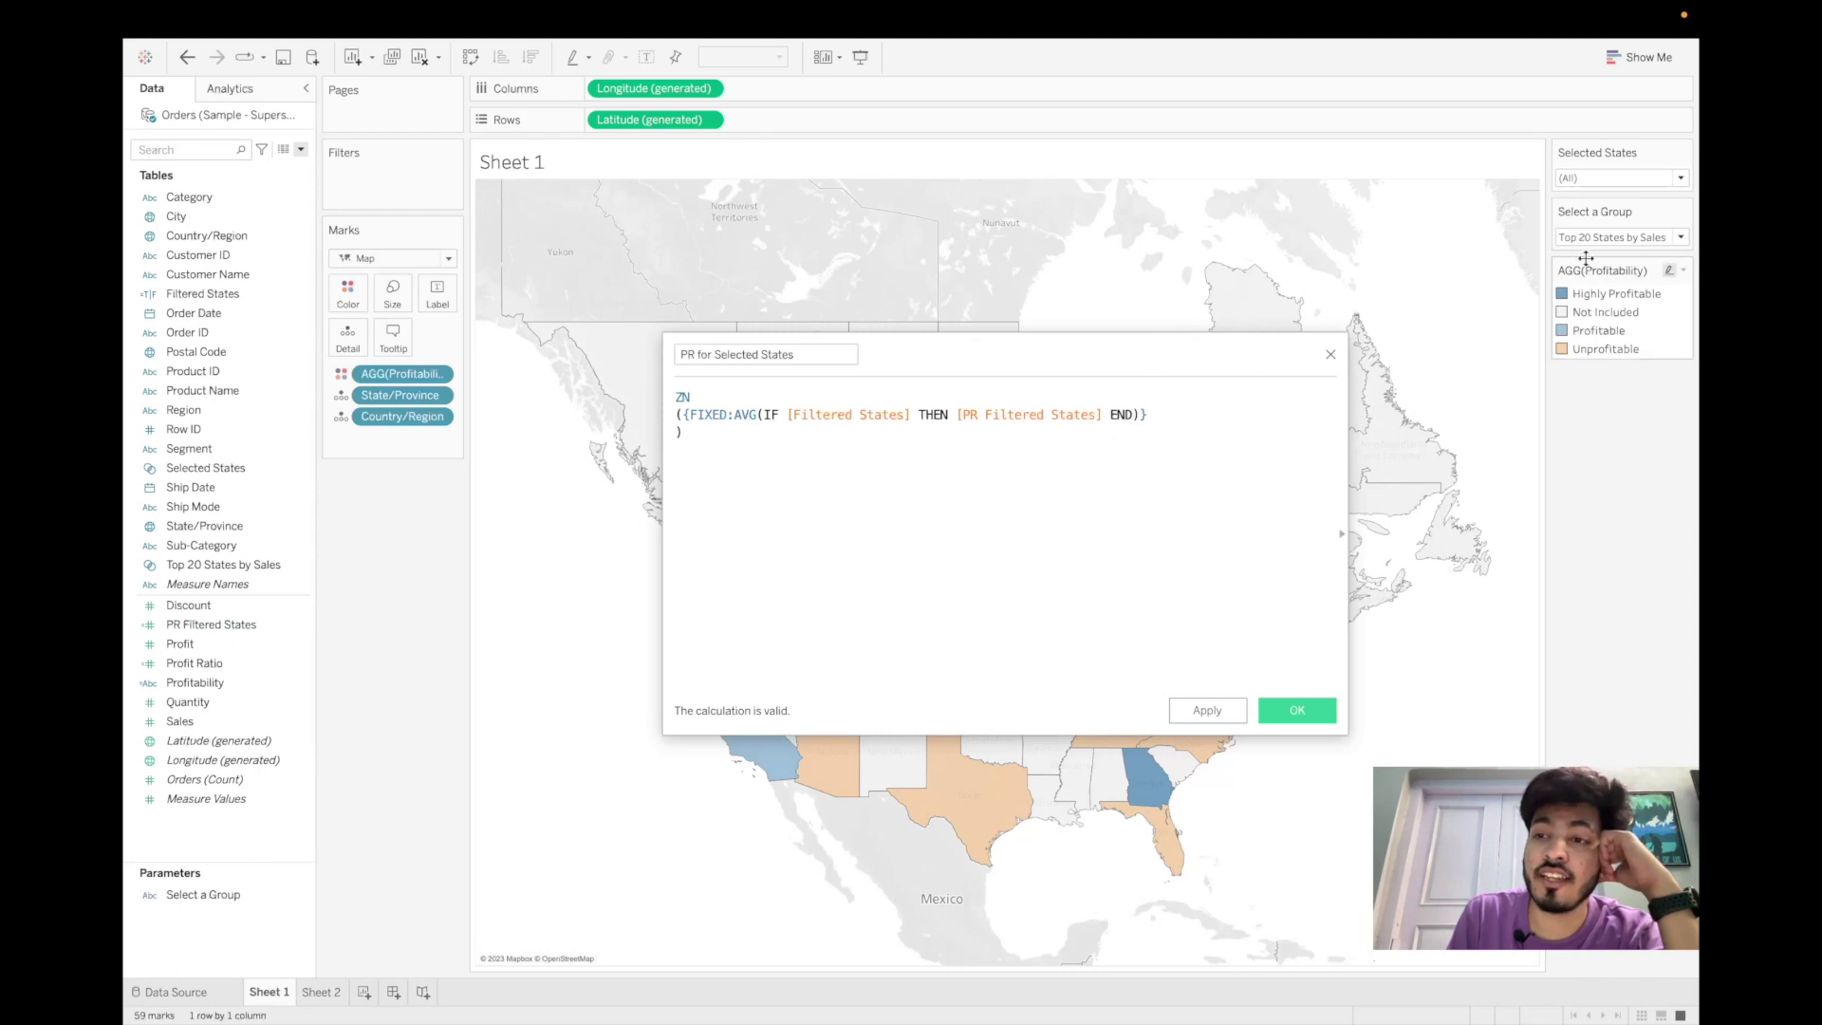
click(1622, 237)
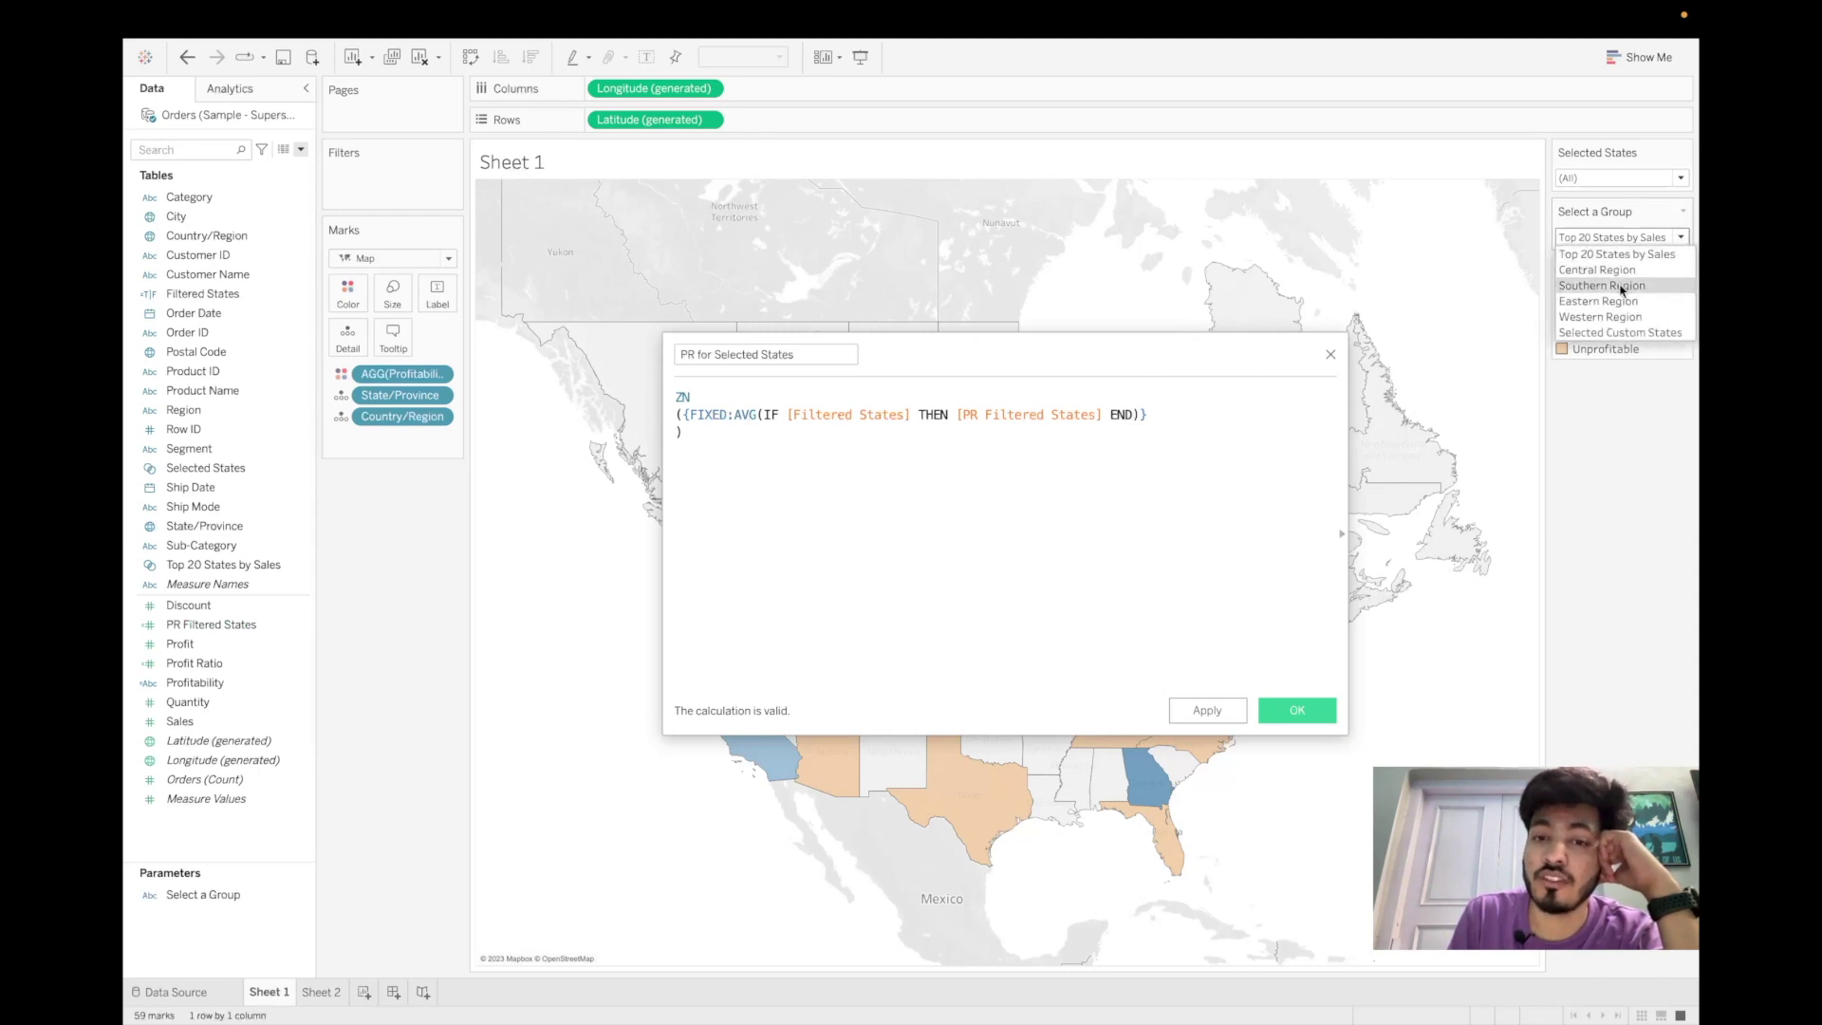
click(1163, 525)
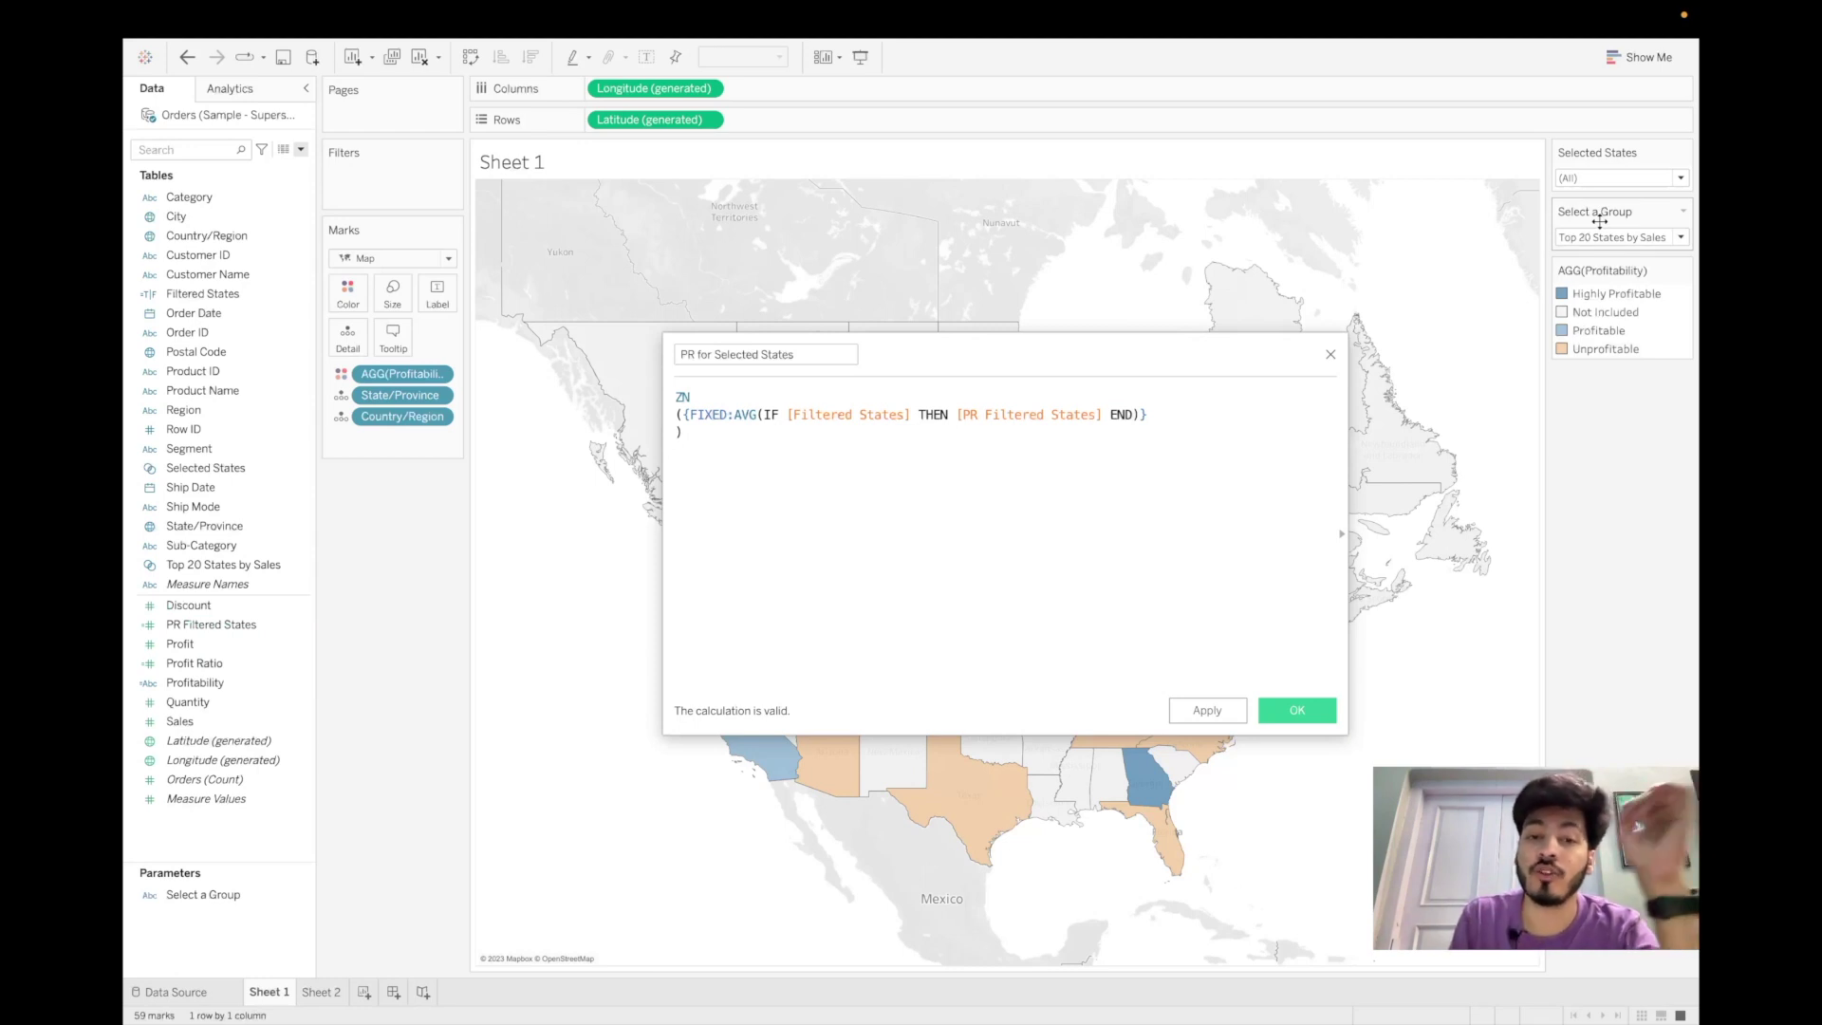
click(1210, 711)
click(1327, 715)
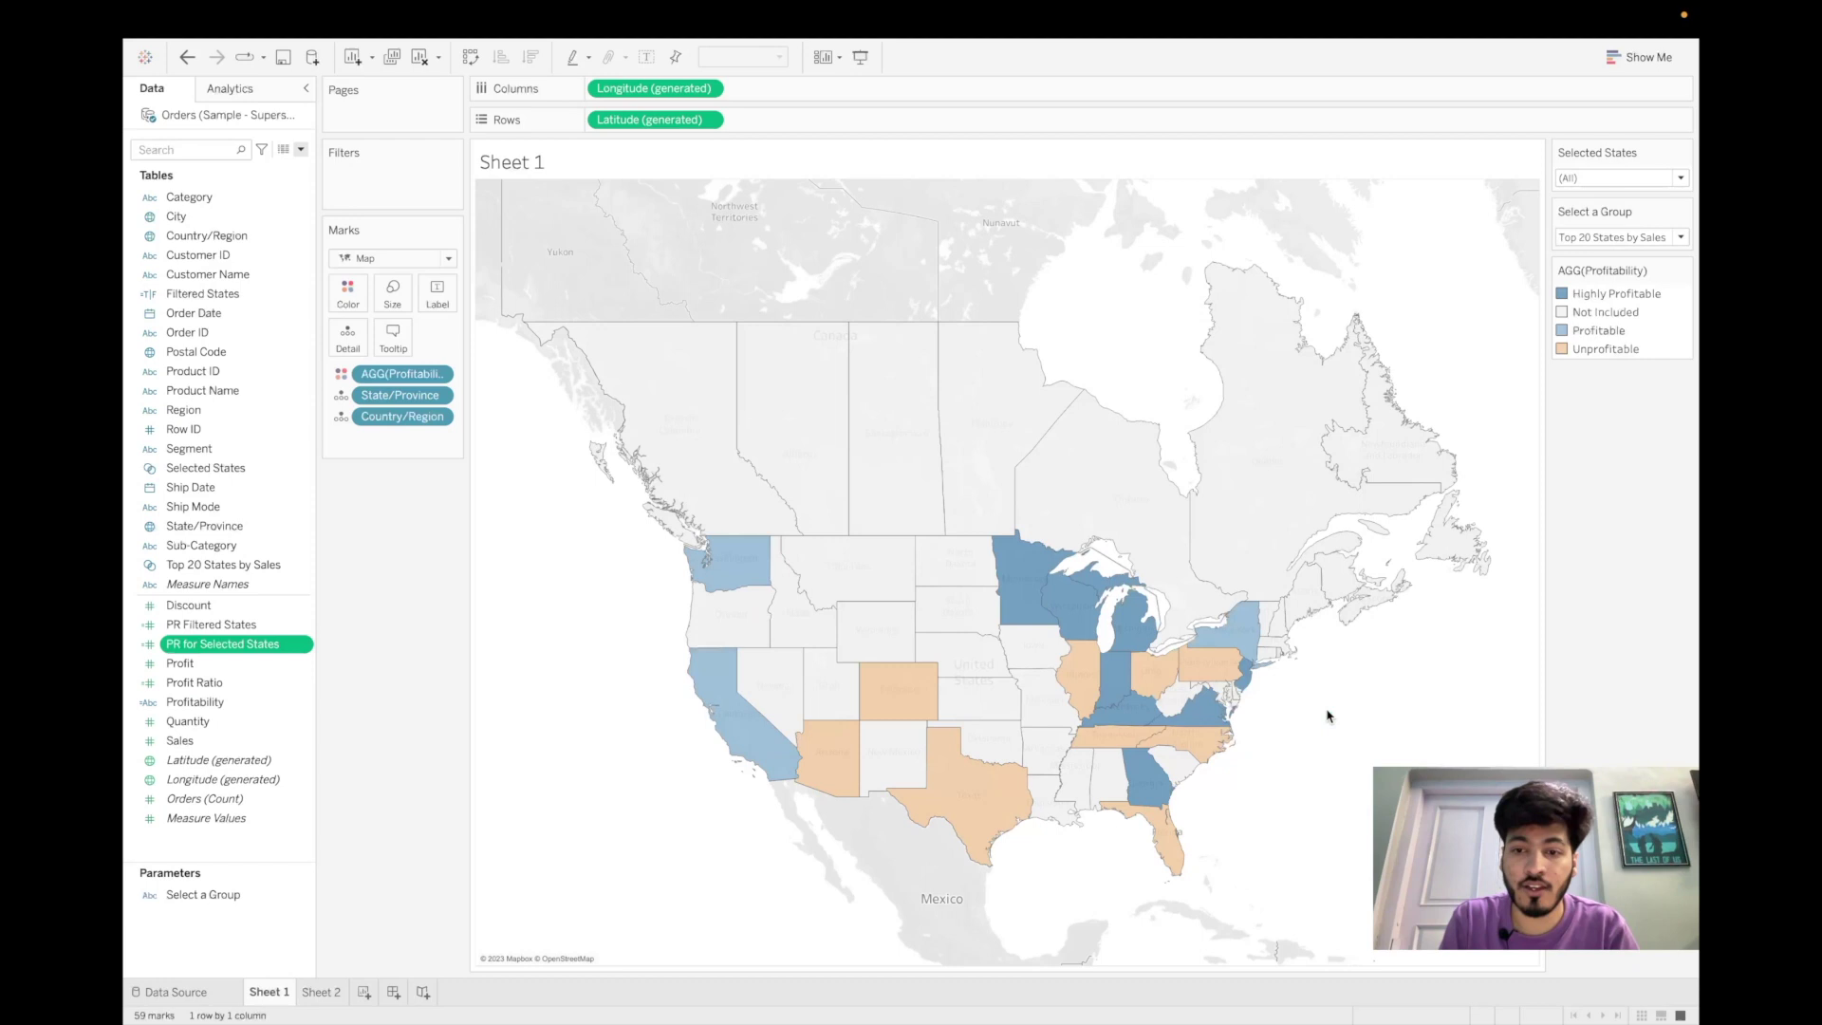
- Duplicate the PR for Selected States field and open the copy for editing
click(304, 644)
click(391, 358)
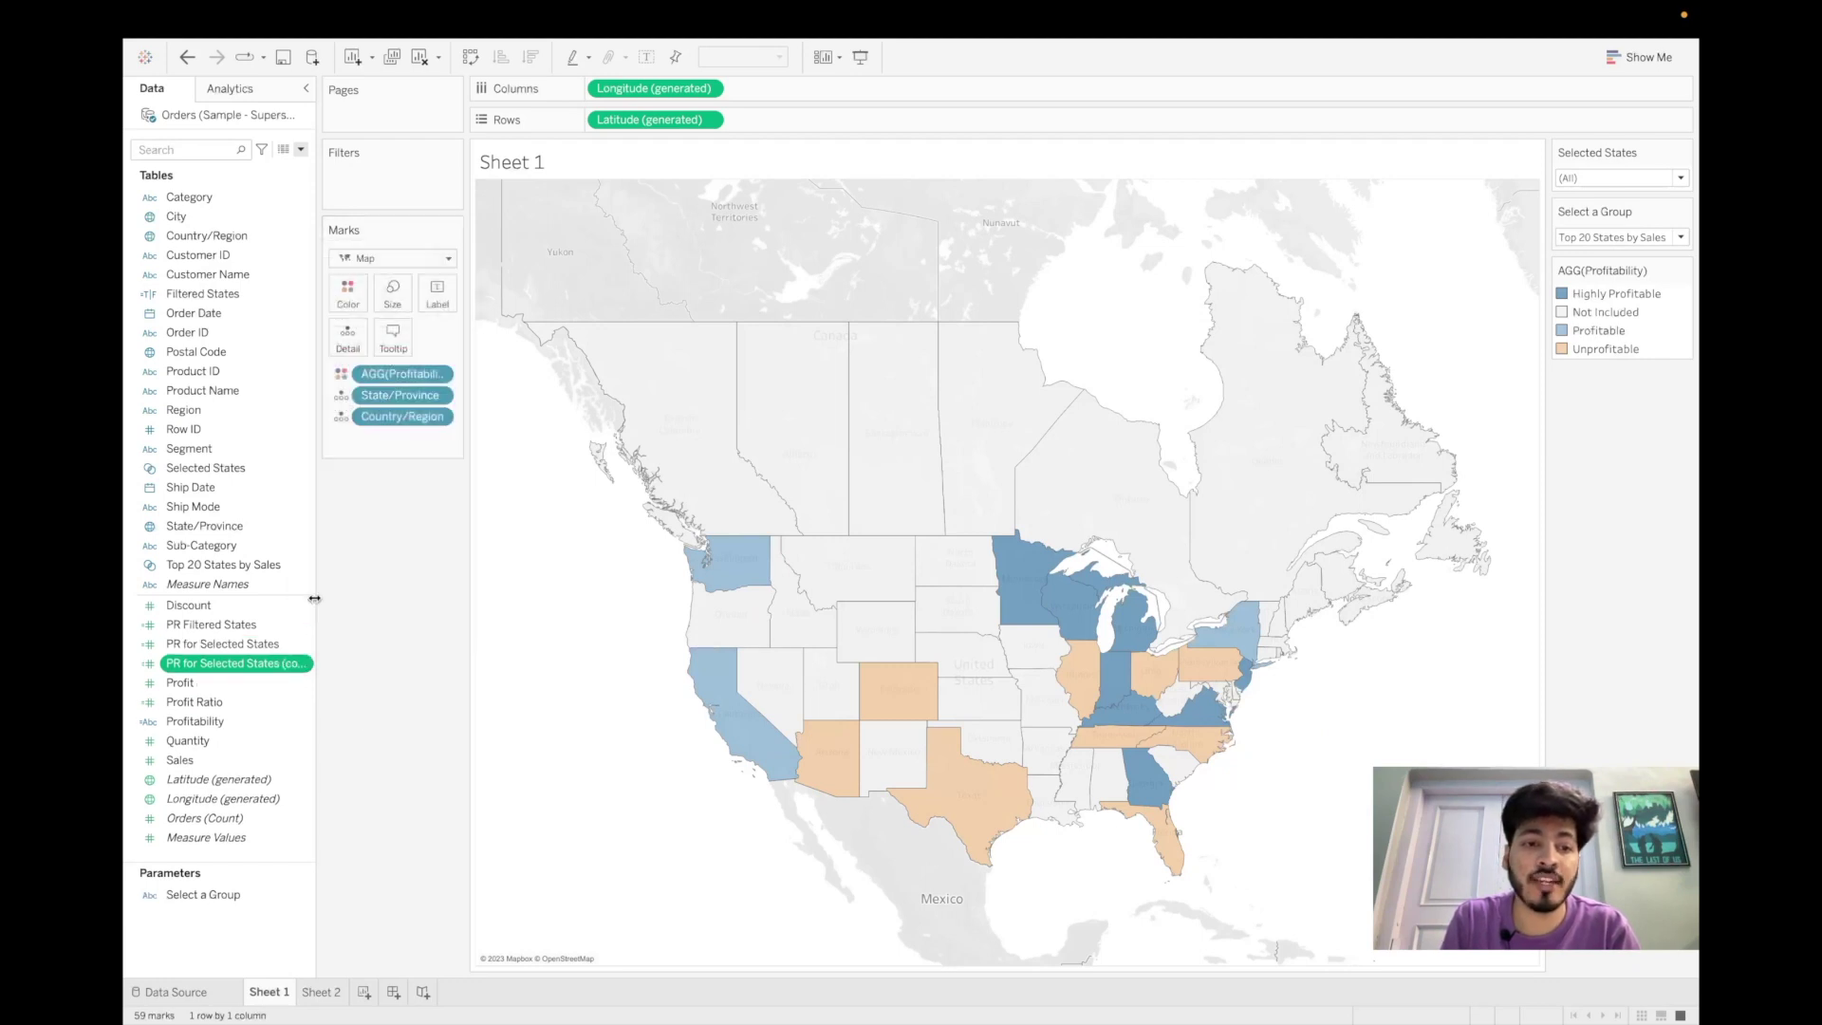
click(307, 665)
click(350, 362)
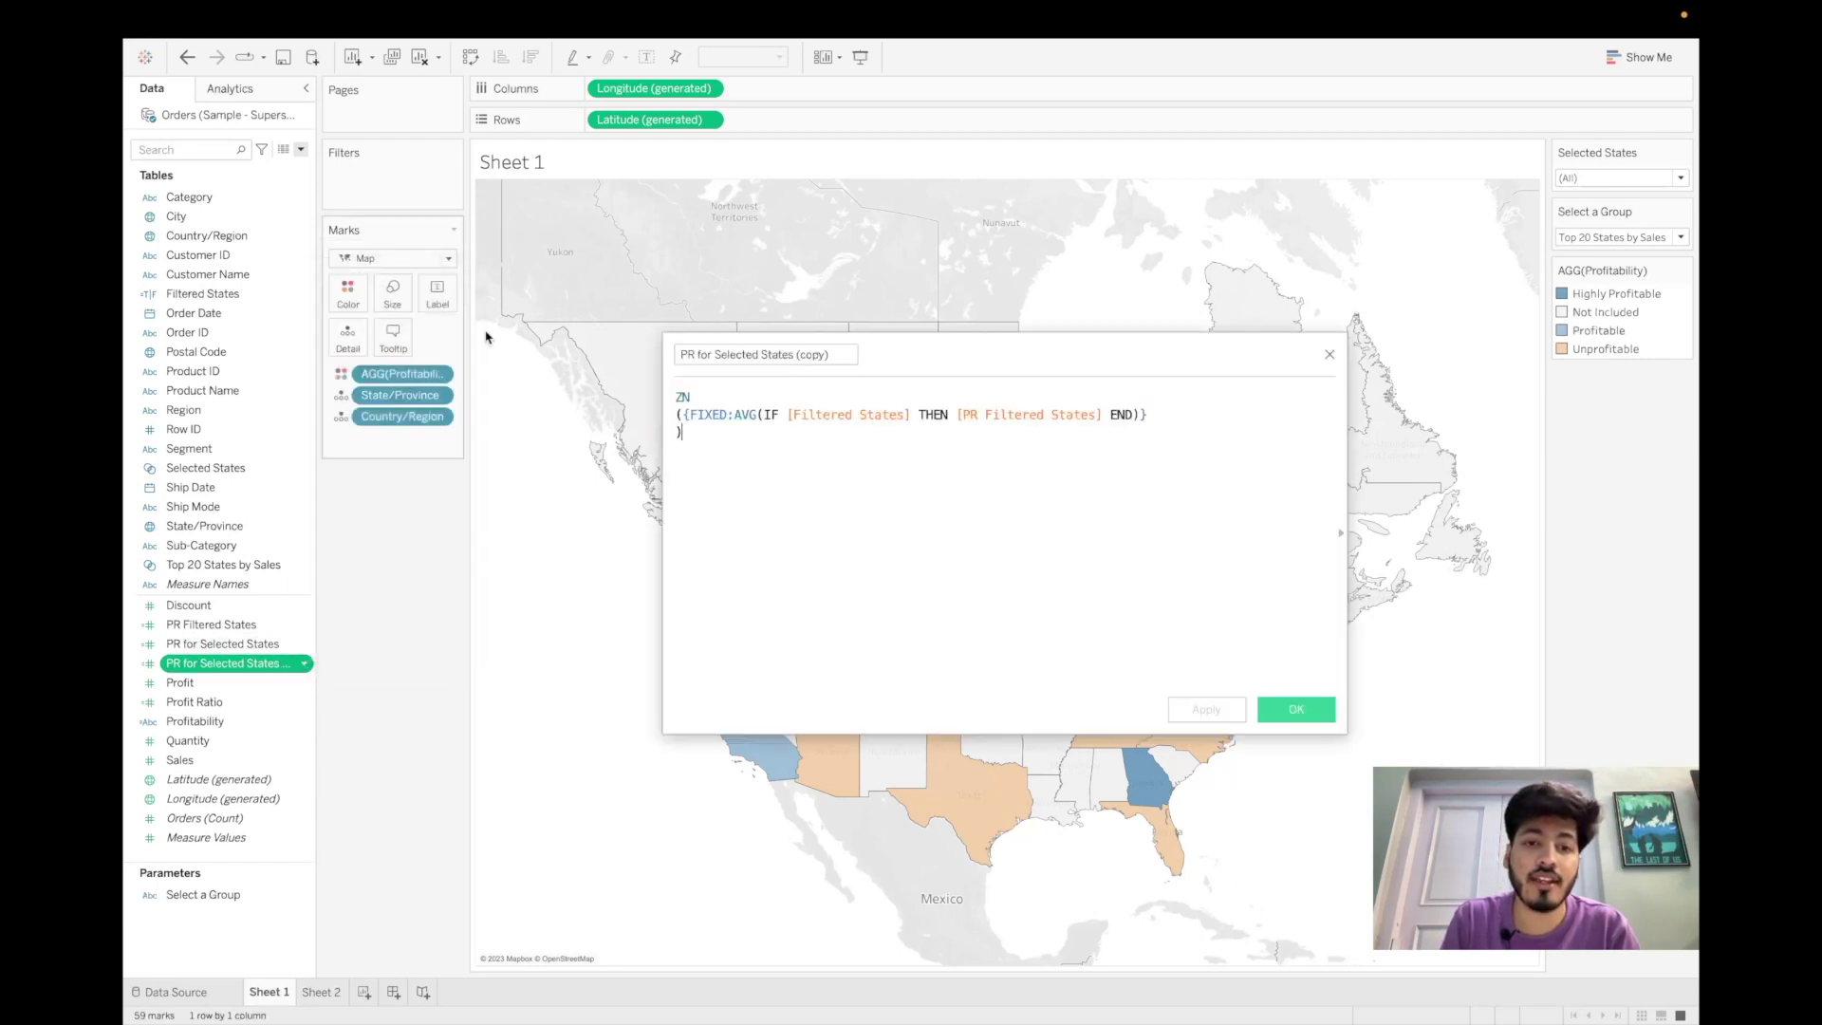
- Rename the copied field PR for Not Selected States, insert NOT before [Filtered States] in its IF condition, and save it
key(BackSpace)
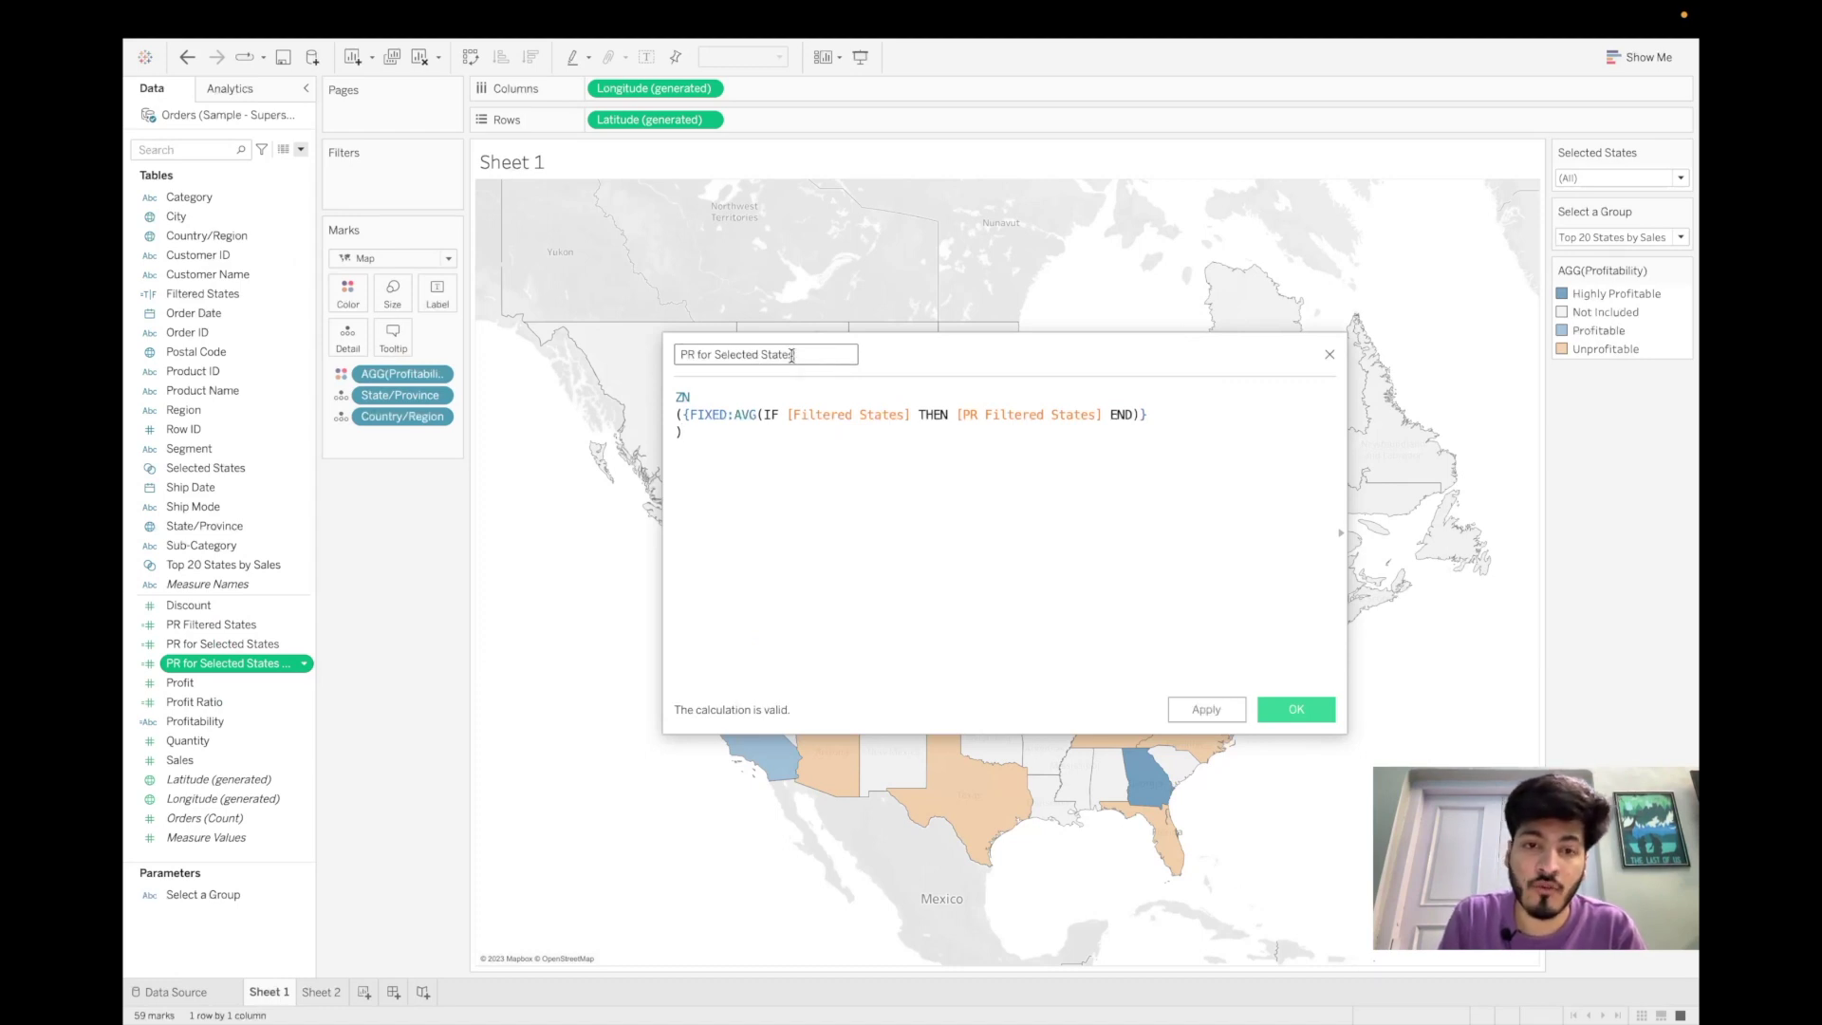
click(716, 355)
text(Not)
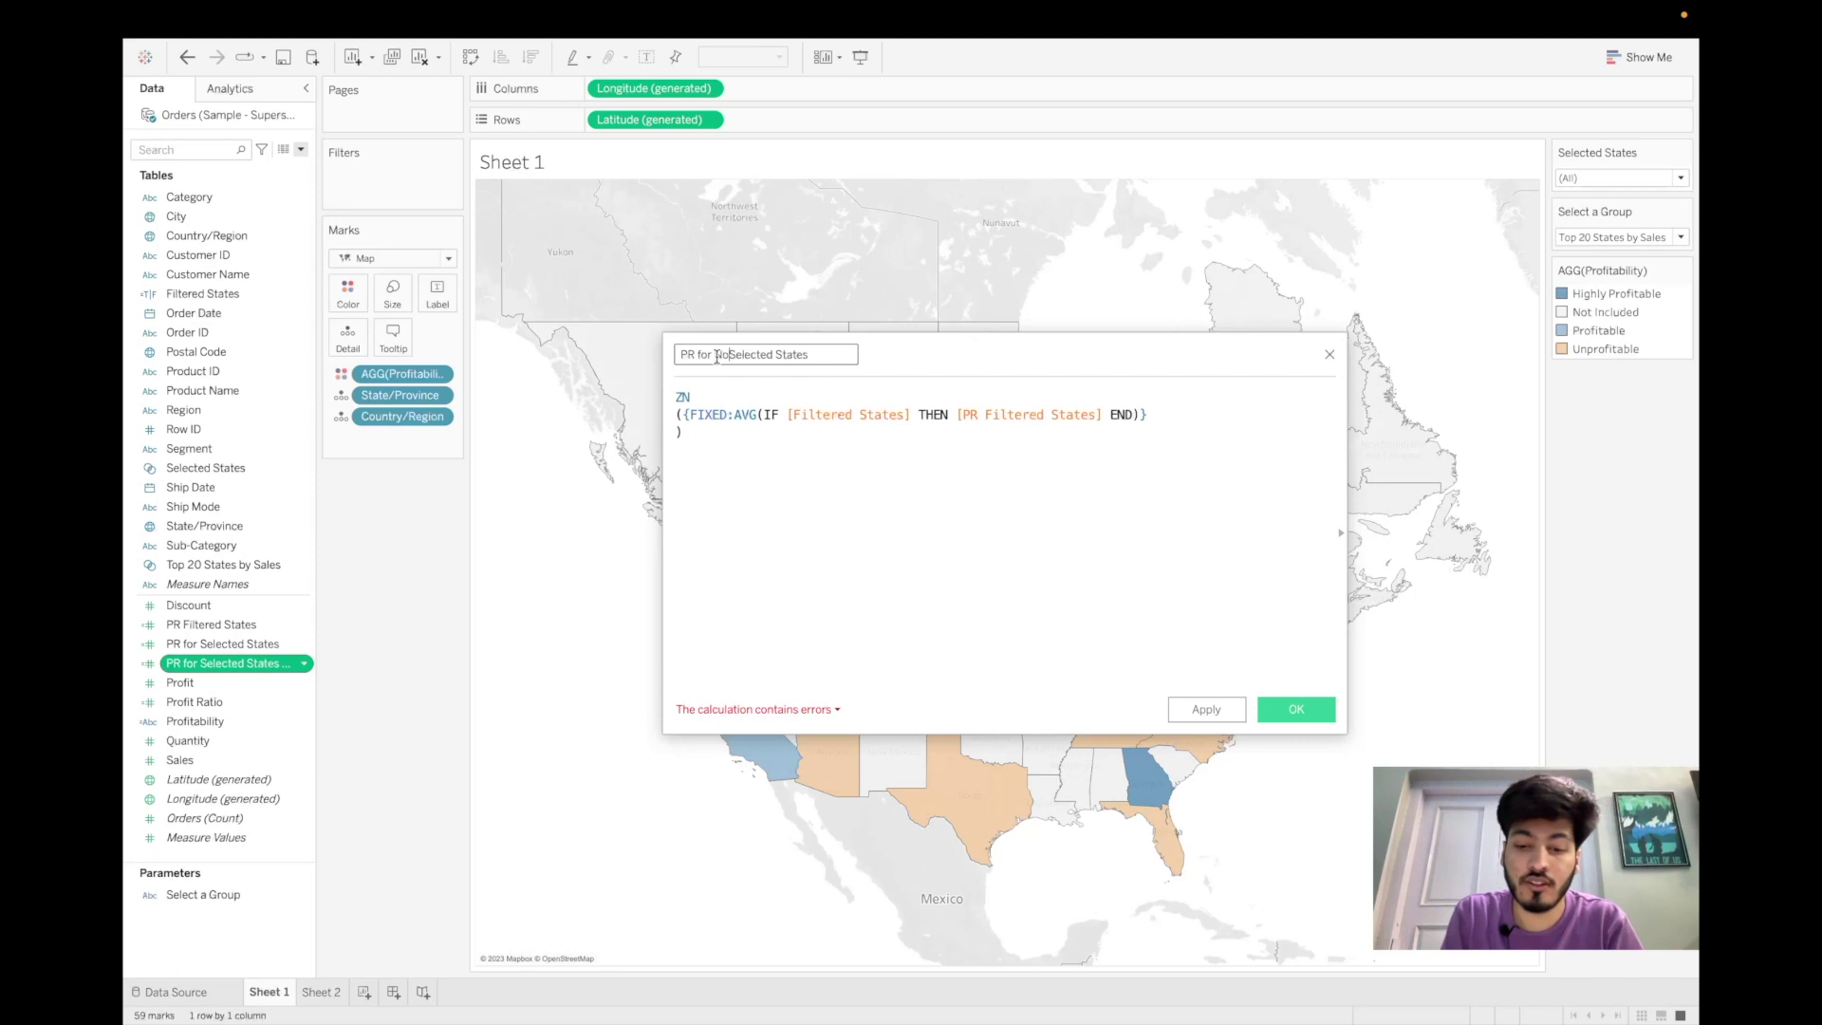
click(783, 414)
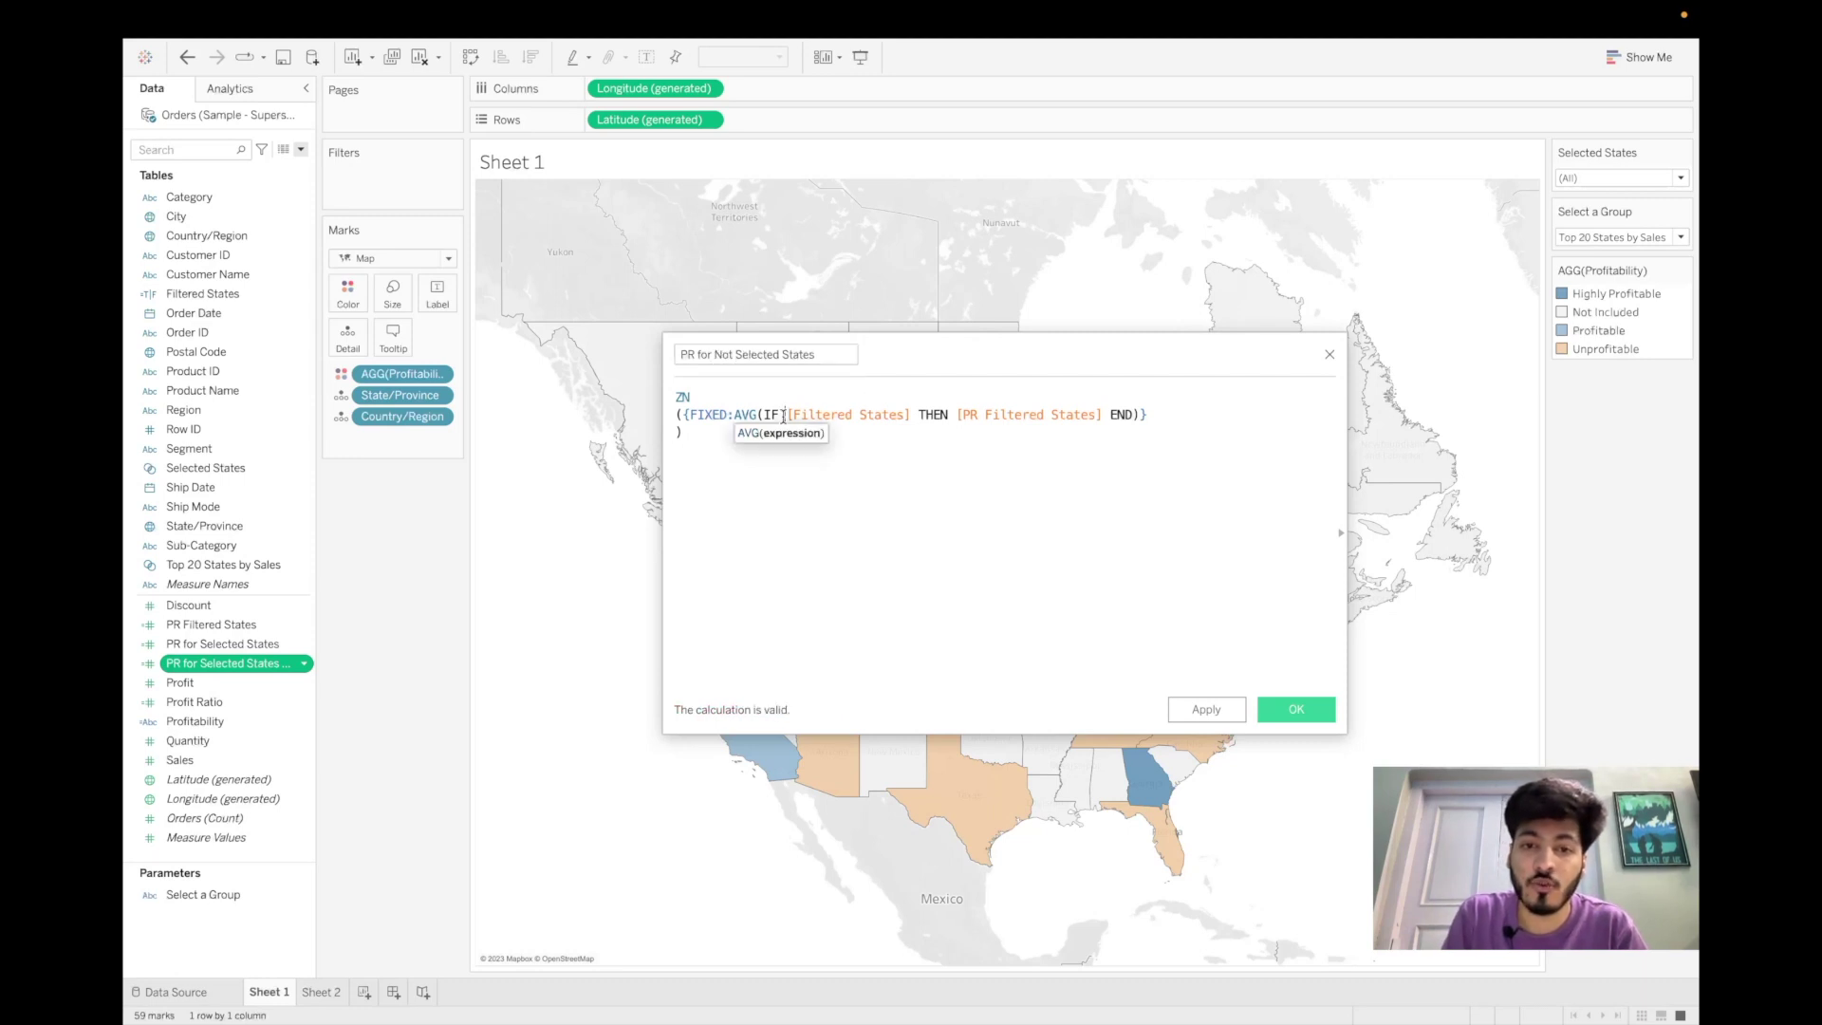
text(NOT)
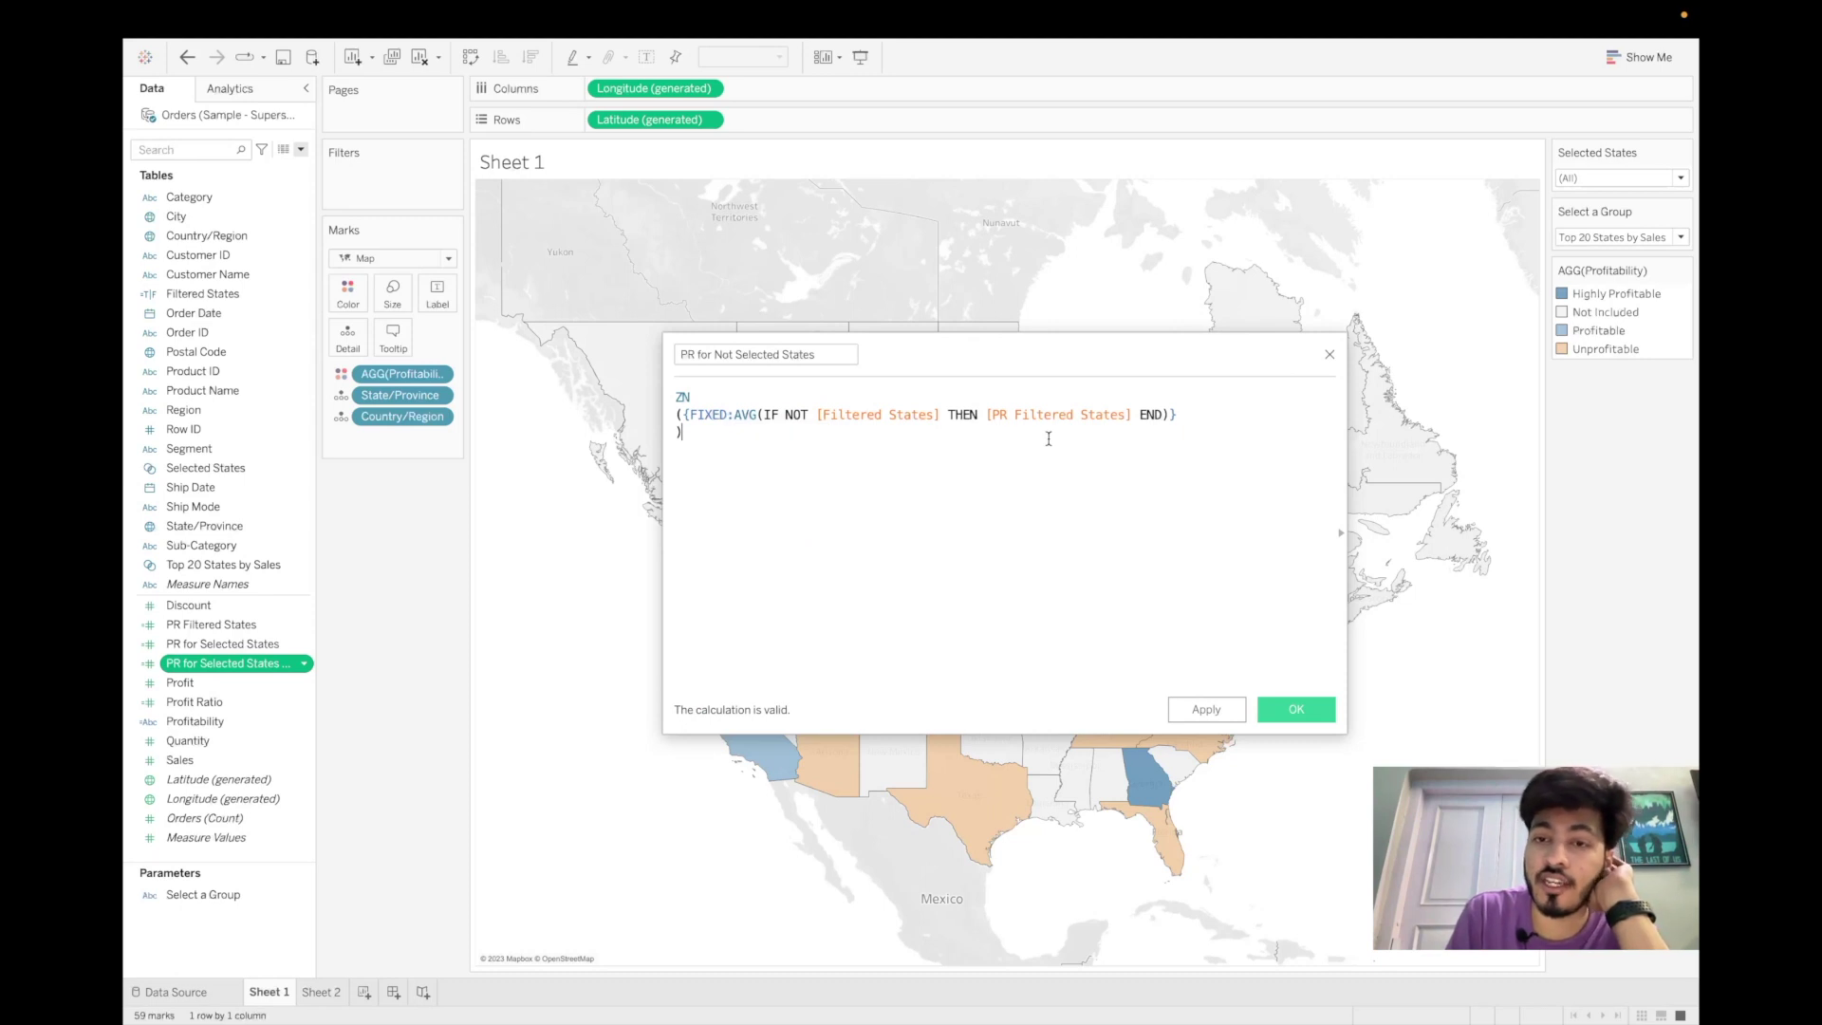
click(1205, 708)
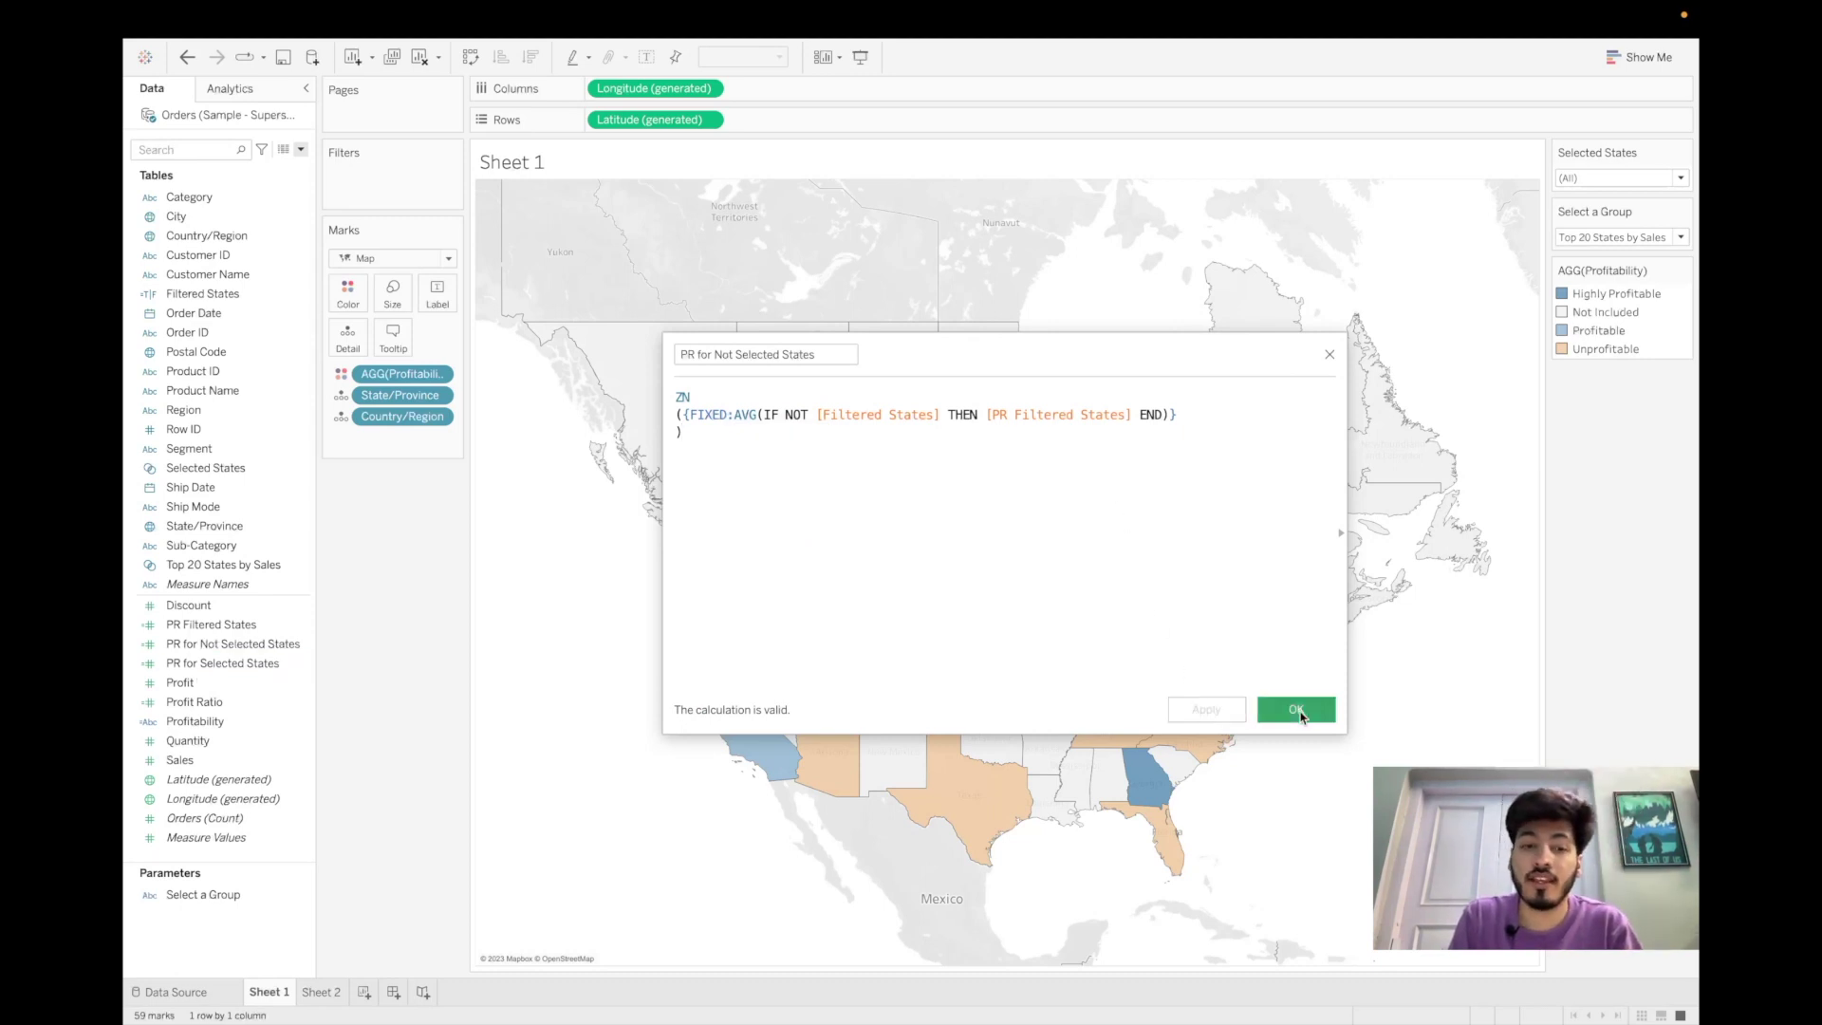
click(1295, 709)
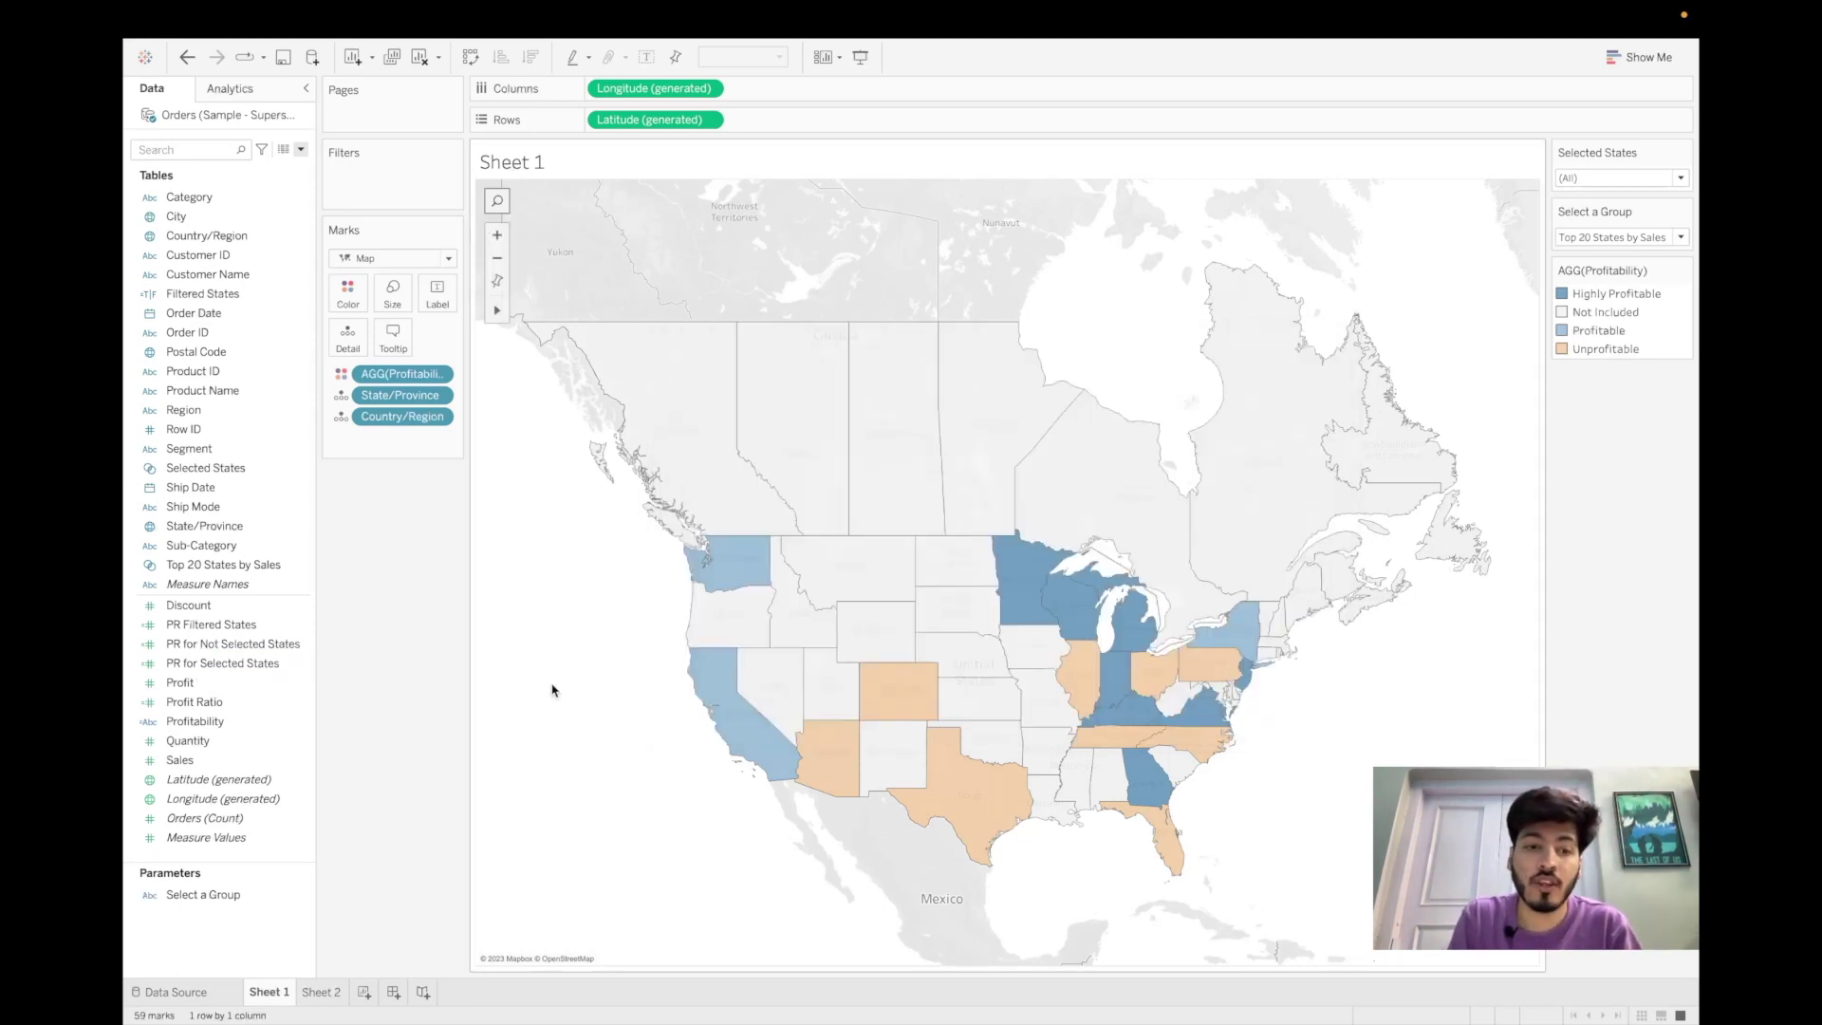
- Add PR for Selected States and PR for Not Selected States to the map marks as detail
click(241, 664)
super+click(247, 645)
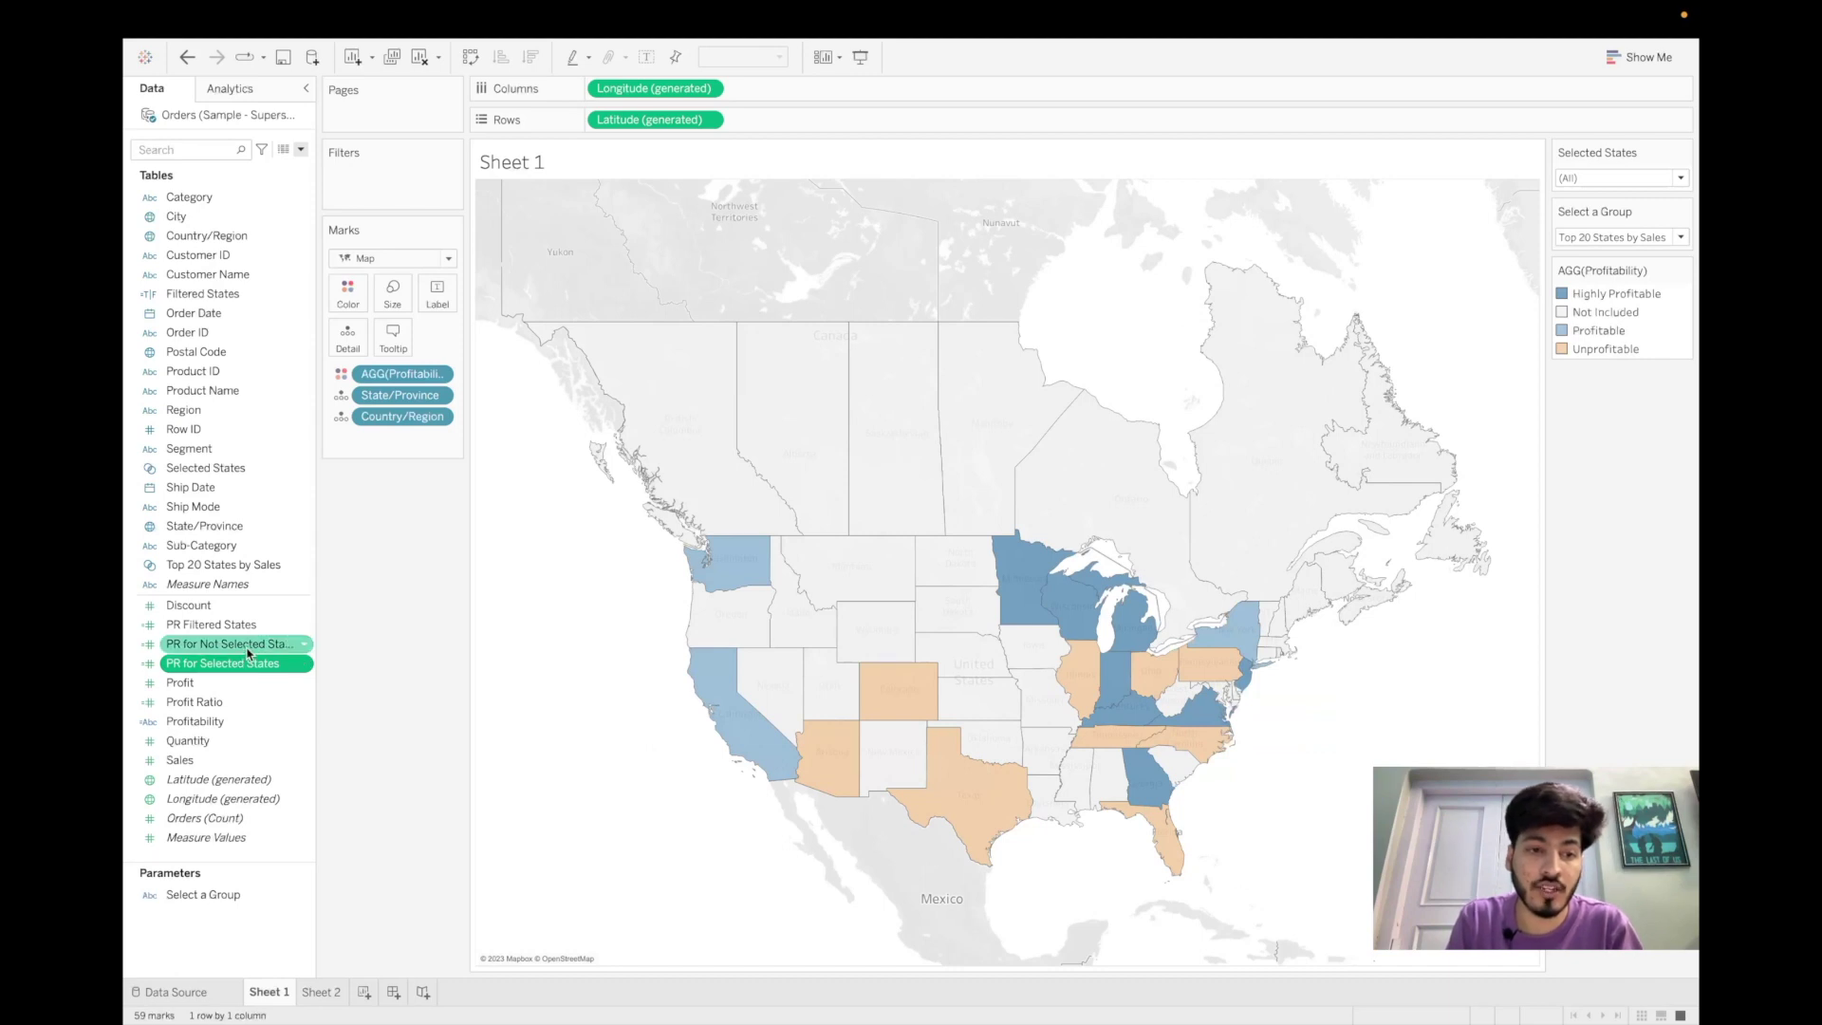
drag(248, 653, 361, 349)
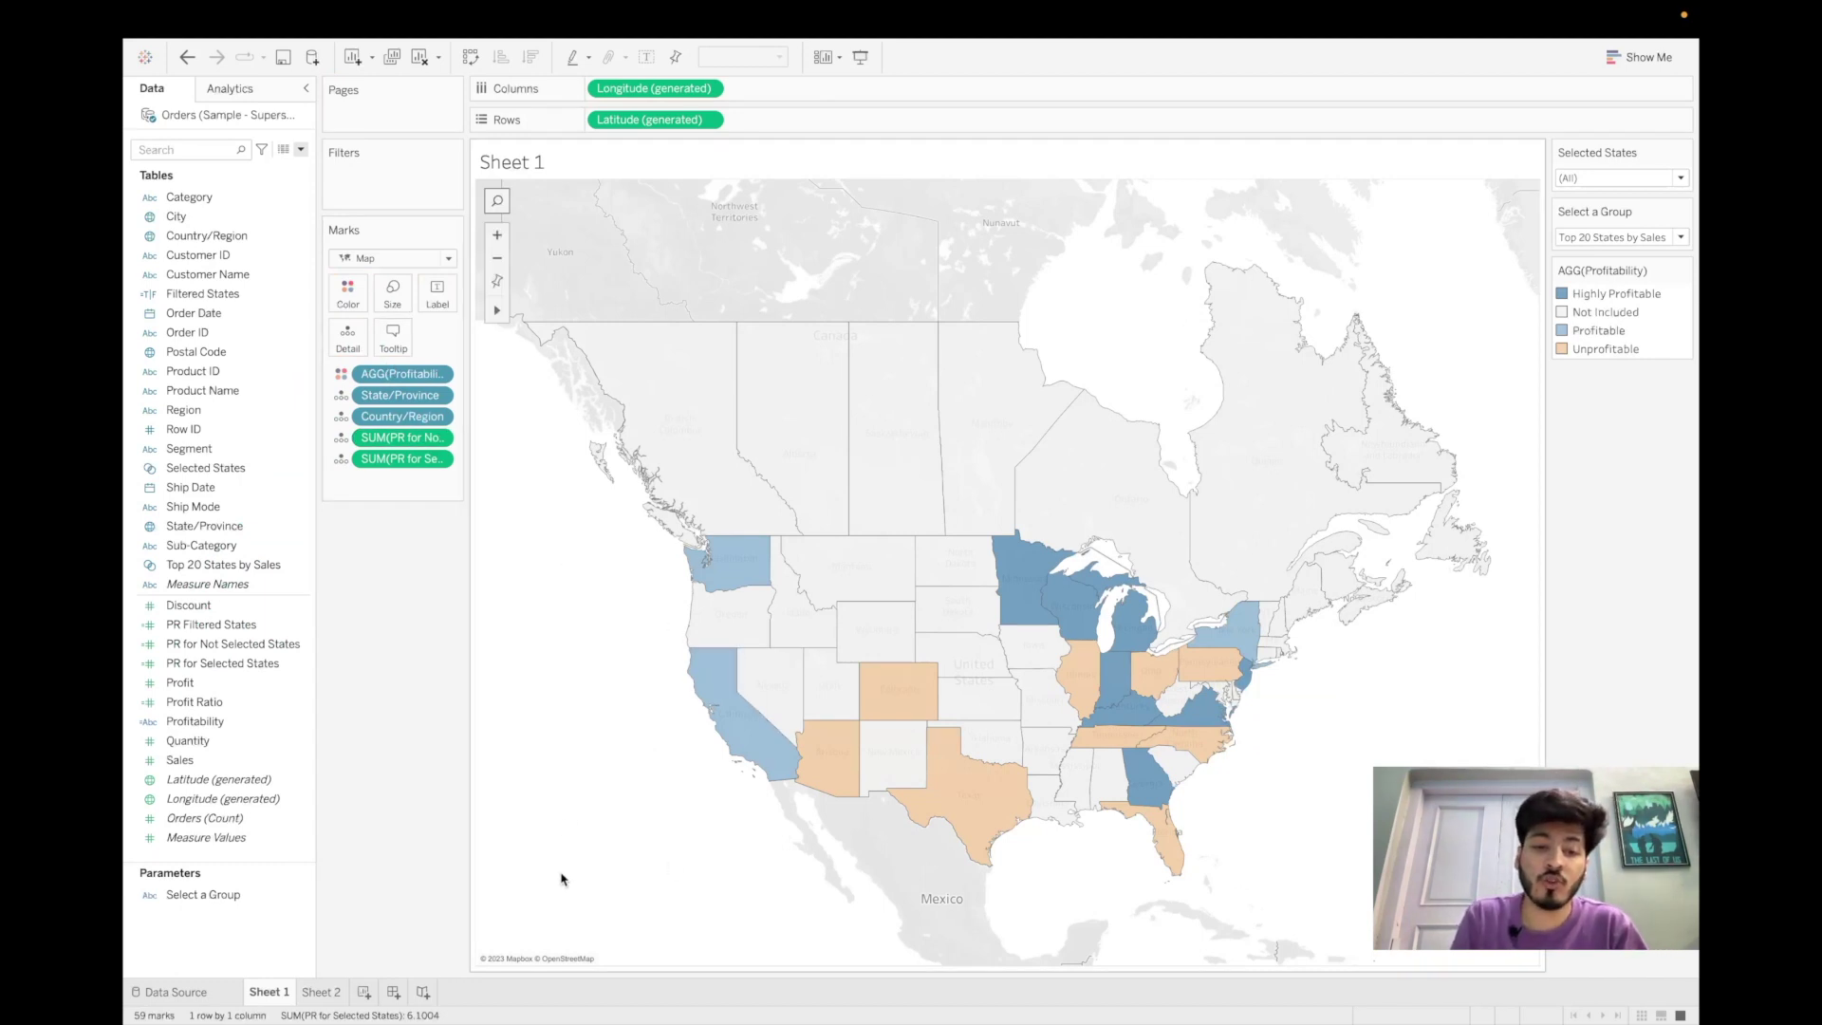
- Start a mark annotation on California and reduce its text to the PR for Selected States line
mouse_move(721, 726)
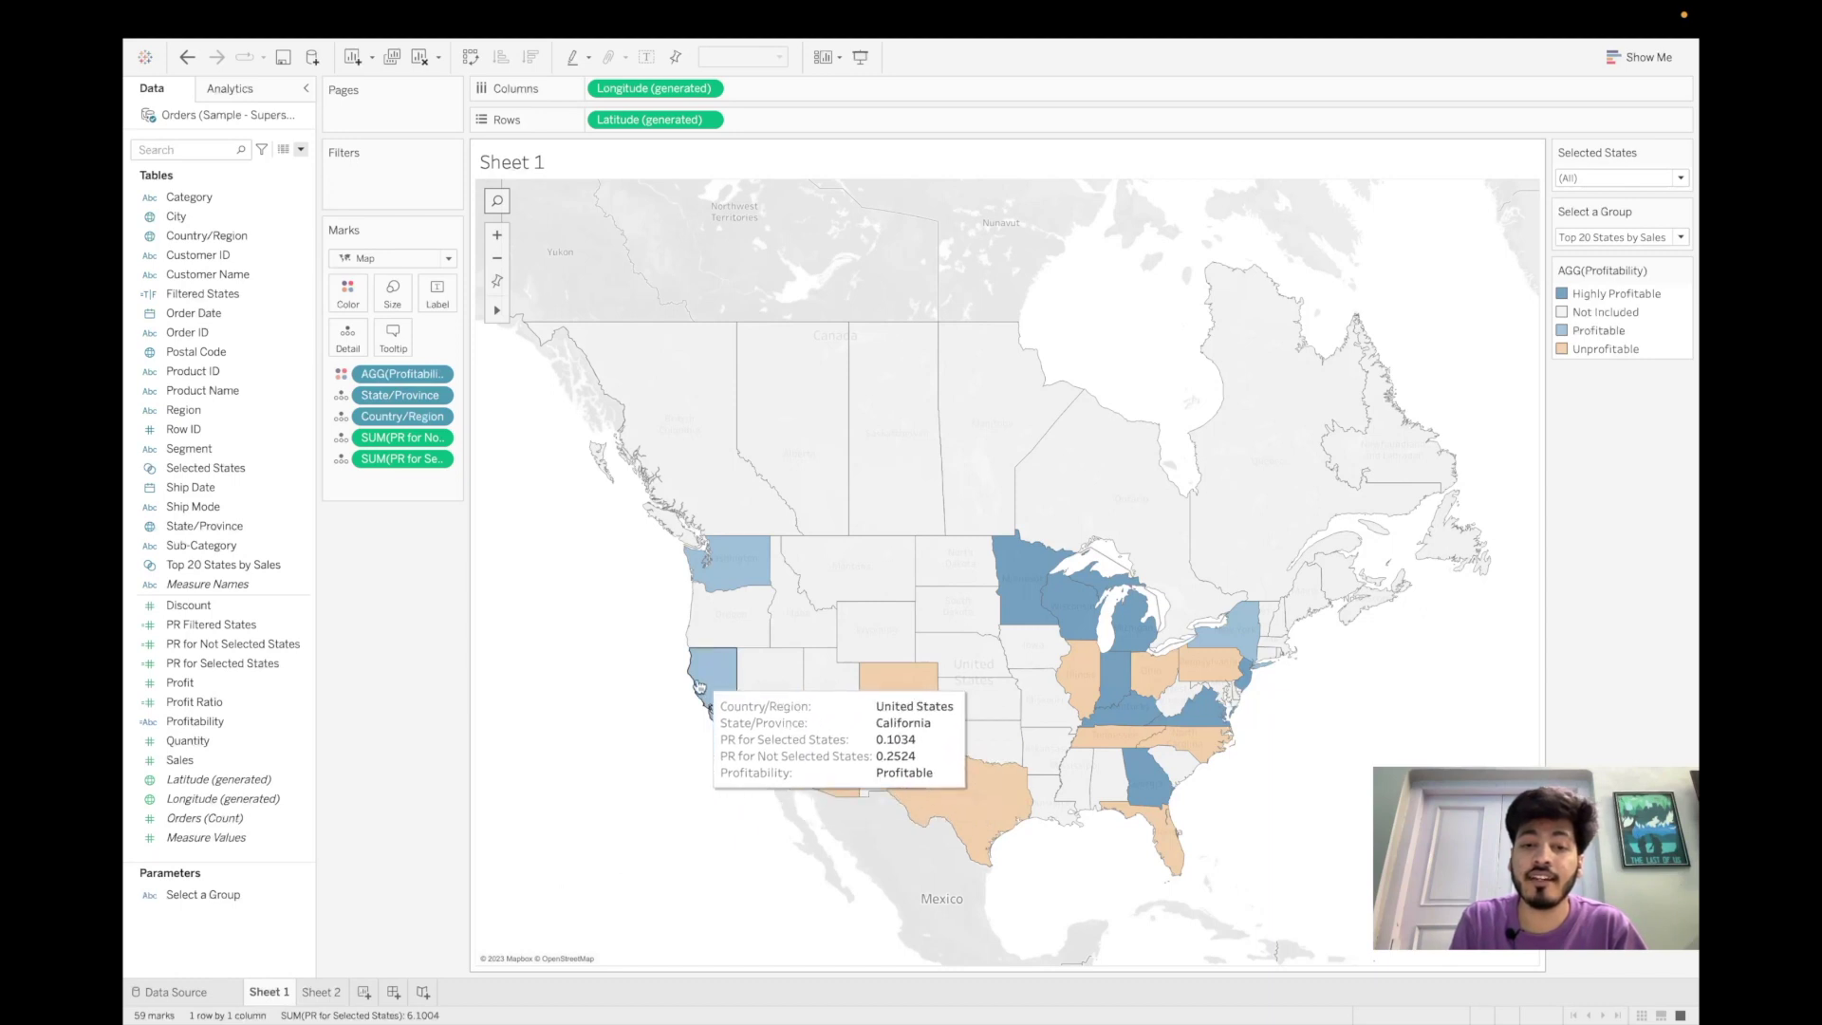
click(715, 703)
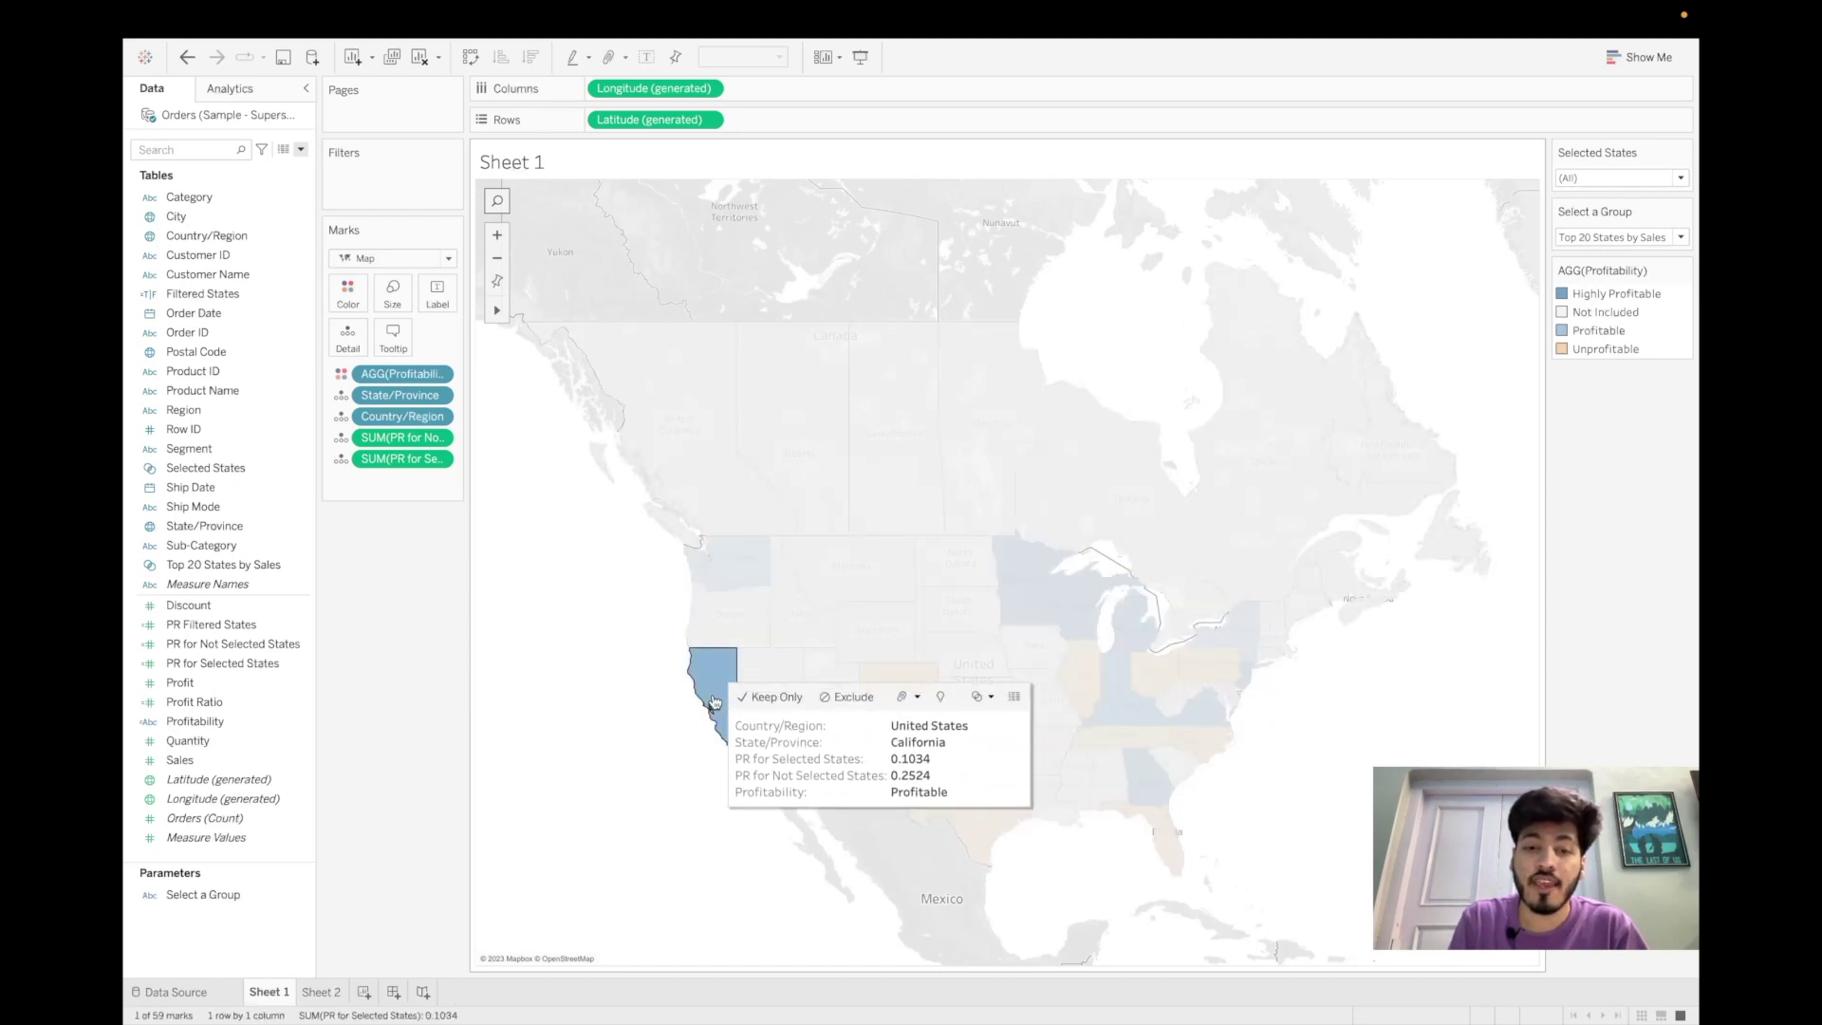
click(714, 702)
click(715, 702)
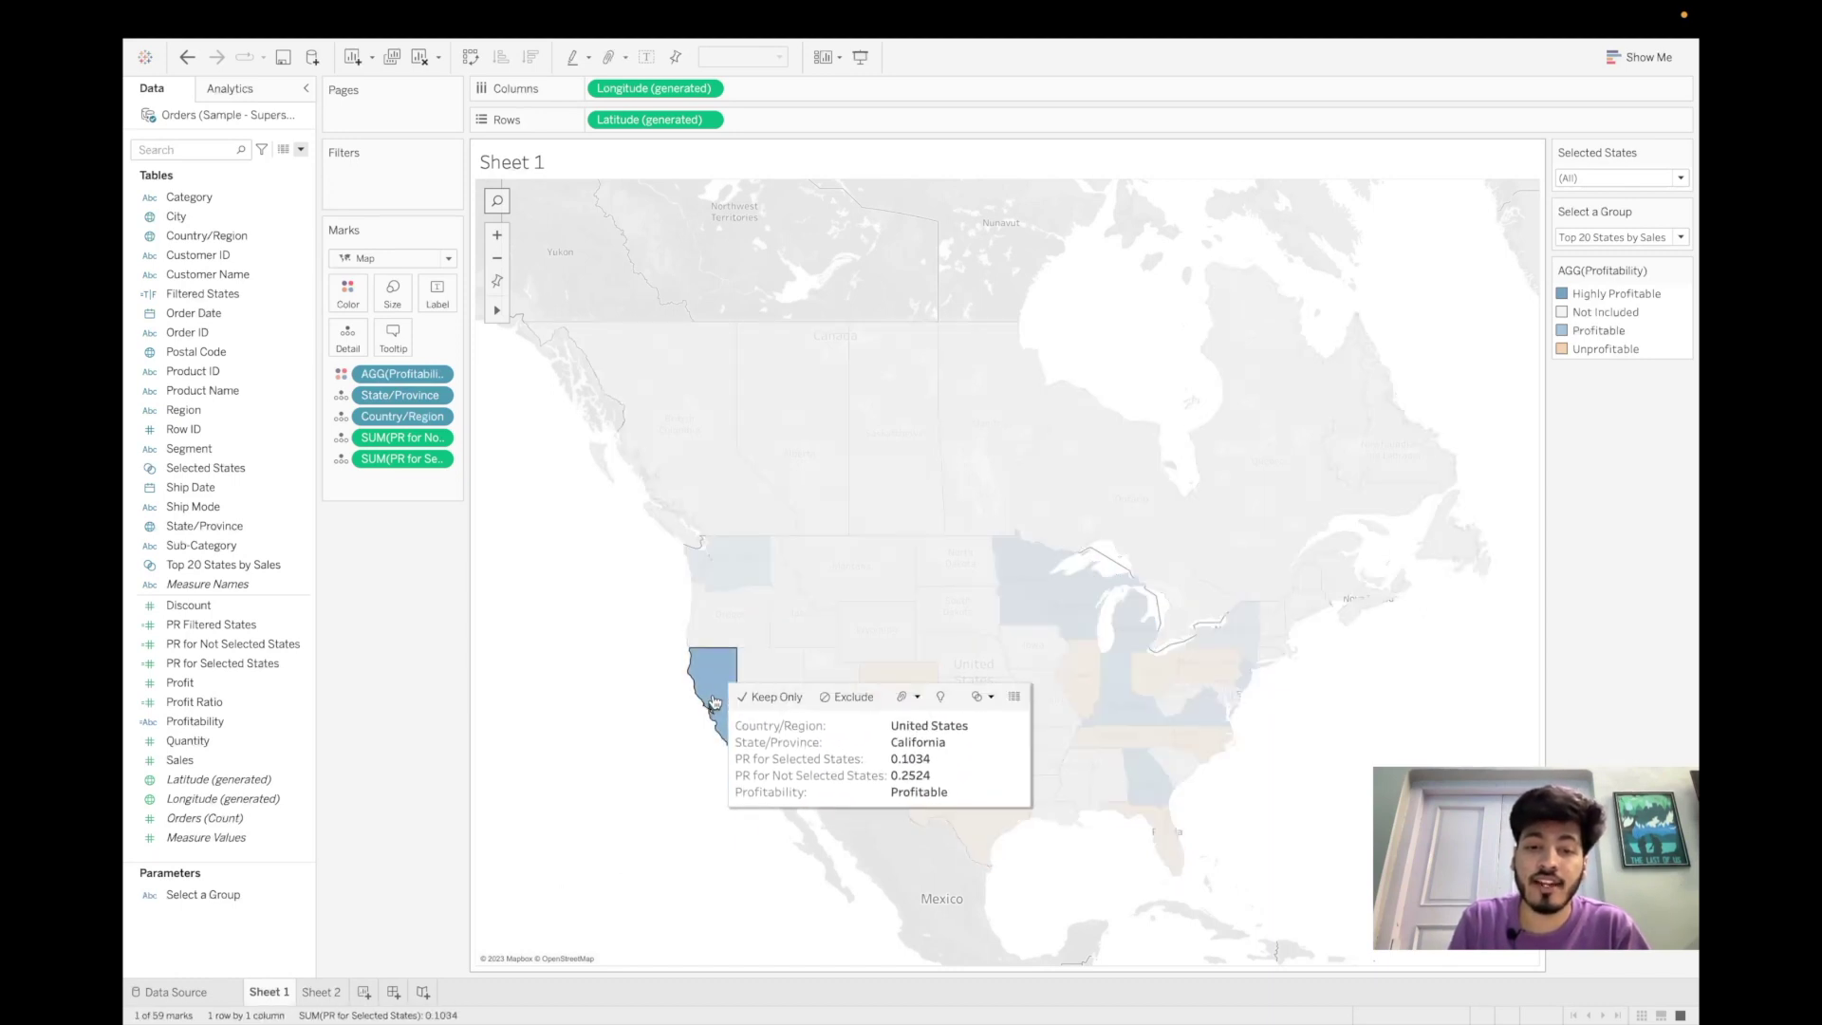
right_click(714, 702)
mouse_move(764, 494)
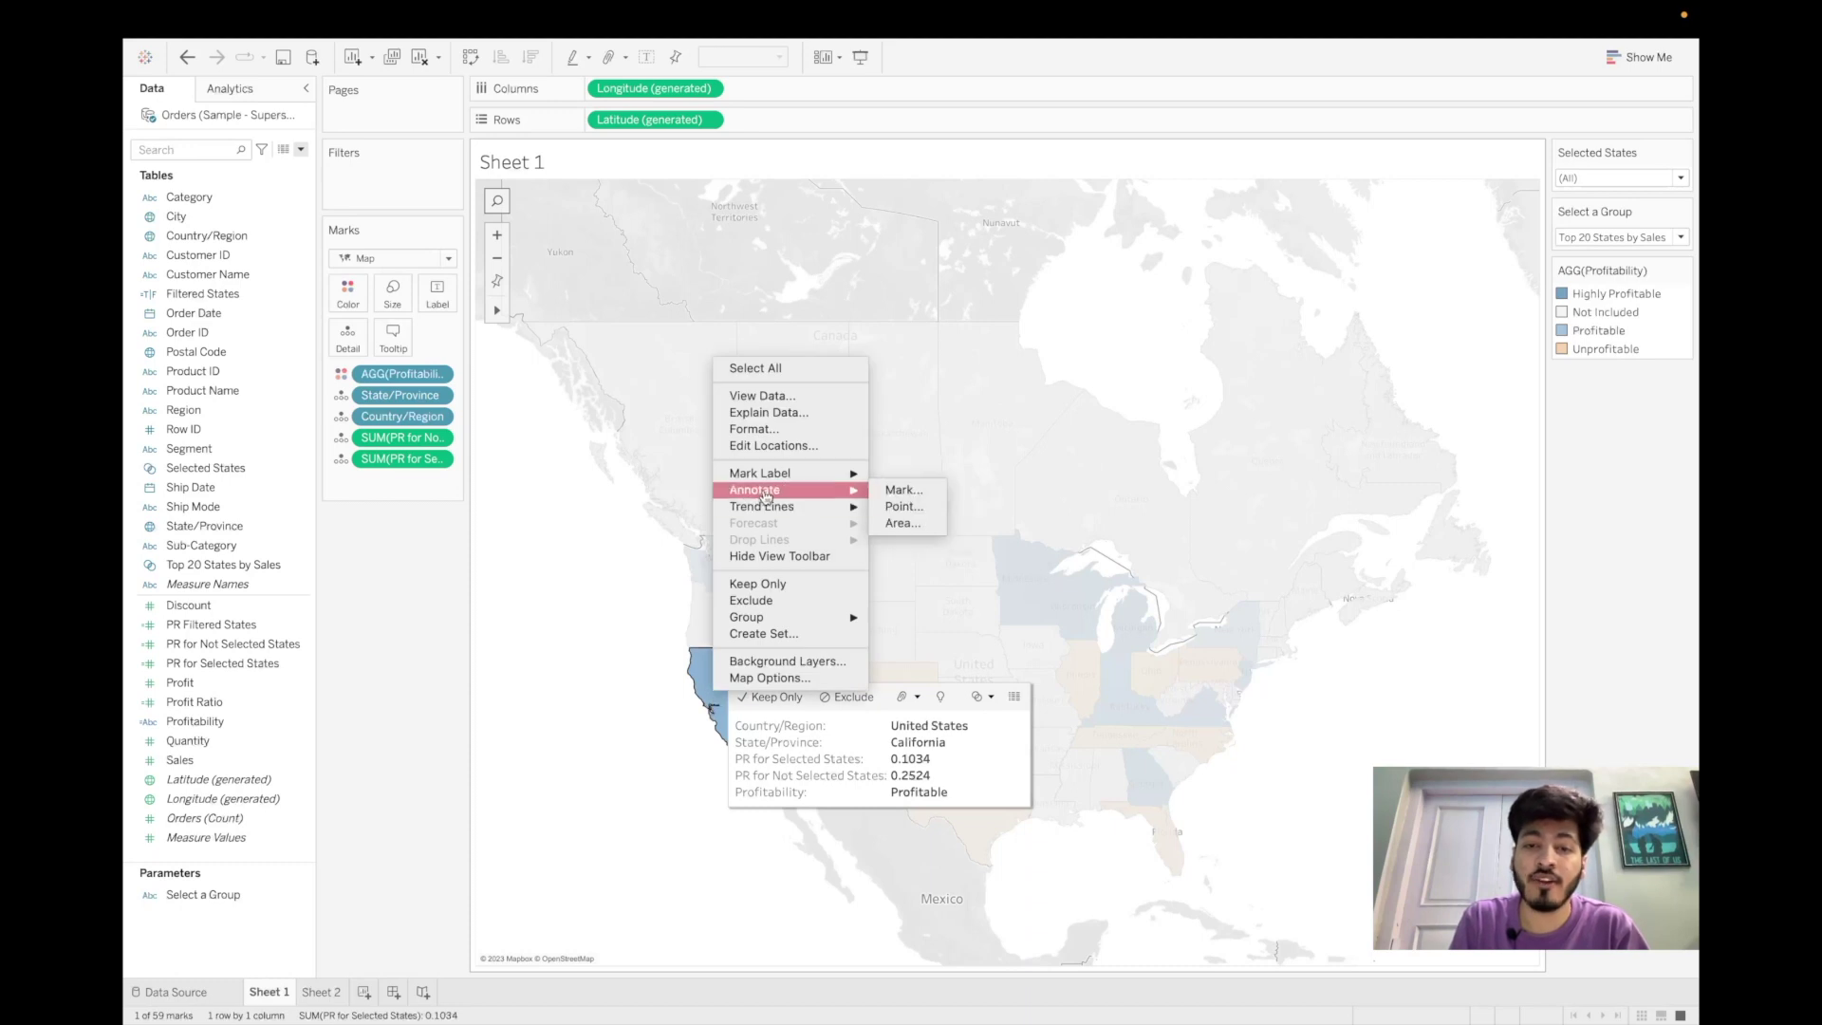
click(894, 489)
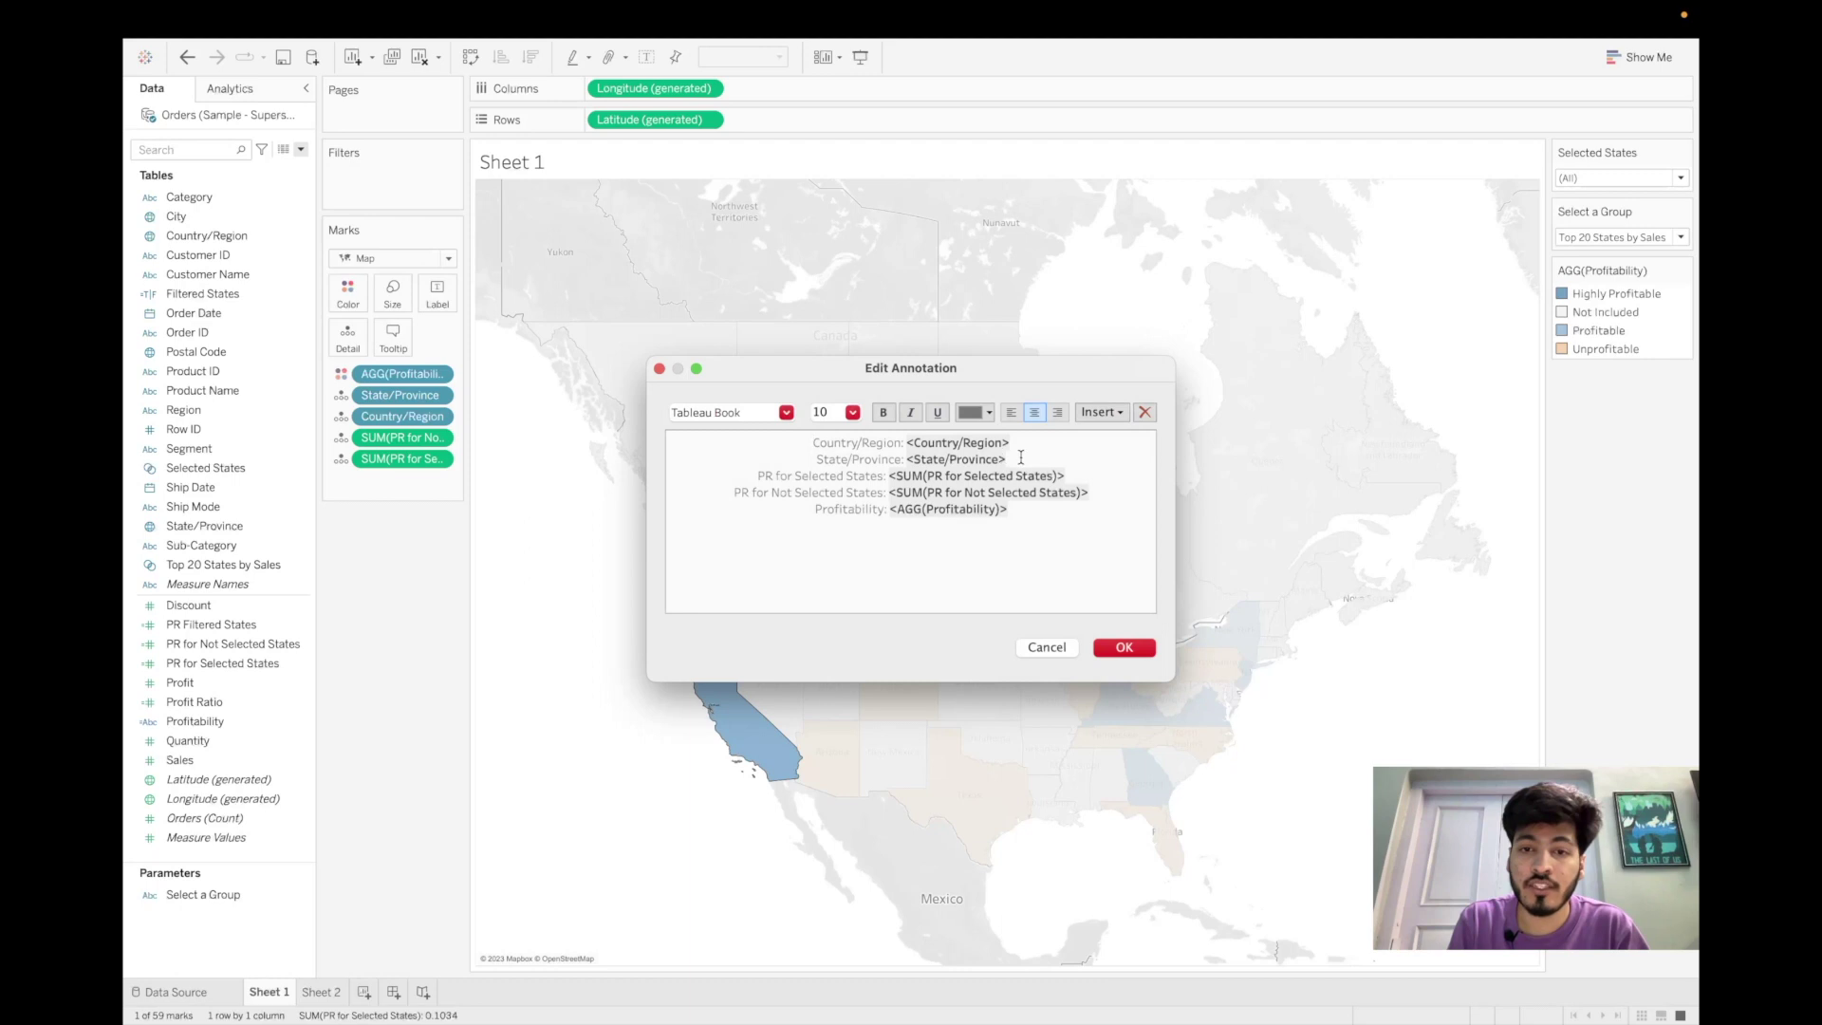
drag(1022, 458, 812, 439)
key(BackSpace)
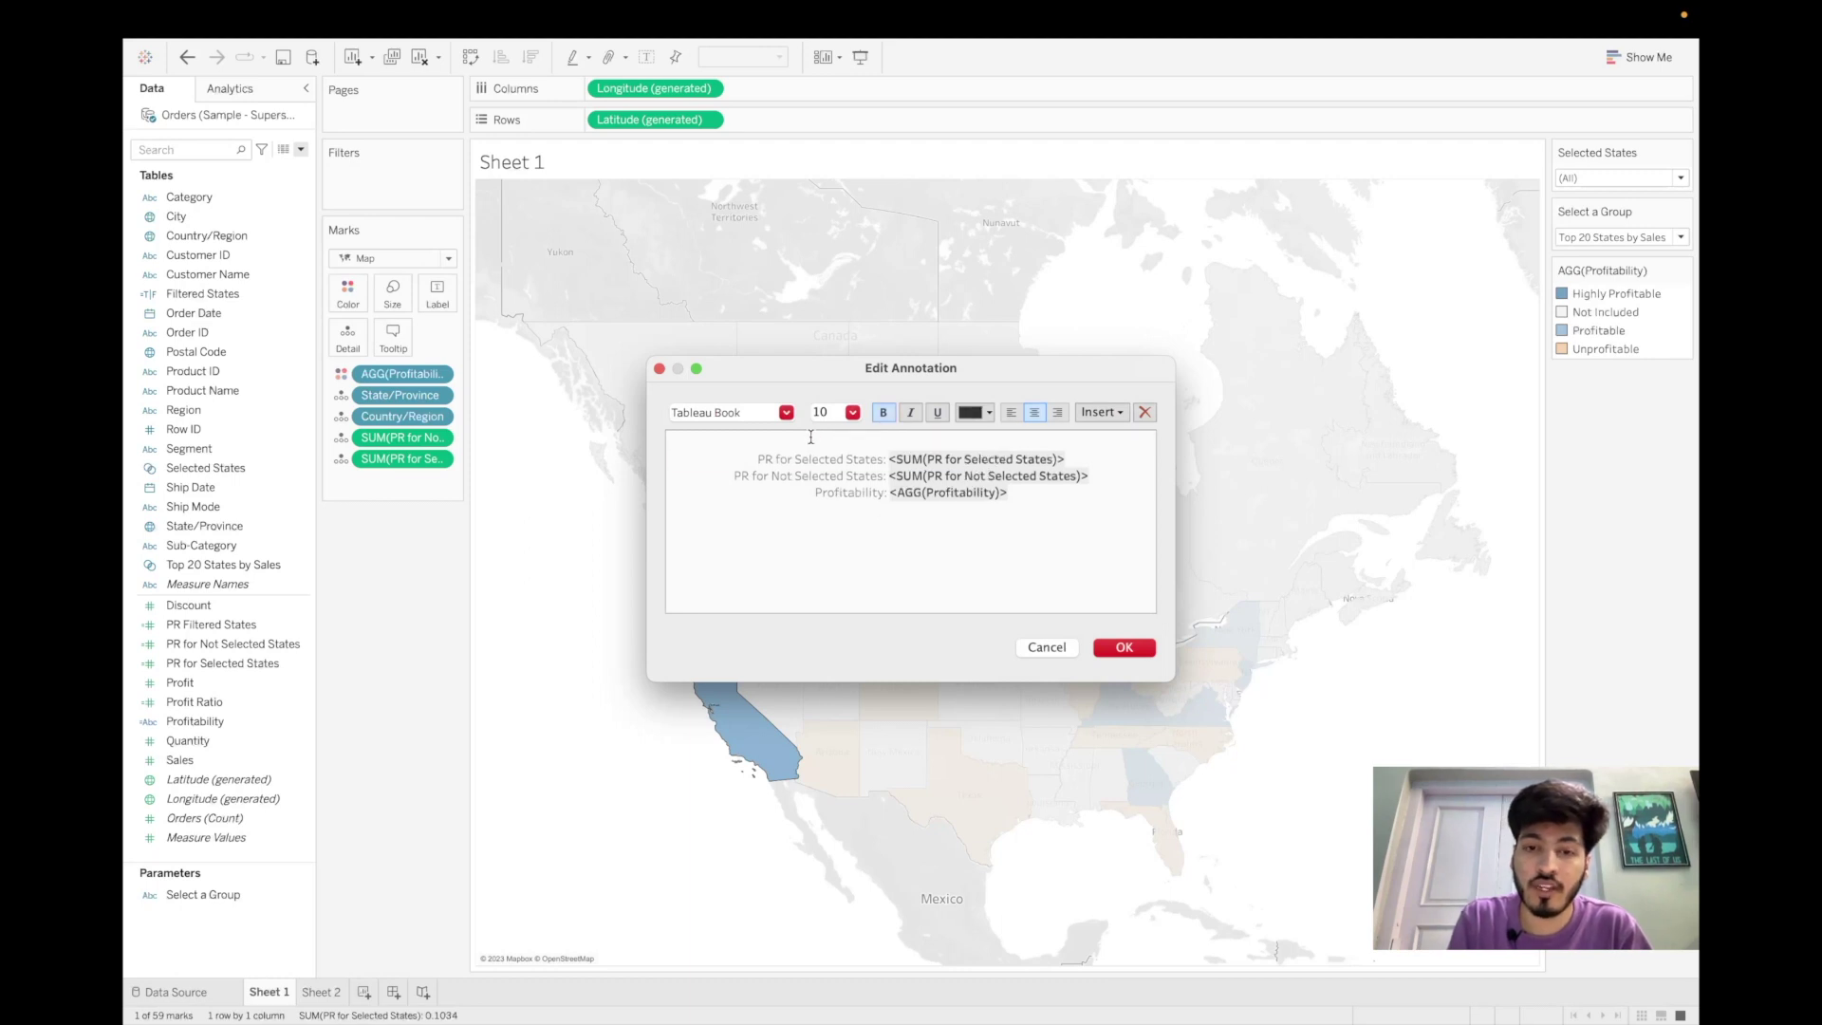
drag(1006, 492, 739, 475)
key(BackSpace)
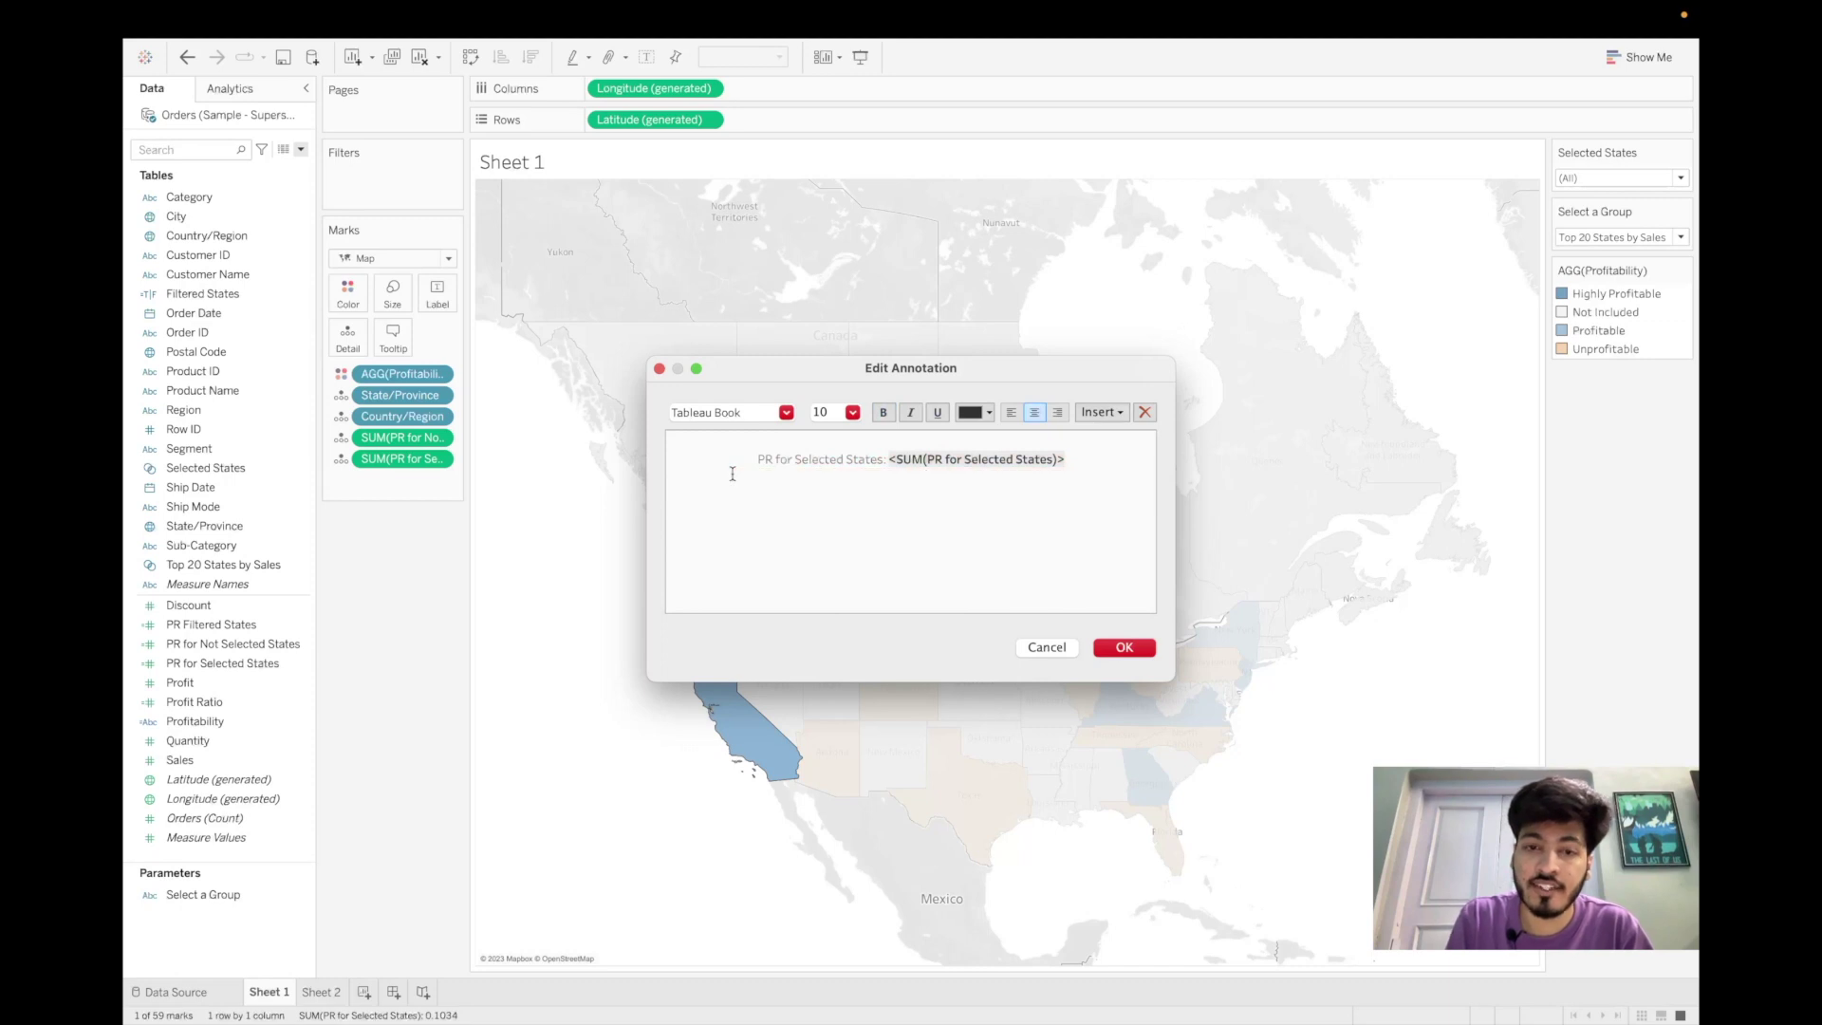
- Move the <SUM(PR for Selected States)> value above its label in the annotation and remove the label's colon
mouse_move(1073, 462)
mouse_down()
mouse_move(749, 460)
mouse_move(907, 456)
mouse_up()
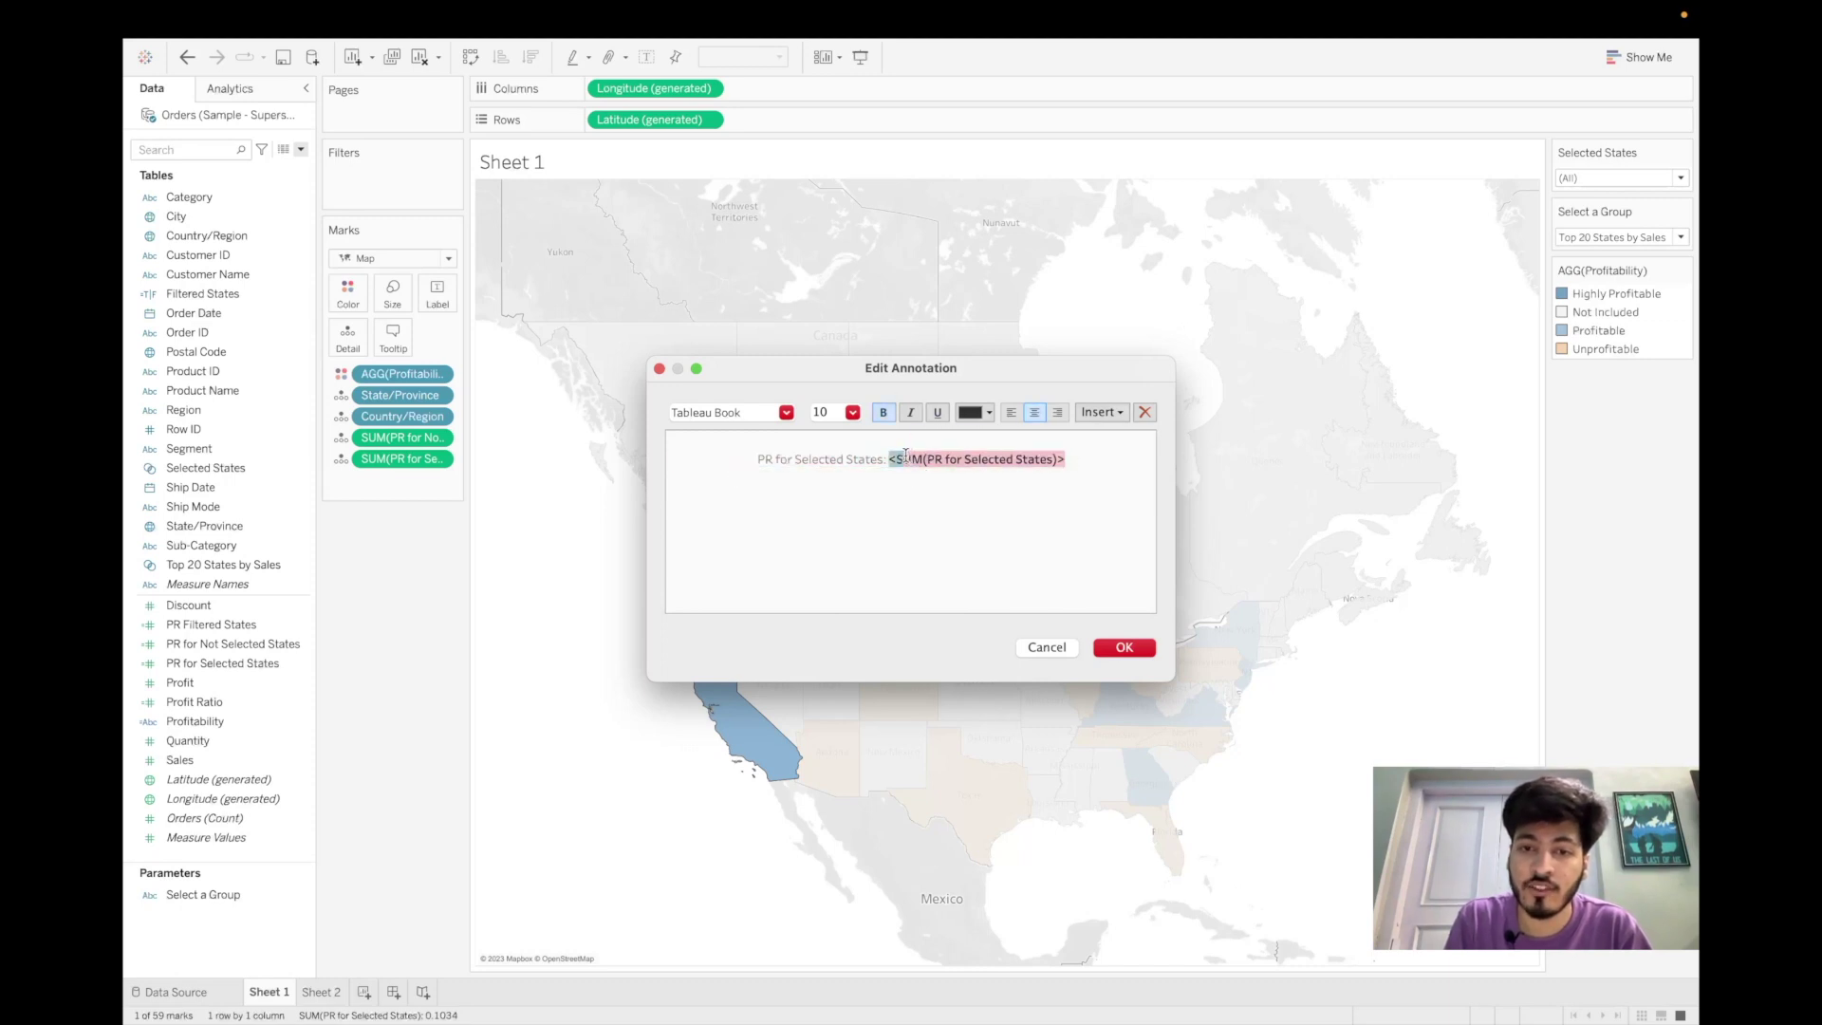
click(1013, 470)
drag(1072, 461, 902, 457)
key(super+c)
key(BackSpace)
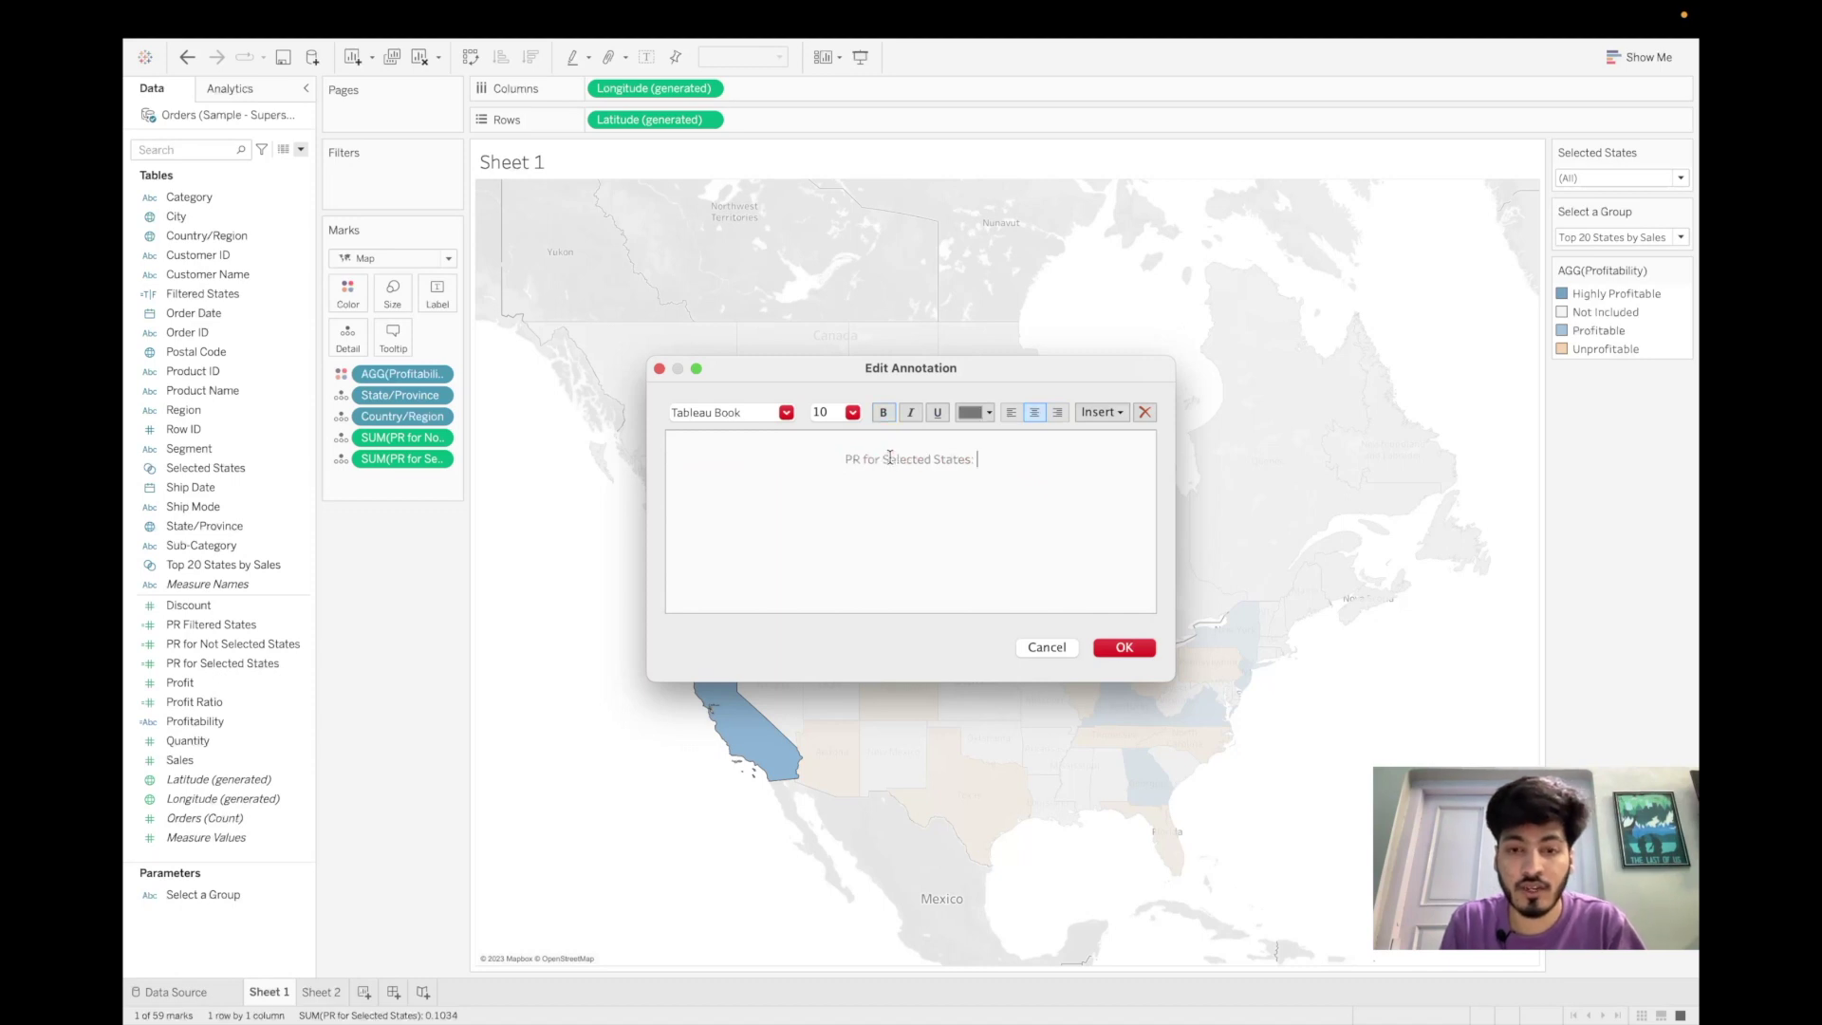
key(BackSpace)
click(945, 440)
key(super+v)
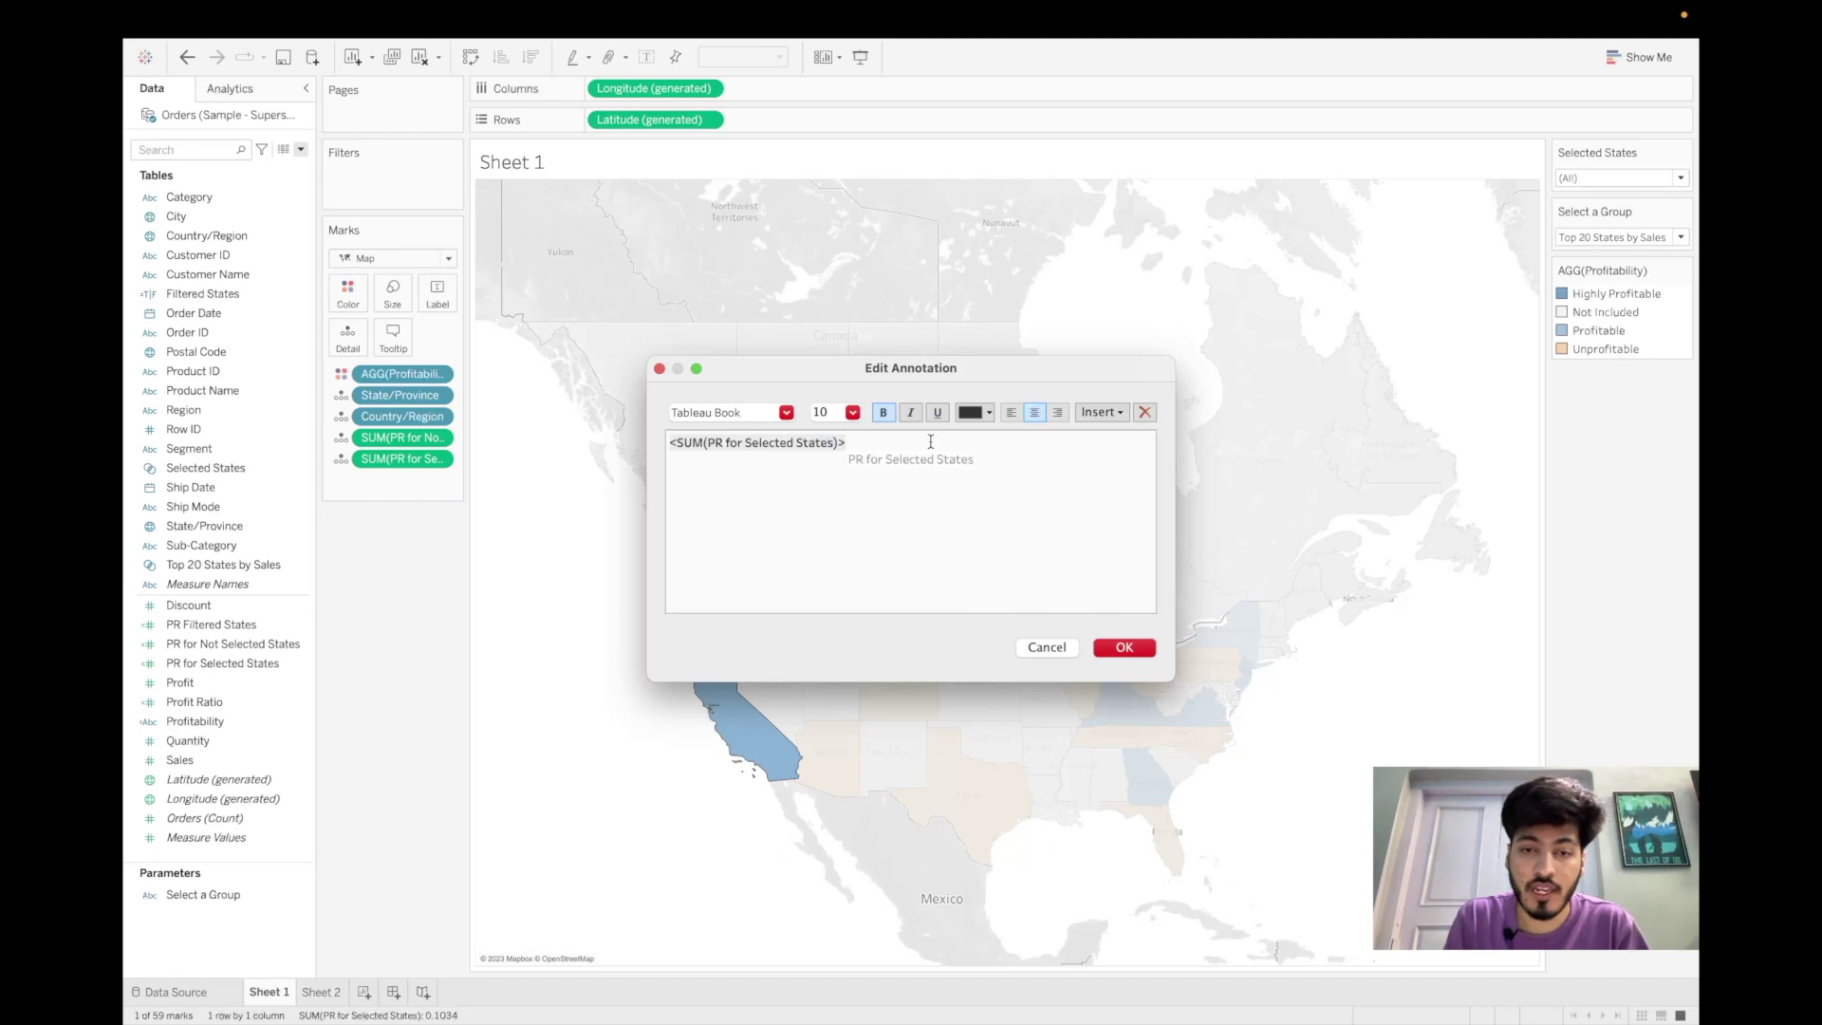
- Centre all the annotation text and set the <SUM(PR for Selected States)> value to font size 18
key(super+a)
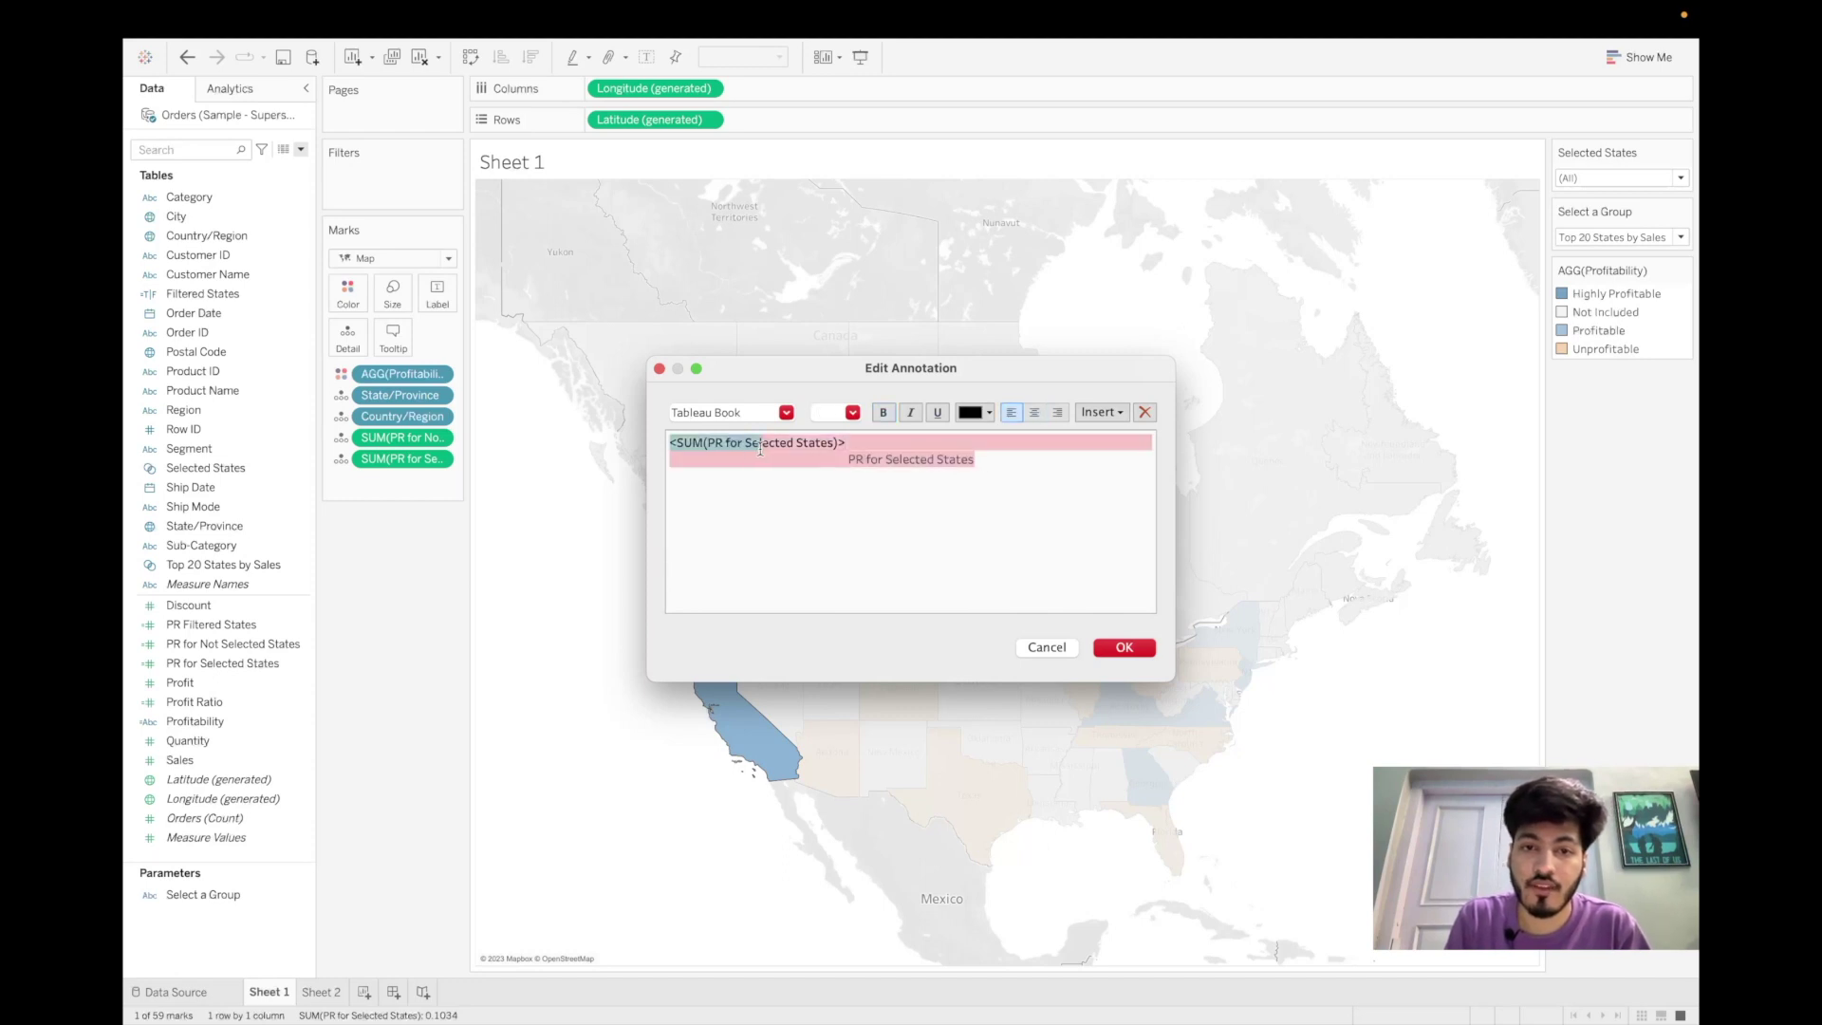
click(1034, 411)
drag(1002, 443, 815, 440)
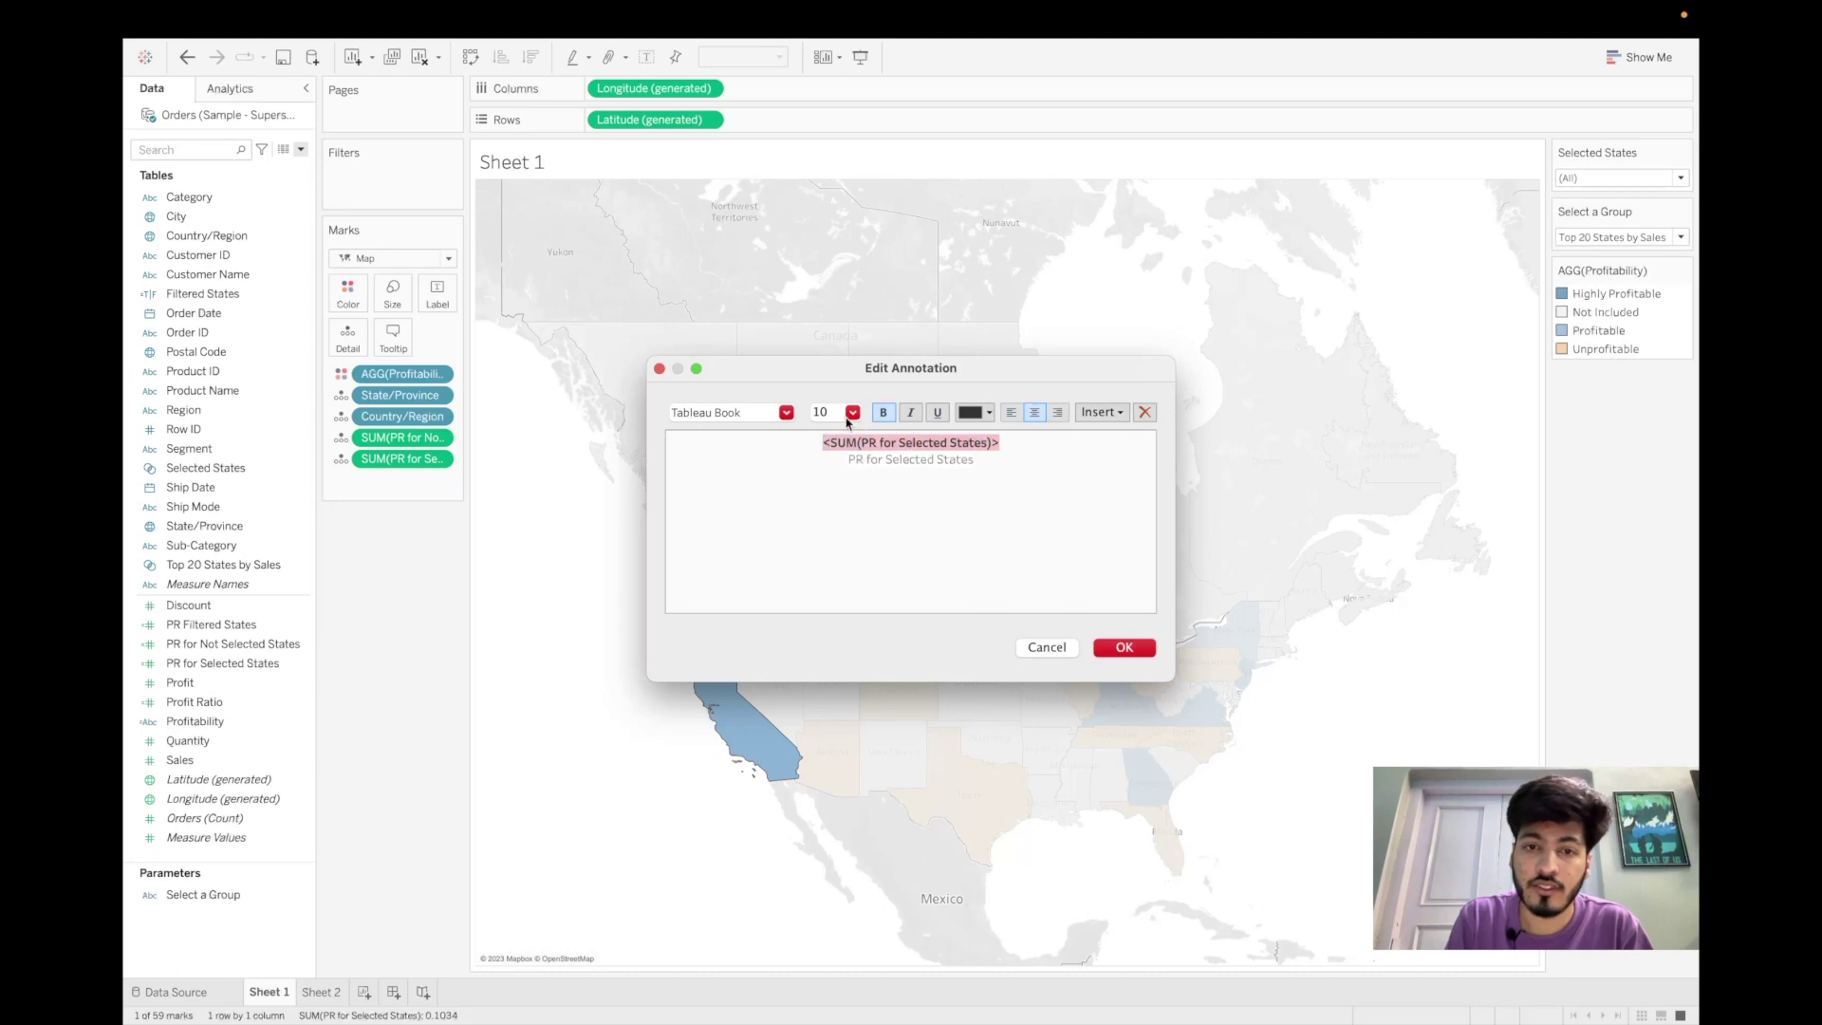
click(852, 412)
click(833, 543)
- Enlarge the PR for Selected States label beneath the value, keep the value bold, and place the annotation on the map
click(979, 476)
drag(973, 471, 835, 476)
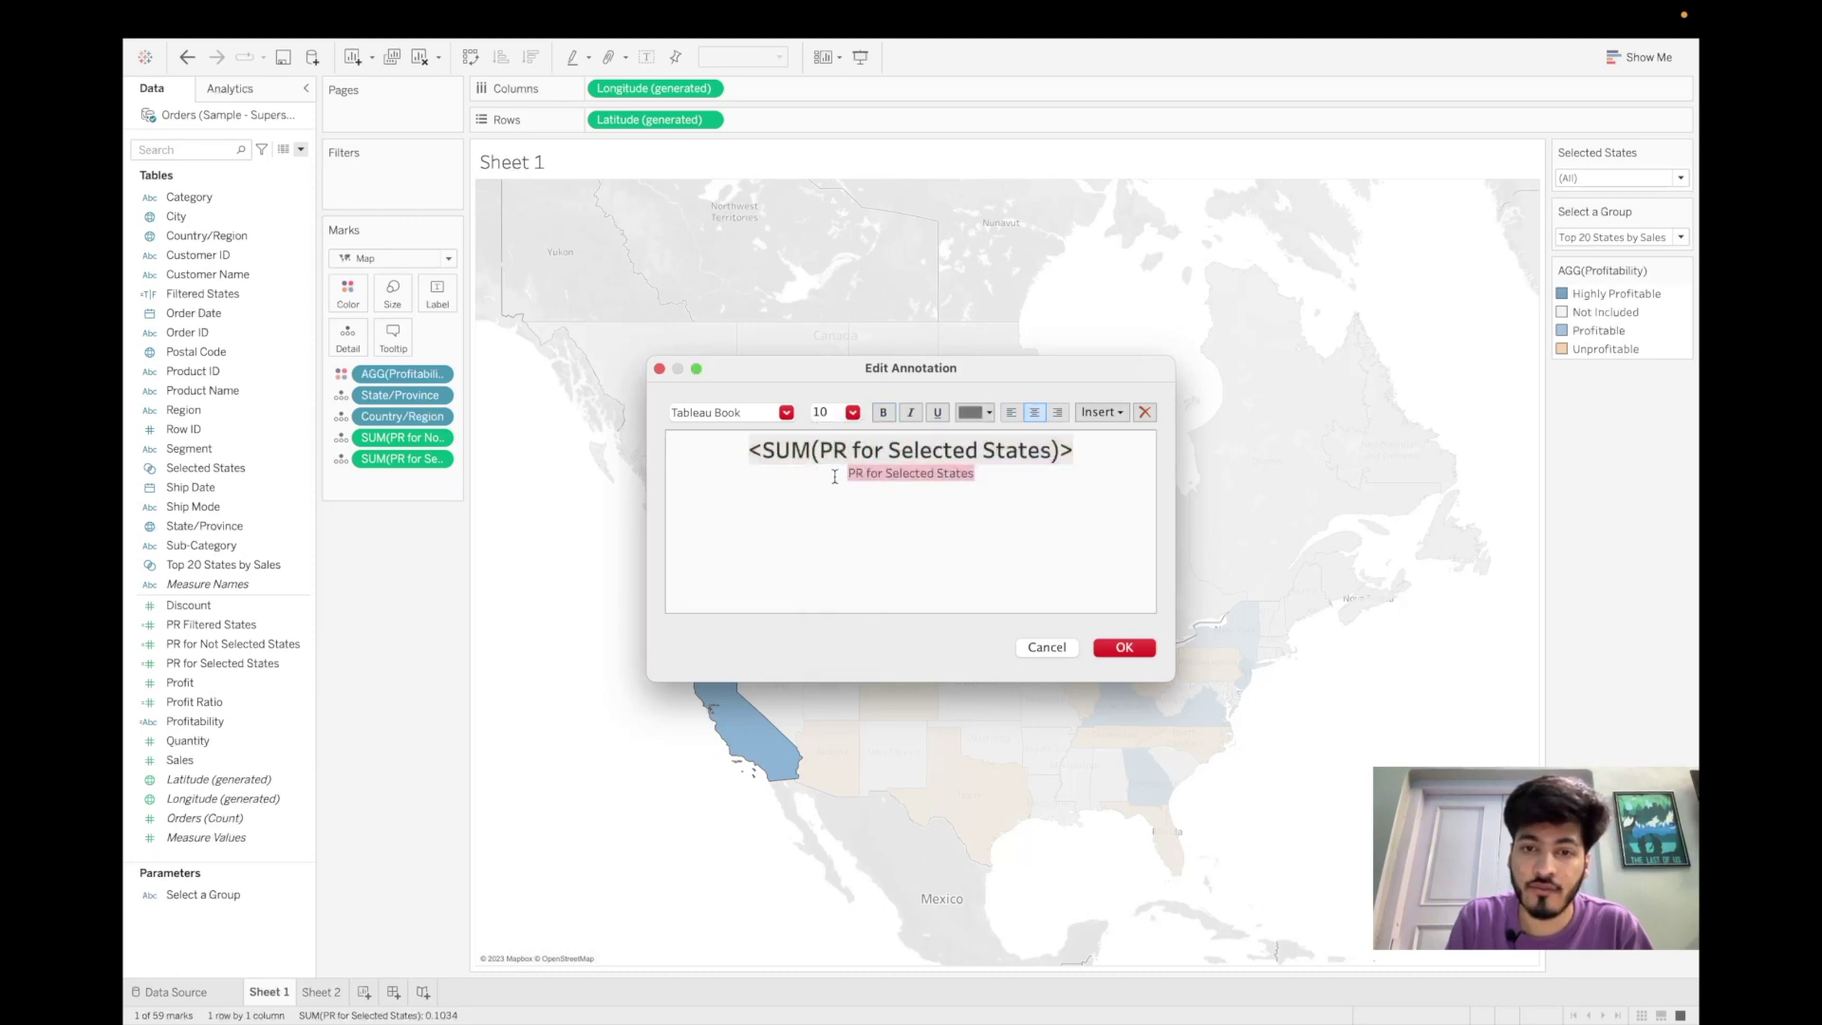
click(852, 412)
click(833, 528)
drag(1076, 448, 751, 448)
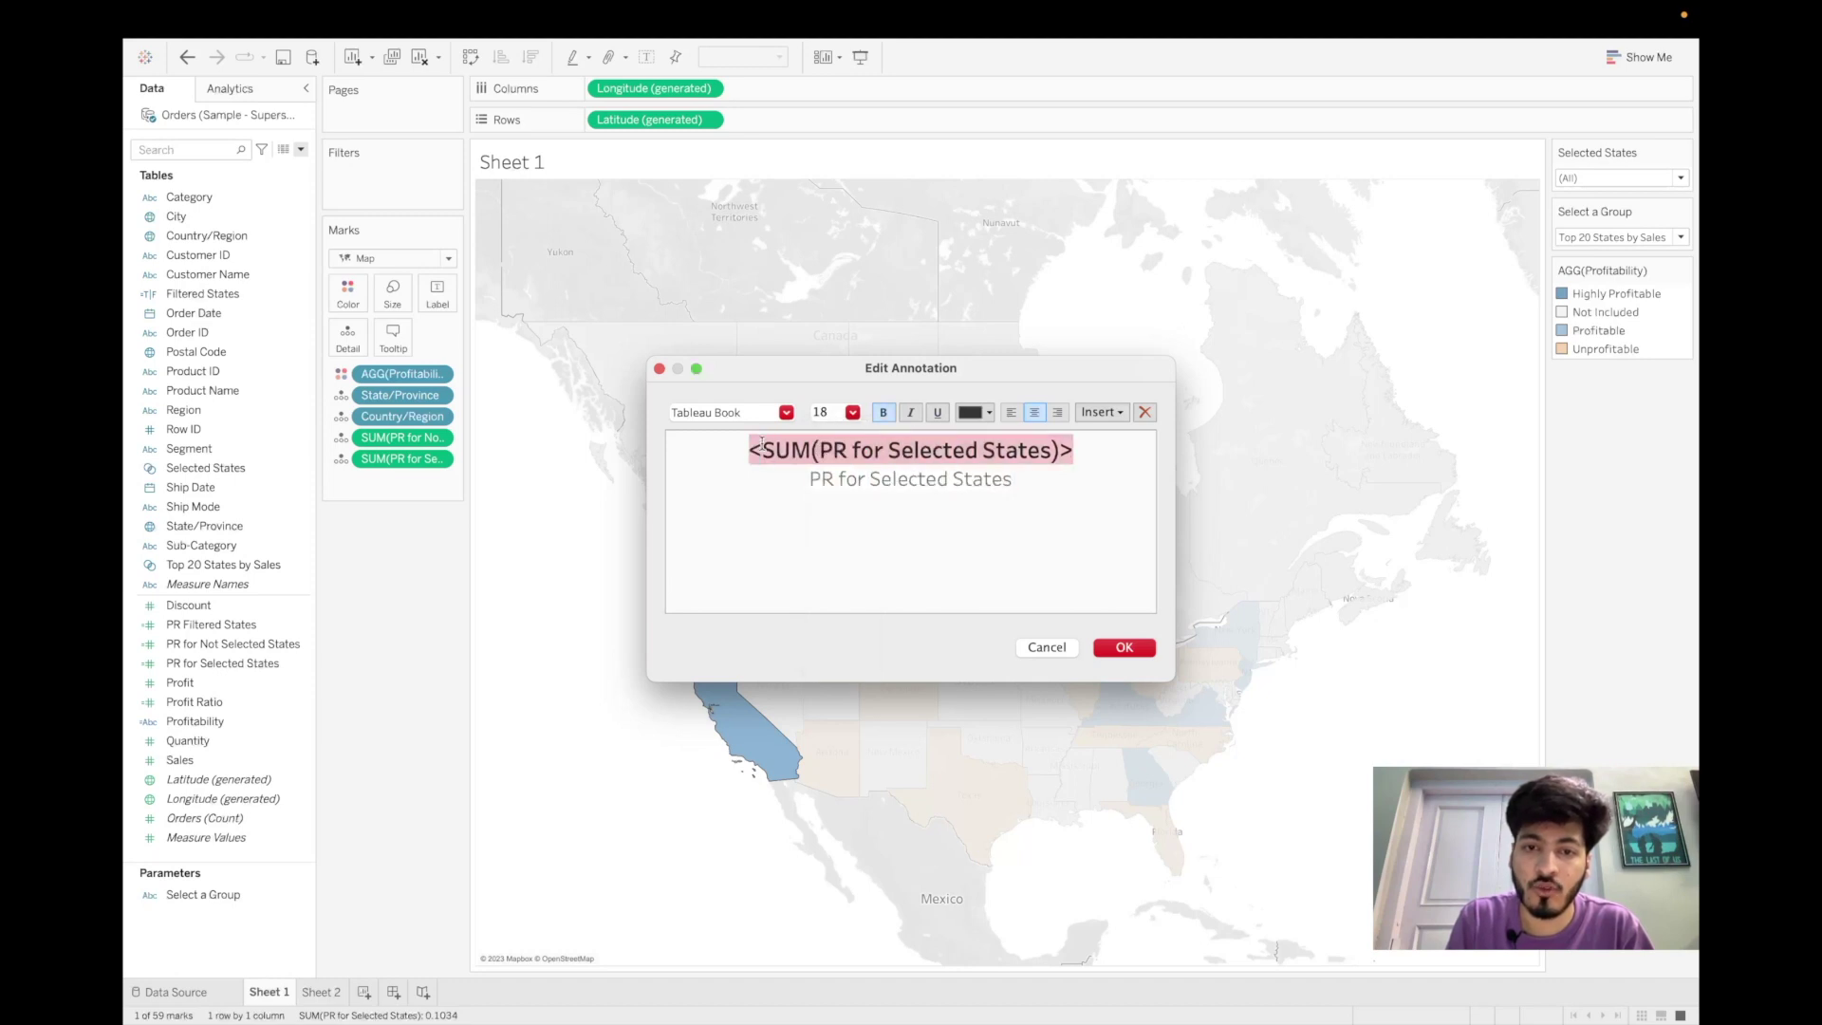
click(882, 412)
click(882, 412)
click(1083, 588)
click(1127, 648)
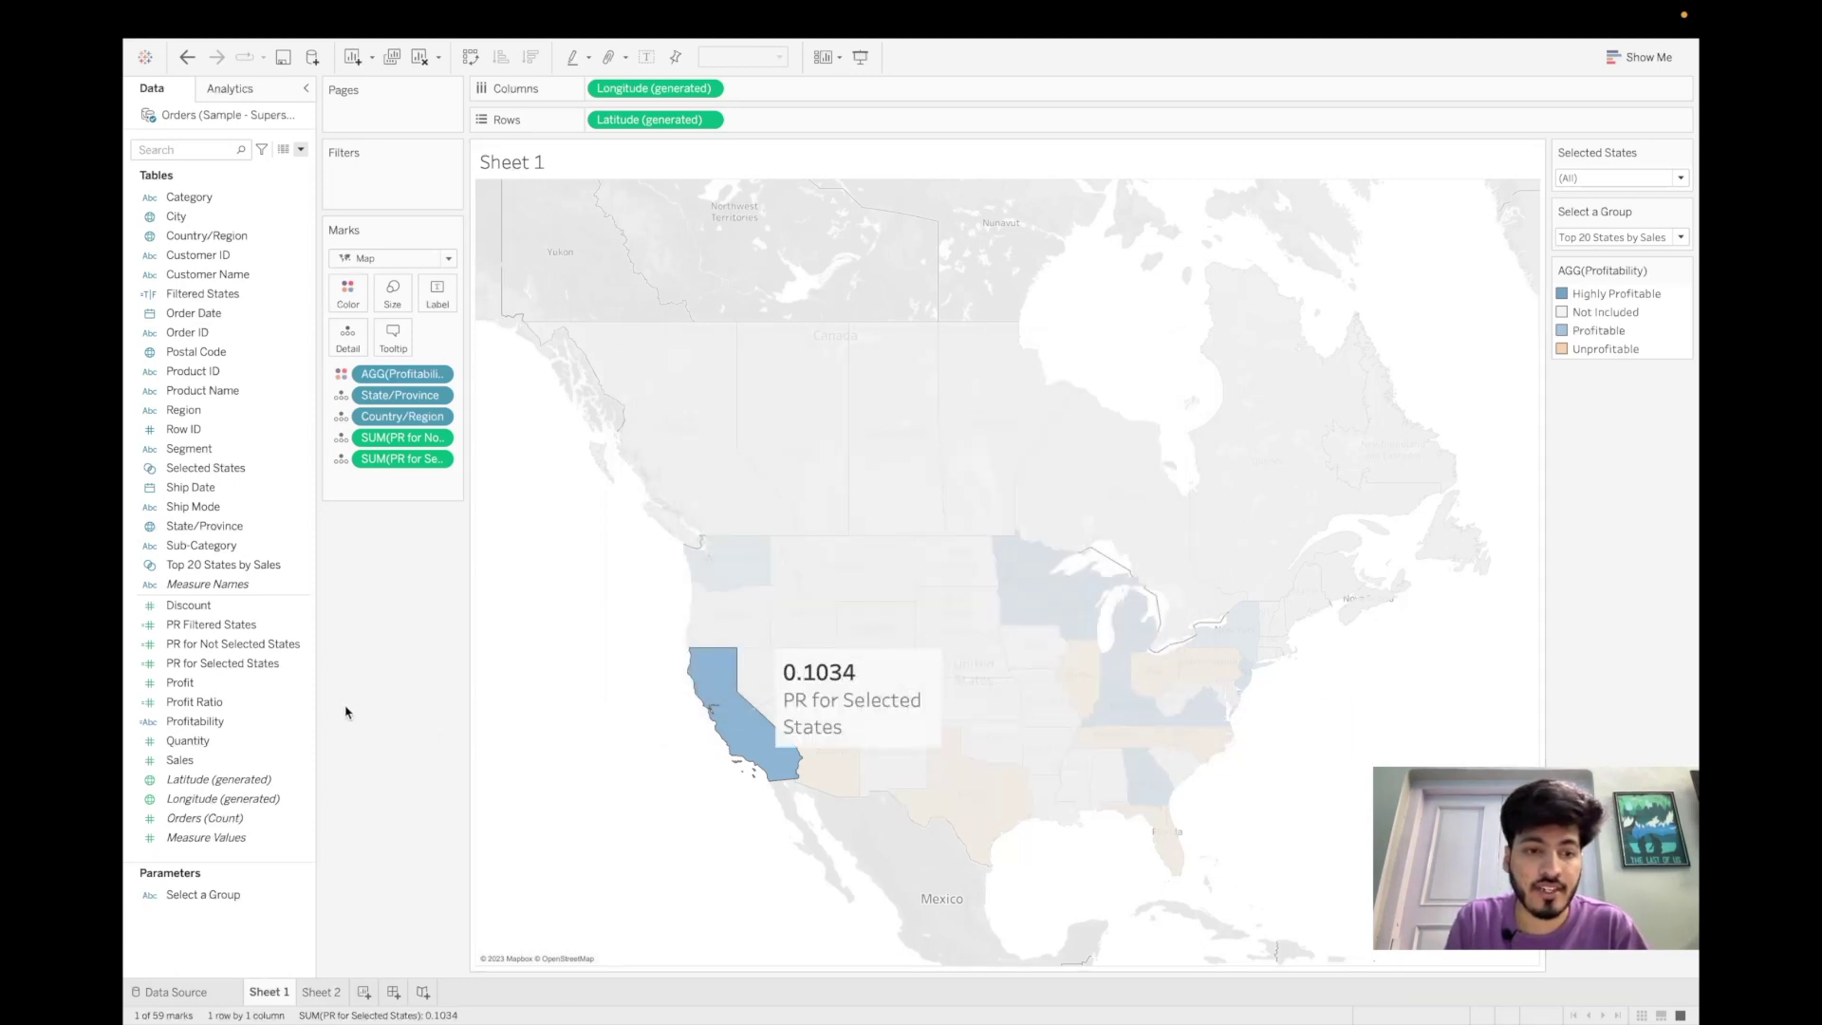
- Set the default number format of PR for Not Selected States and PR for Selected States to Percentage with 0 decimal places
click(252, 645)
ctrl+click(243, 664)
right_click(305, 666)
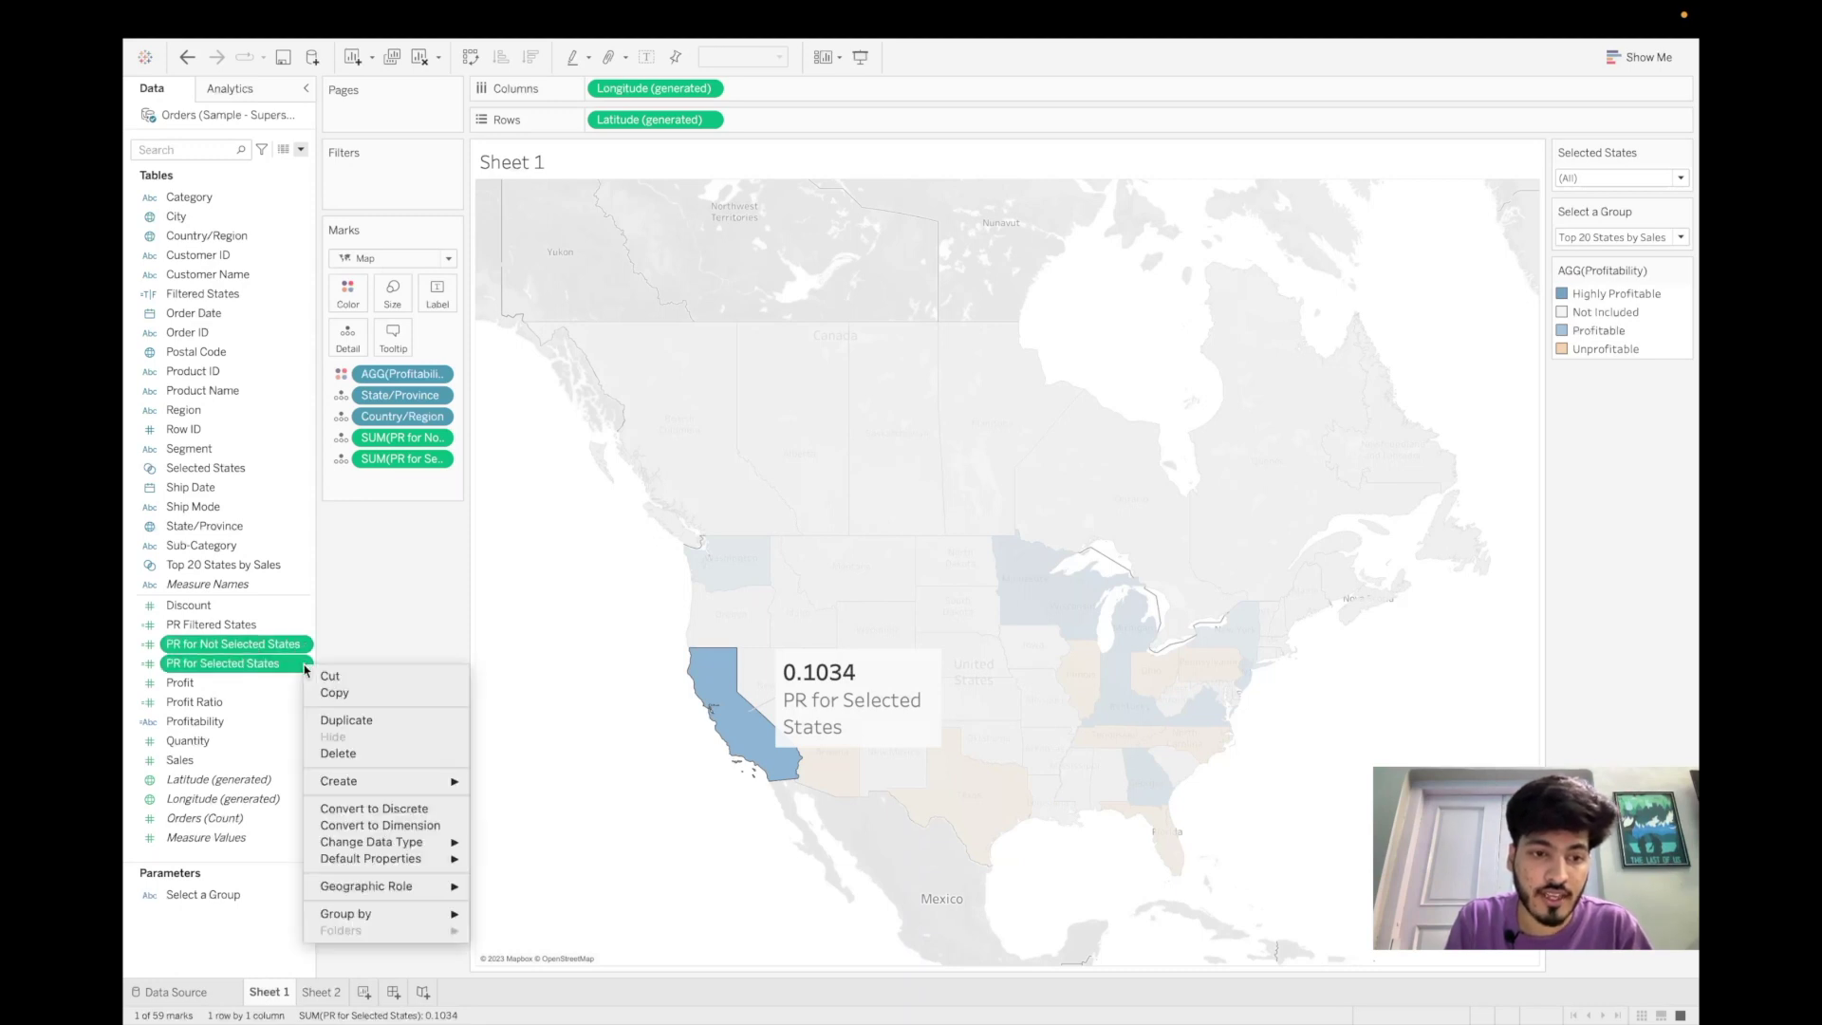
mouse_move(418, 860)
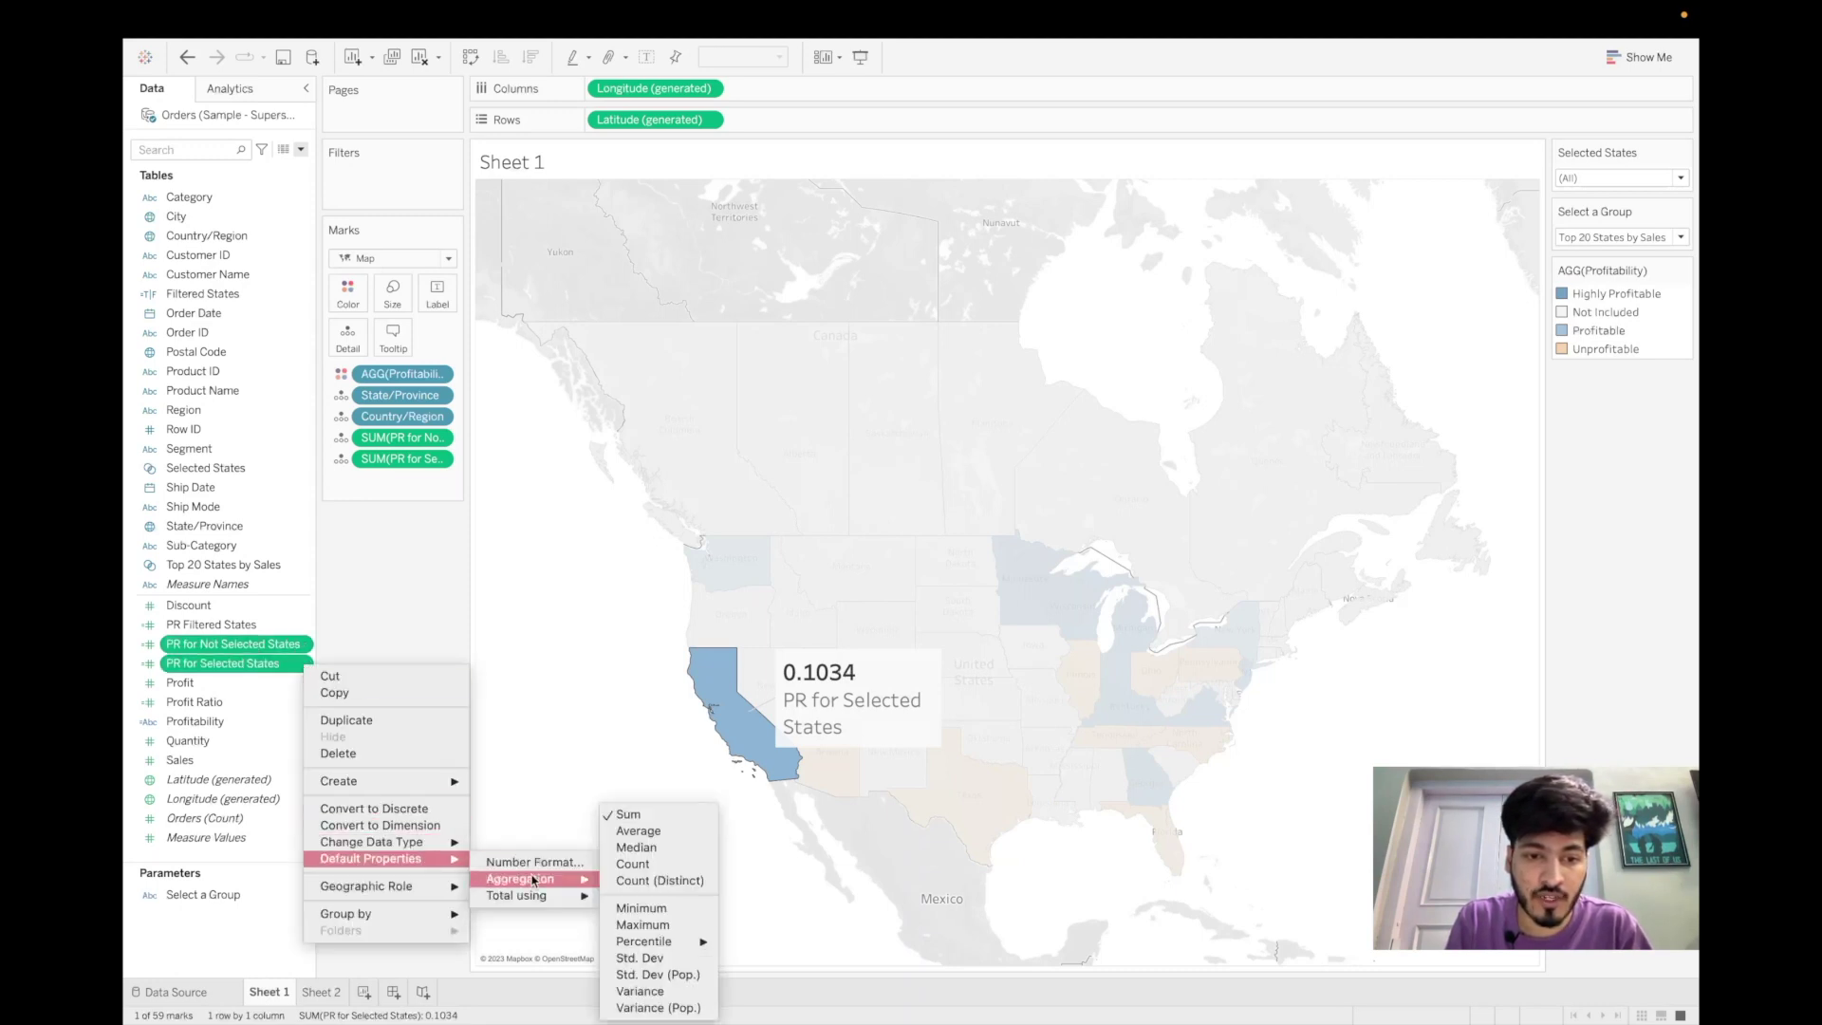
click(557, 869)
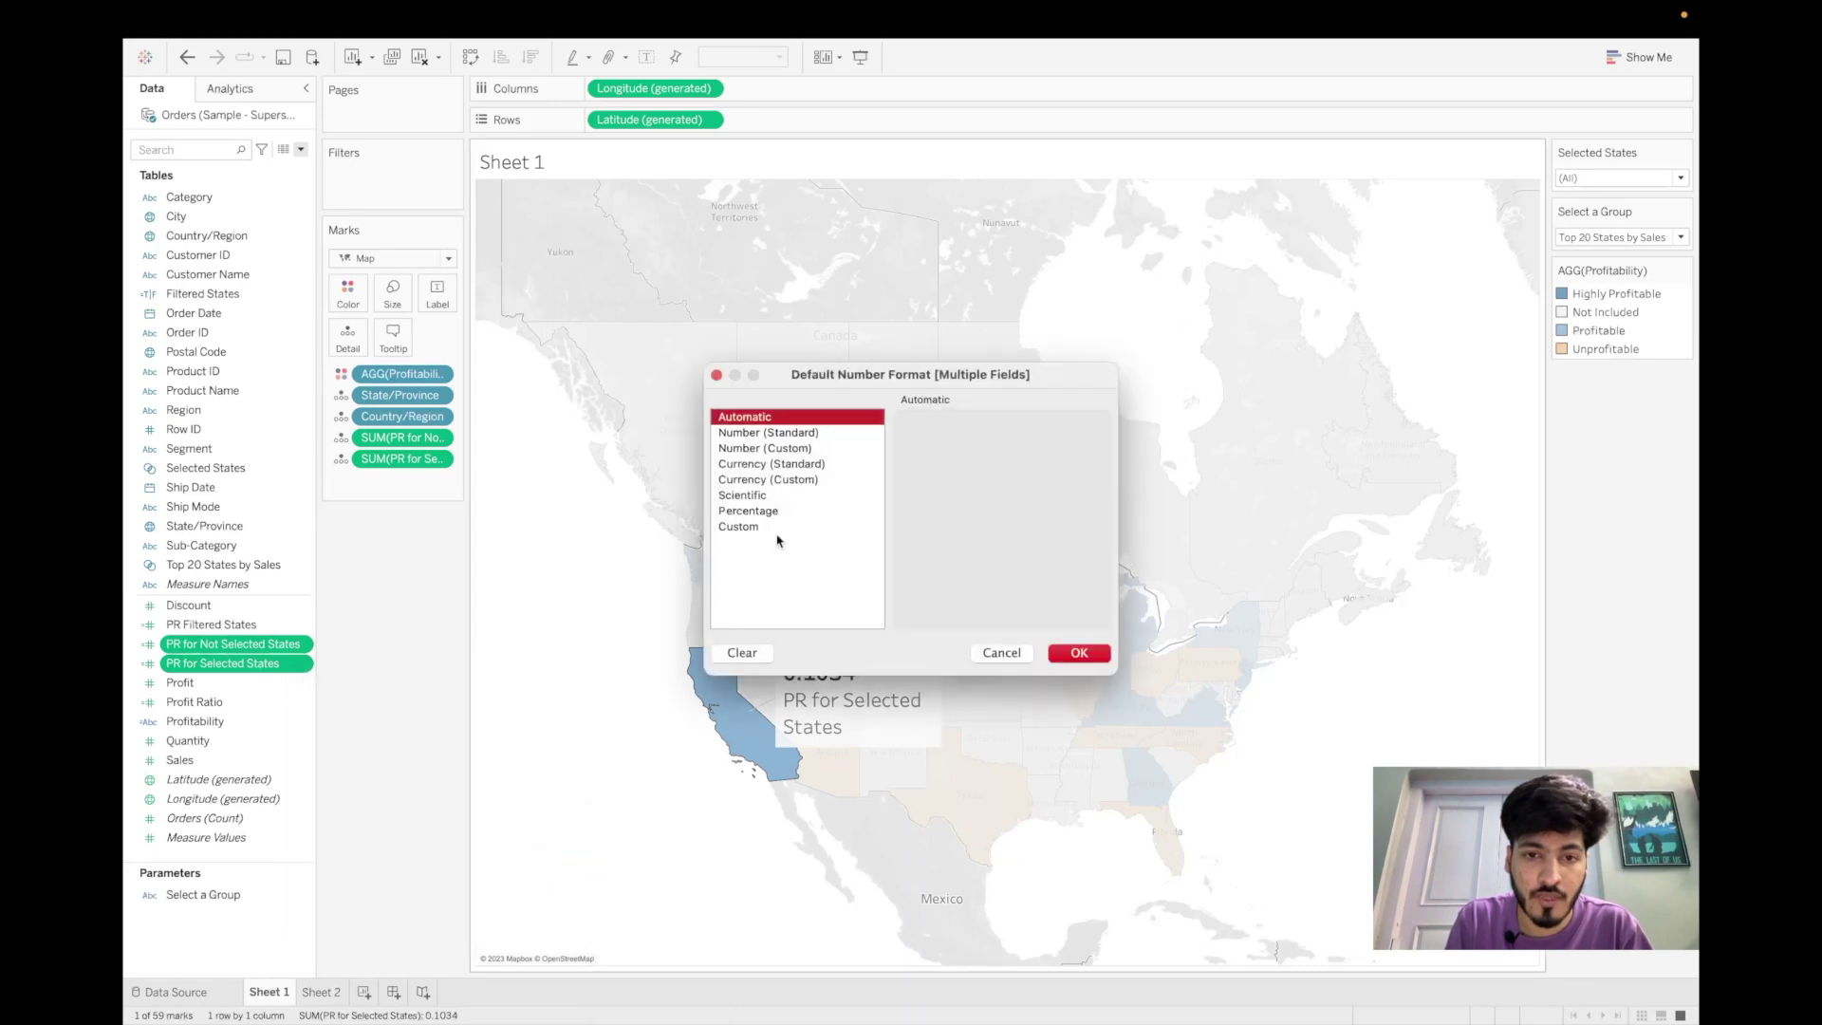
click(769, 512)
double_click(957, 452)
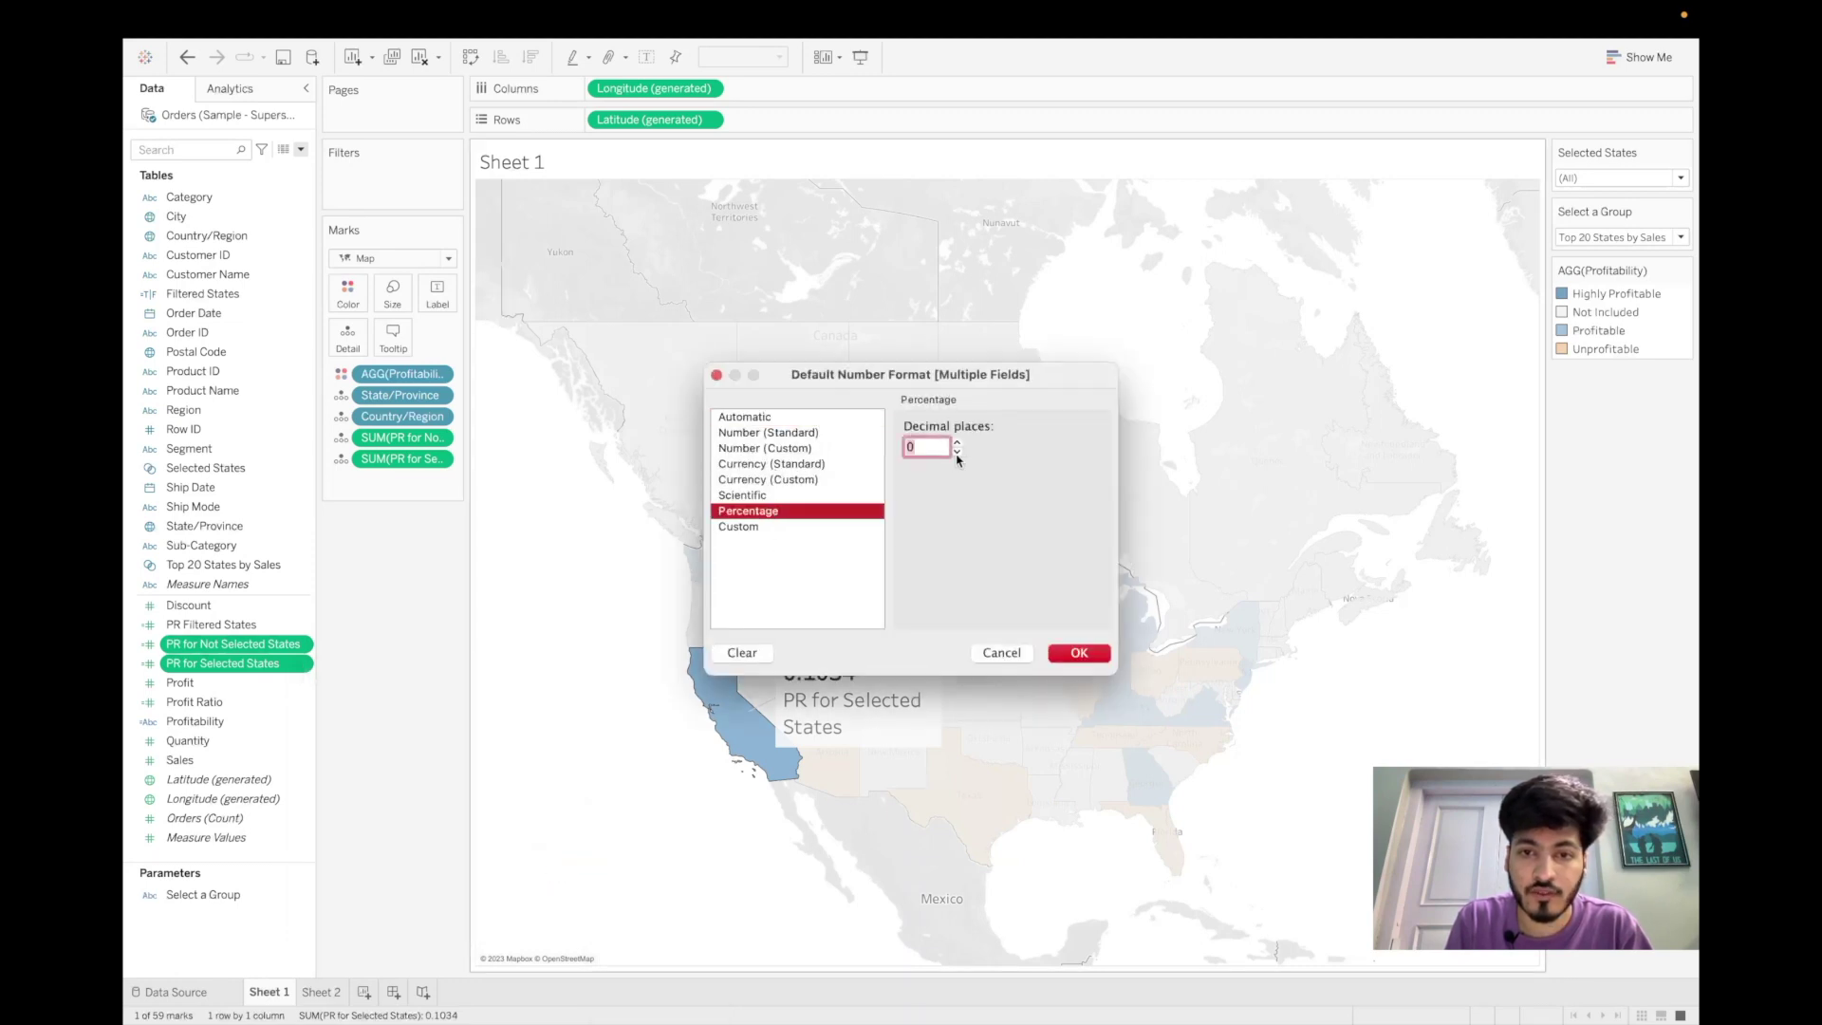
click(1078, 652)
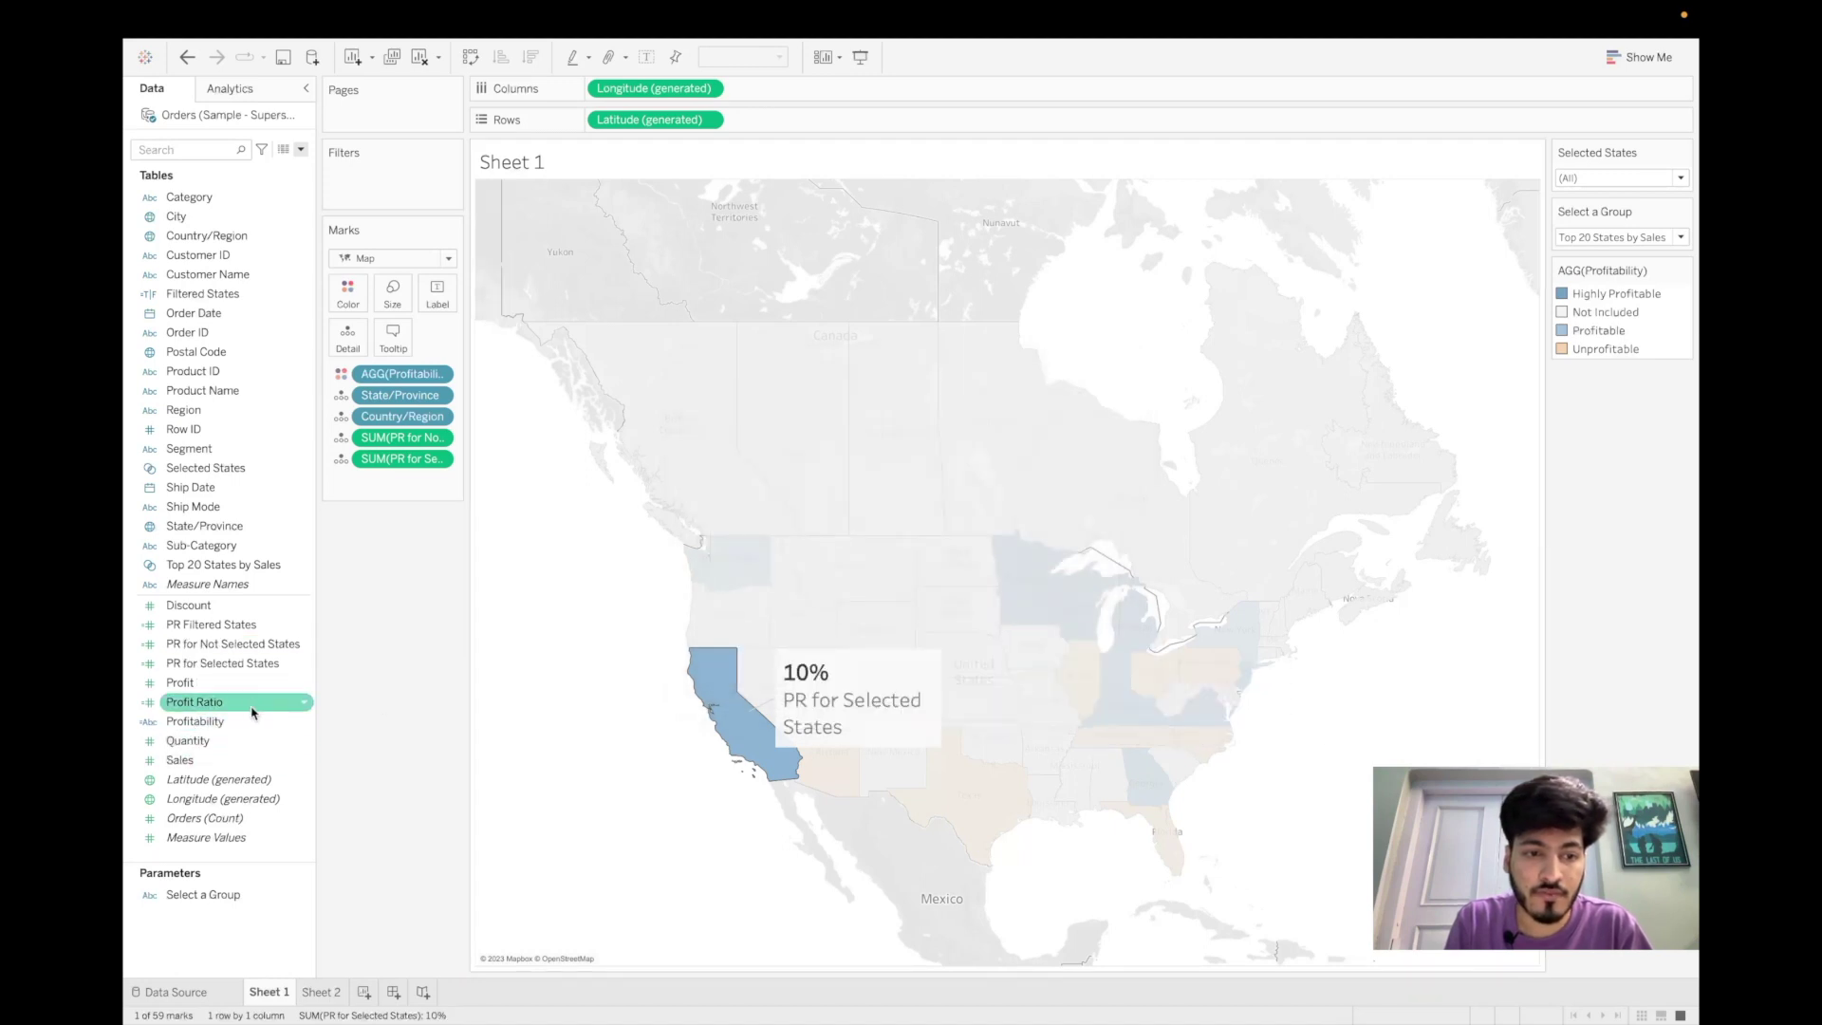
- Set the default aggregation of PR for Not Selected States and PR for Selected States to Average
click(238, 648)
ctrl+click(247, 663)
right_click(304, 663)
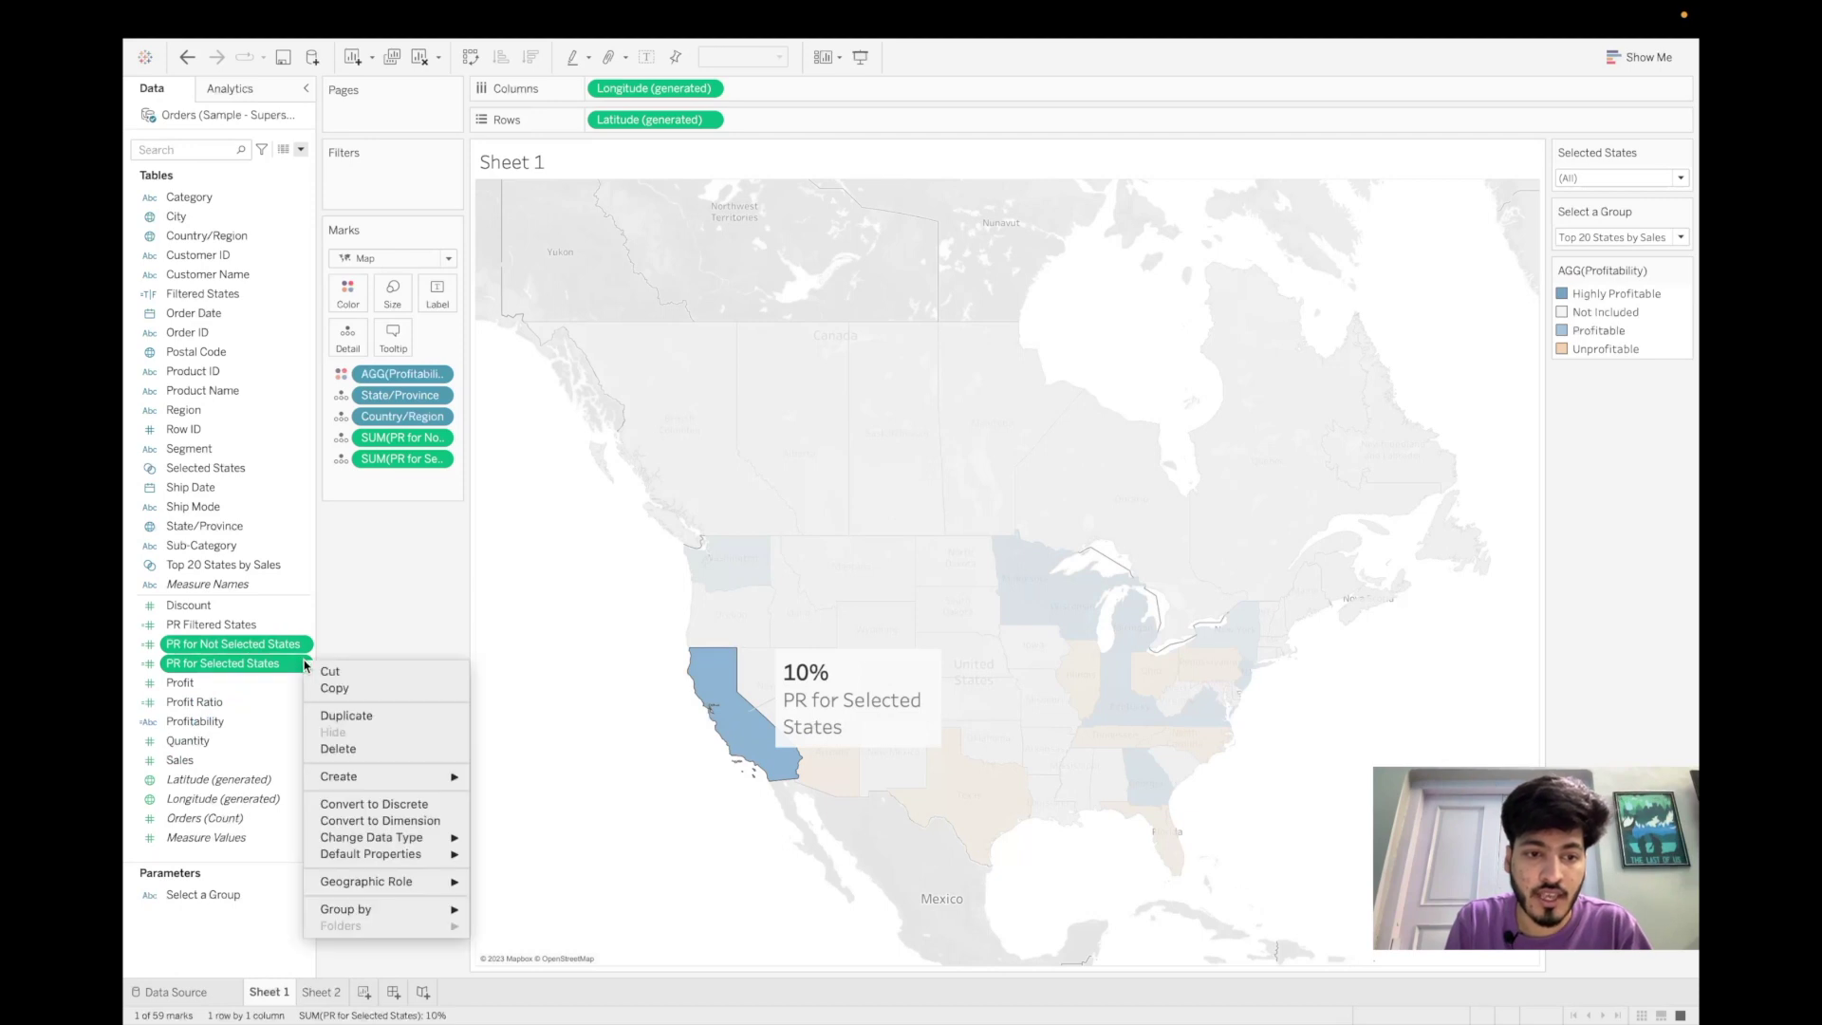
mouse_move(448, 854)
mouse_move(560, 874)
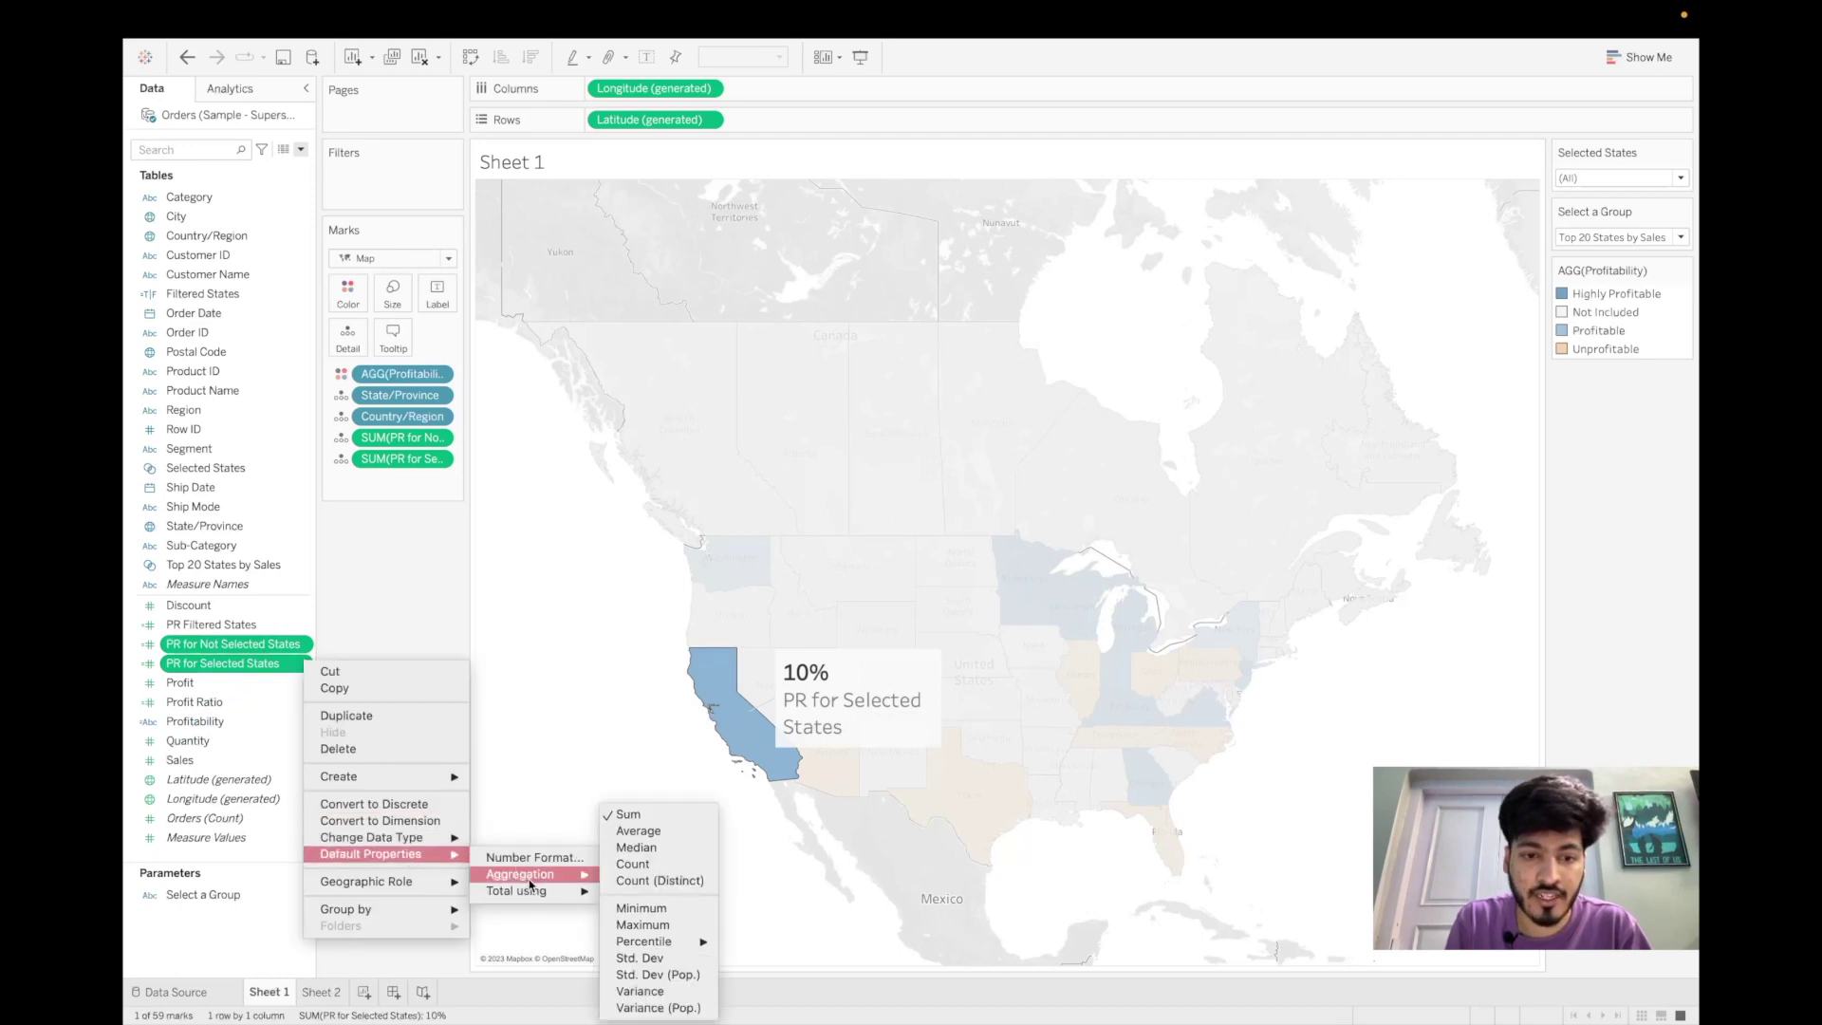
click(644, 833)
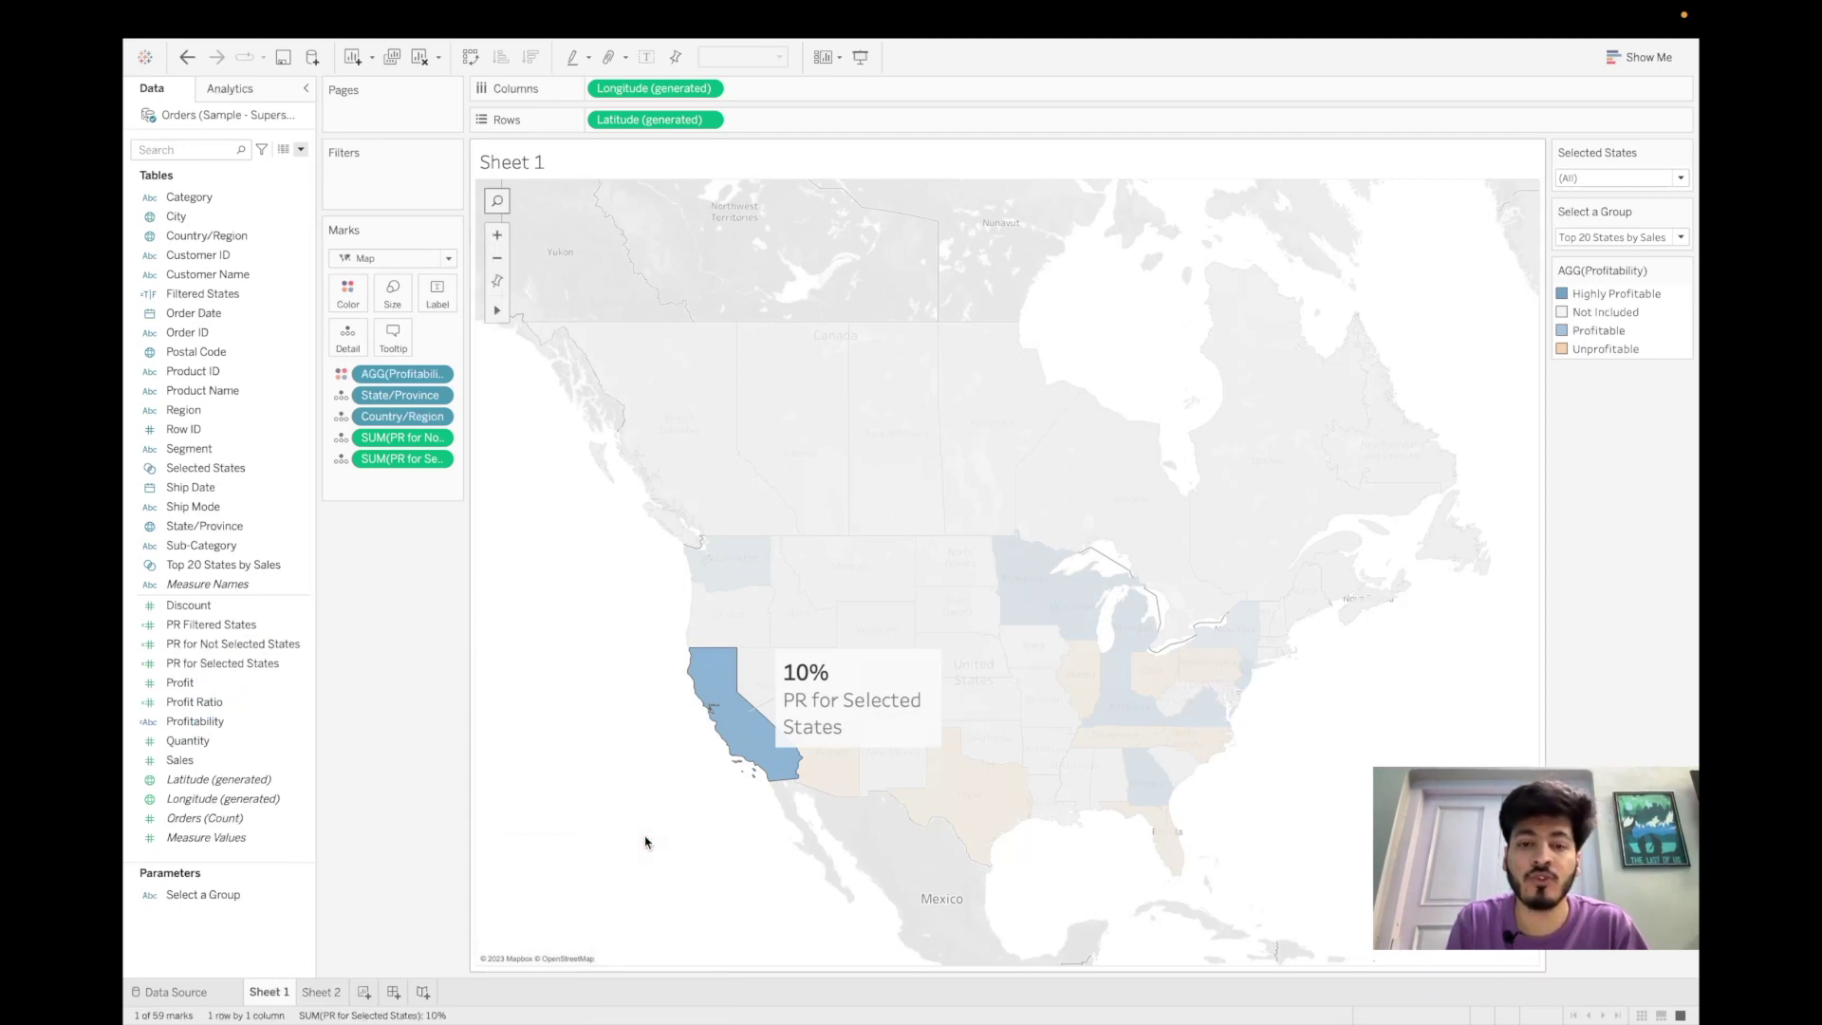
- Move the selected-states annotation off the southwest coast below California and give its box Very Rounded corners
click(843, 672)
mouse_move(843, 671)
mouse_down()
mouse_move(622, 802)
mouse_move(625, 824)
mouse_up()
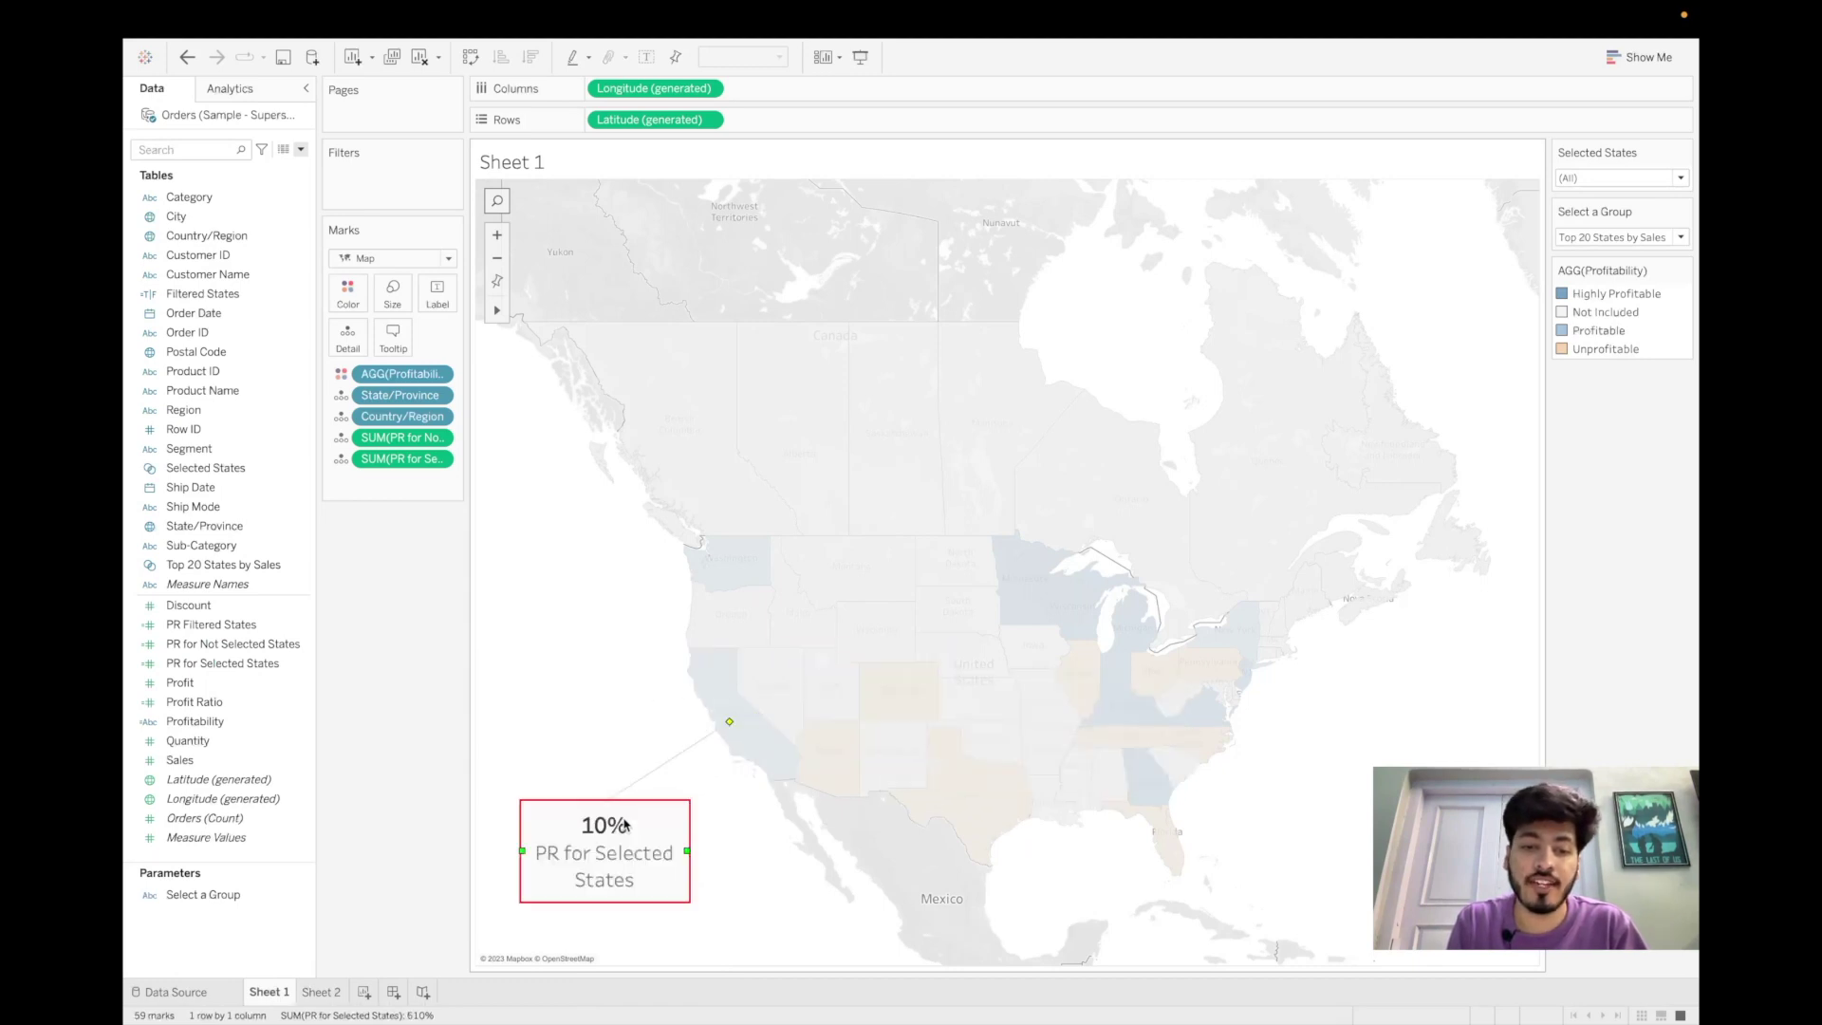
right_click(625, 825)
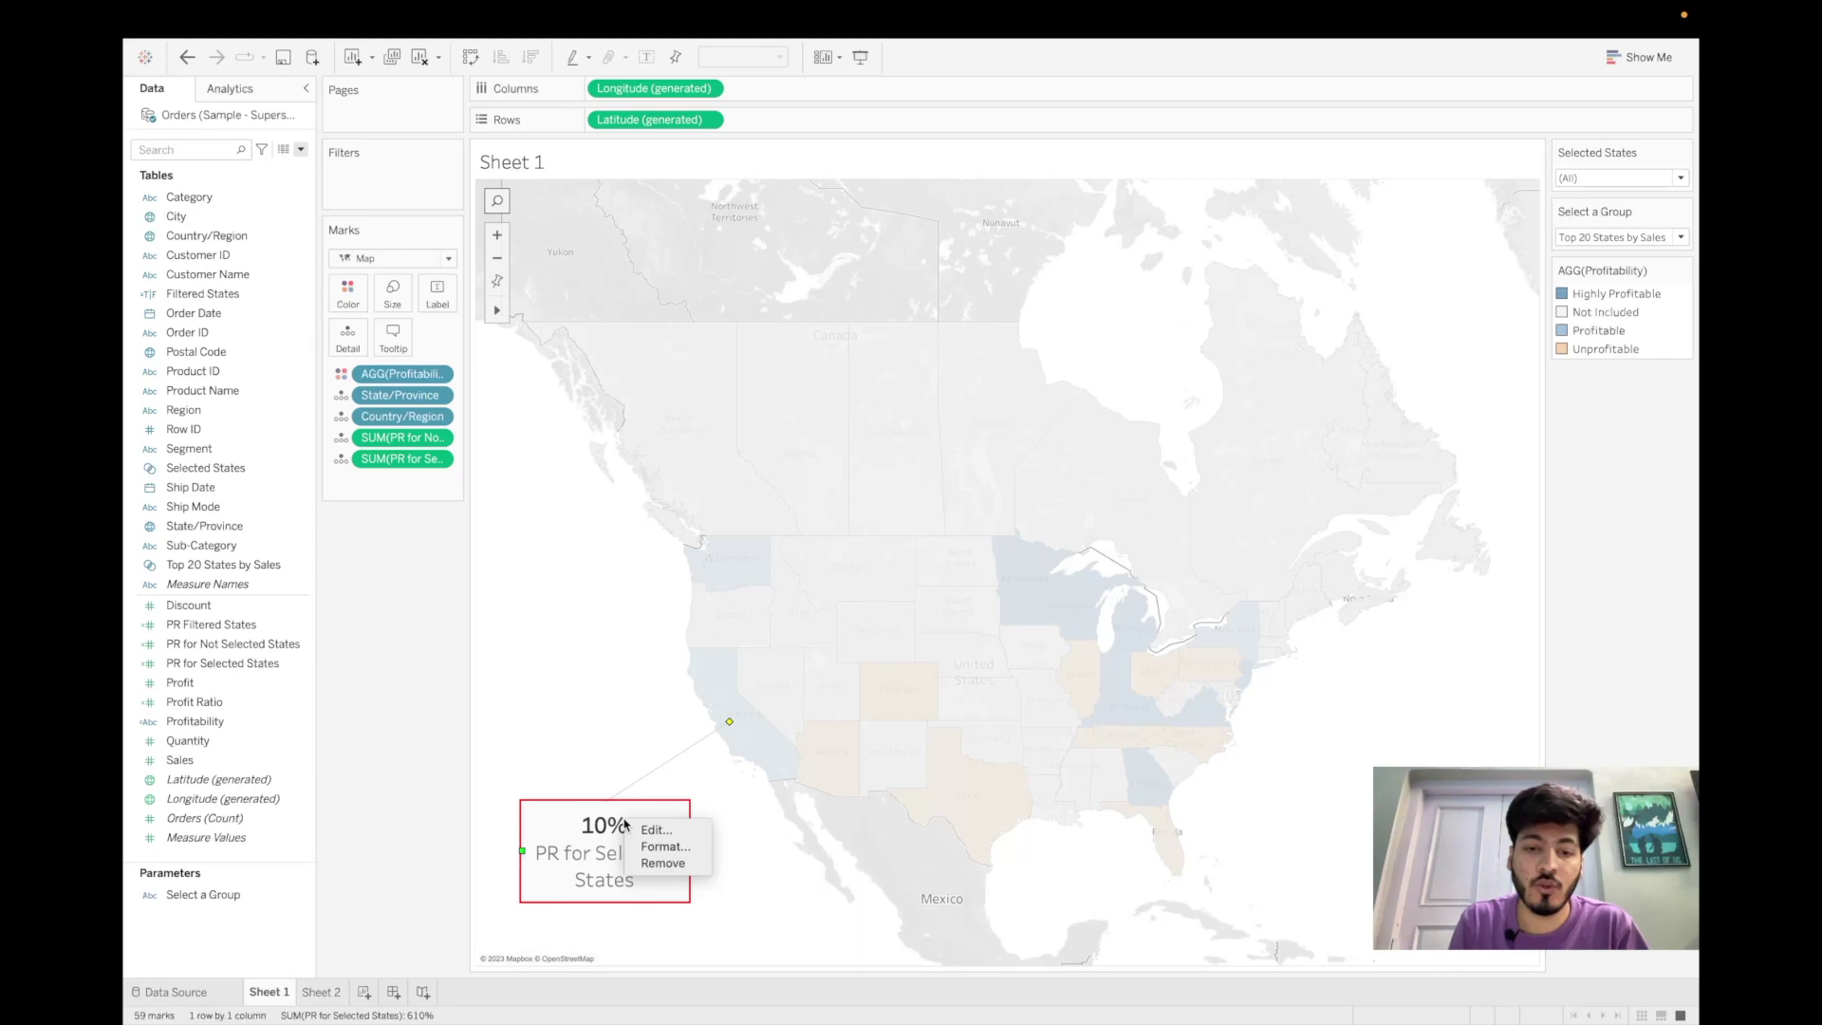
click(669, 851)
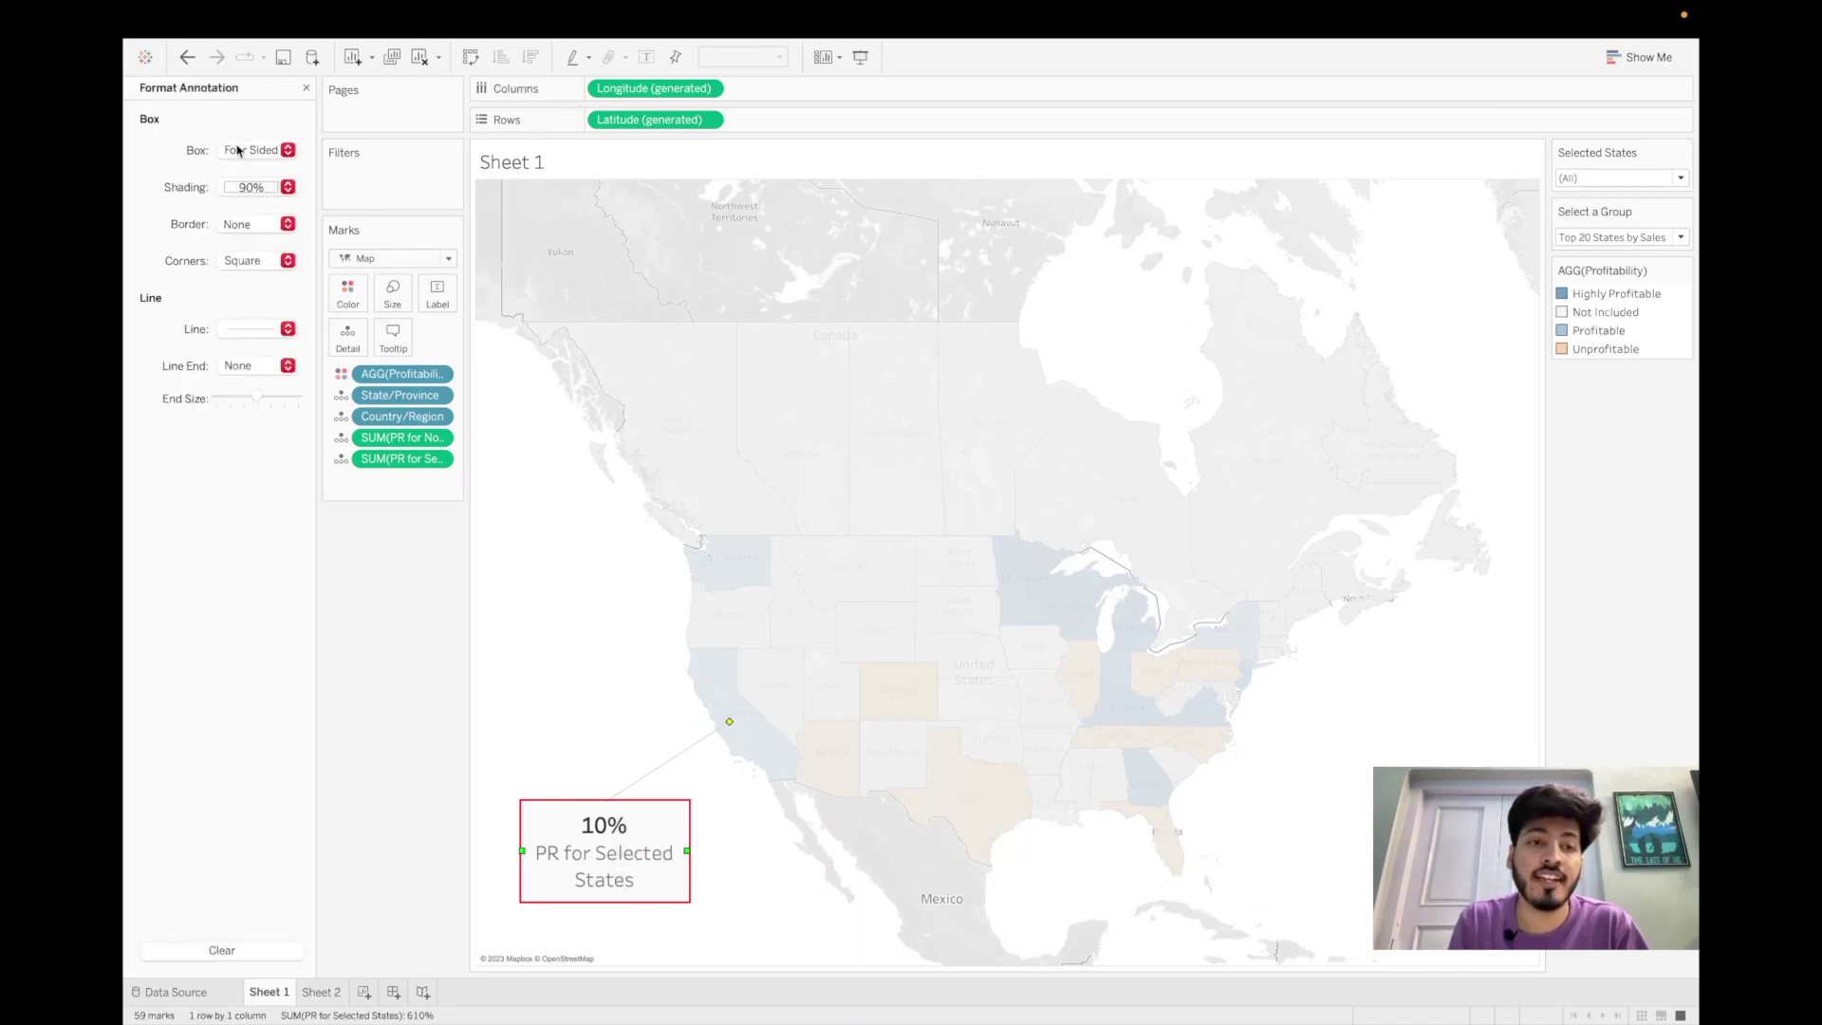
click(287, 261)
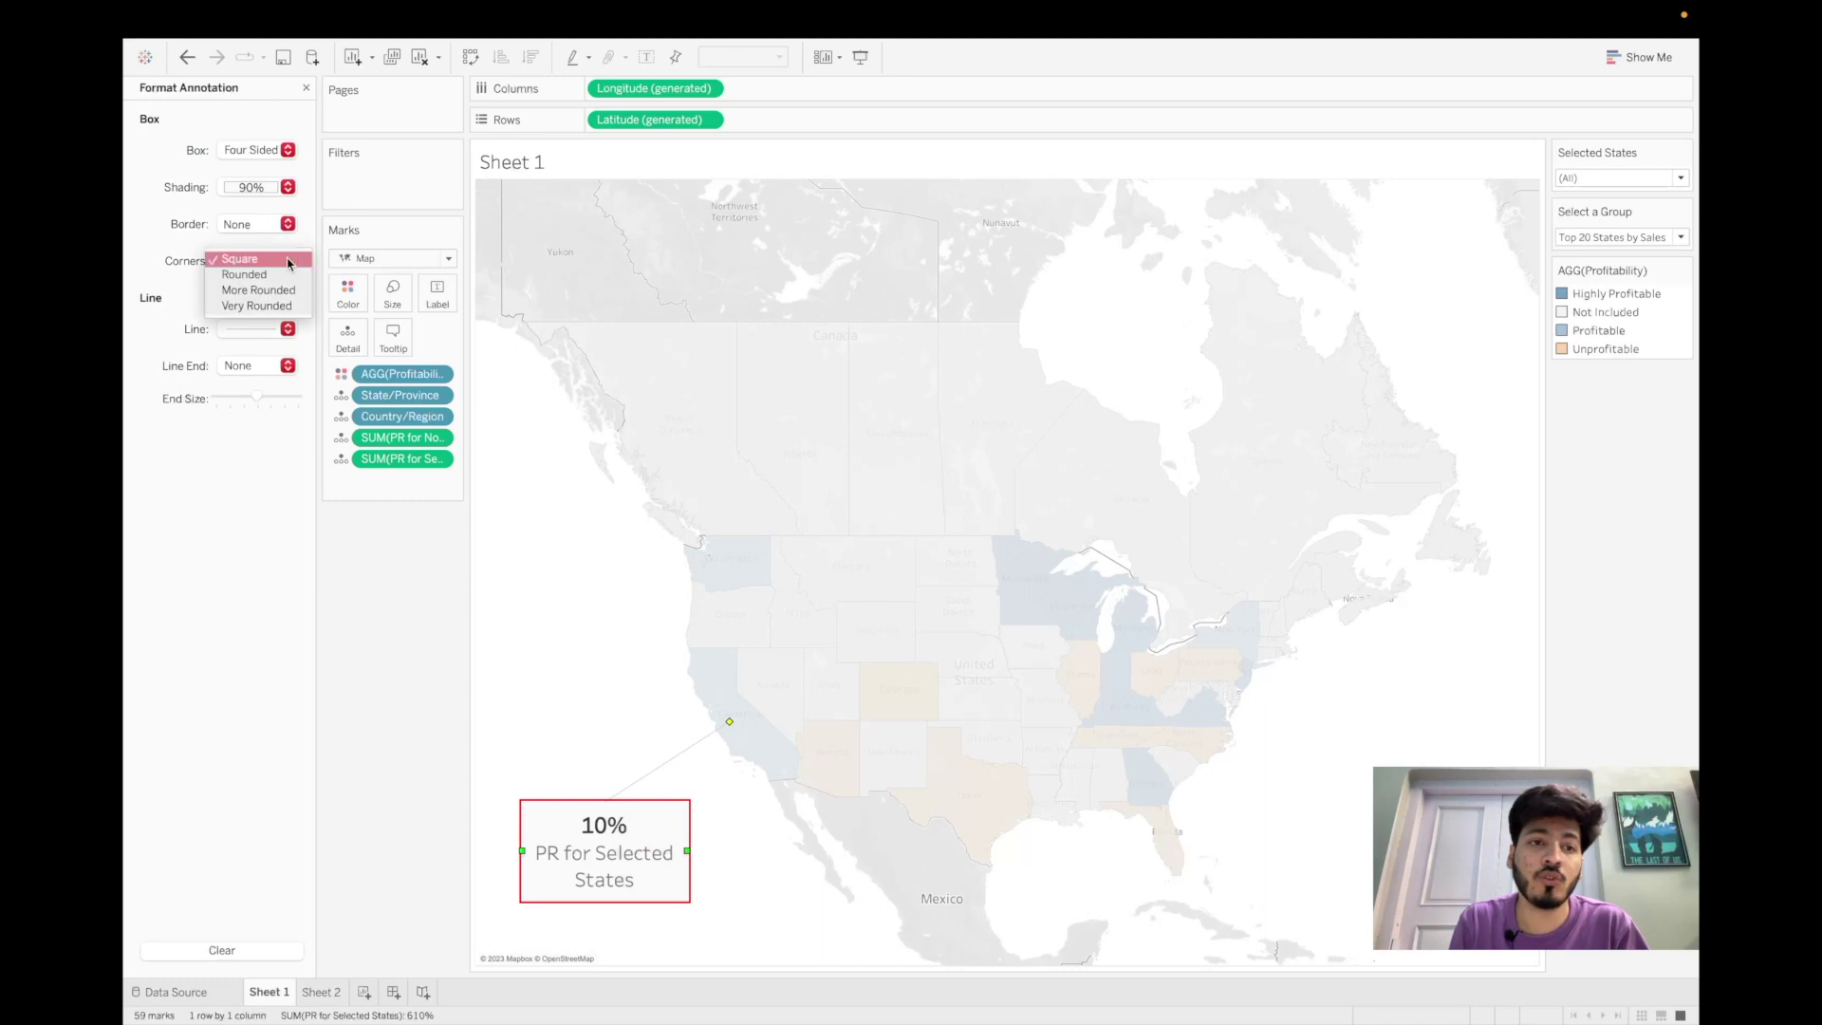
click(278, 305)
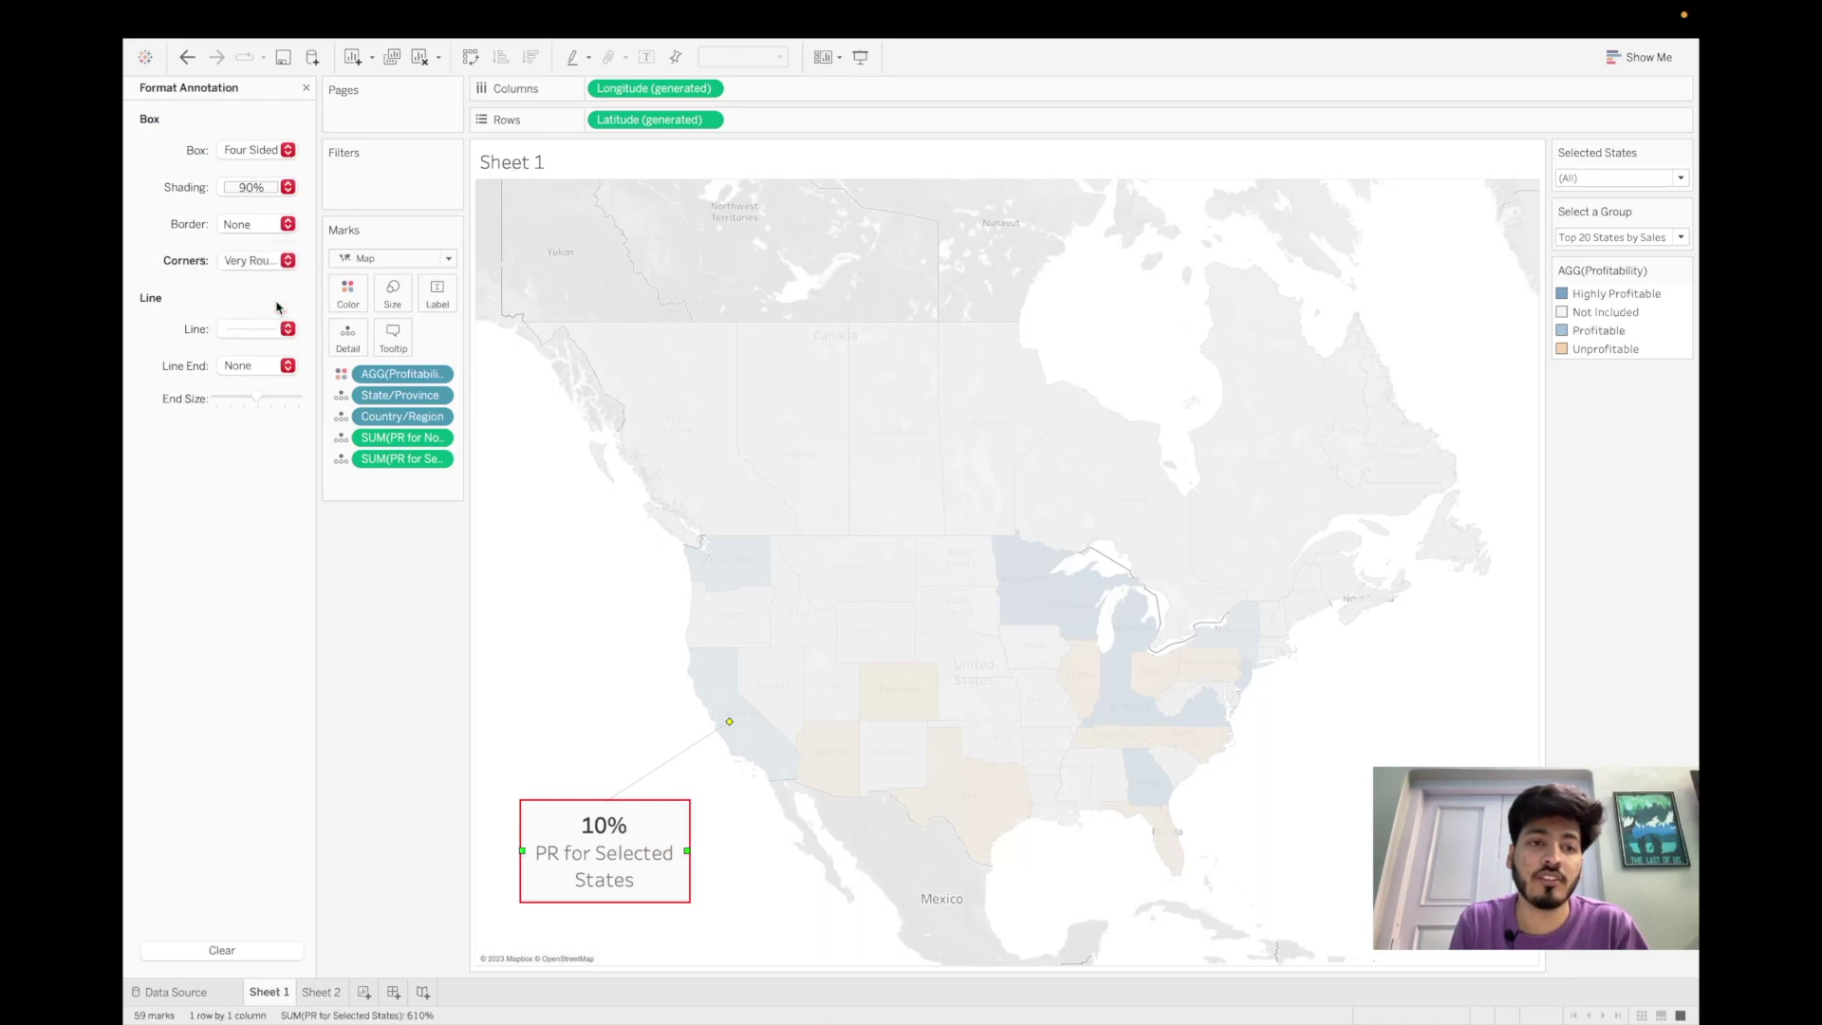
- Set the selected-states annotation's leader line to None and close the annotation formatting
click(287, 330)
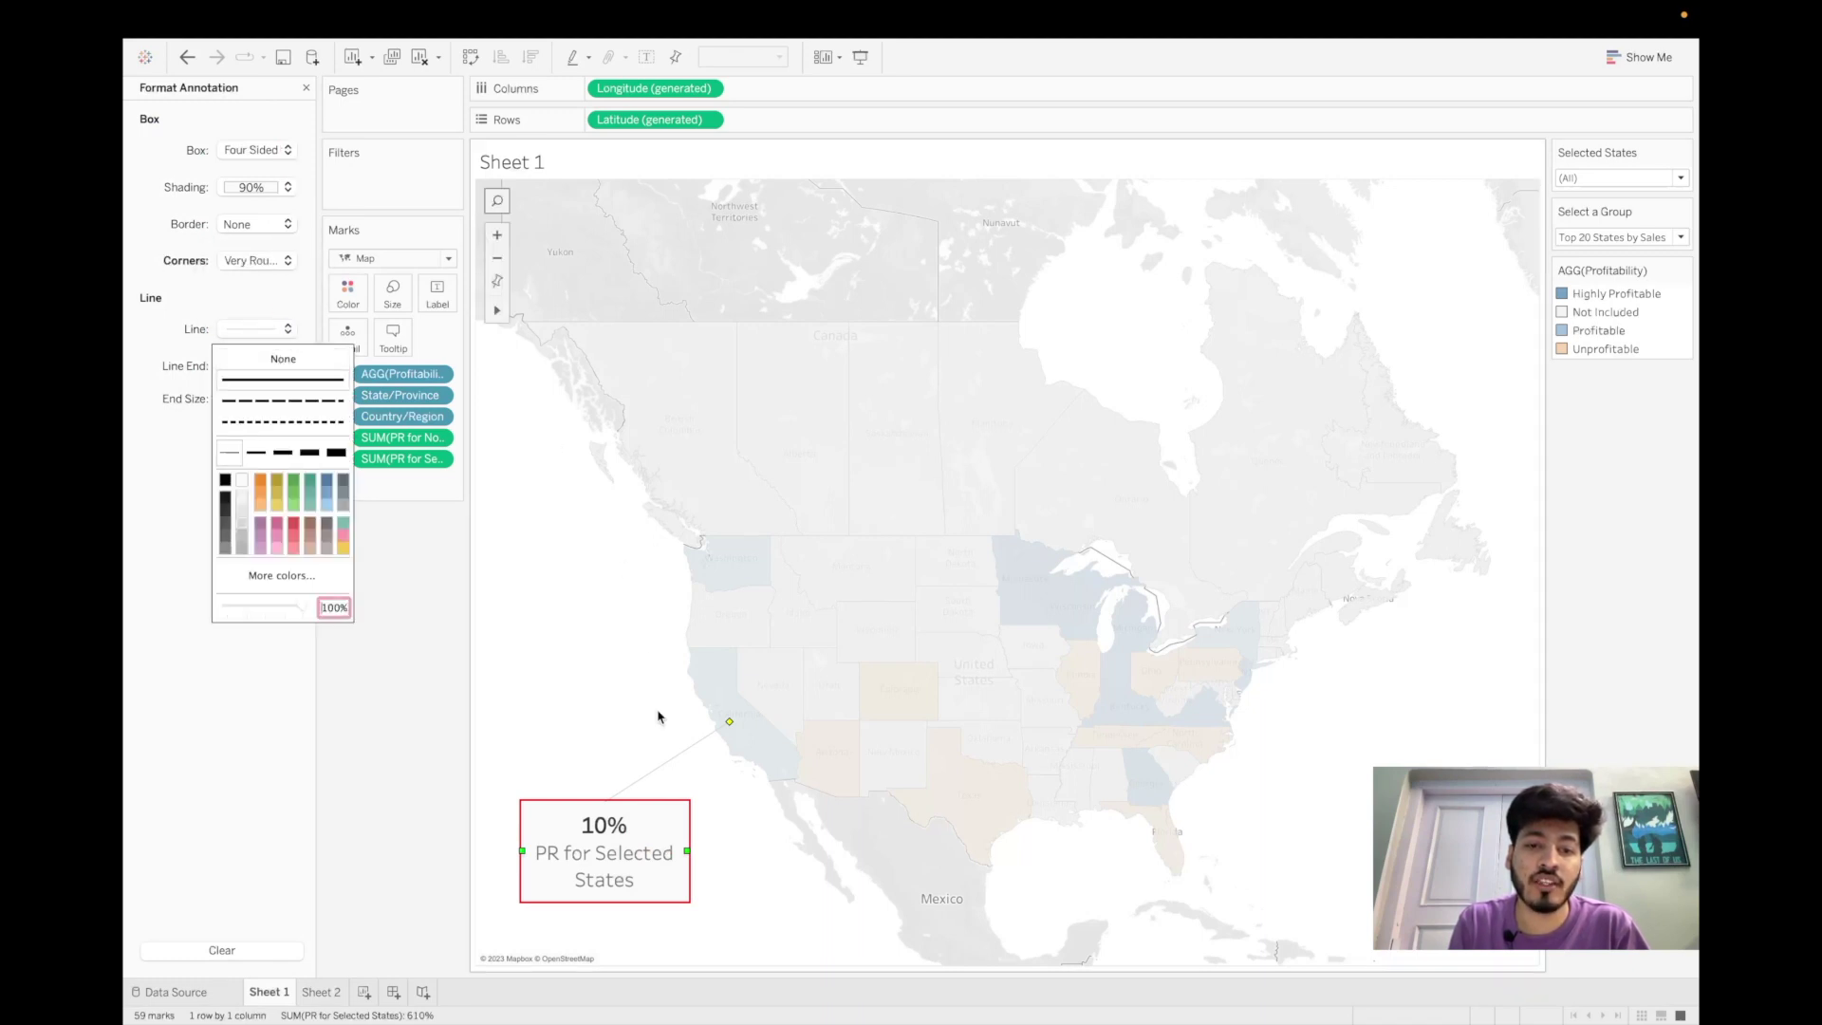
click(297, 361)
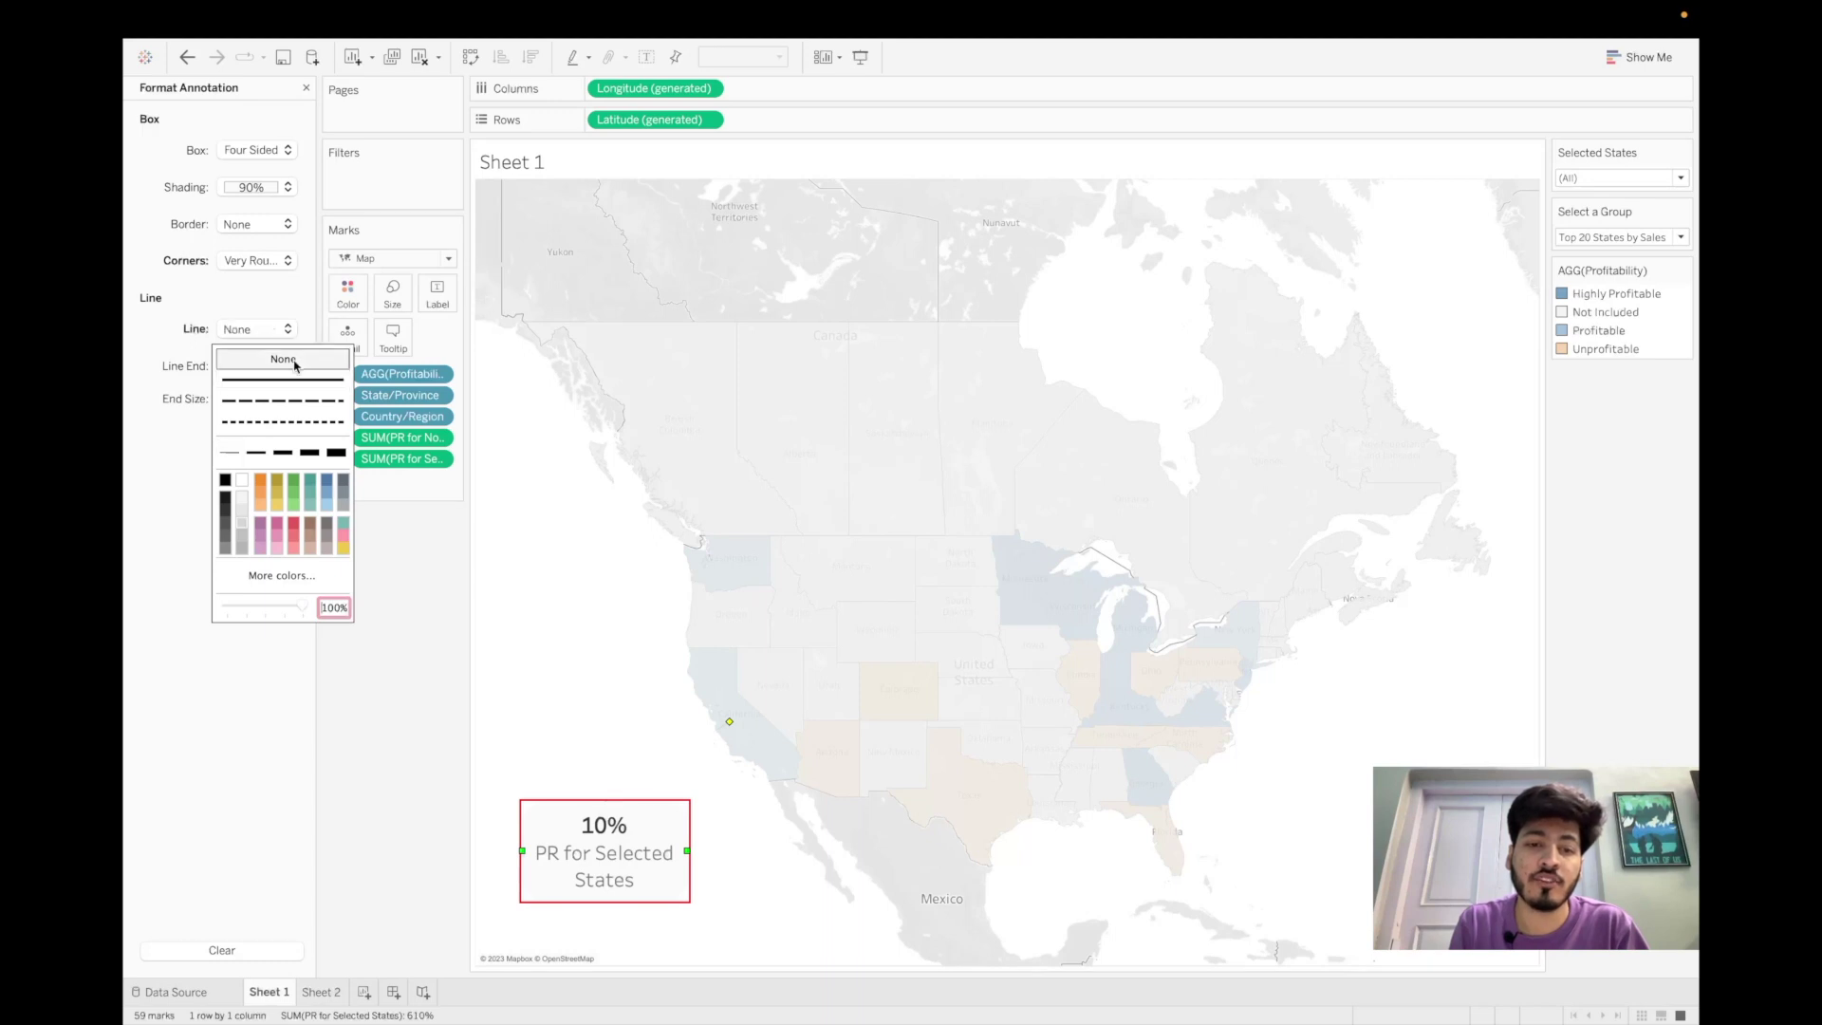
click(264, 676)
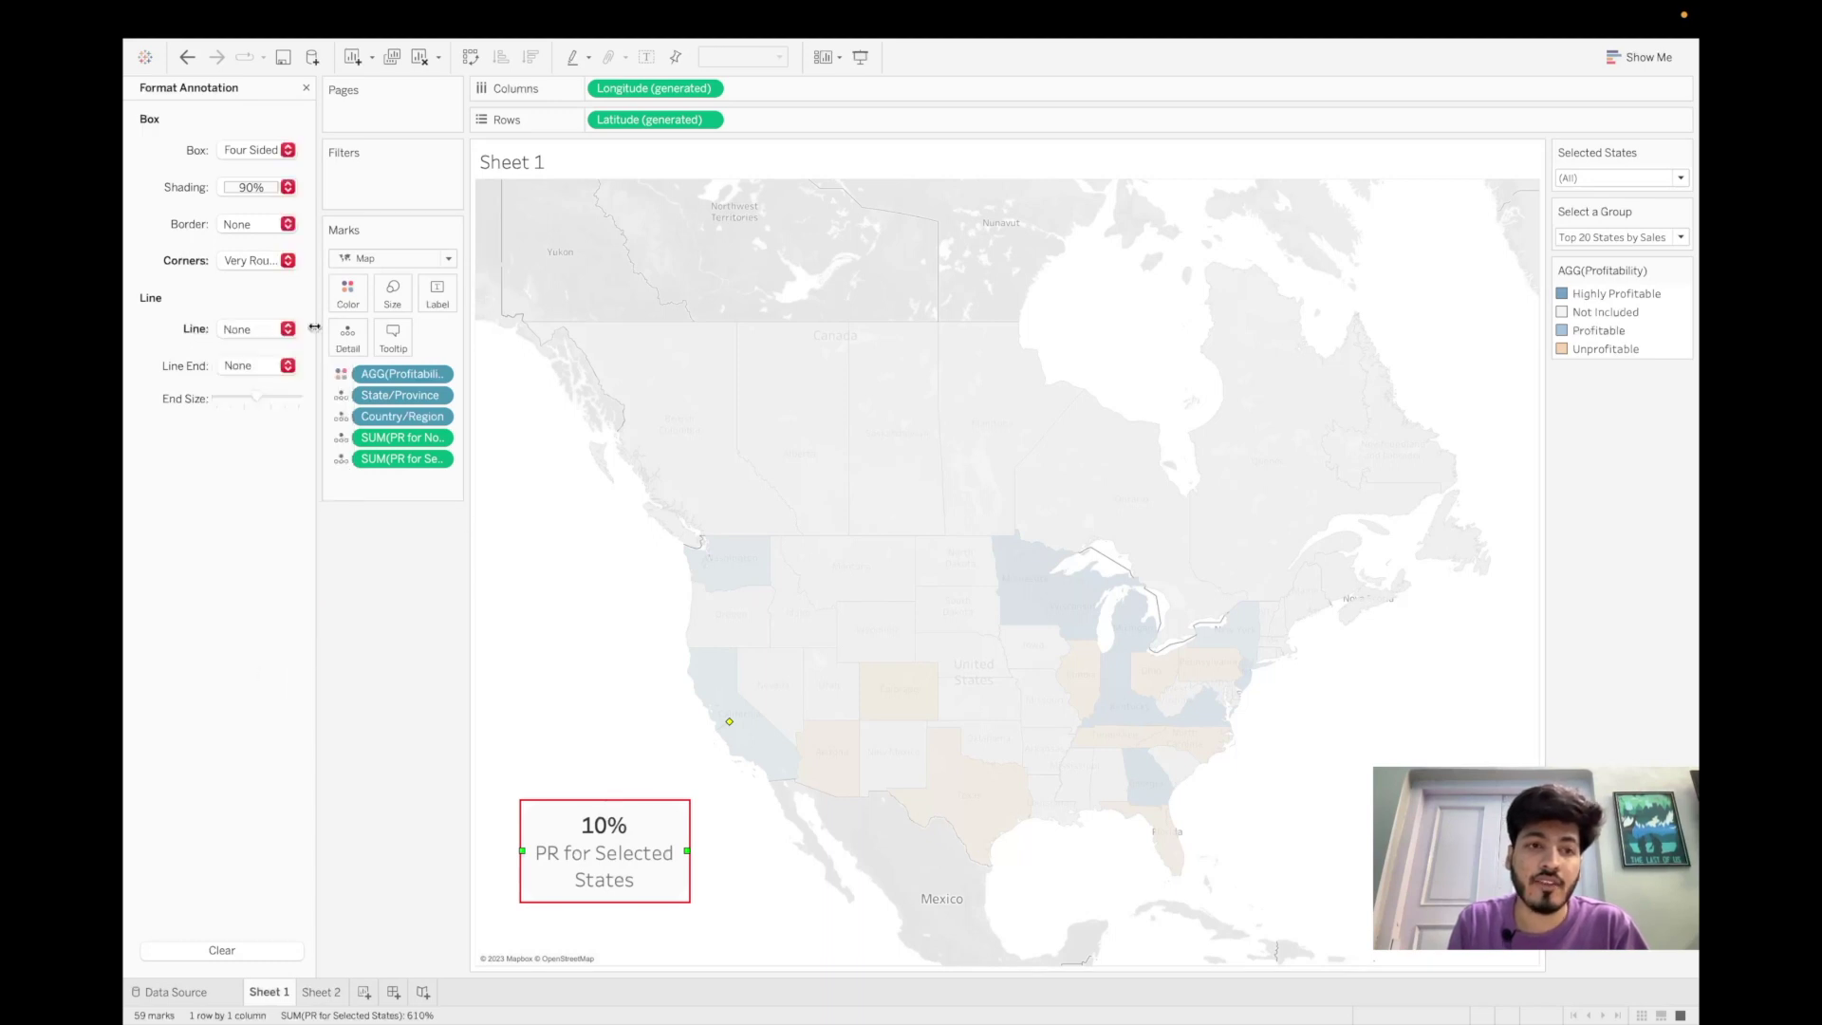
click(305, 88)
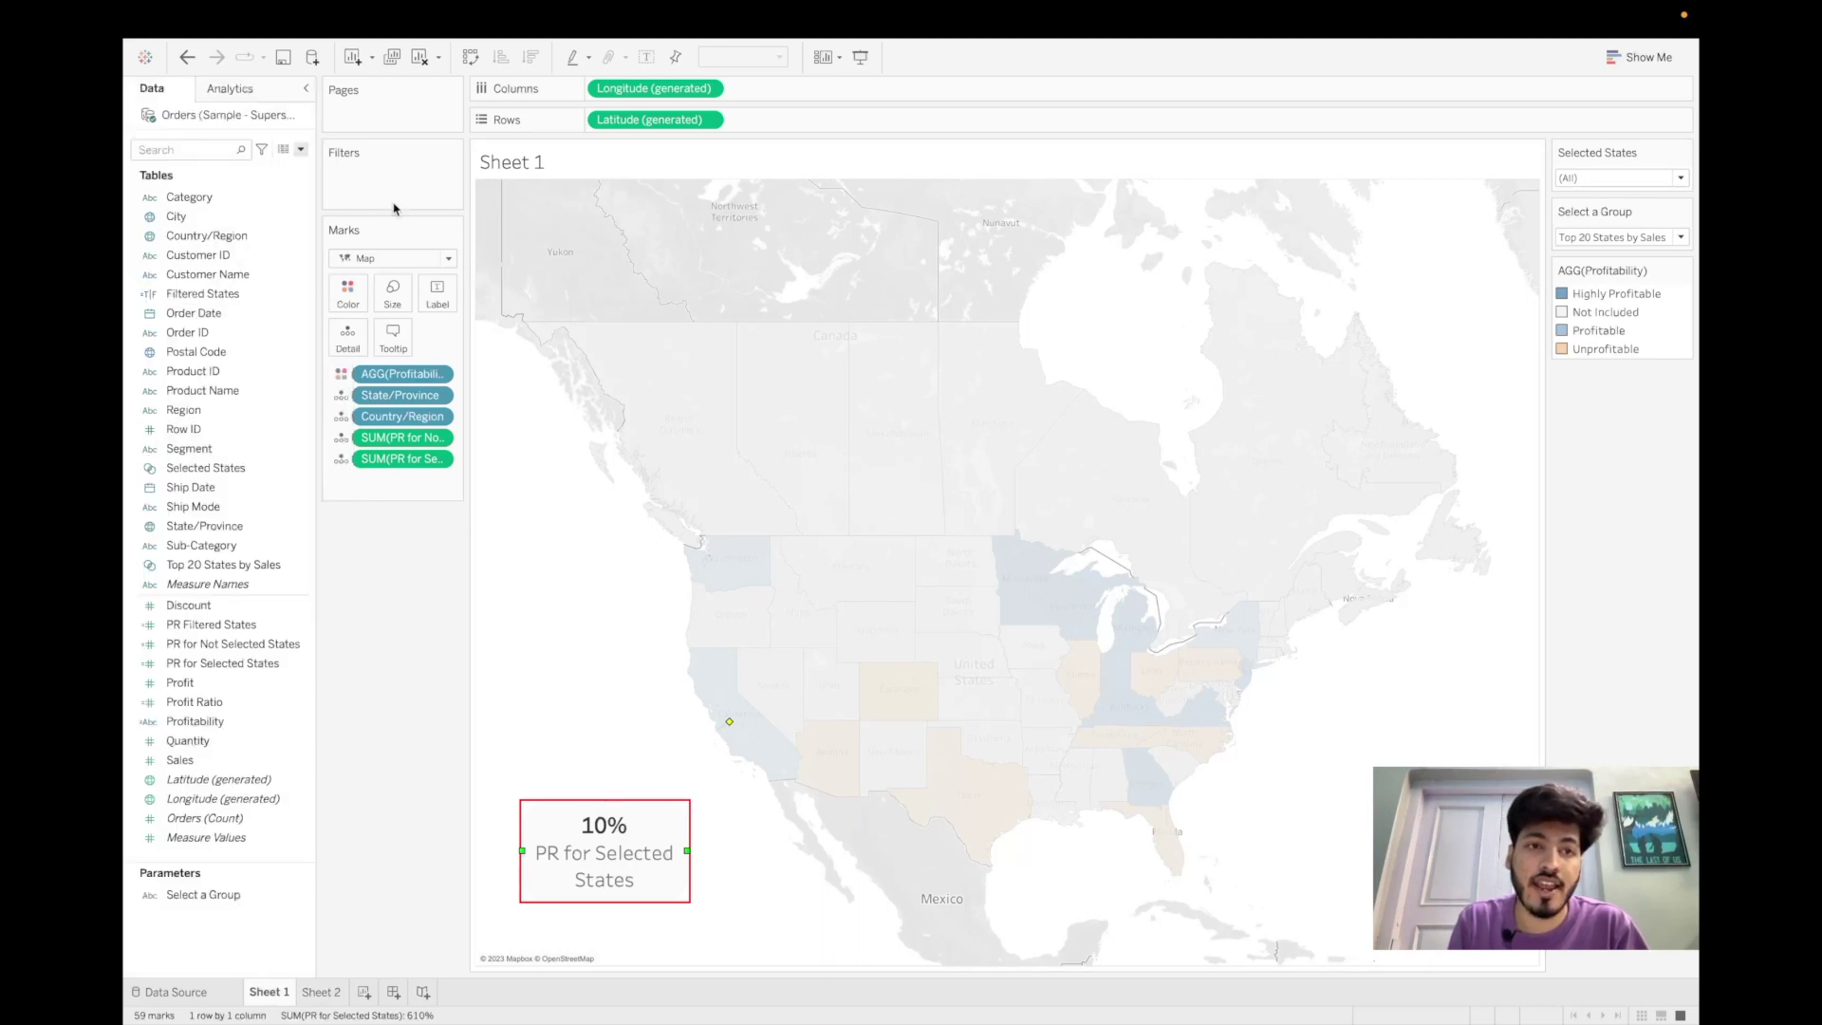
- Reword the annotation's label to "Profit Ratio for Selected States", leaving the value field above it
right_click(604, 875)
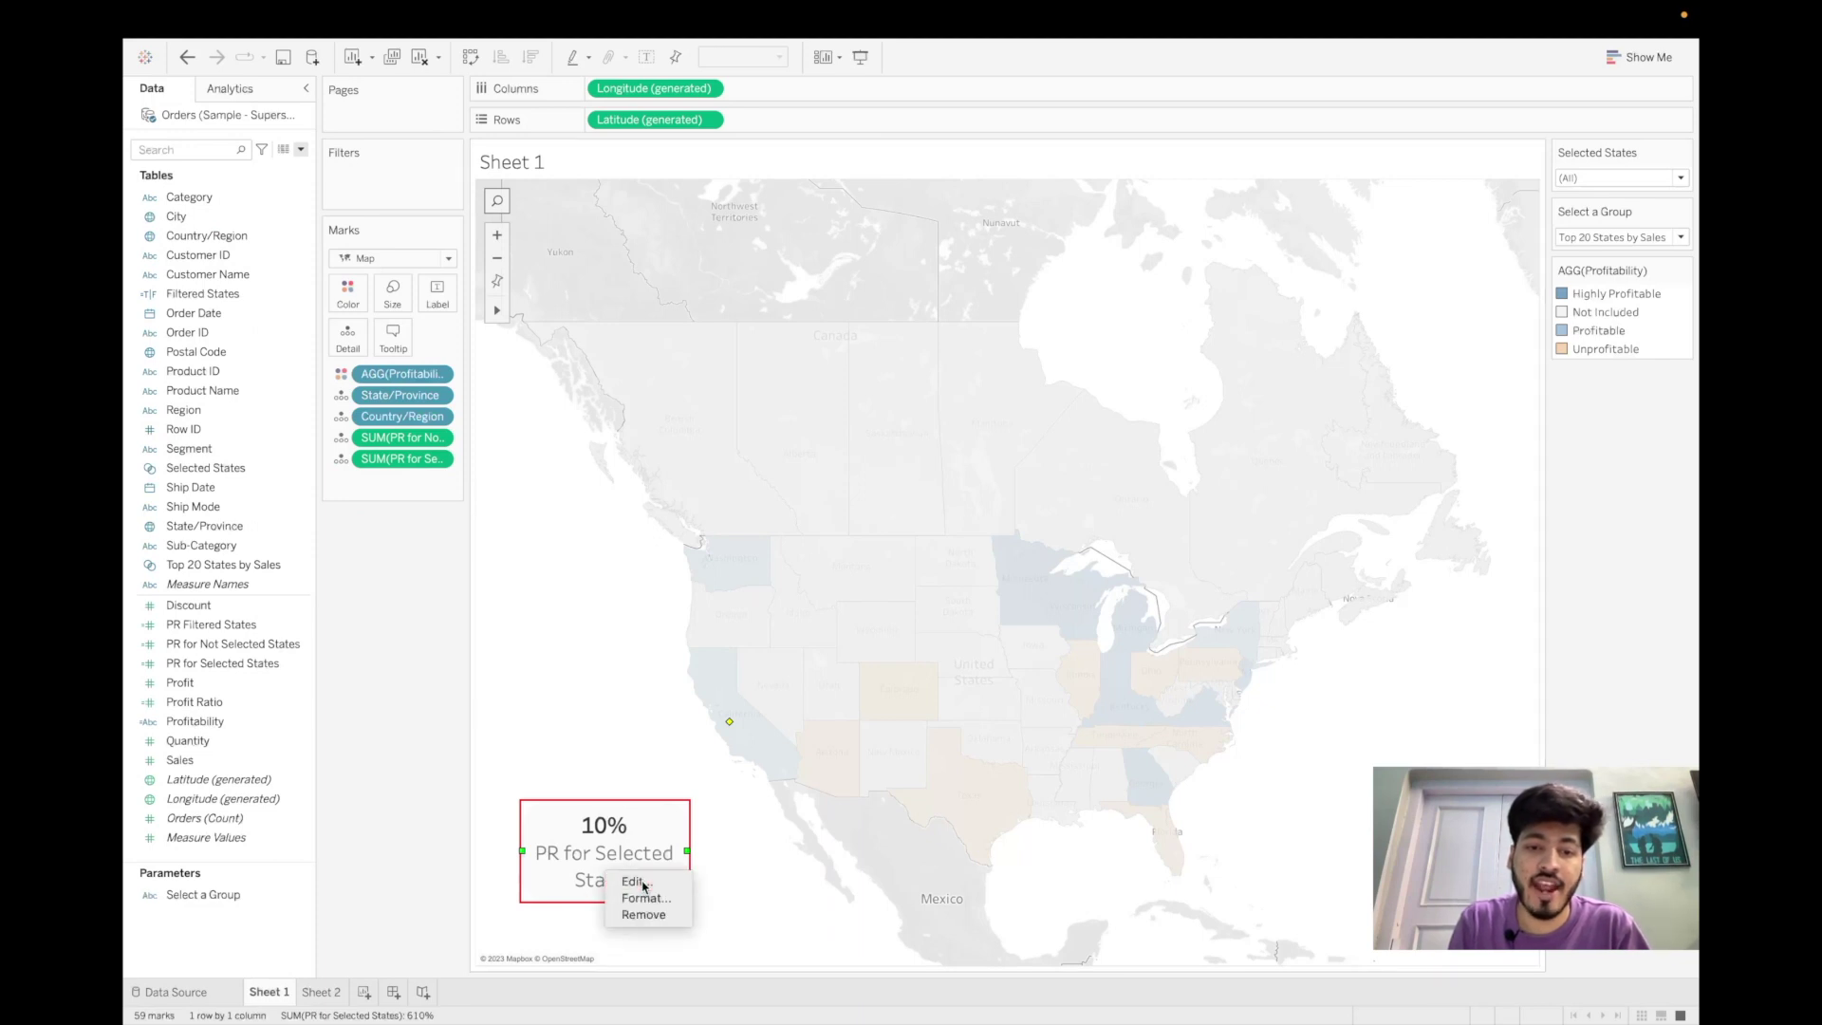
click(631, 883)
click(833, 485)
key(BackSpace)
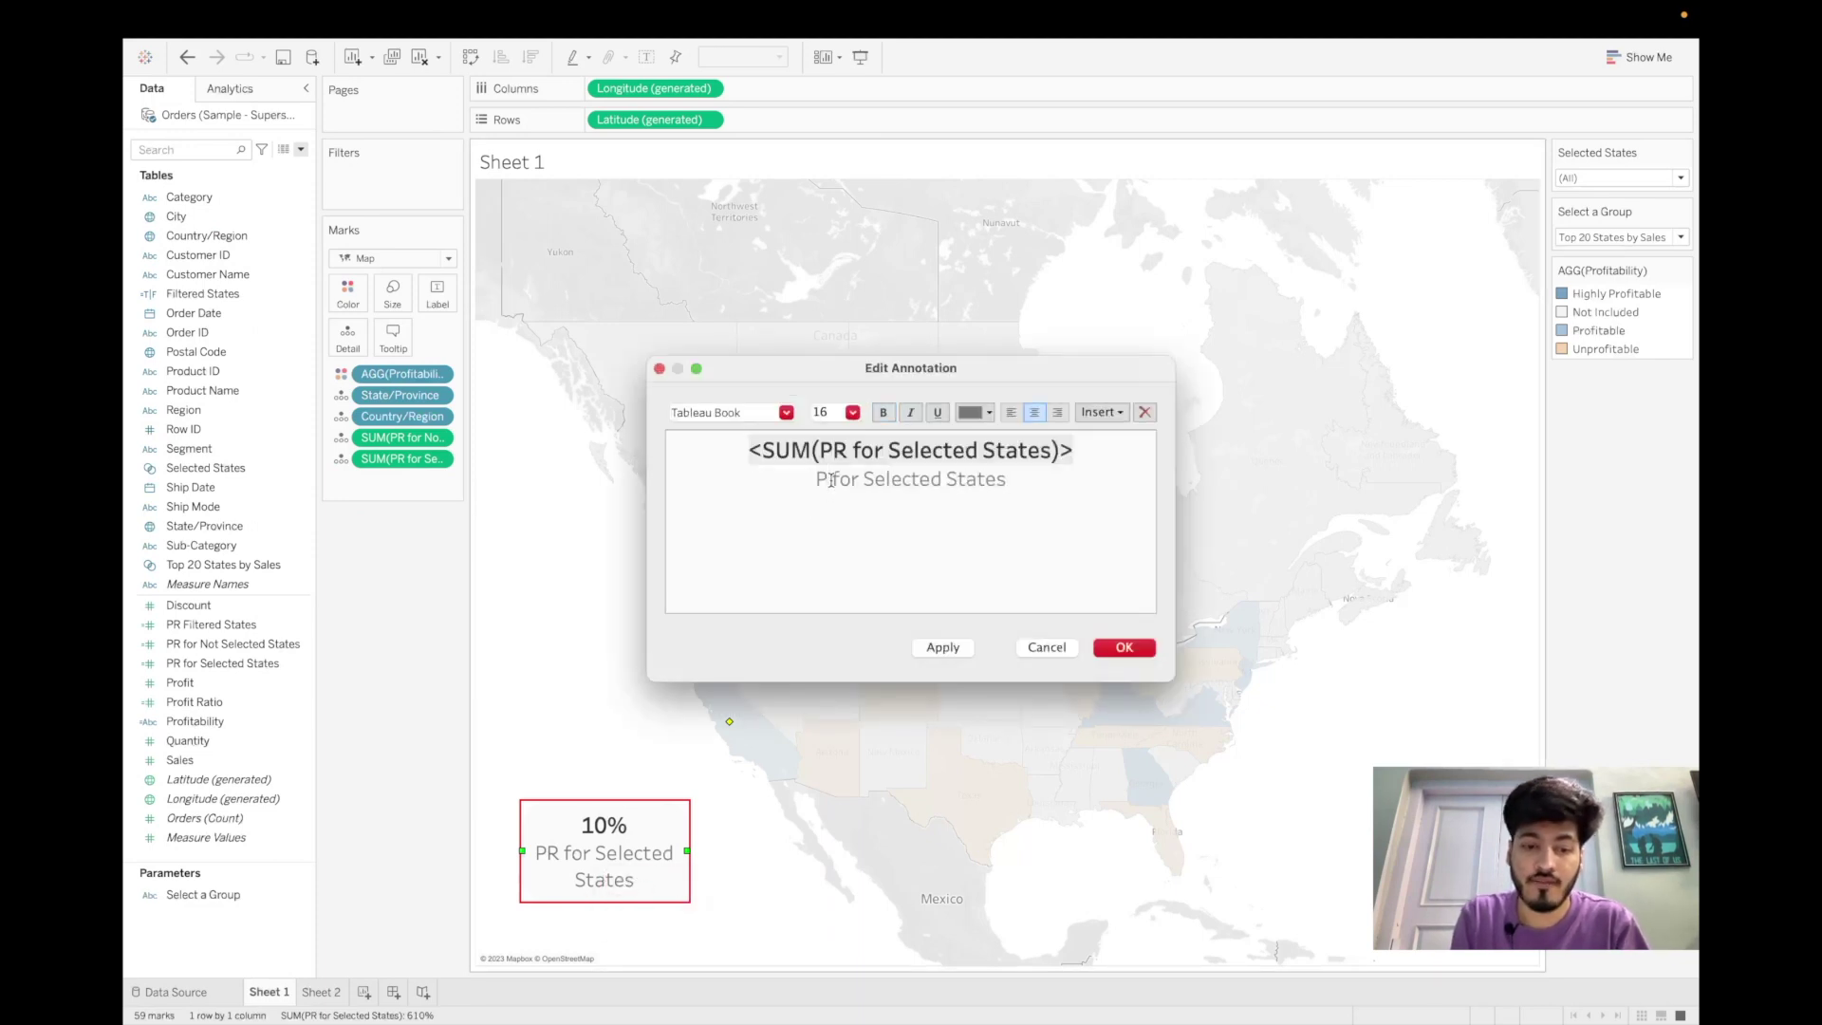
text(rofit Rati)
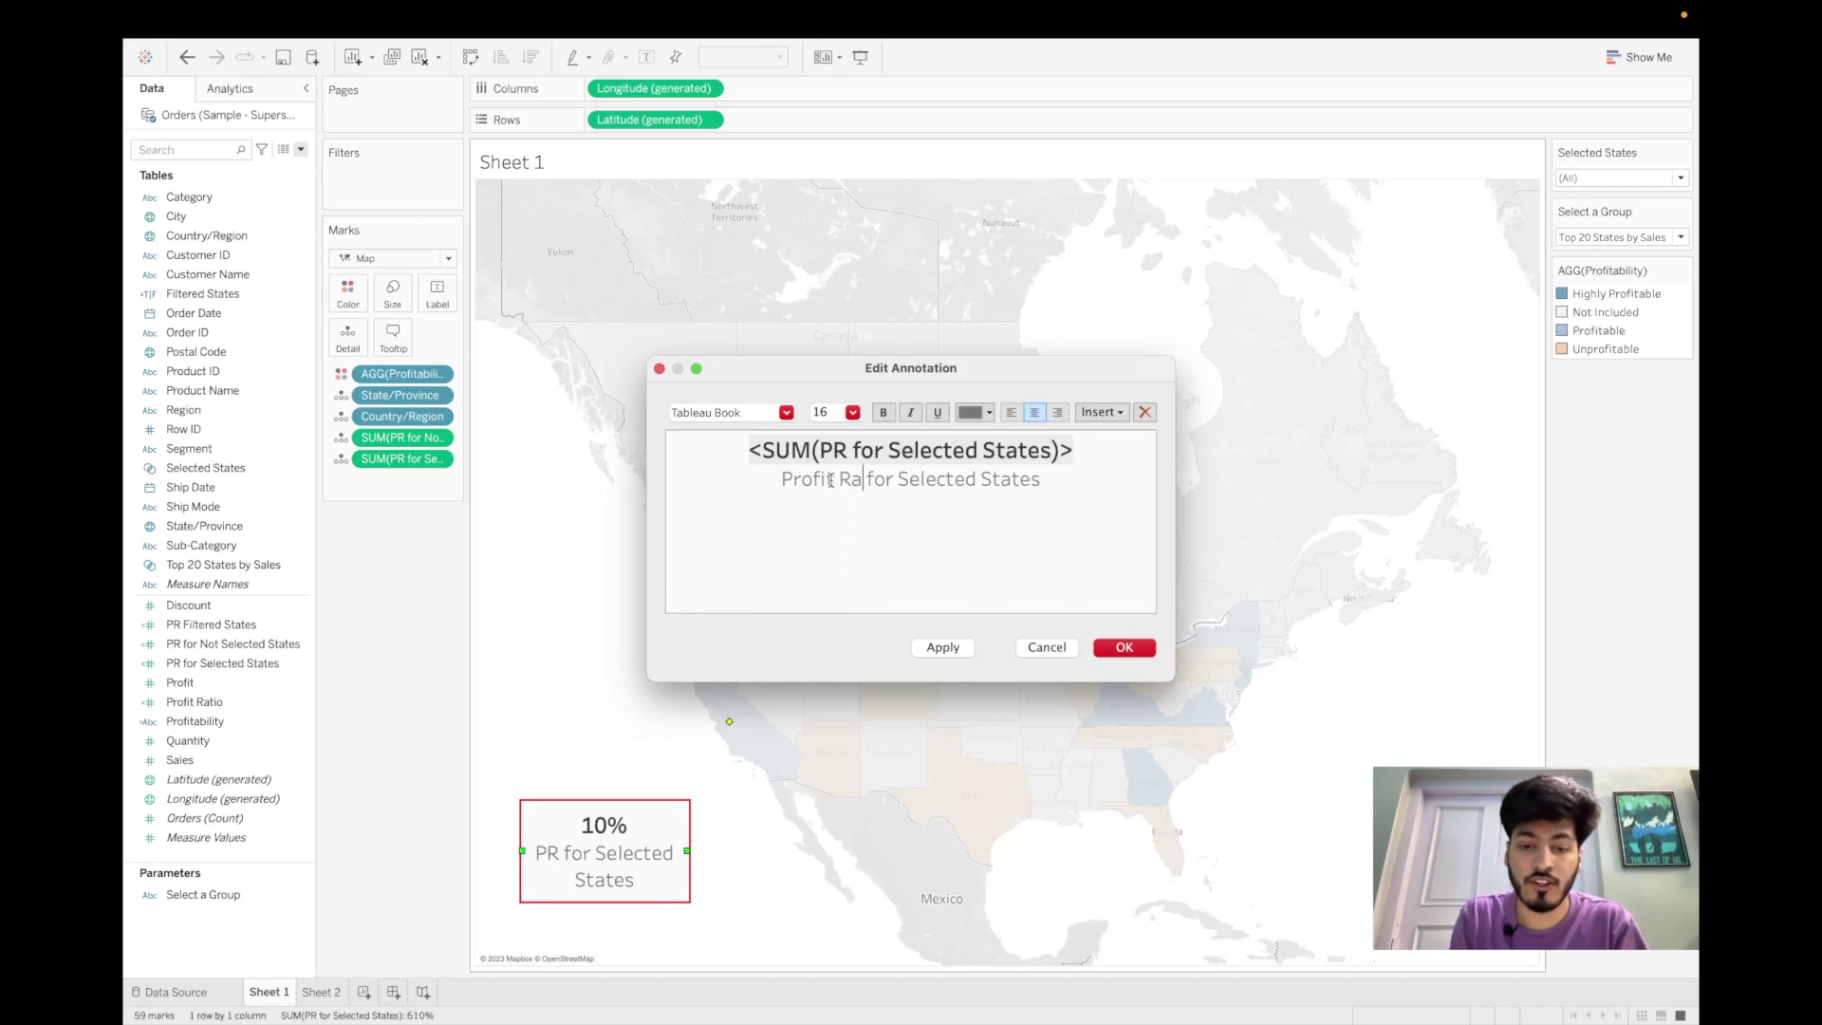
text(o)
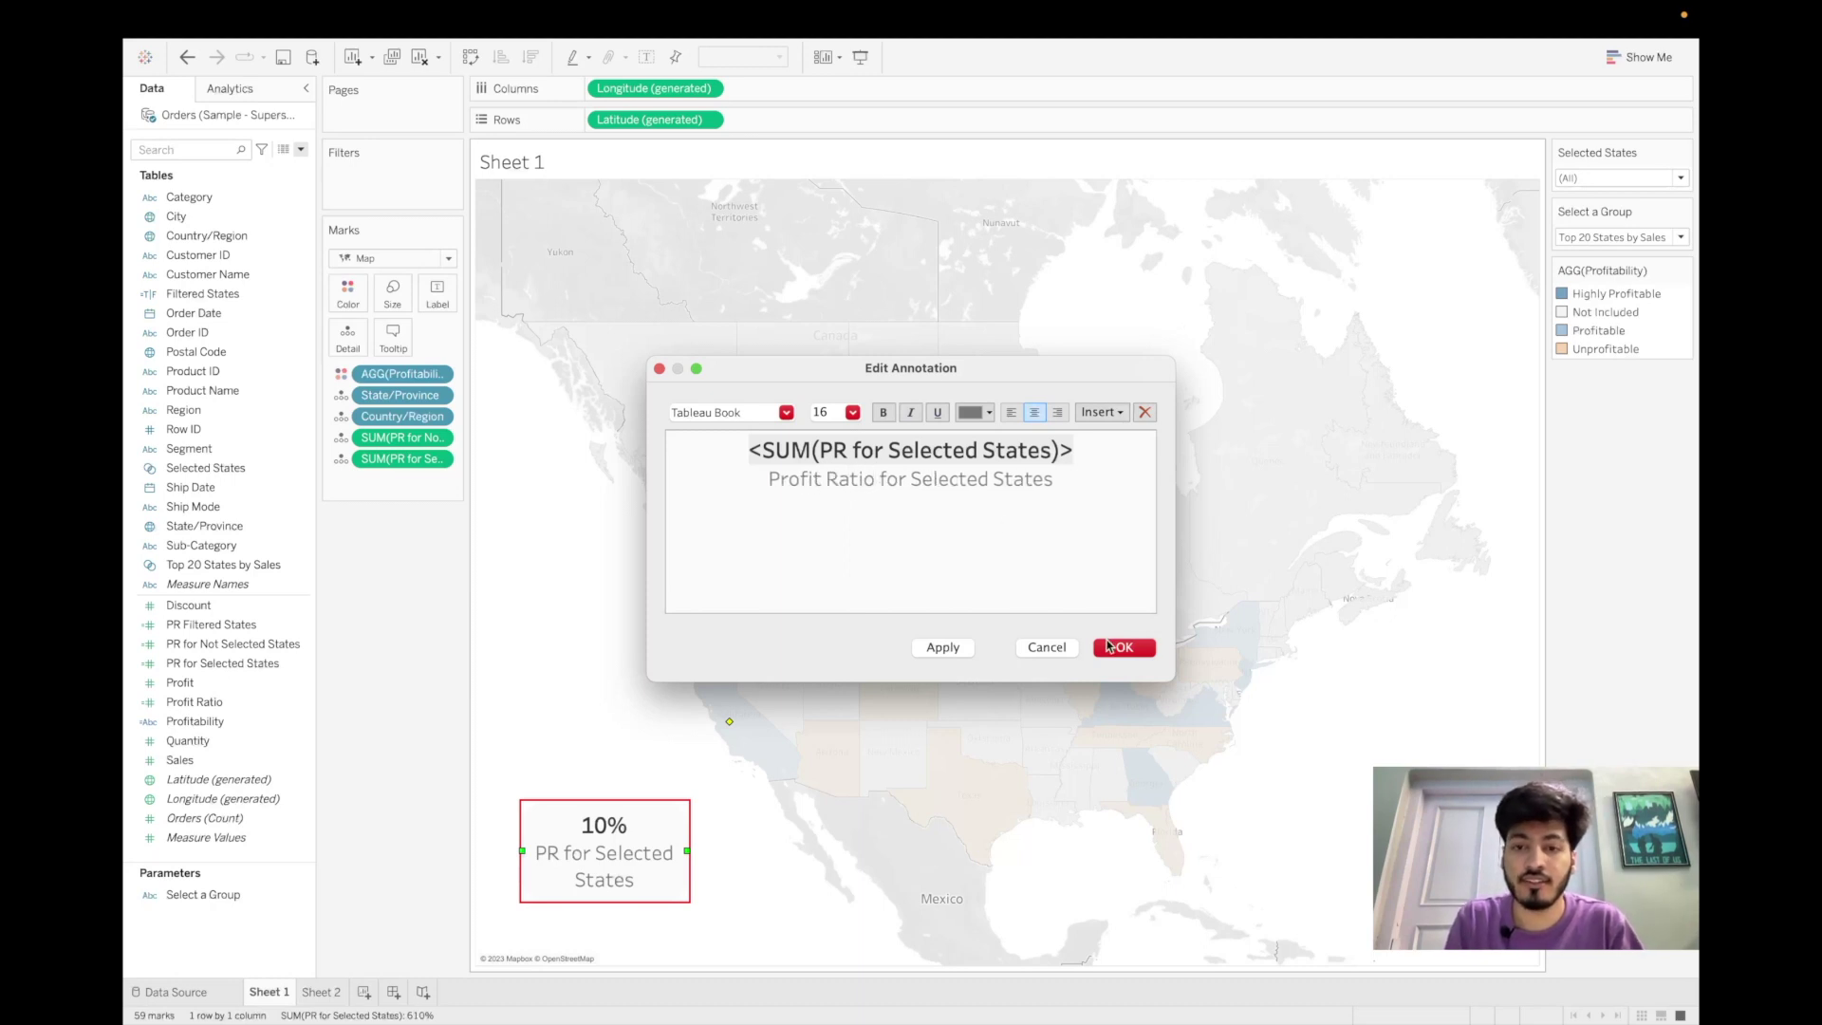
click(940, 647)
click(1117, 649)
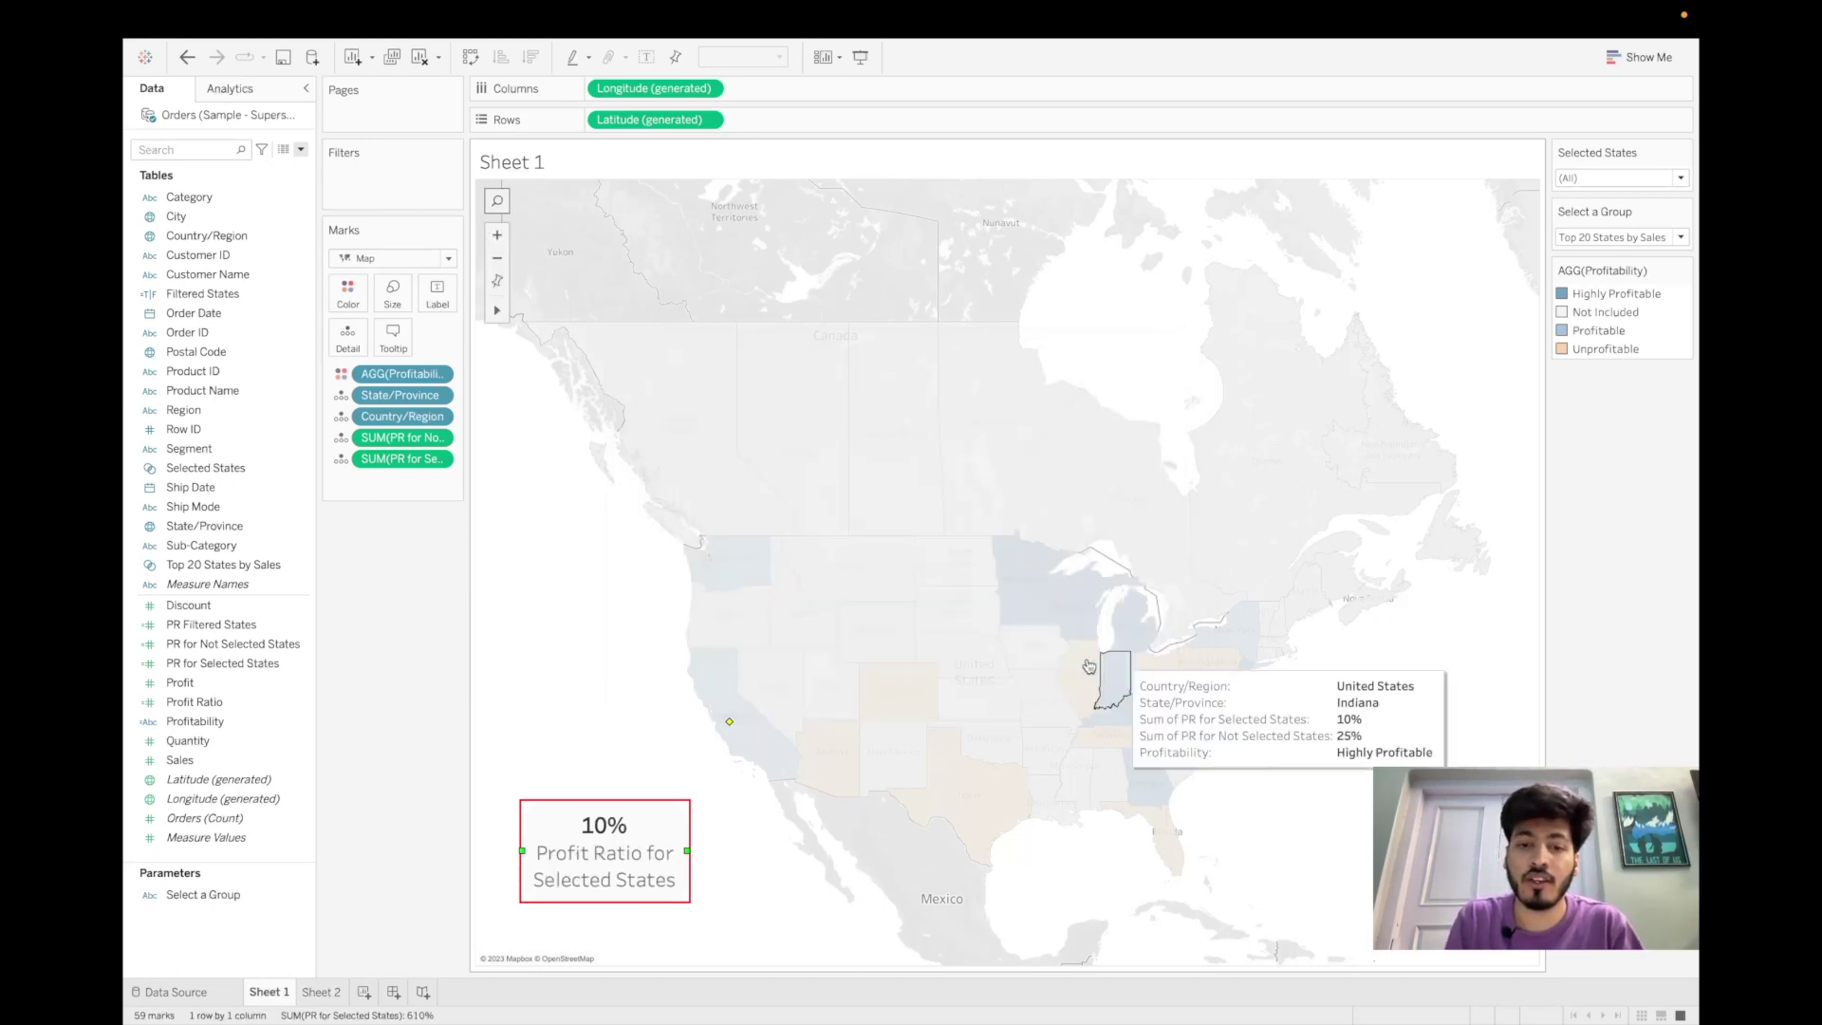
- Compare the map annotation with those in the #WOW2023 W17: Custom Map Analysis reference in the browser, and return to Tableau
click(667, 777)
key(ctrl+Left)
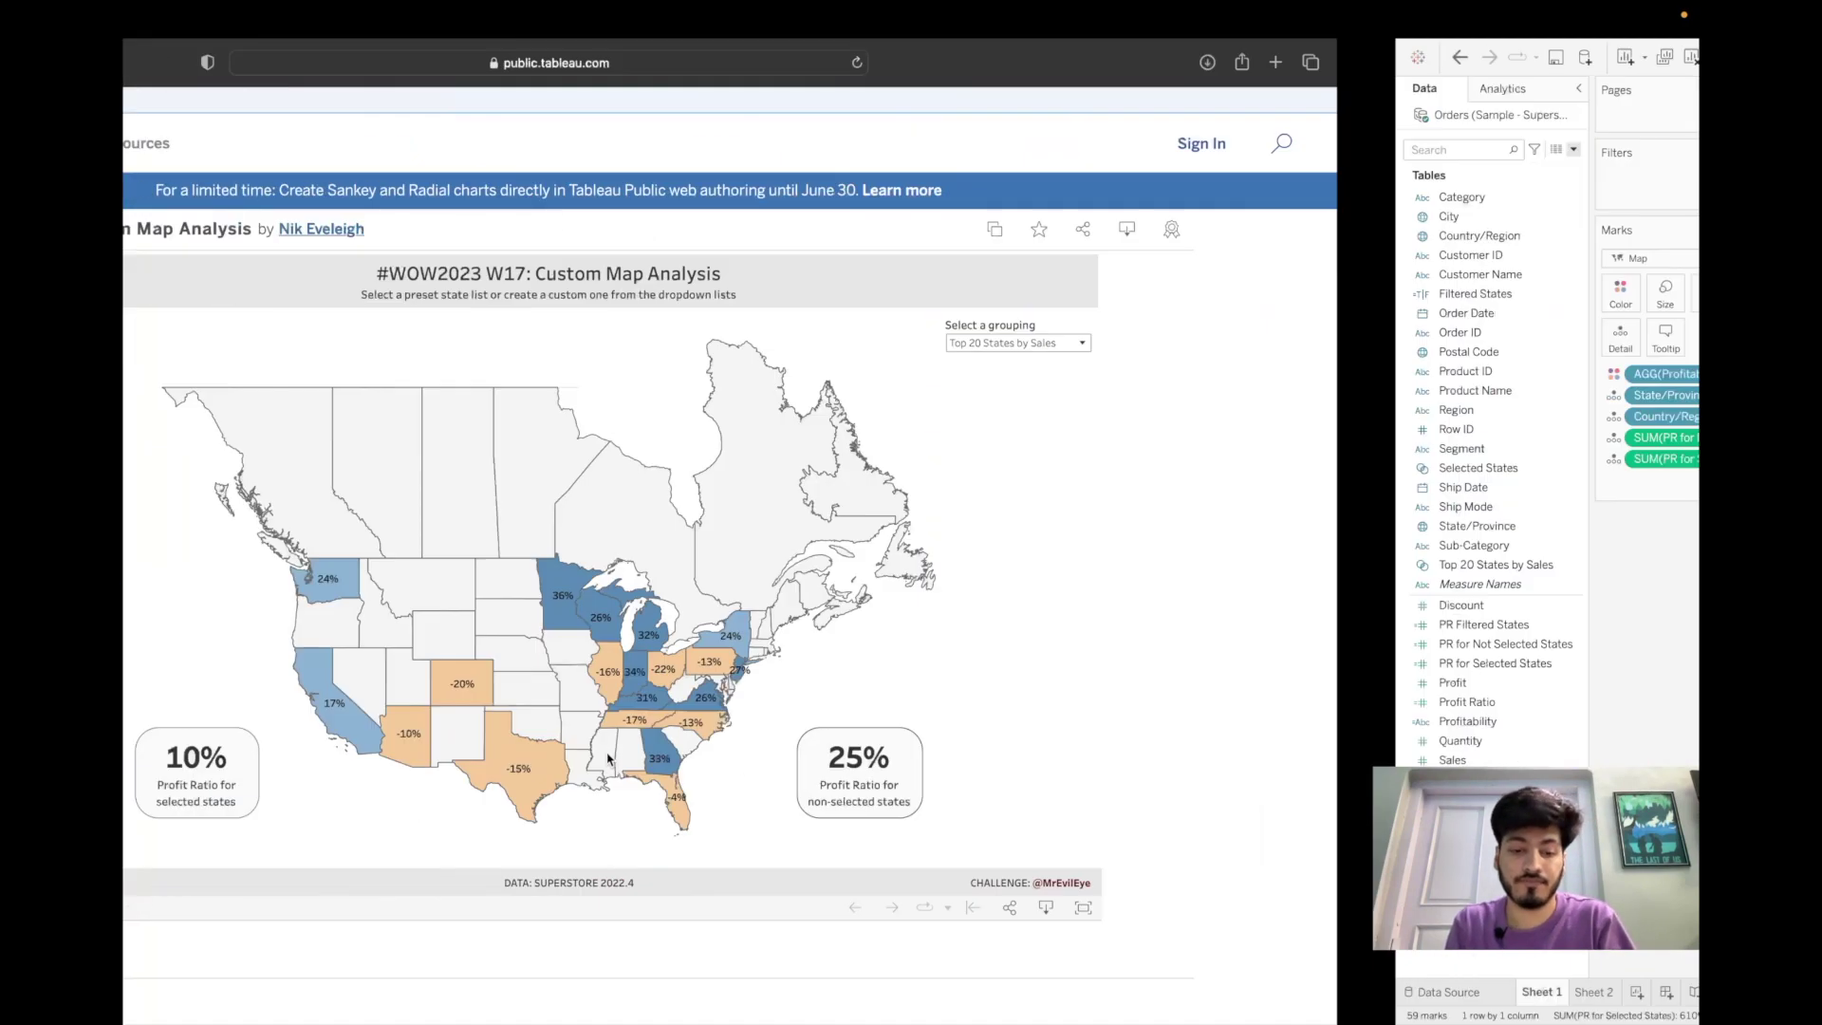
key(ctrl+Right)
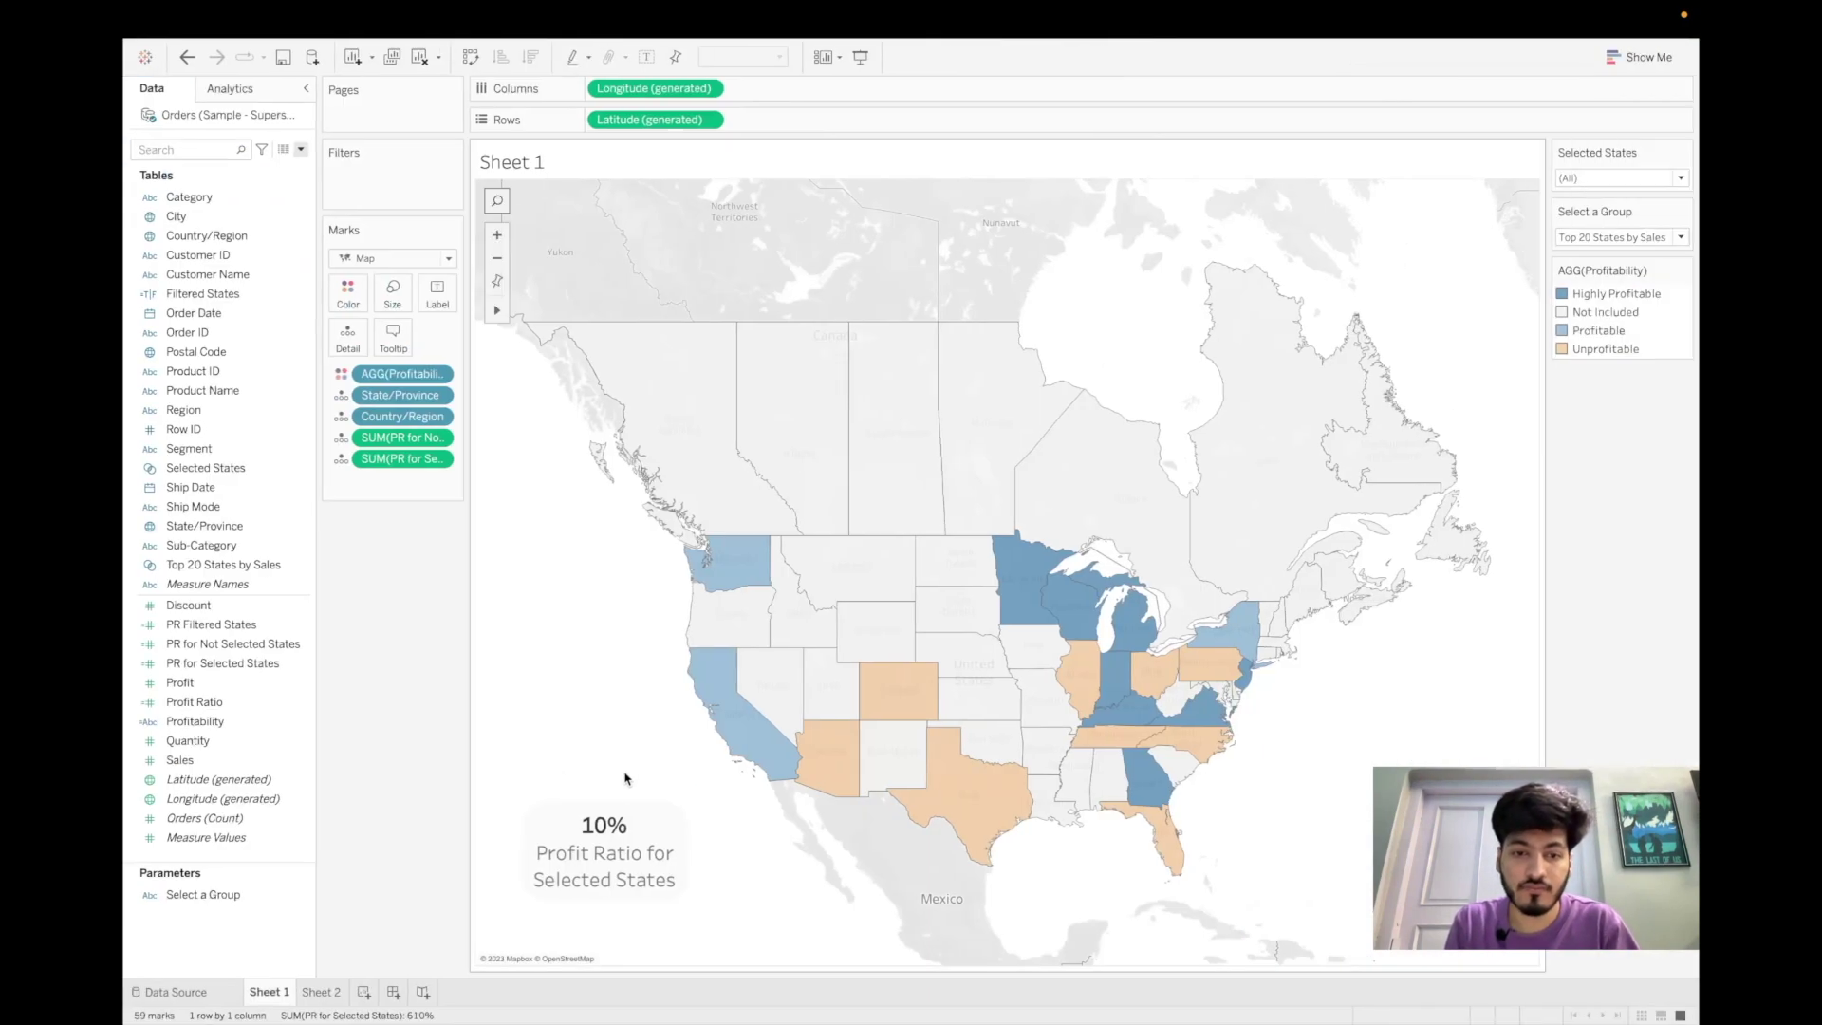
mouse_move(715, 675)
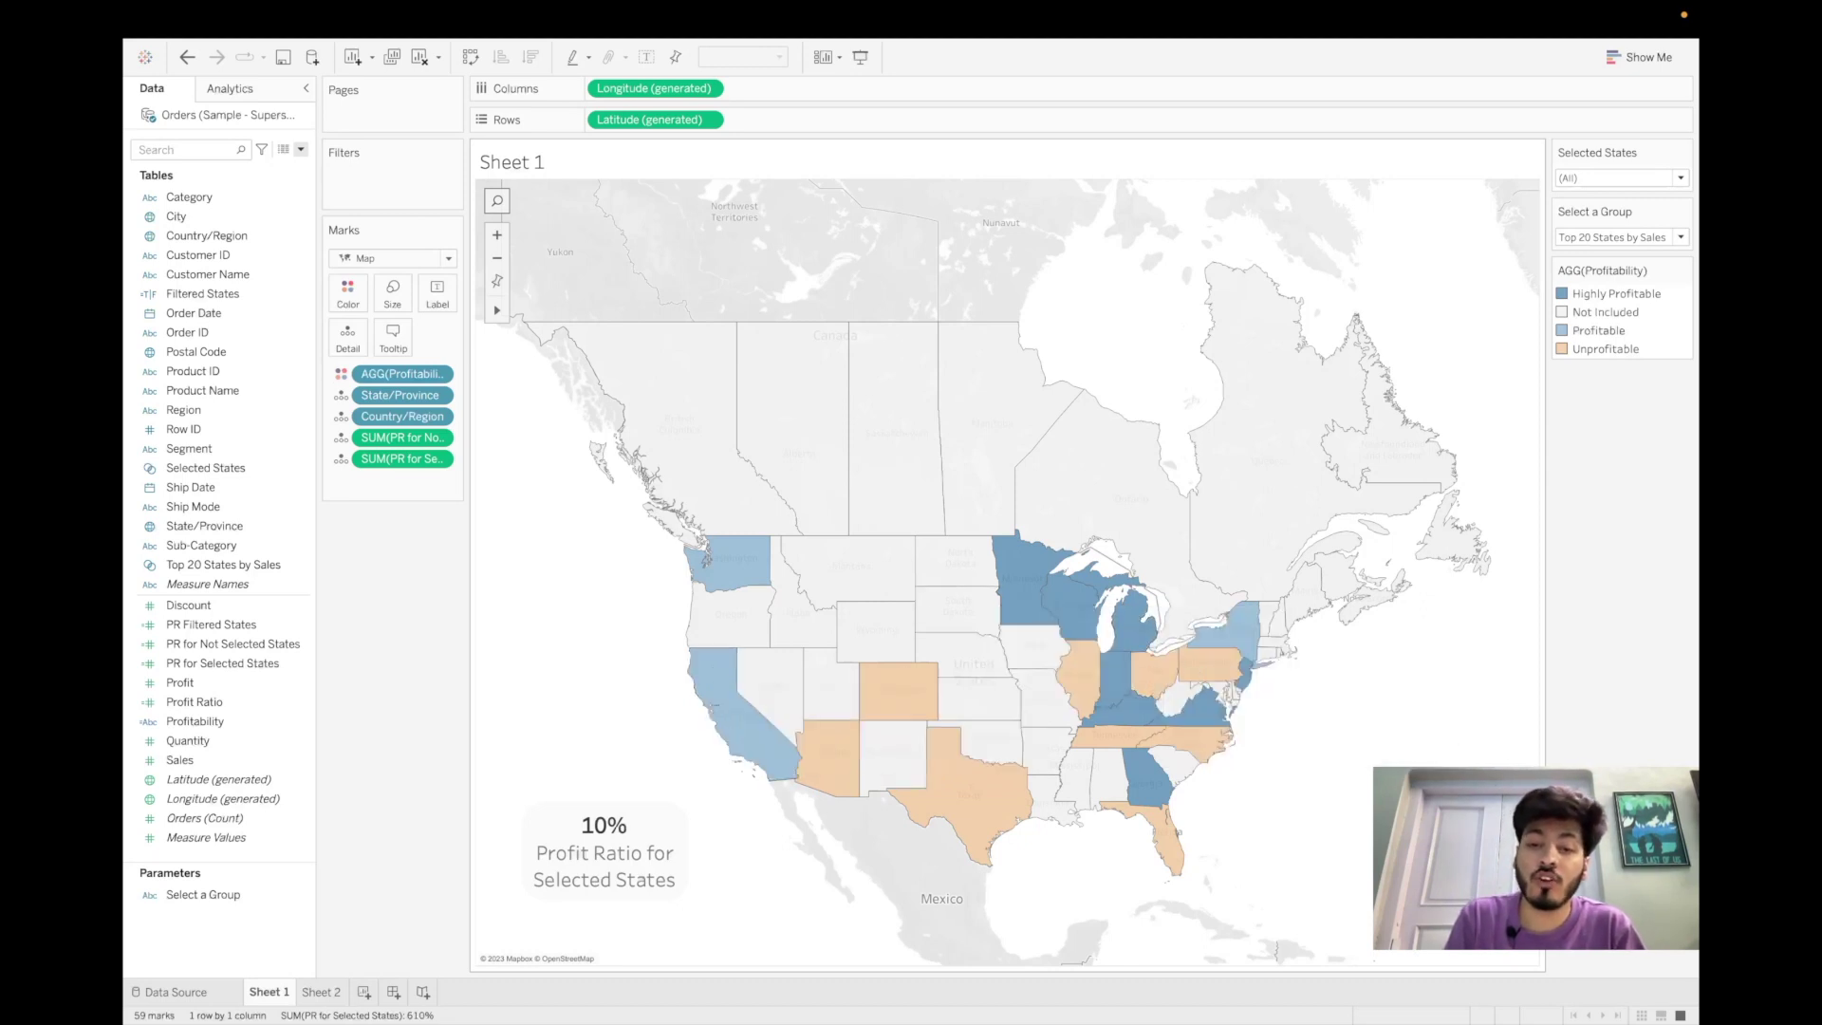
- Add a mark annotation to North Carolina with <SUM(PR for Not Selected States)> in bold above "Profit Ratio for Not Selected States"
click(1203, 743)
click(1202, 743)
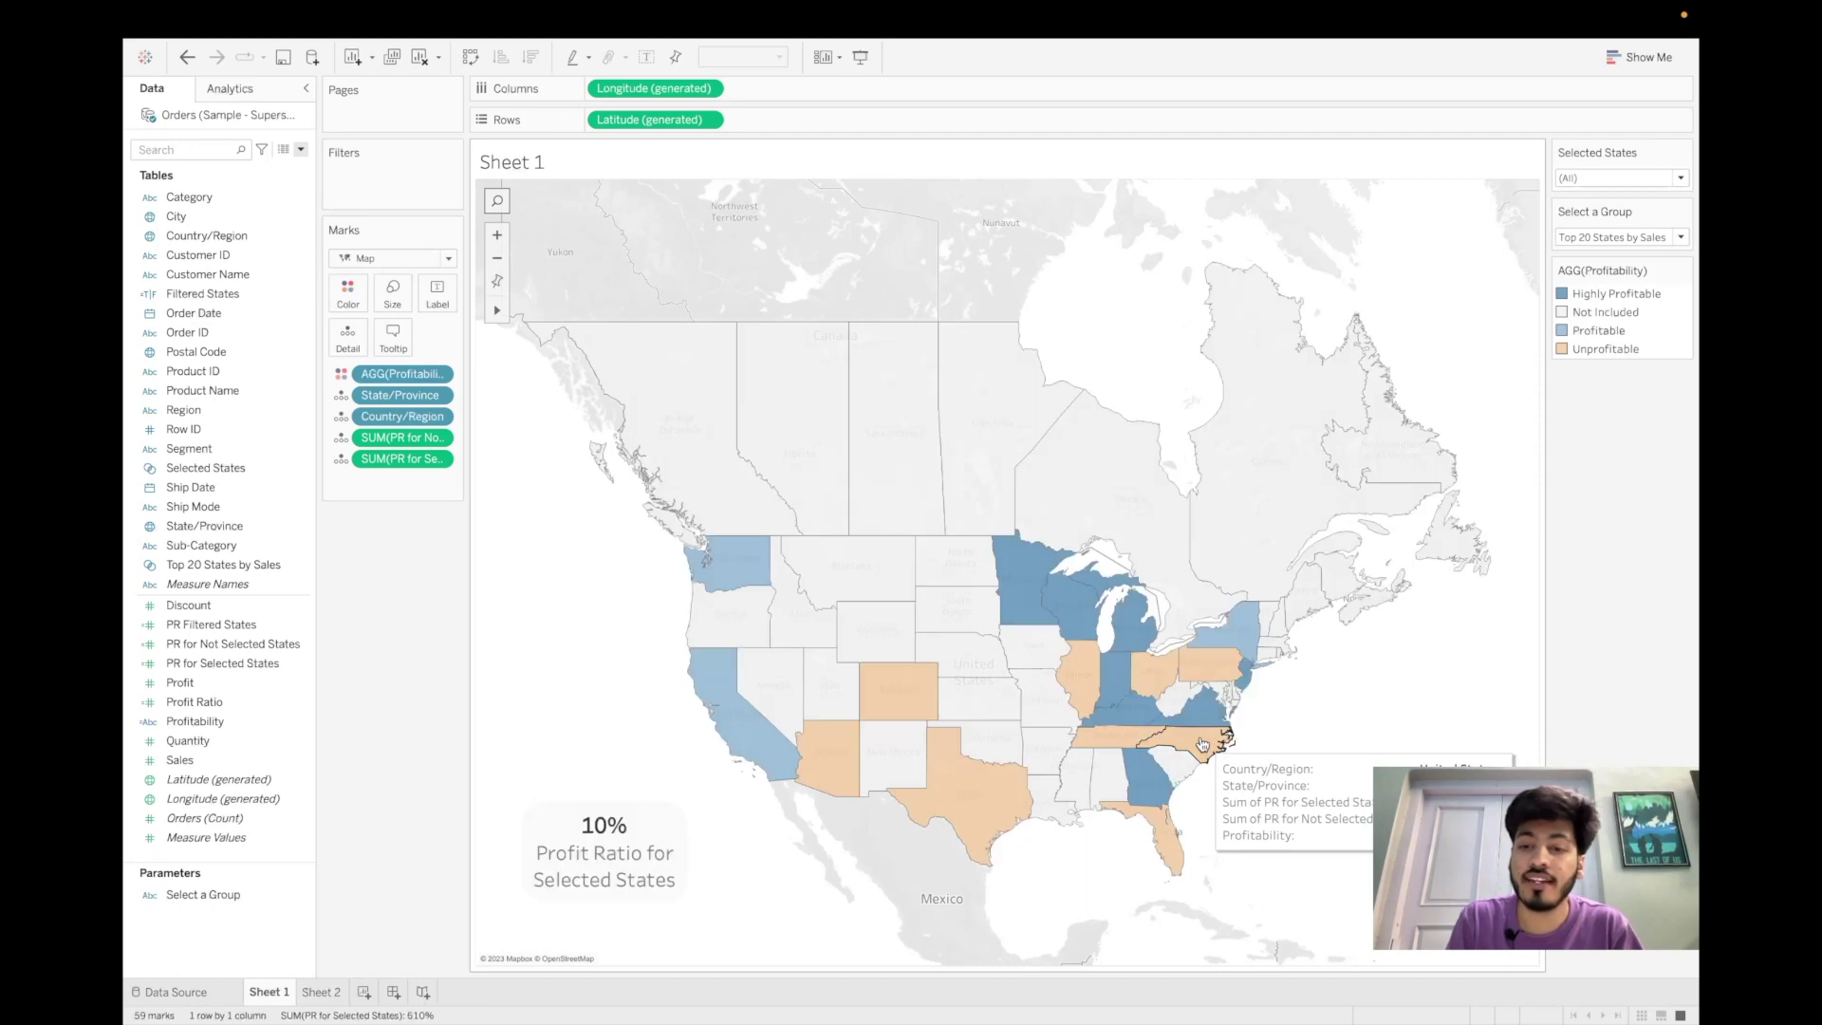
right_click(1202, 743)
mouse_move(1293, 528)
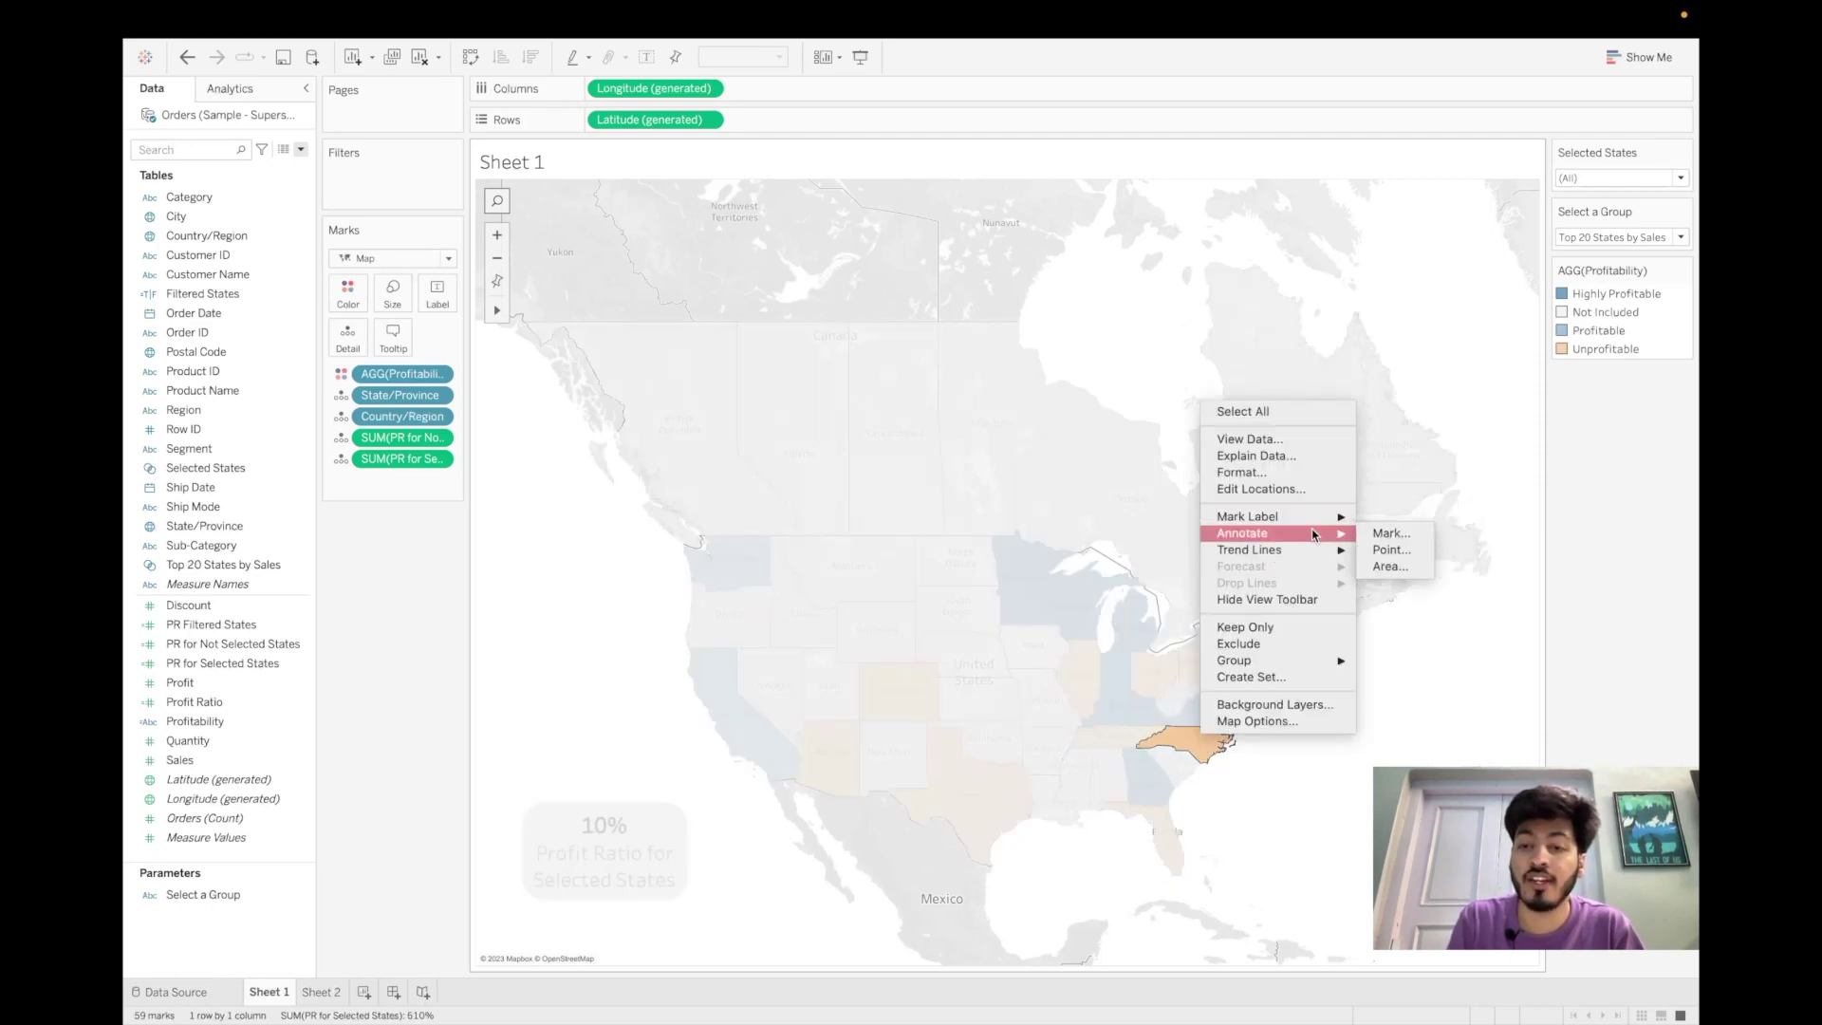
click(1388, 533)
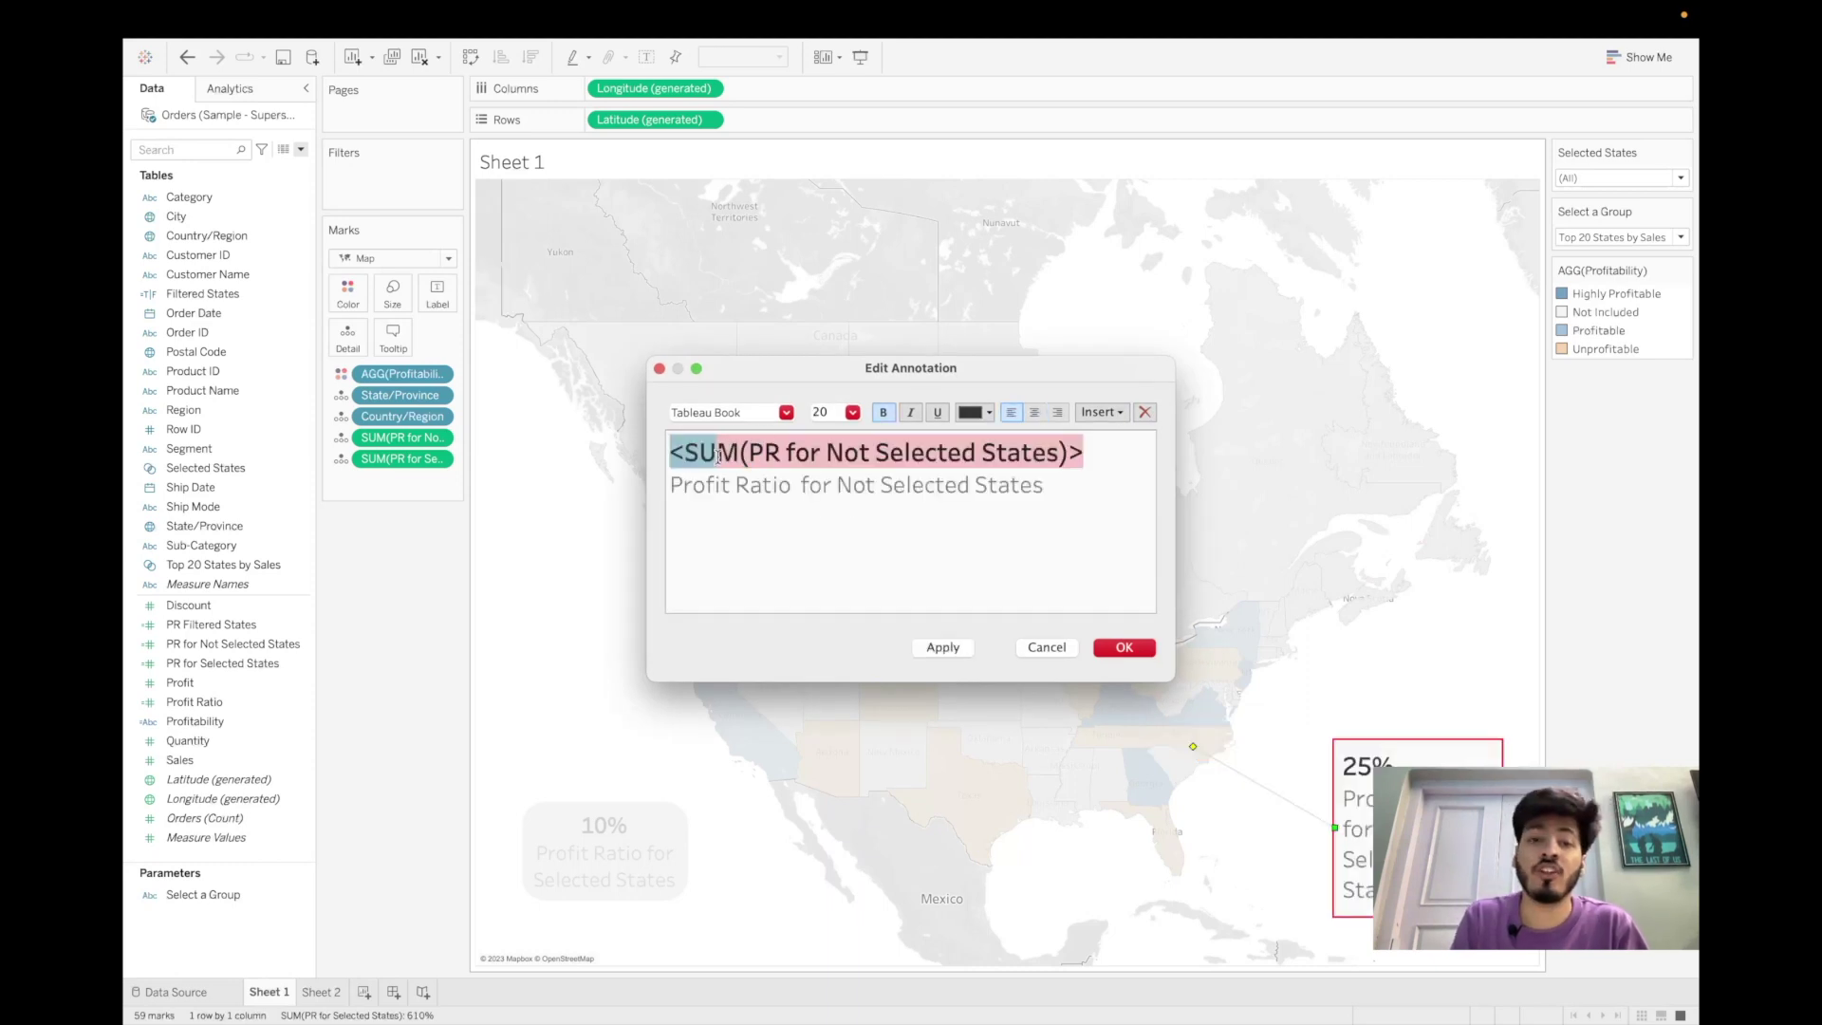
- Set the new annotation's value to font size 18 and its label to 16, and centre all the text
click(852, 412)
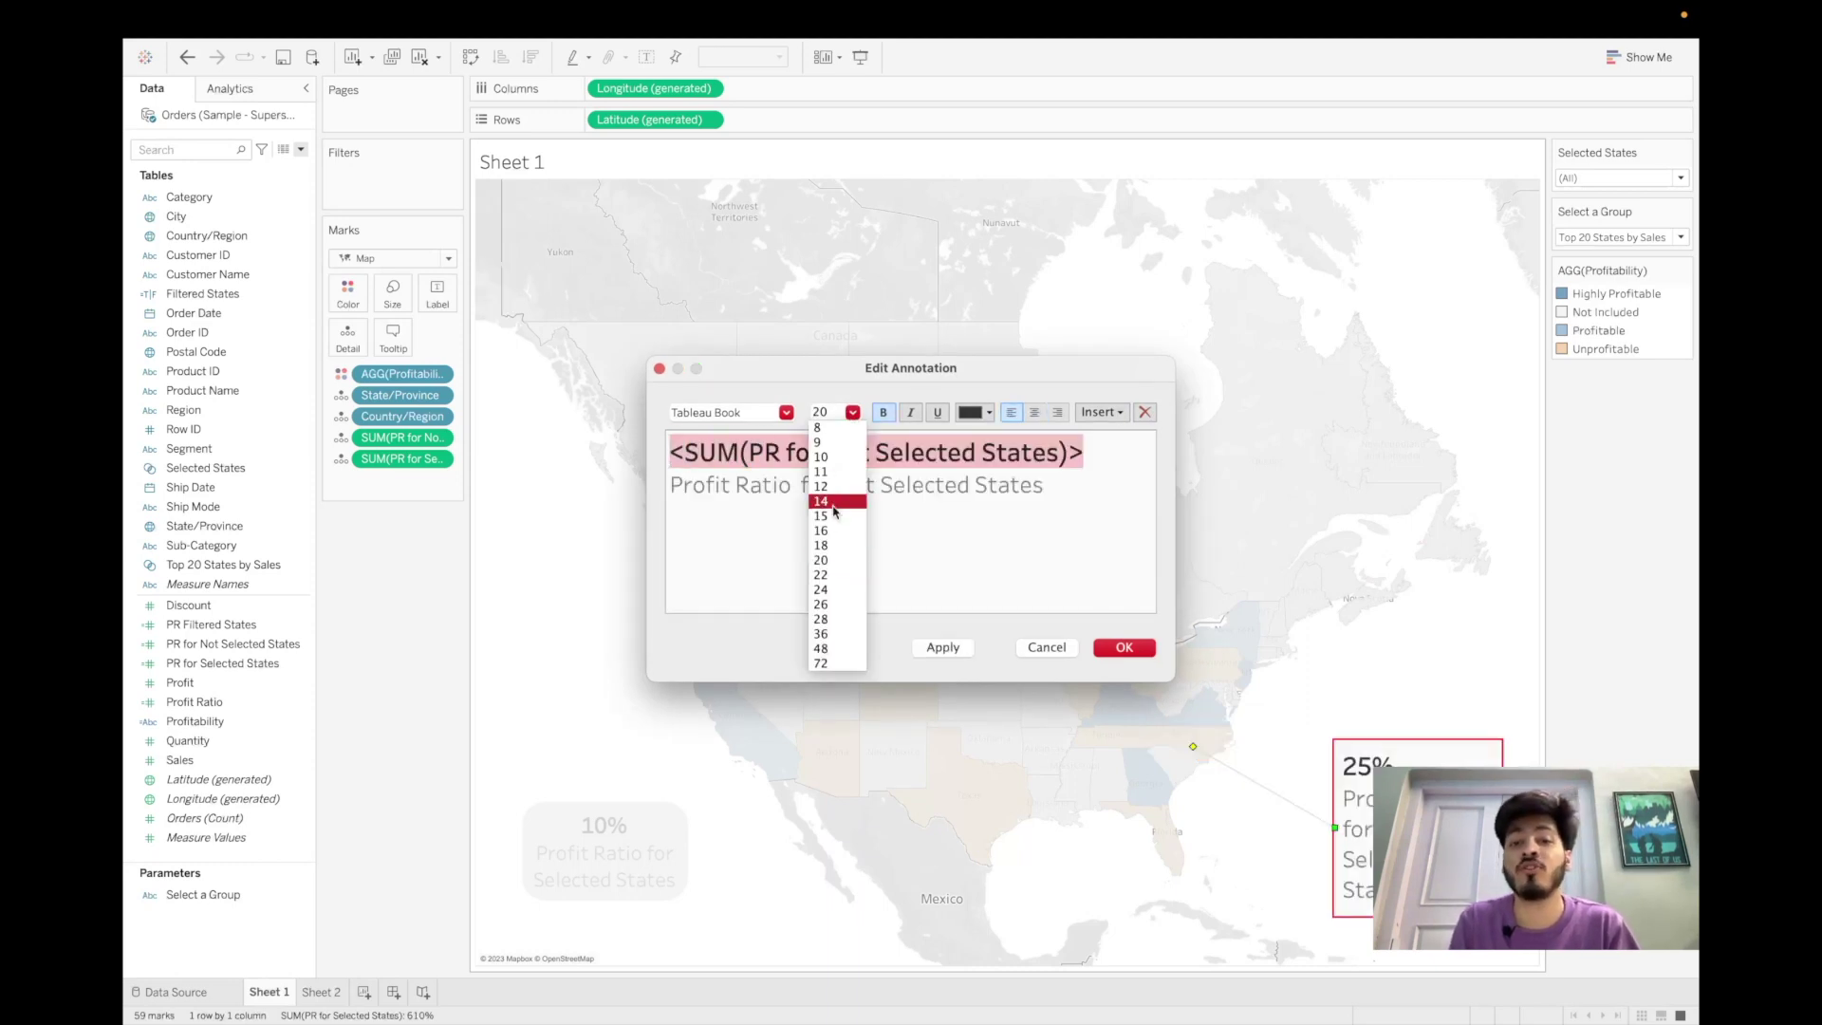
click(830, 541)
drag(1048, 481, 670, 481)
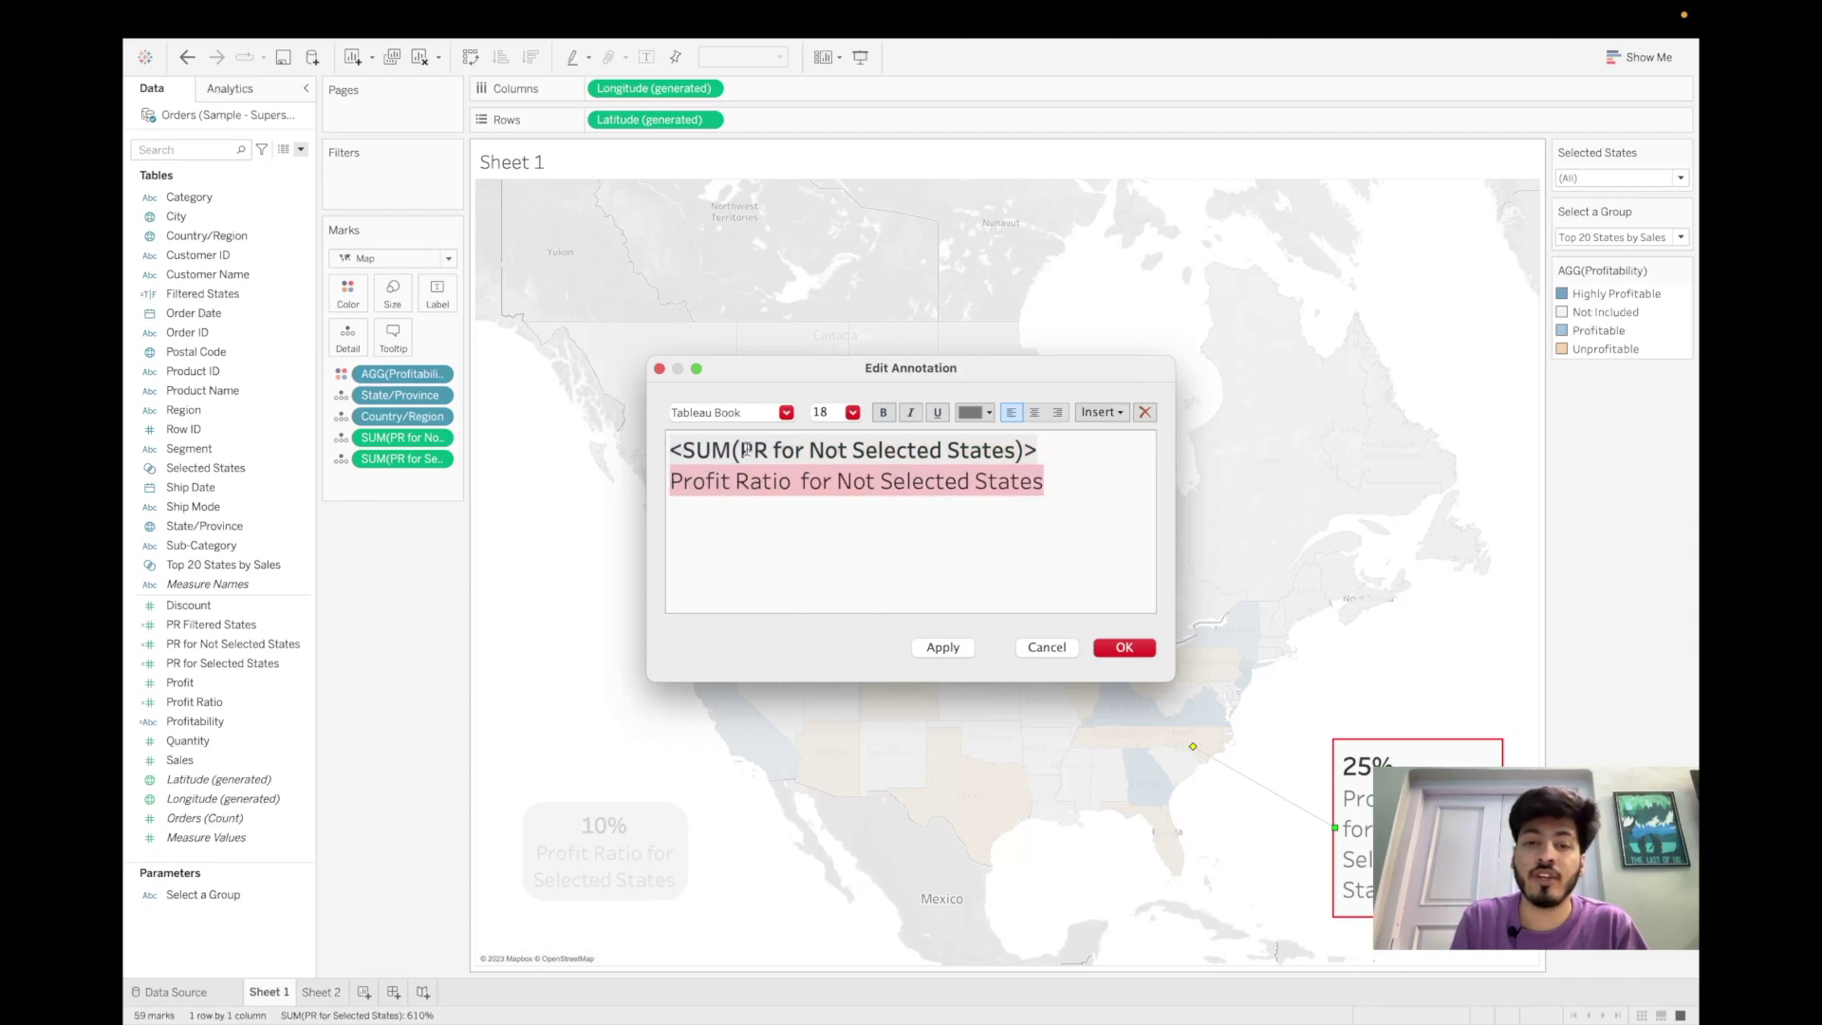
click(851, 413)
click(818, 549)
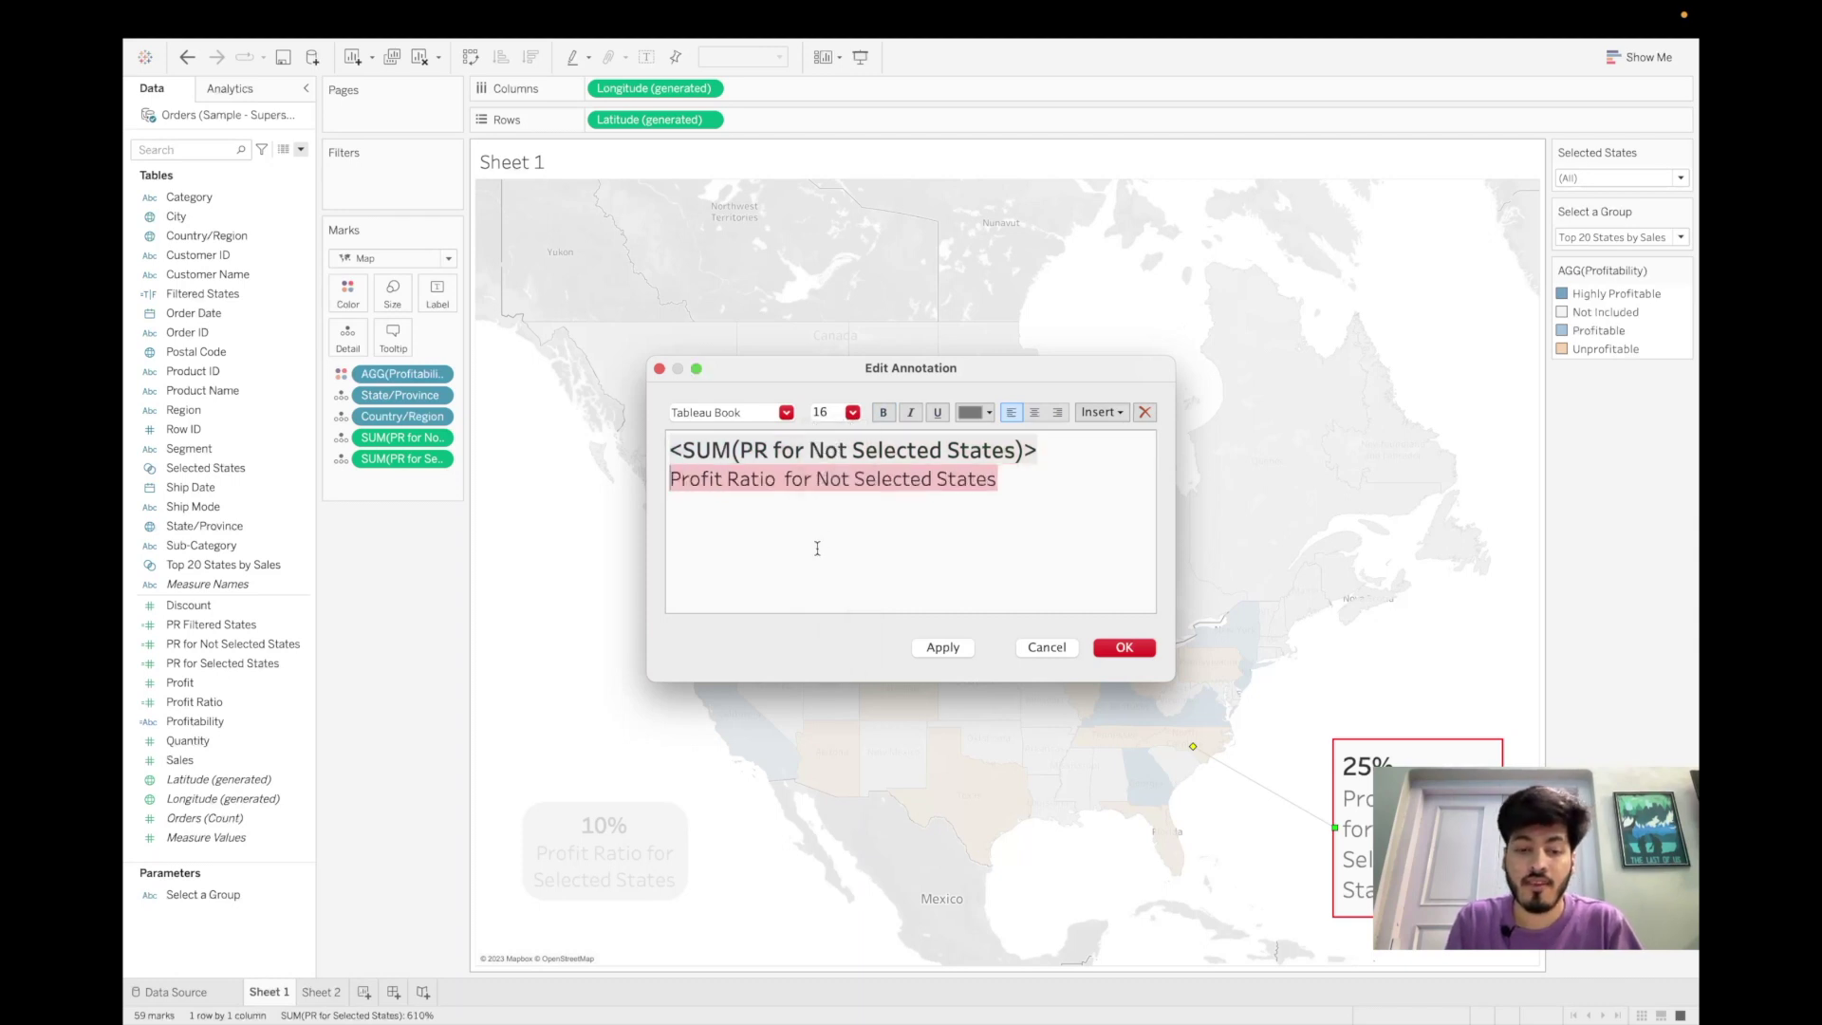
key(super+a)
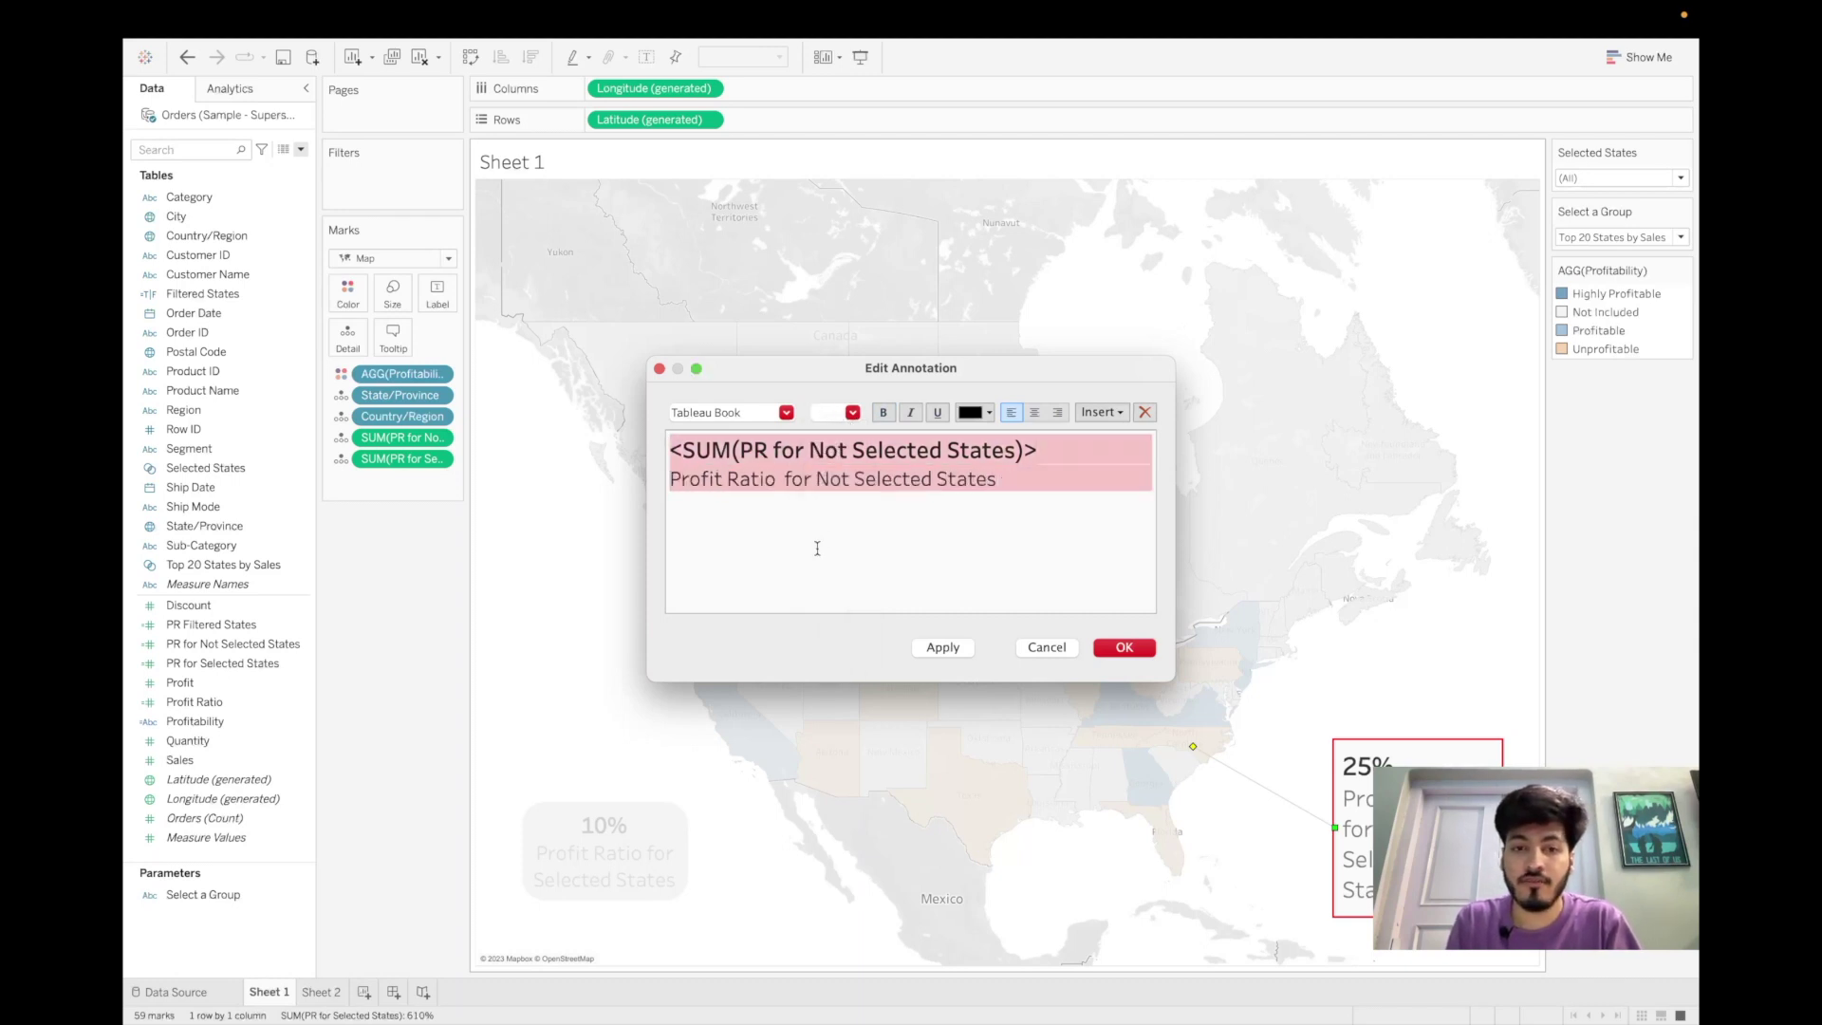
click(1034, 412)
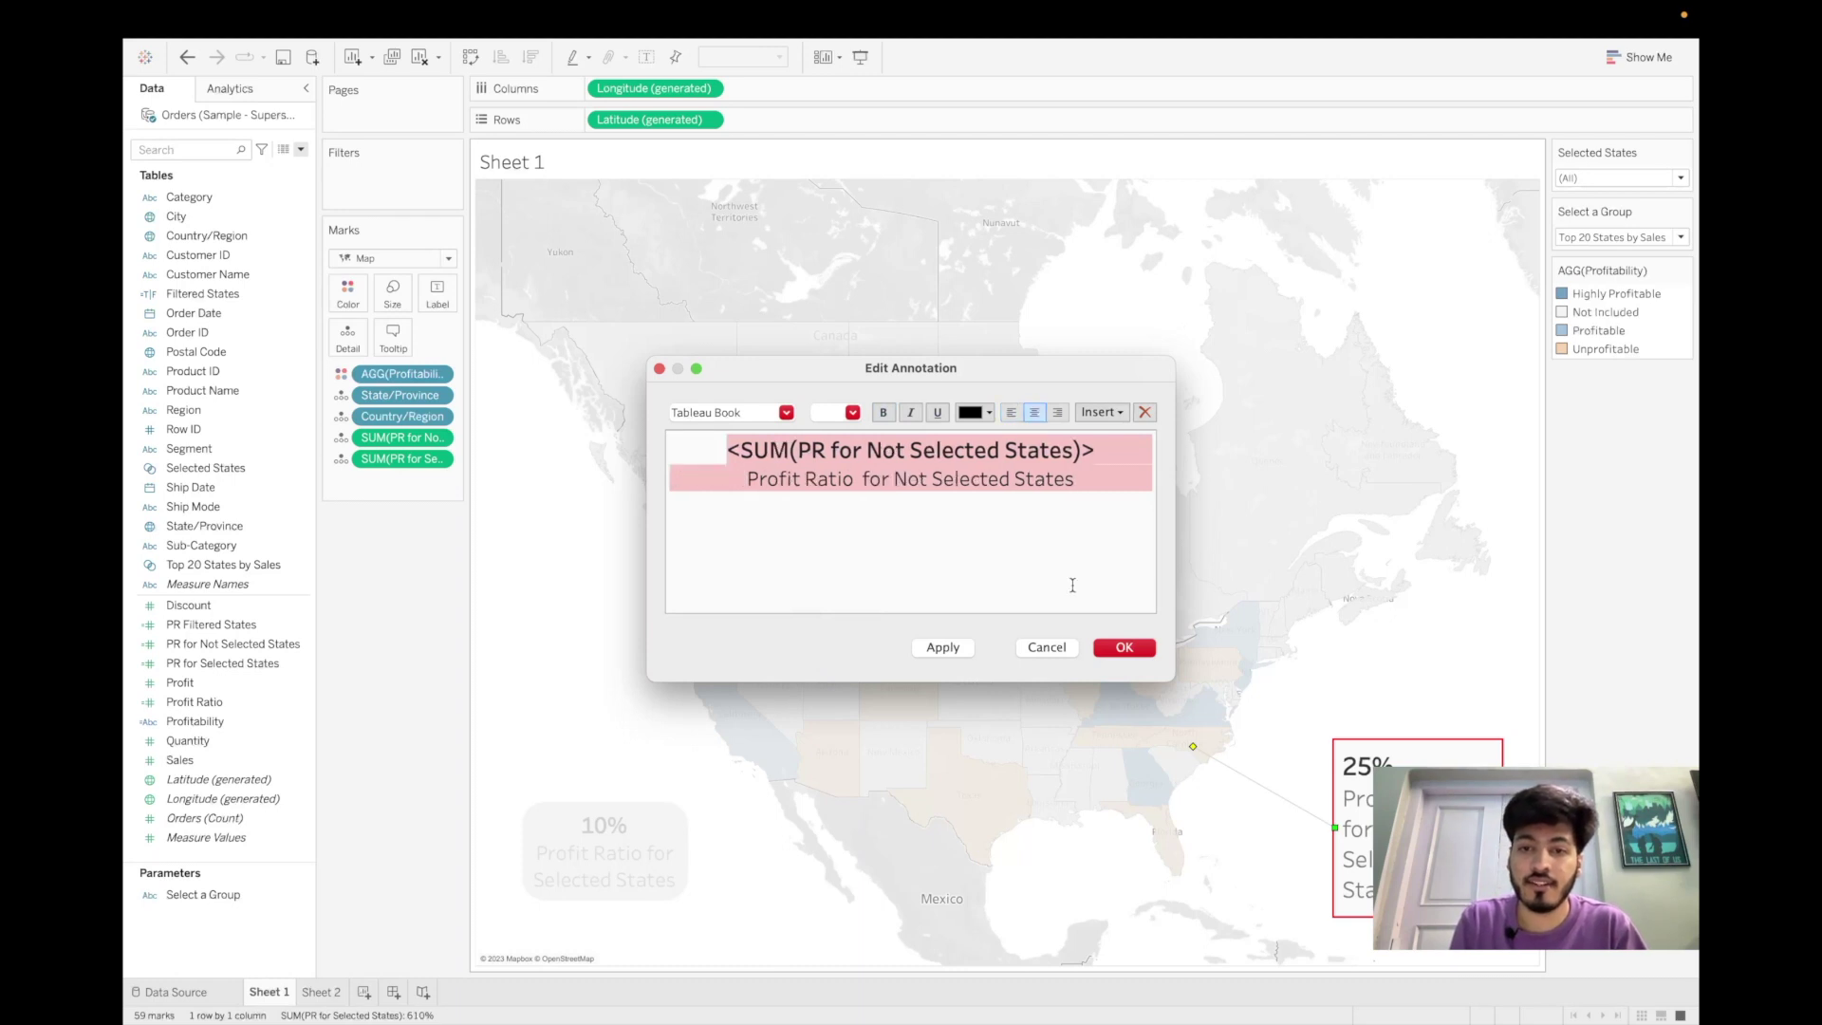
click(1123, 648)
- Move the not-selected-states annotation slightly lower, off the southeast coast, keeping its text as it is
drag(1357, 825, 1363, 853)
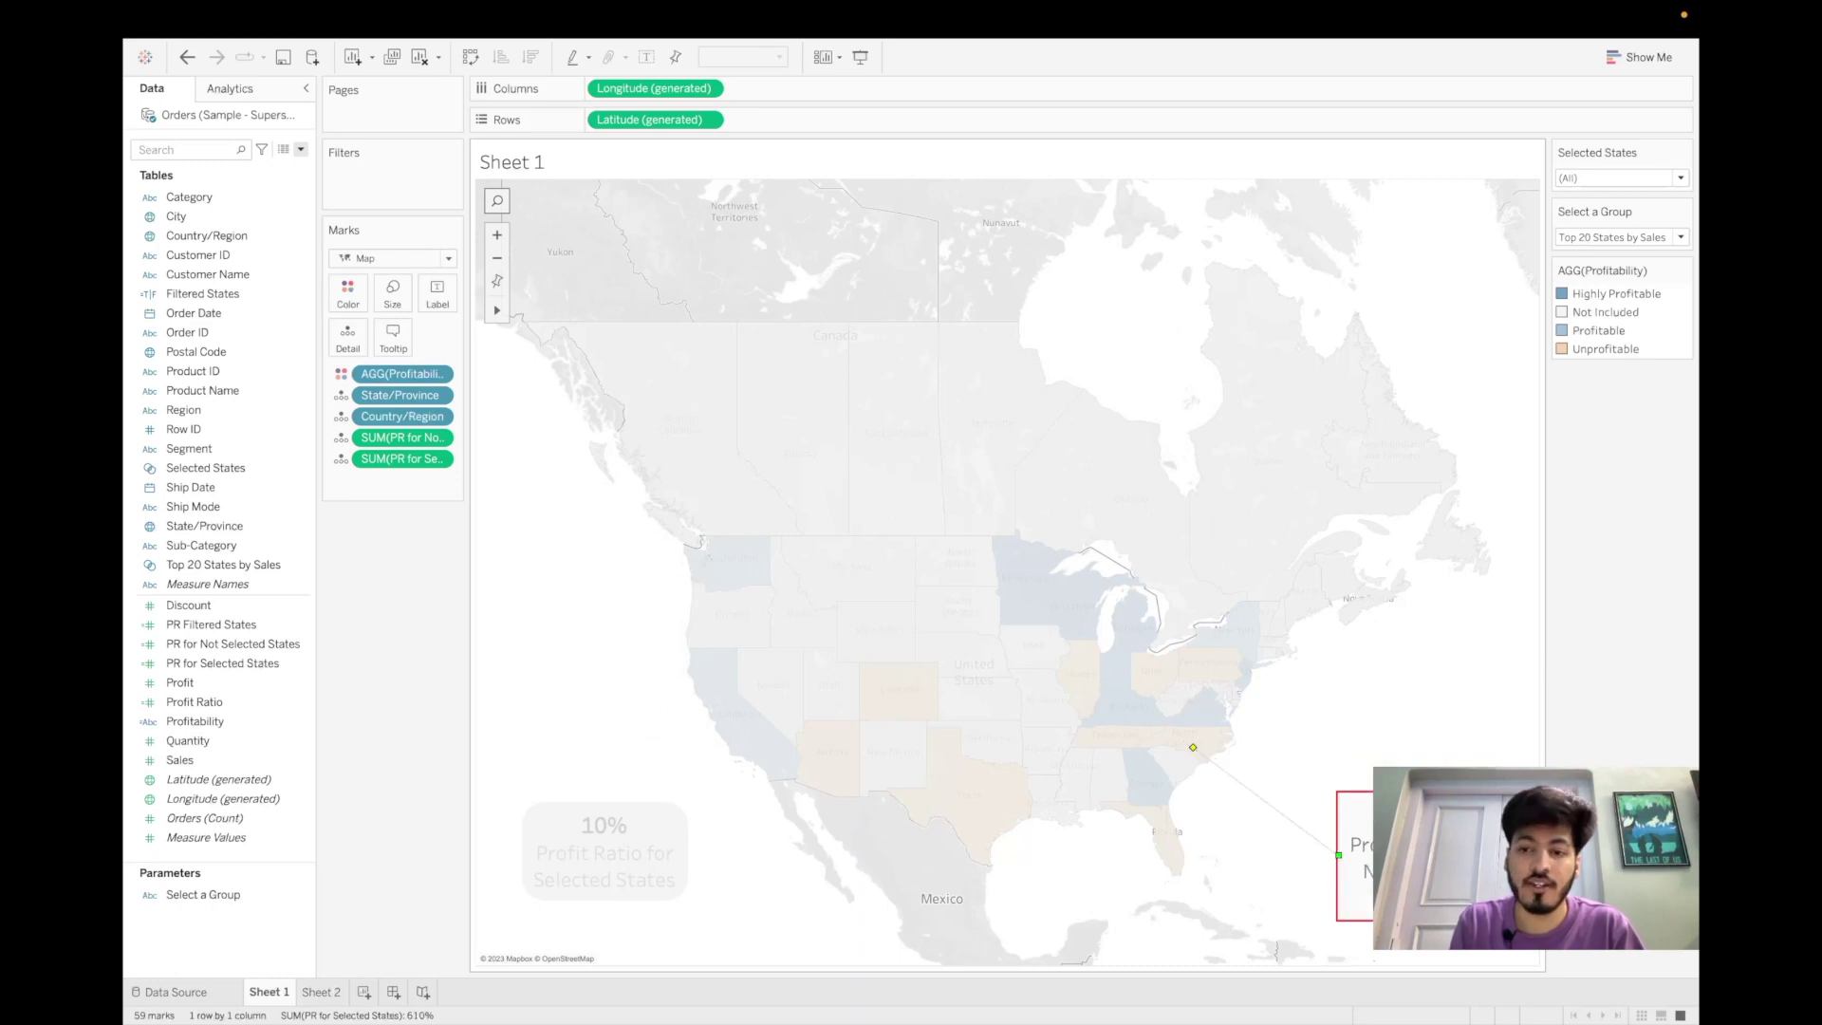
double_click(1352, 854)
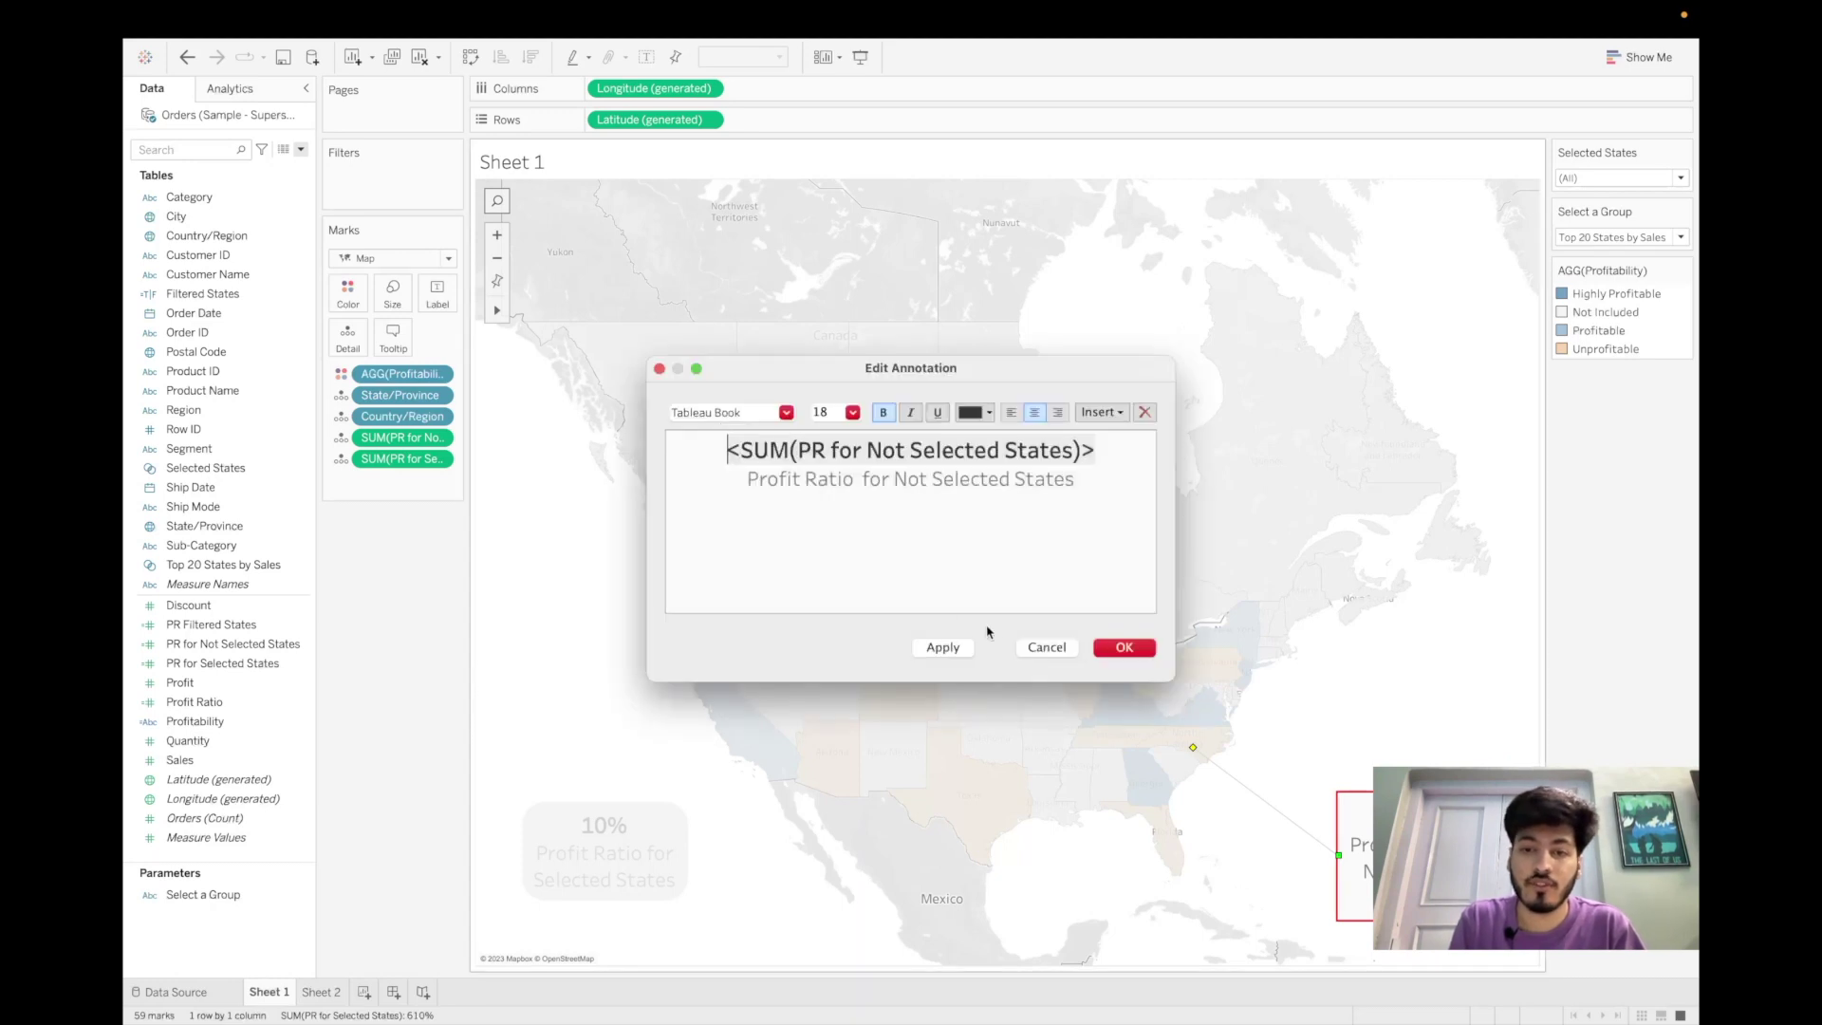
click(1046, 647)
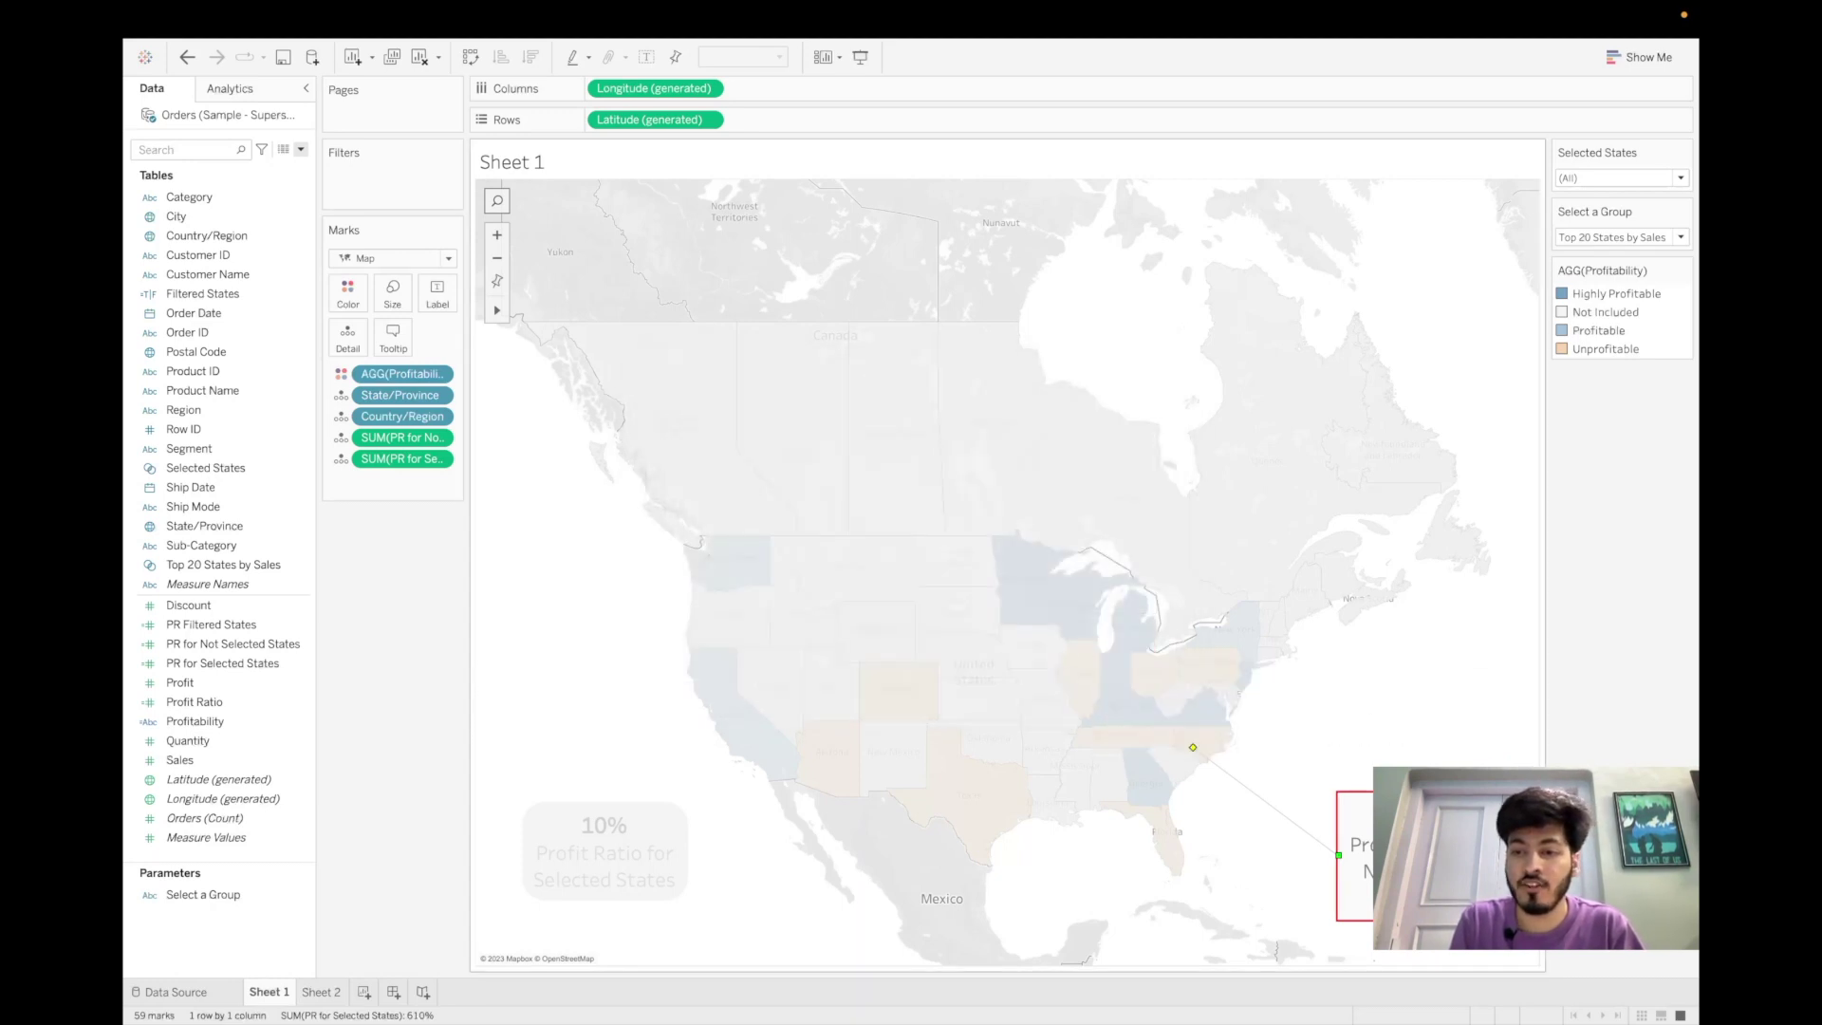
- Format the not-selected-states annotation with Very Rounded corners and set its leader line to None
right_click(1352, 854)
click(1313, 756)
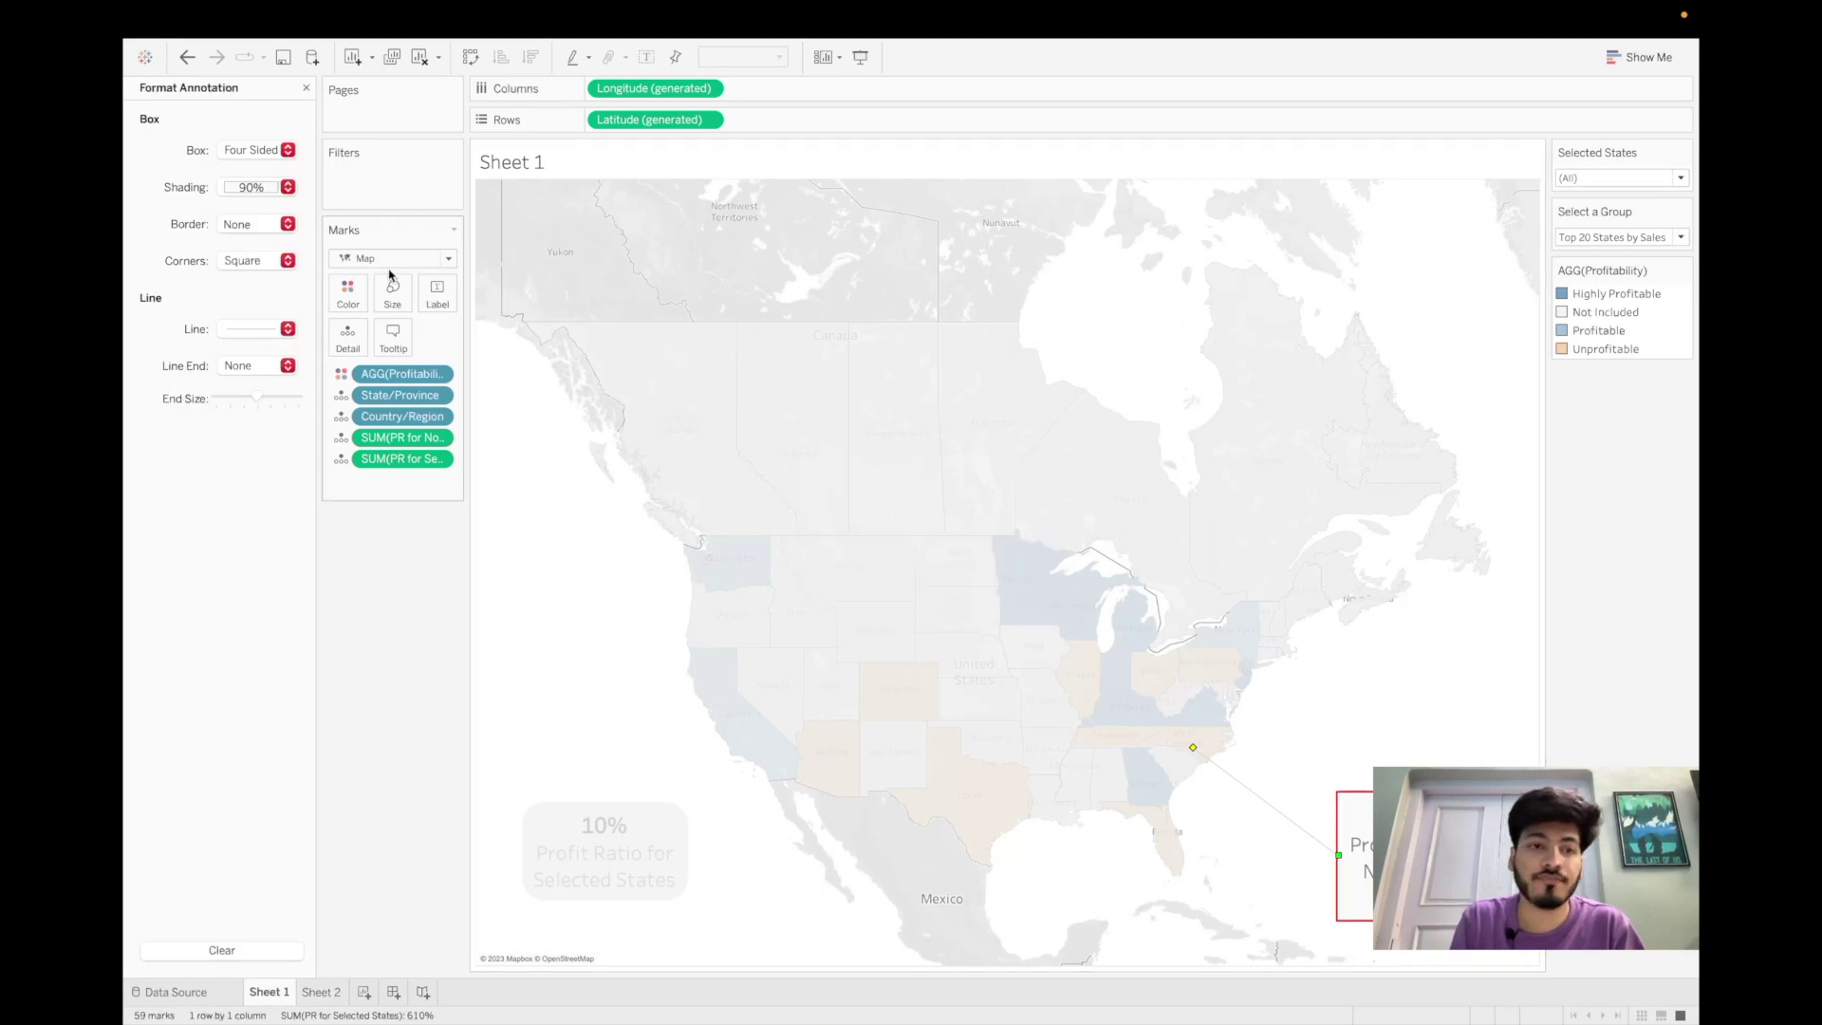
click(287, 260)
click(273, 306)
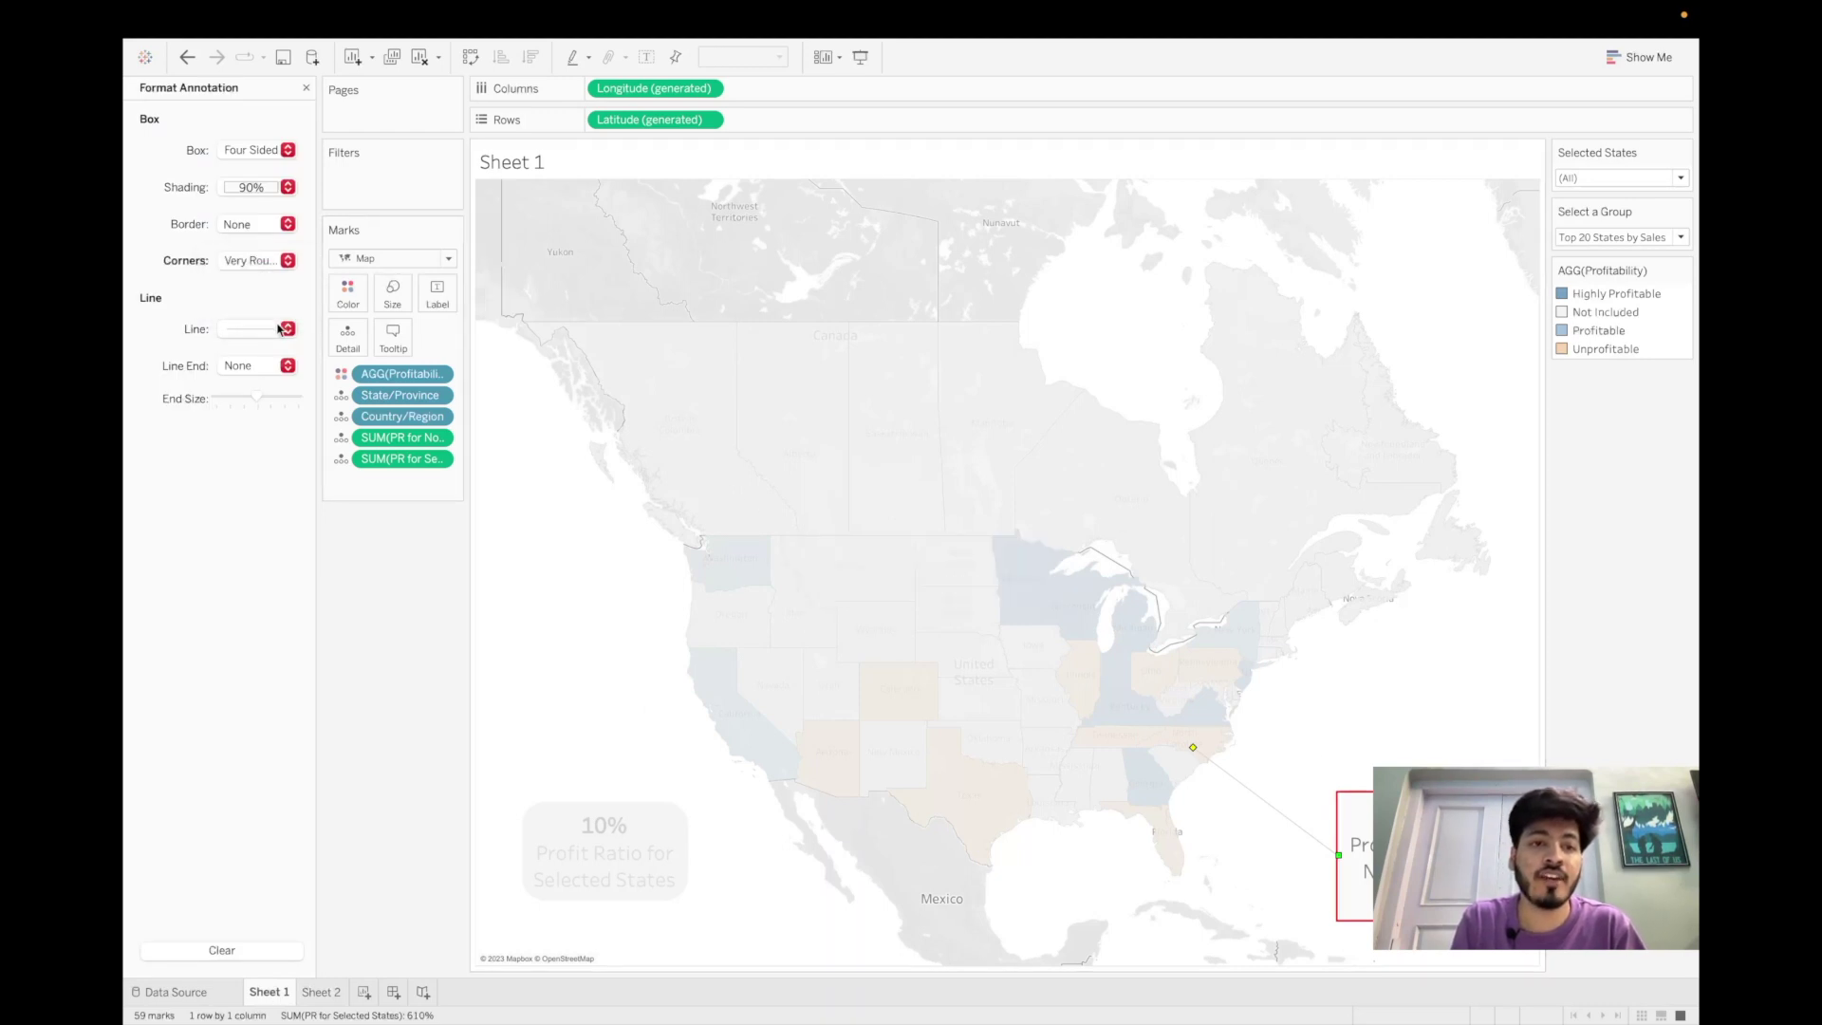
click(285, 329)
click(282, 359)
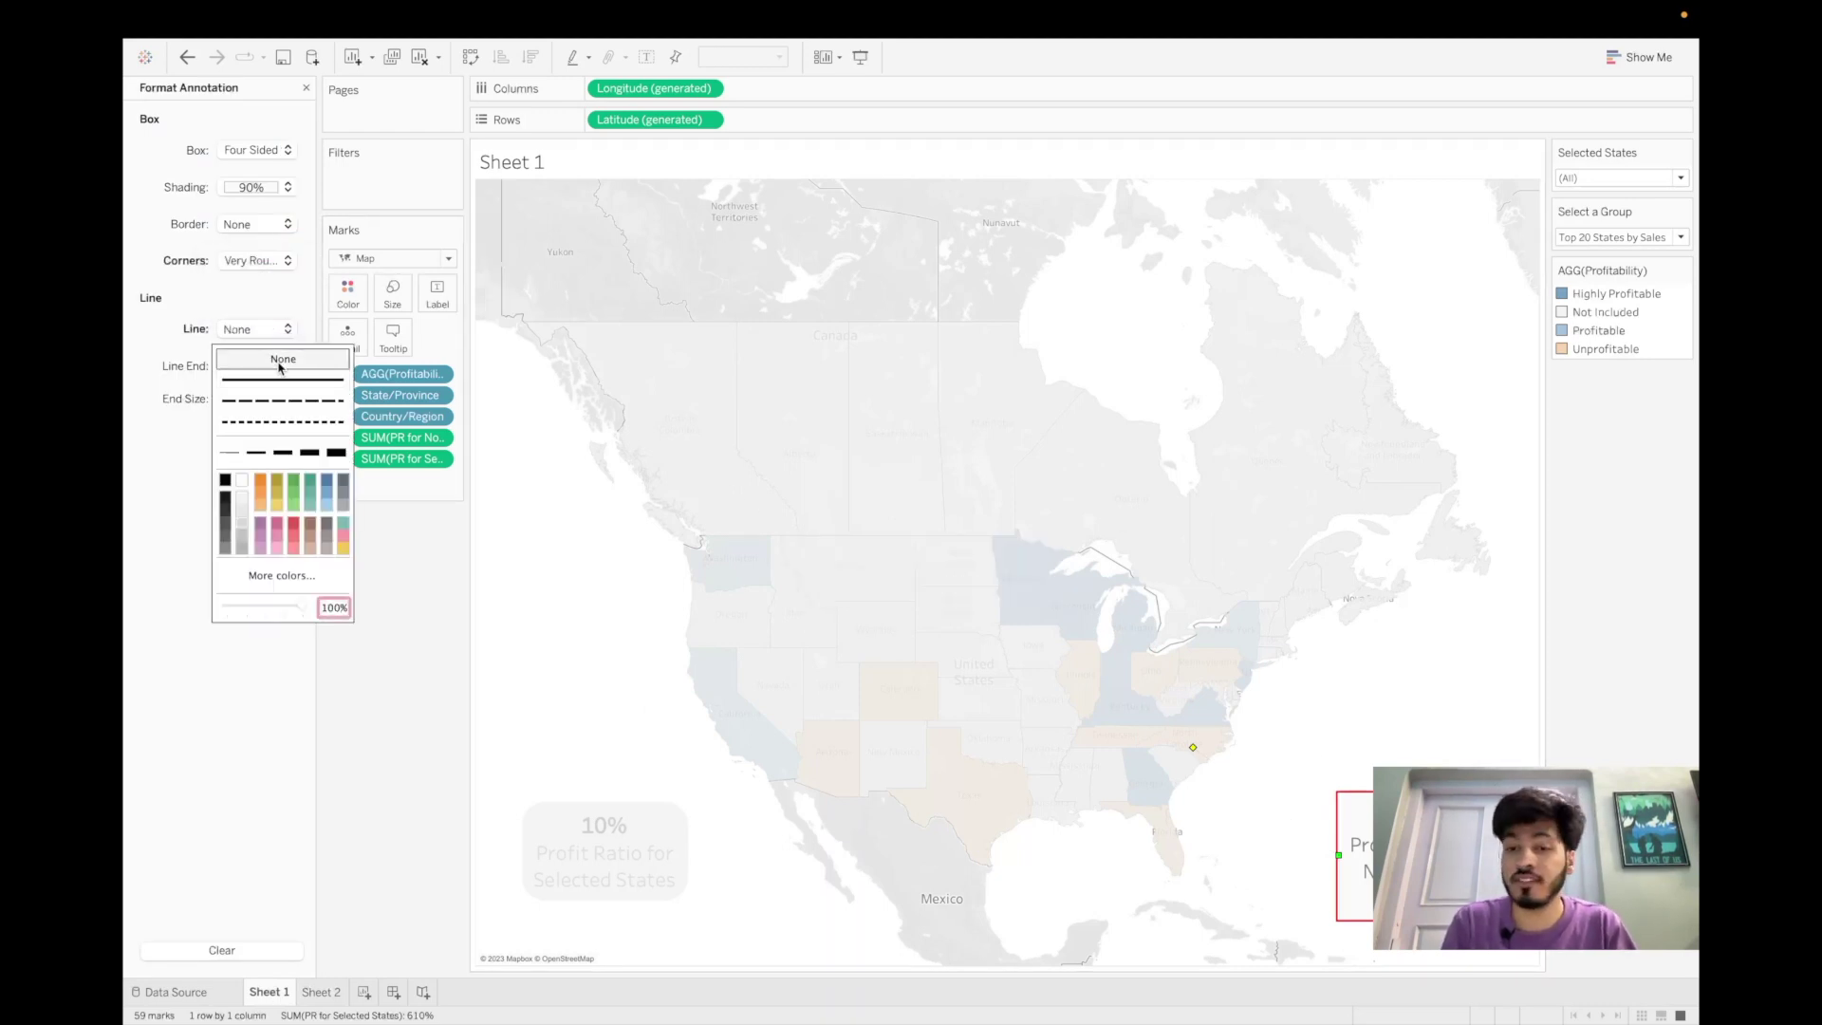
click(407, 651)
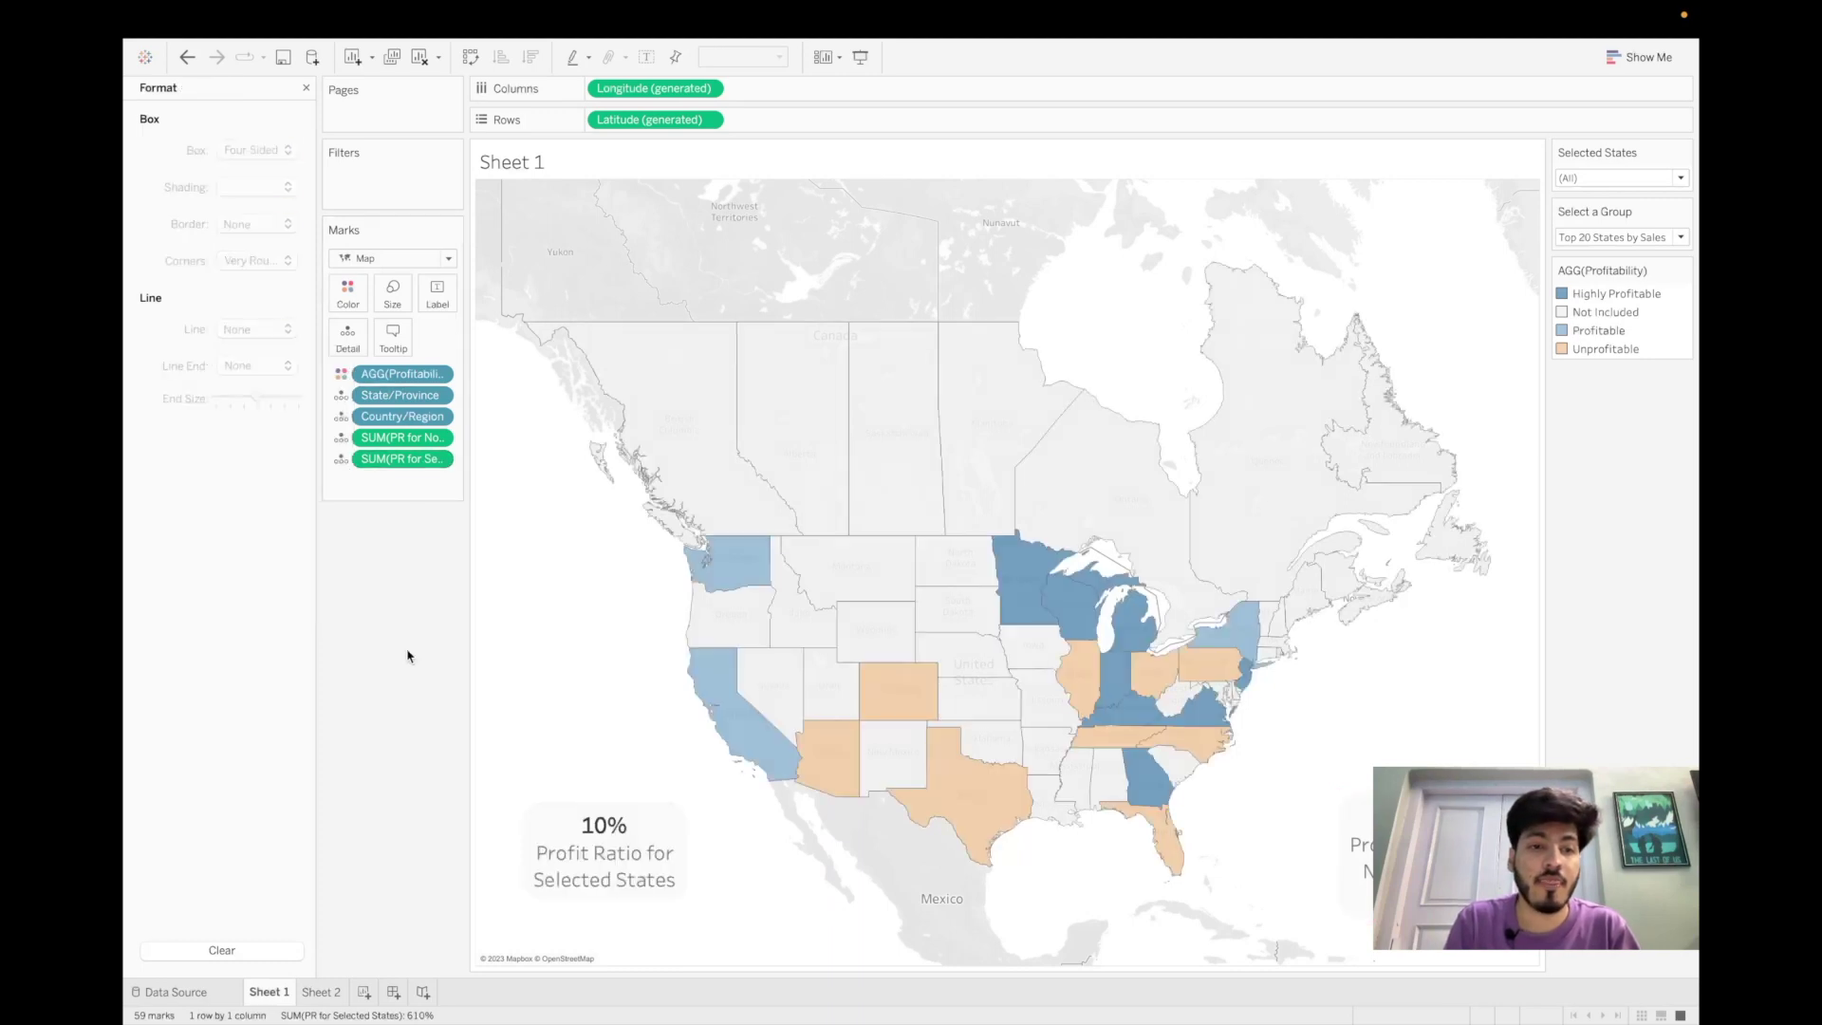
- Widen the not-selected-states annotation box towards Florida, deselect it, and close the formatting pane
click(1369, 842)
drag(1337, 853, 1296, 854)
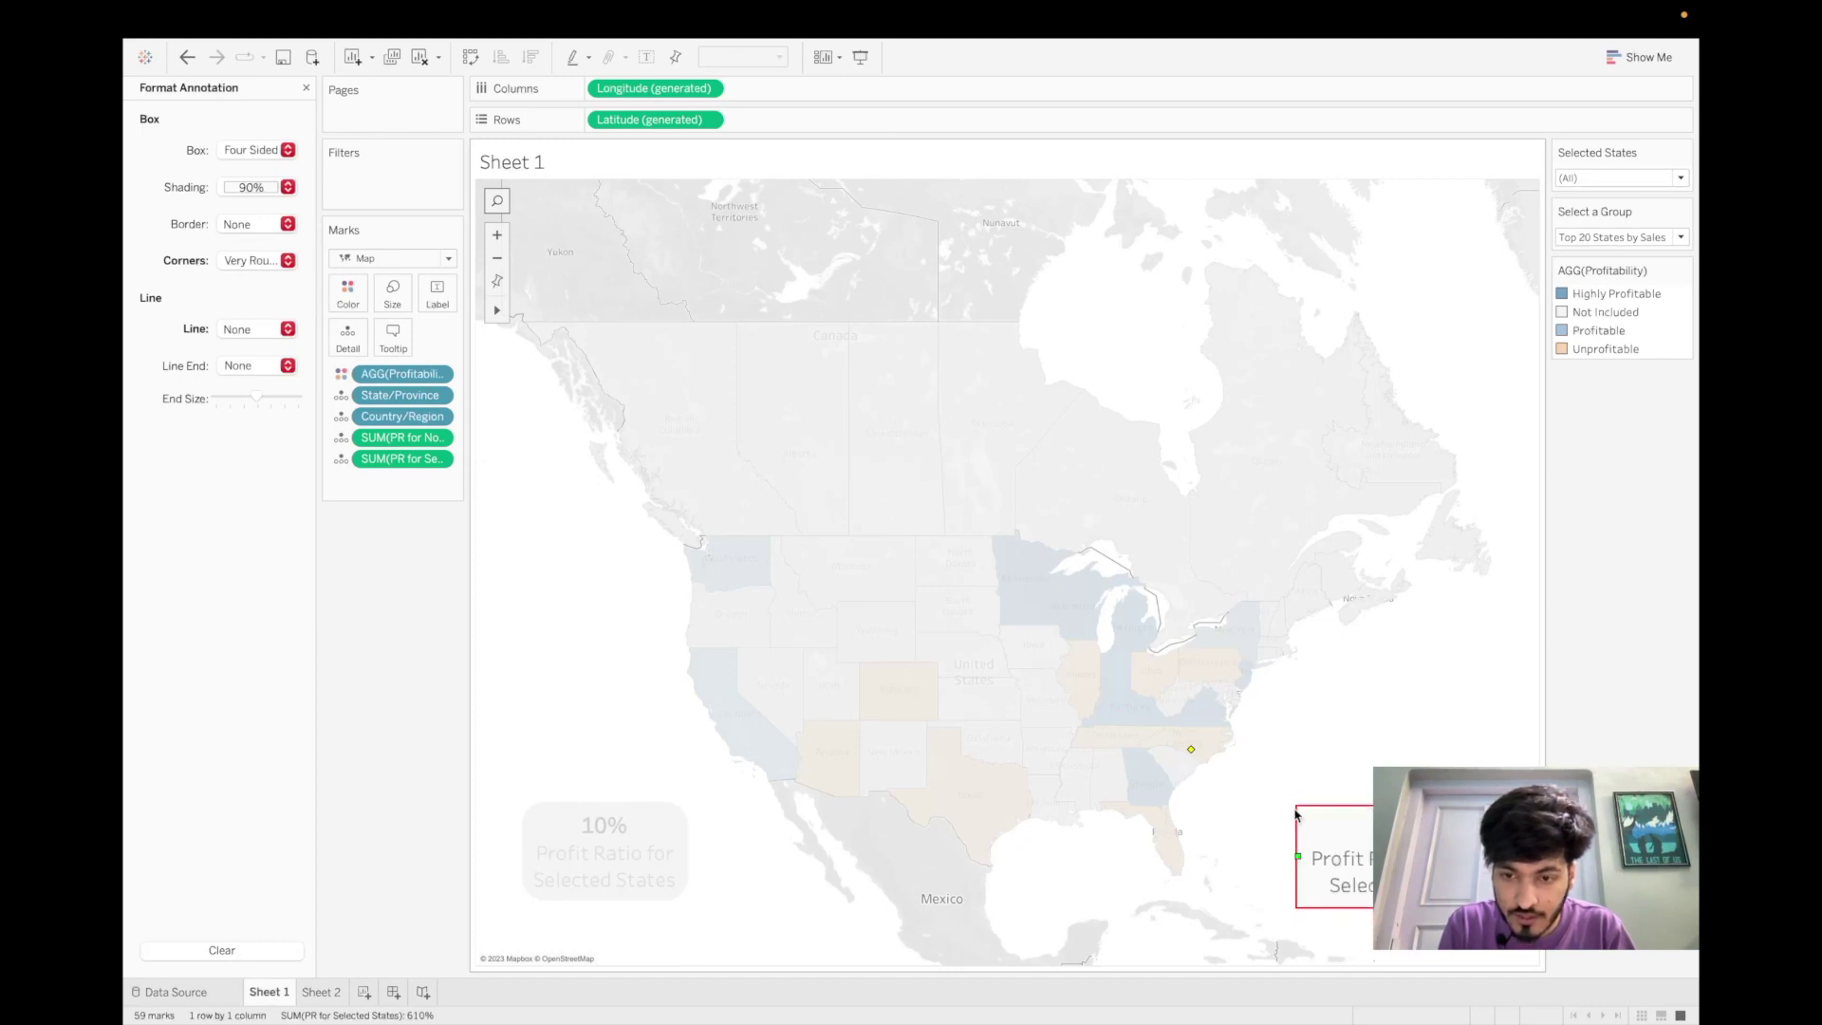
click(1311, 759)
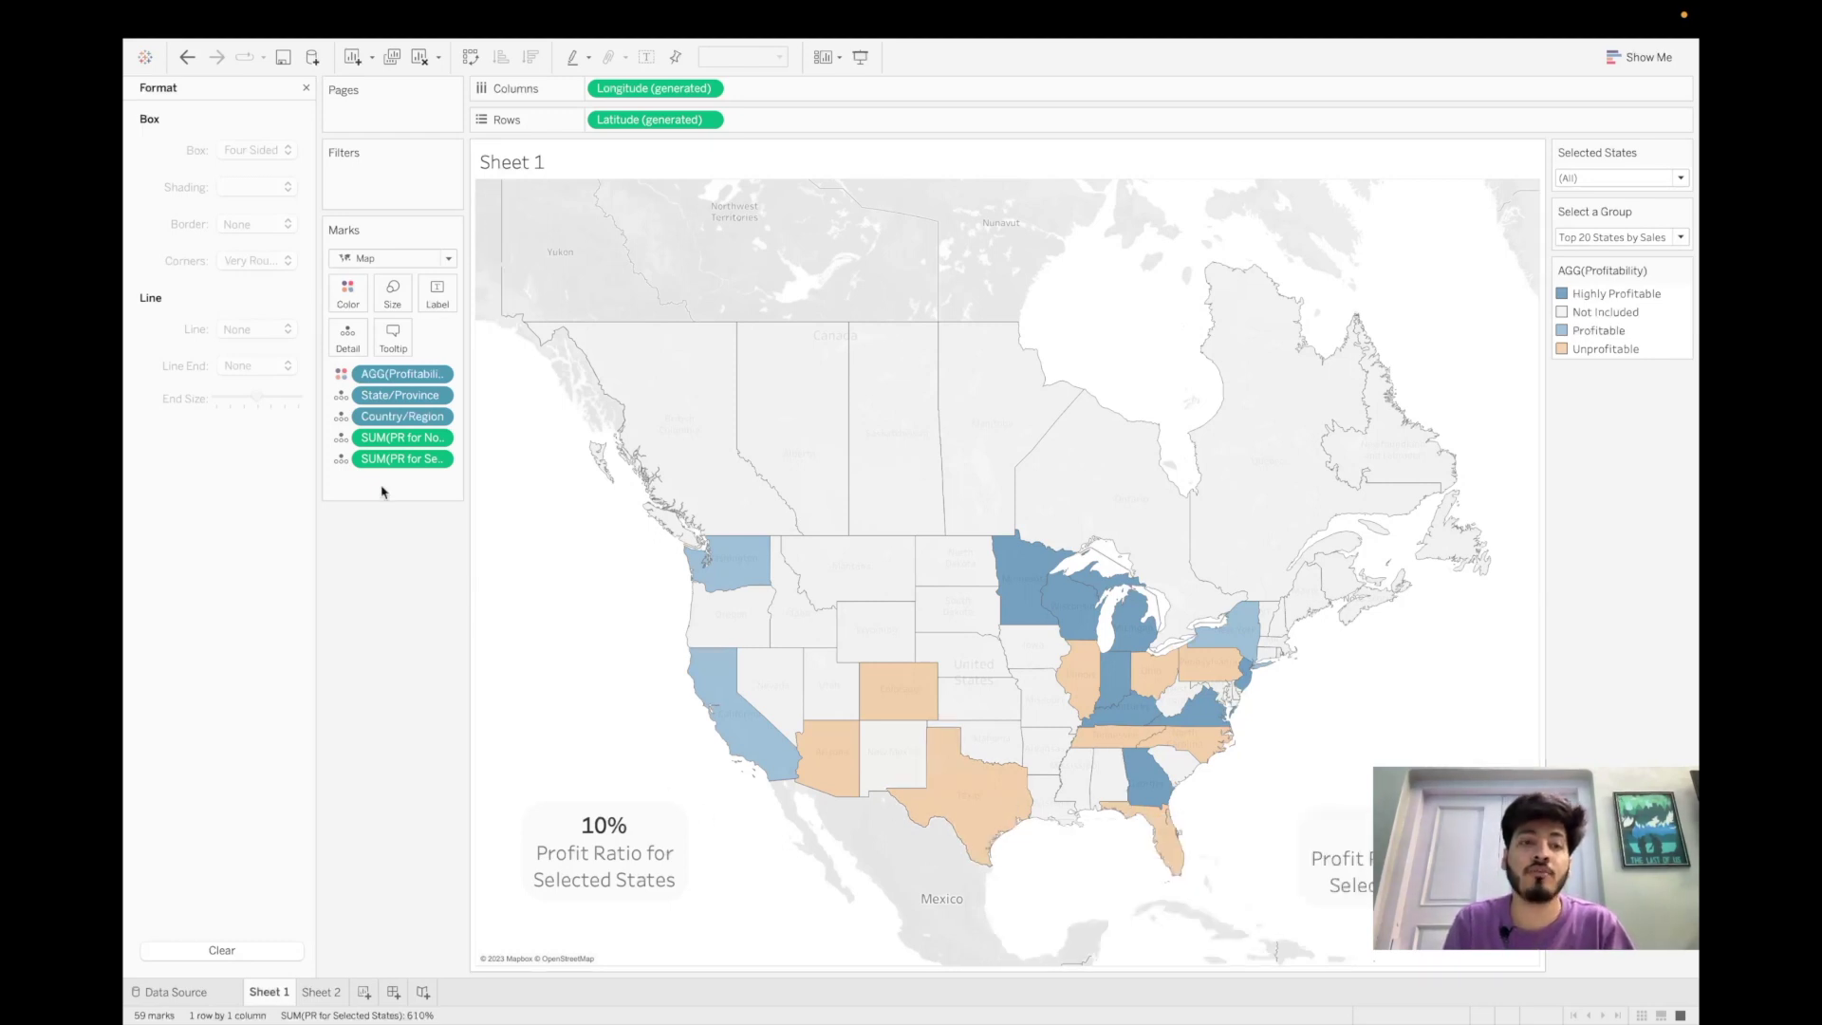
click(305, 88)
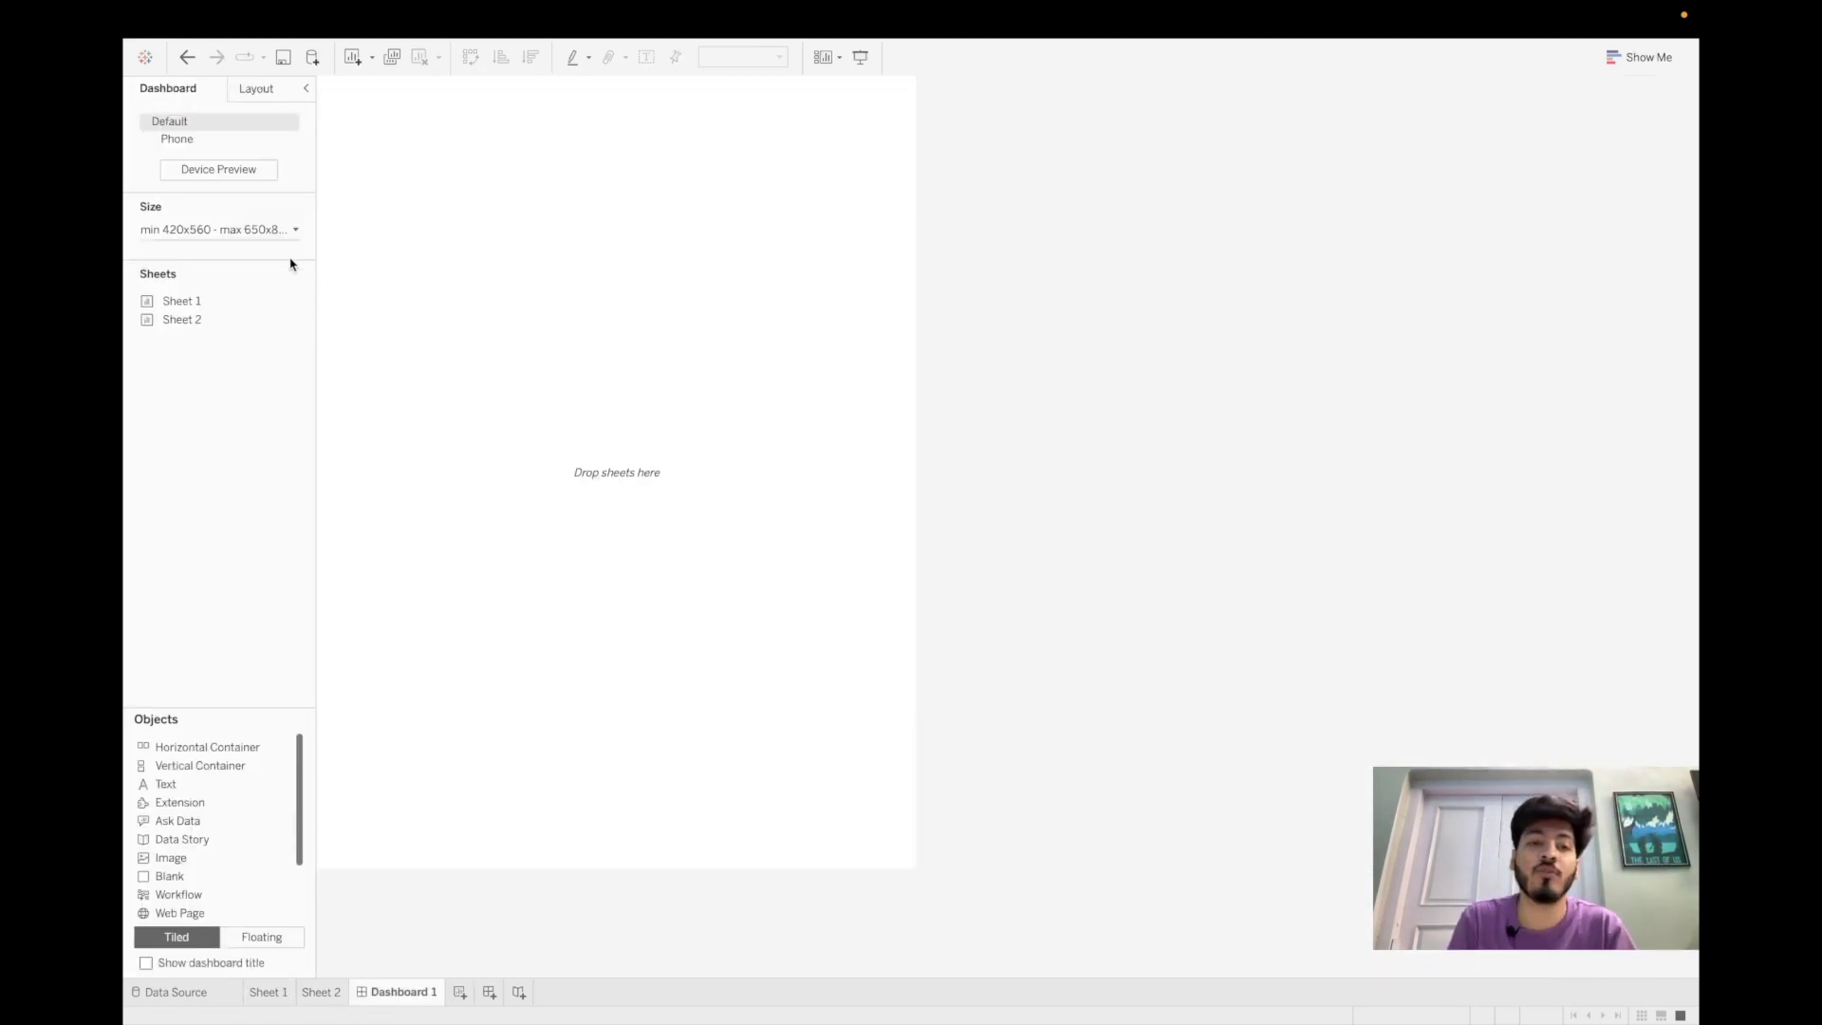
- Switch the dashboard from a range to a fixed size of 1200 px wide and 800 px high
click(278, 239)
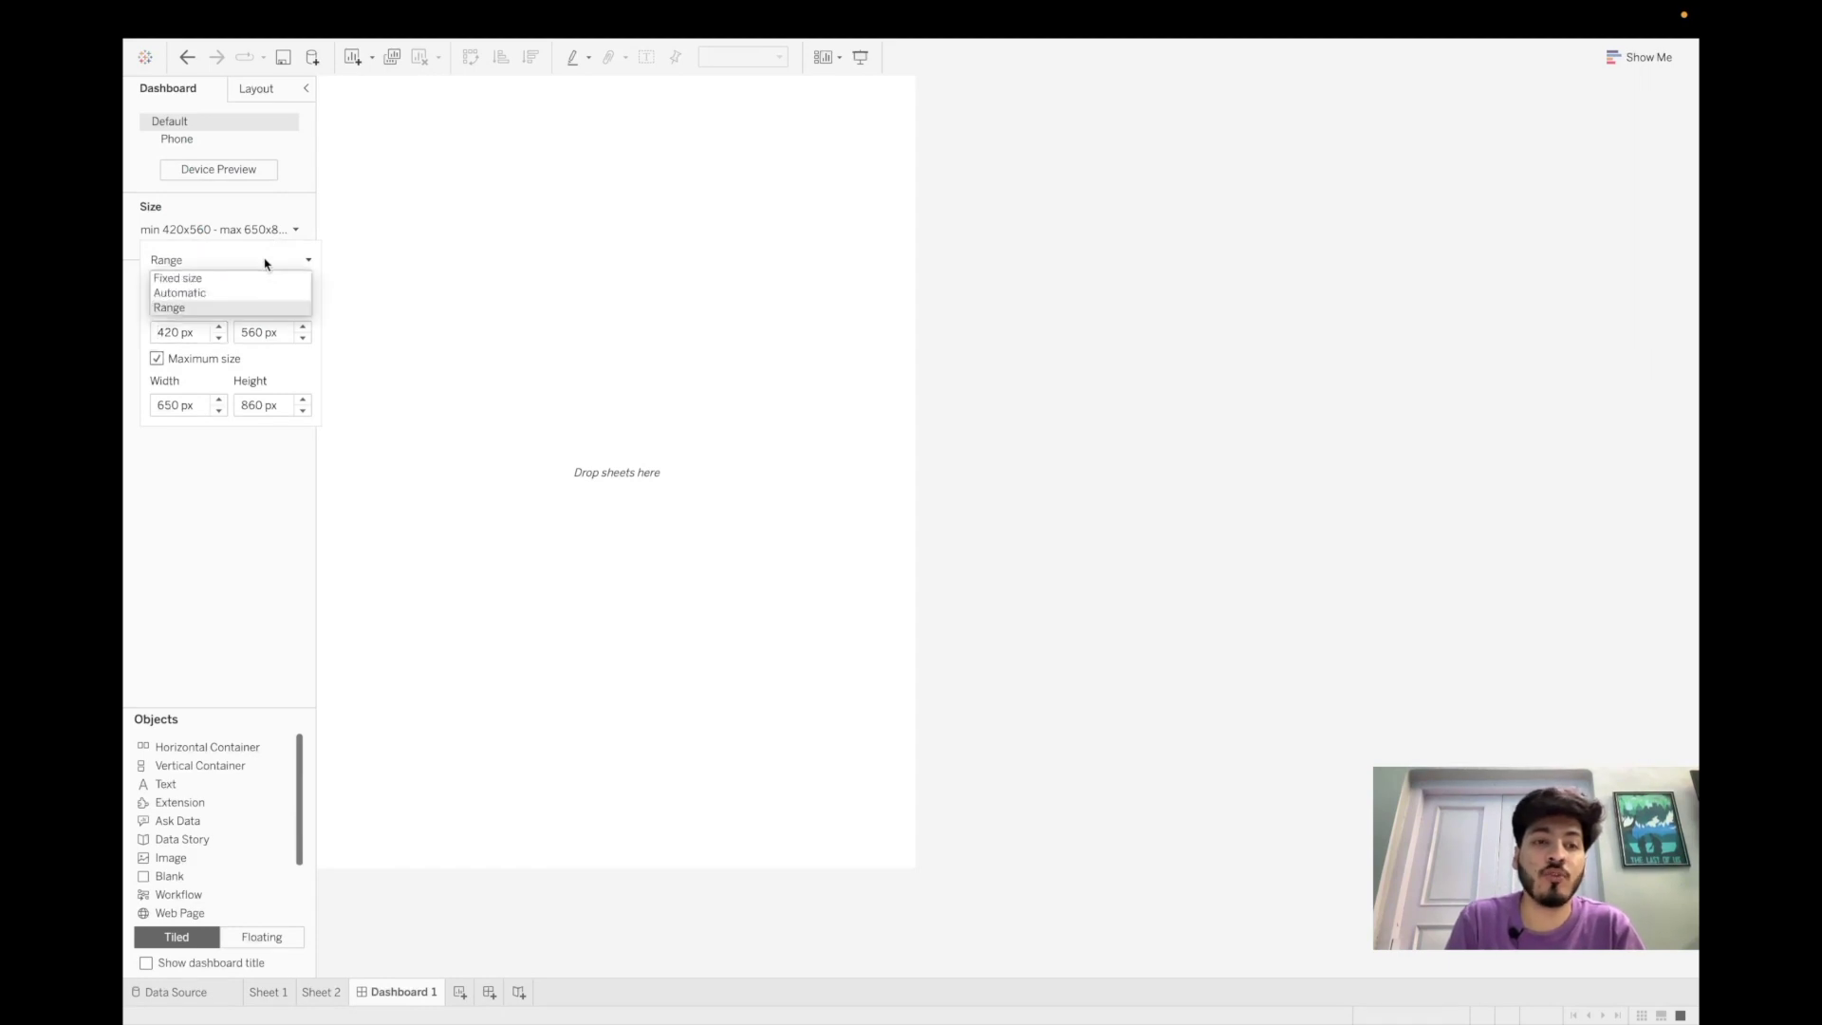
click(215, 277)
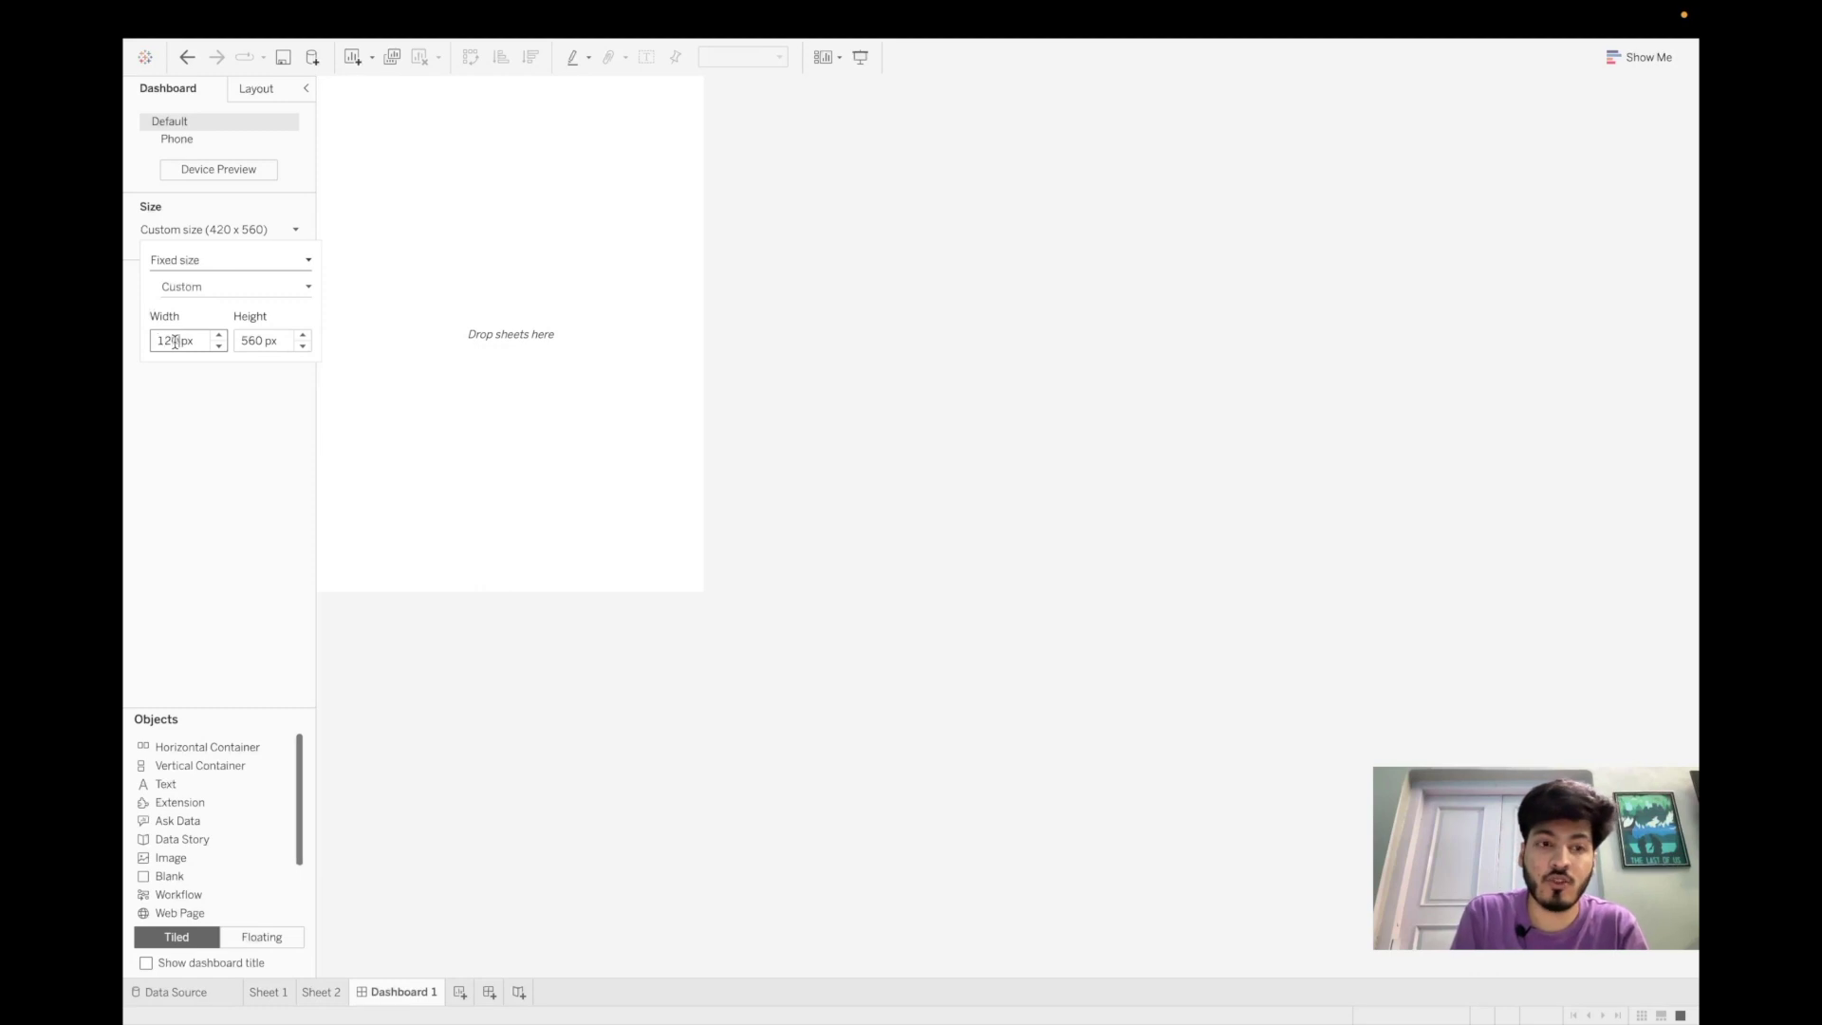
key(Tab)
text(800)
key(Return)
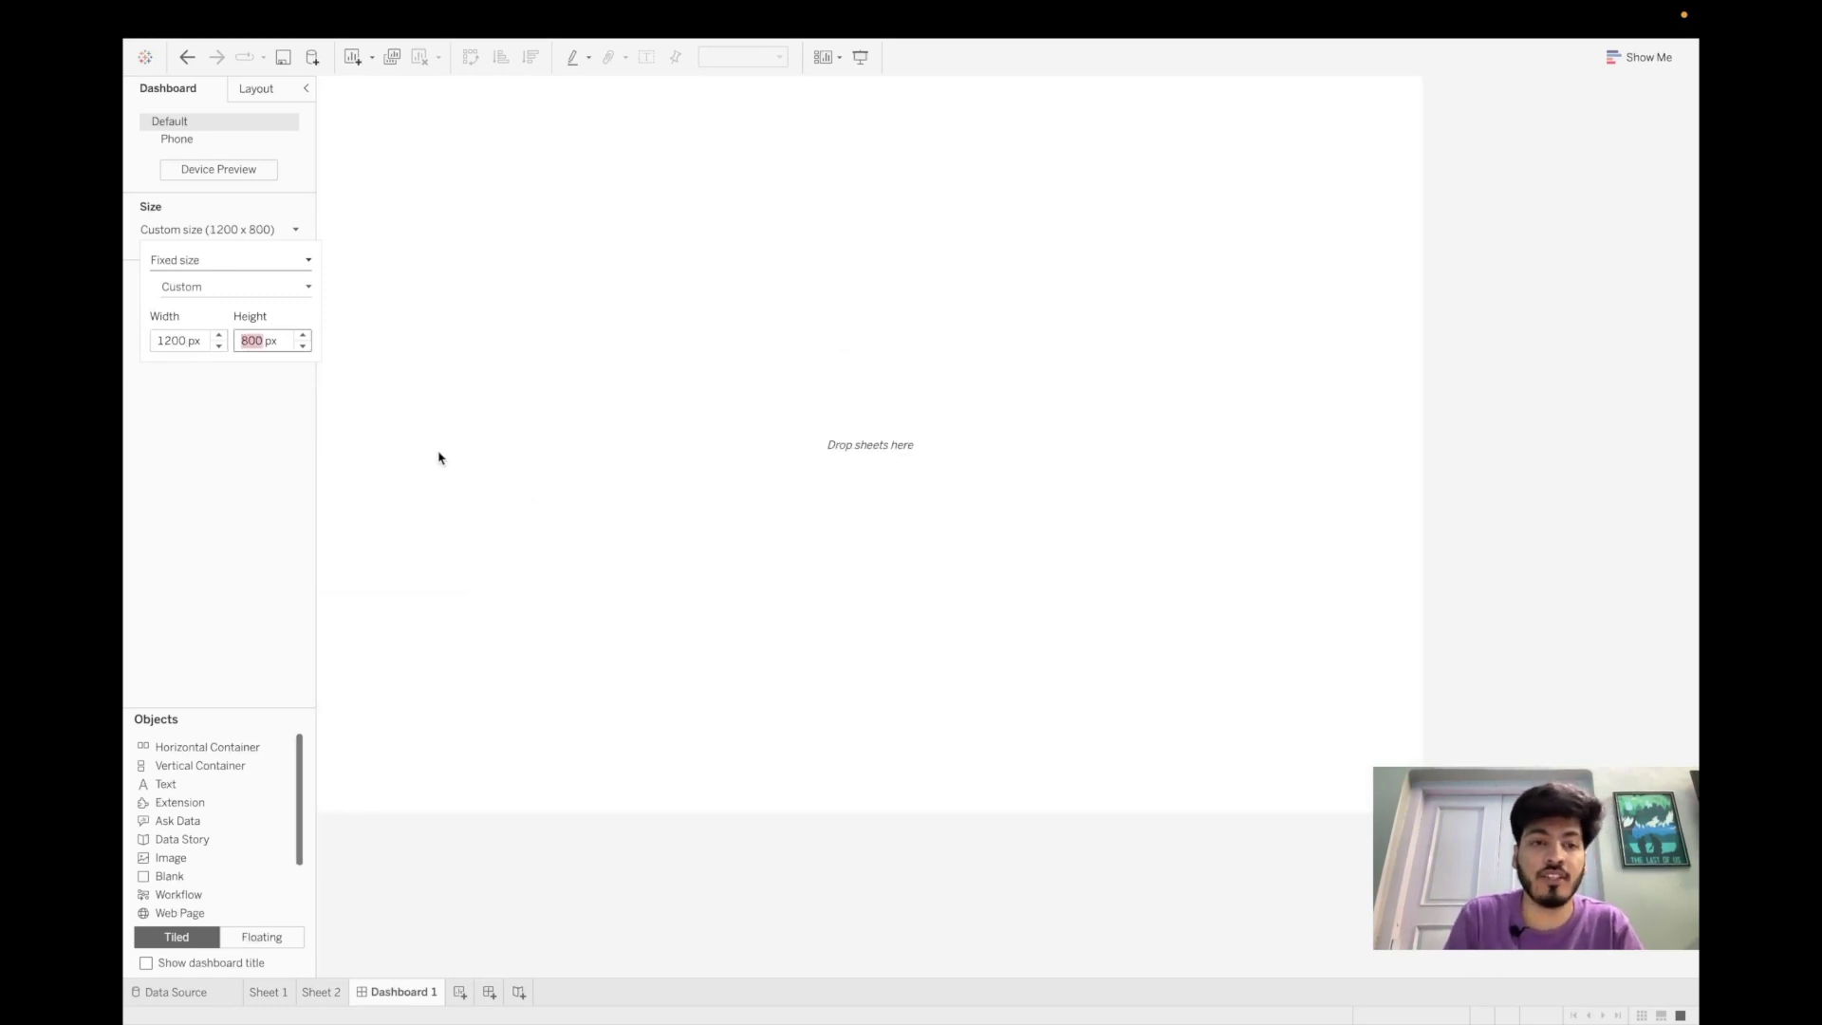
- Change the fixed dashboard size to 1000 px wide and, after trying a height of 1000 px, 900 px high
click(172, 336)
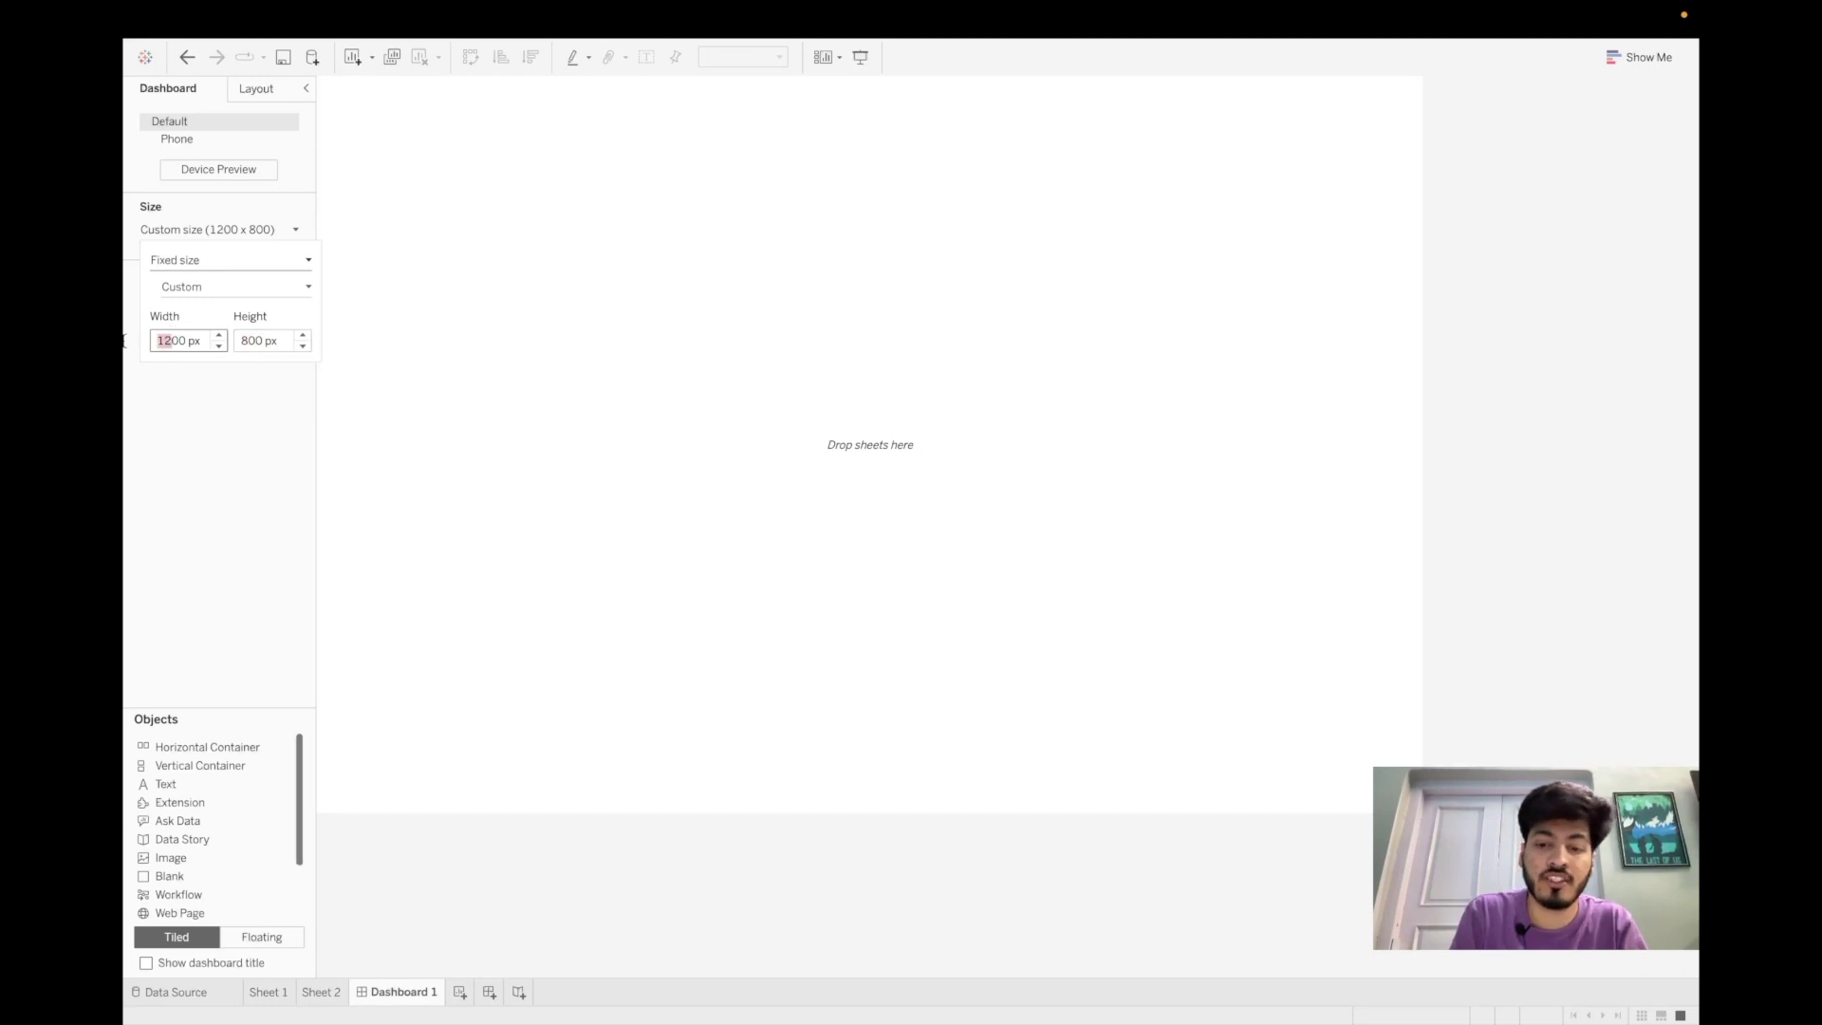
key(Return)
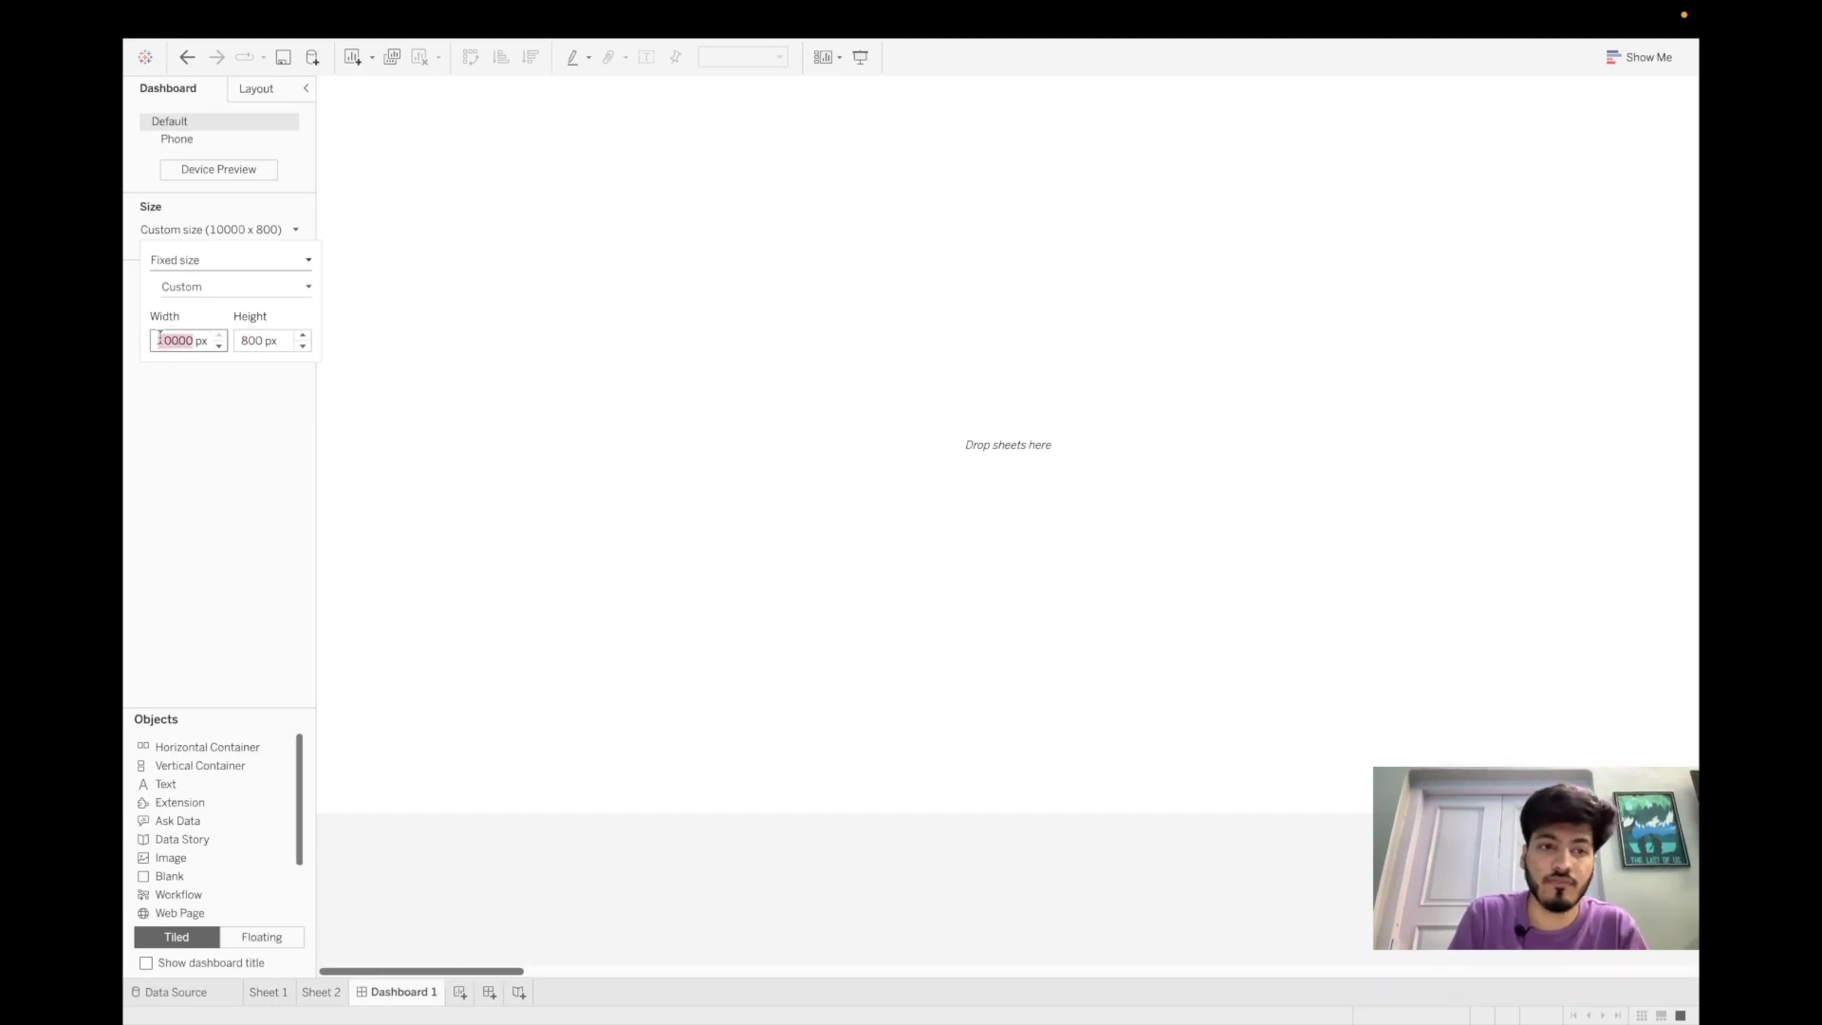
key(BackSpace)
text(1000)
key(Return)
click(250, 340)
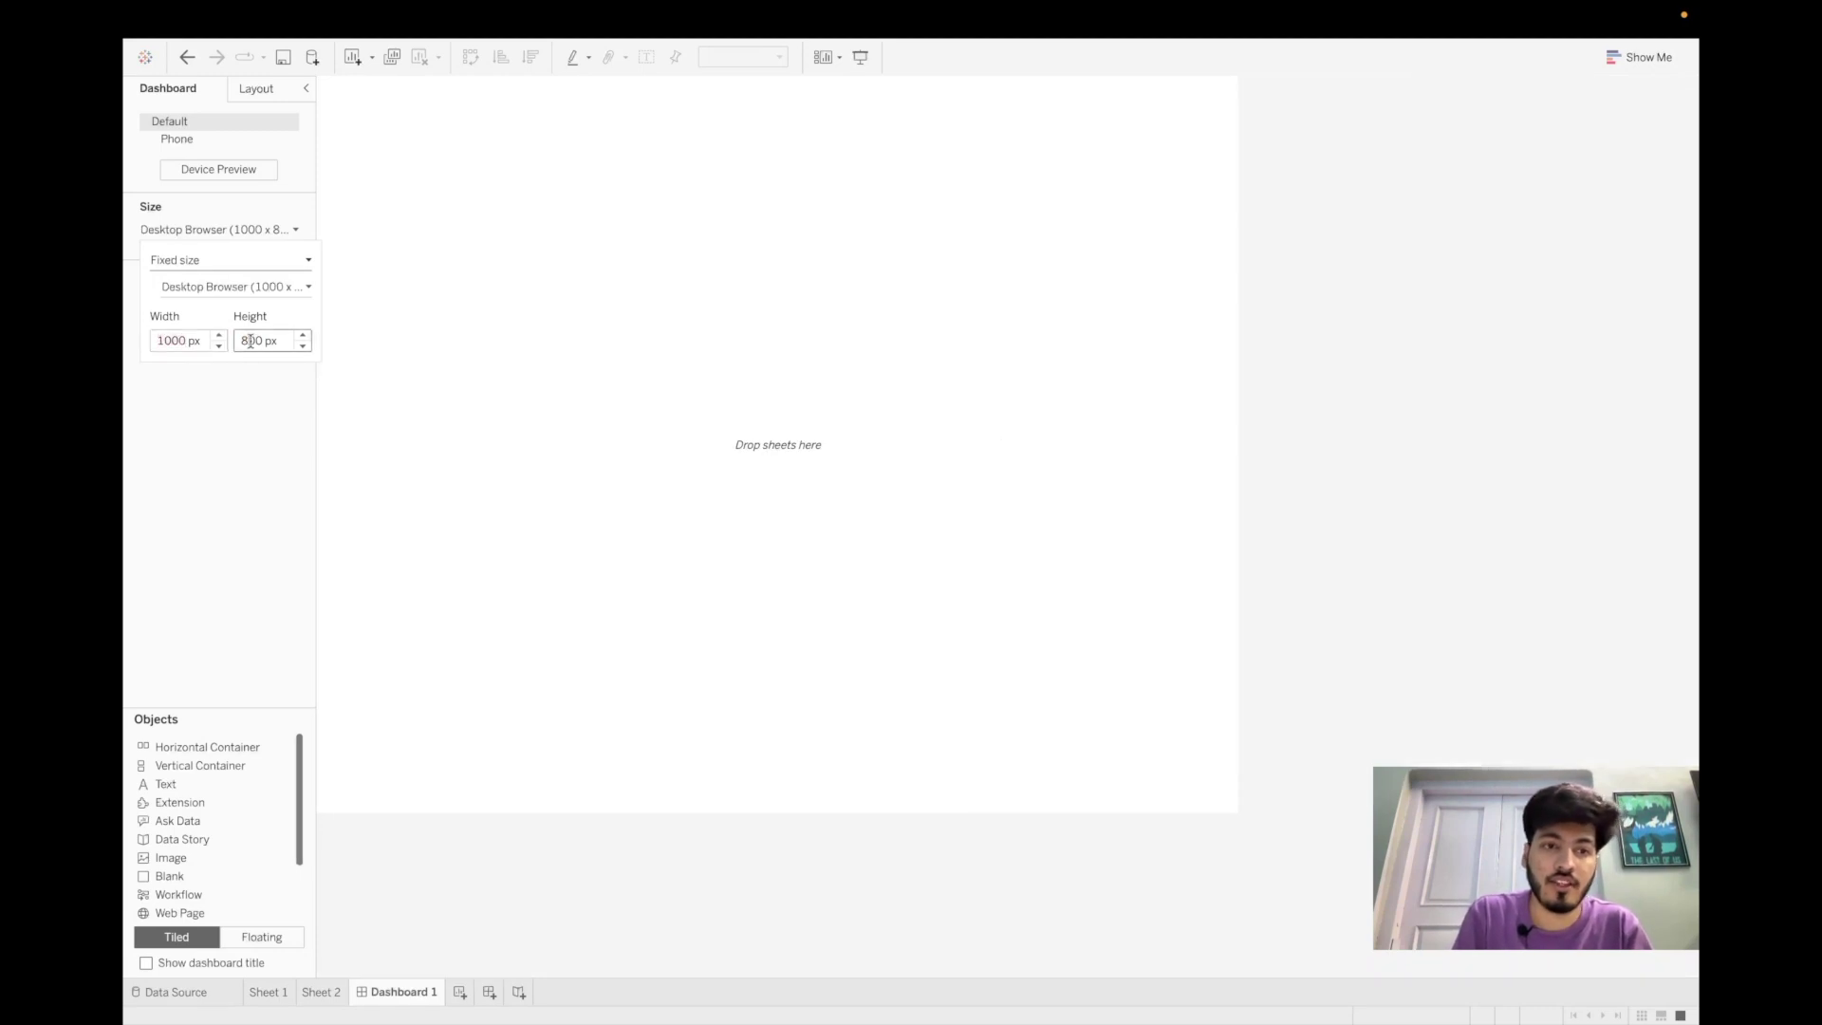
text(1000)
key(Return)
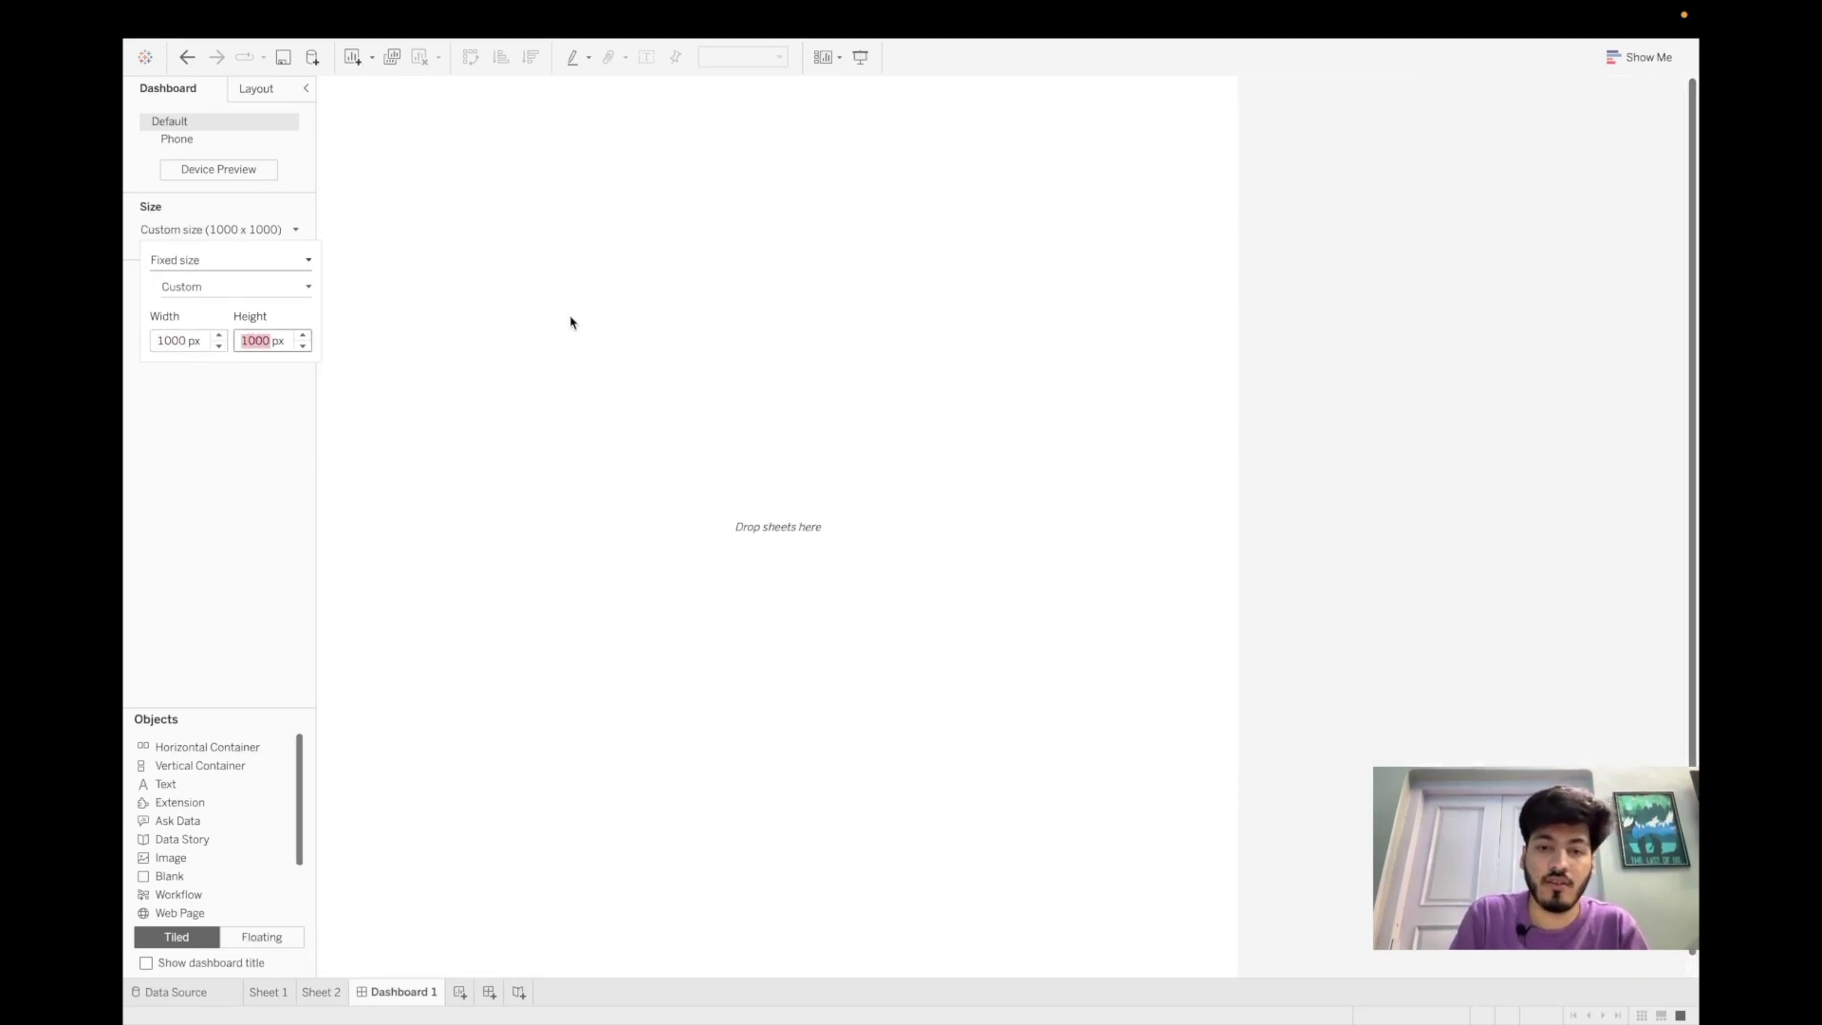
text(900)
key(Return)
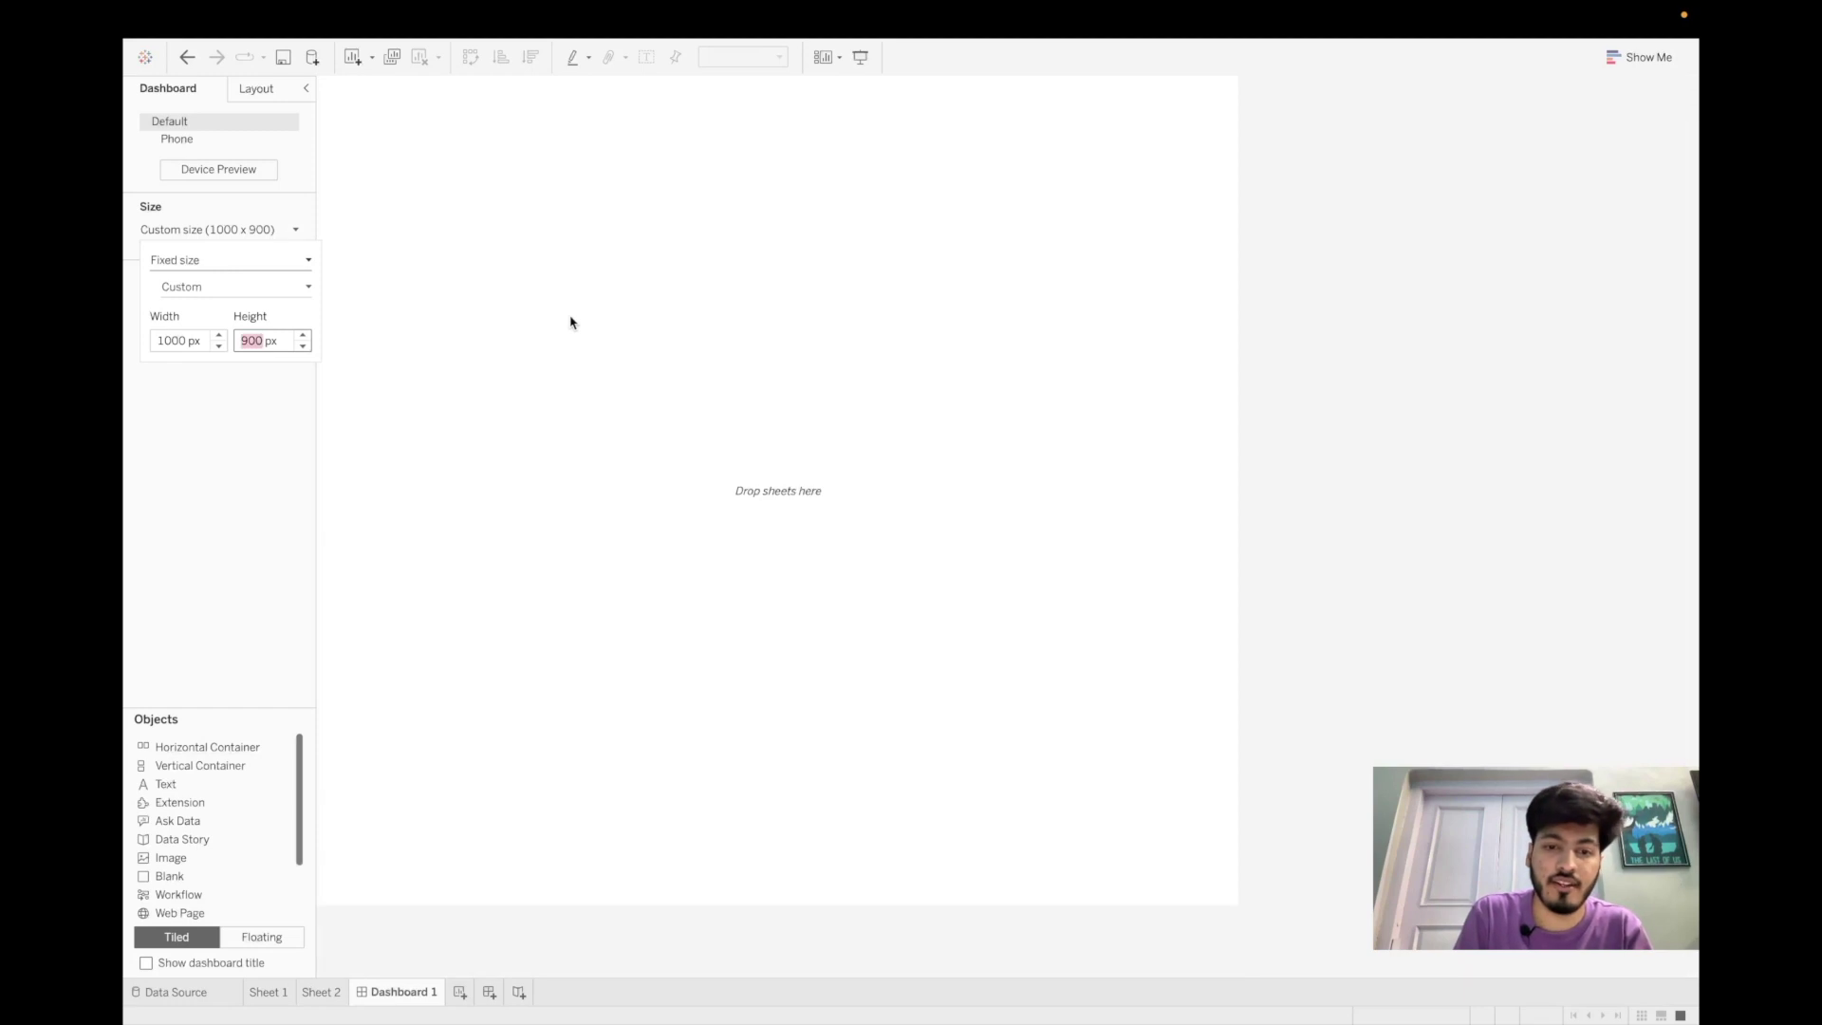
click(1342, 434)
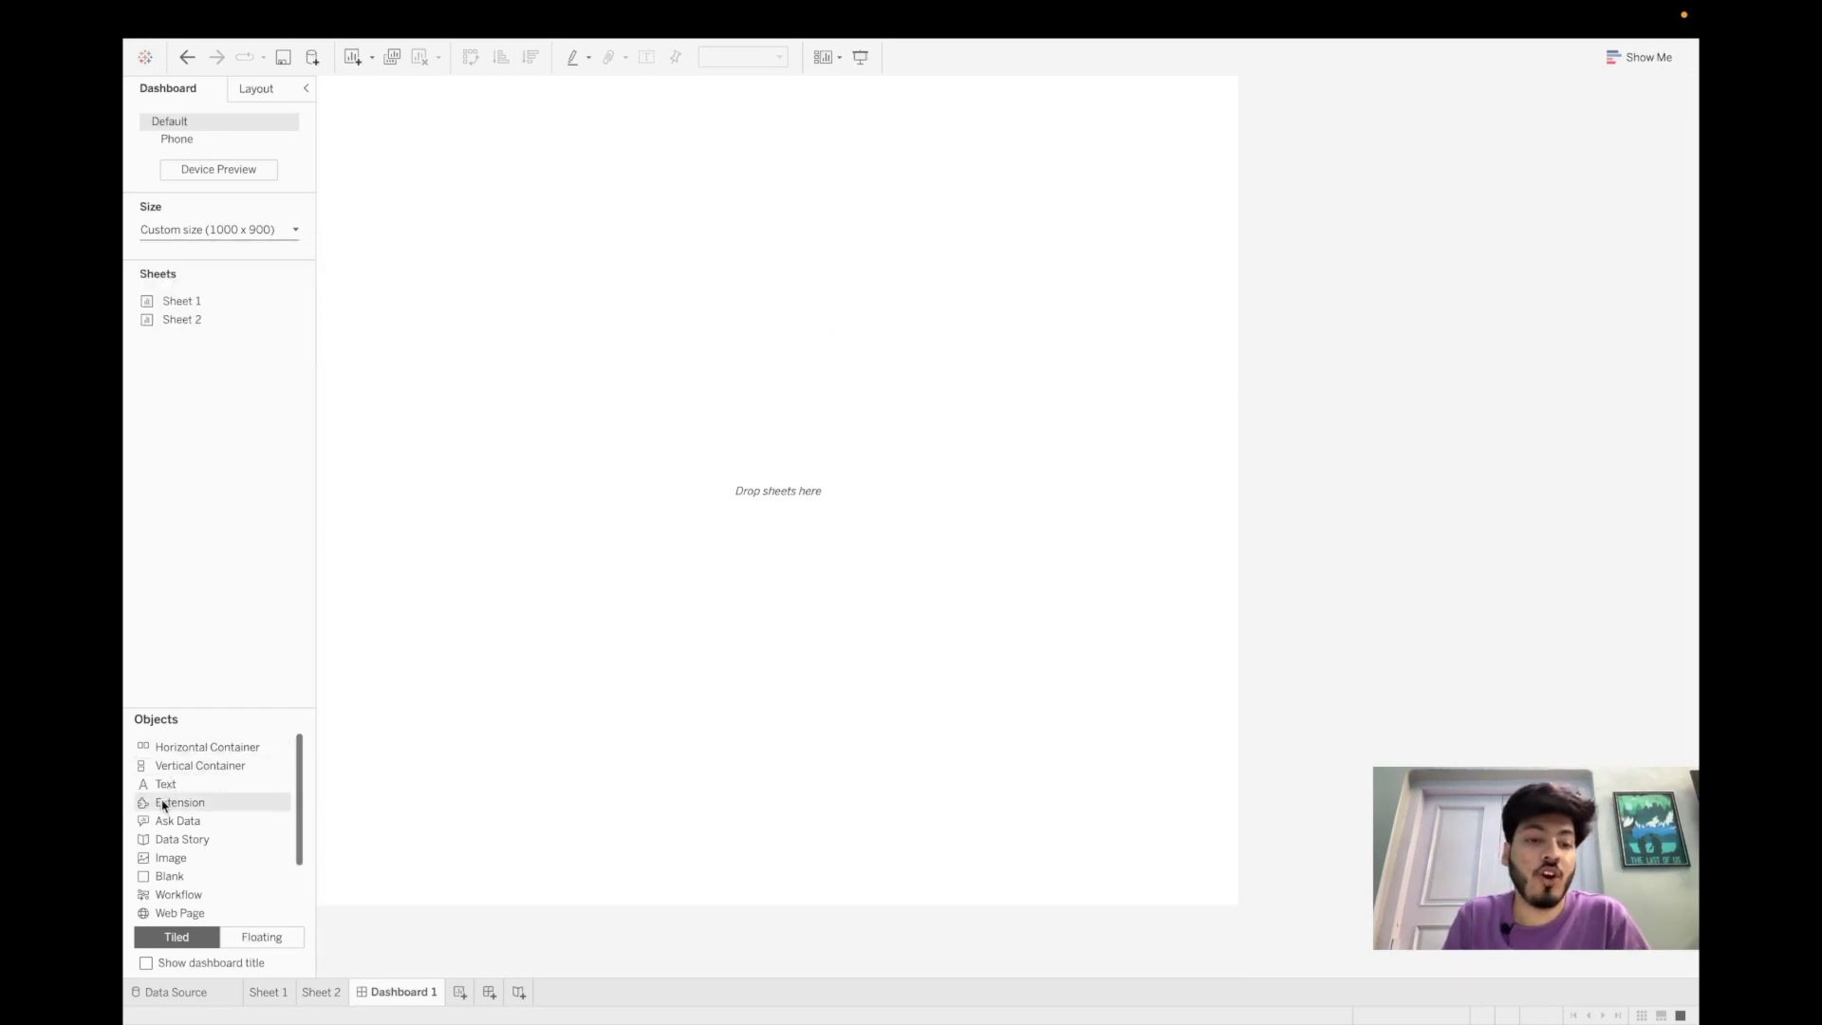
- Add a tiled vertical container filling the empty dashboard and check its inner padding options without changing them
drag(215, 765, 635, 496)
click(275, 94)
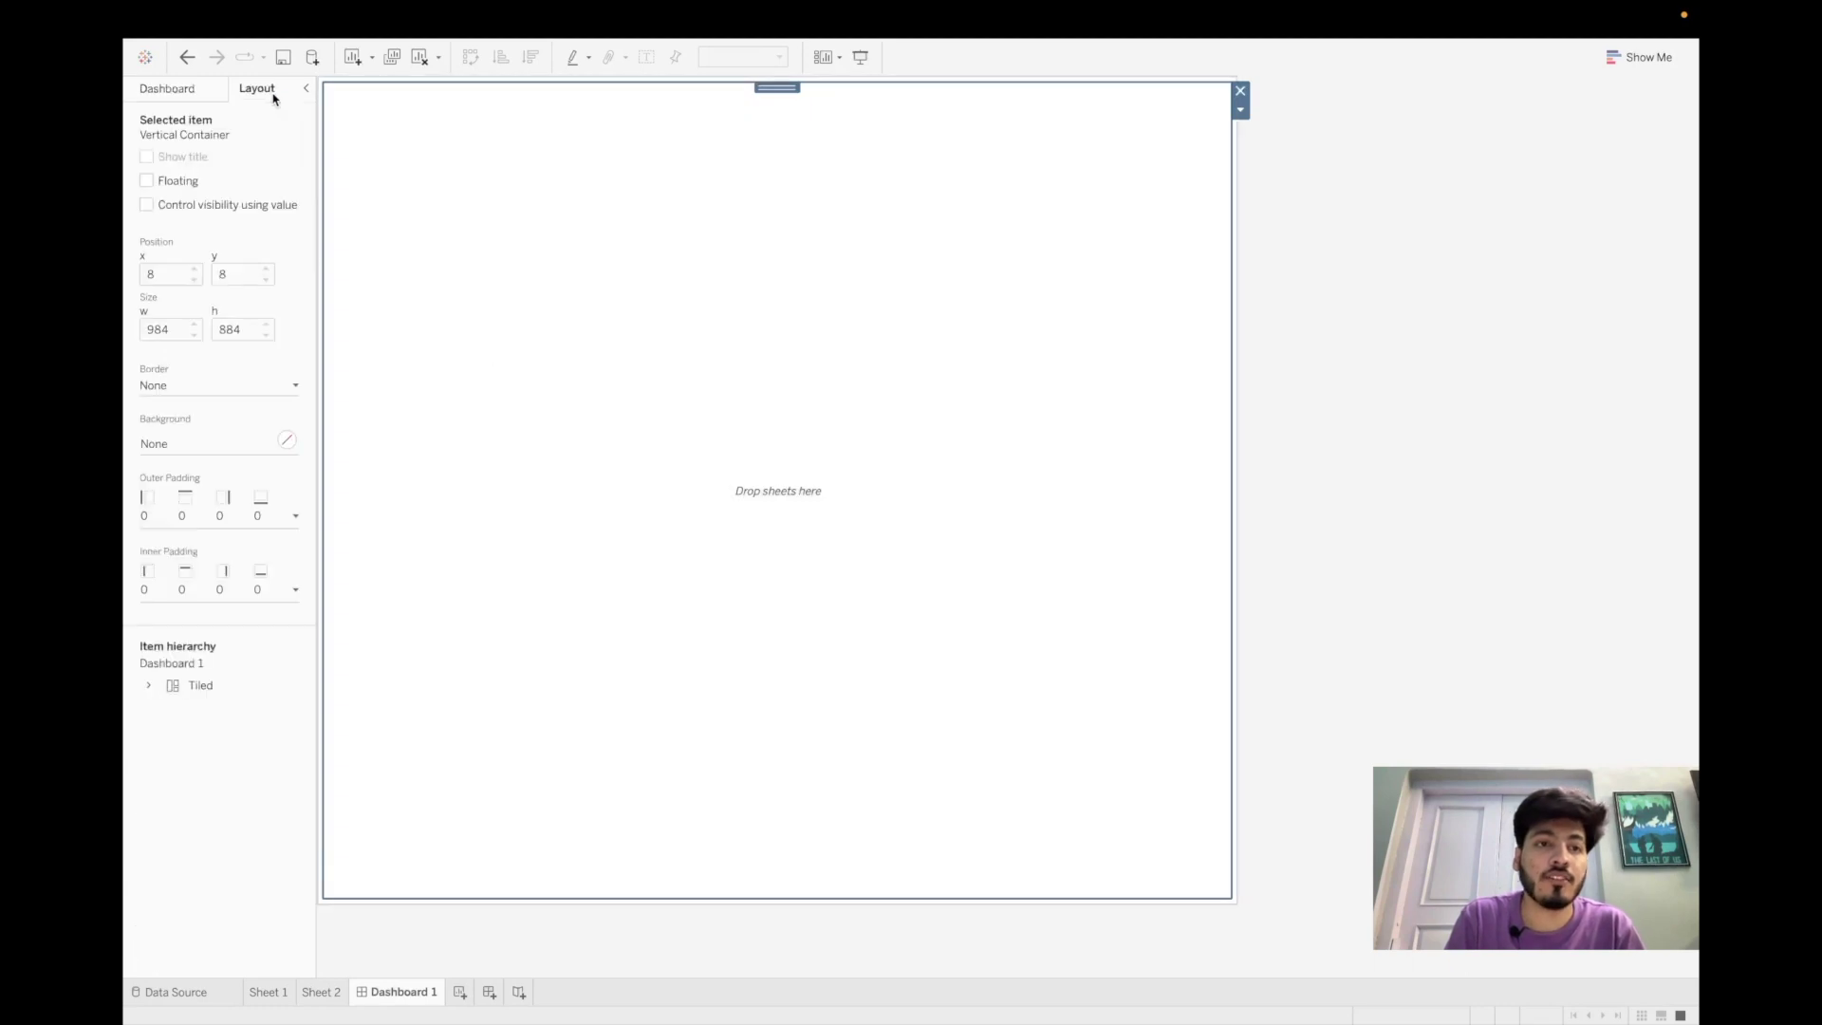
click(196, 595)
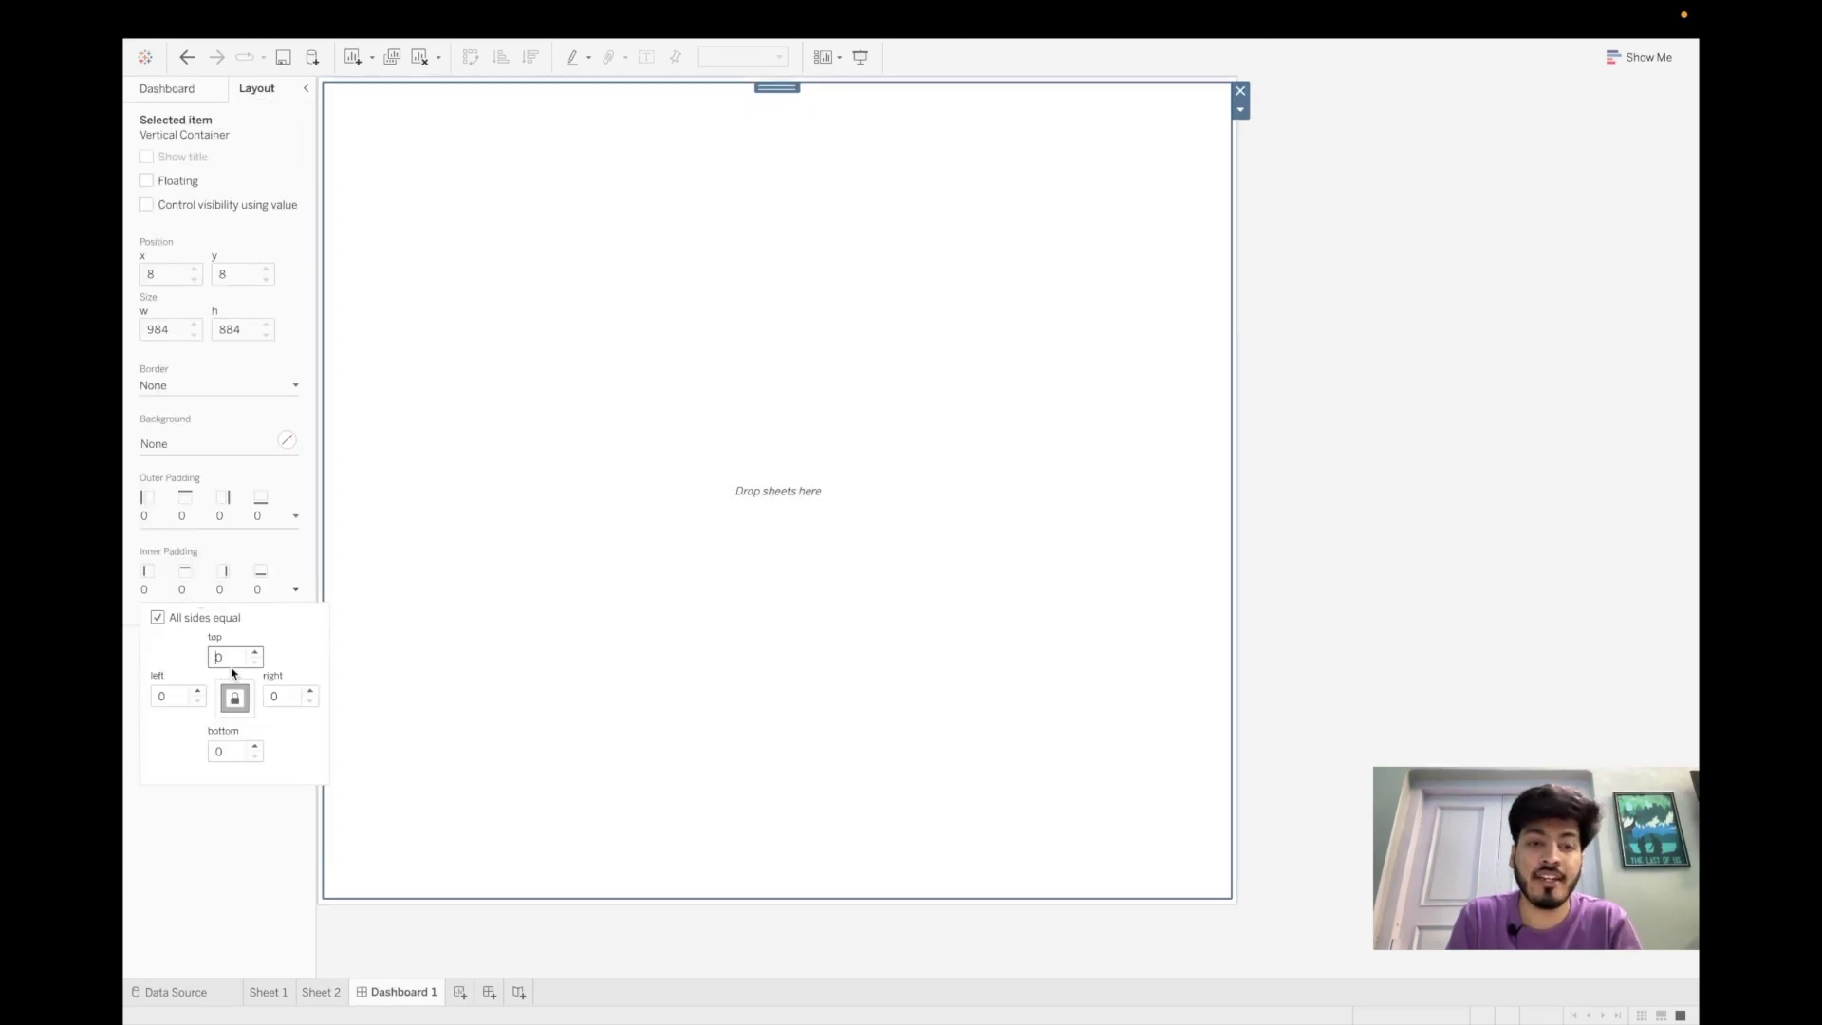
click(201, 807)
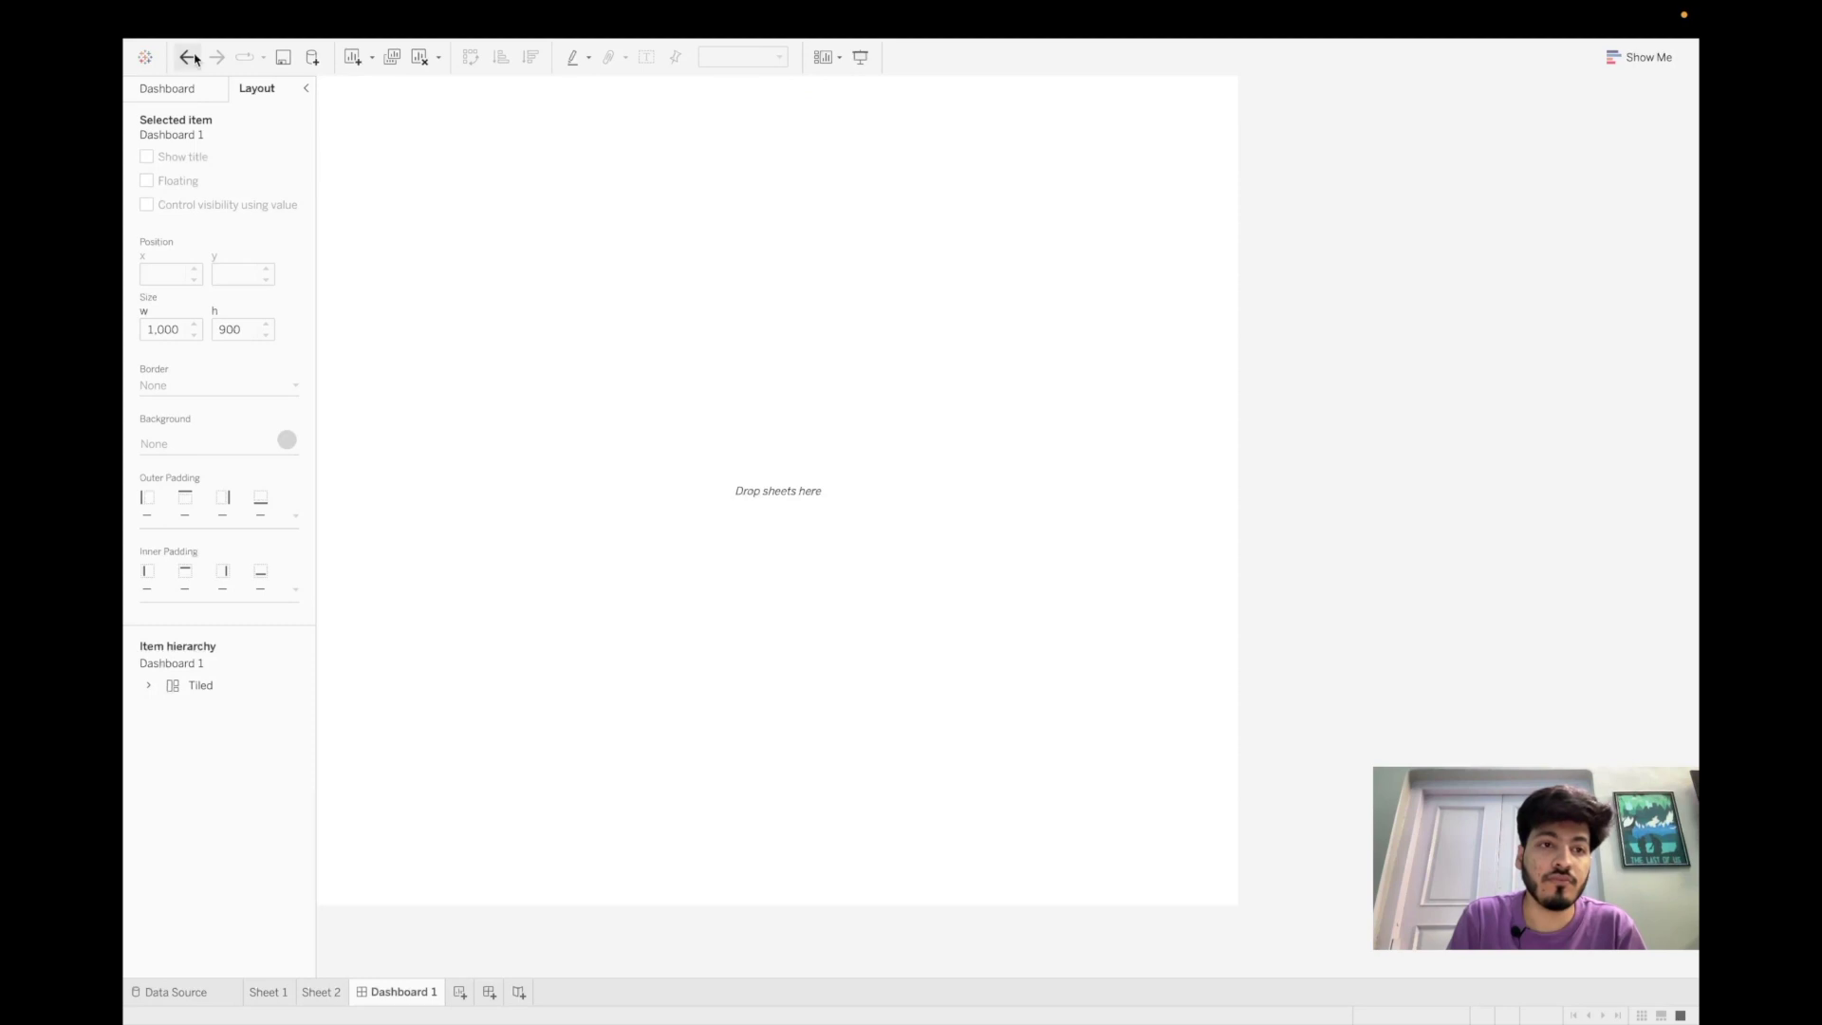
click(174, 89)
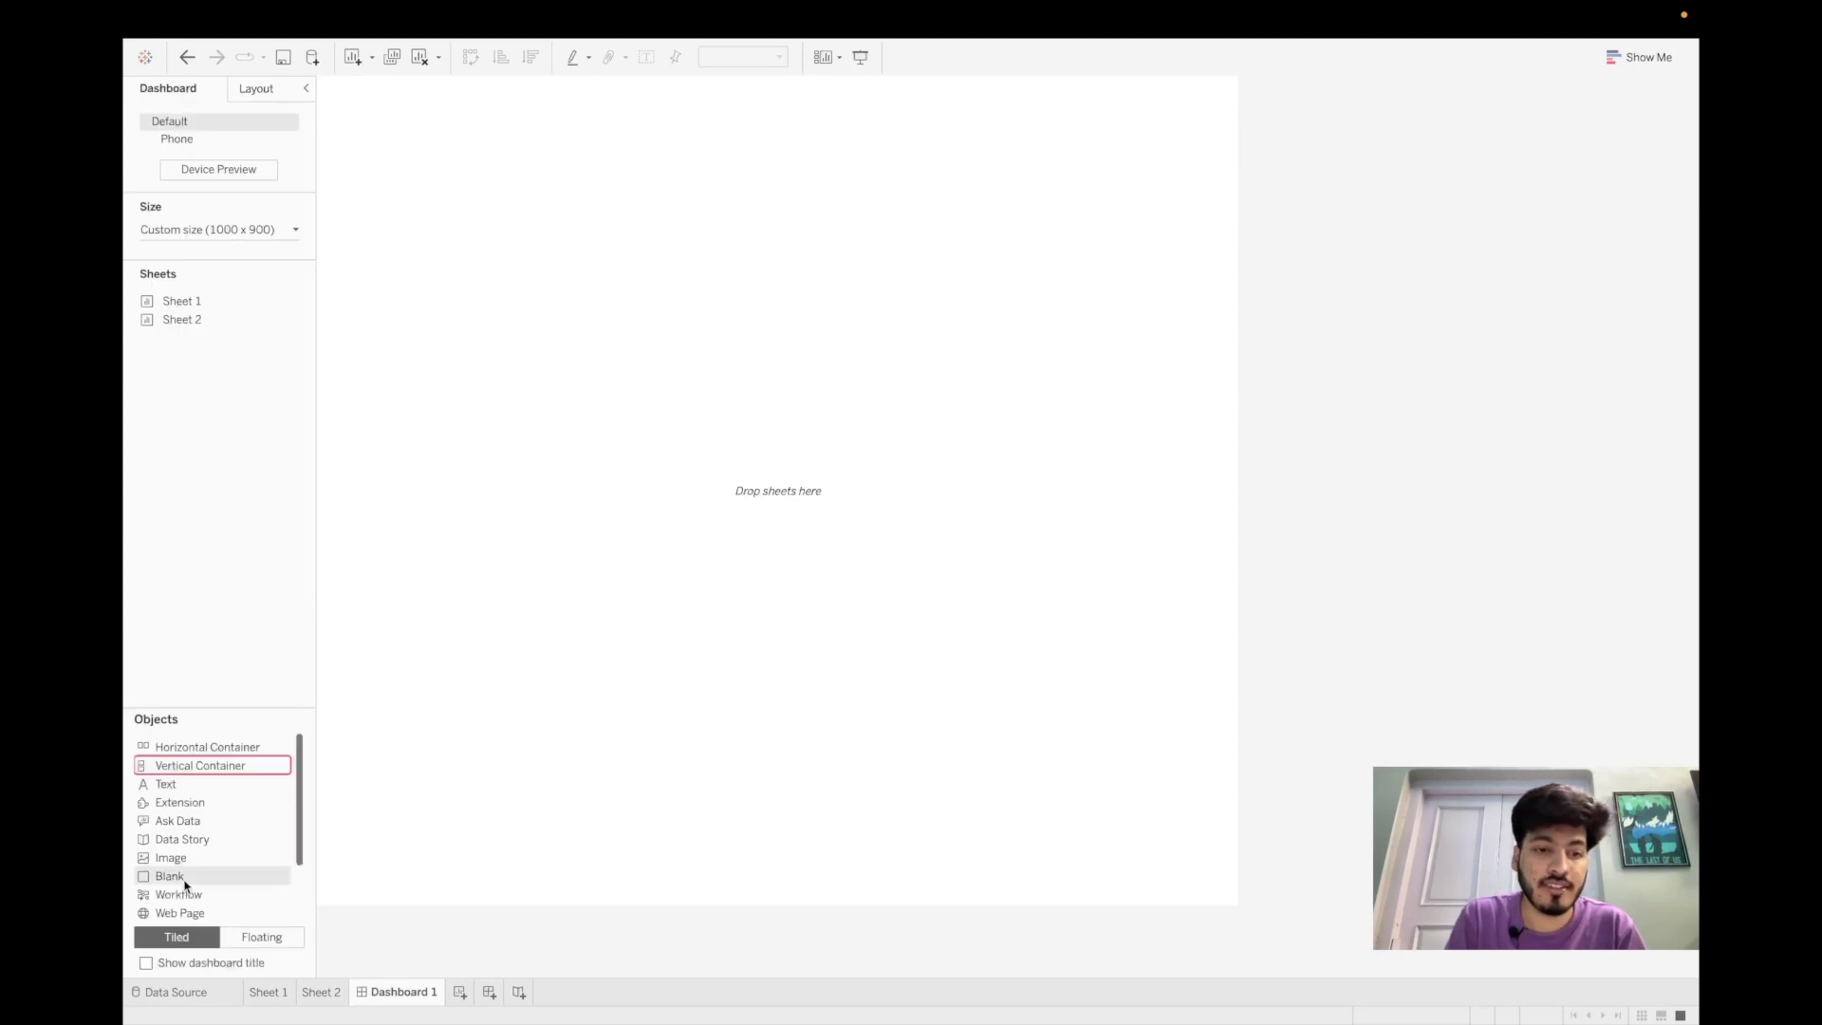
- Place a blank object inside the vertical container and add a second vertical container beneath it
drag(184, 882, 572, 646)
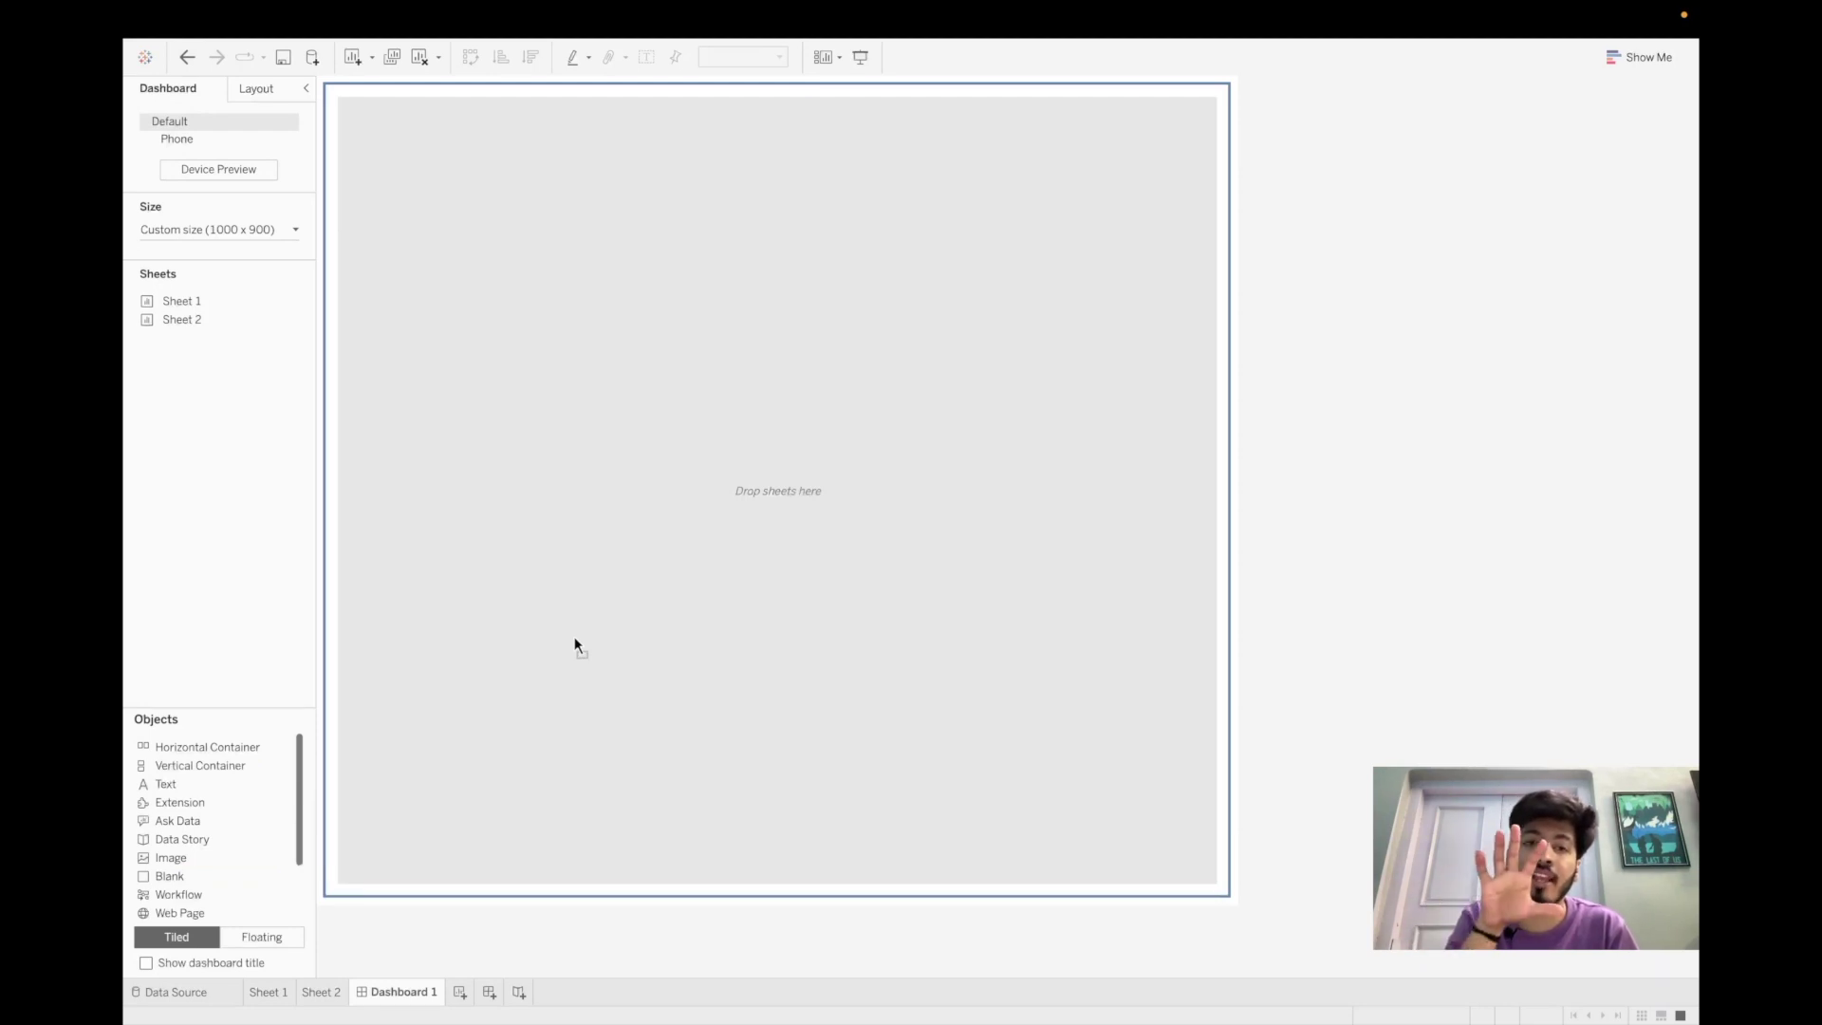
drag(574, 638, 571, 635)
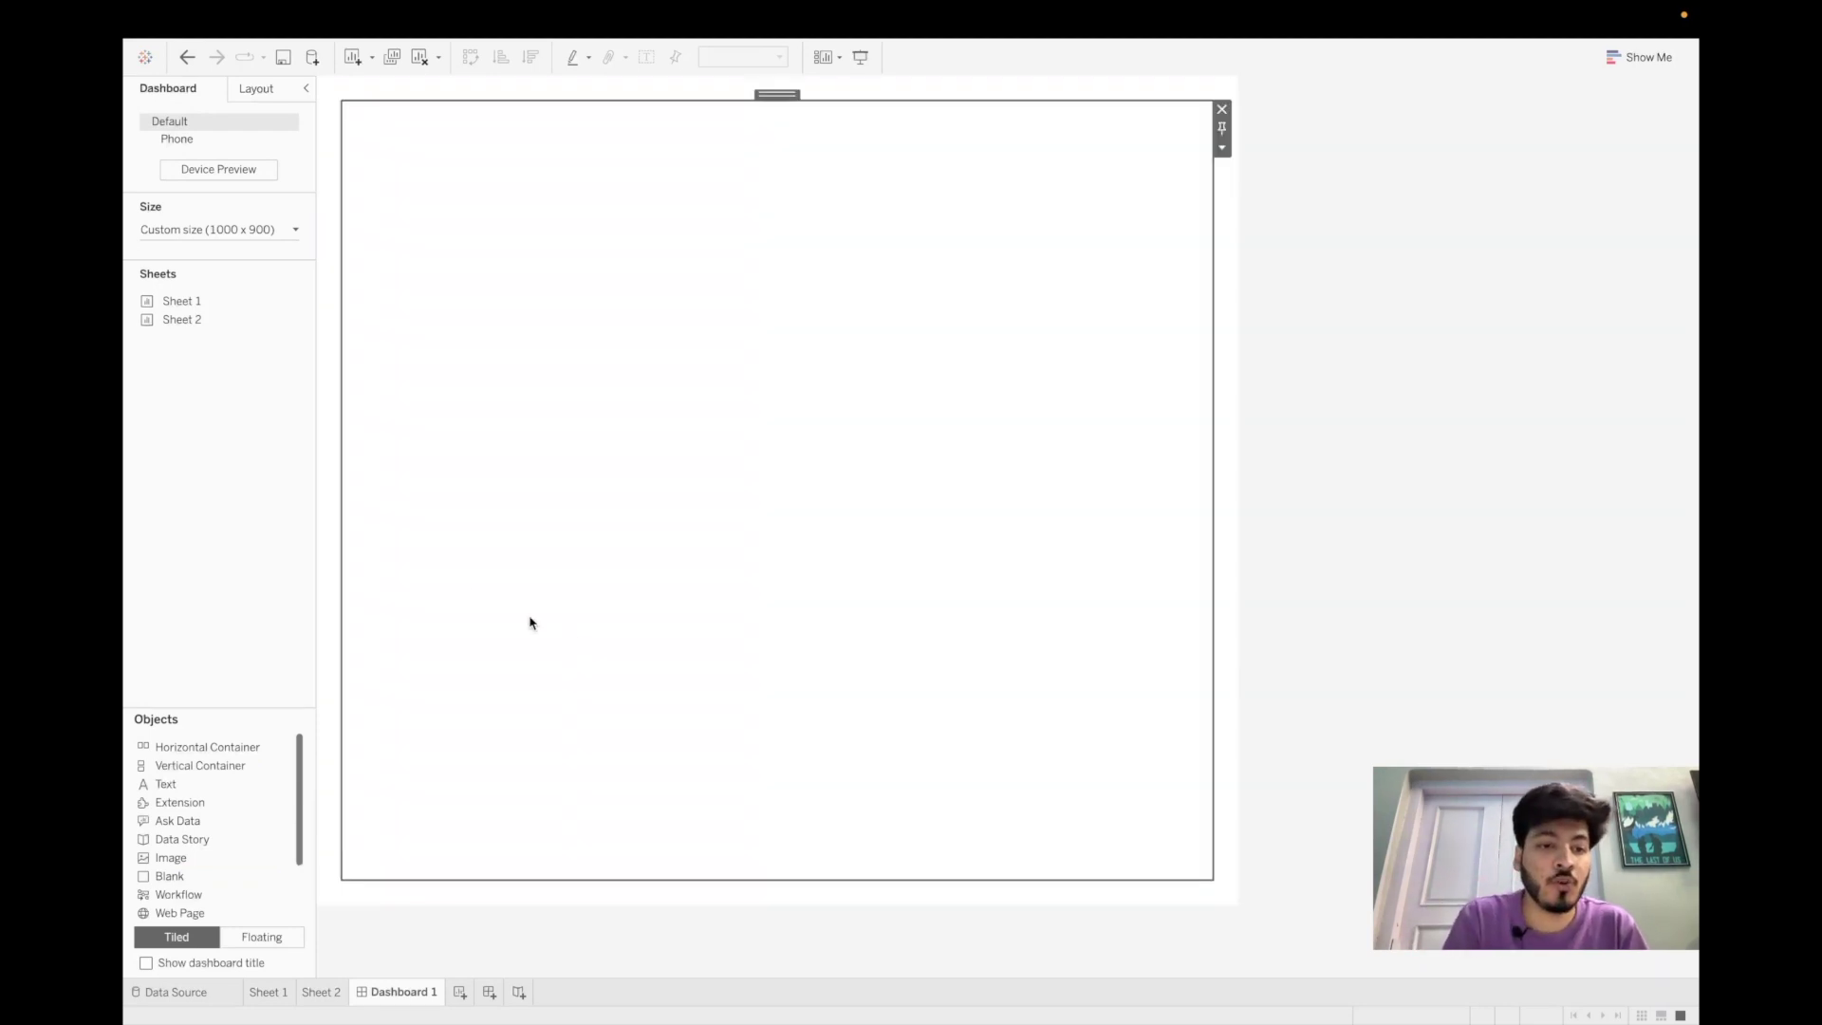
drag(216, 773, 733, 572)
- Add Sheet 1 to the dashboard below the blank object, and remove the blank above the map
mouse_move(245, 308)
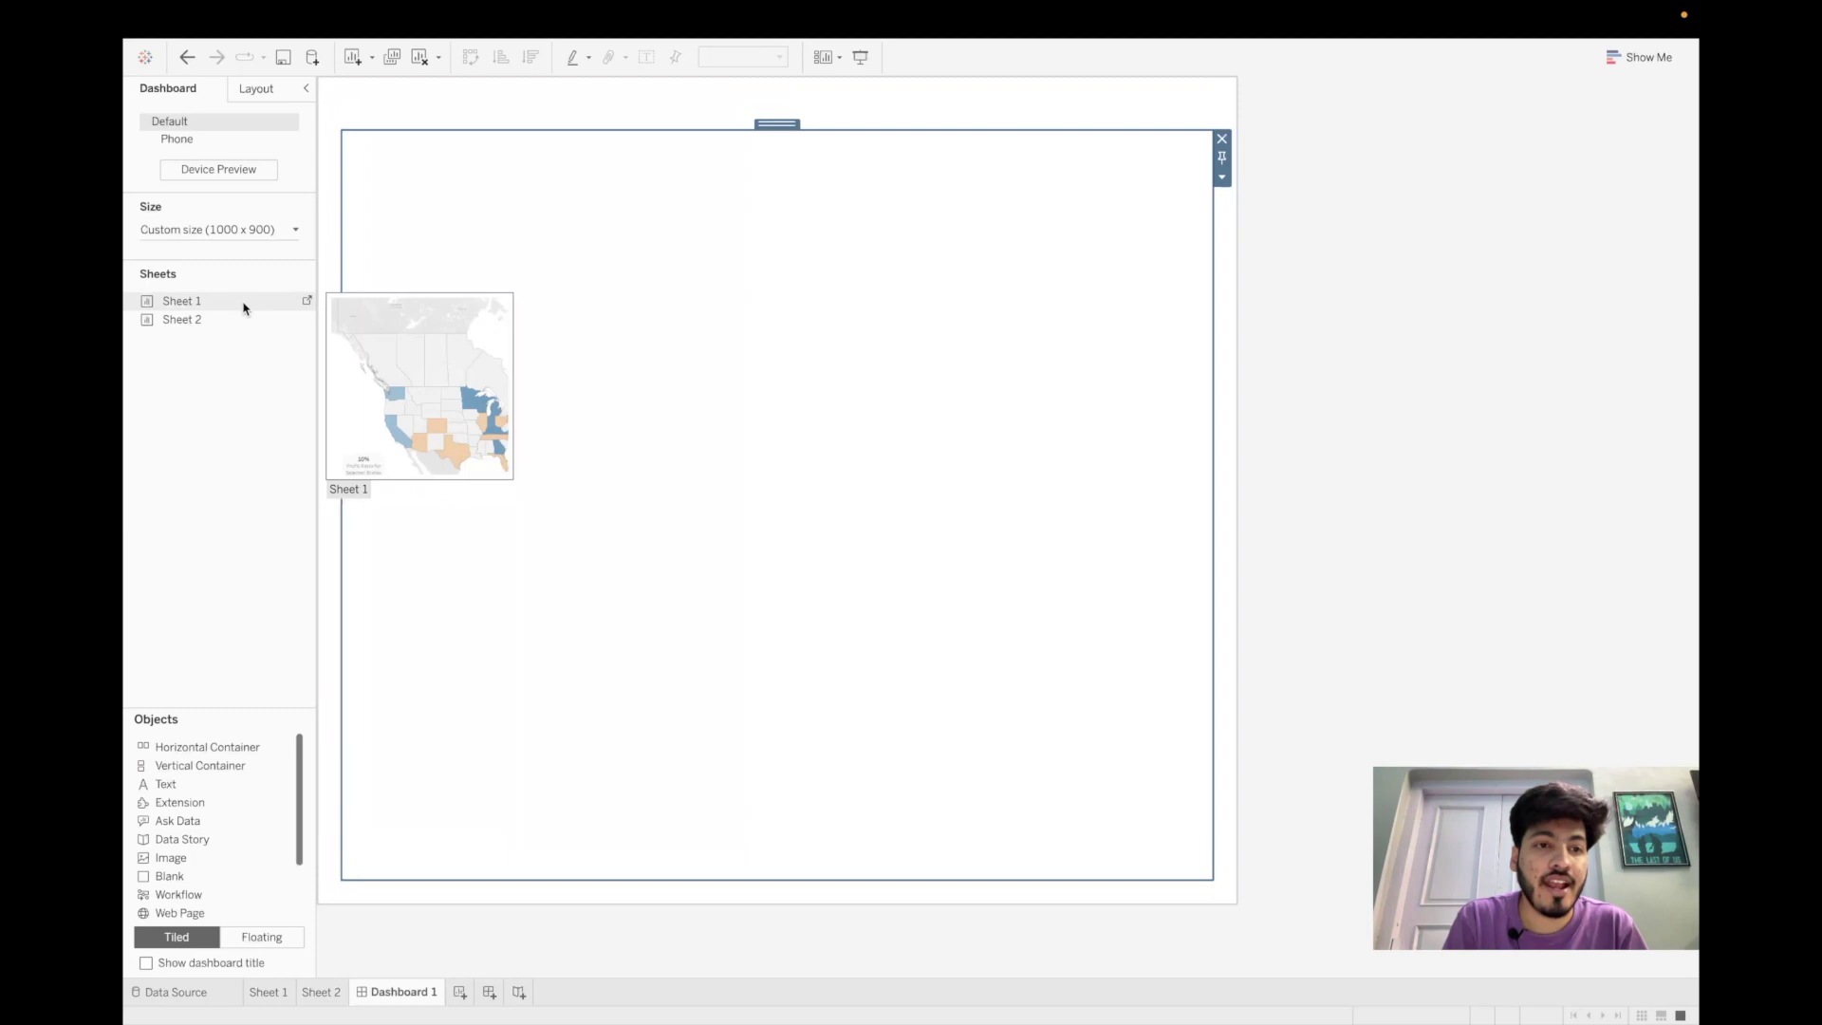
drag(203, 302, 509, 370)
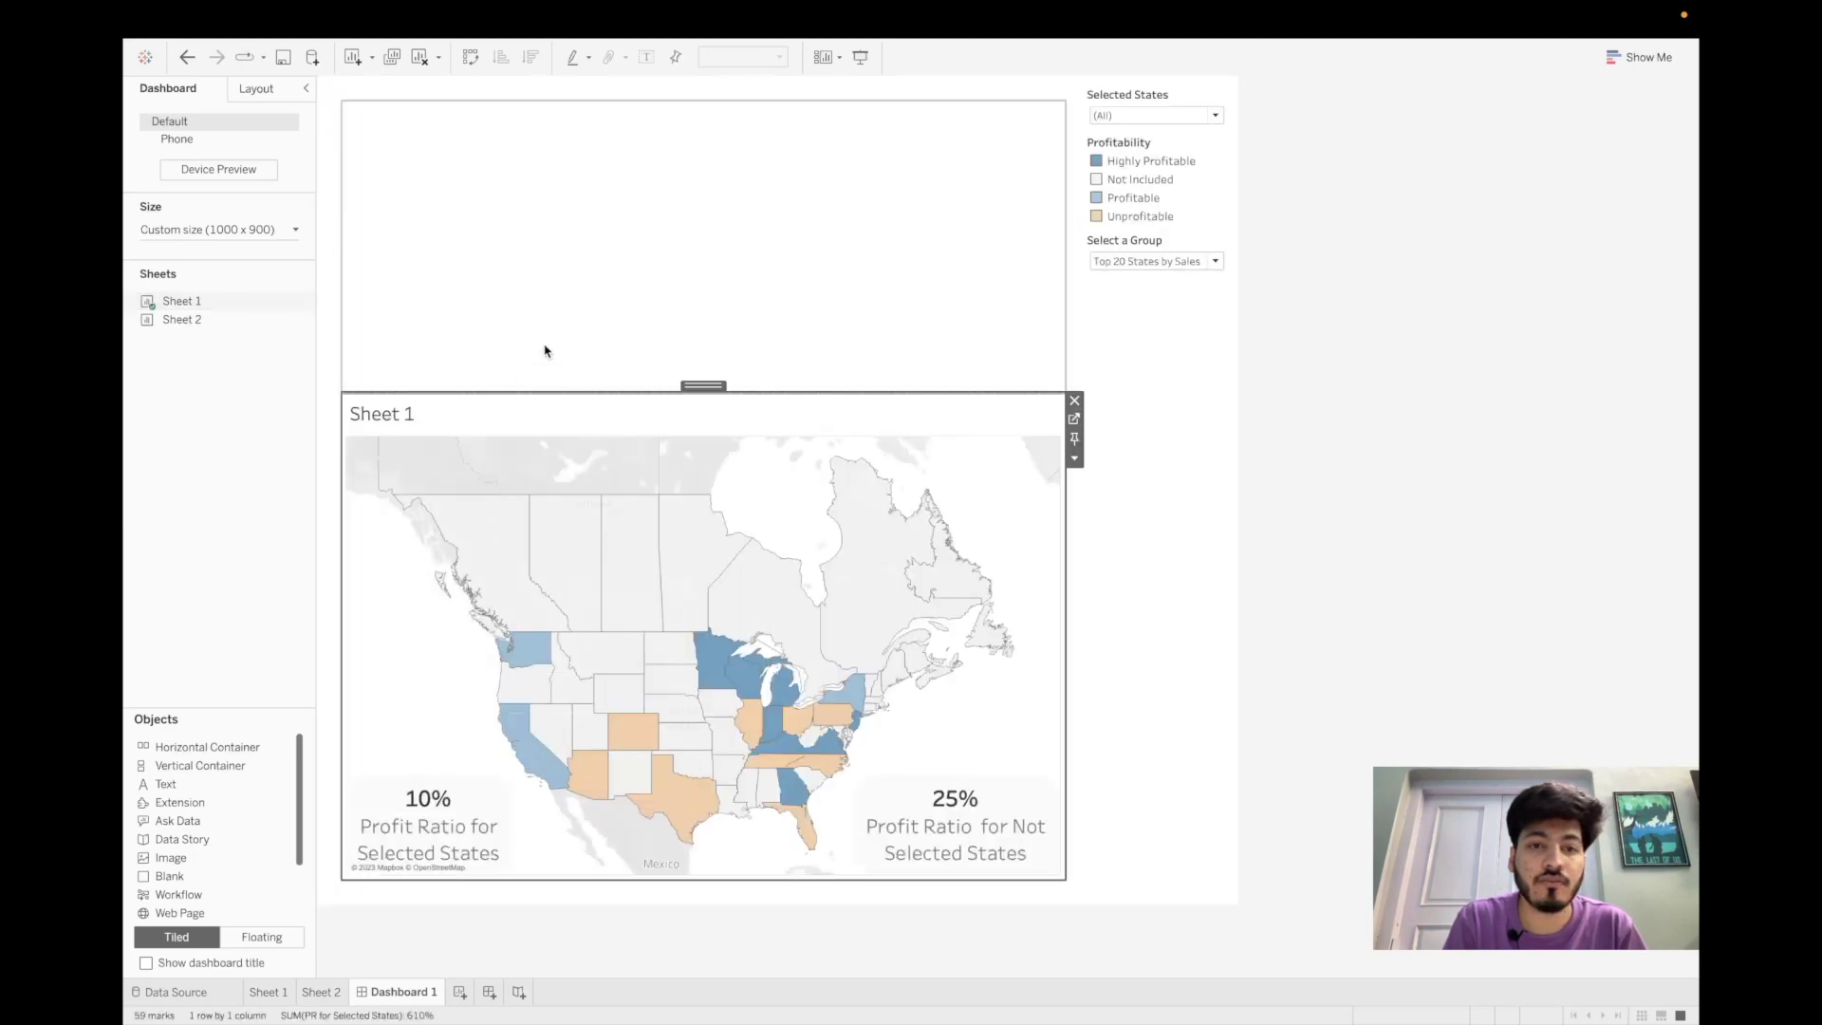
click(1138, 179)
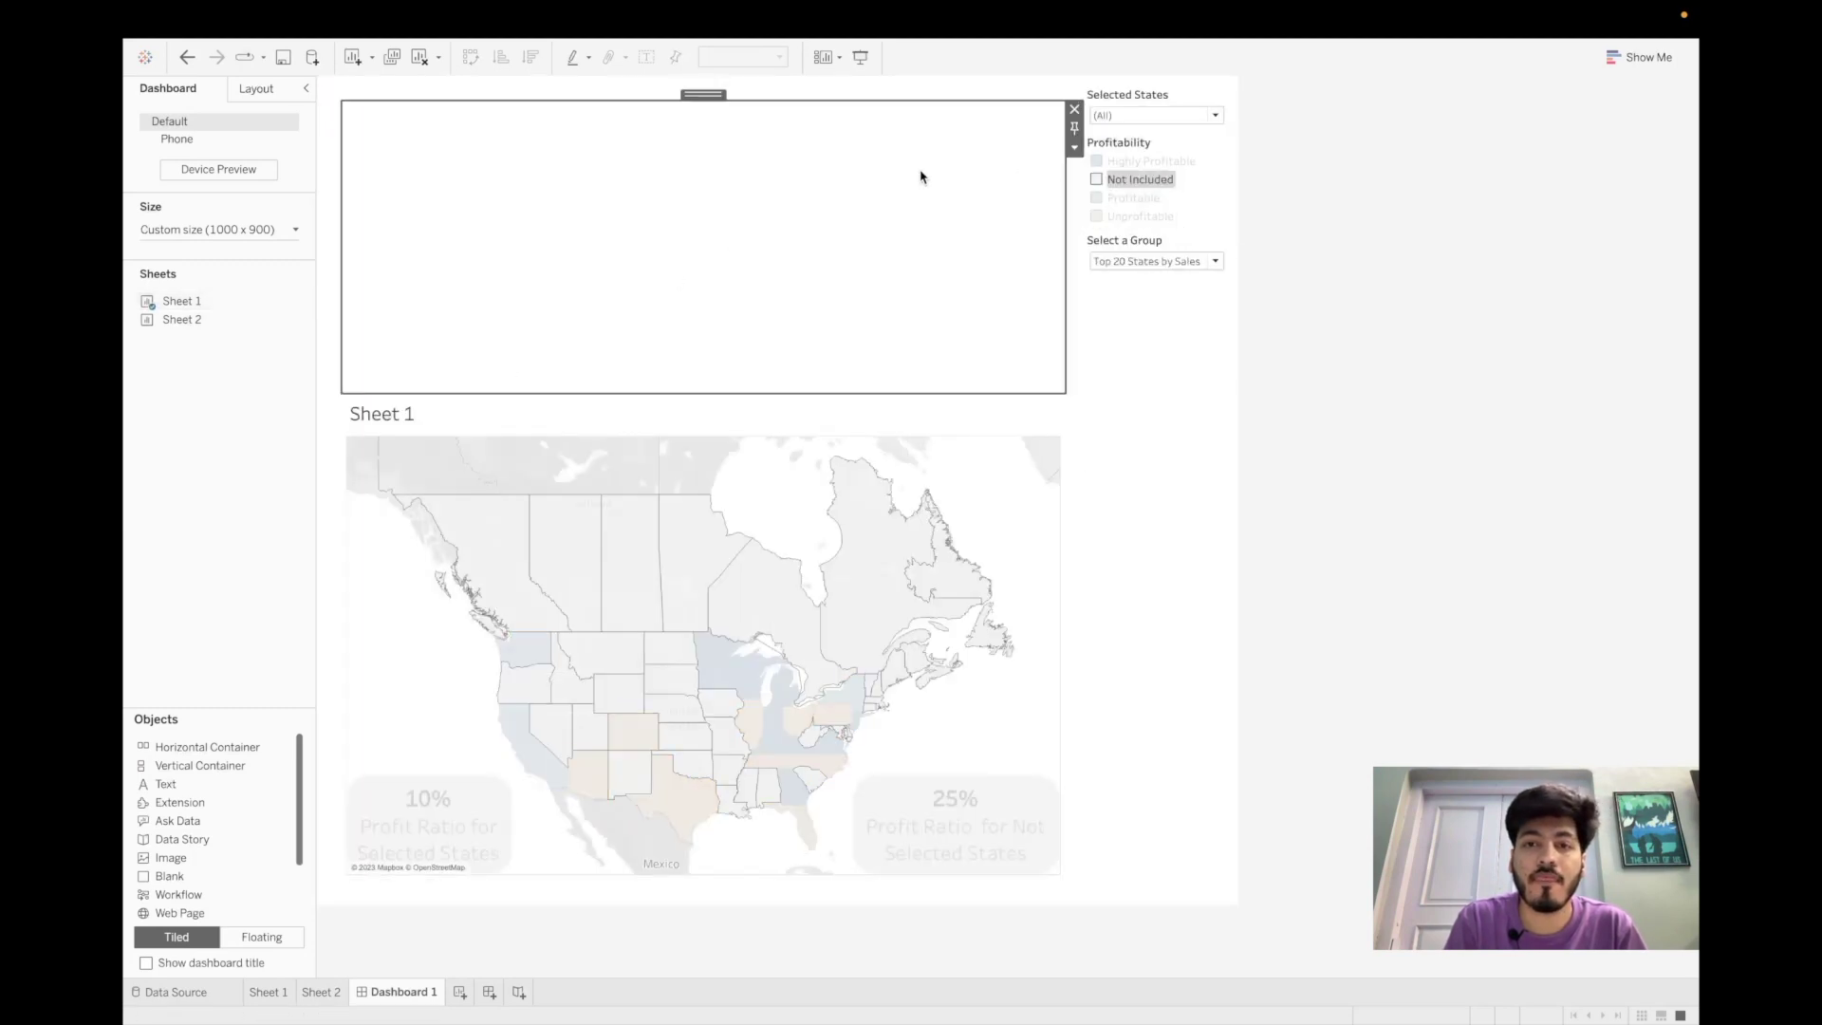
click(1075, 110)
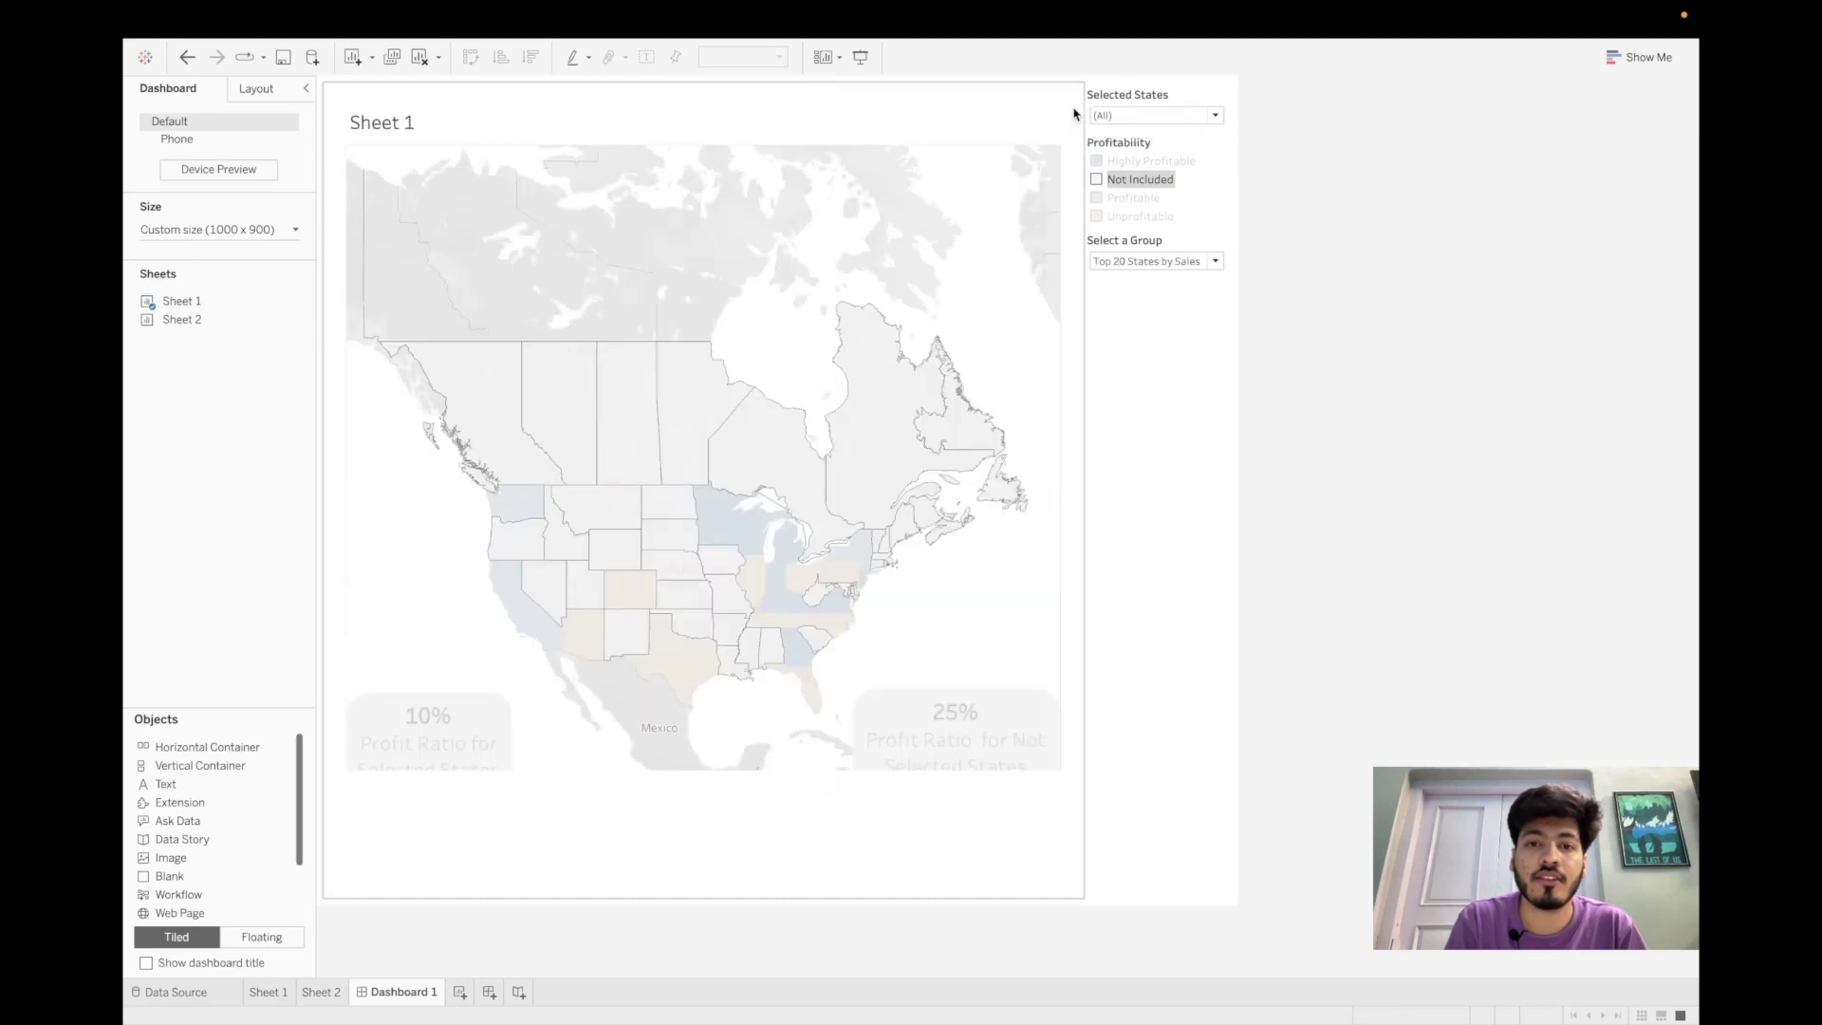
- Turn off map search and the view toolbar for the dashboard map, and hide its Sheet 1 title
right_click(375, 500)
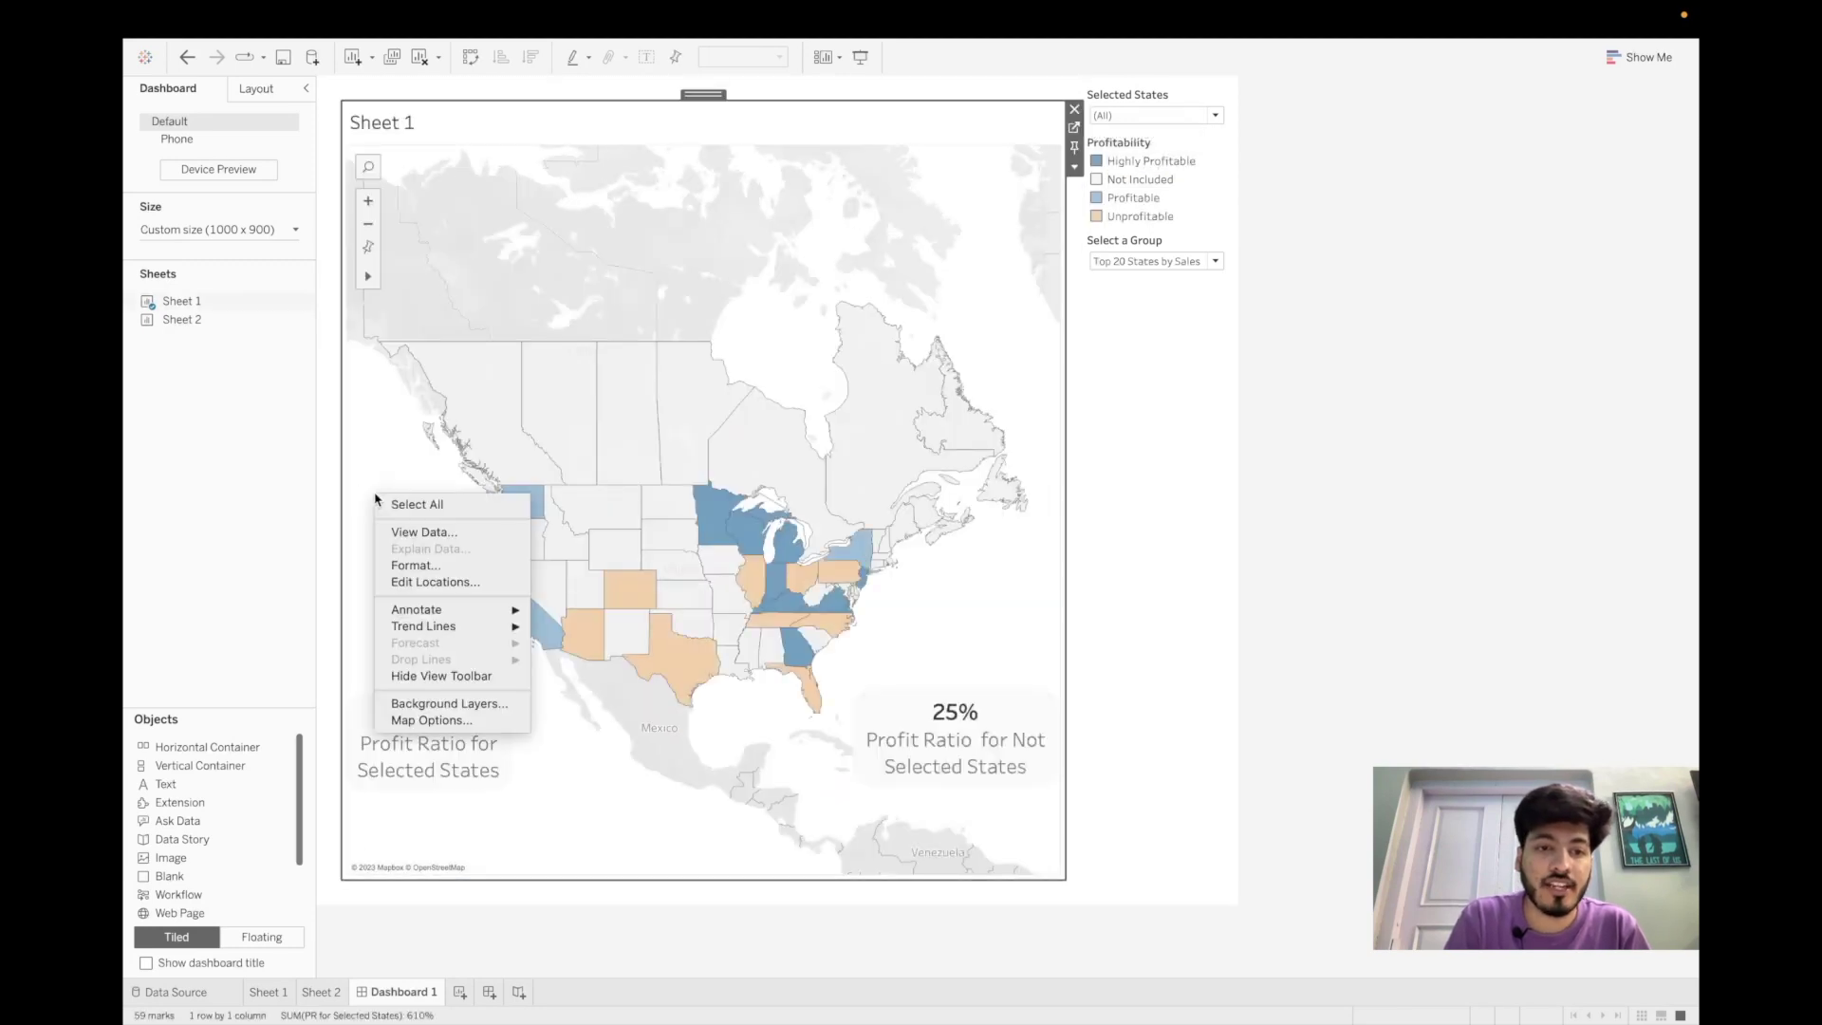
mouse_move(445, 612)
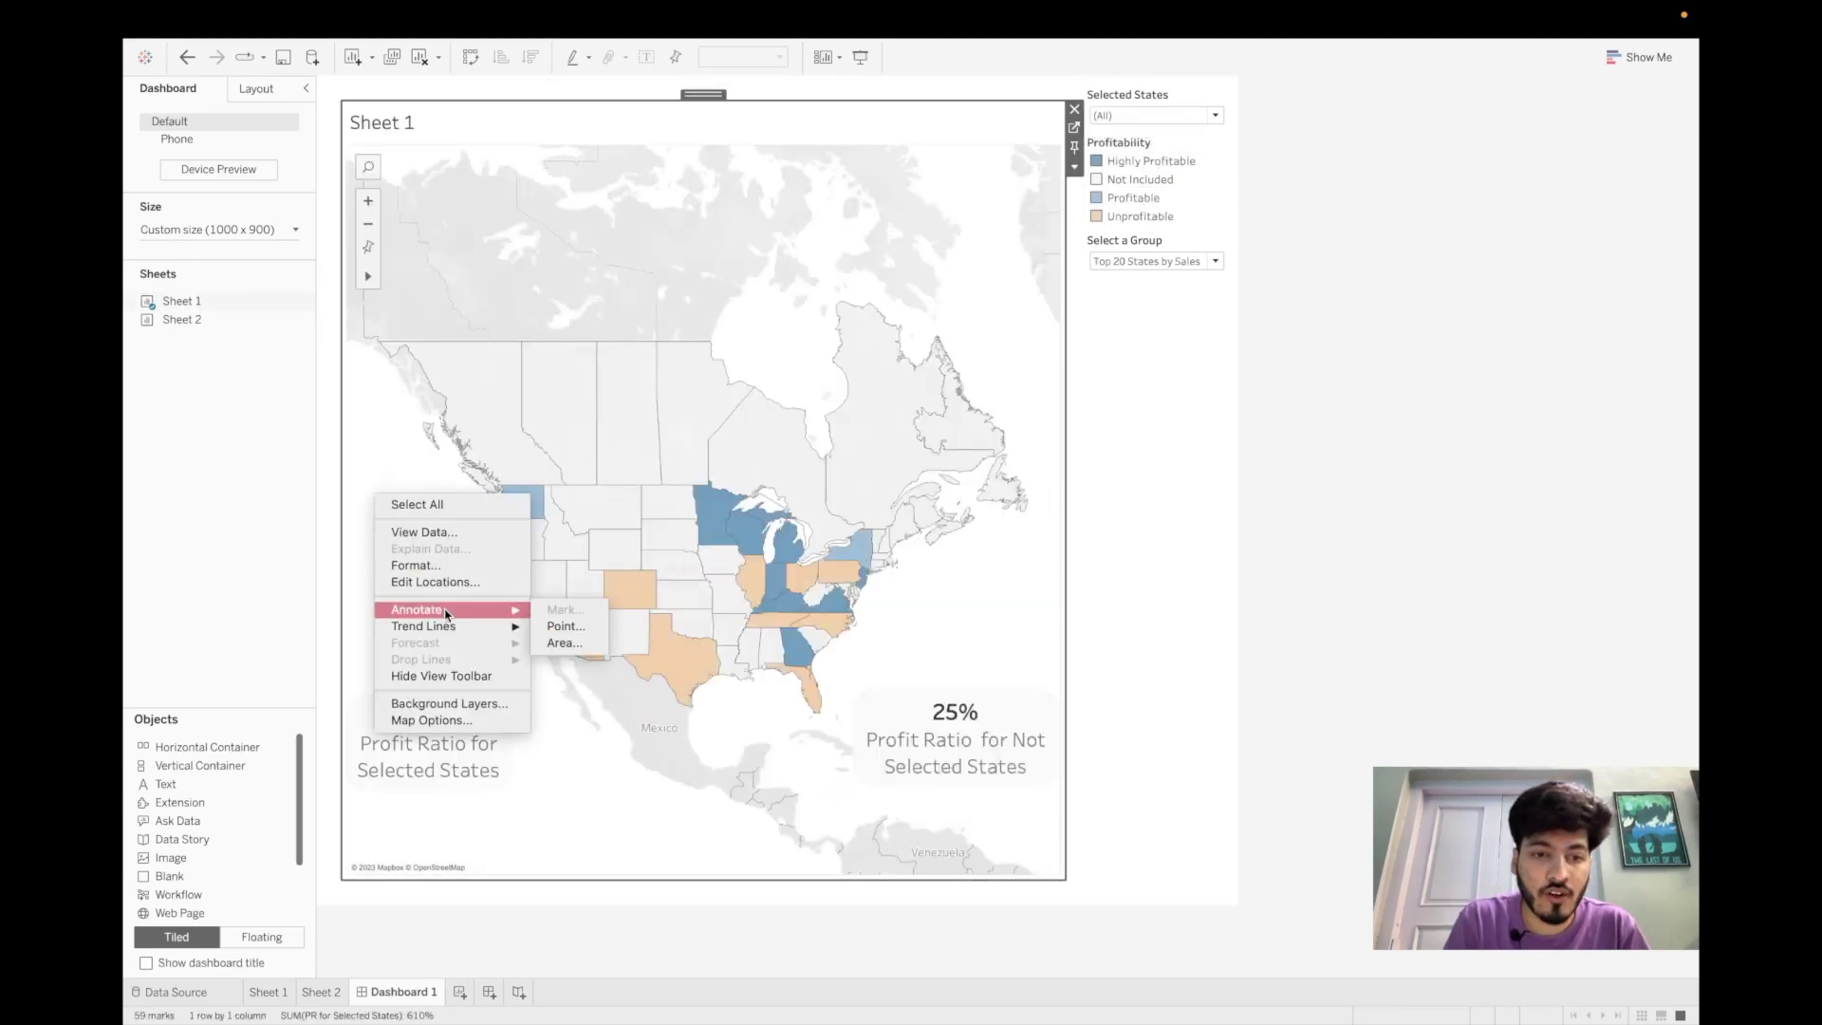
click(431, 719)
click(372, 351)
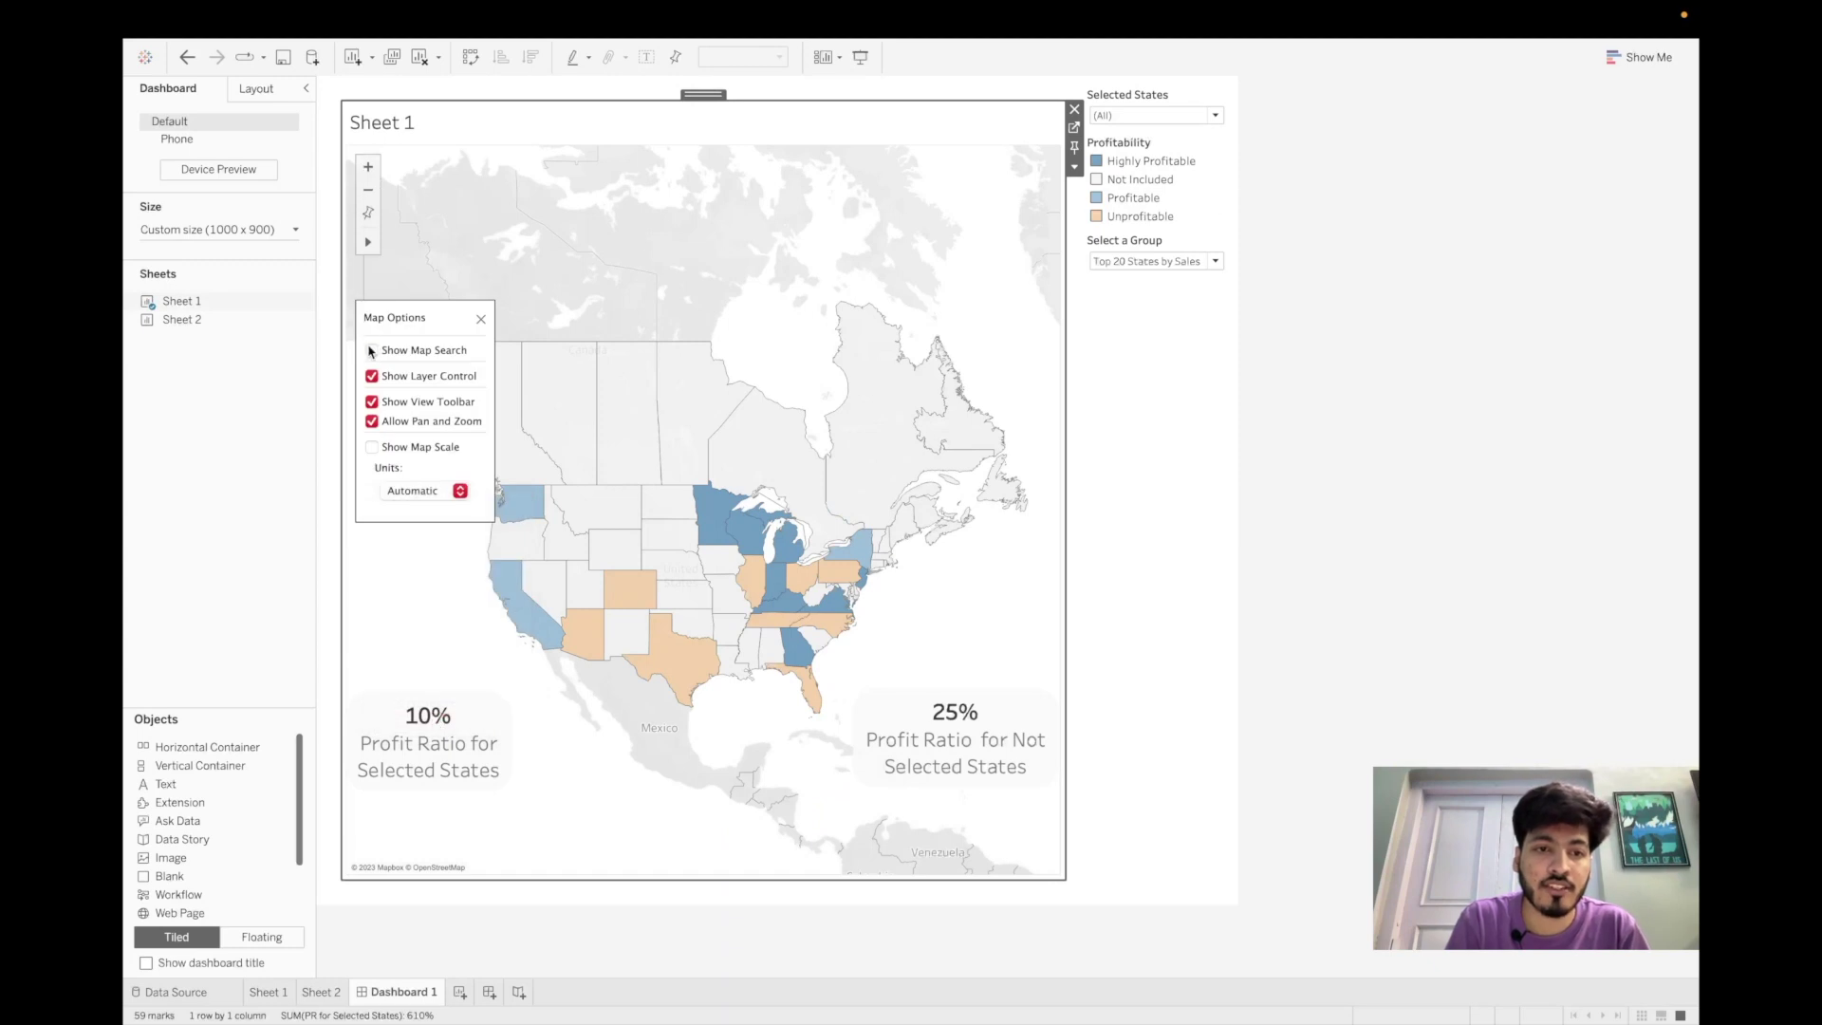
click(372, 402)
click(419, 557)
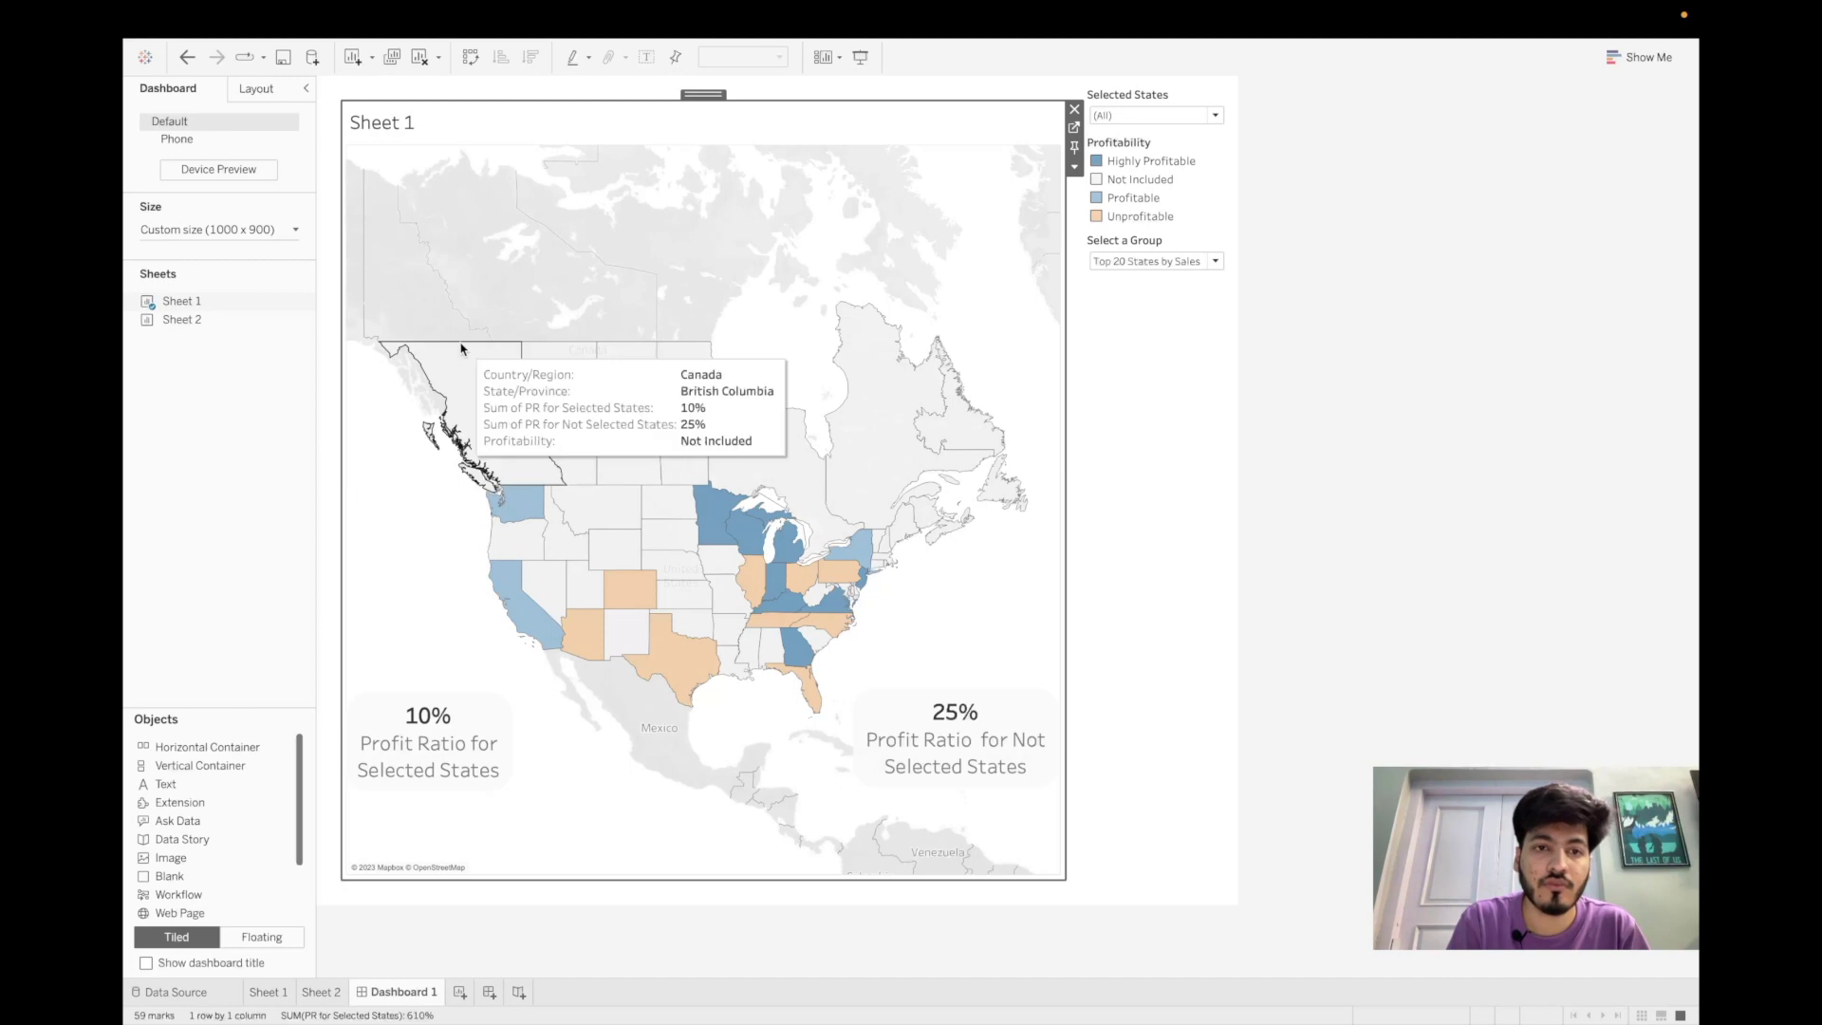
right_click(397, 127)
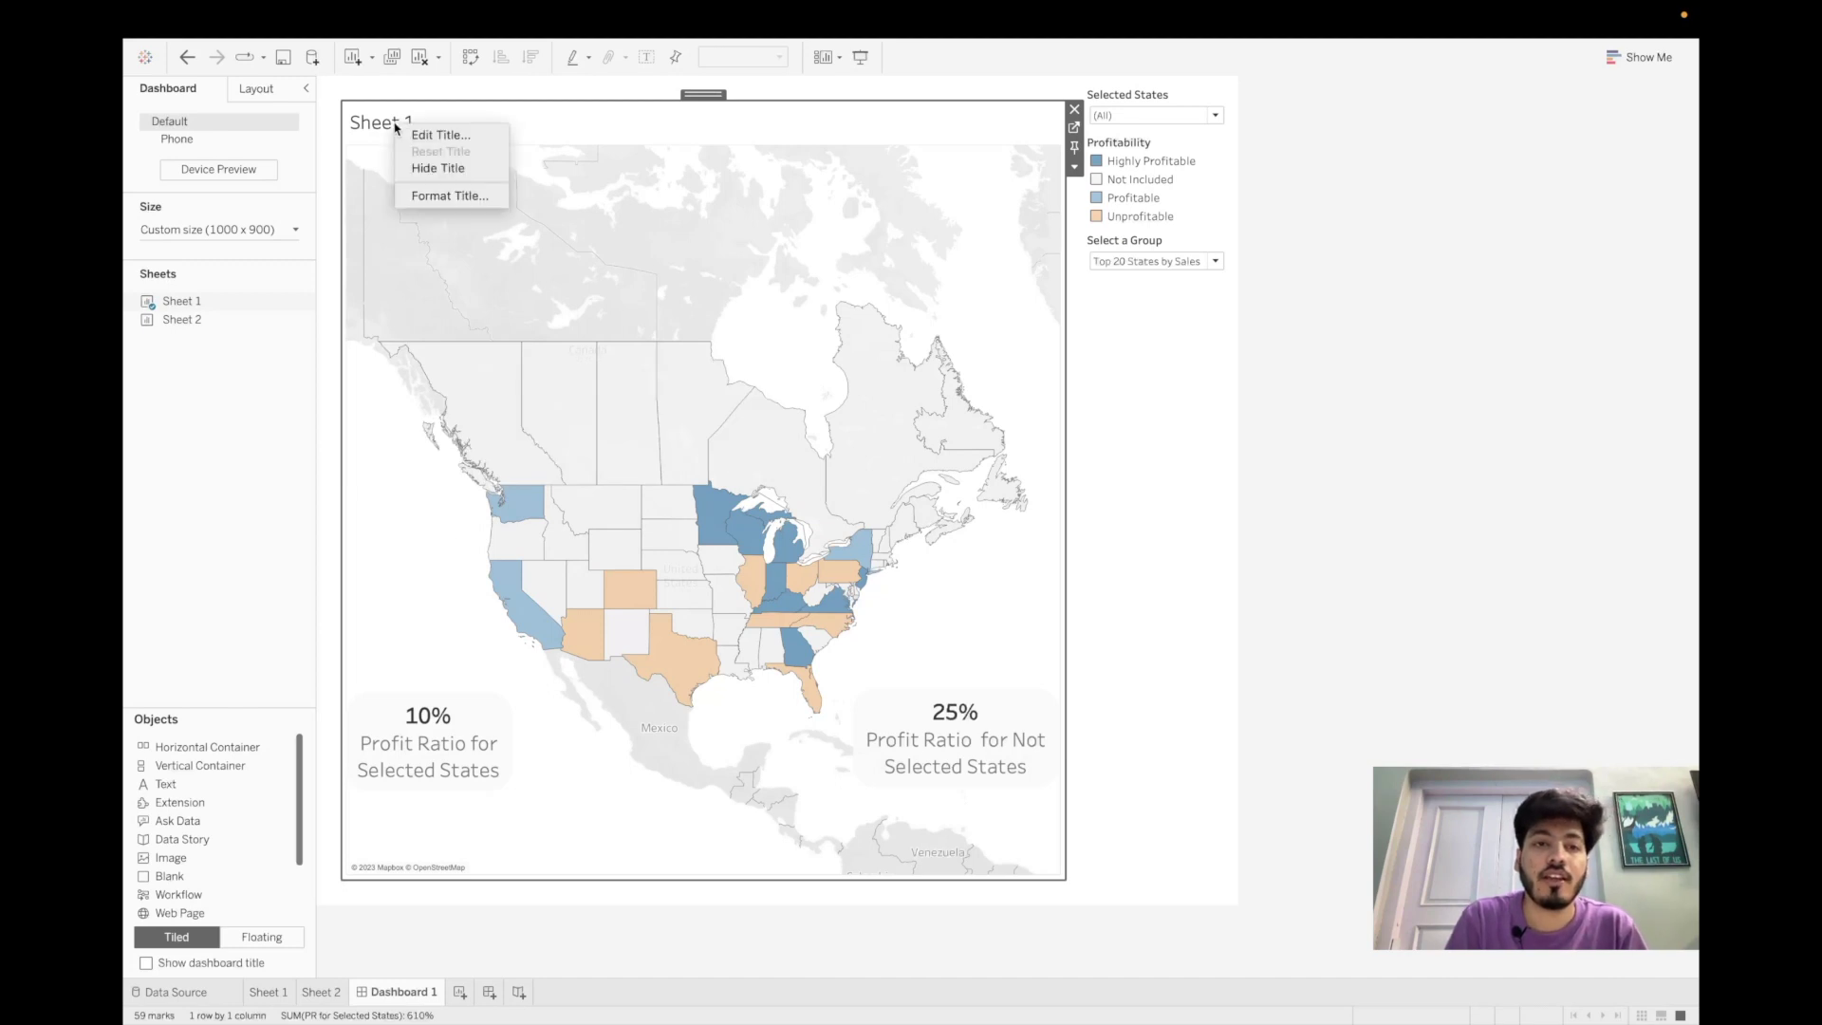
click(437, 168)
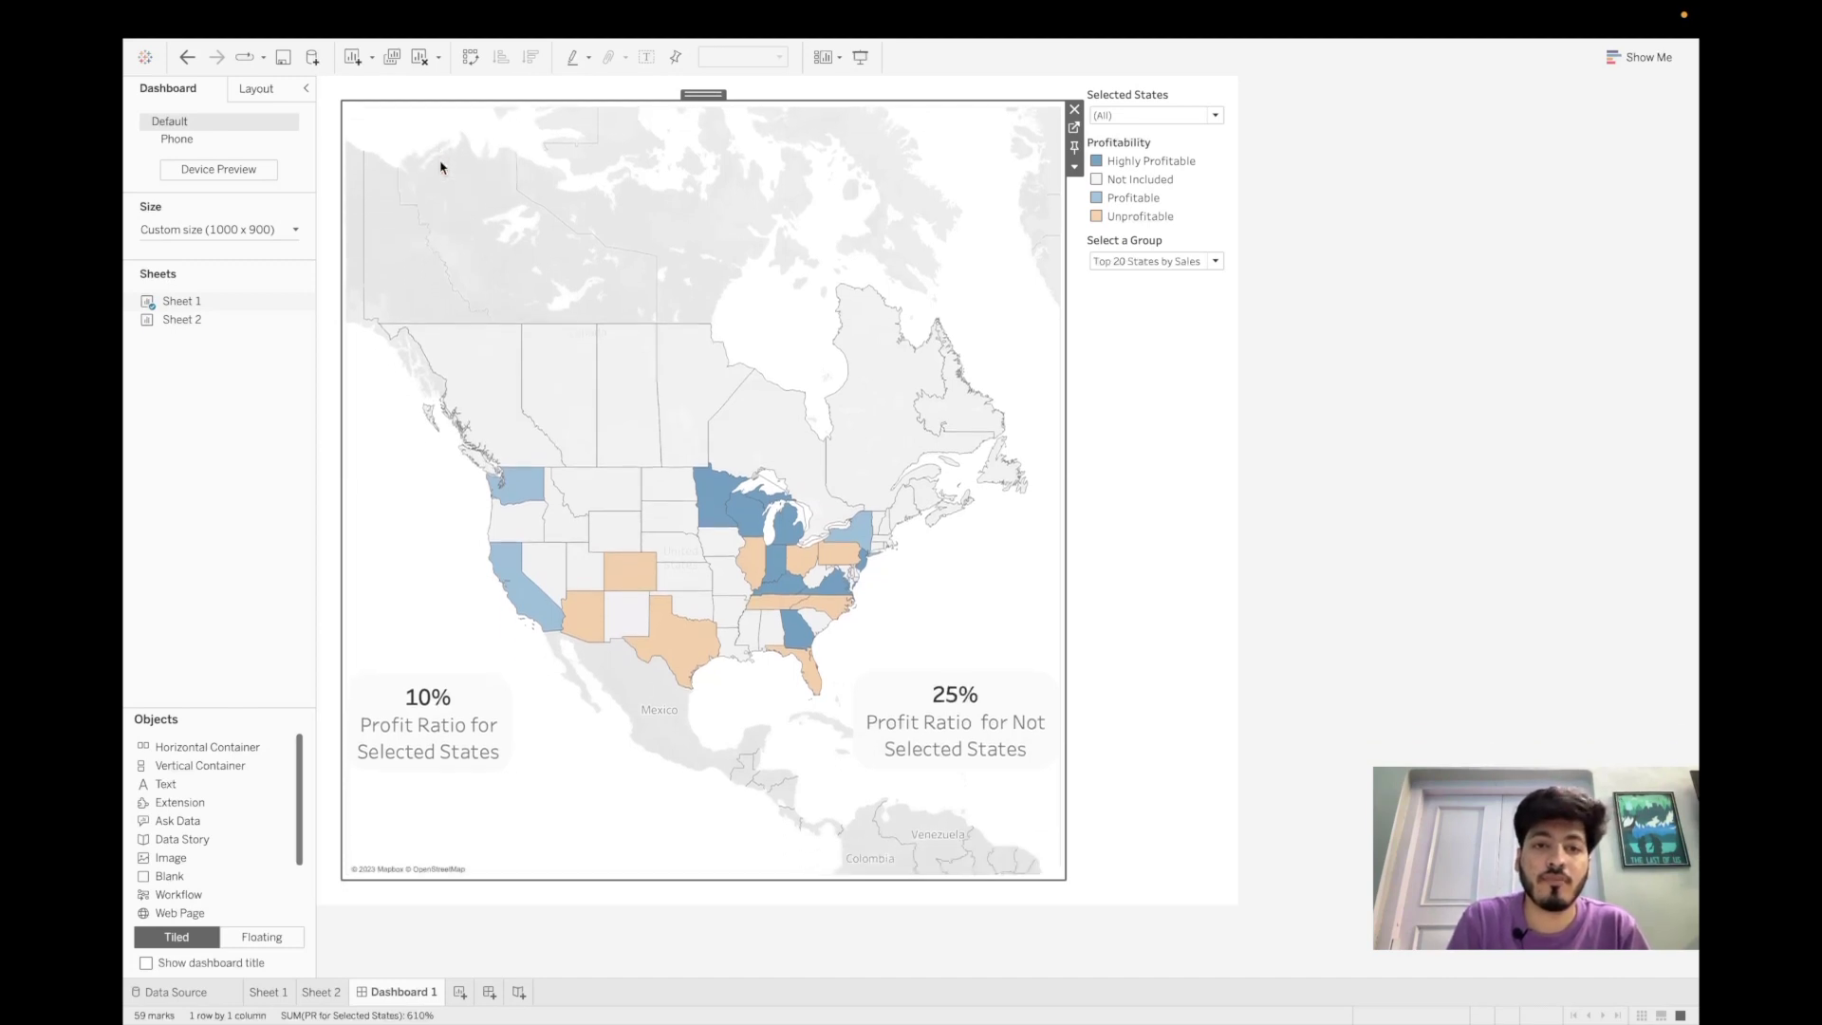
- Make the Profitability legend floating and place it over the map off the west coast, above the selected-states annotation
click(1166, 151)
click(1240, 176)
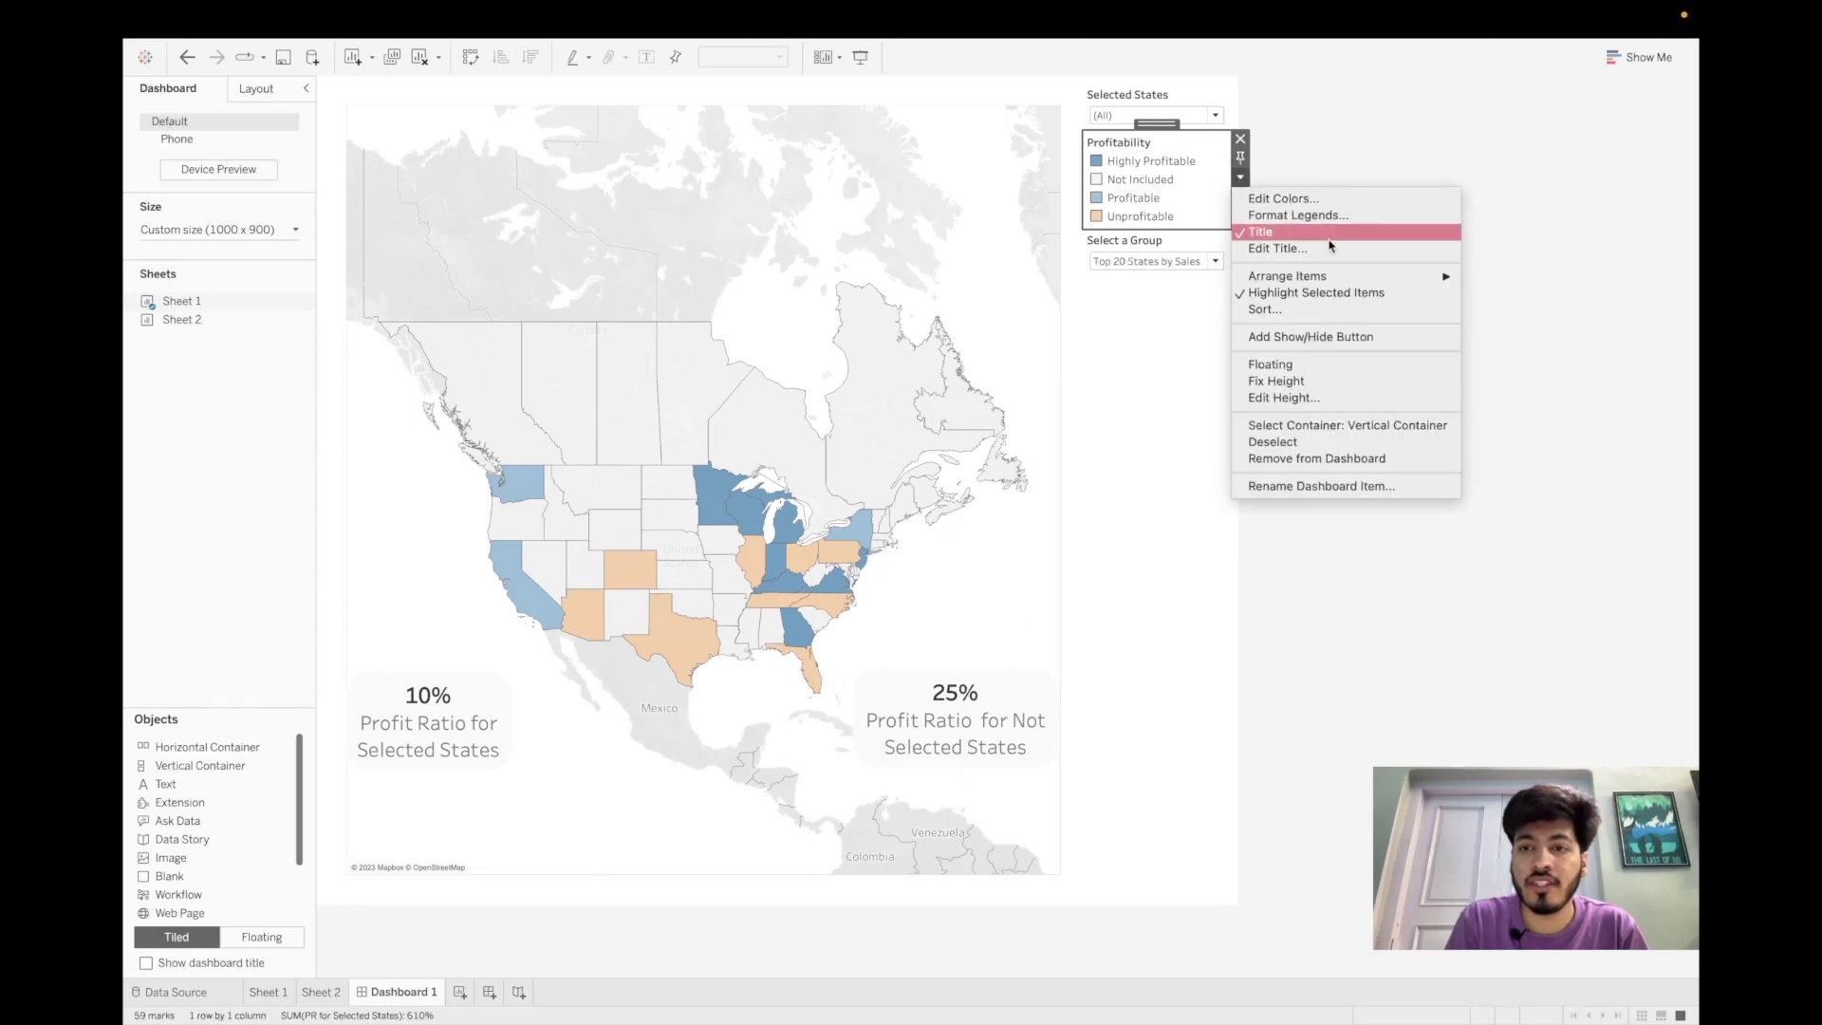
click(1271, 364)
drag(1118, 144, 412, 467)
click(1115, 474)
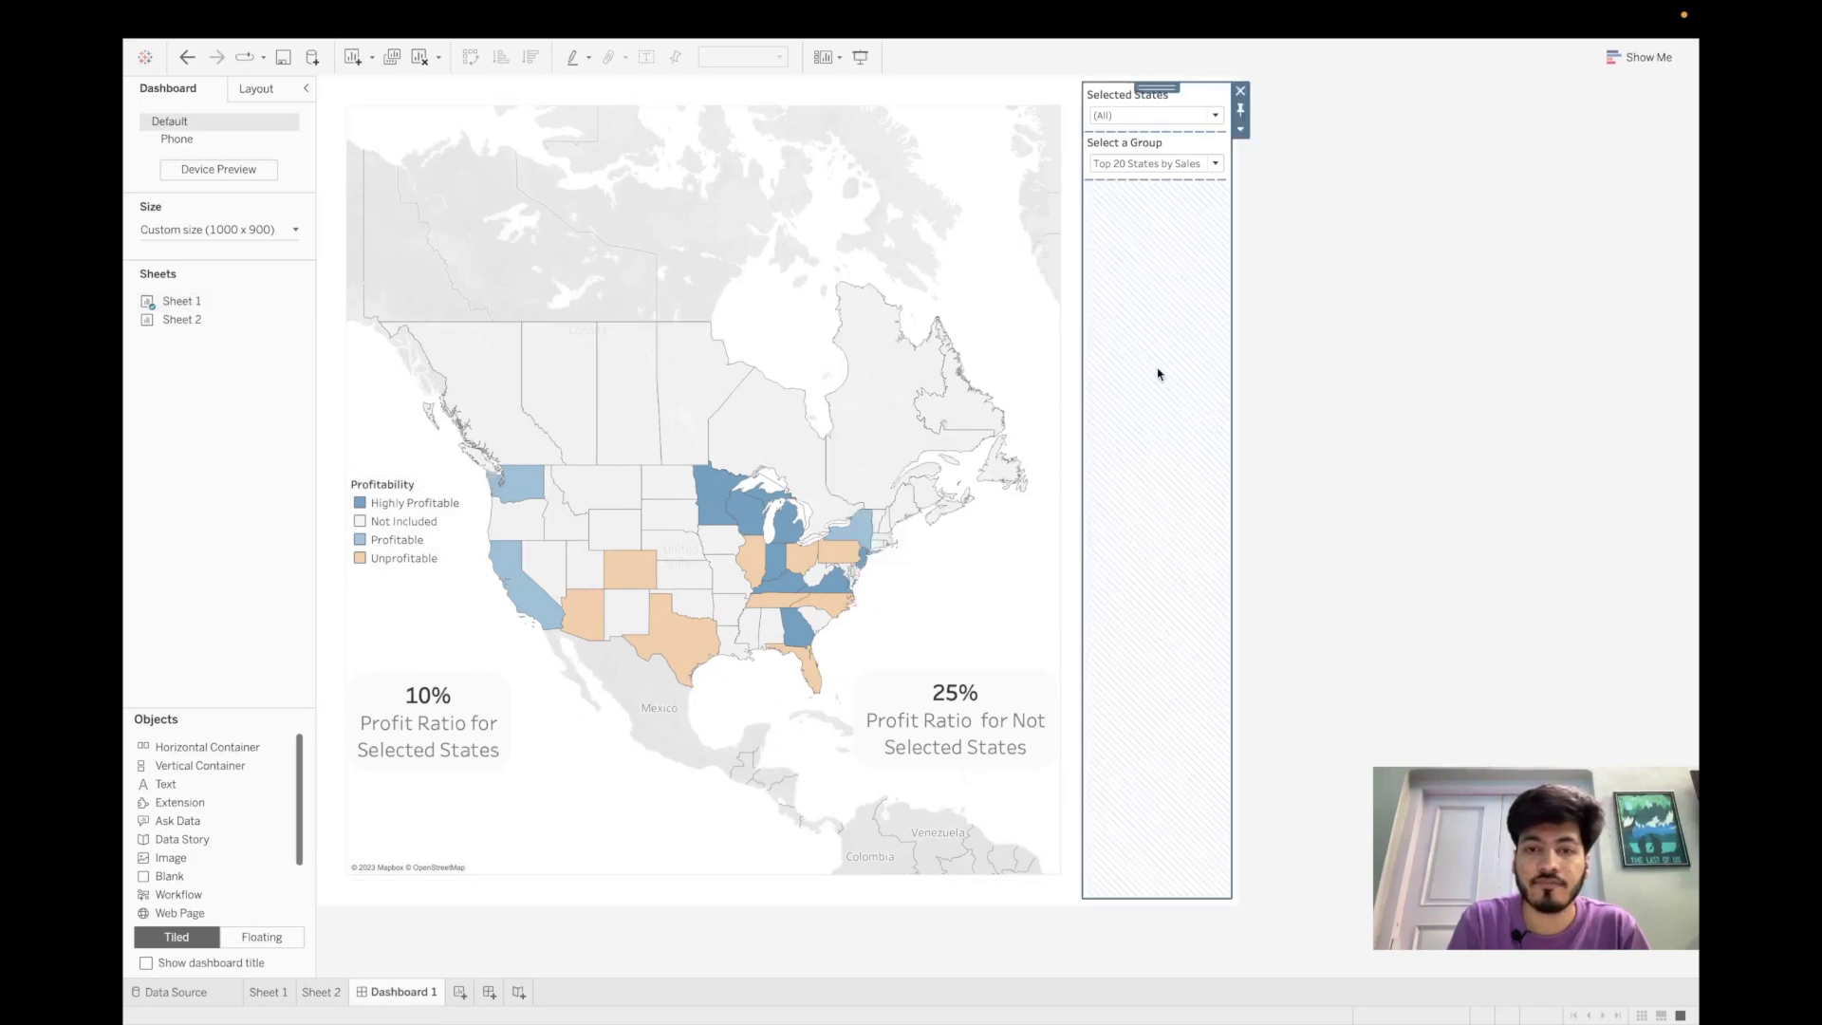